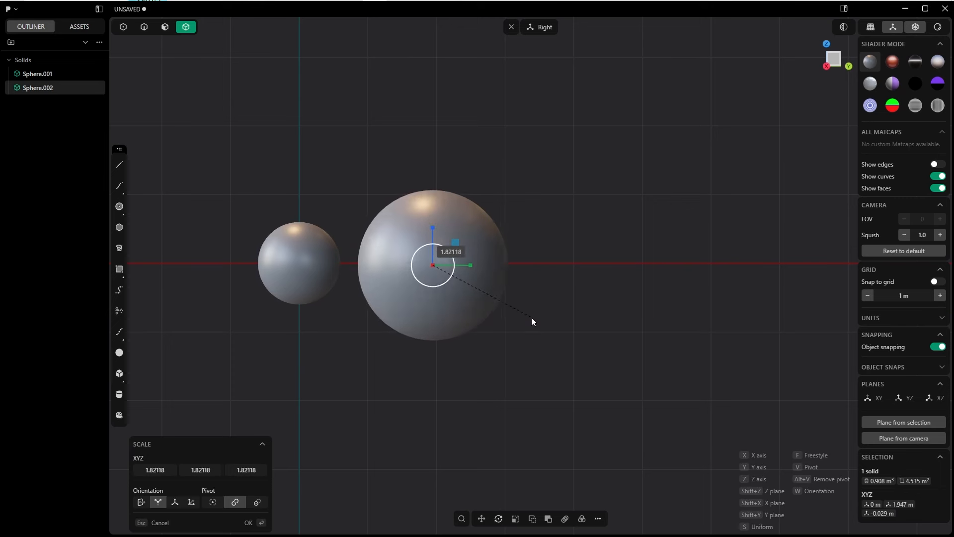
Finish enlarging the second sphere and move it about -0.45 m in Y and -0.33 m in Z so it overlaps the small sphere.
left_click(248, 522)
key("g")
left_click_drag(473, 267, 339, 244)
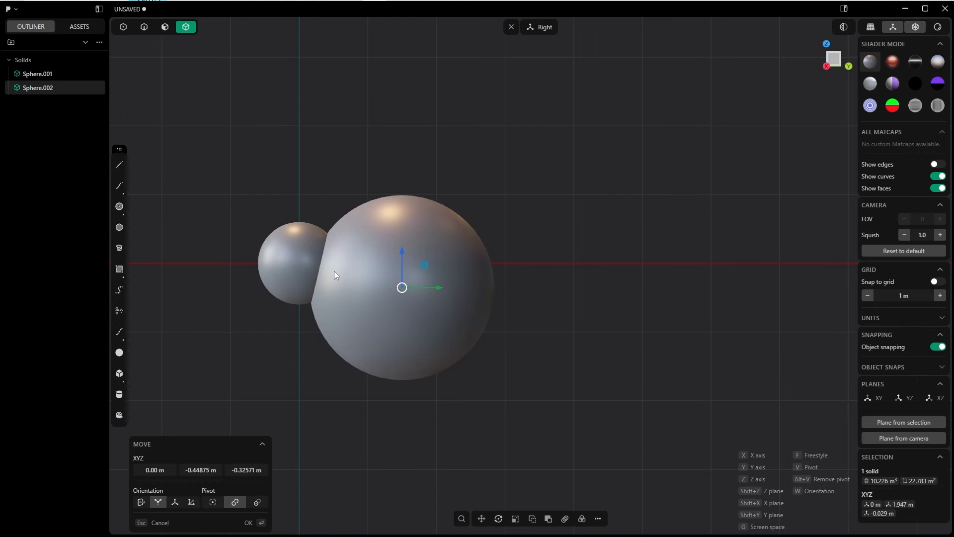
left_click(248, 522)
Check the overlap from the front and scale the large sphere uniformly by about 0.91.
key("1")
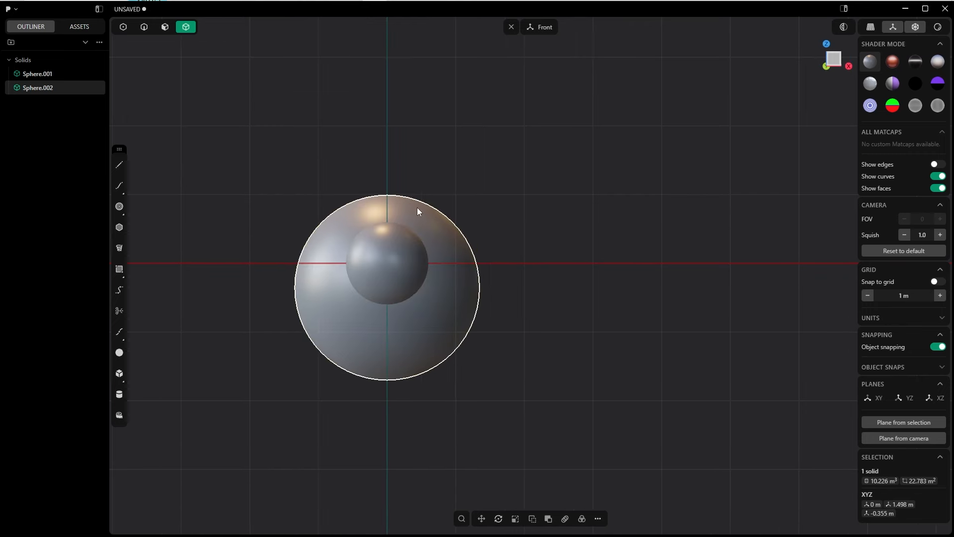
middle_click_drag(416, 207, 371, 214)
scroll(385, 181, "down", 3)
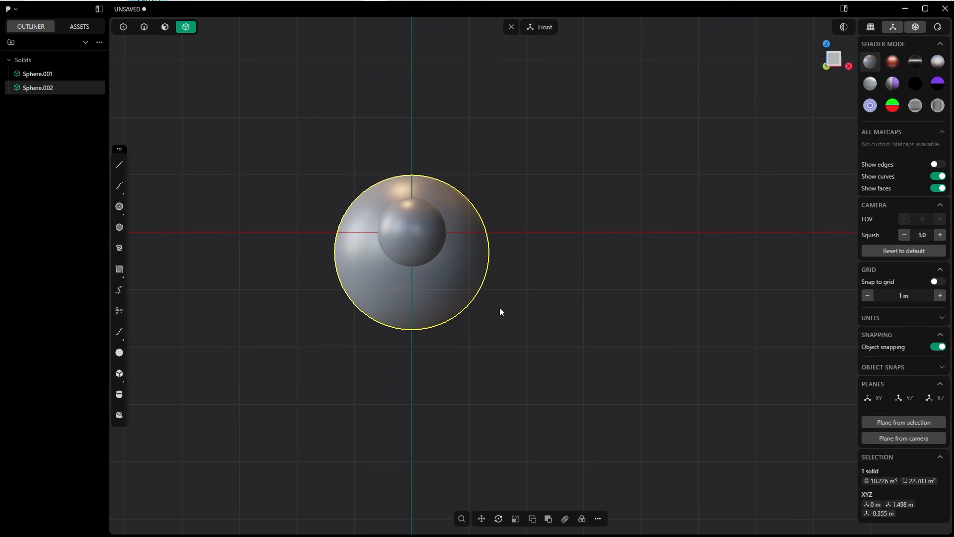
key("s")
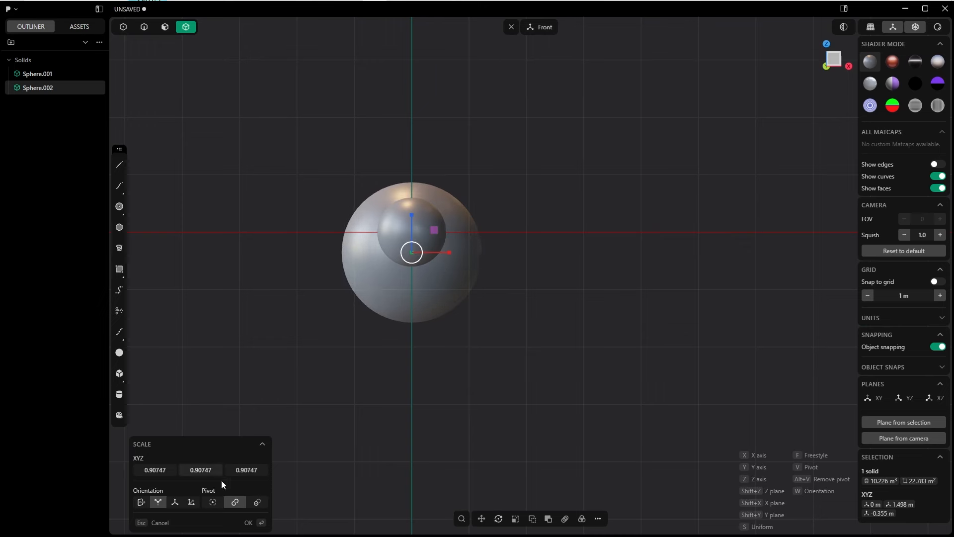
left_click(249, 520)
In the right view, move the large sphere further into the small one, about -0.22 m in Y and -0.04 m in Z.
key("grave")
left_click(338, 201)
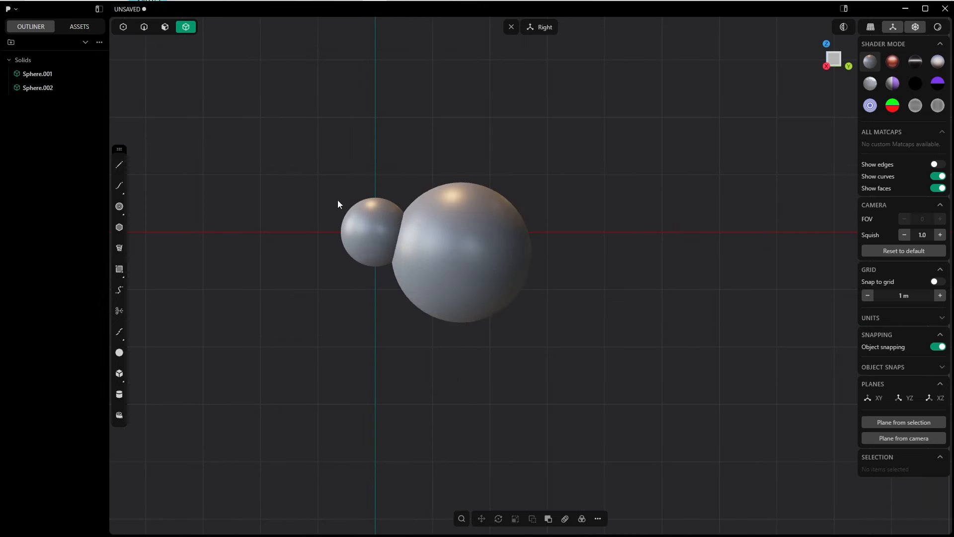
left_click(465, 301)
key("g")
left_click(473, 315)
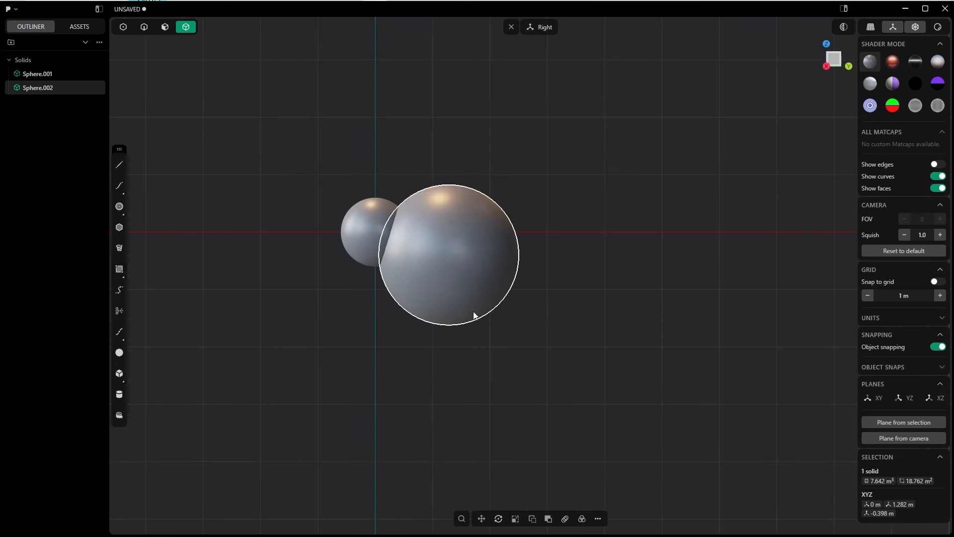
Flatten the large sphere along Z by a factor of about 0.86 and nudge it slightly up and toward the small sphere.
key("s")
key("z")
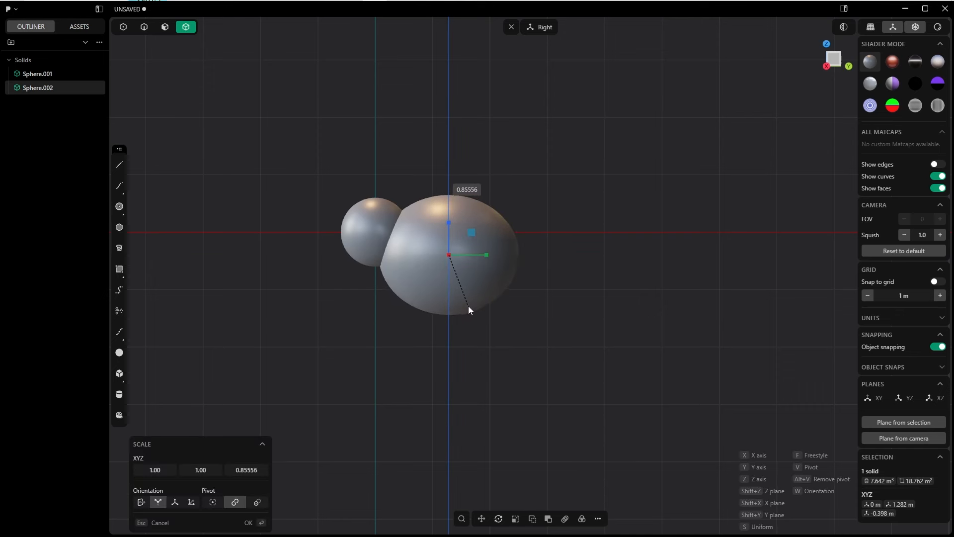
left_click(468, 306)
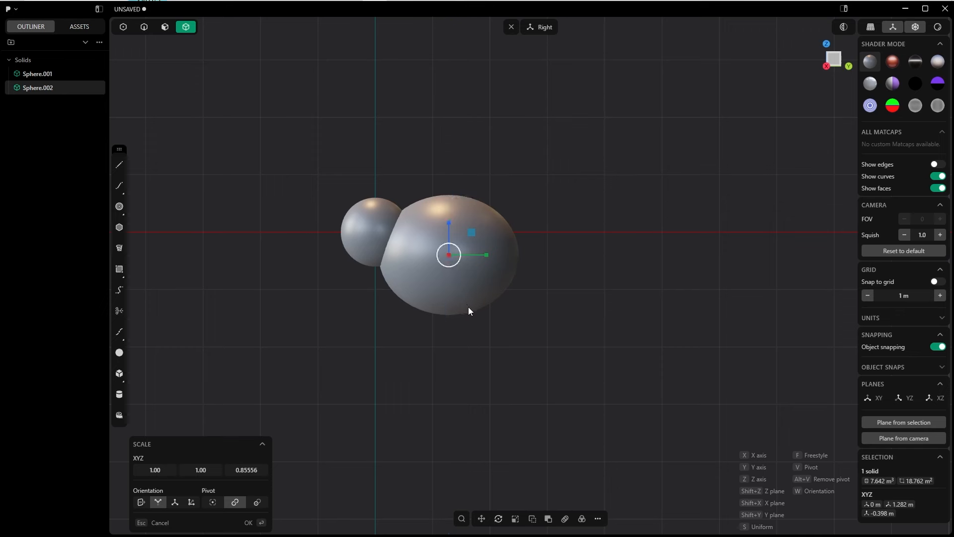
key("g")
left_click(463, 272)
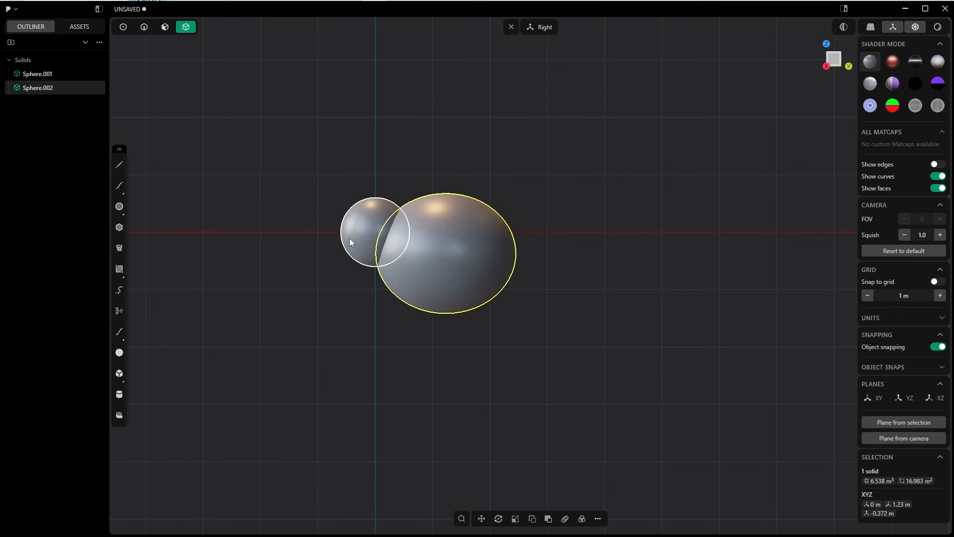
left_click(470, 332)
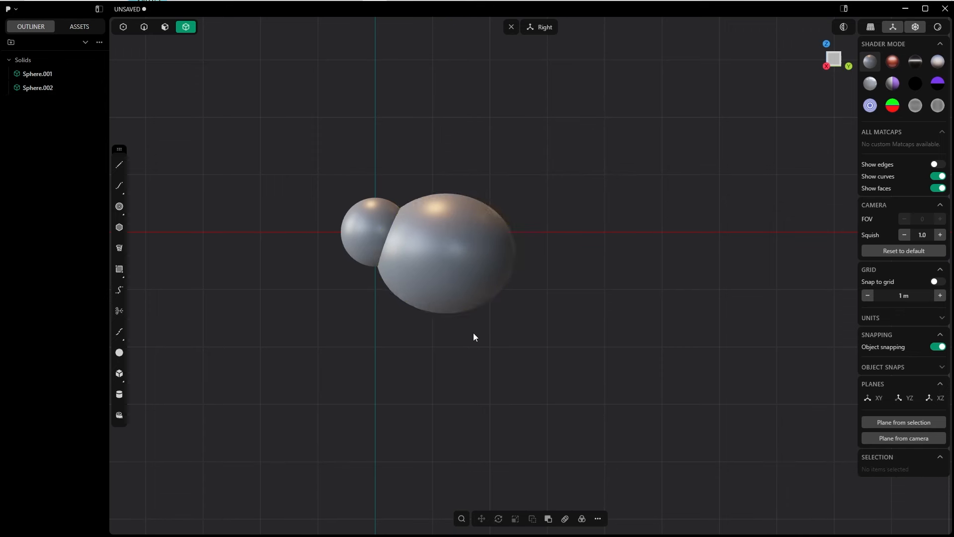
In the front view, draw an open, wavy control-point curve about 9.2 m long beside the spheres, using eight control points.
key("KP_1")
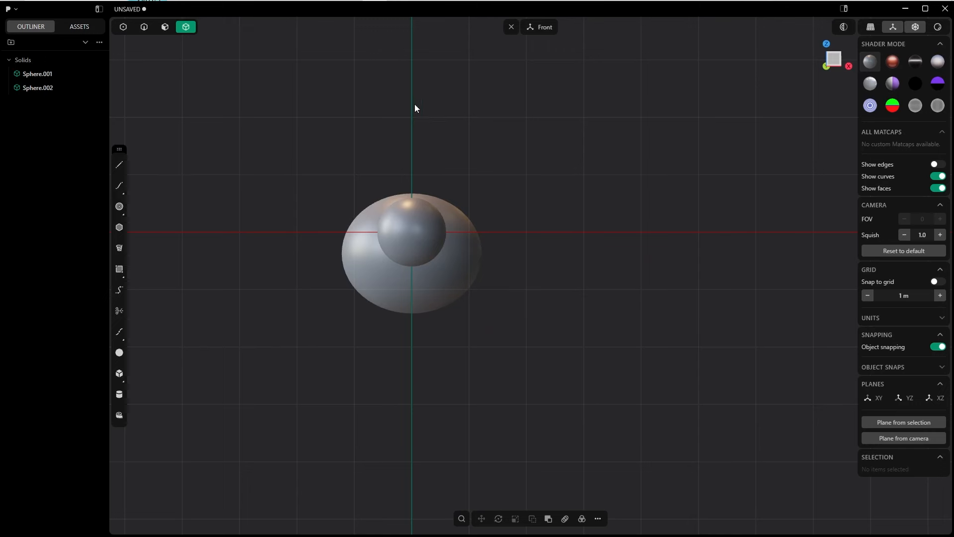
left_click(120, 185)
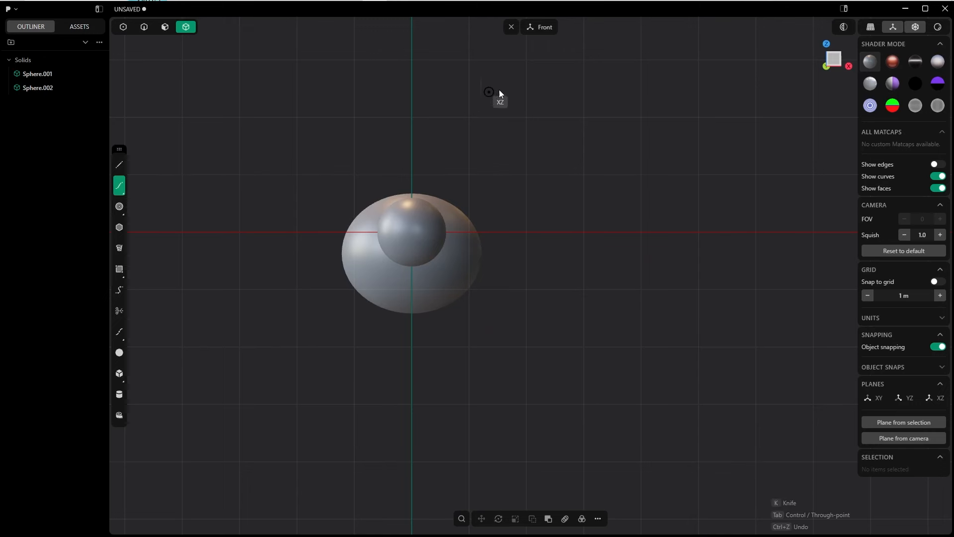
left_click(504, 101)
left_click(614, 51)
left_click(679, 155)
left_click(678, 219)
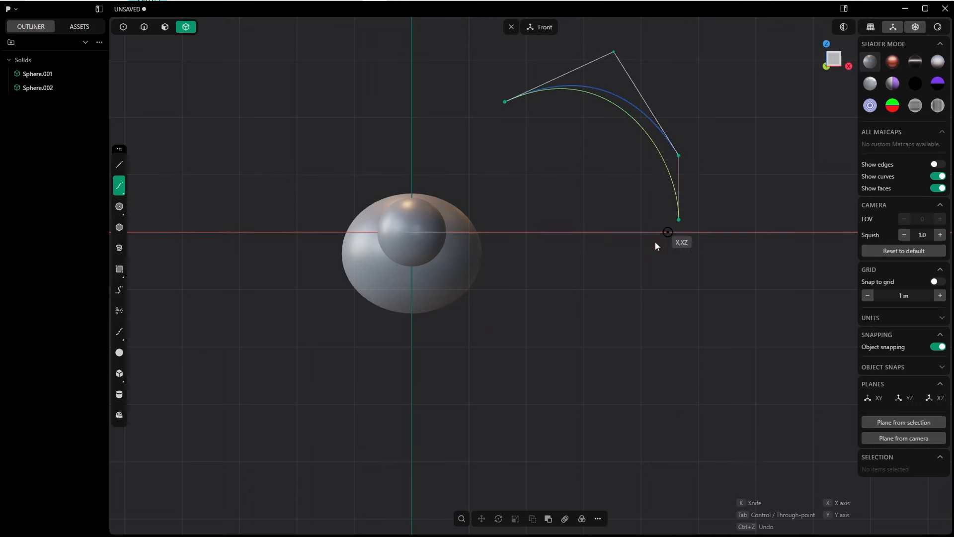
left_click(620, 231)
left_click(600, 312)
left_click(599, 371)
left_click(518, 324)
left_click(519, 261)
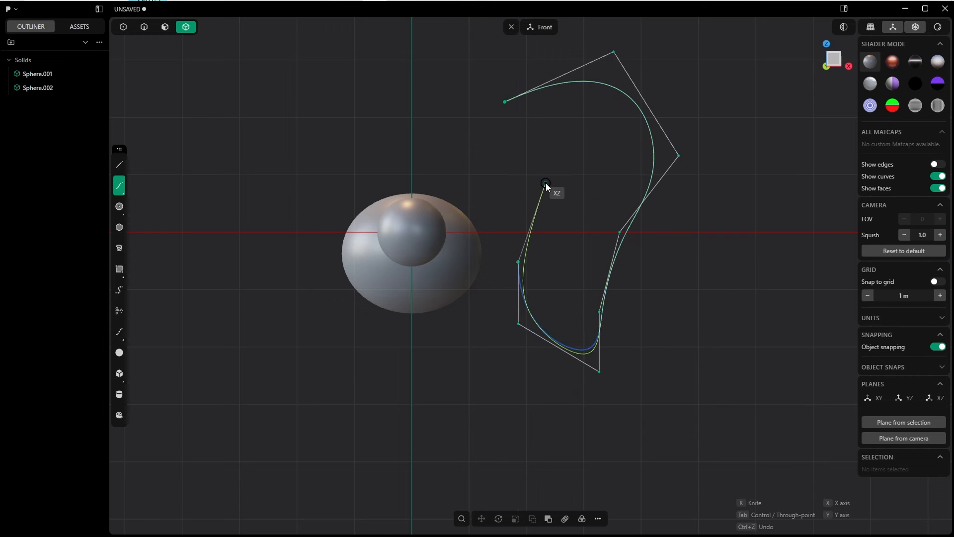
key("Return")
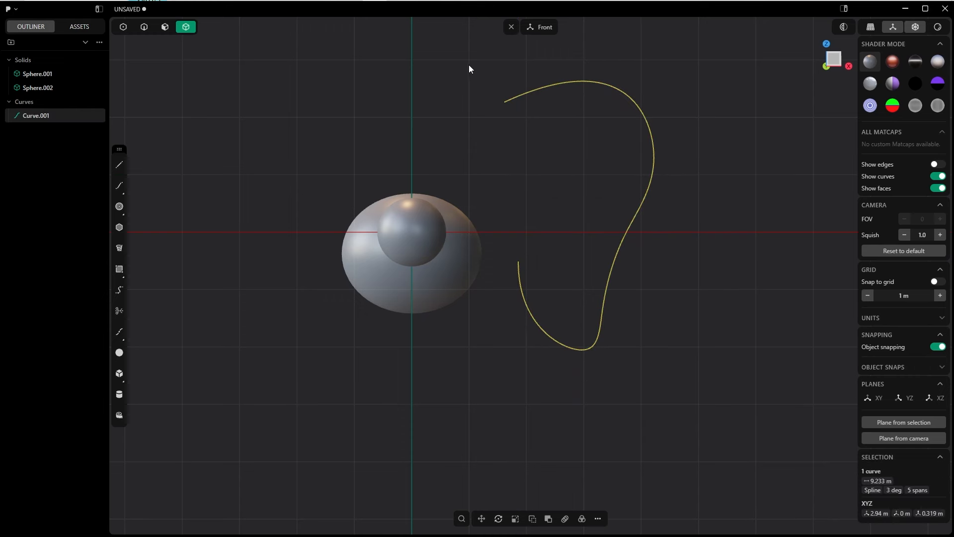
Show the curve's control points and move its upper end point about 0.33 m in X and -0.40 m in Z.
key("Tab")
left_click(564, 85)
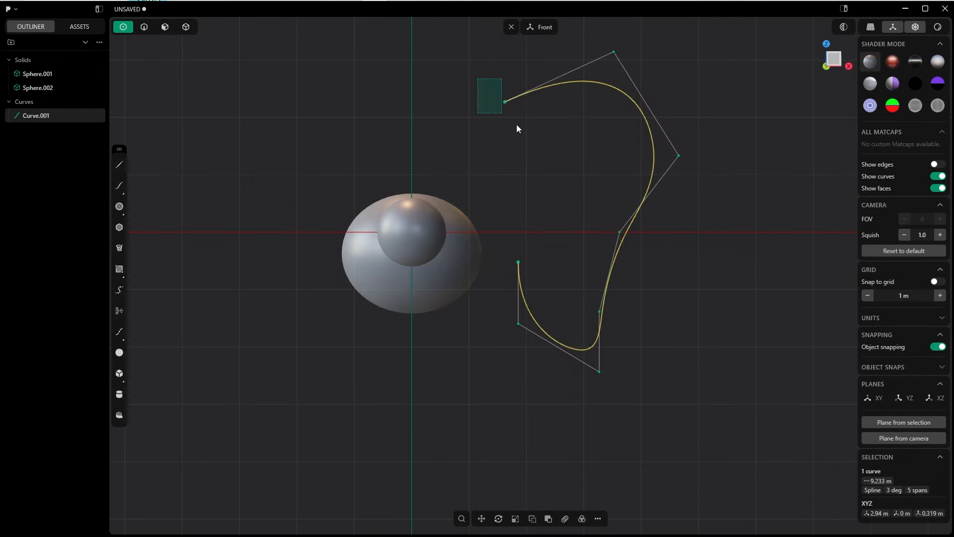
left_click_drag(517, 128, 529, 153)
key("g")
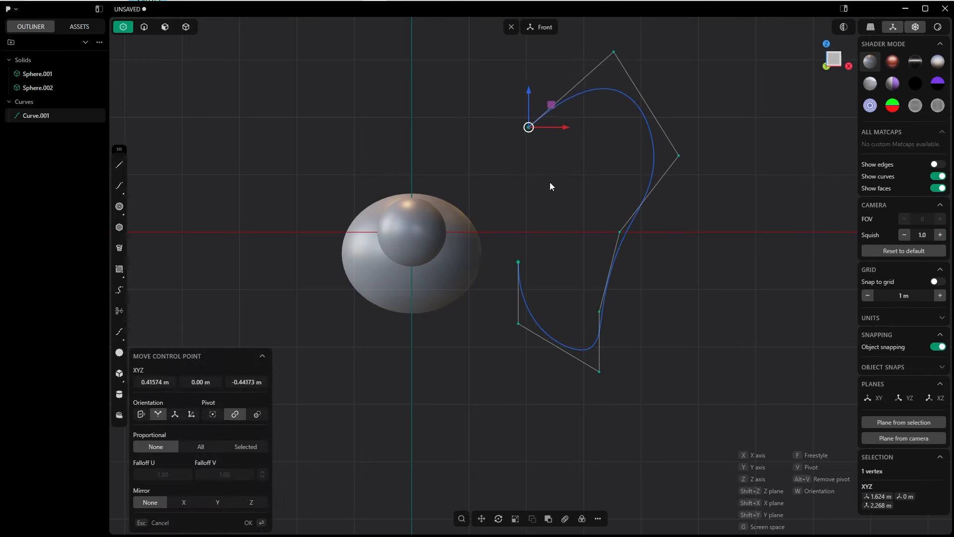
left_click(547, 177)
Reshape the curve's lower half by moving its two middle control points and the lower-right control point inward and upward.
left_click_drag(601, 36, 627, 67)
left_click_drag(644, 412, 592, 334, "shift")
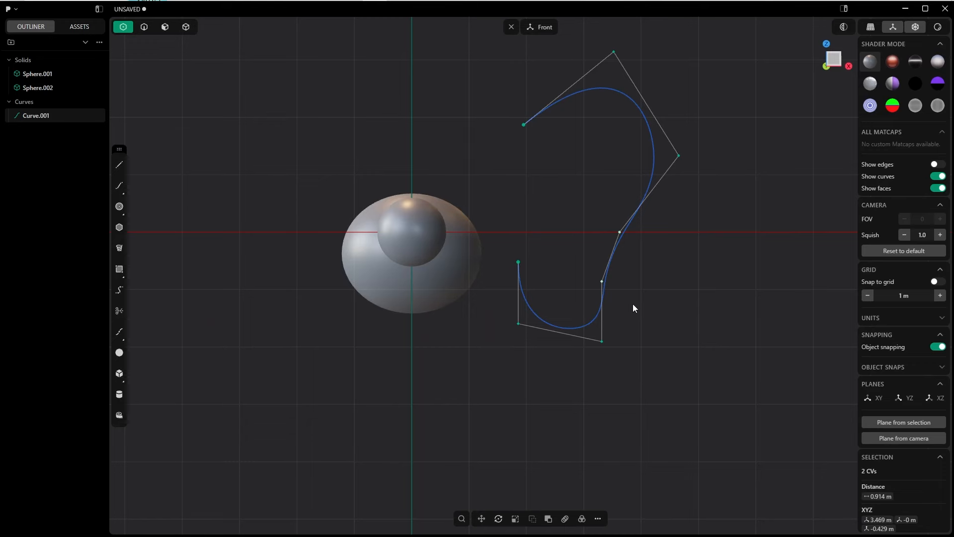
key("ctrl+z")
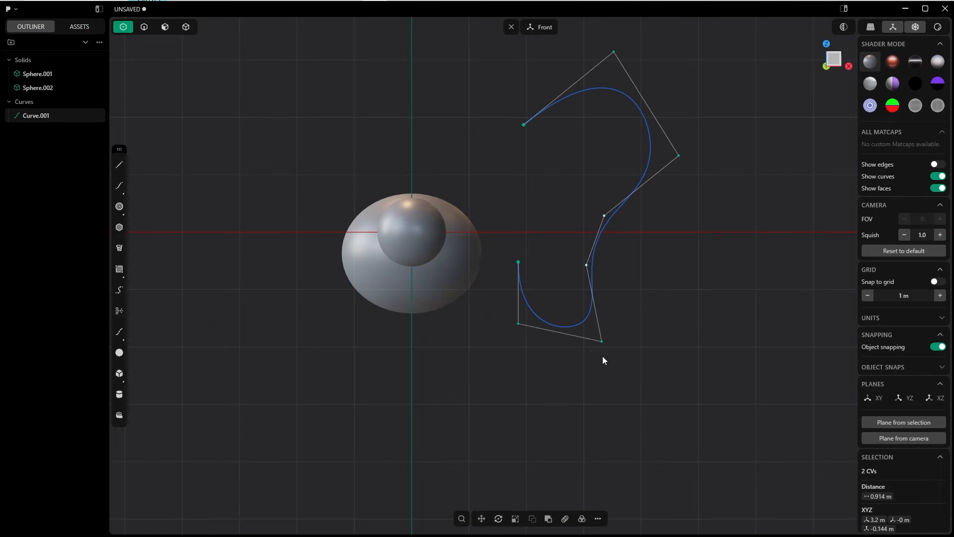
key("g")
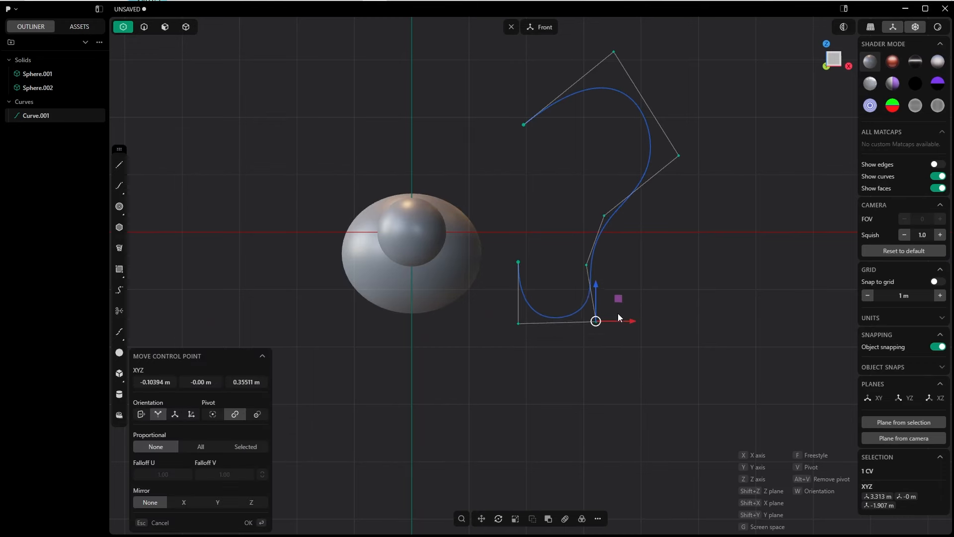
left_click(624, 309)
Move the curve's topmost control point about -0.54 m in X and -0.14 m in Z in control-point mode.
key("2")
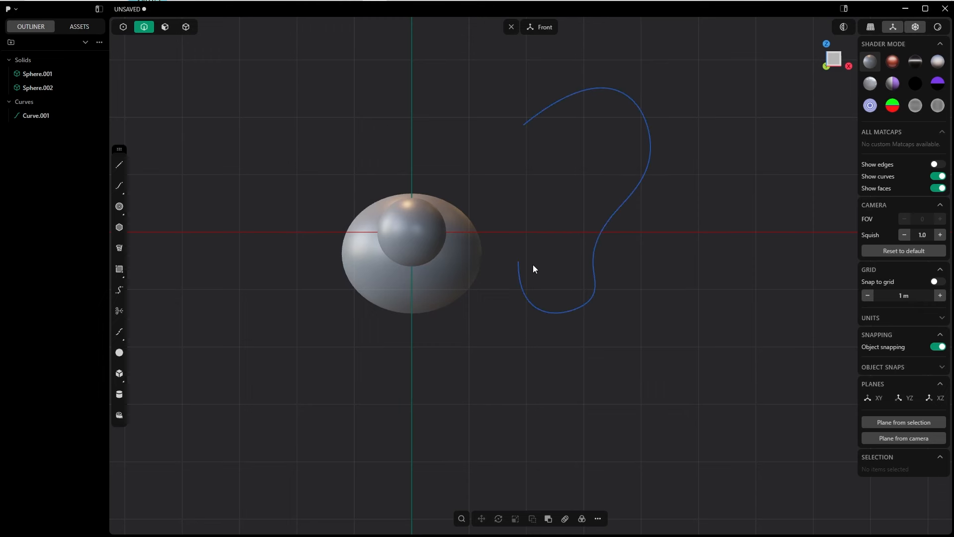
key("Tab")
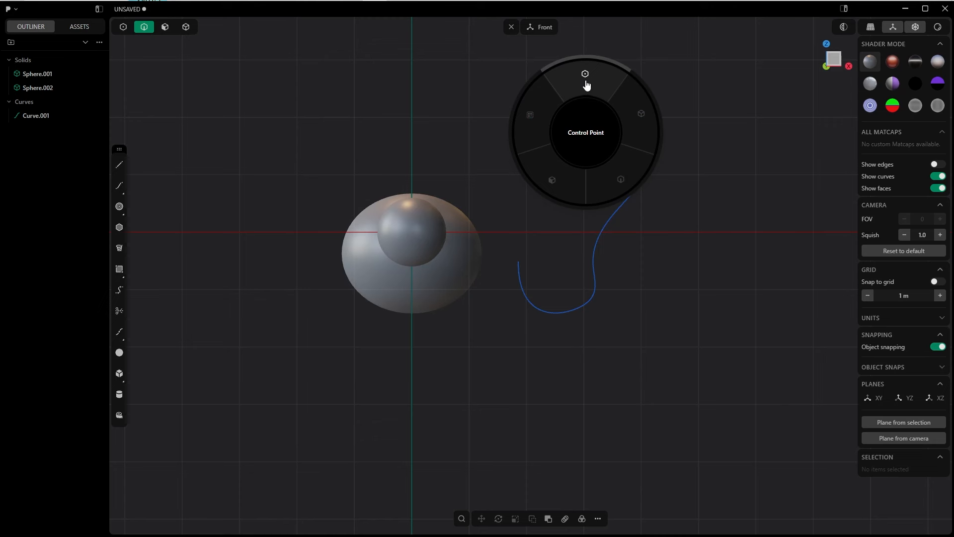
left_click(586, 84)
left_click_drag(562, 38, 650, 73)
key("g")
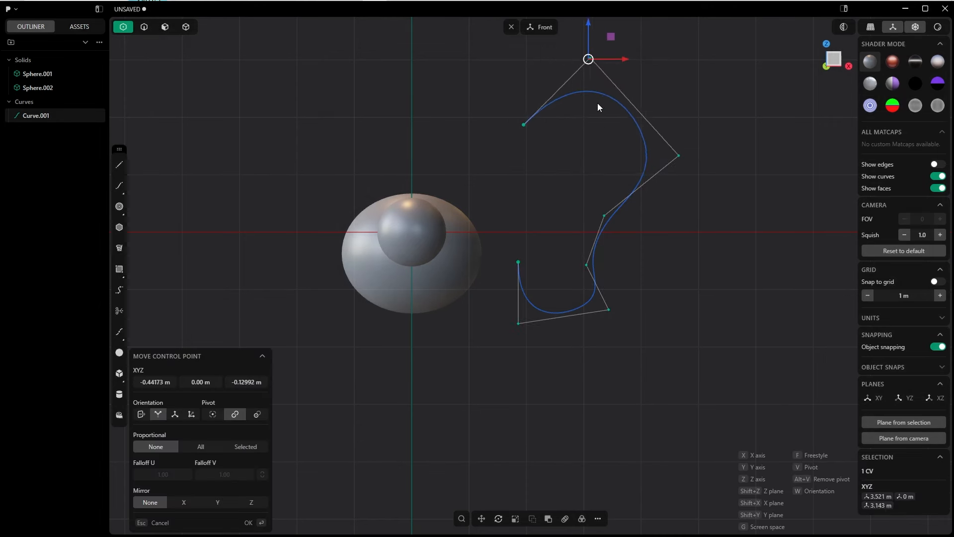
left_click(247, 522)
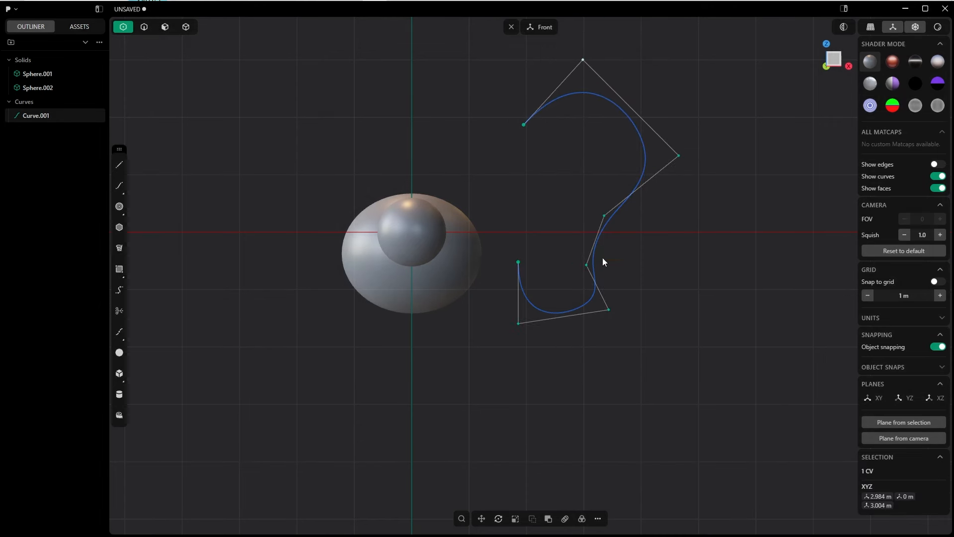
Delete the curve's lower-right control point and move the neighbouring one down into its place.
left_click_drag(618, 321, 620, 329)
key("x")
left_click_drag(570, 256, 596, 304)
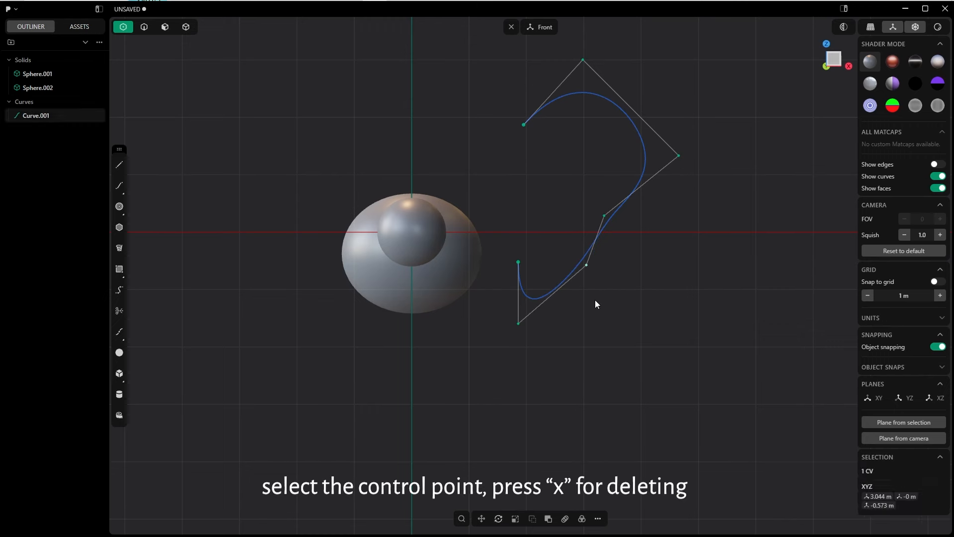
key("g")
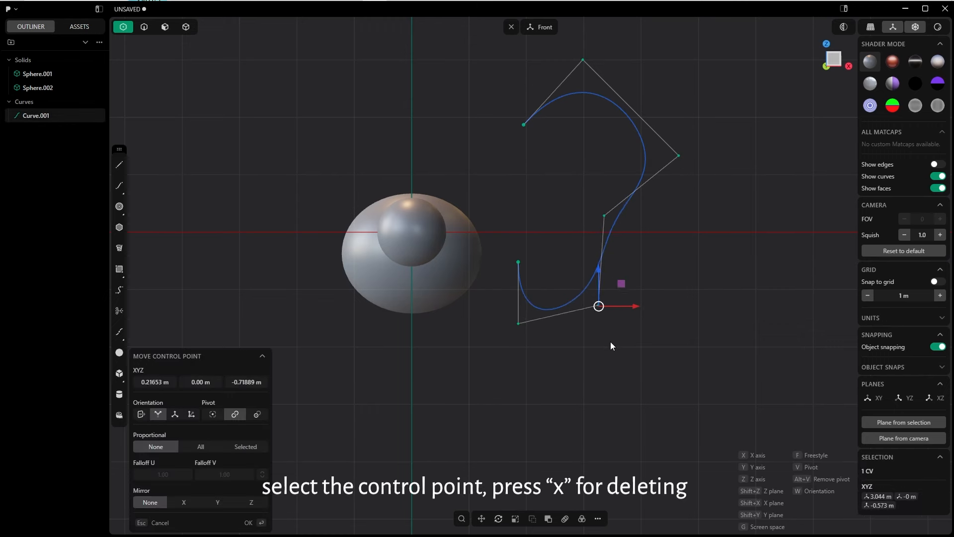
left_click(611, 352)
Move the middle control point about -0.41 m in X and 0.14 m in Z, and the lower-left one 0.08 m in X and 0.30 m in Z.
left_click_drag(567, 197, 640, 247)
key("g")
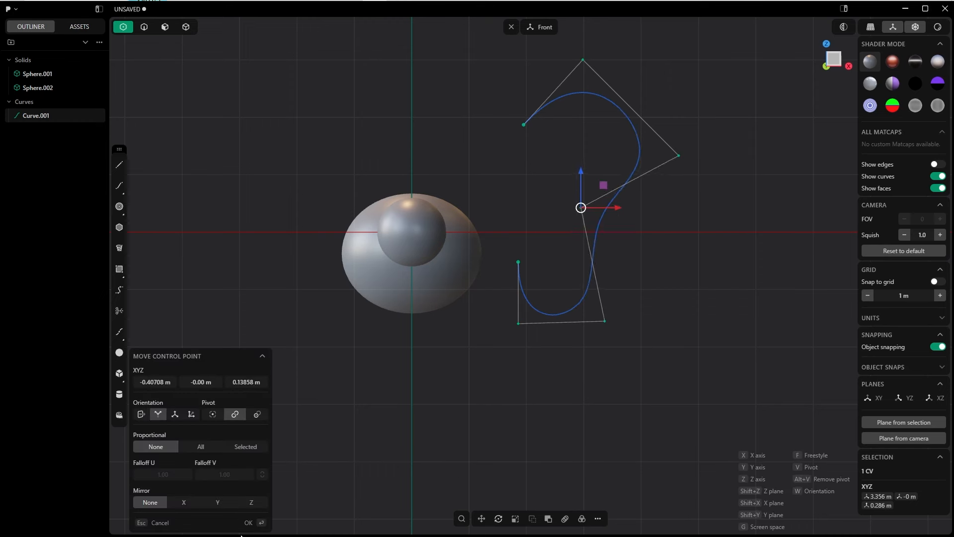
left_click(248, 522)
left_click_drag(471, 300, 568, 340)
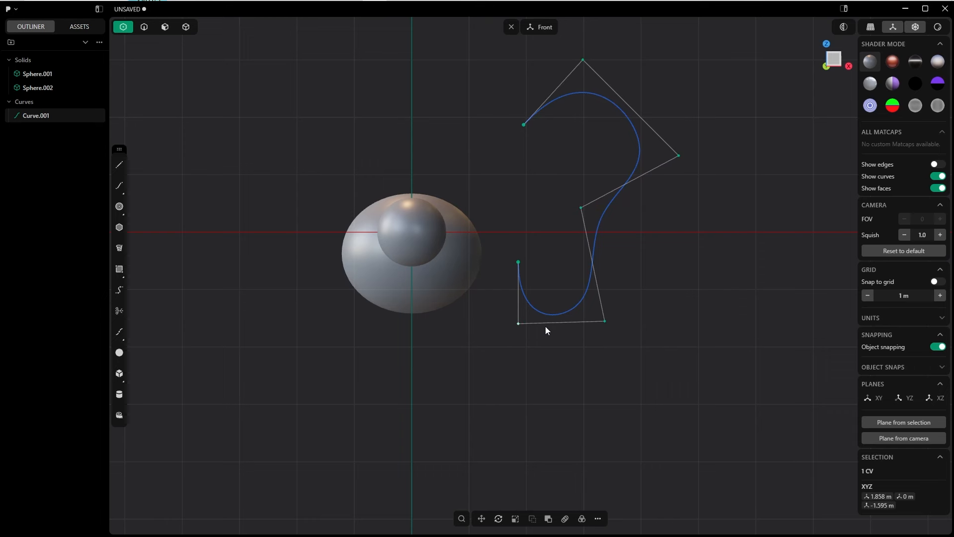
key("g")
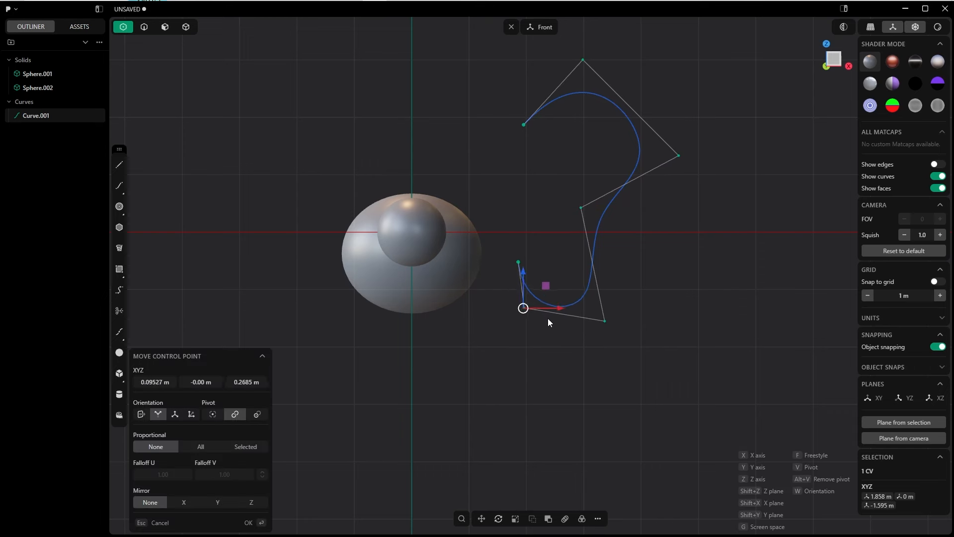
left_click(248, 522)
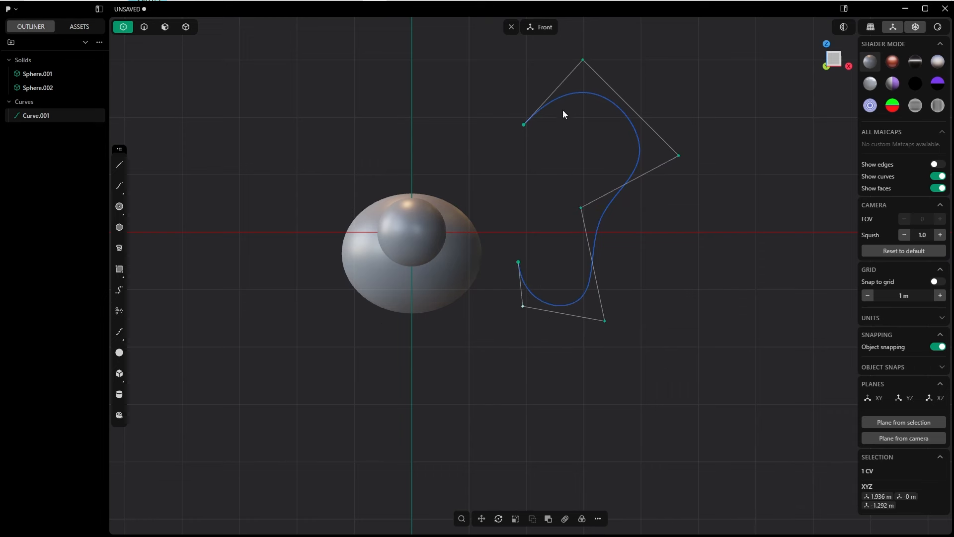
Lower the curve's upper end point about 0.24 m and align it along X with the lower end point.
left_click(524, 125)
key("g")
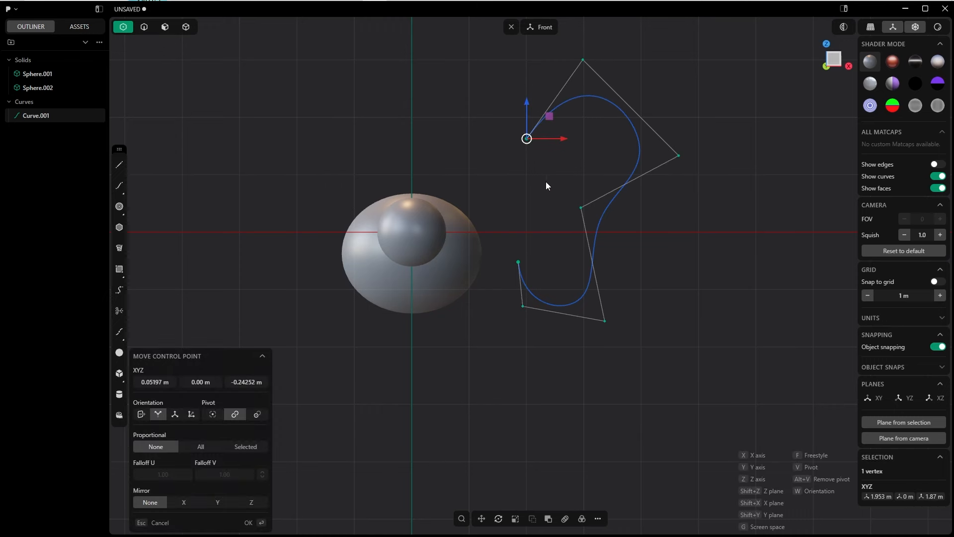
left_click(537, 145)
key("g")
key("x")
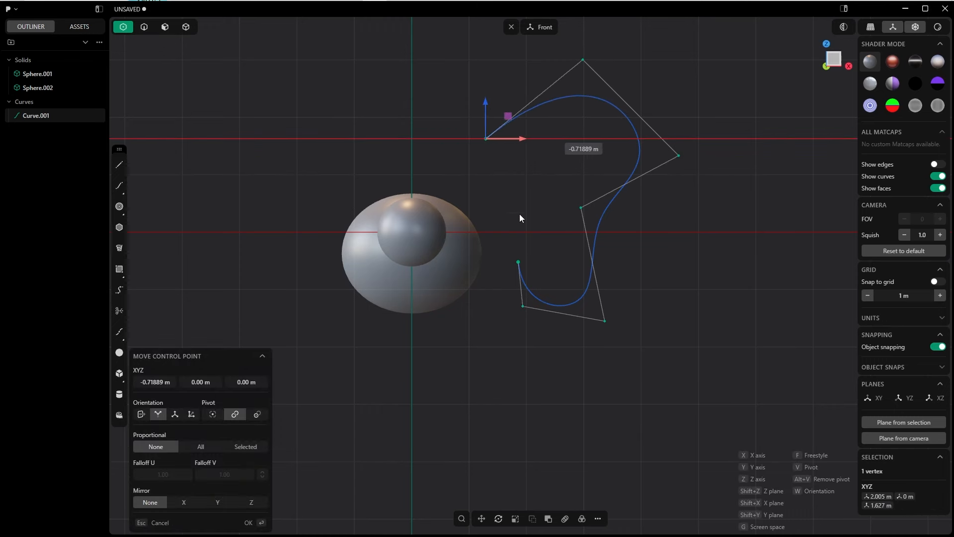
left_click(517, 258)
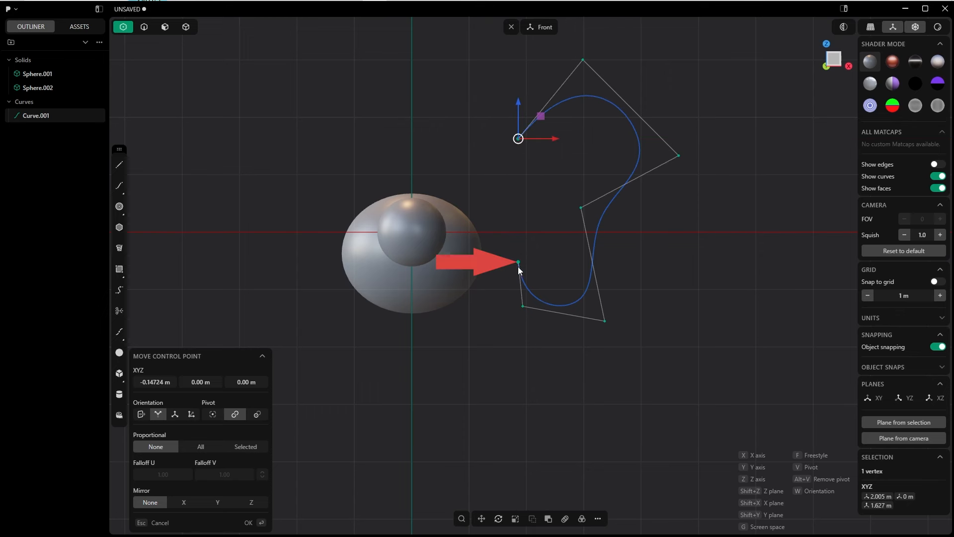
left_click(247, 522)
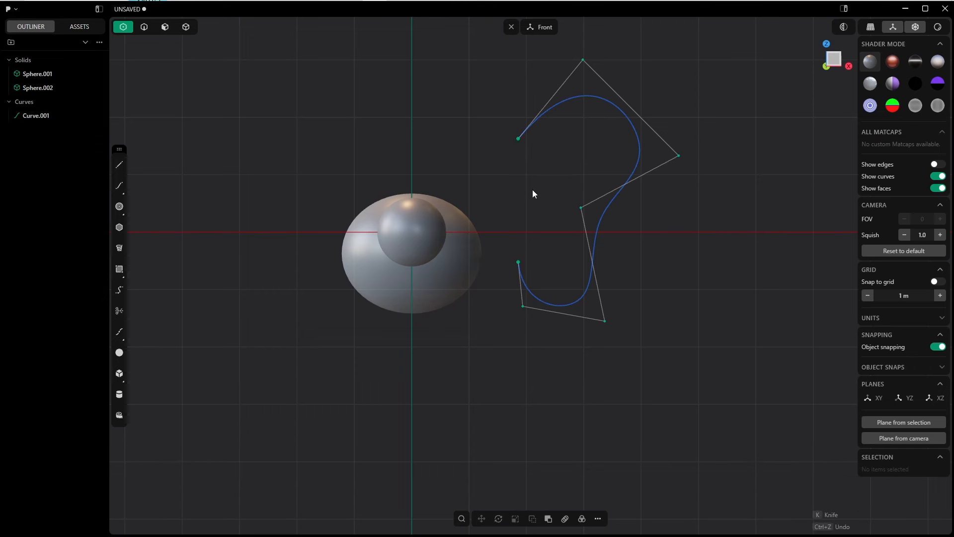
Close the profile with a vertical line about 2.15 m long between the curve's two end points and switch to edge selection.
key("l")
left_click(518, 139)
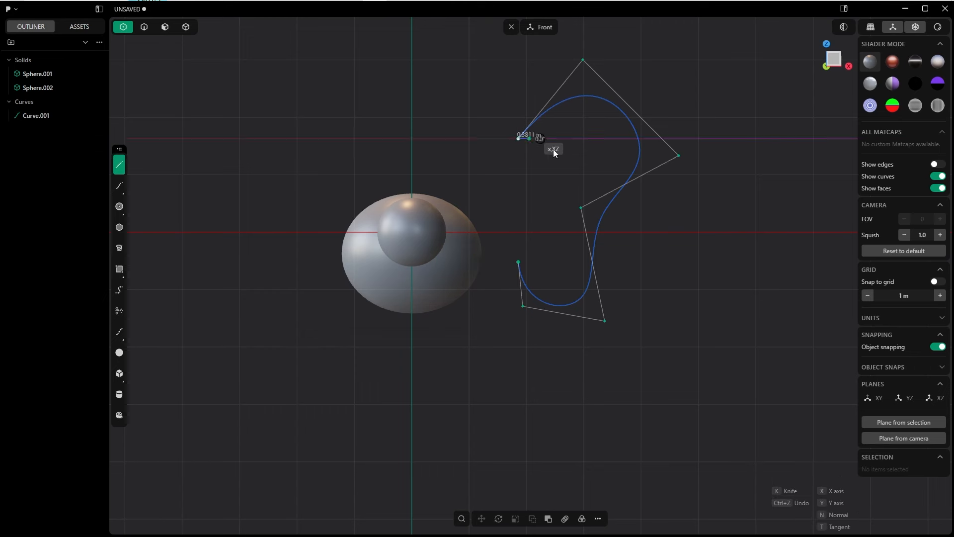
left_click(519, 261)
right_click(547, 230)
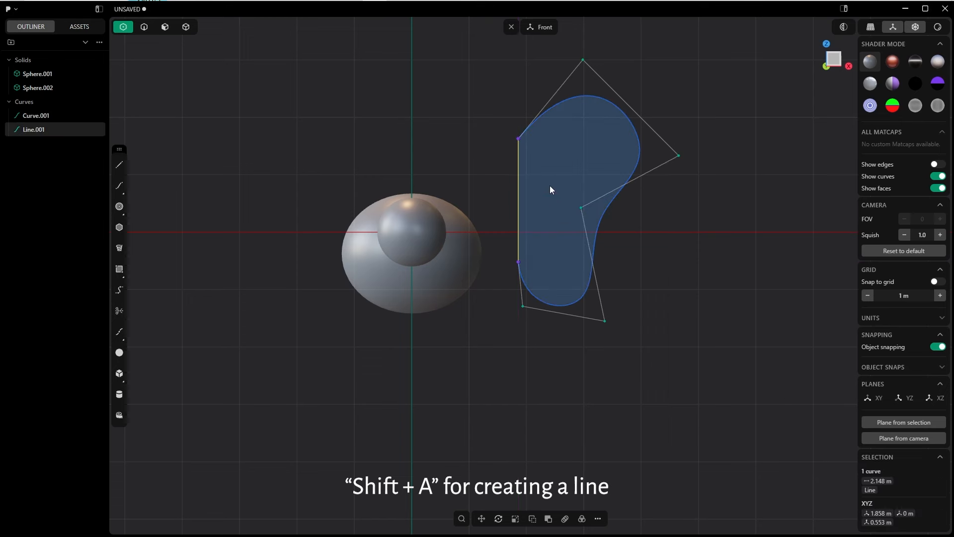
left_click(664, 153)
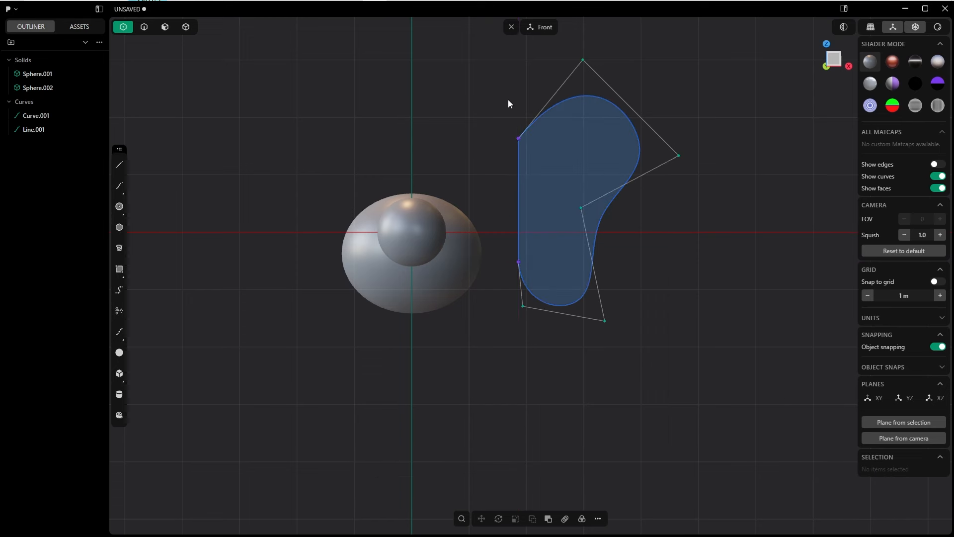
key("2")
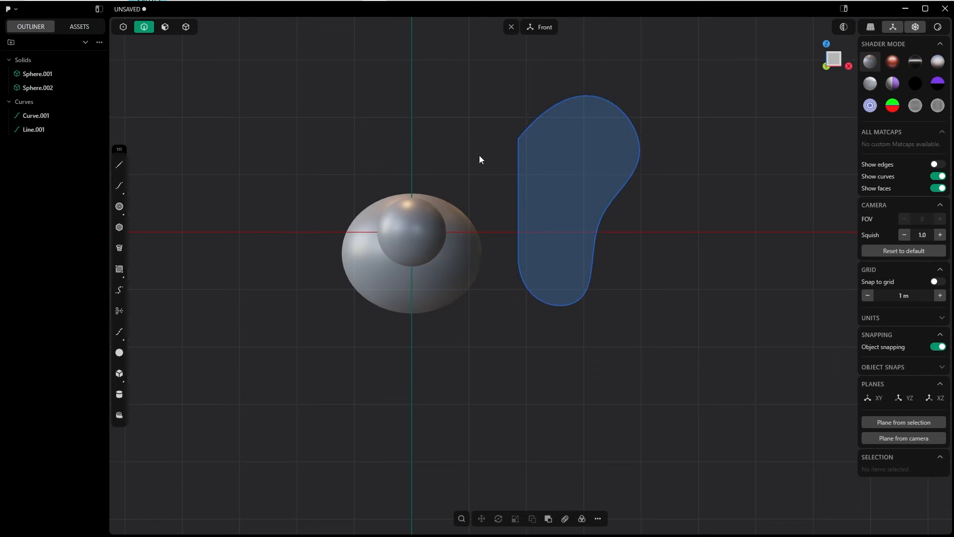
Try joining the profile spline with its closing line, and undo the join.
left_click(518, 186)
left_click(518, 186, "shift")
key("j")
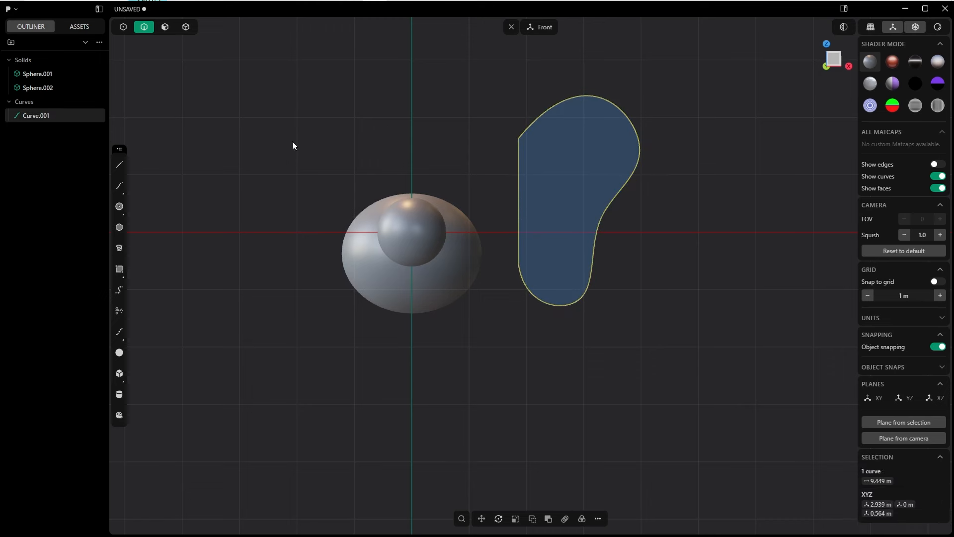
key("ctrl+z")
Select both the spline and the straight closing line and join them into one closed curve.
left_click(592, 286)
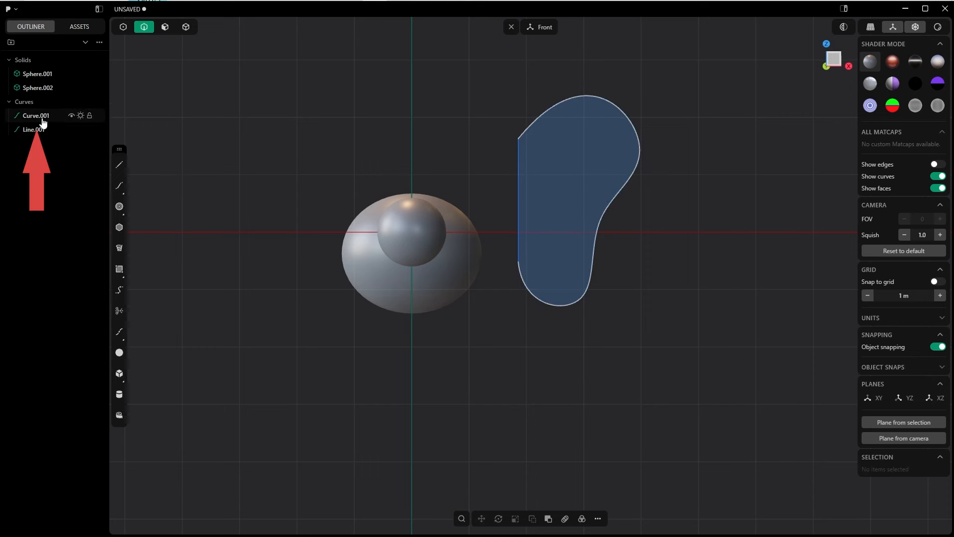
left_click(32, 130)
left_click(36, 115)
left_click(484, 109)
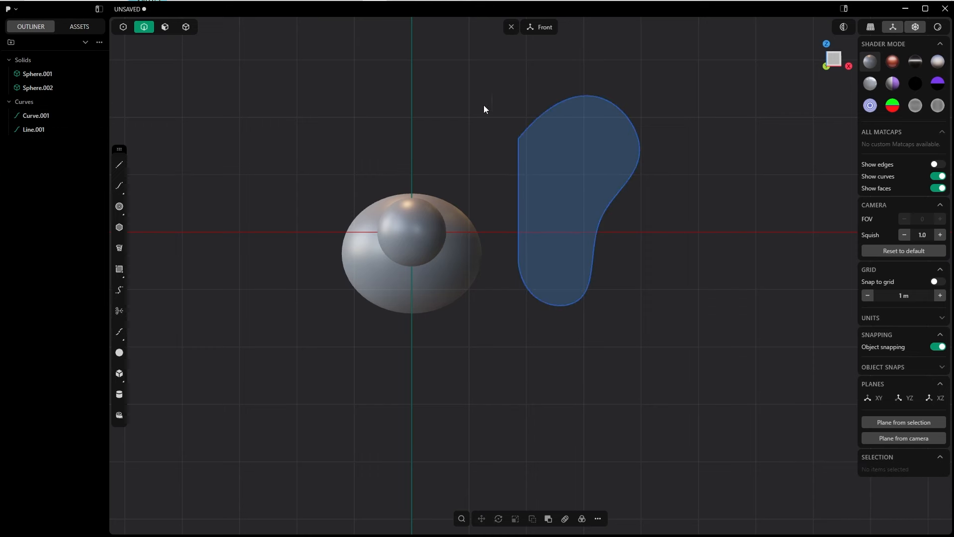
left_click_drag(674, 292, 500, 91)
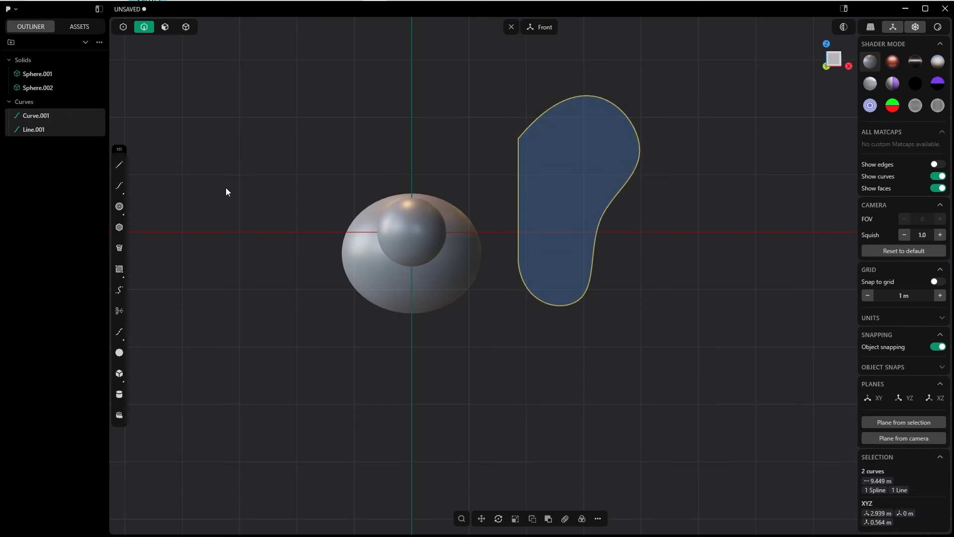
key("j")
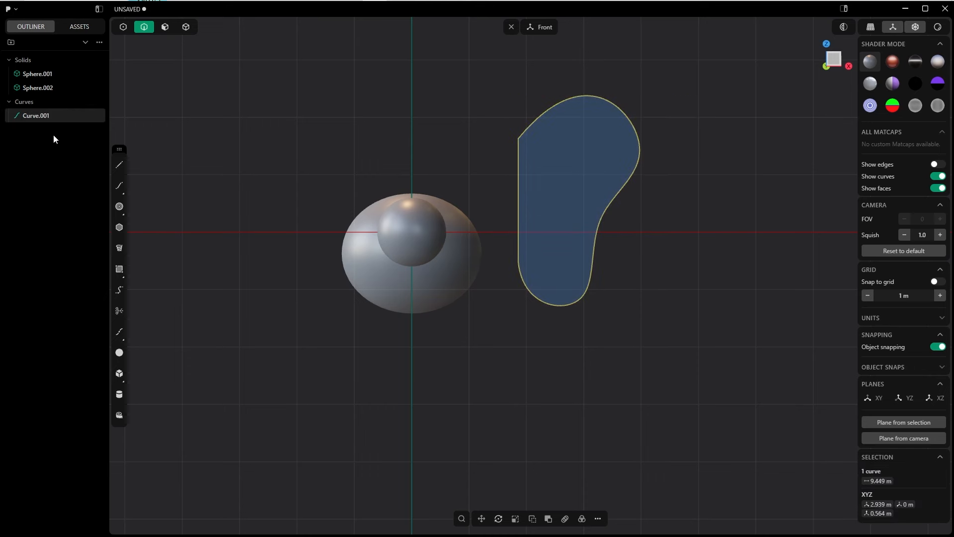
Fillet the closed curve's sharp upper corner vertex with a radius of about 0.89 m.
key("Tab")
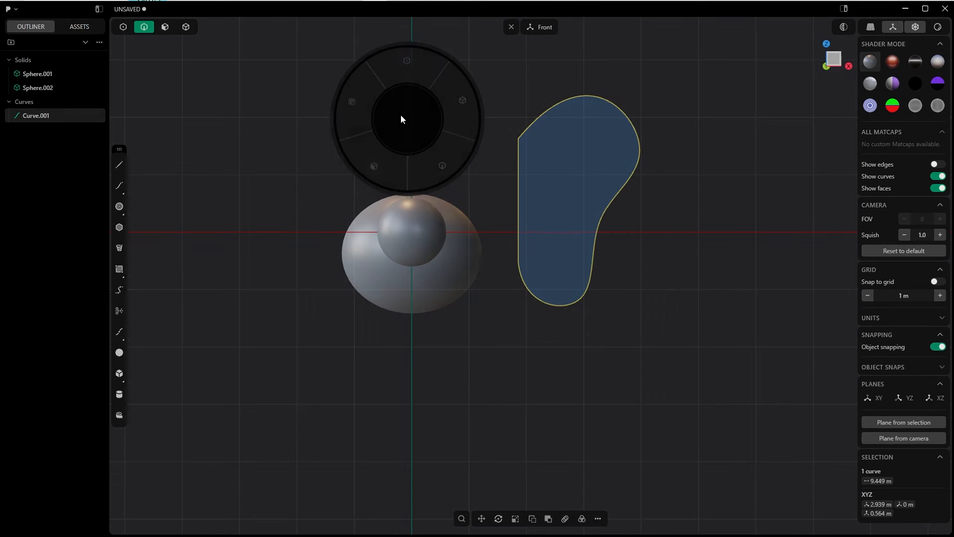
left_click(407, 68)
left_click_drag(510, 110, 549, 164)
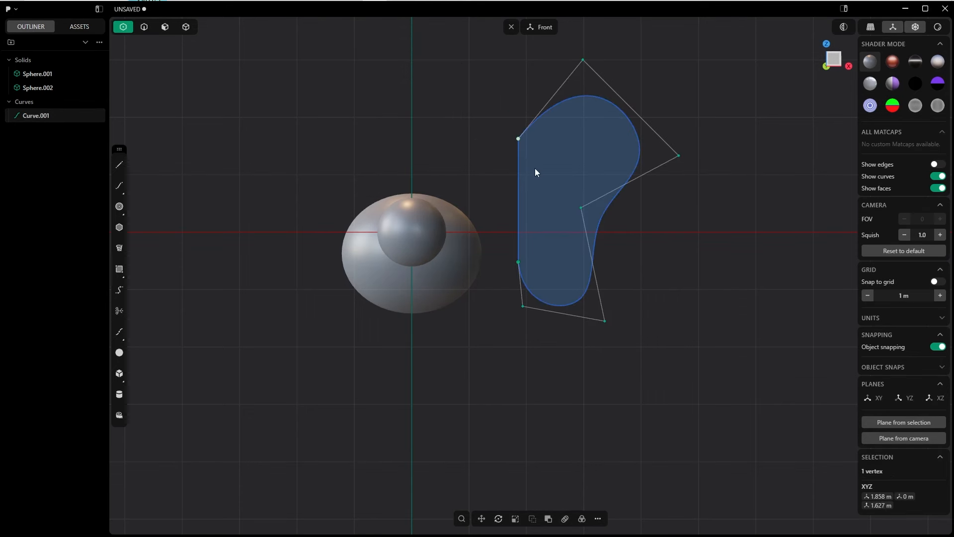
key("f")
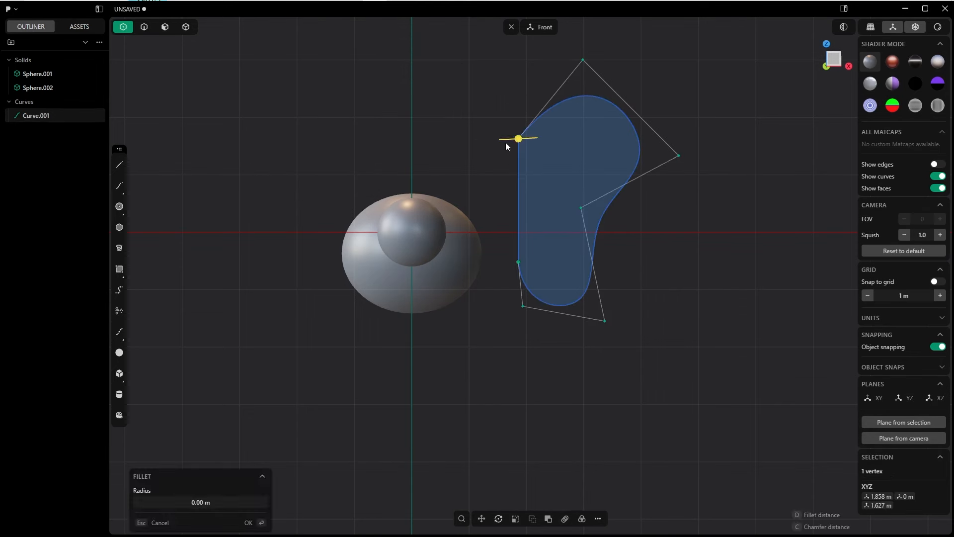
left_click_drag(520, 148, 554, 137)
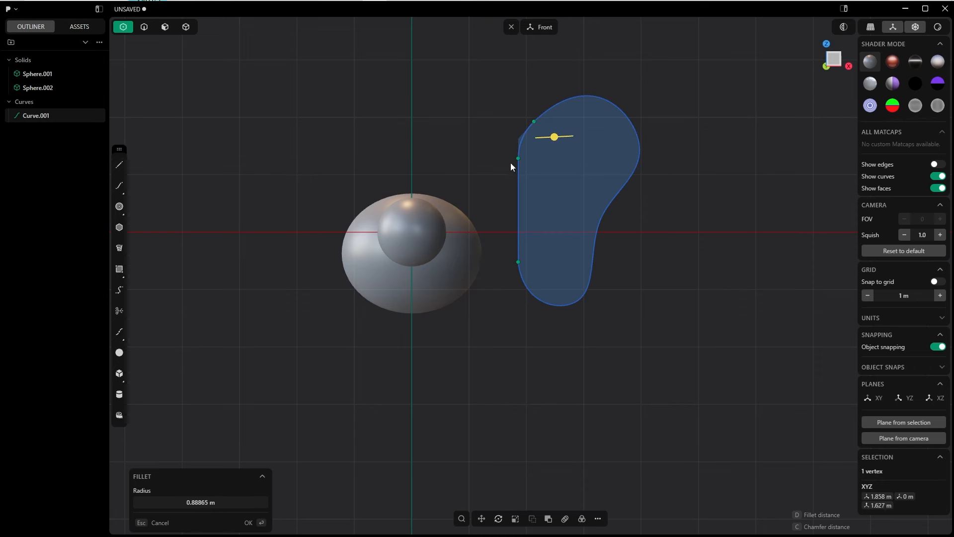
left_click(247, 523)
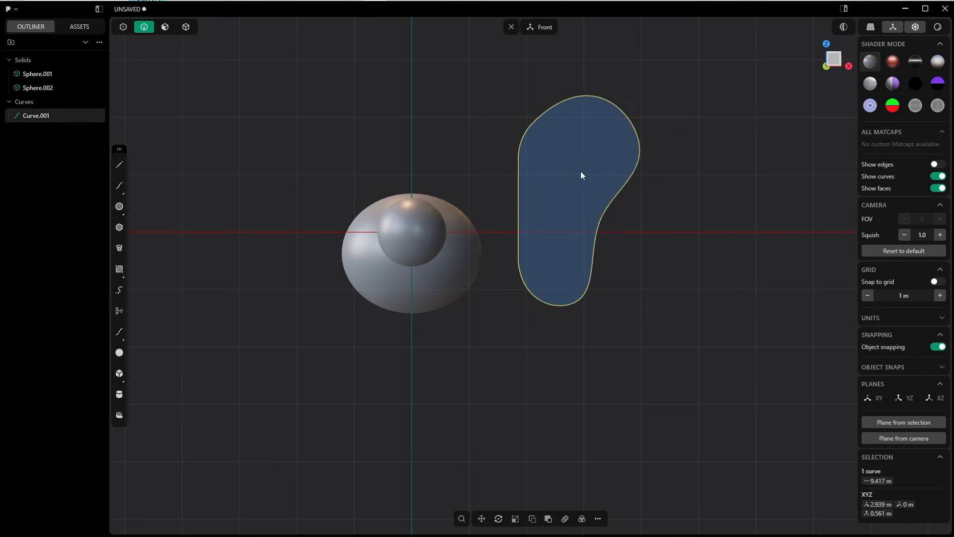
Rebuild the filleted closed curve as a single degree-3 spline with 14 spans.
right_click(610, 177)
type("reb")
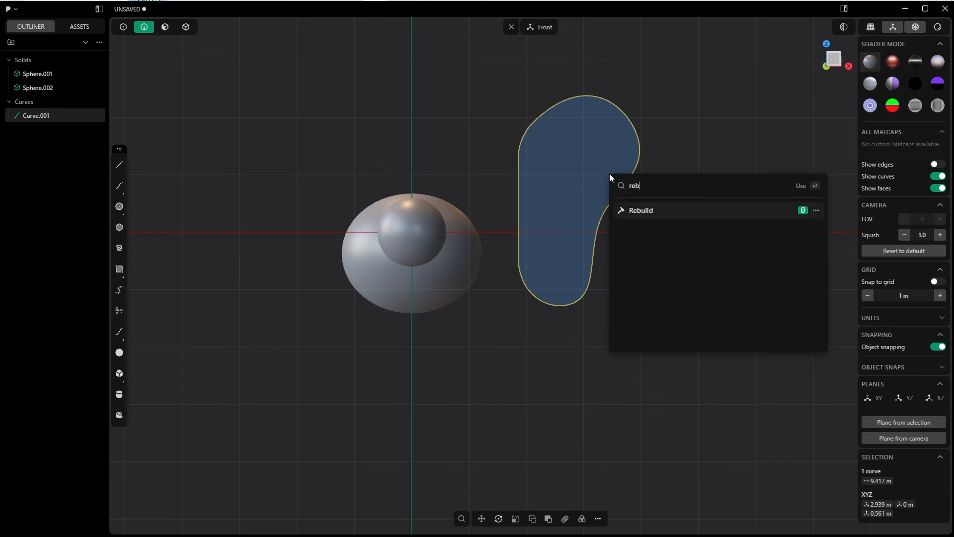
key("Return")
left_click(201, 474)
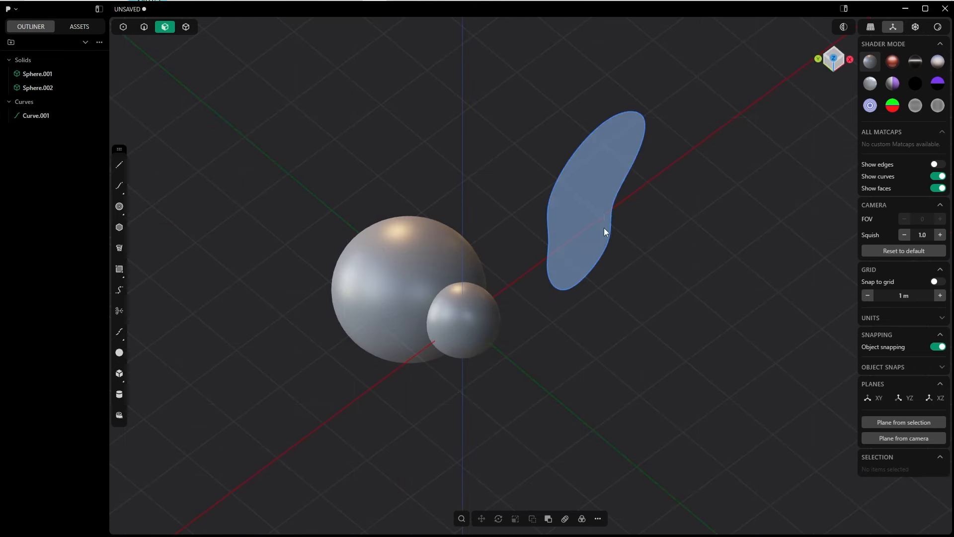
Extrude the closed profile region about 0.22 m into a thin solid.
left_click(580, 214)
key("e")
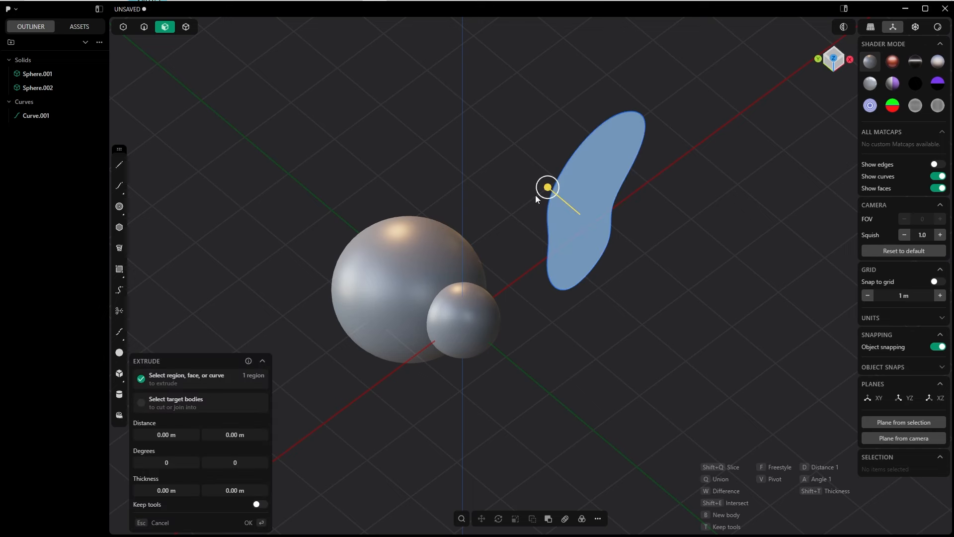
left_click_drag(548, 187, 535, 180)
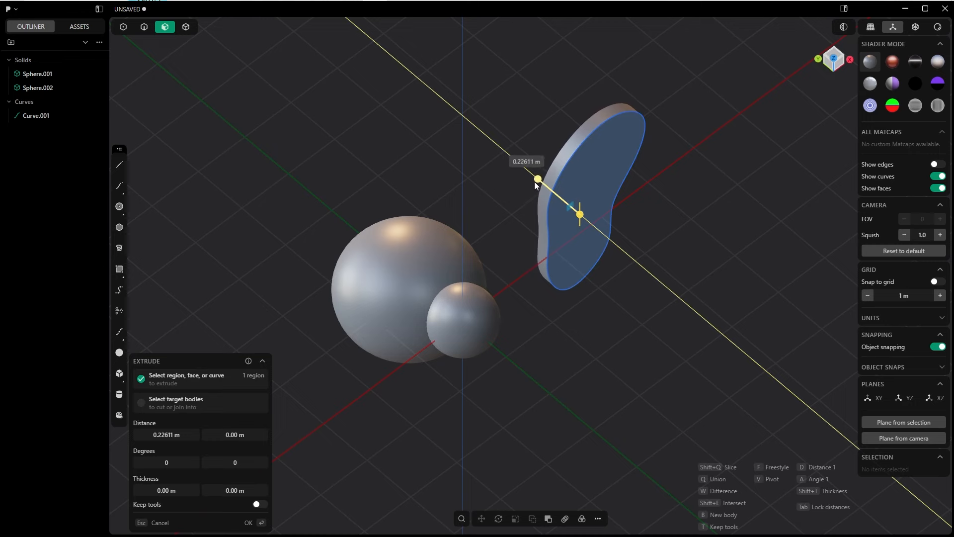
left_click(254, 522)
Turn on the display of edges in the viewport.
middle_click_drag(554, 193, 444, 94)
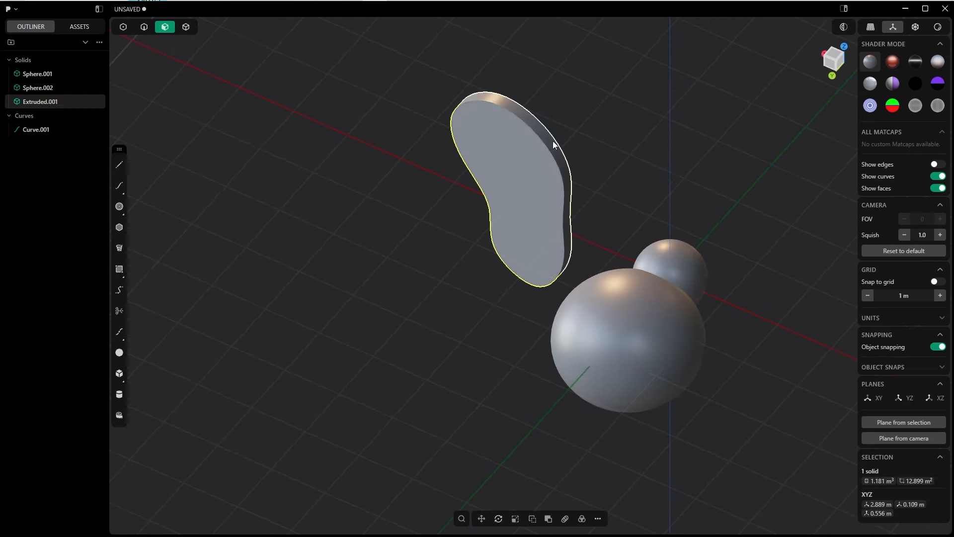
left_click(941, 166)
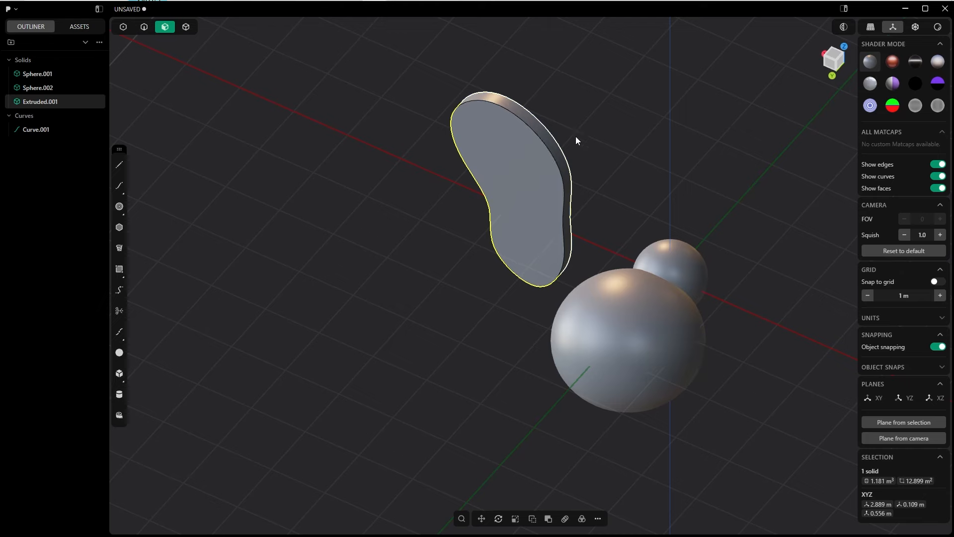
mouse_move(575, 136)
middle_mouse_down()
mouse_move(375, 122)
mouse_move(577, 145)
middle_mouse_up()
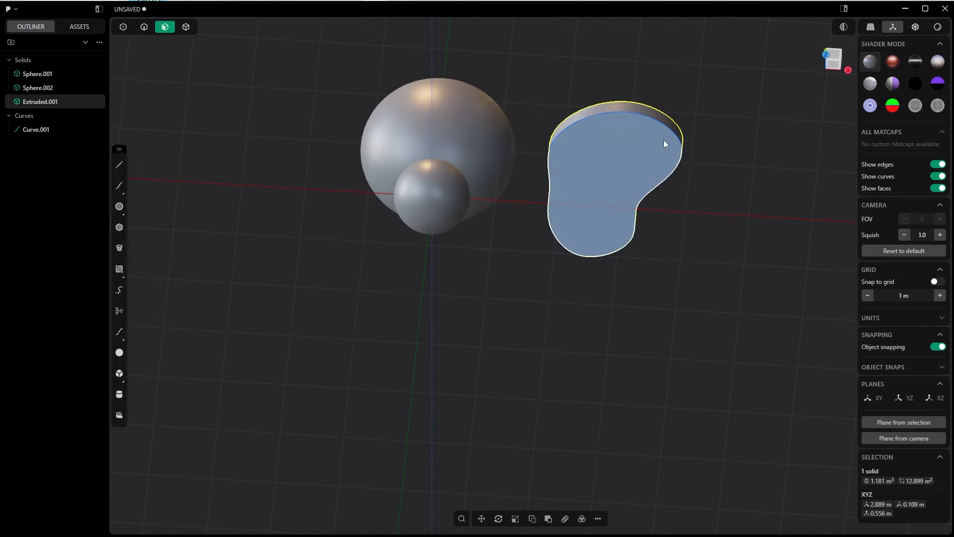
Delete the extruded solid while keeping its profile curve.
key("4")
middle_click_drag(649, 272, 577, 183)
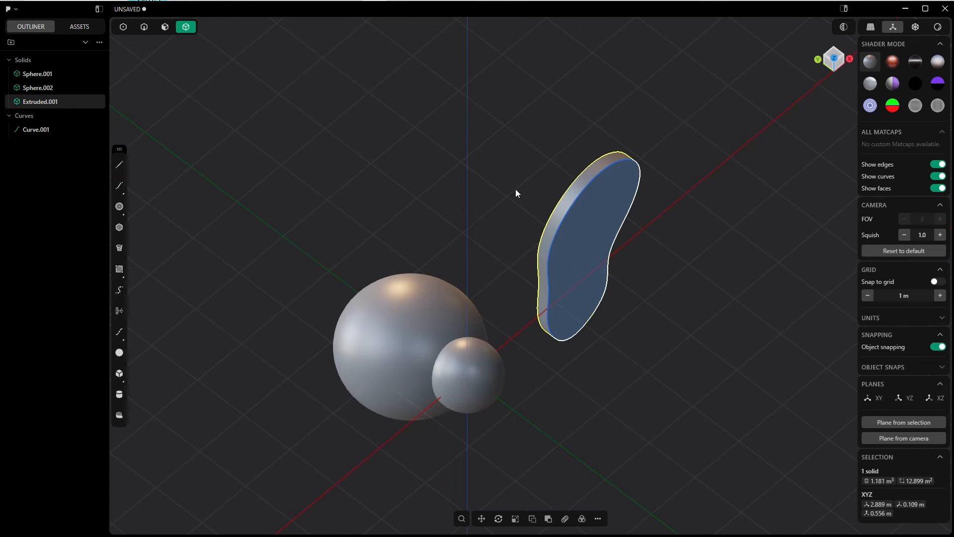
key("Delete")
middle_click_drag(515, 189, 562, 228)
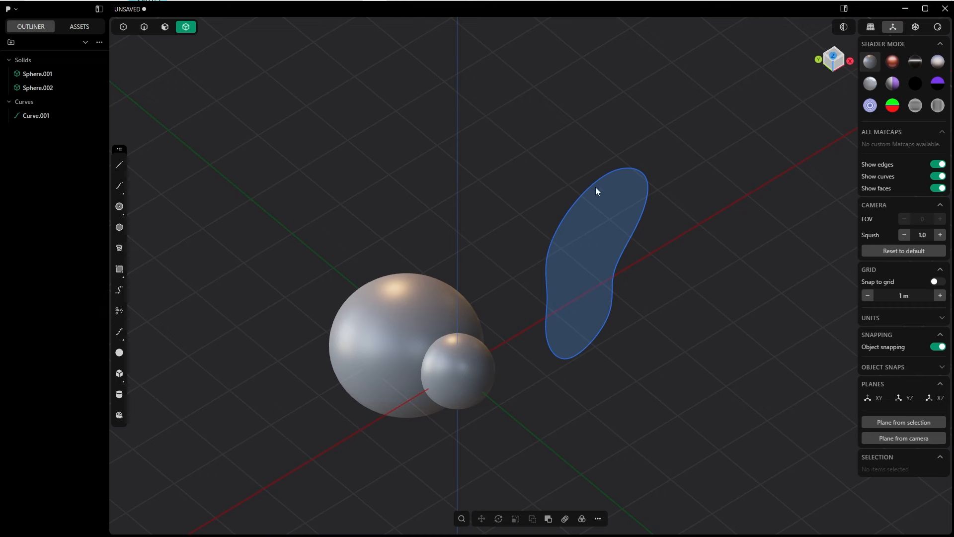
Fill the closed profile curve with a sheet using Patch Hole at a tolerance of 0.000010 m.
key("2")
key("Tab")
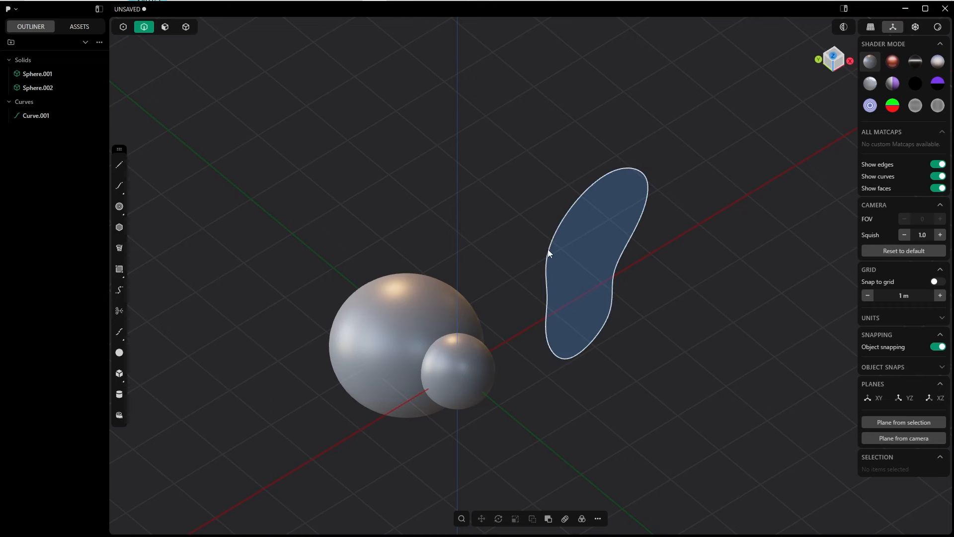
left_click(548, 252)
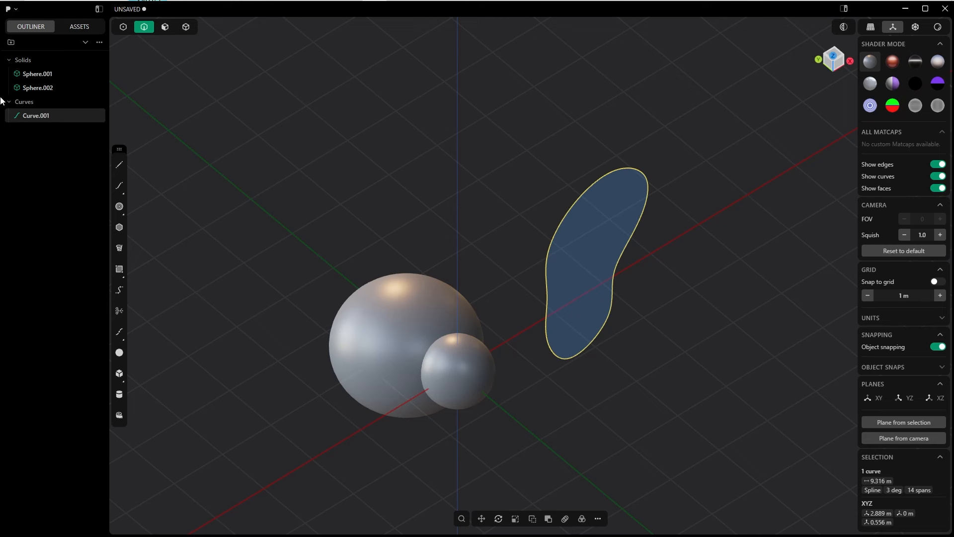
key("shift+p")
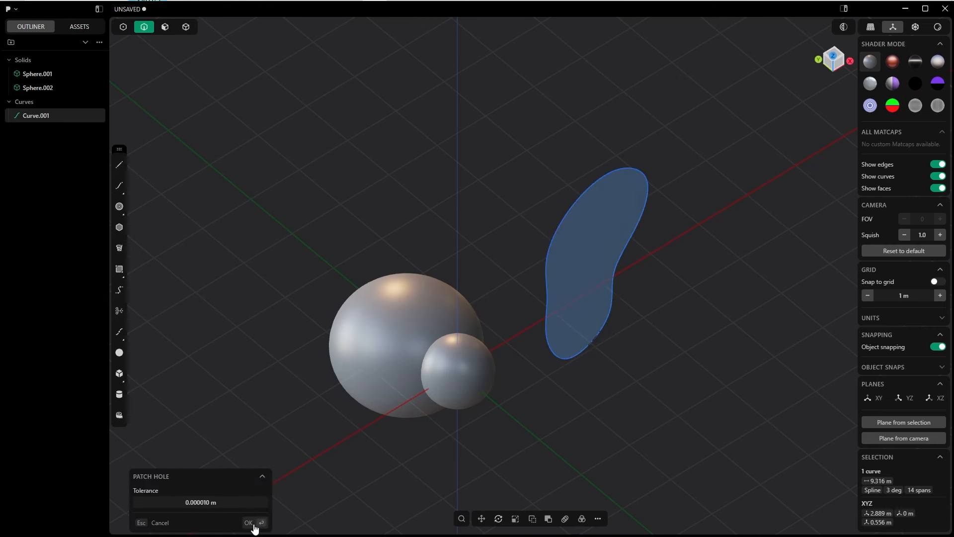
left_click(253, 523)
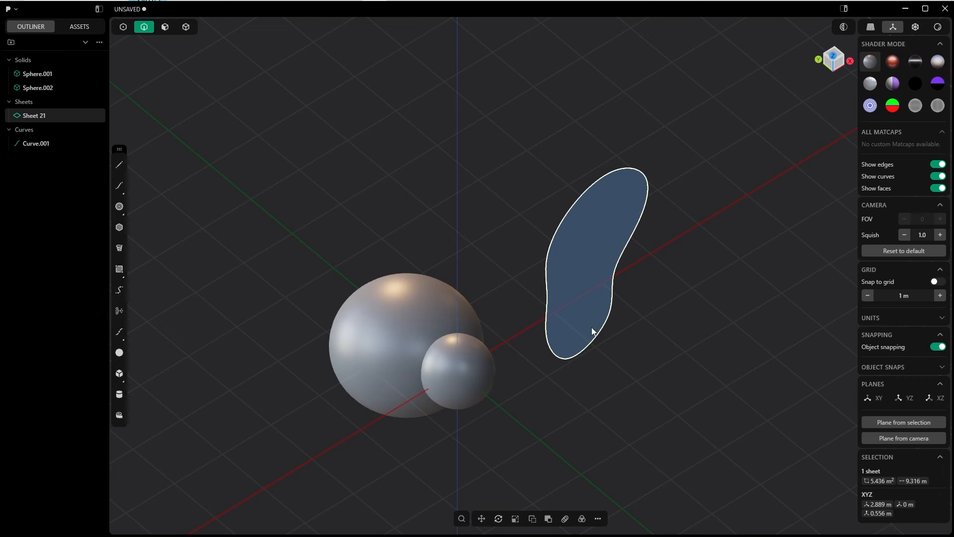
Hide the profile curve and select the patched sheet in solid selection mode.
left_click(80, 143)
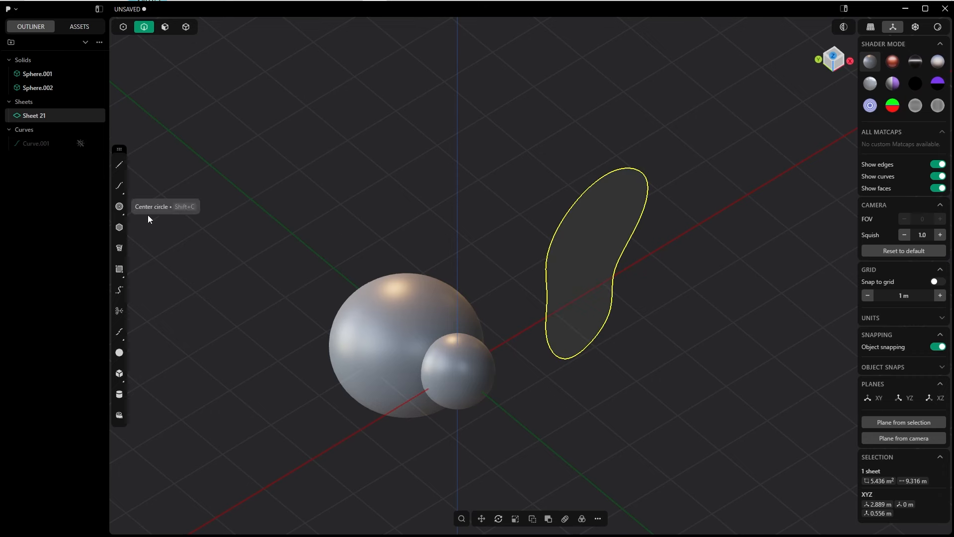
left_click(541, 159)
key("4")
left_click(616, 217)
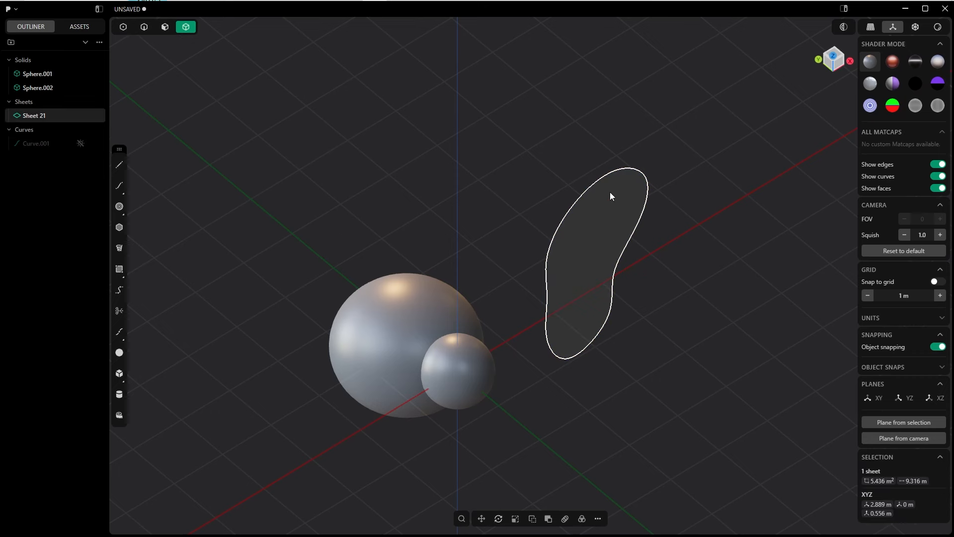
Apply the Subdivide command to the patched sheet.
middle_click_drag(601, 252, 544, 240)
middle_click_drag(544, 240, 473, 173, "shift")
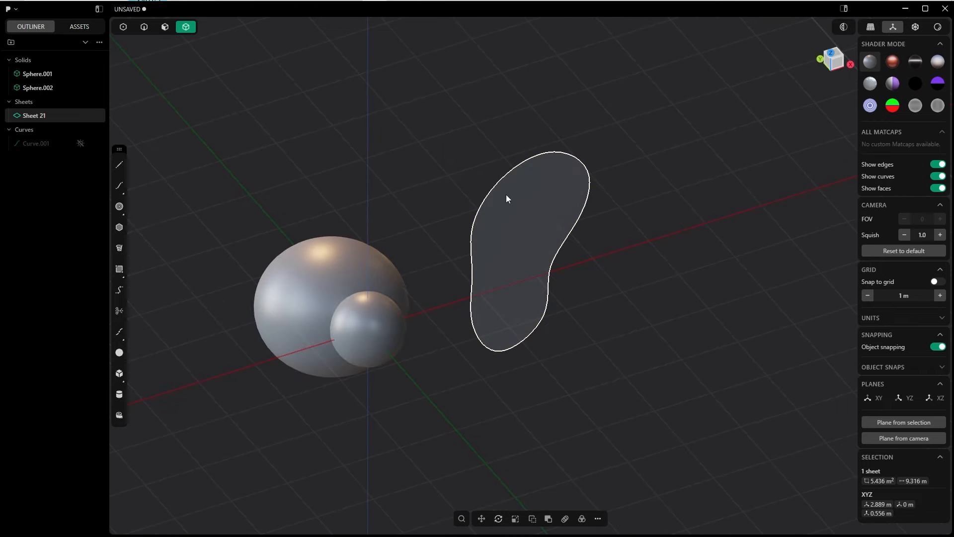
right_click(474, 132)
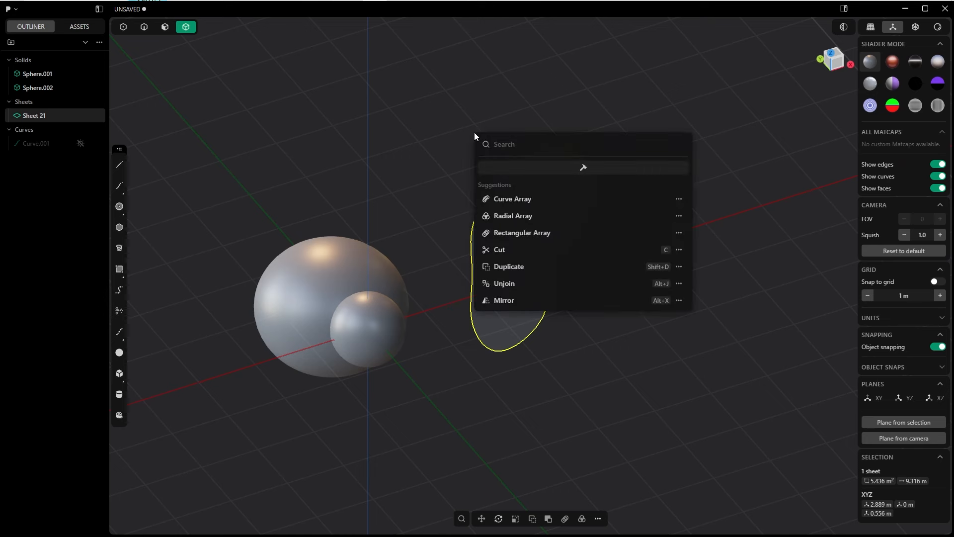
type("subd")
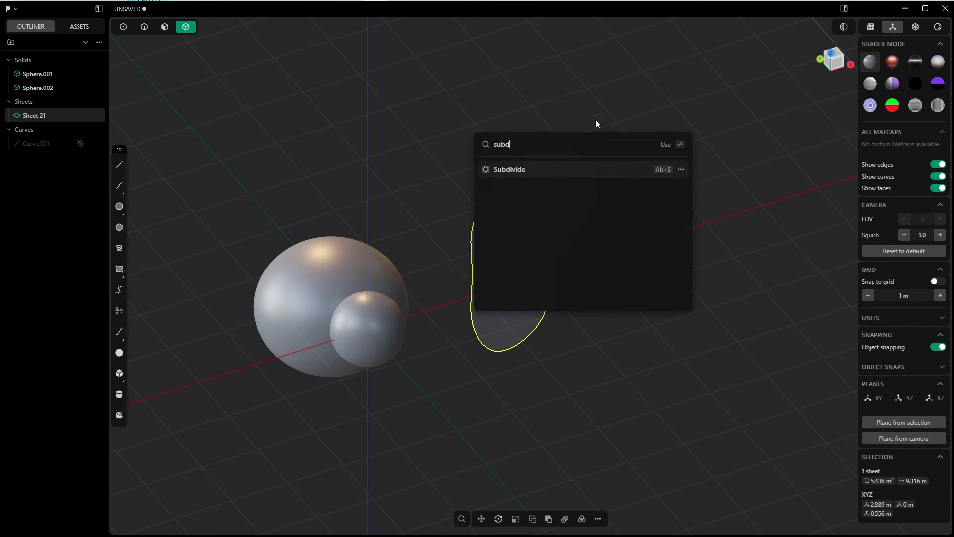
left_click(519, 170)
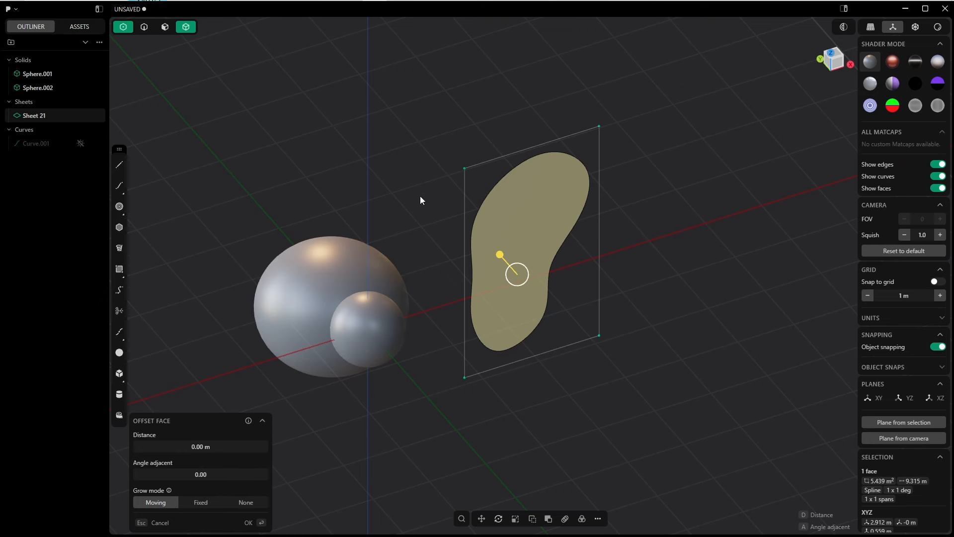
Raise the degree of the sheet's spline face repeatedly to 9 x 9.
key("shift+r")
key("shift+r")
key("shift+r")
key("shift+r")
key("shift+r")
key("shift+r")
key("shift+r")
key("shift+r")
key("shift+r")
key("shift+r")
key("shift+r")
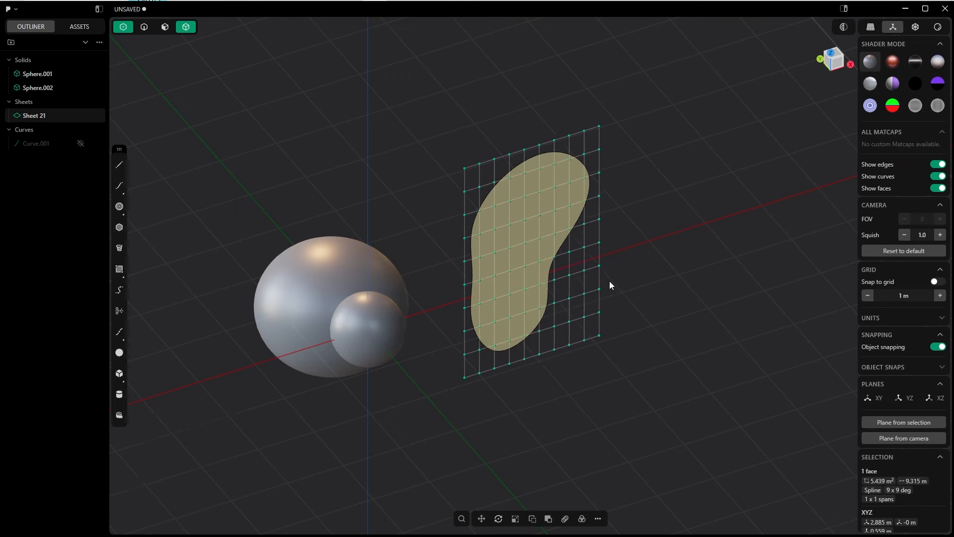
key("ctrl+z")
key("ctrl+z")
key("ctrl+z")
key("ctrl+z")
key("ctrl+z")
key("ctrl+z")
key("ctrl+z")
key("ctrl+z")
key("ctrl+z")
key("ctrl+z")
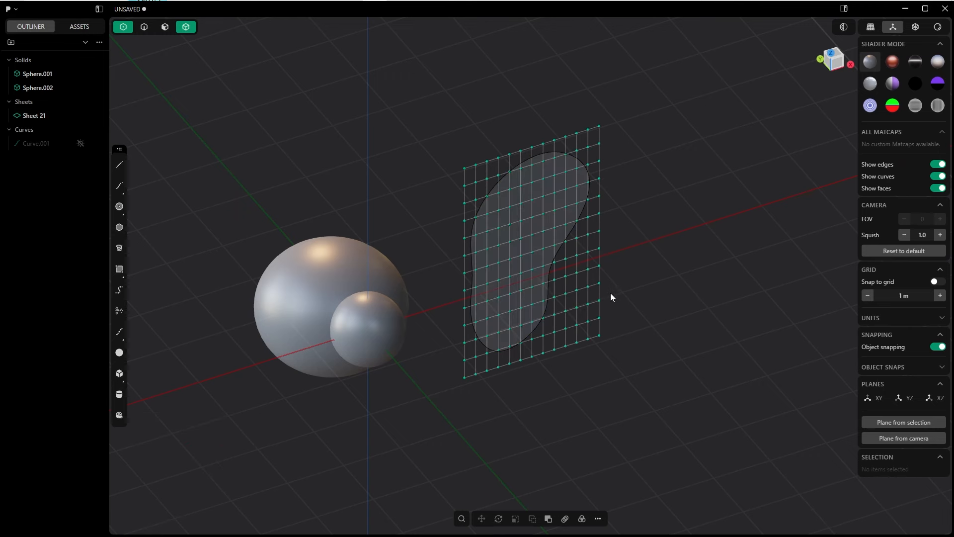
Step back through the sheet's degree raises until its spline face is 3 x 3 degree, and leave Offset Face.
key("ctrl+z")
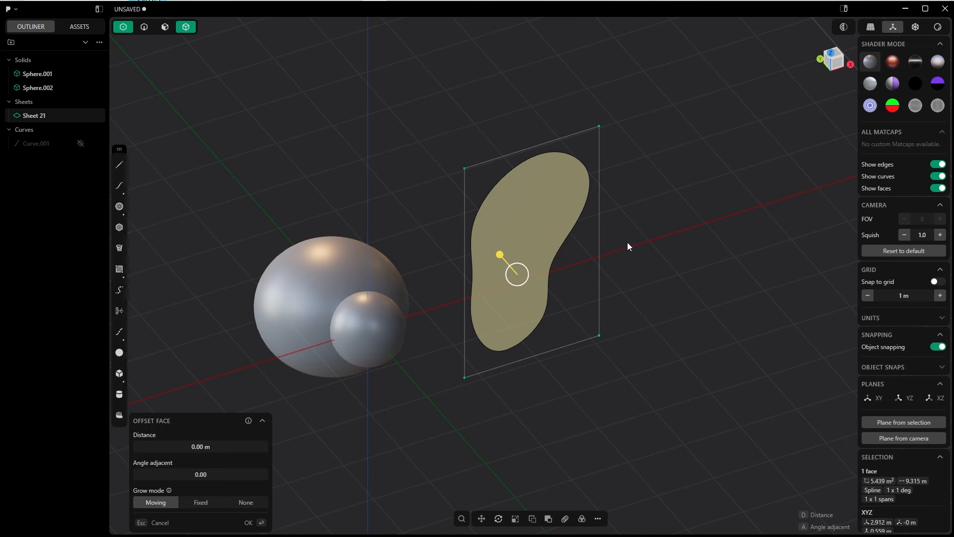
key("ctrl+z")
key("ctrl+shift+z")
key("ctrl+shift+z")
key("ctrl+shift+z")
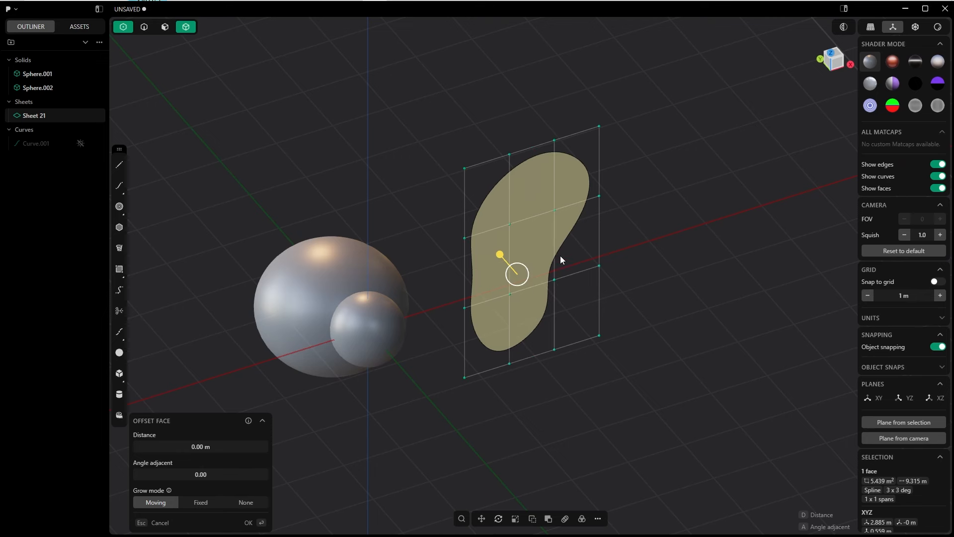
left_click(230, 523)
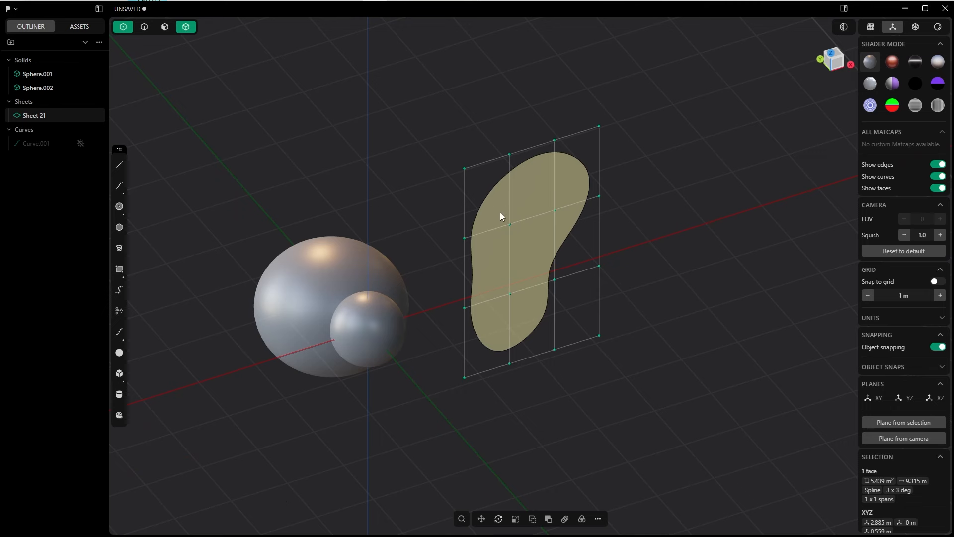
Move the sheet's four inner control points about 0.97 m along Y to bulge the surface.
left_click_drag(535, 297, 571, 307)
middle_click_drag(514, 245, 553, 258)
key("g")
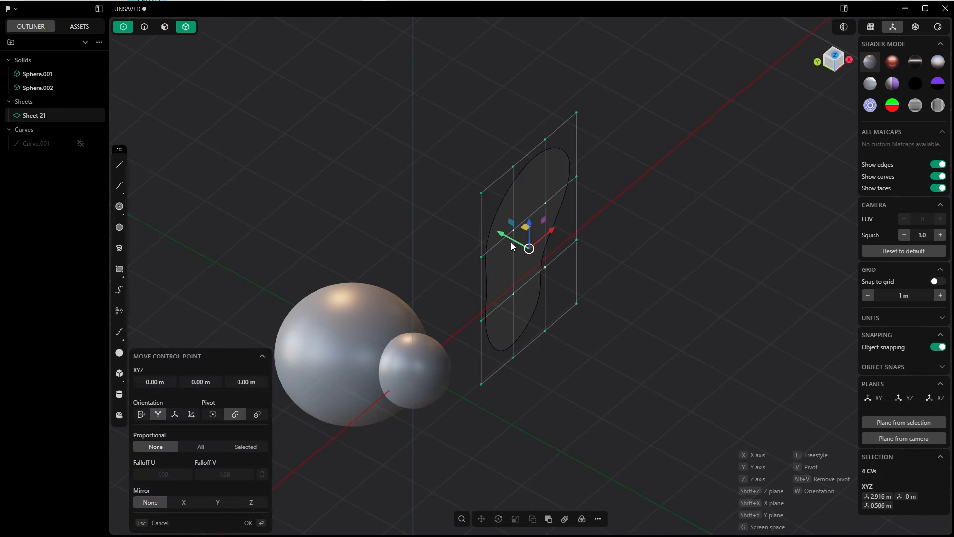
left_click_drag(503, 237, 469, 228)
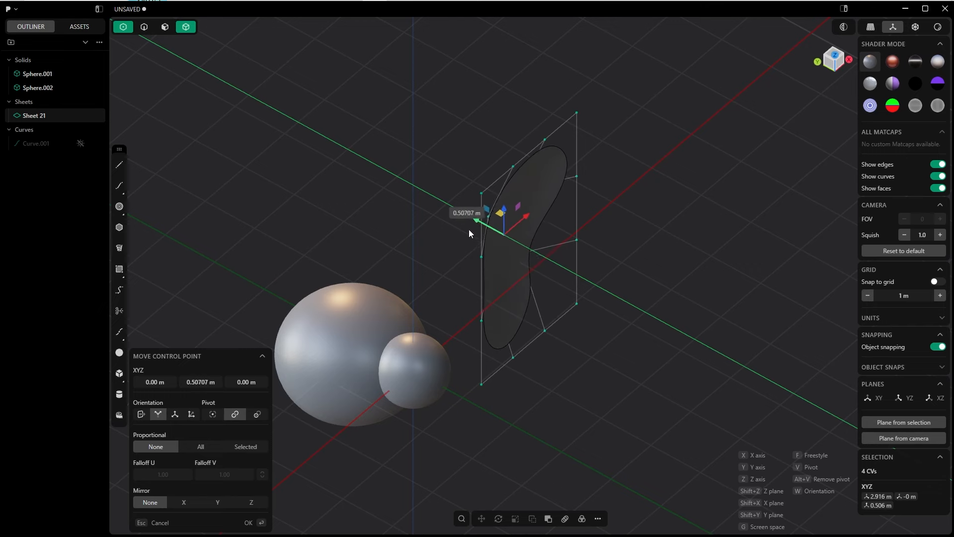
middle_click_drag(469, 229, 512, 167)
left_click_drag(446, 246, 418, 247)
middle_click_drag(417, 246, 434, 288)
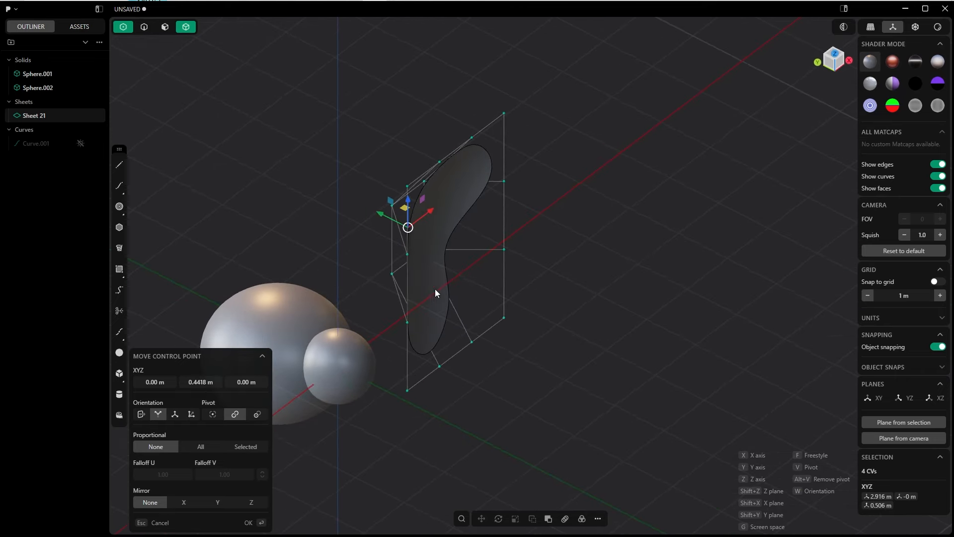
left_click(249, 522)
Select the sheet's upper row of control points and shift it slightly along the Y axis.
middle_click_drag(462, 209, 496, 152)
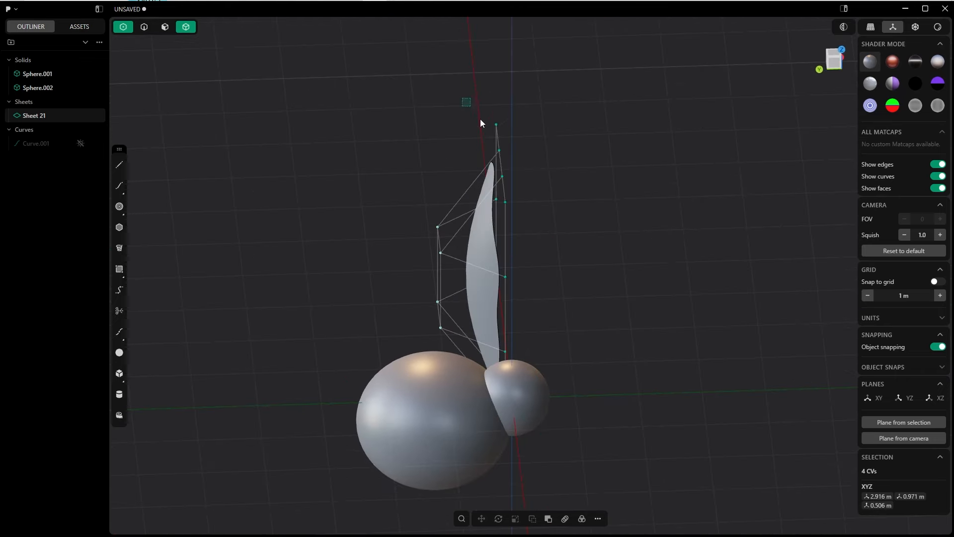
left_click_drag(480, 119, 526, 217)
middle_click_drag(526, 218, 506, 176)
key("g")
left_click_drag(461, 148, 468, 148)
left_click(249, 522)
Select the sheet's lower row of control points and move it about 0.11 m in negative Y.
left_click_drag(454, 408, 517, 373)
middle_click_drag(448, 238, 203, 273)
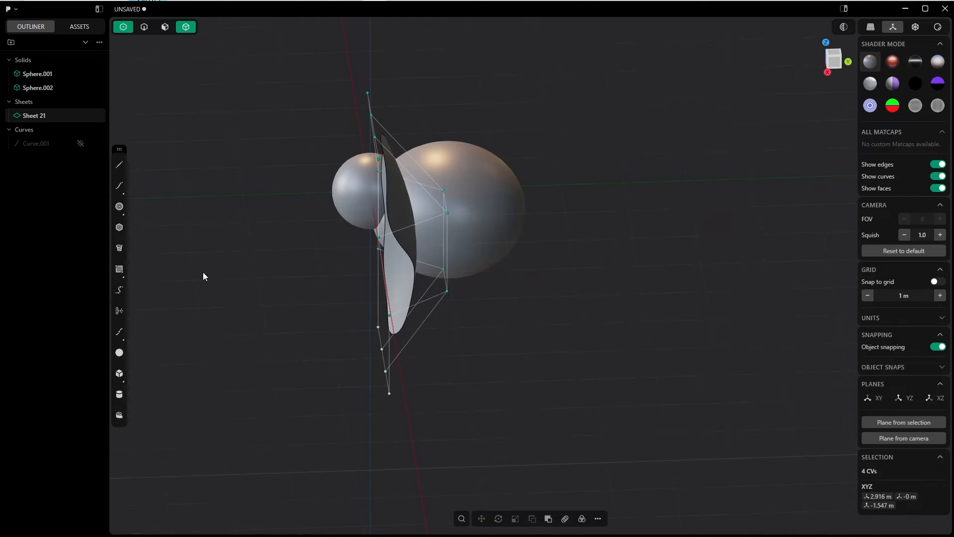
key("g")
left_click_drag(423, 359, 416, 360)
mouse_move(416, 359)
middle_mouse_down()
mouse_move(529, 379)
mouse_move(419, 348)
middle_mouse_up()
left_click(250, 522)
Move the two middle control points on the sheet's outer side, away from the spheres, about 0.24 m along Y.
middle_click_drag(420, 149, 540, 122)
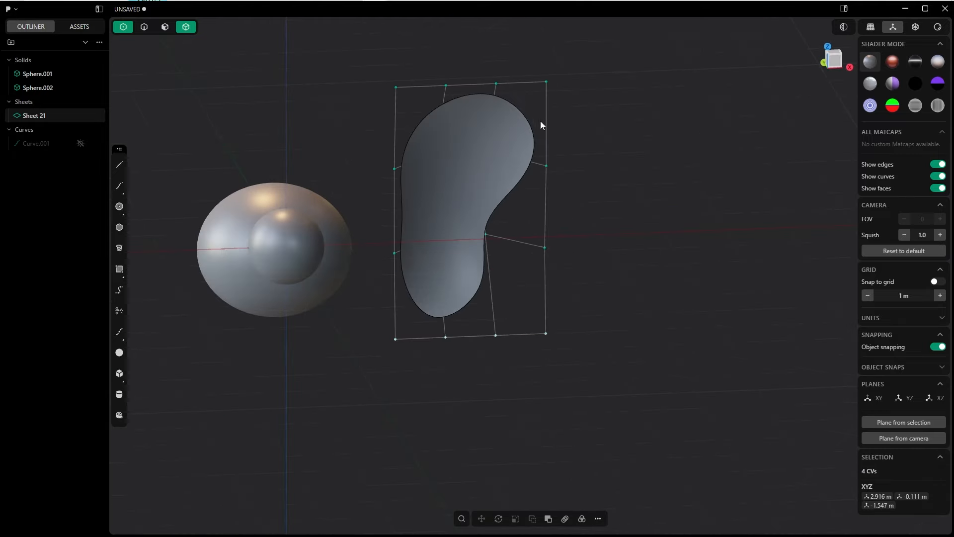
left_click_drag(528, 144, 569, 264)
middle_click_drag(569, 264, 397, 288)
key("g")
left_click_drag(565, 216, 572, 218)
middle_click_drag(572, 218, 604, 278)
left_click(250, 522)
Toggle off the control point display of the bent sheet.
middle_click_drag(479, 234, 536, 234)
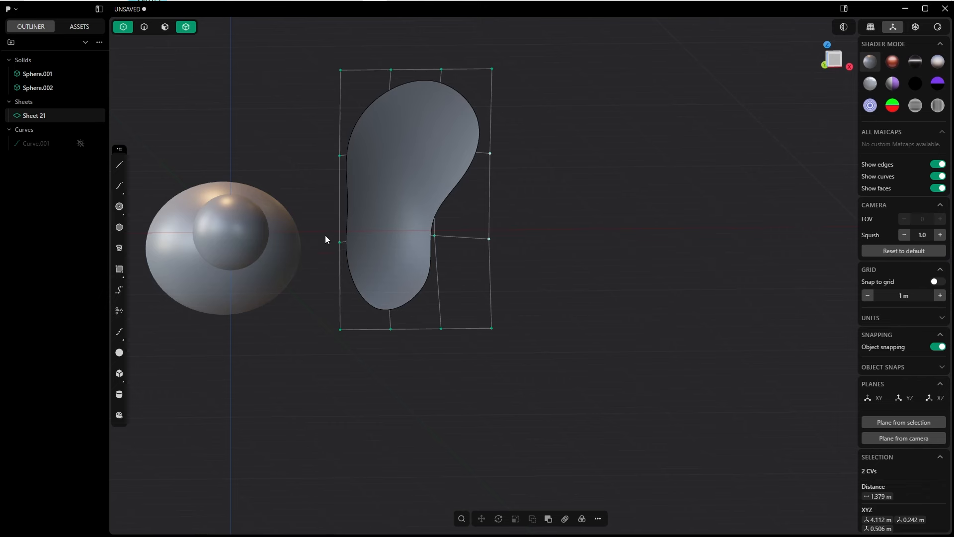
middle_click_drag(452, 145, 486, 200, "shift")
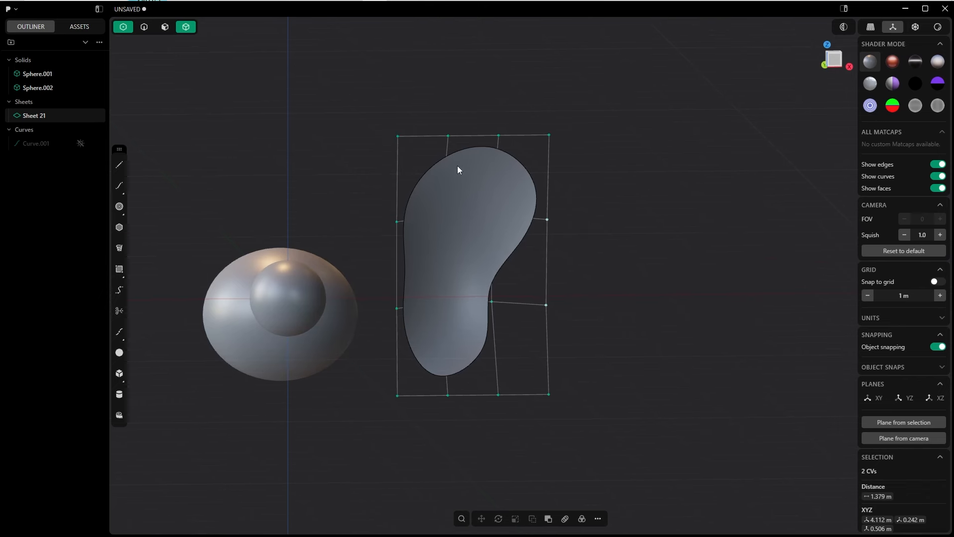
type("f")
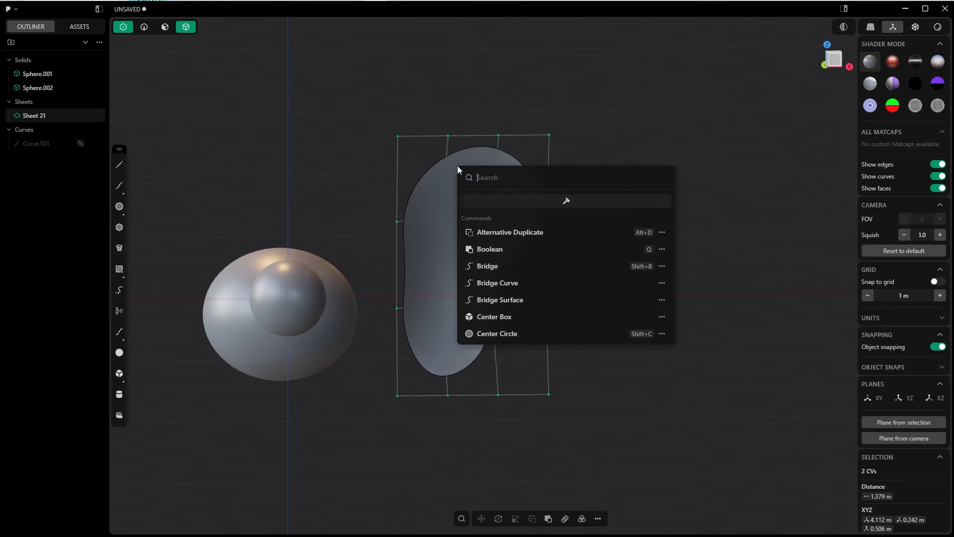
type("togg")
left_click(502, 203)
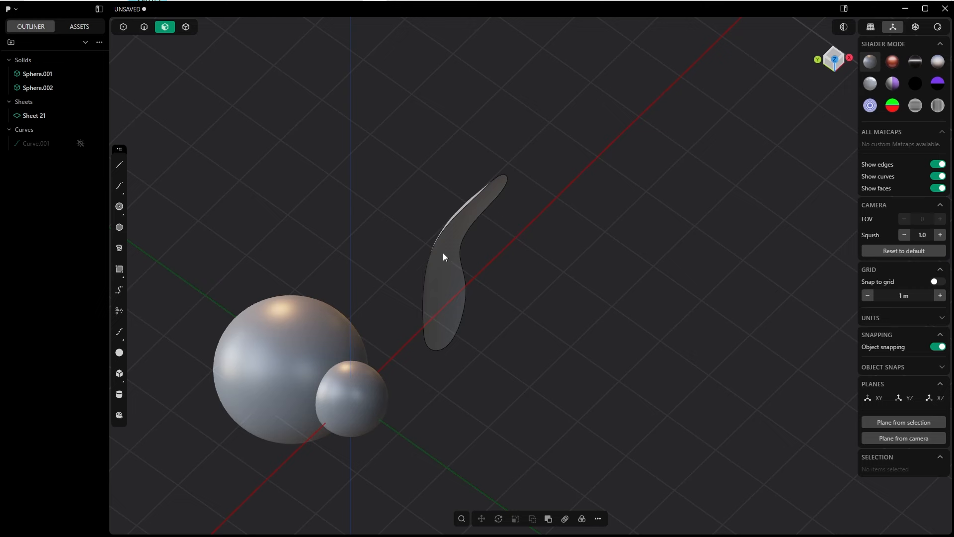
left_click(439, 266)
key("o")
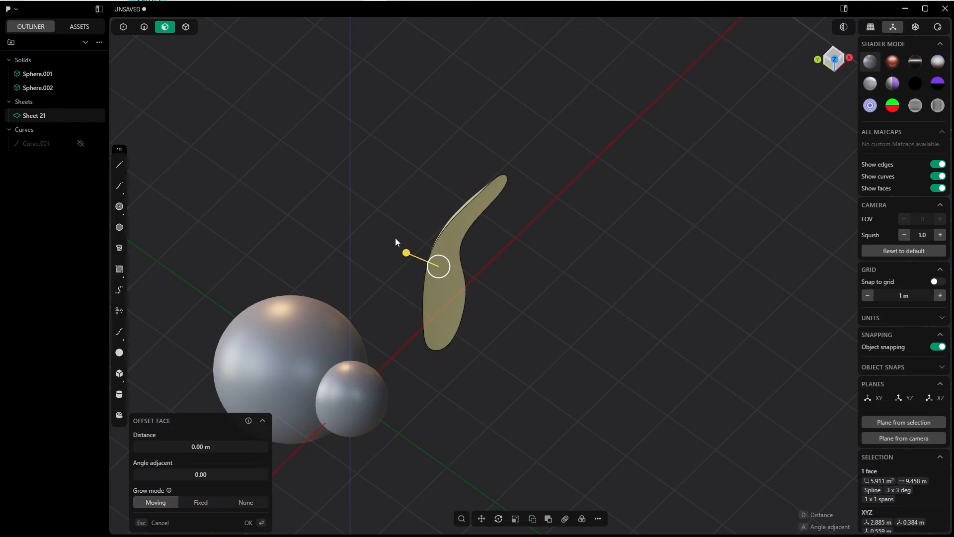
middle_click_drag(423, 250, 484, 280, "shift")
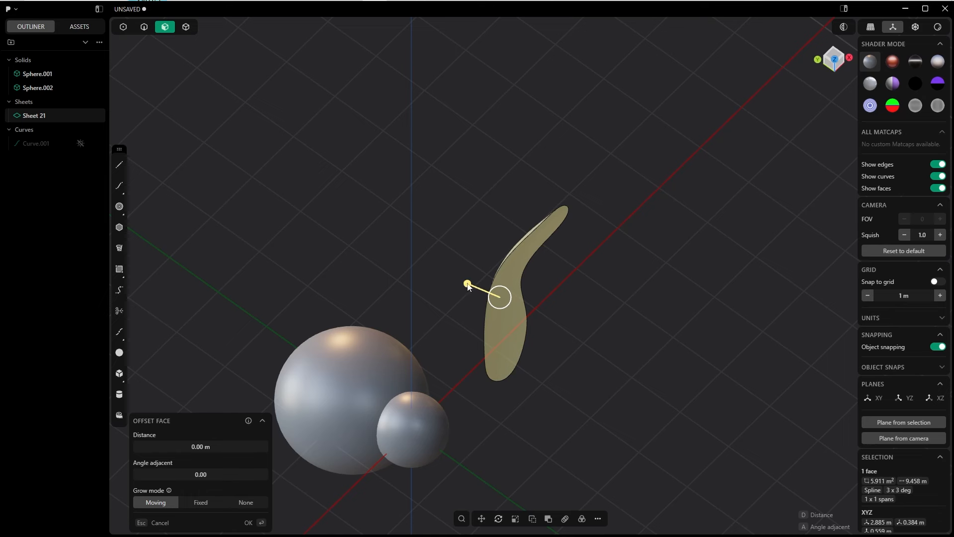
mouse_move(467, 284)
left_mouse_down()
mouse_move(450, 279)
mouse_move(476, 288)
mouse_move(458, 281)
left_mouse_up()
key("Escape")
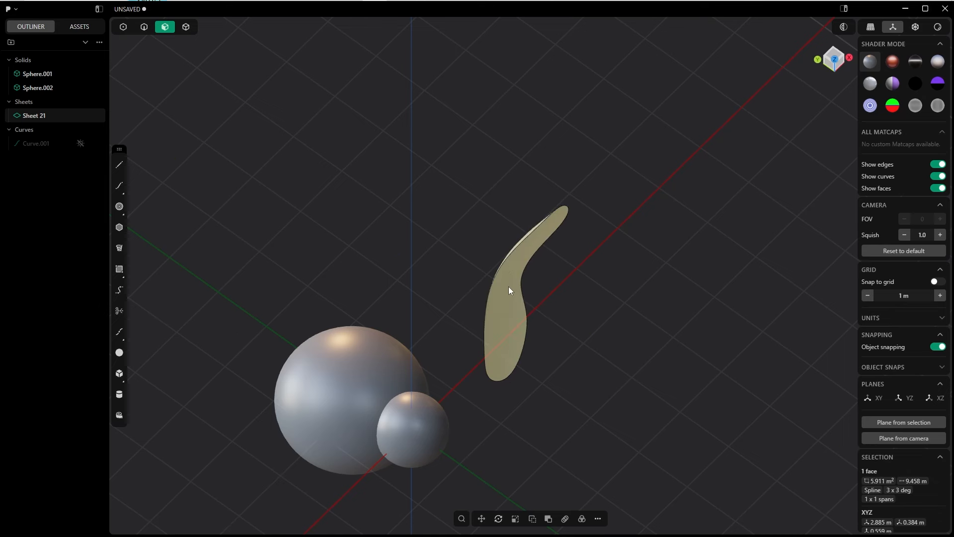
key("o")
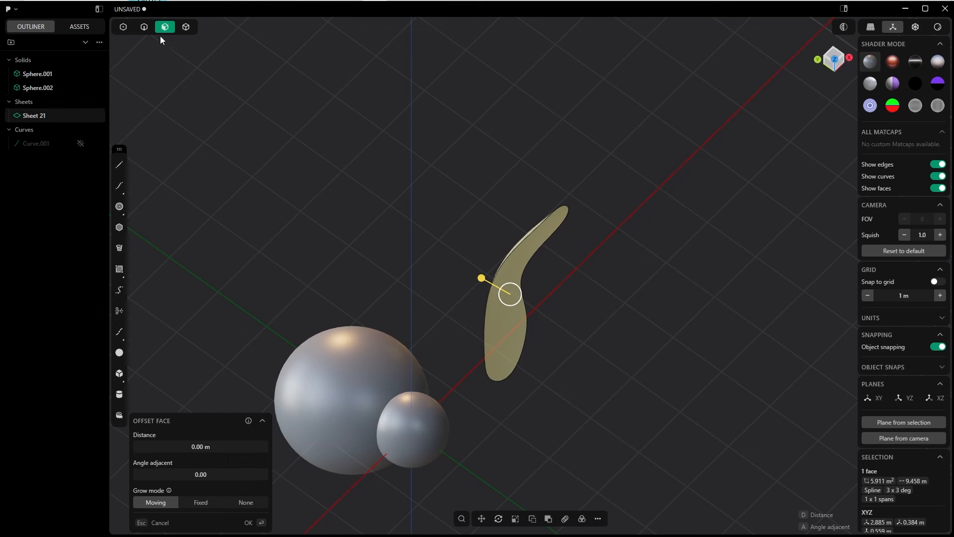
Extrude the curved sheet's face about 0.09 m into a solid and hide the original sheet.
key("e")
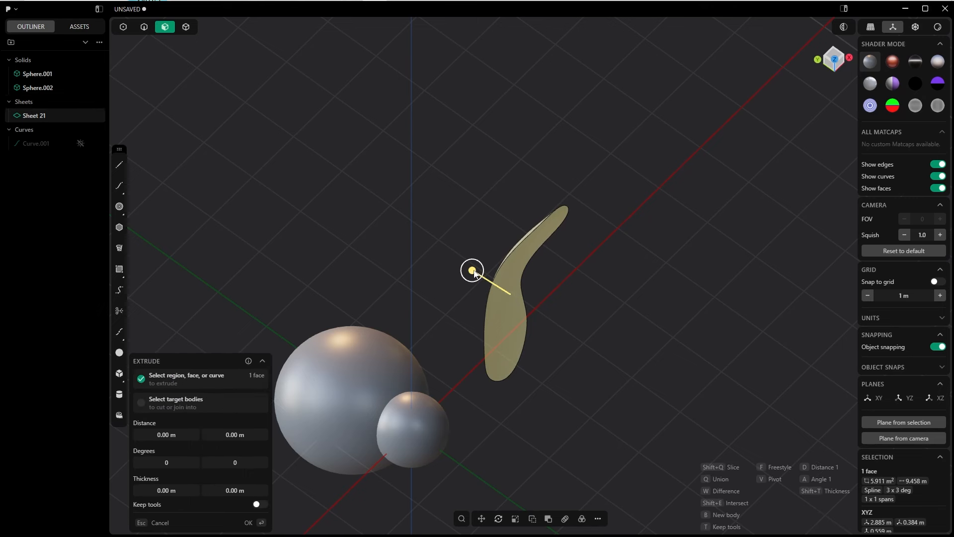
left_click_drag(473, 272, 466, 272)
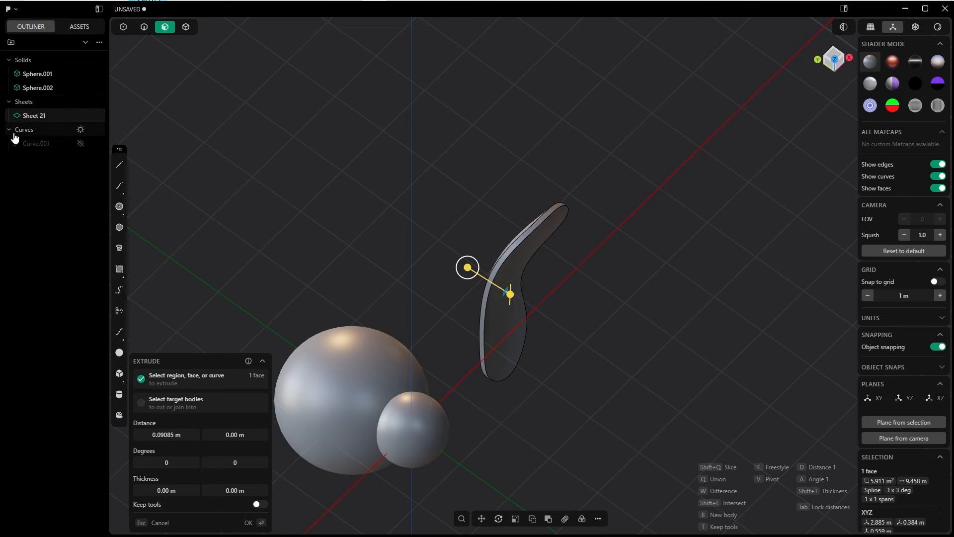
key("Return")
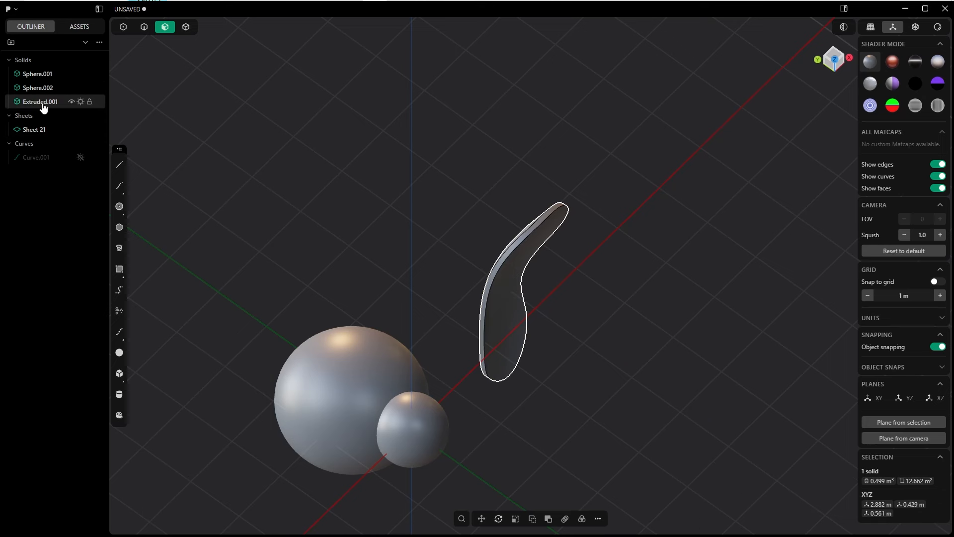
left_click(35, 104)
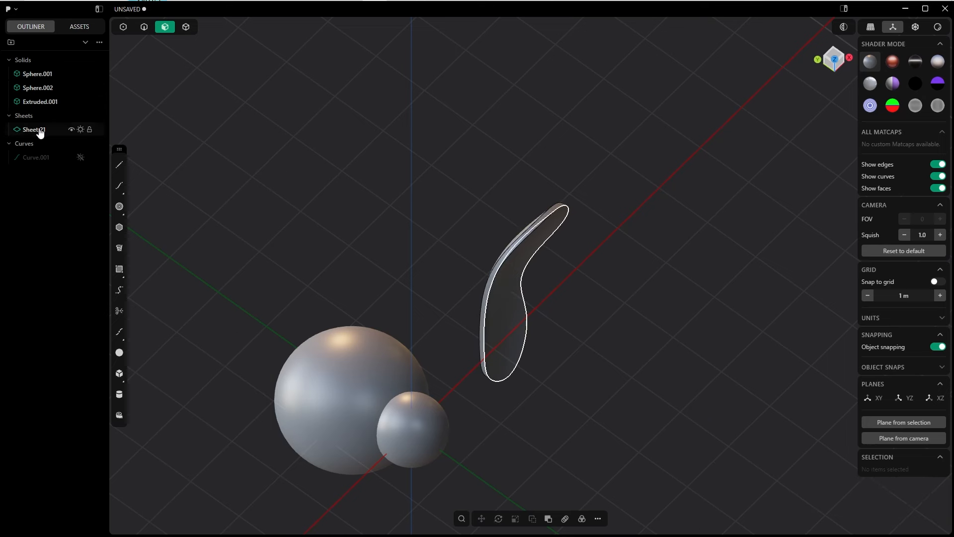
left_click(81, 130)
Offset the extruded solid's large curved face slightly inward to thin the body.
middle_click_drag(498, 193, 411, 273)
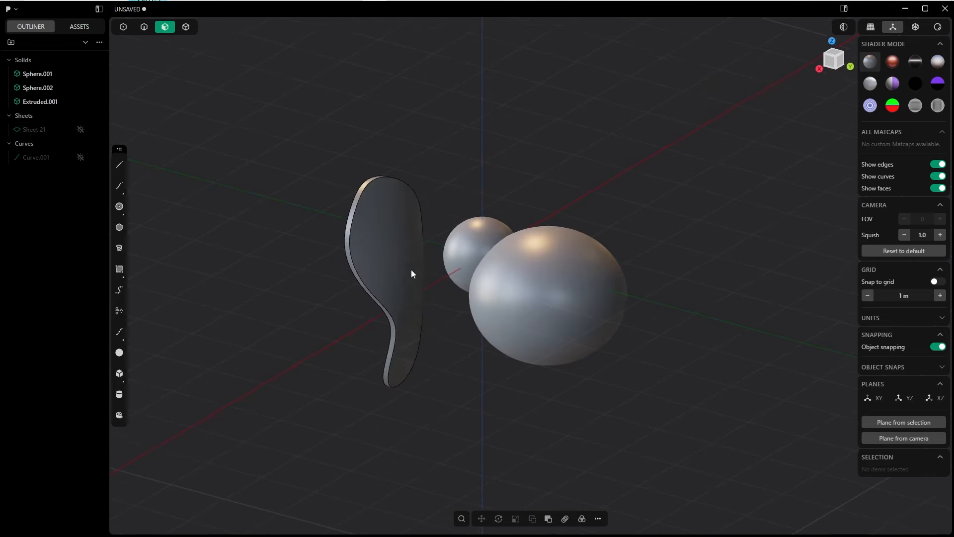
scroll(410, 268, "up", 5)
left_click(363, 268)
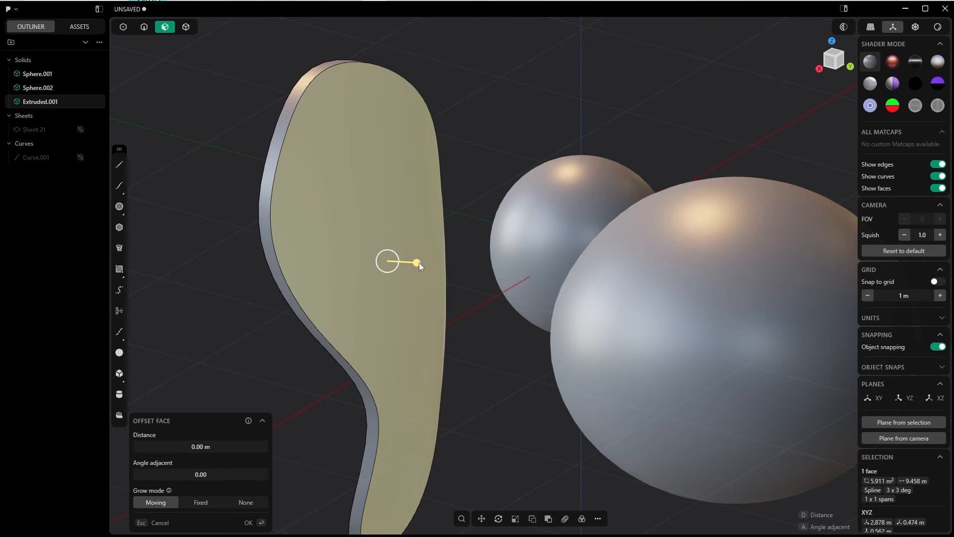
left_click_drag(418, 262, 416, 265)
left_click_drag(416, 265, 416, 265)
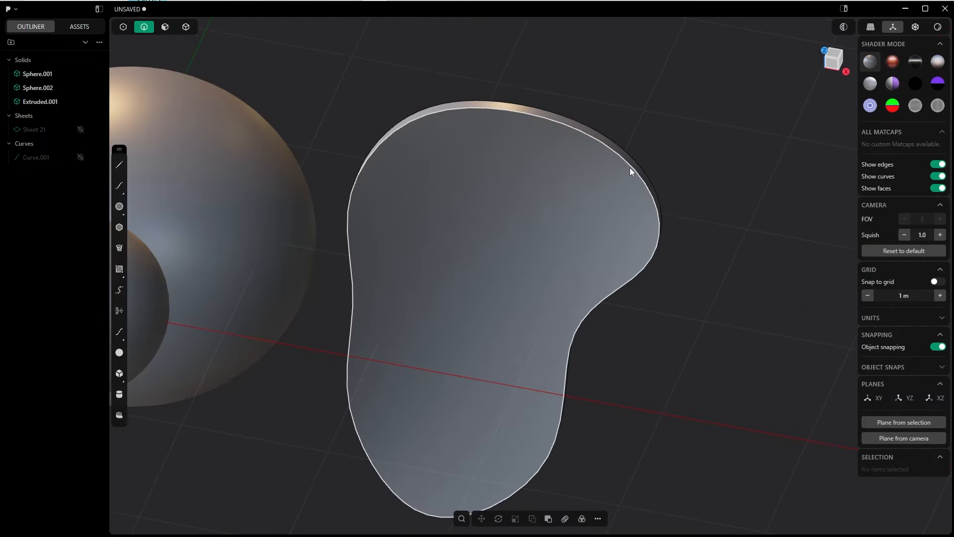
Fillet one outline edge of the extruded solid by about 0.02 m with the Conic shape.
left_click(632, 168)
key("f")
middle_click_drag(545, 206, 608, 256)
middle_click_drag(608, 256, 491, 181, "shift")
scroll(486, 303, "up", 3)
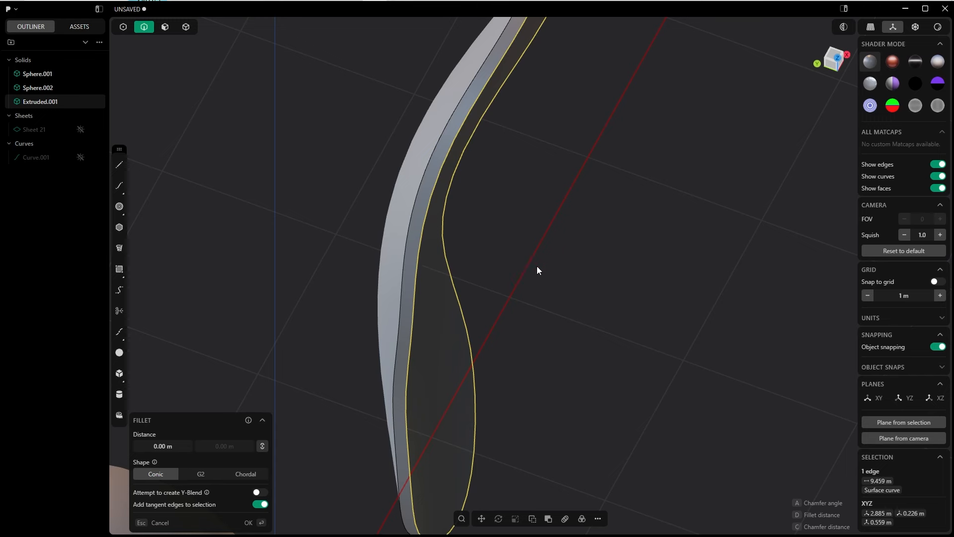
key("b")
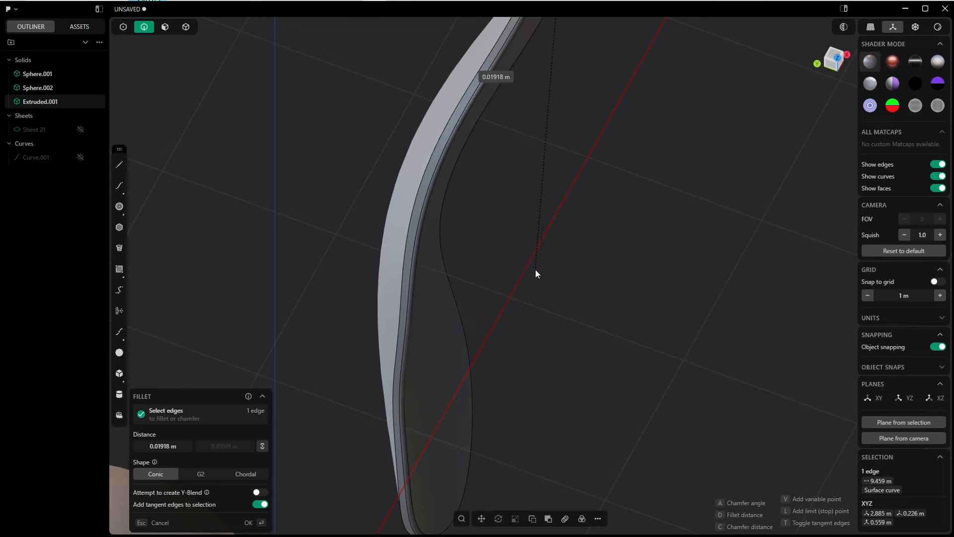
left_click(533, 275)
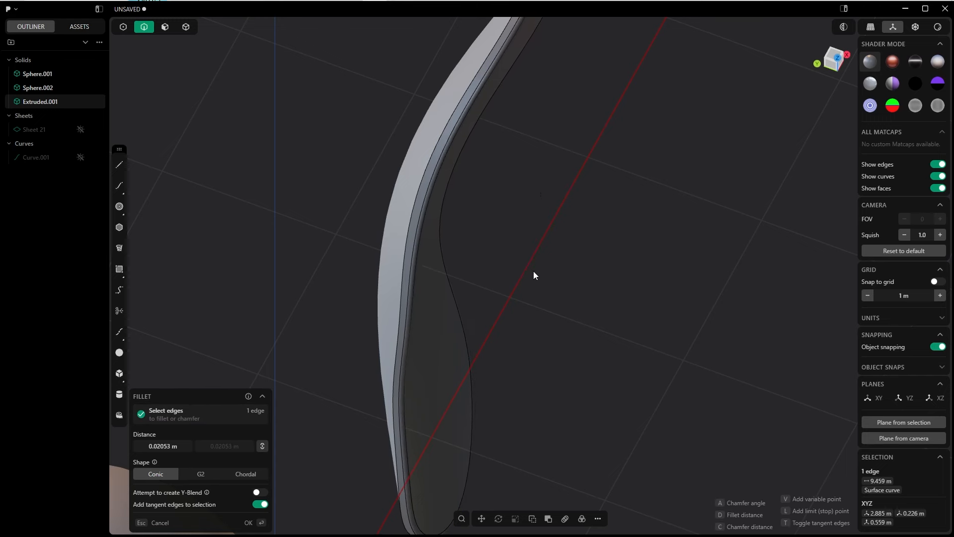
Fillet the opposite outline edge of the extruded solid by about 0.037 m with the Conic shape.
left_click(406, 243)
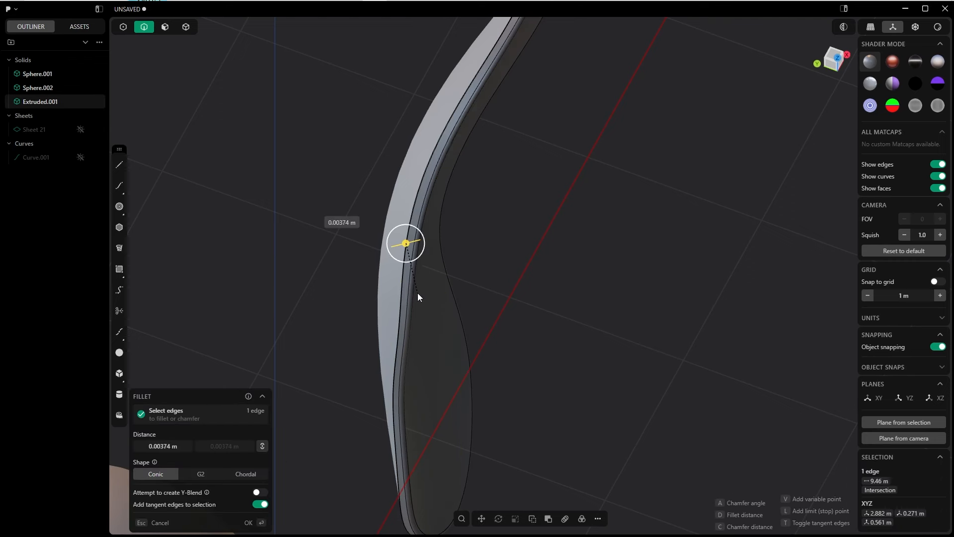
left_click(354, 338)
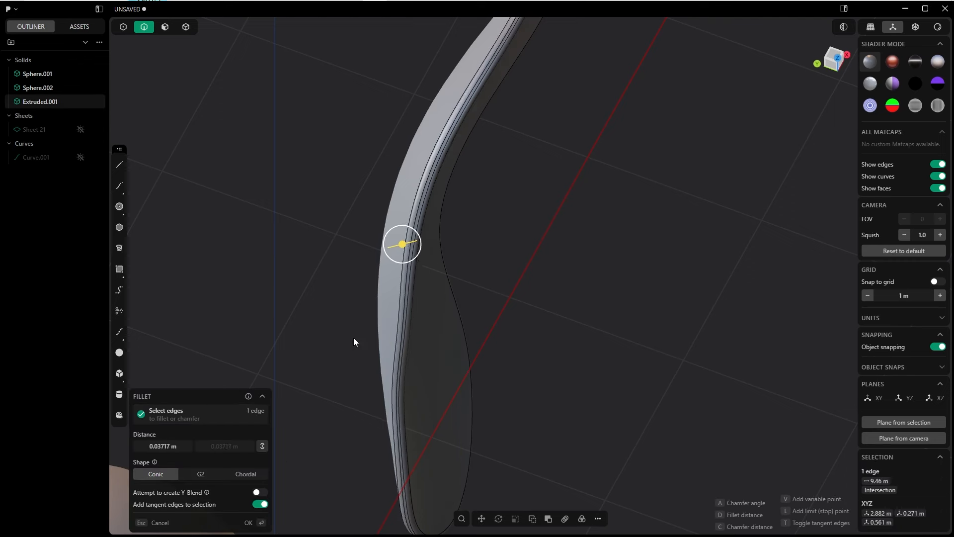
left_click(249, 519)
In front view, select the extruded solid and scale it uniformly to about 0.776.
middle_click_drag(508, 321, 452, 142, "alt")
scroll(489, 160, "down", 10)
middle_click_drag(514, 252, 526, 321, "shift")
left_click(524, 288)
key("Tab")
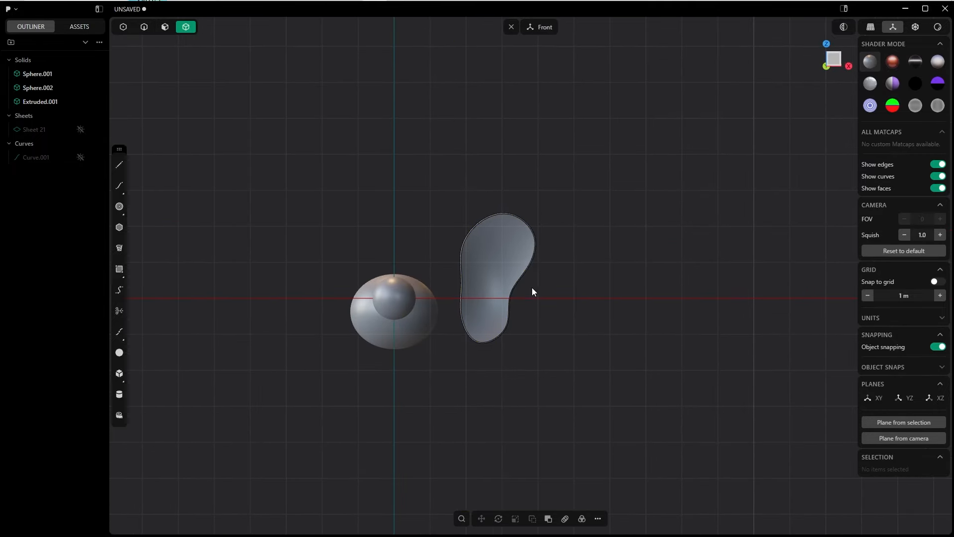
scroll(533, 308, "up", 3)
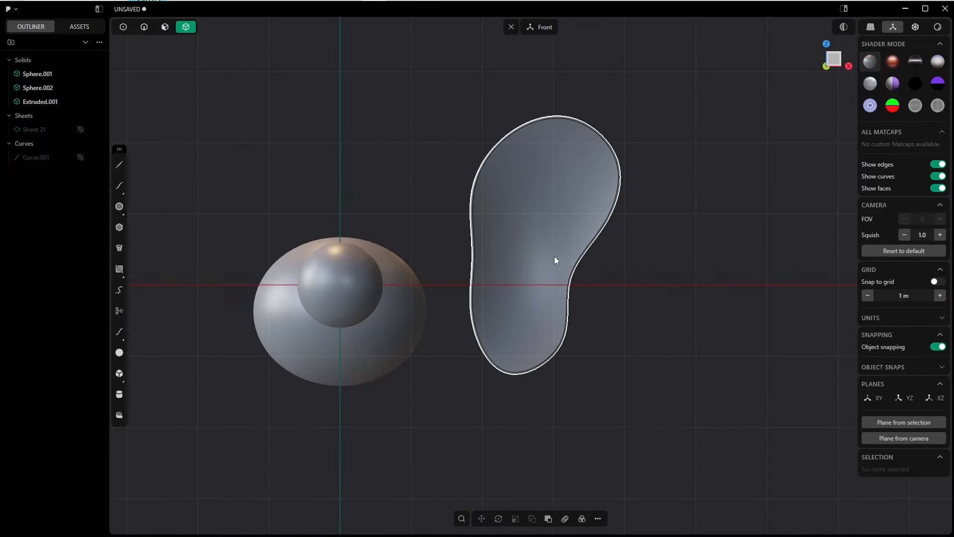
left_click(555, 256)
left_click(597, 246)
left_click(584, 245)
key("s")
key("s")
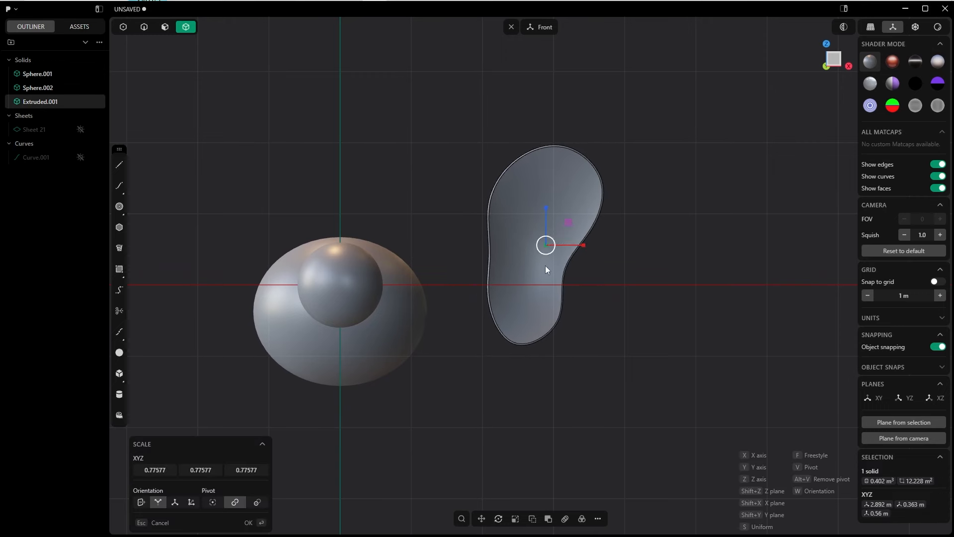
right_click(298, 463)
Move the extruded solid about -1.87 m in X and -0.47 m in Z so it overlaps the spheres.
key("g")
left_click_drag(552, 241, 418, 273)
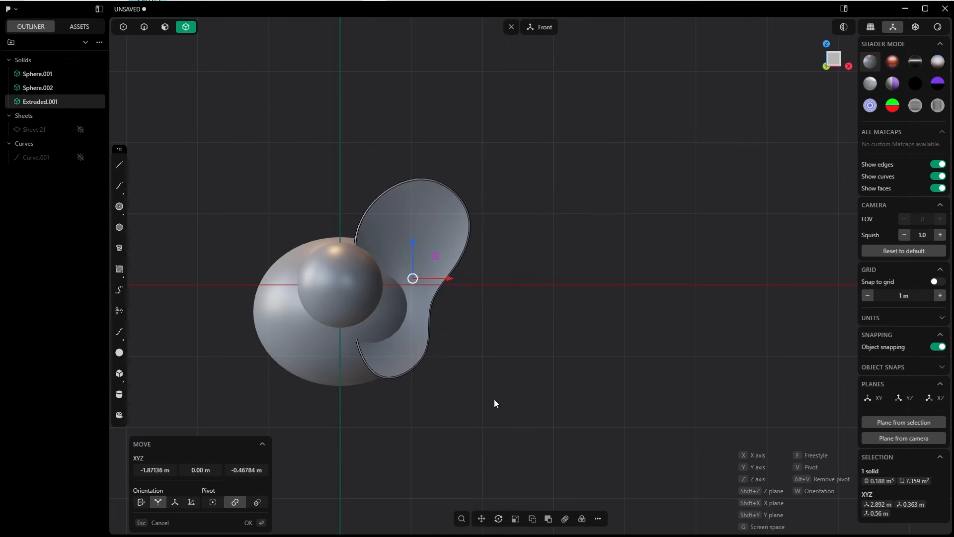
left_click(250, 524)
In top view, move the extruded solid about 0.335 m in negative Y toward the front of the small sphere.
key("grave")
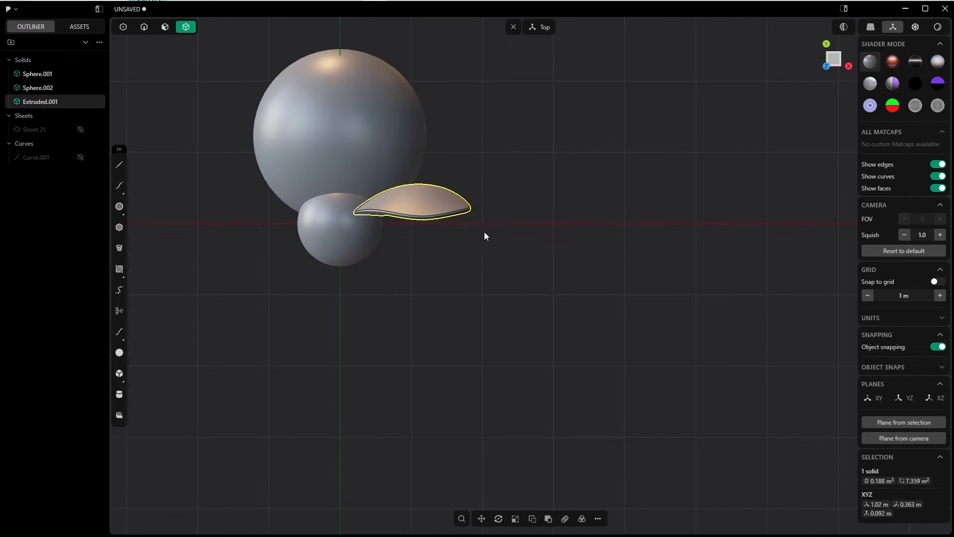
key("g")
left_click_drag(414, 163, 415, 189)
left_click(250, 522)
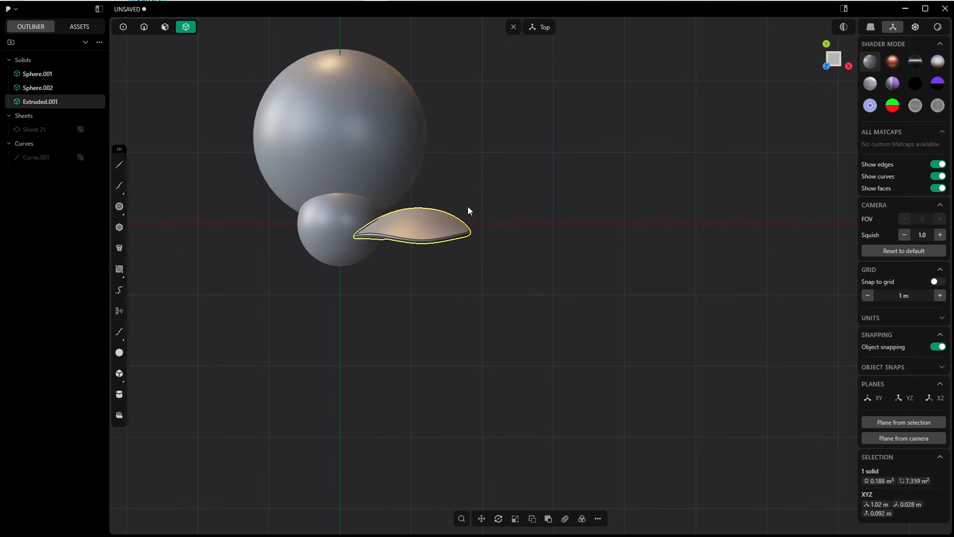
In top view, rotate the extruded solid and move it to about X 1.053 m, Y -0.186 m.
key("r")
key("g")
left_click_drag(413, 221, 415, 237)
left_click(249, 525)
In front view, move the extruded solid about 0.077 m in X and scale it down uniformly.
key("grave")
key("g")
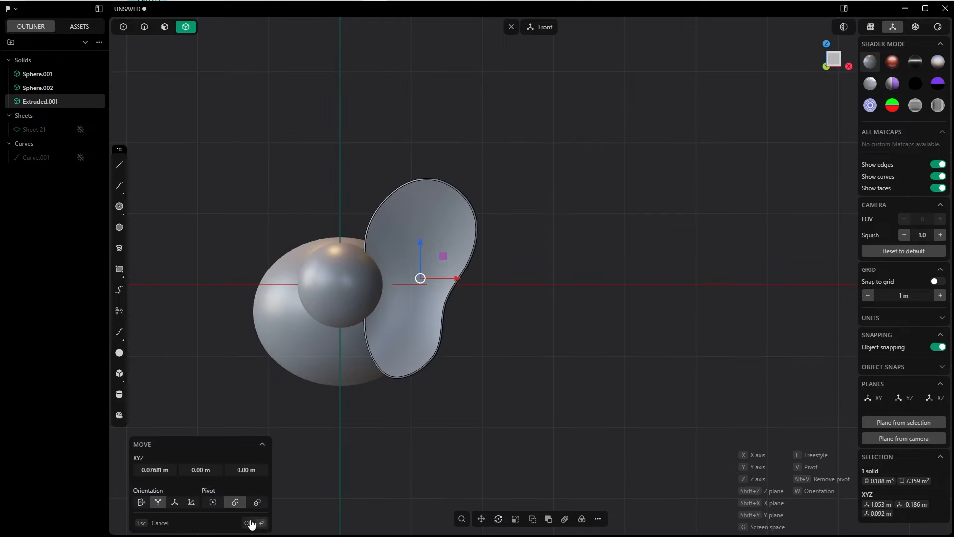
left_click(250, 523)
key("s")
left_click(472, 340)
left_click(250, 523)
In top view, rotate the extruded solid so its outer end swings forward, and move it about -0.077 m in X and -0.021 m in Y.
key("grave")
middle_click_drag(493, 262, 523, 238, "shift")
key("r")
left_click(250, 523)
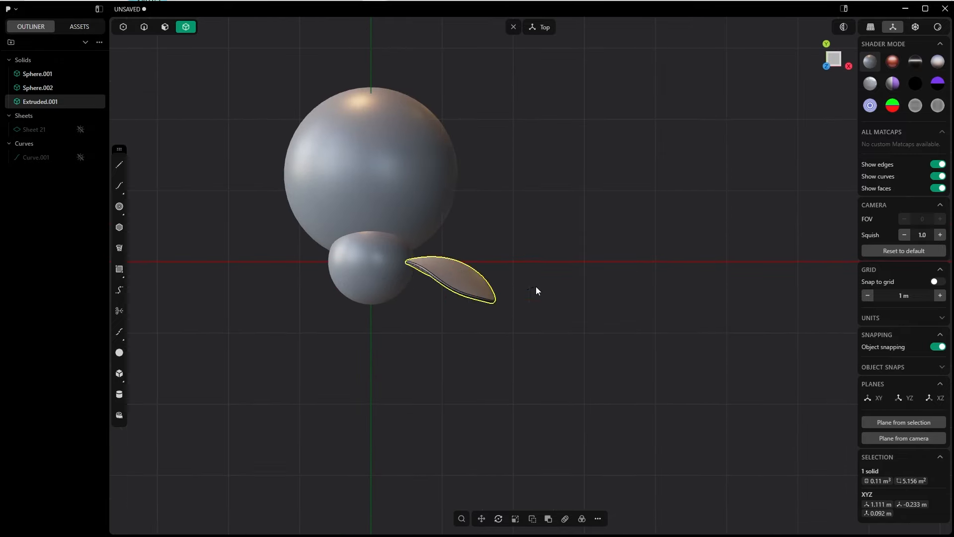
key("g")
left_click_drag(473, 256, 467, 257)
left_click(251, 522)
In right view, rotate the extruded solid about 7° around the negative X axis to tilt its upper end forward.
middle_click_drag(551, 236, 491, 253)
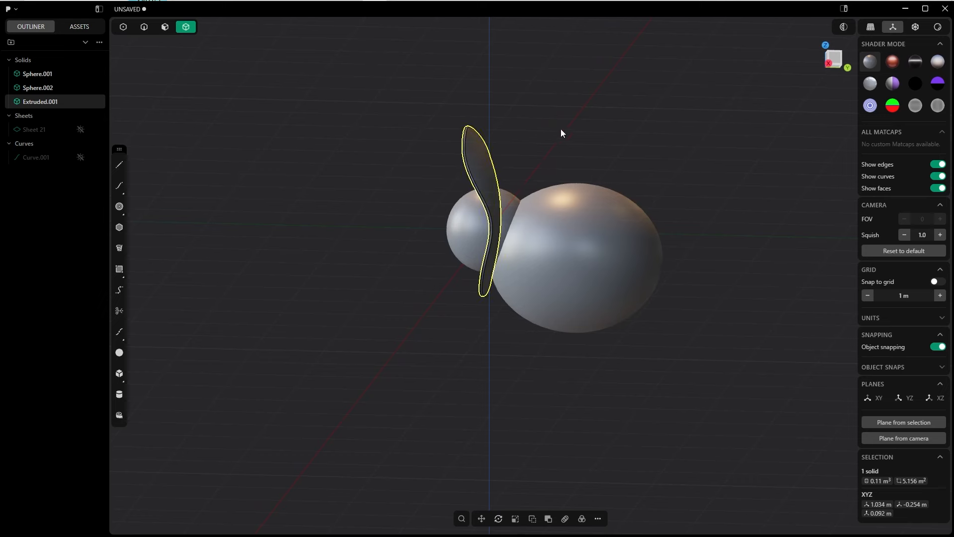
key("KP_3")
key("r")
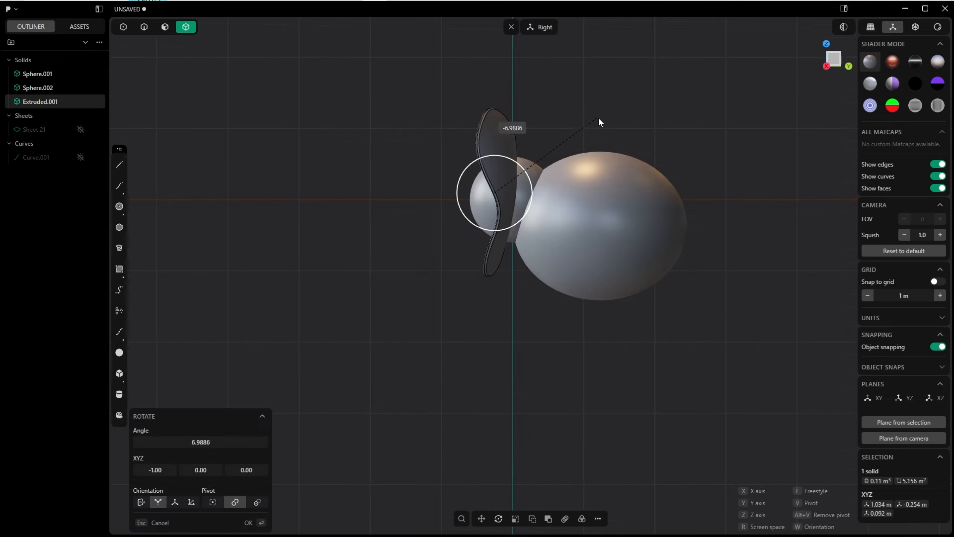
left_click(601, 123)
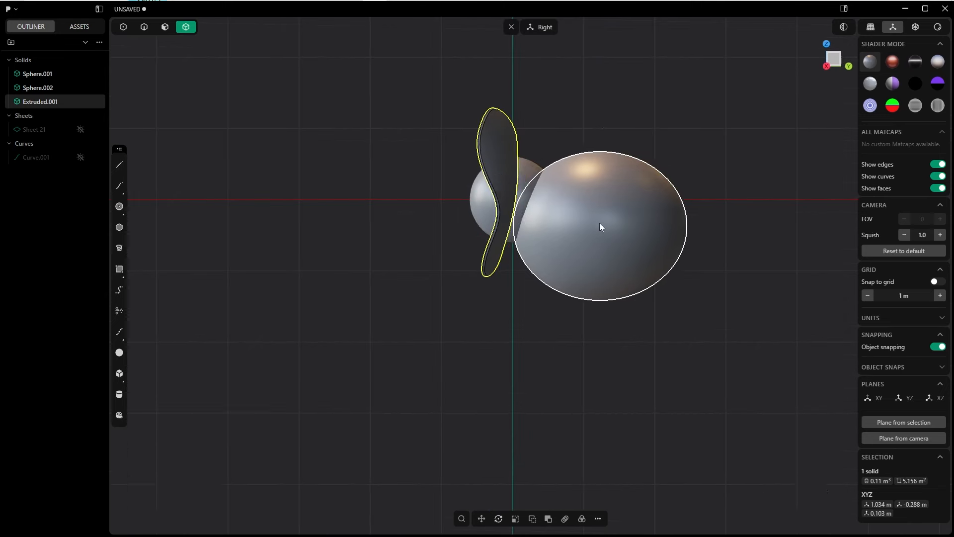
Join the small sphere and the extruded panel into one solid with a Boolean Union.
middle_click_drag(601, 225, 653, 247)
key("grave")
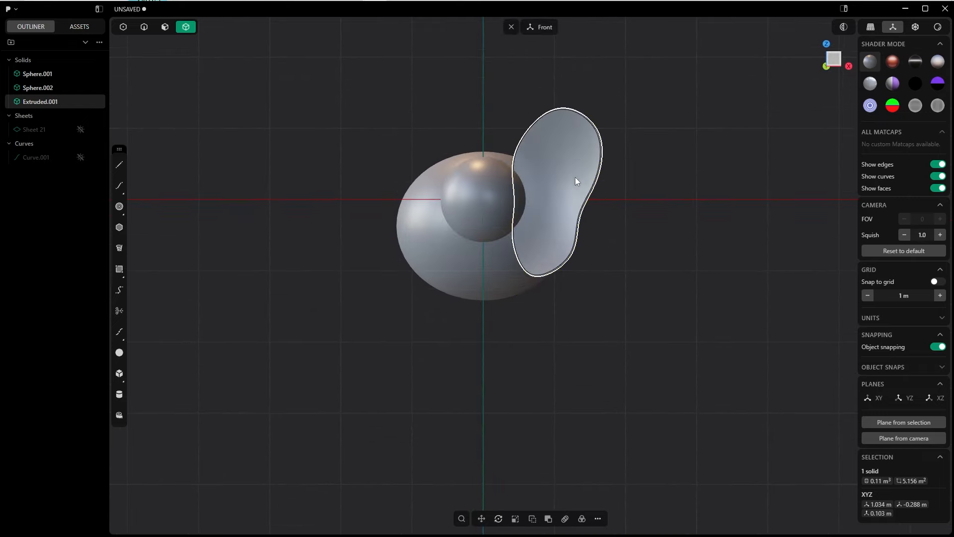
scroll(578, 213, "up", 5)
scroll(643, 306, "down", 4)
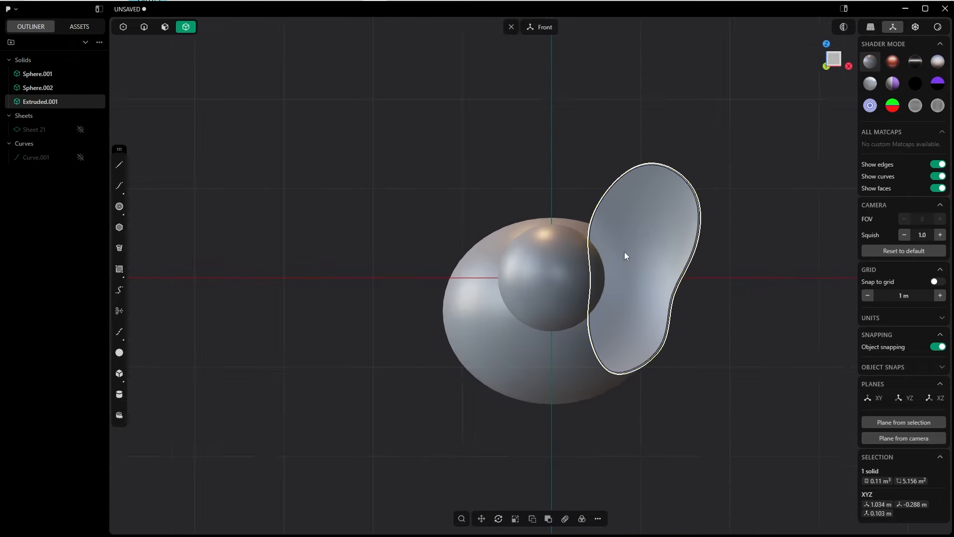
middle_click_drag(626, 256, 483, 261)
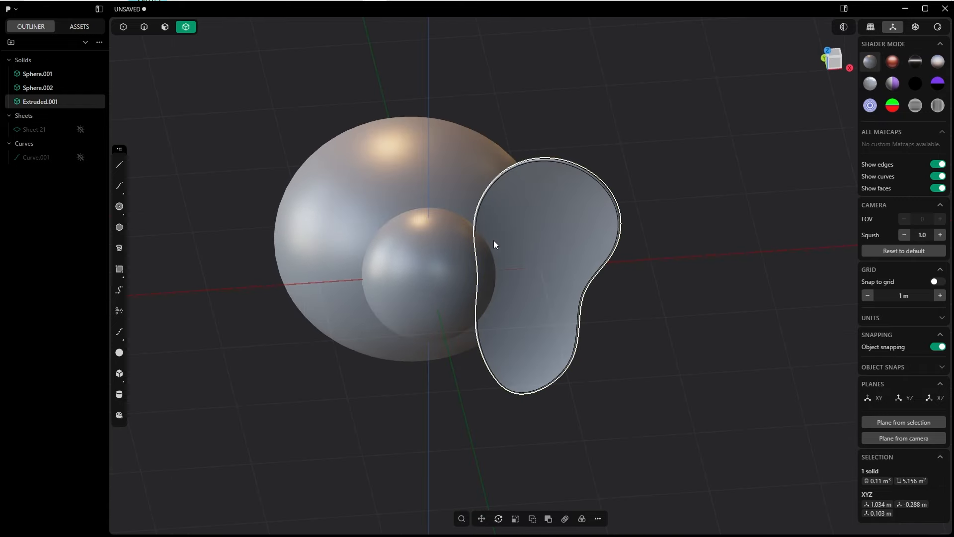
left_click(447, 286, "shift")
key("shift+b")
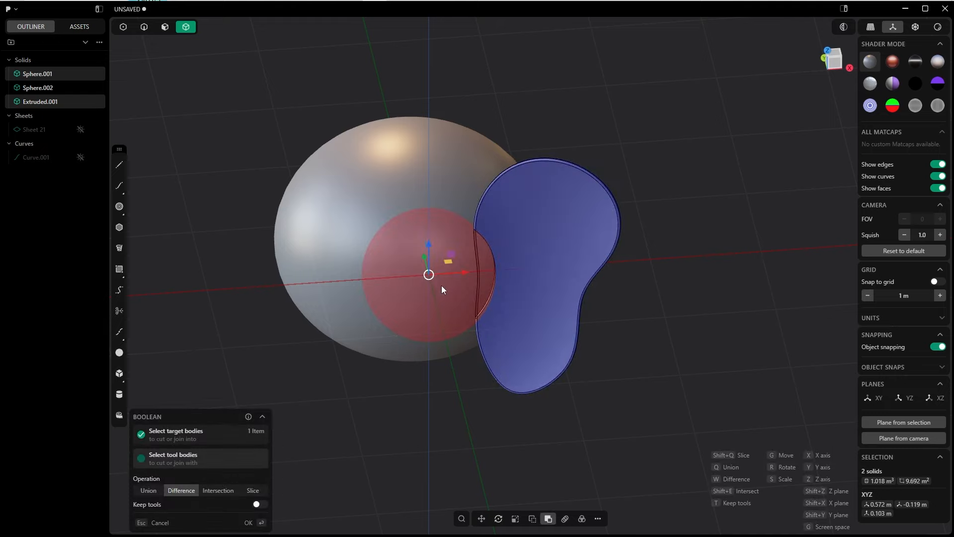
left_click(254, 522)
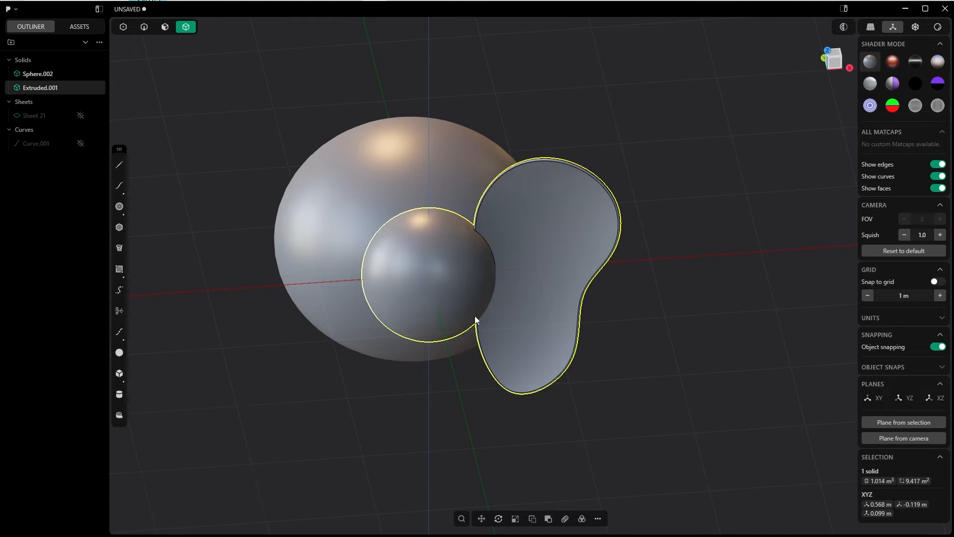
Fillet the intersection edges between the small sphere and the panel by 0.05 m with the Conic shape.
key("Tab")
left_click(518, 343)
middle_click_drag(515, 265, 455, 276)
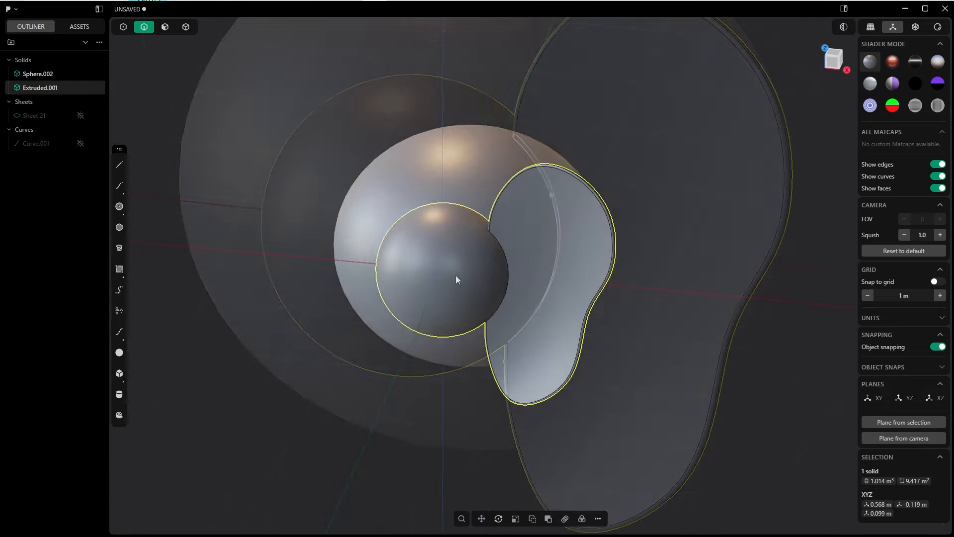
scroll(471, 308, "up", 5)
left_click(551, 192)
key("b")
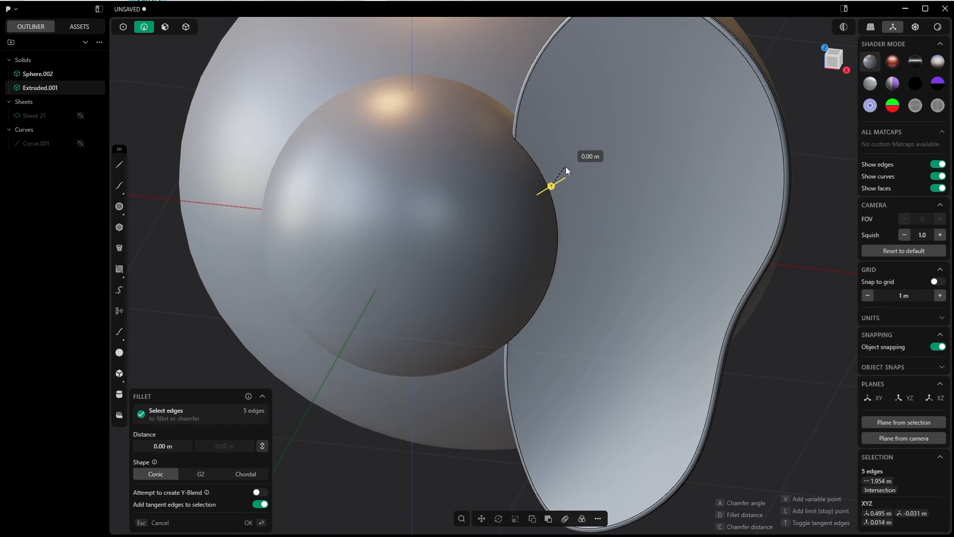
left_click_drag(577, 182, 610, 160)
type("0.10066")
key("Return")
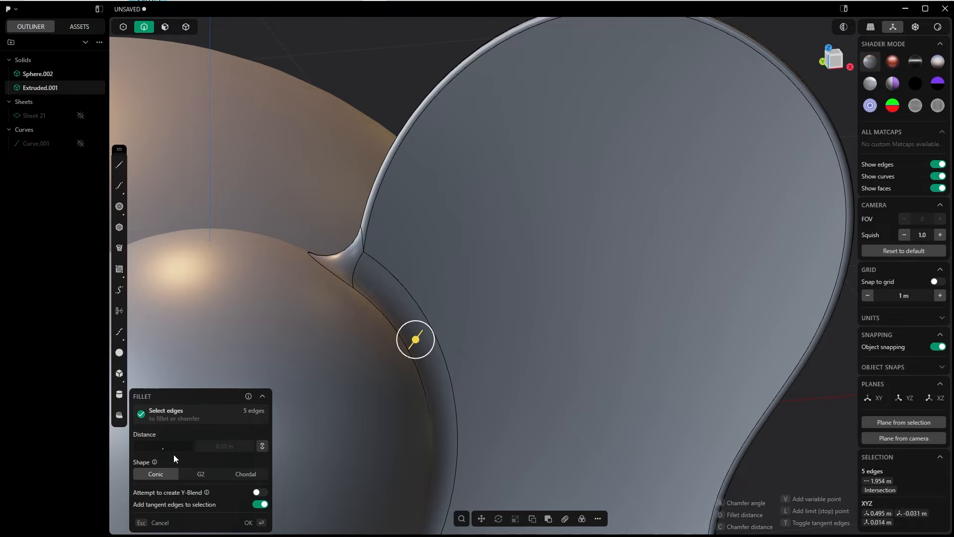
type(",05")
key("Return")
middle_click_drag(352, 304, 344, 355)
key("Return")
In front view, mirror the joined head-and-ear solid across the centre along X with Union halves enabled.
scroll(411, 269, "down", 8)
key("KP_1")
left_click(369, 229)
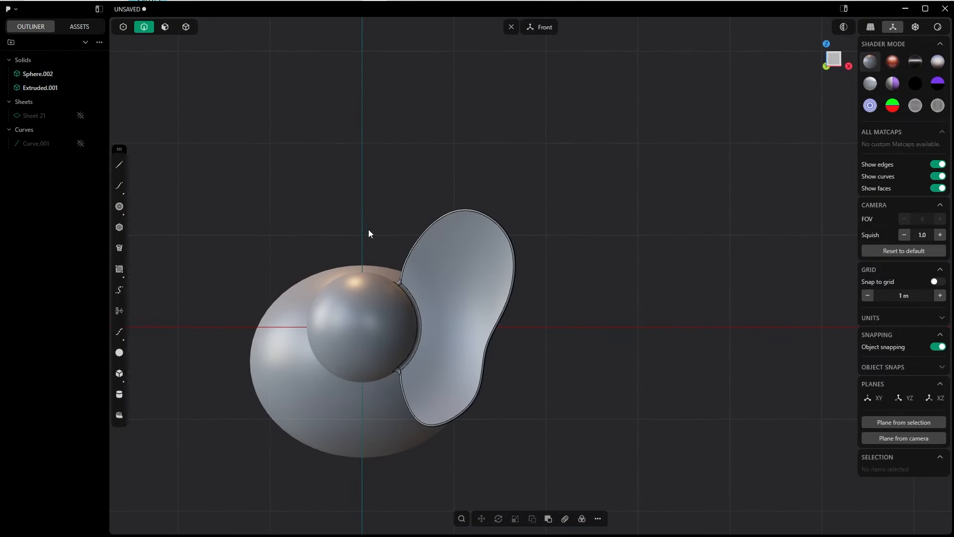
key("Tab")
left_click(447, 237)
key("alt+x")
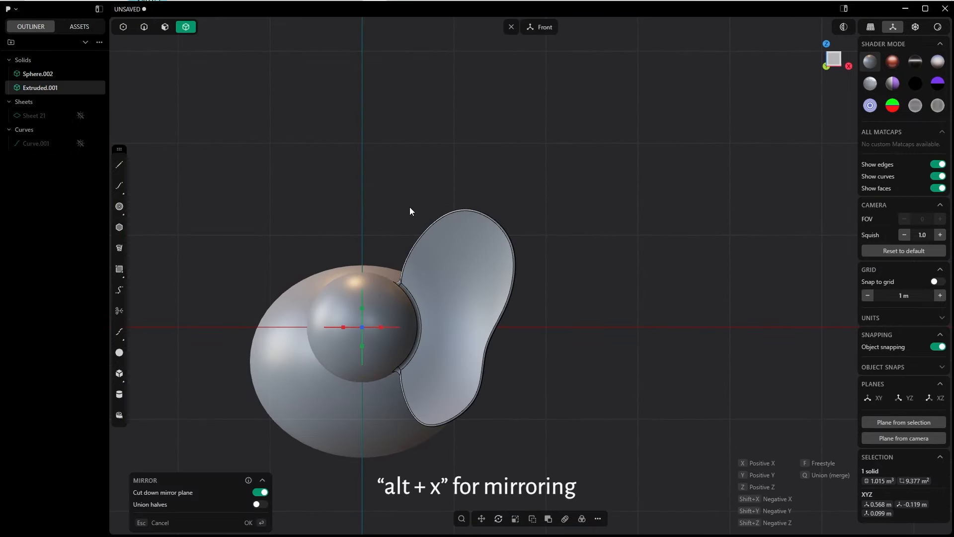
left_click(260, 505)
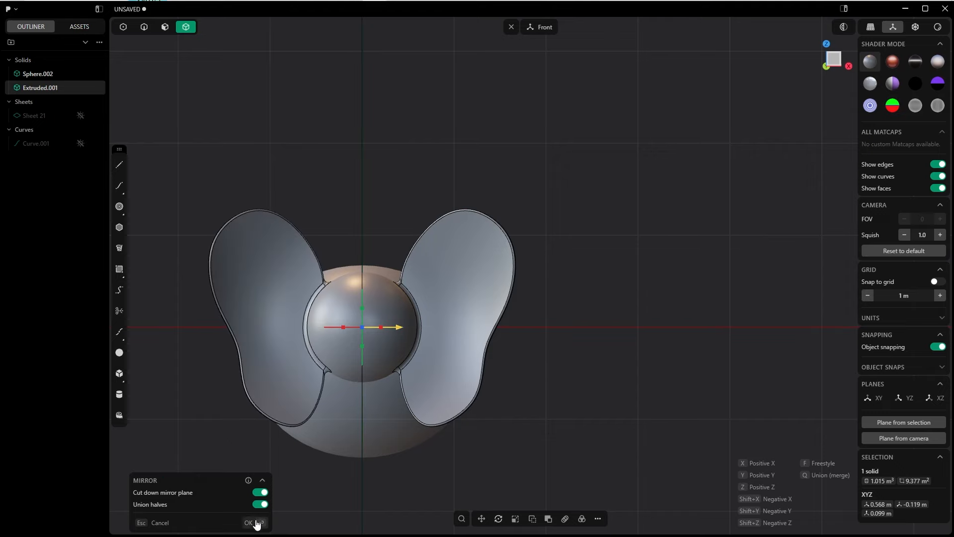
left_click(252, 524)
In front view, create a sphere of about 0.25 m radius on the vertical centre axis, about 2 m above the origin.
middle_click_drag(520, 189, 510, 222)
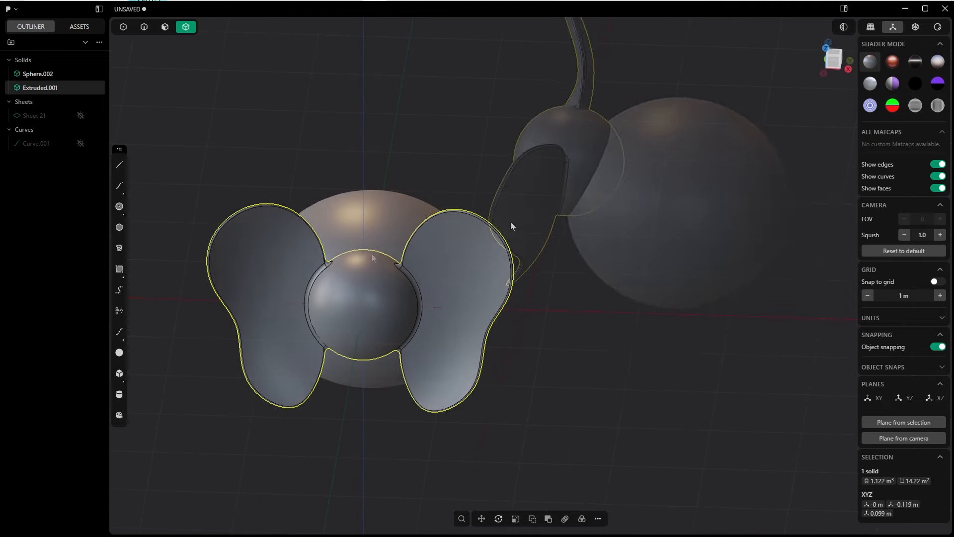
key("grave")
middle_click_drag(435, 224, 547, 182, "shift")
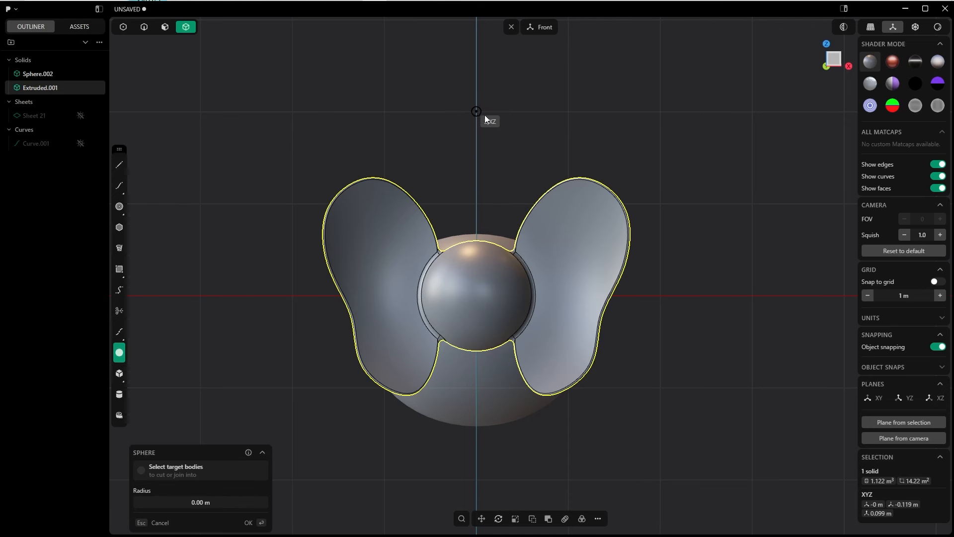
left_click(476, 111)
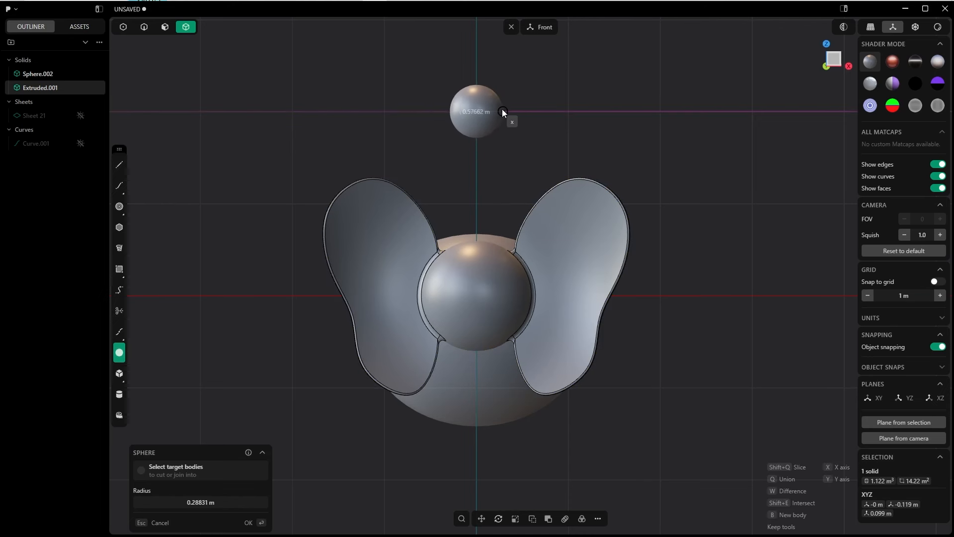
left_click(499, 111)
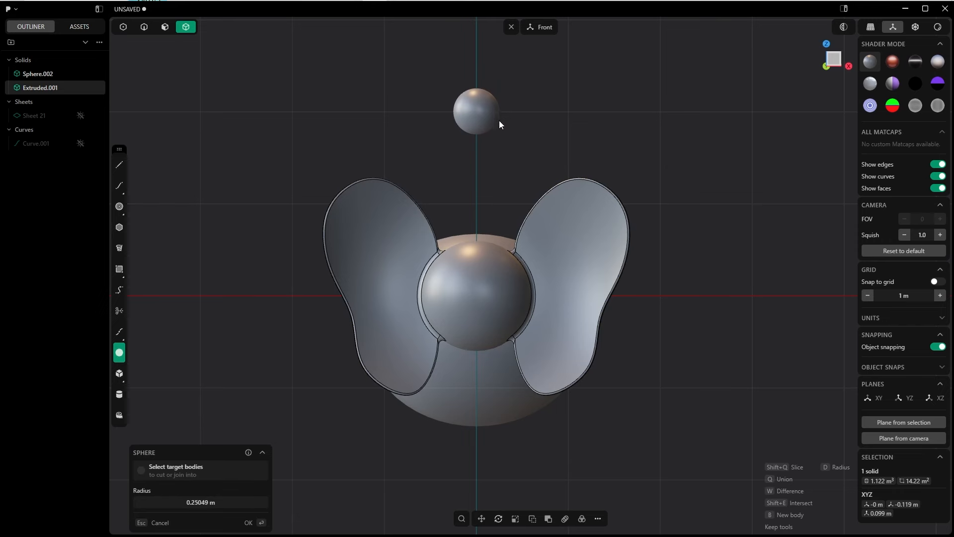
Move the new sphere about 0.281 m in X, -0.459 m in Y and -1.896 m in Z onto the head's front.
key("KP_7")
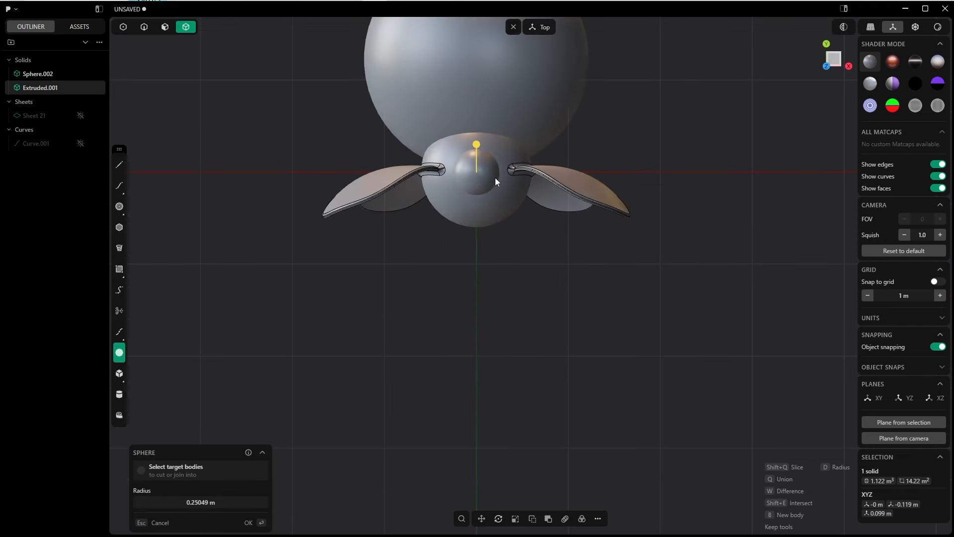
key("g")
key("g")
left_click(523, 233)
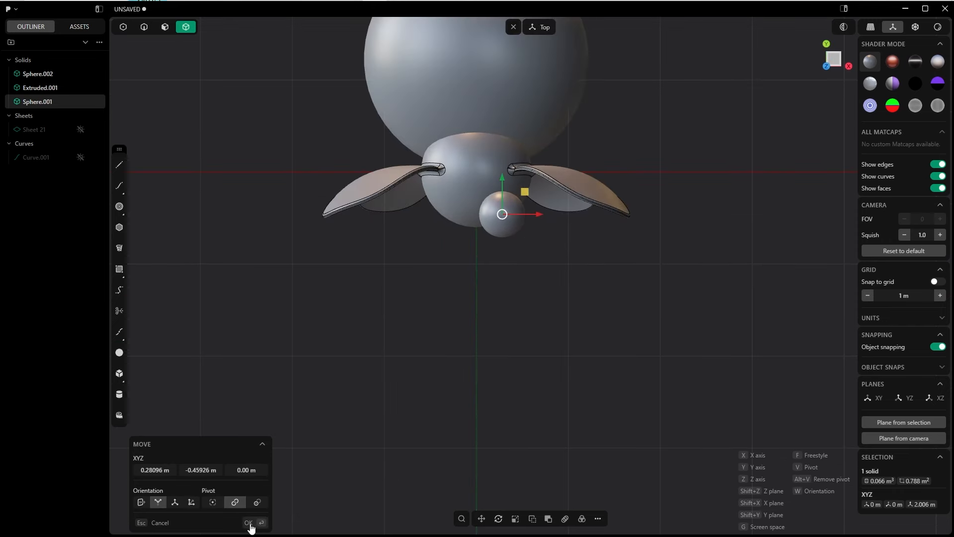
left_click(249, 523)
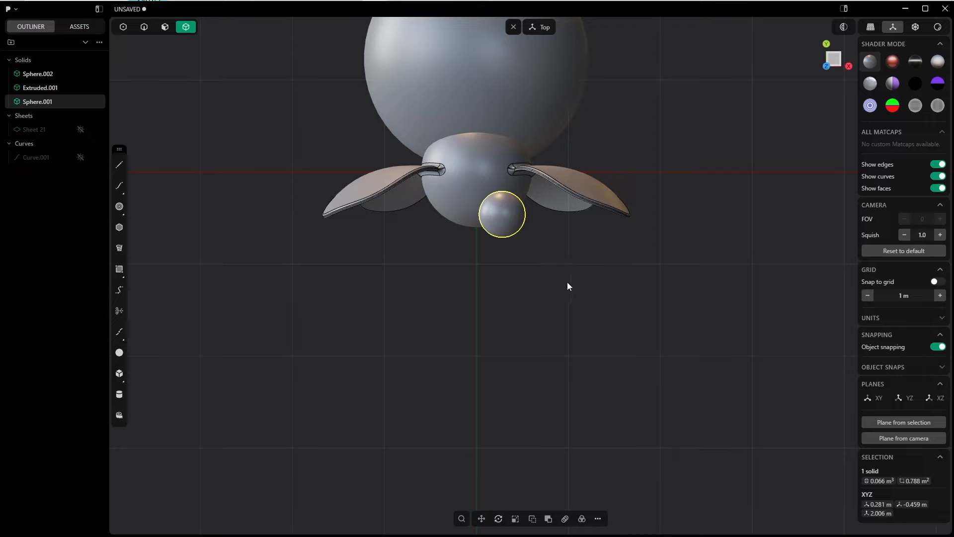
left_click_drag(518, 250, 515, 253)
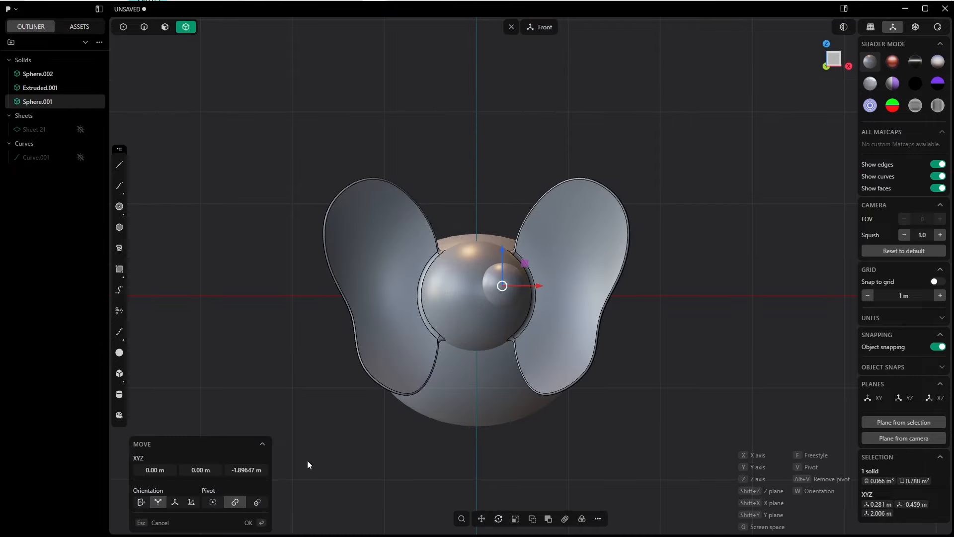
left_click(249, 523)
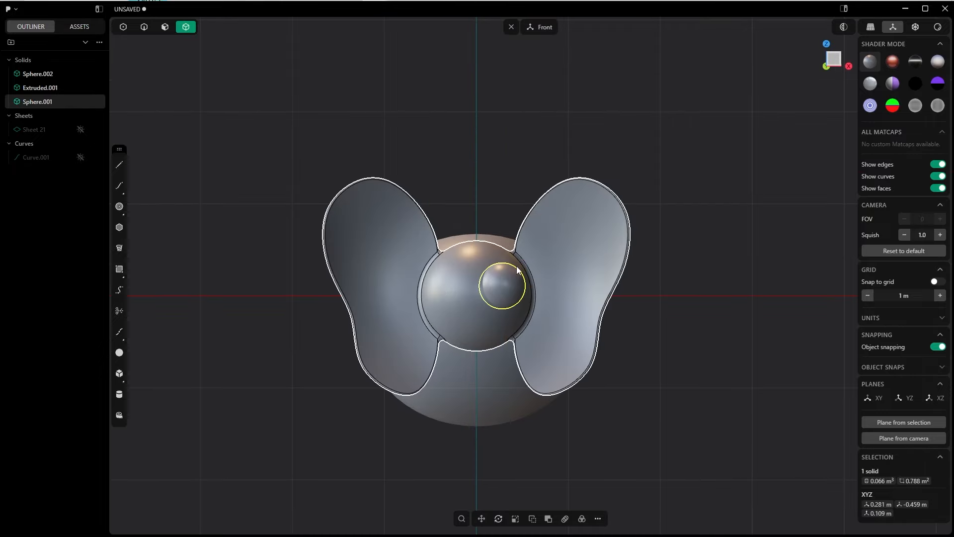
In front view, mirror the eye sphere across the centre along X as a separate solid, without union.
middle_click_drag(531, 285, 461, 268)
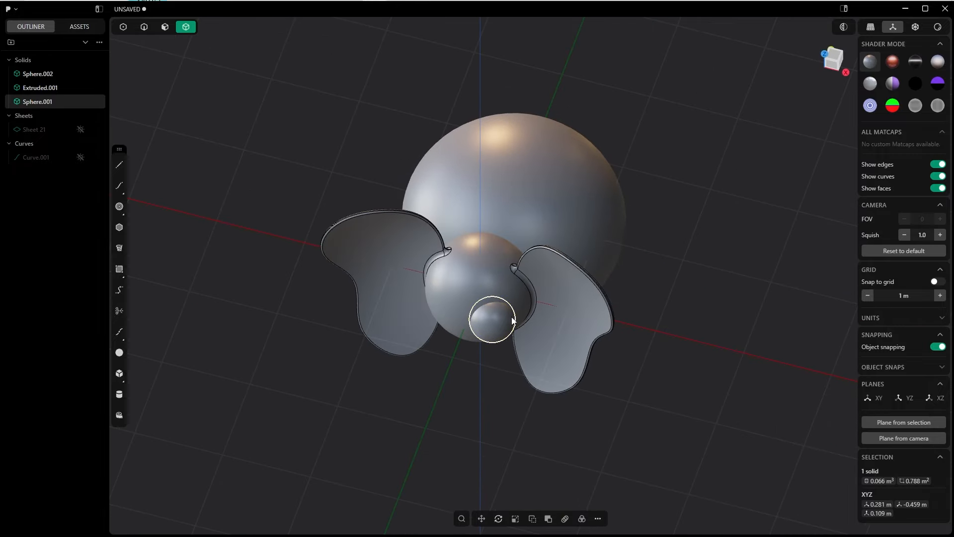
key("KP_1")
key("alt+x")
left_click(495, 296)
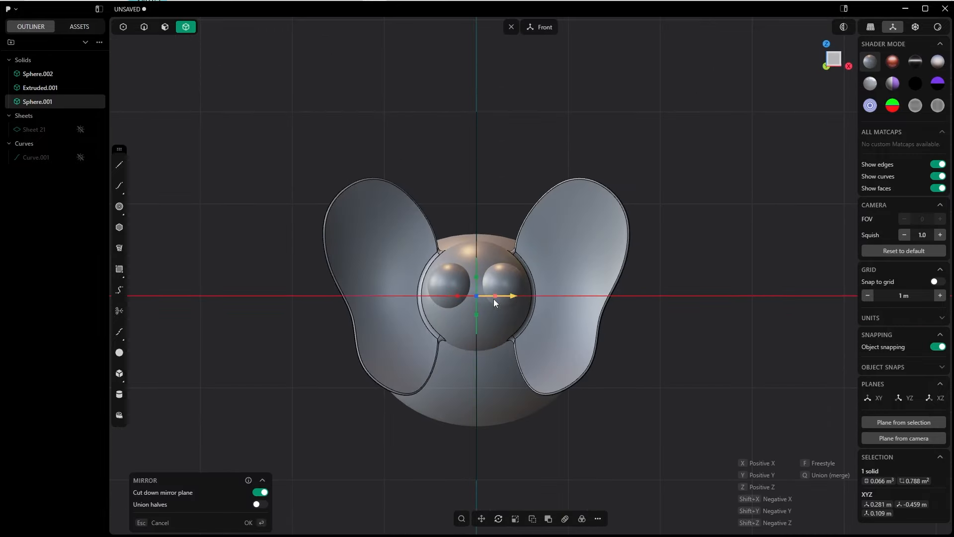
left_click(254, 522)
left_click(648, 417)
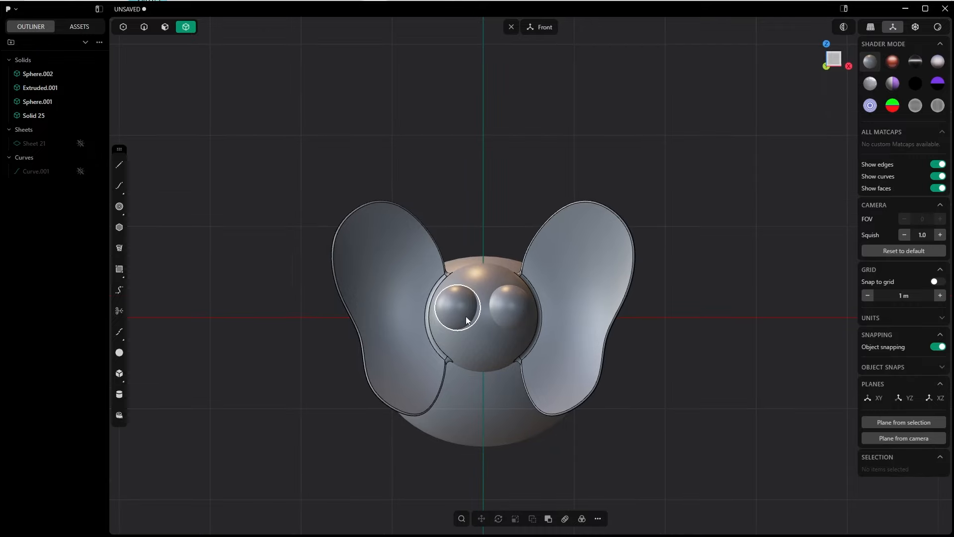
Subtract both eye spheres from the head-and-ears solid with a Boolean Difference, using Keep tools to preserve the spheres.
scroll(466, 299, "up", 5)
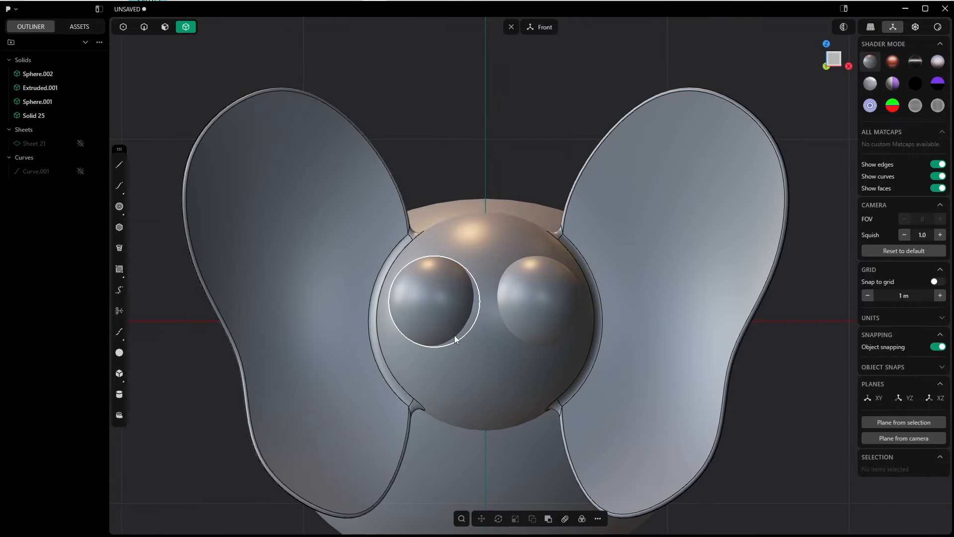
left_click(496, 247)
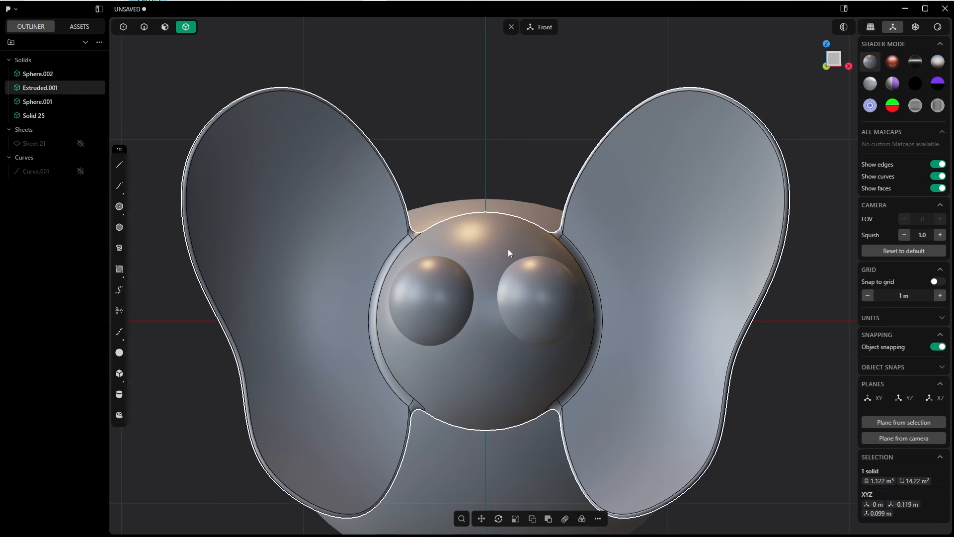
key("q")
left_click(540, 290)
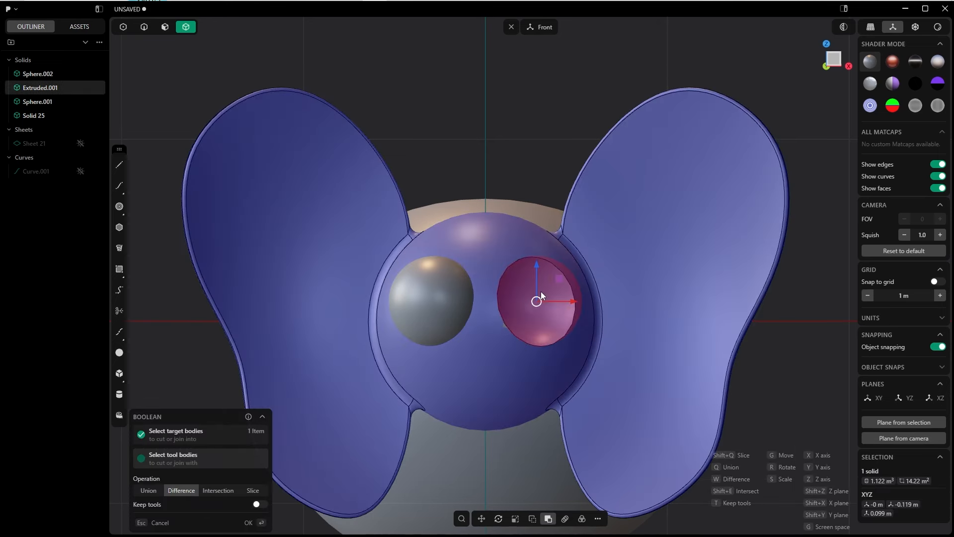
left_click(428, 303)
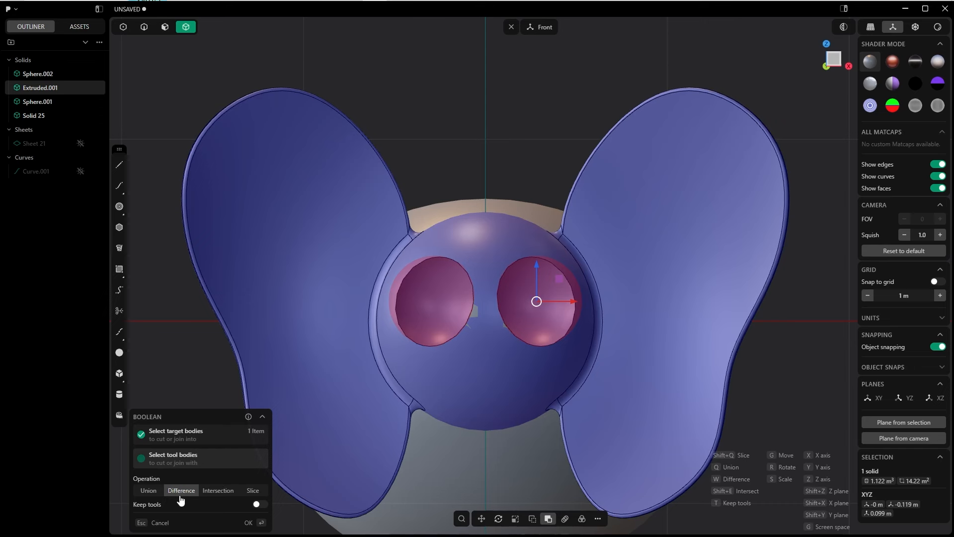
left_click(262, 505)
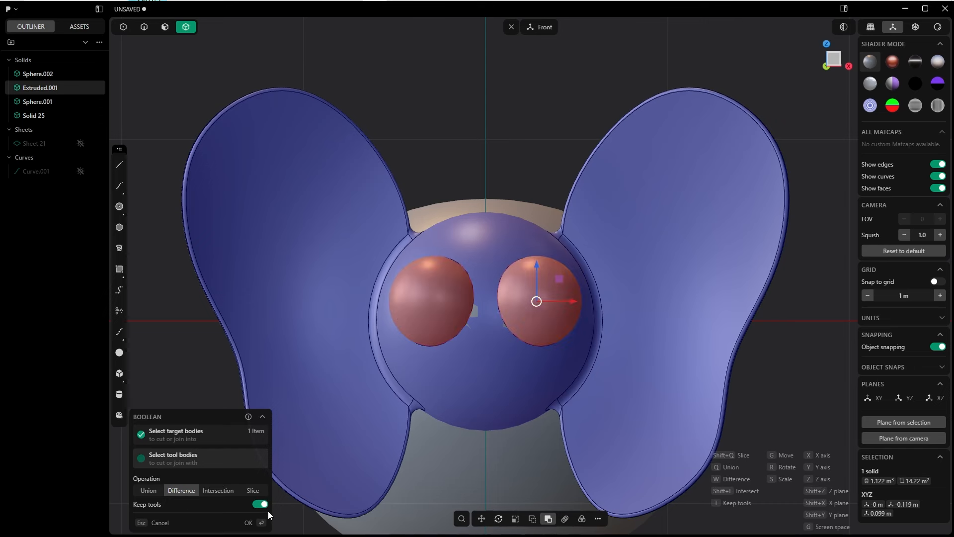
left_click(251, 522)
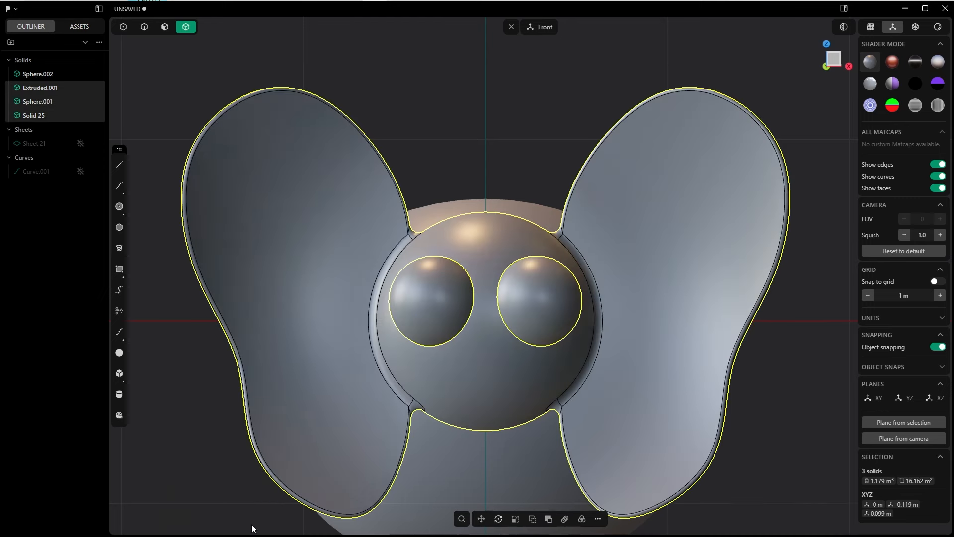
Hide the two eye spheres so the sockets cut into the head are exposed.
left_click(446, 286)
left_click(513, 297, "shift")
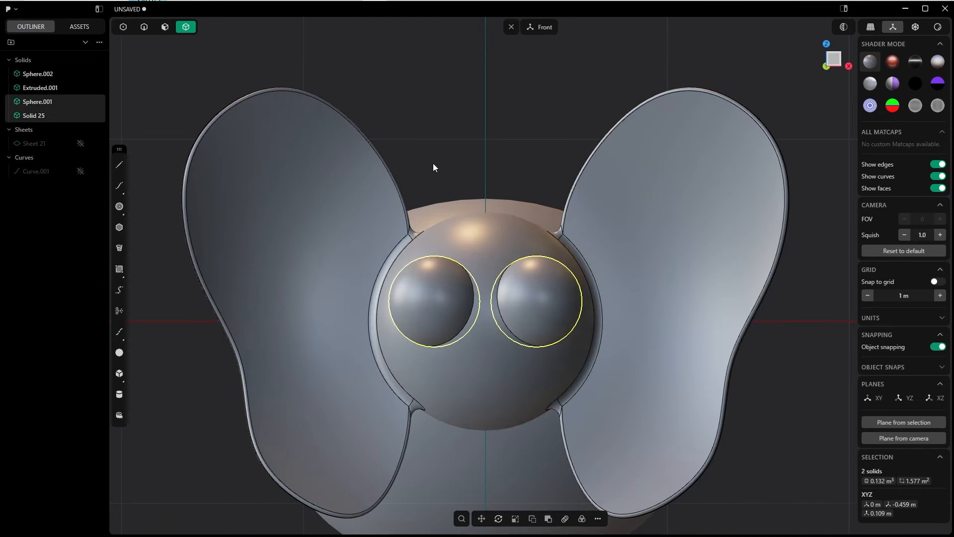
key("h")
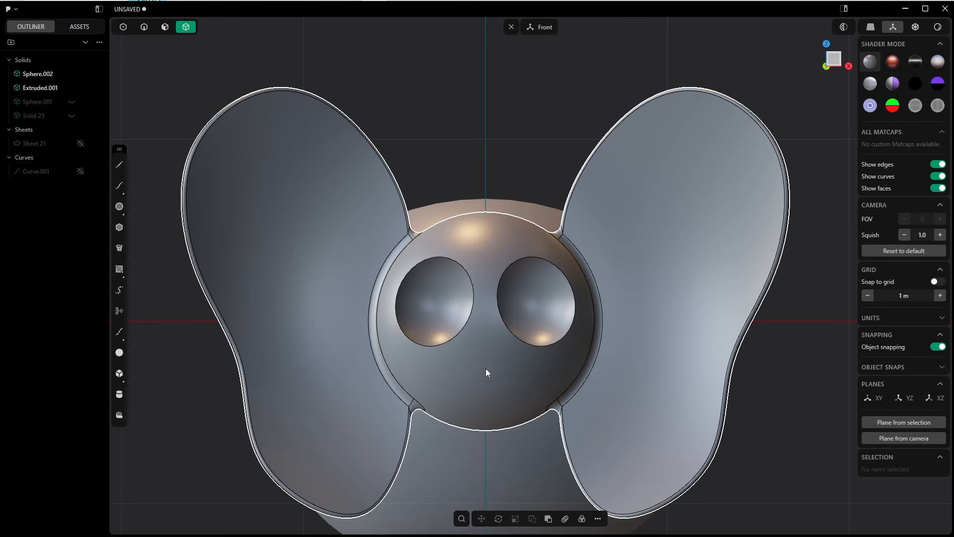
Fillet both eye-socket rim edges by about 0.033 m with the Conic shape and unhide the eye spheres.
key("Tab")
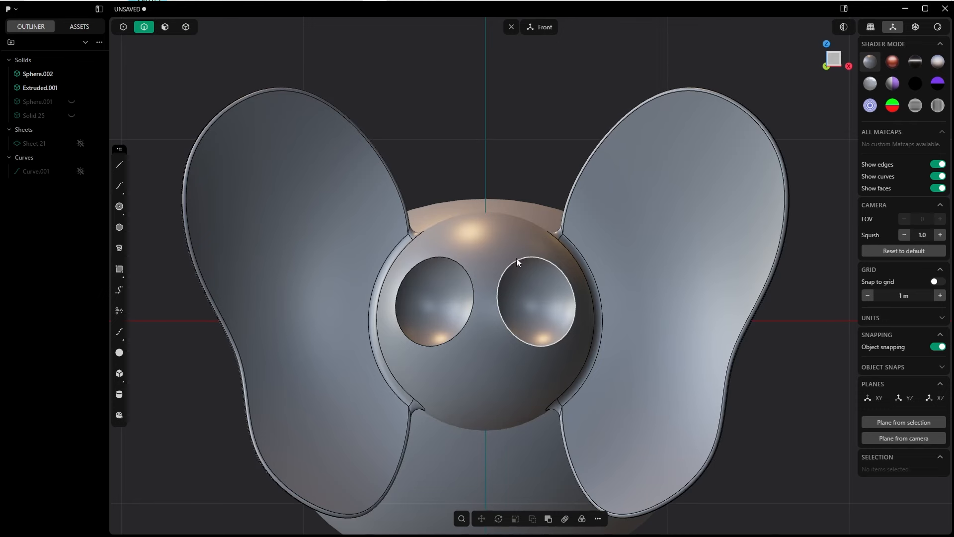
left_click(517, 258)
key("b")
left_click(470, 281, "shift")
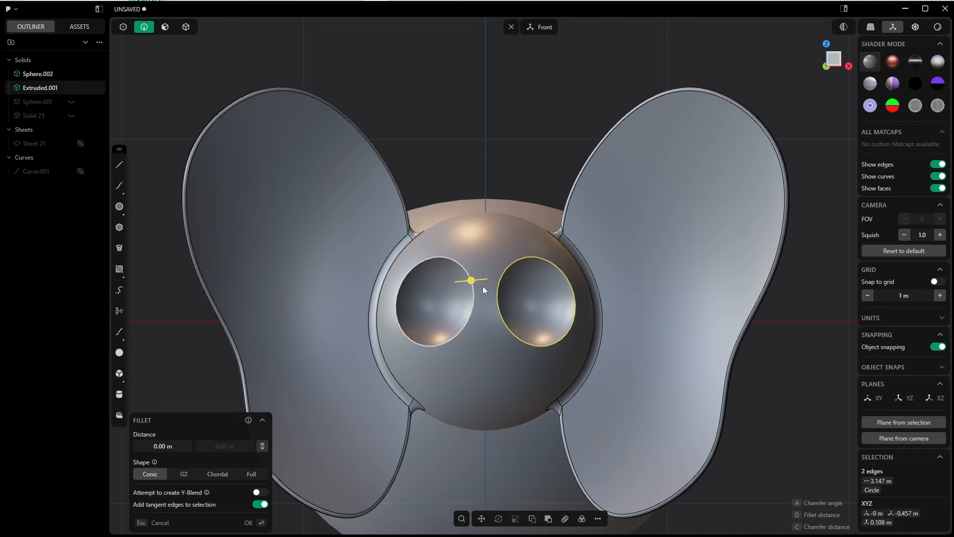
left_click_drag(485, 290, 499, 277)
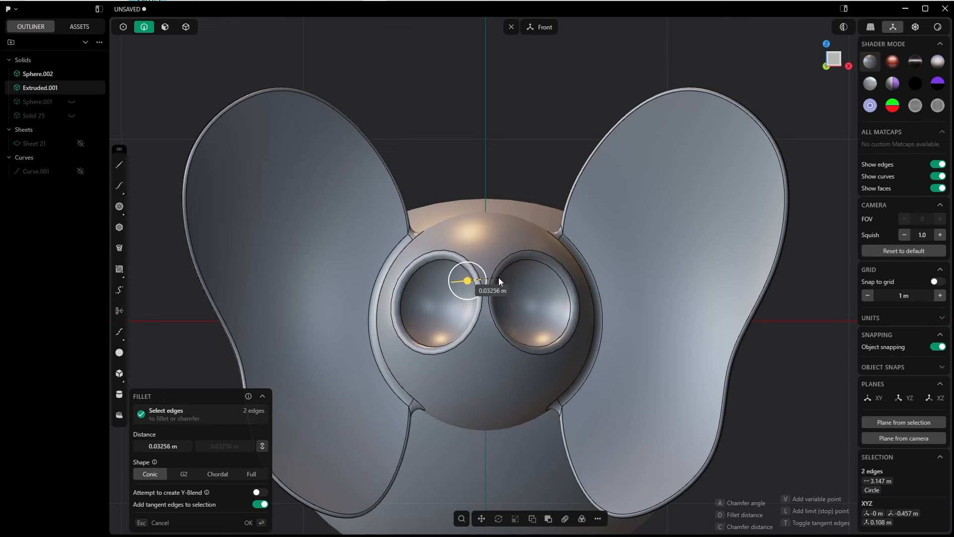
key("Return")
left_click(72, 101)
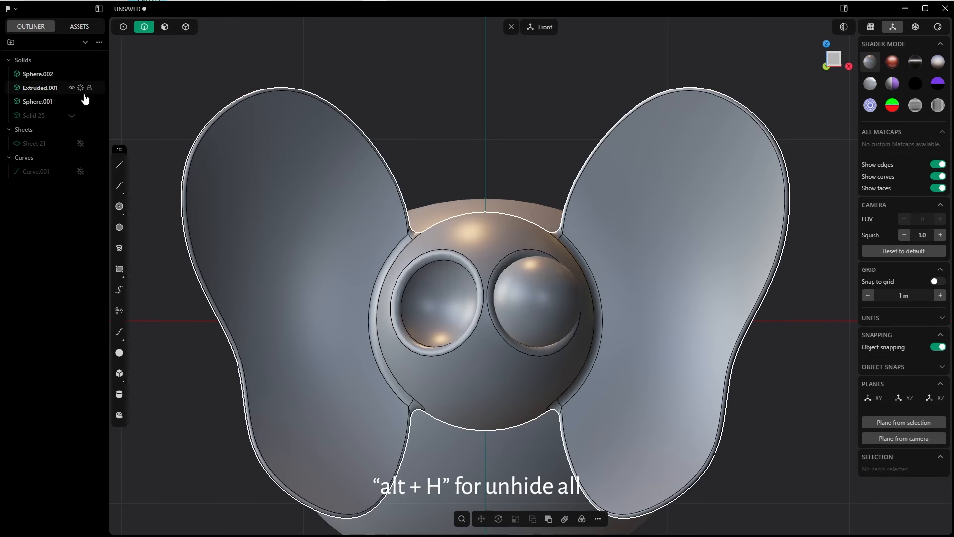
key("alt+h")
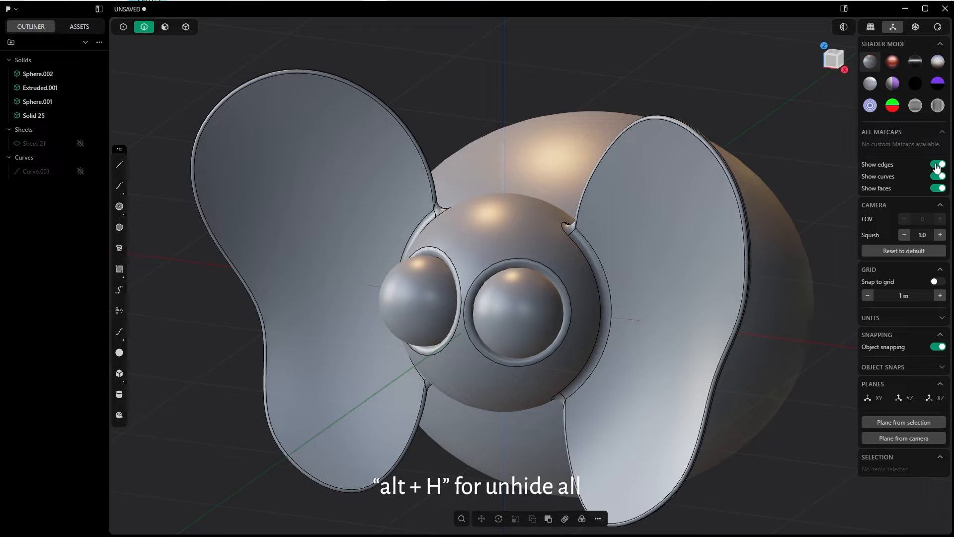
Examine the head, ears and eyes with edge display off, and restore edge display.
left_click(938, 164)
middle_click_drag(618, 273, 571, 286)
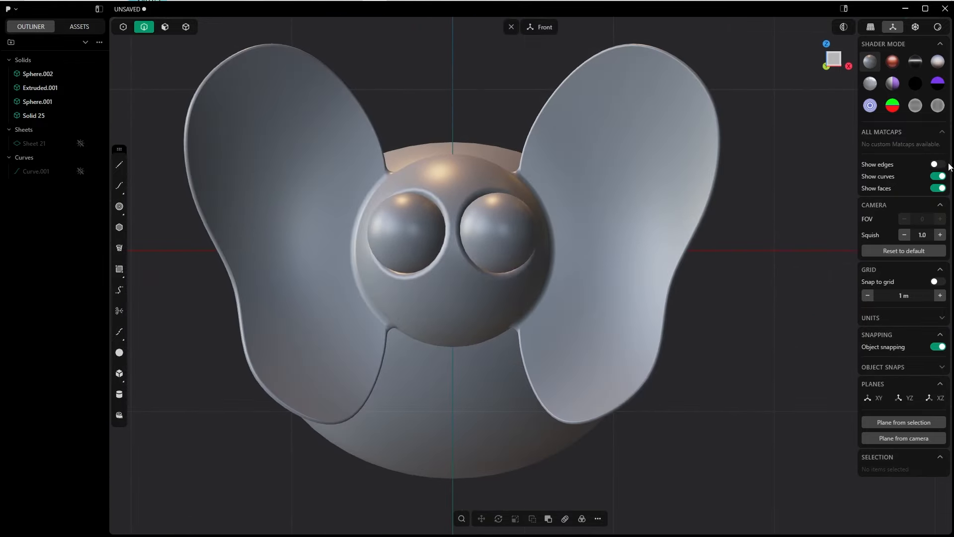
left_click(938, 165)
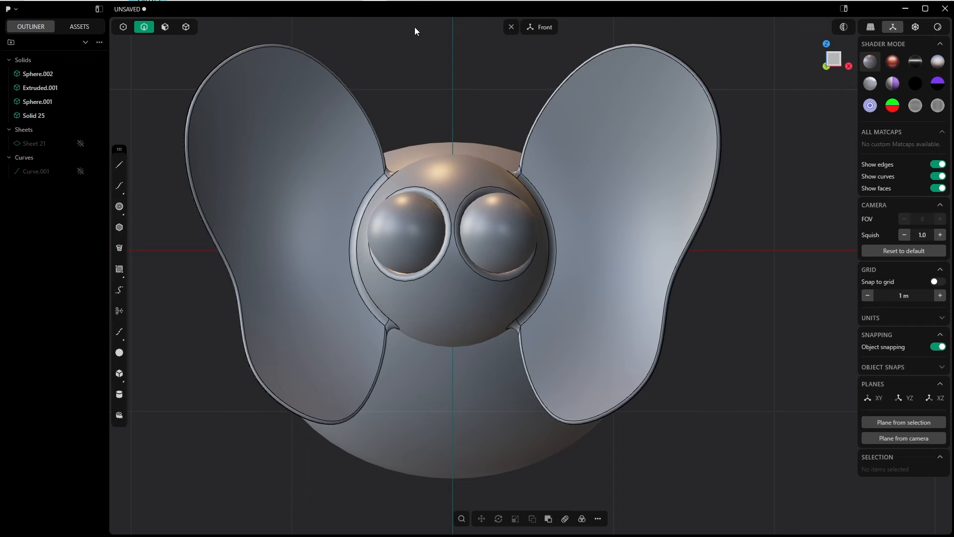
In front view, draw a circle of about 0.191 m radius on the vertical centre axis, about 0.979 m above the origin.
key("c")
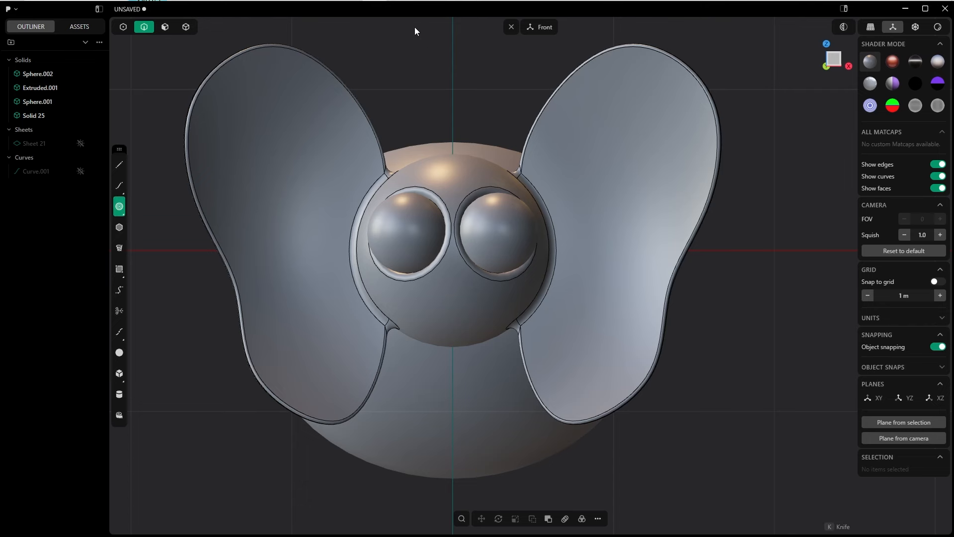
left_click(453, 92)
left_click(483, 89)
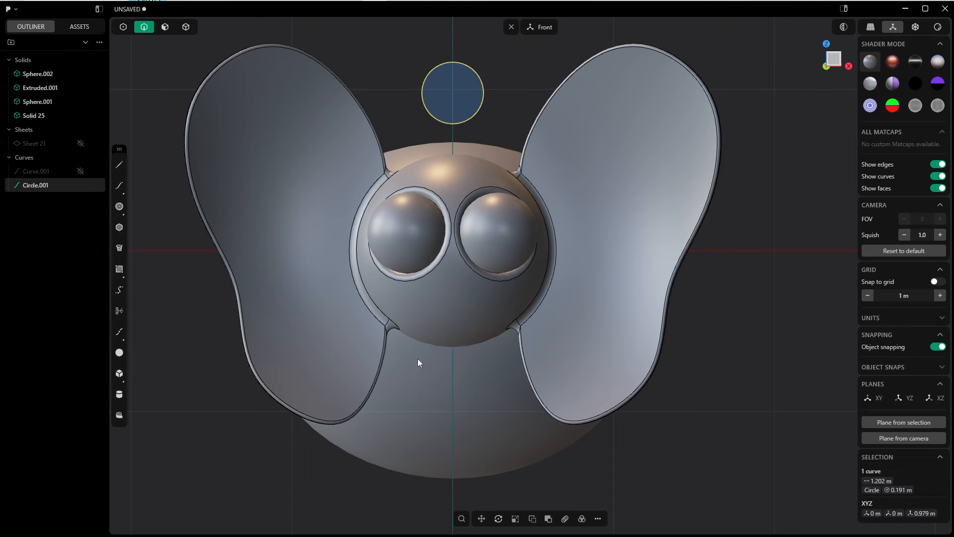
In top view, move the circle about 0.293 m in X and -1.26 m in Y, in front of the head.
key("KP_7")
key("g")
left_click_drag(452, 22, 453, 225)
left_click_drag(494, 260, 542, 262)
left_click(249, 524)
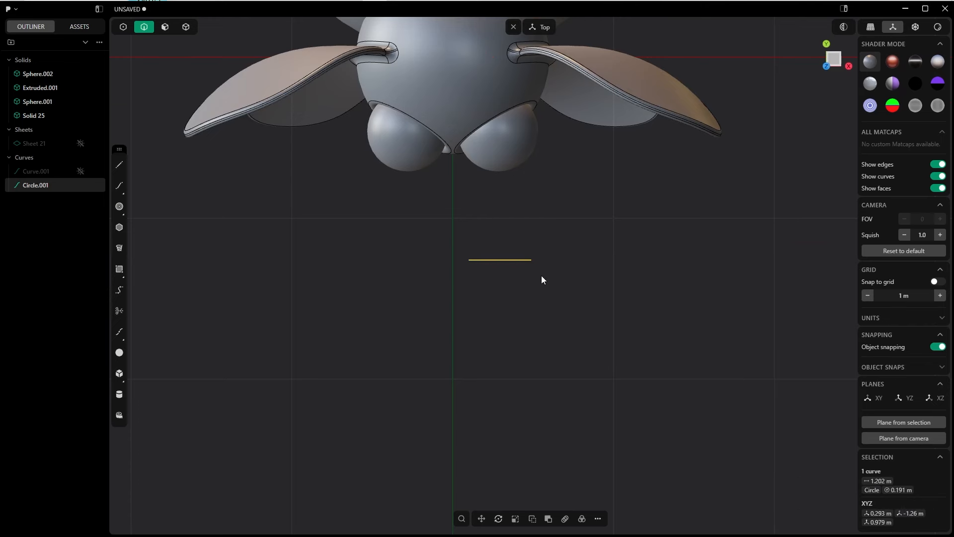
In front view, center the circle over the positive-X eye at about X 0.278 m, Z 0.108 m and scale it to about 0.157 m radius.
key("KP_1")
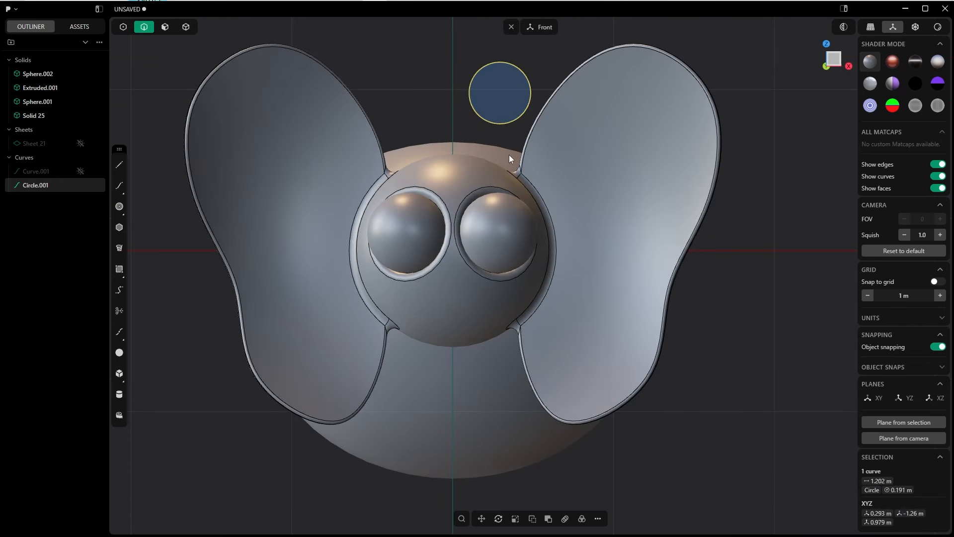
key("g")
key("g")
left_click(507, 293)
key("s")
key("s")
left_click(522, 285)
right_click(522, 283)
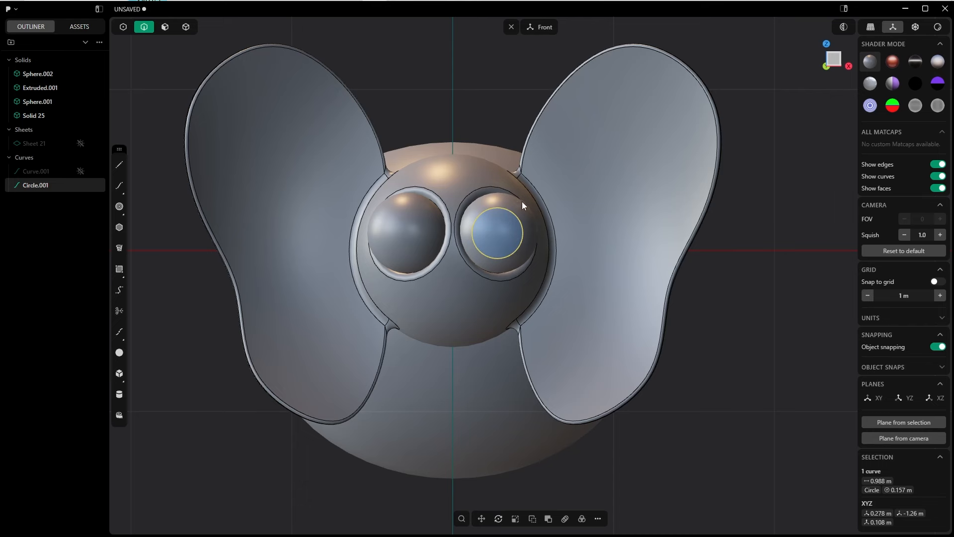
Imprint the circle onto the positive-X eye sphere using the Vector method with Bidirectional and Hide occluded enabled.
middle_click_drag(513, 212, 440, 256)
key("4")
left_click(595, 191)
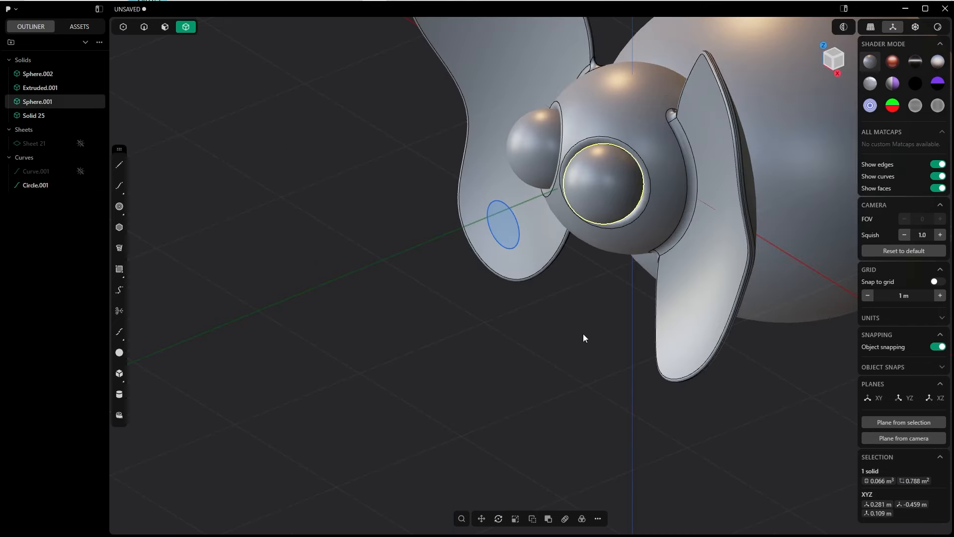
key("i")
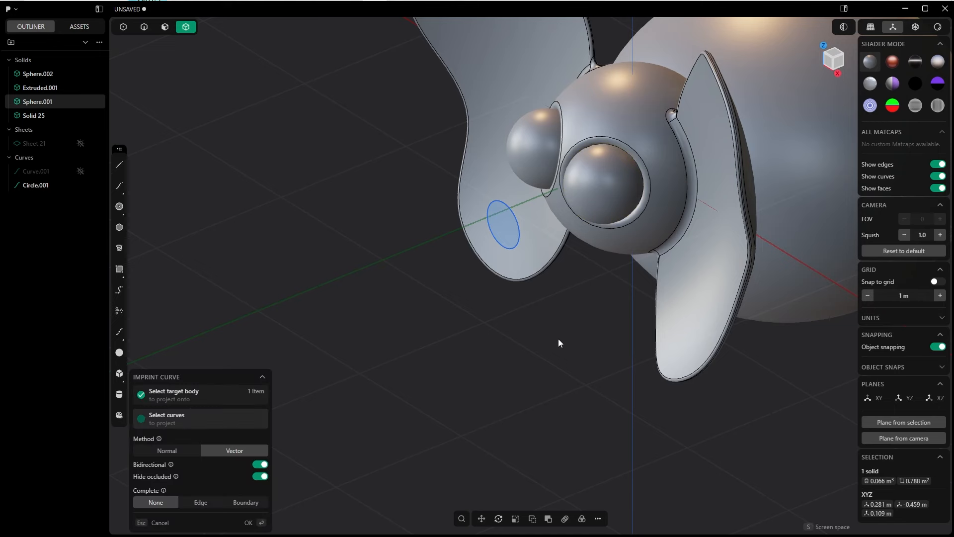
left_click(516, 240)
middle_click_drag(555, 226, 535, 263)
left_click(254, 522)
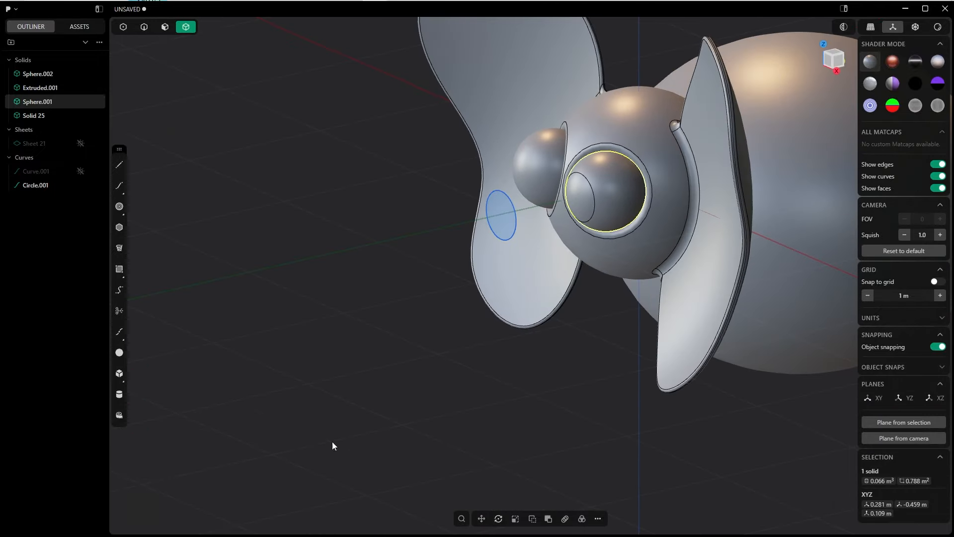
Delete the source circle curve floating in front of the eye.
key("2")
left_click(509, 228)
key("Delete")
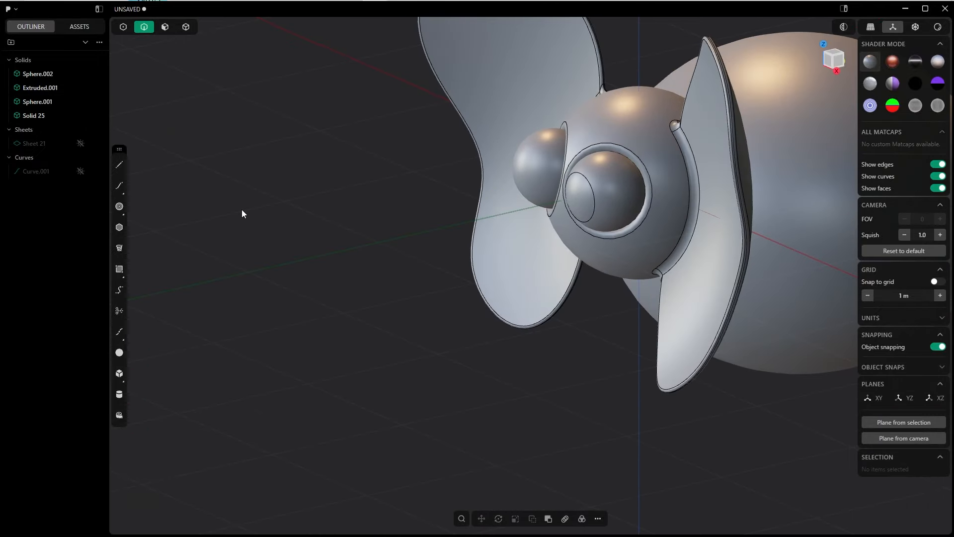
Duplicate the imprinted circular face of the eye in place as a separate sheet.
key("3")
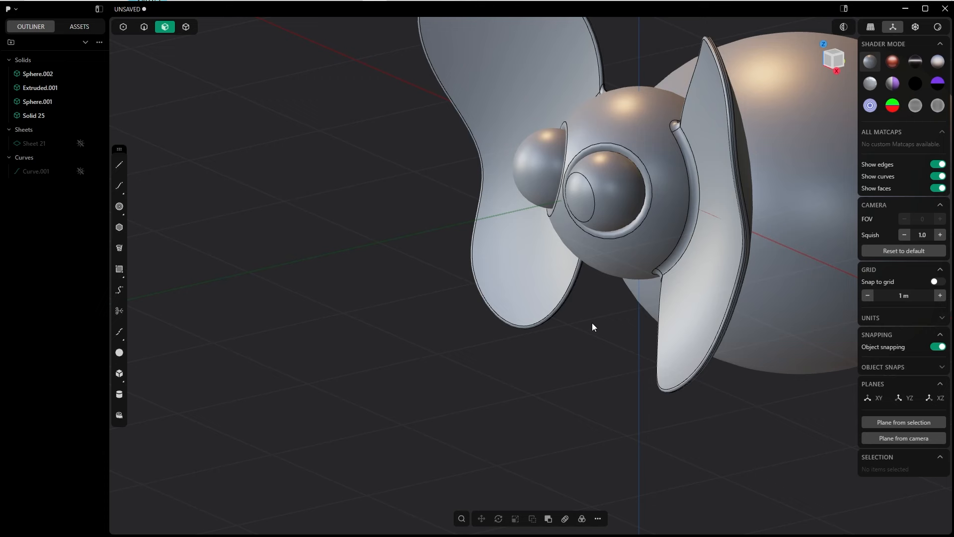
left_click(582, 210)
key("o")
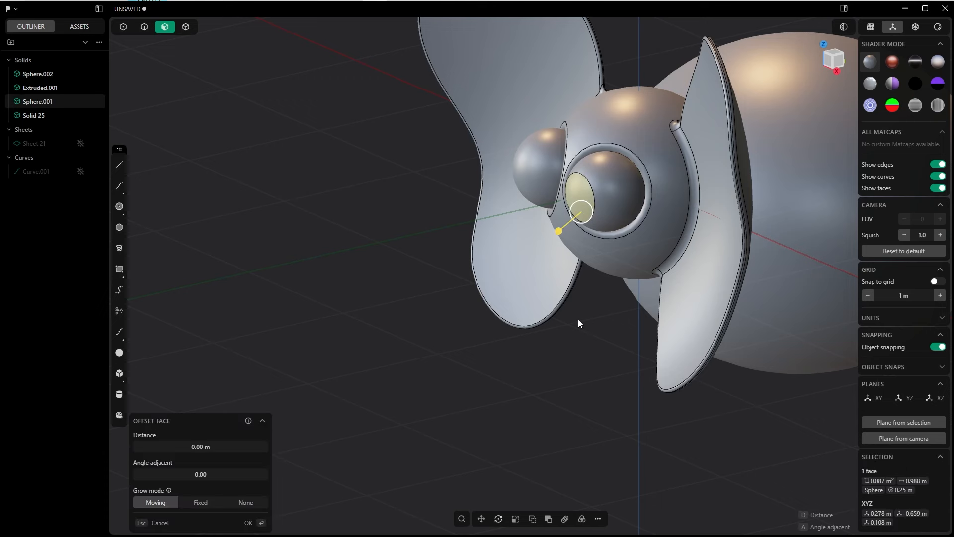
key("shift+d")
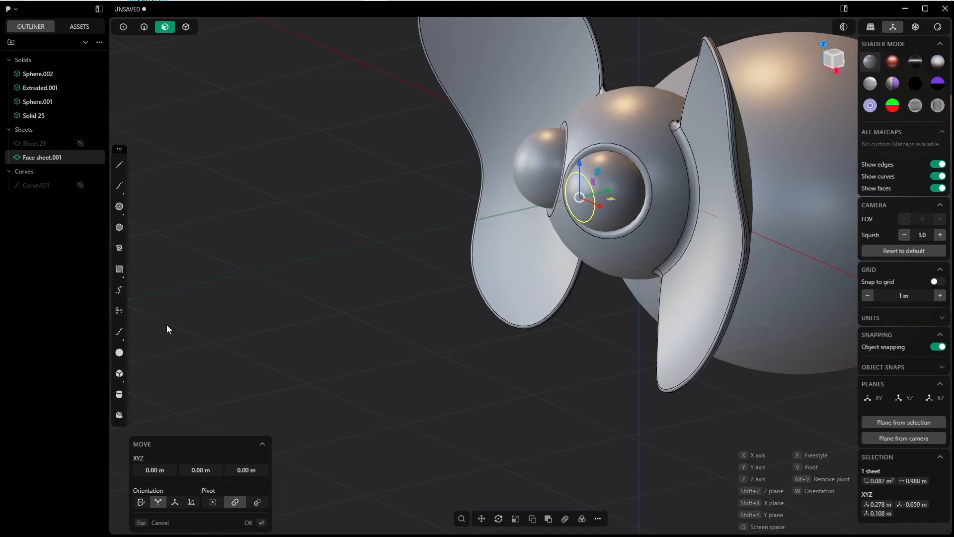
left_click(249, 521)
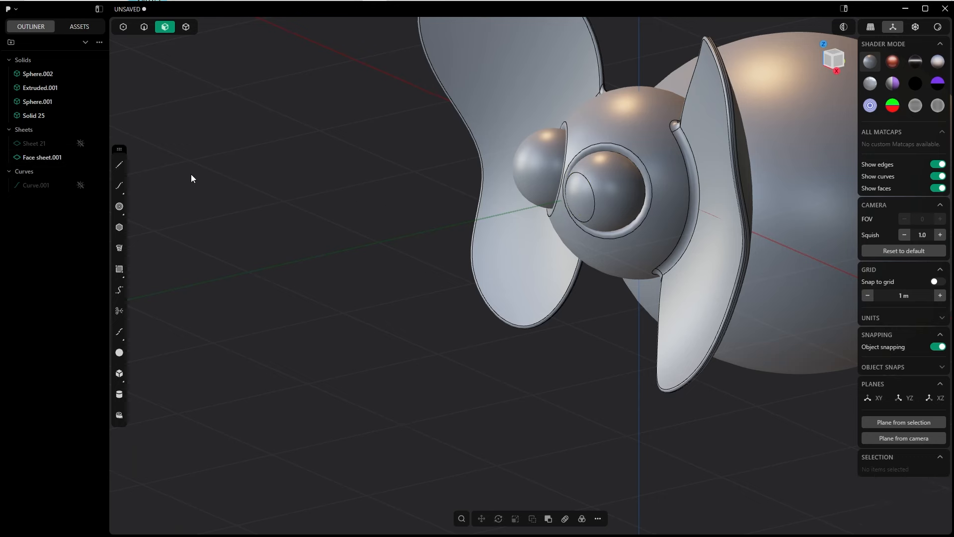
Isolate the duplicated face sheet and extrude its face outward about 0.033 m into a pupil disc.
key("4")
key("shift+h")
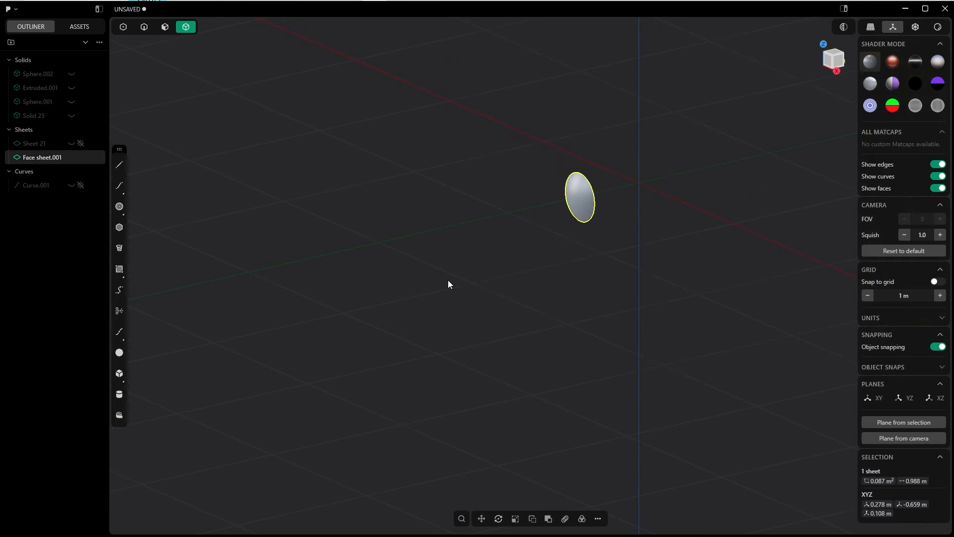
key("Tab")
left_click(581, 234)
left_click(582, 206)
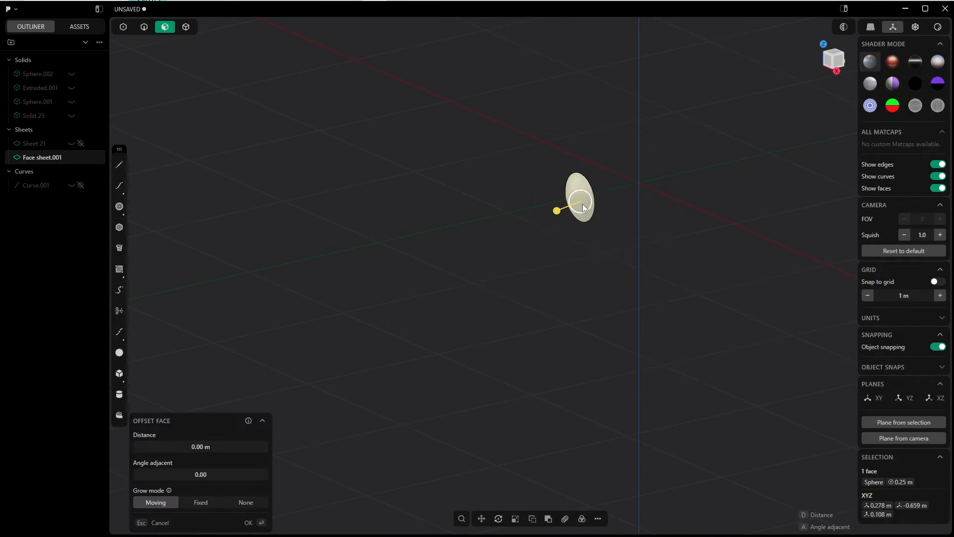
scroll(581, 201, "up", 5)
key("e")
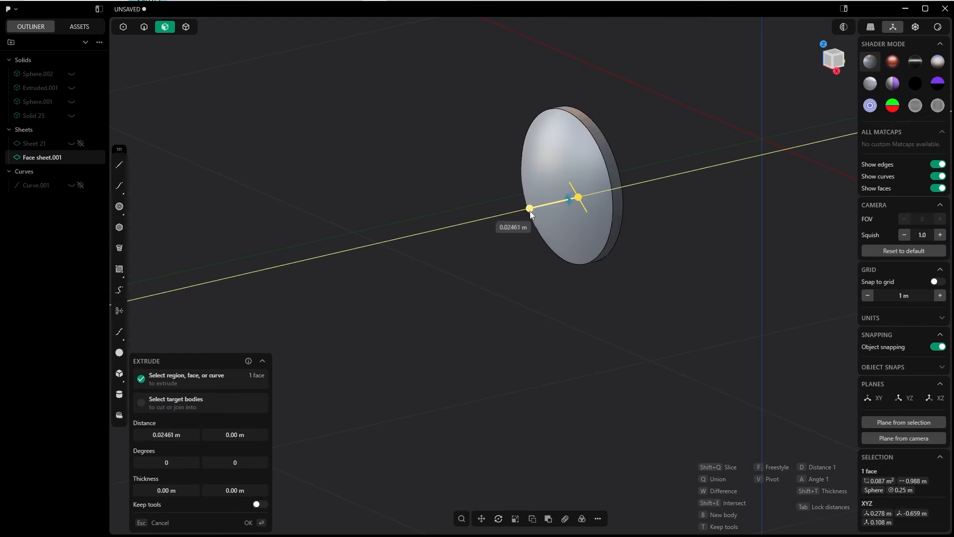
left_click(527, 212)
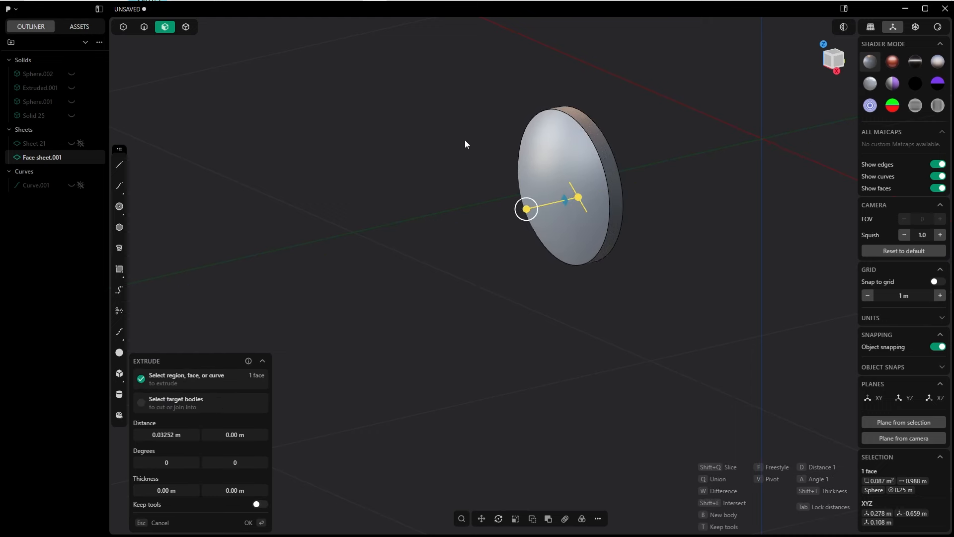
left_click(251, 522)
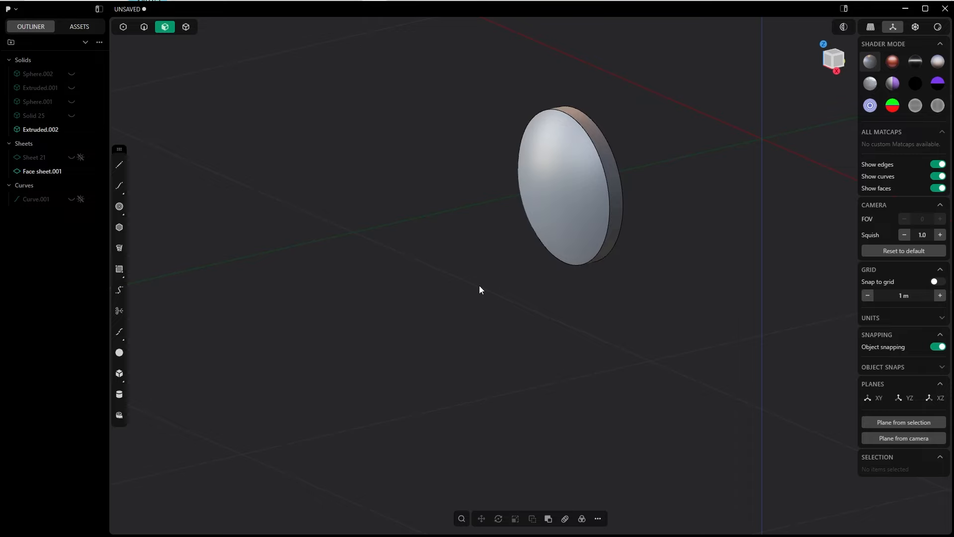
Unhide all objects and offset the pupil disc's front face inward to make the disc thinner.
key("alt+h")
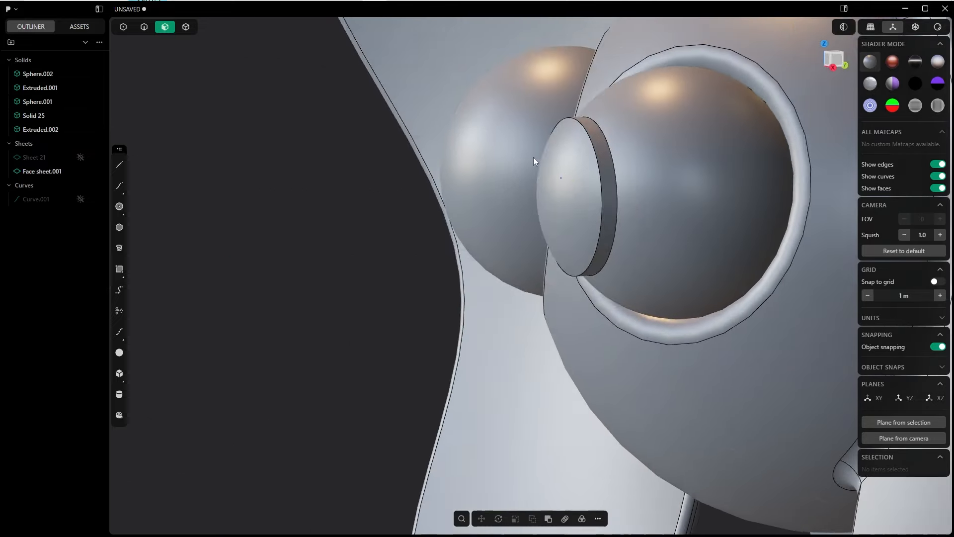
middle_click_drag(533, 157, 556, 169)
key("Tab")
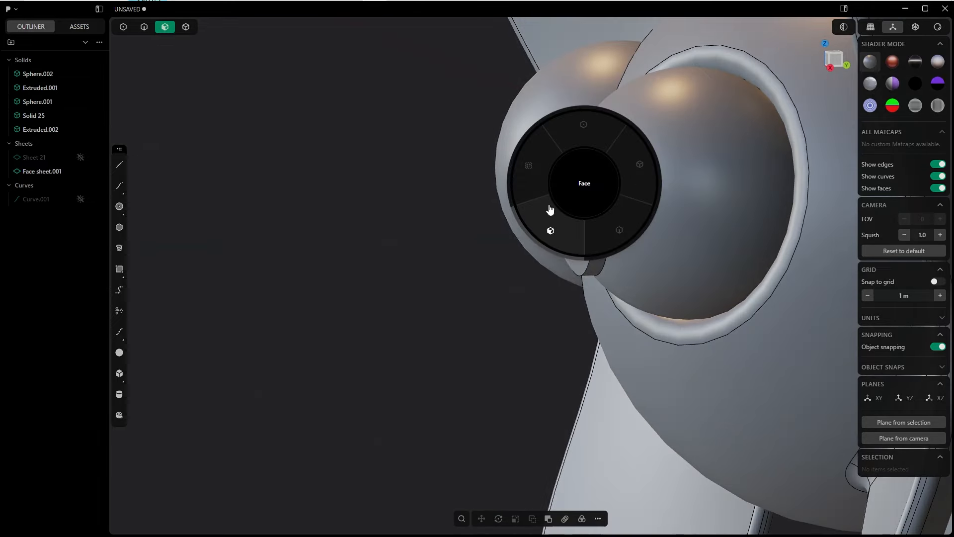
left_click(552, 230)
left_click(566, 205)
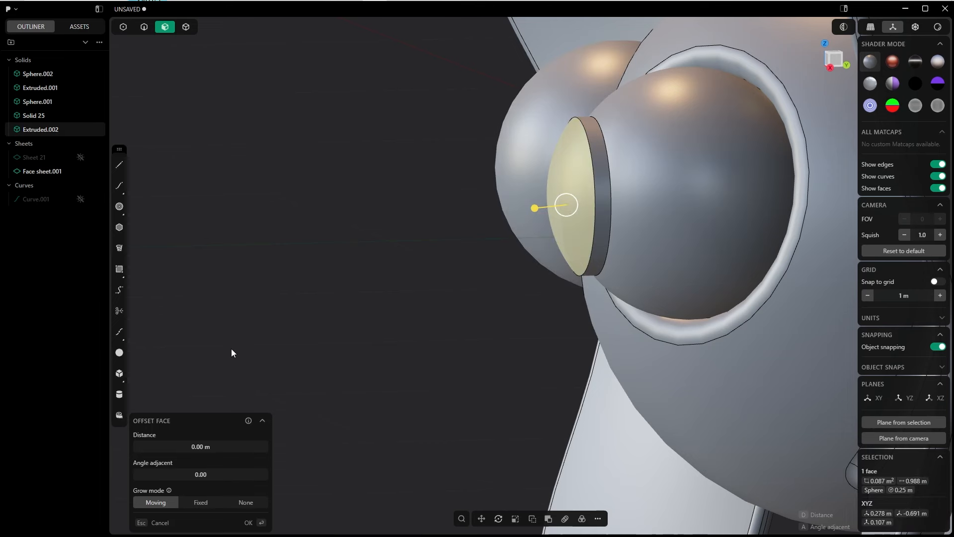
left_click_drag(538, 207, 543, 207)
left_click(248, 523)
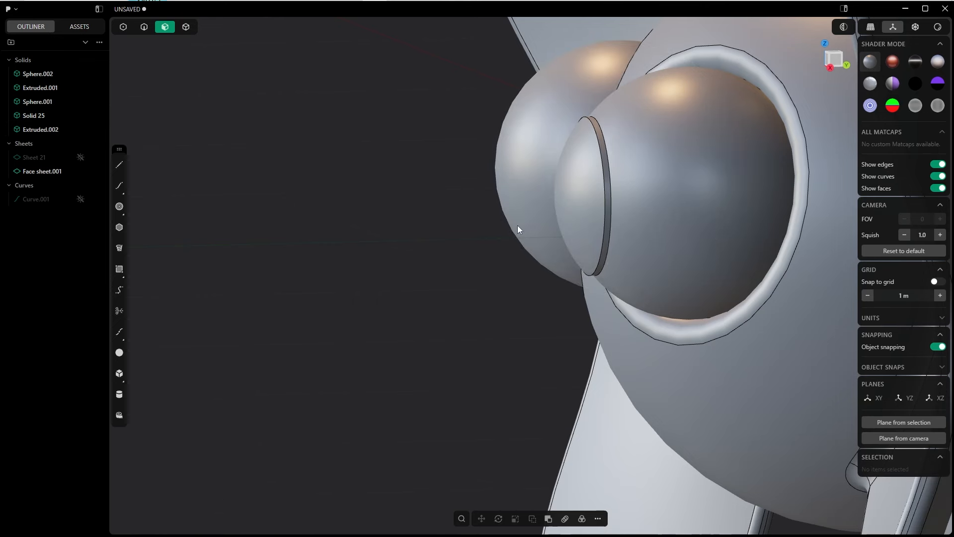
Round the pupil disc's front rim edge with a small Conic fillet.
key("2")
left_click(606, 190)
key("f")
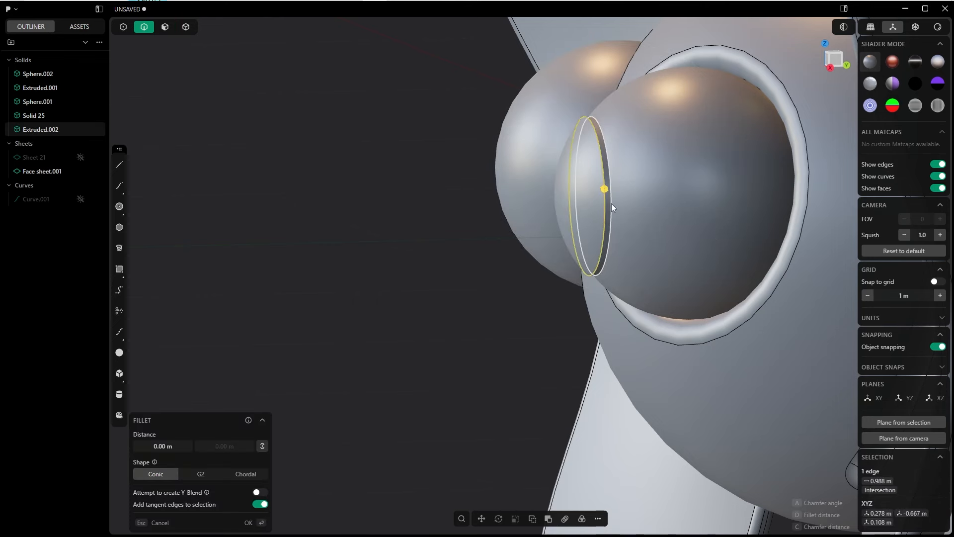
key("b")
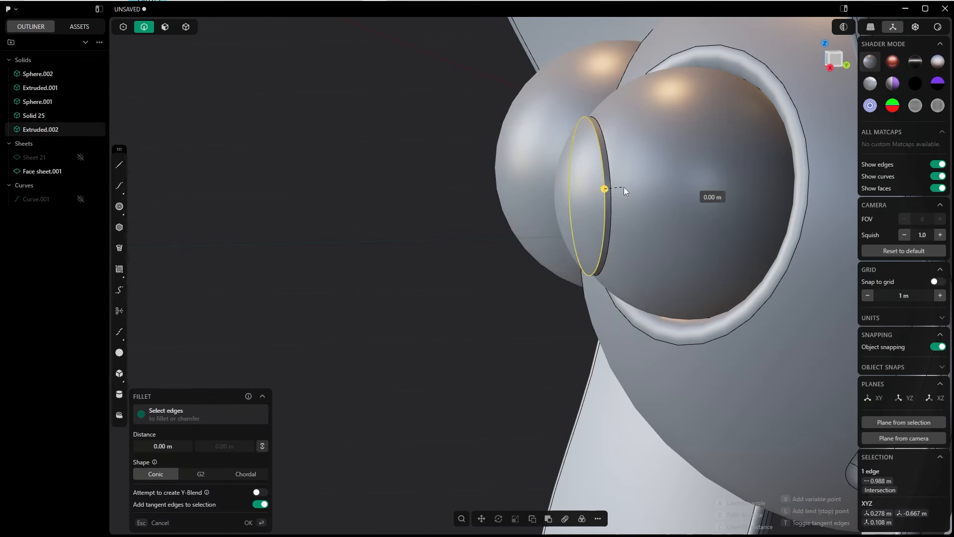
left_click(636, 190)
left_click(250, 521)
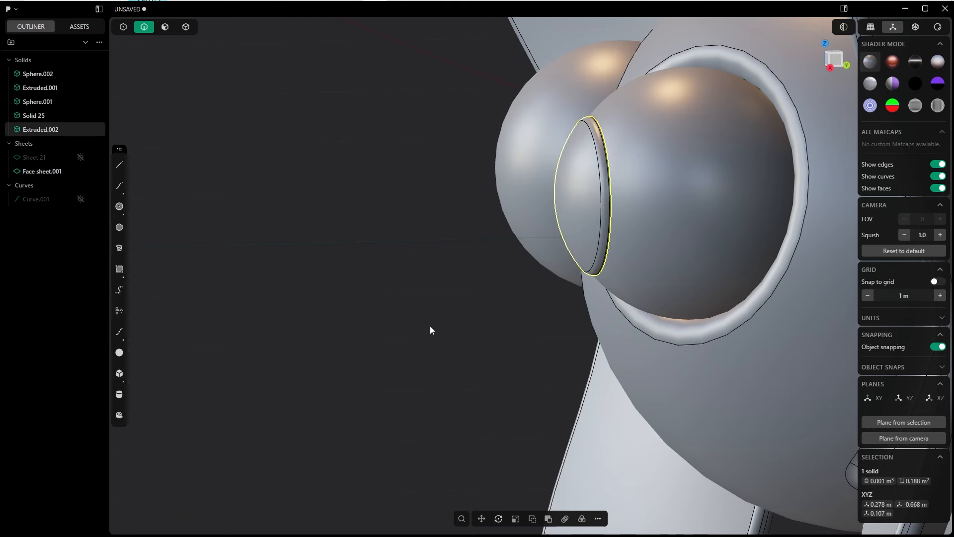
Move the pupil disc about 0.005 m along the Y axis, deeper into the eye.
key("Tab")
left_click(485, 335)
left_click(486, 336)
left_click(585, 168)
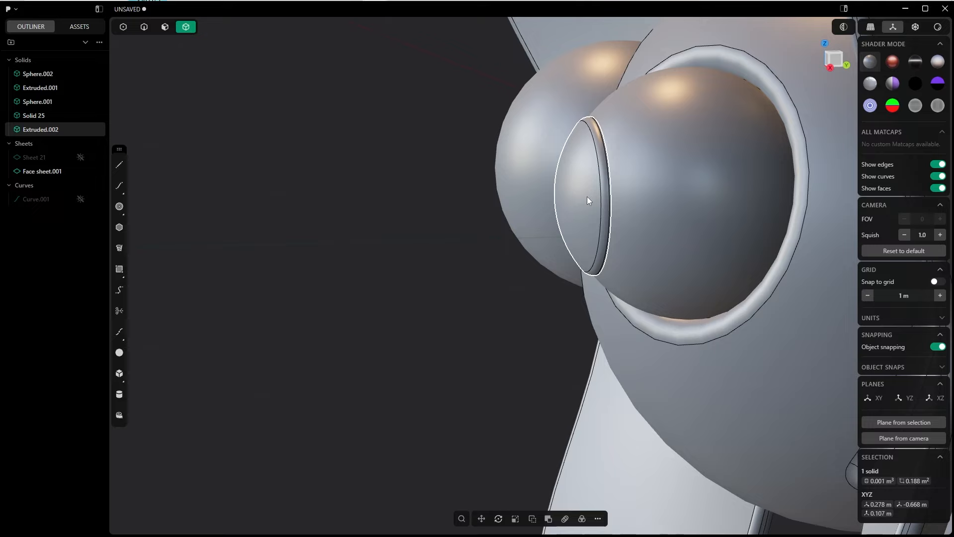
key("g")
left_click_drag(624, 197, 625, 197)
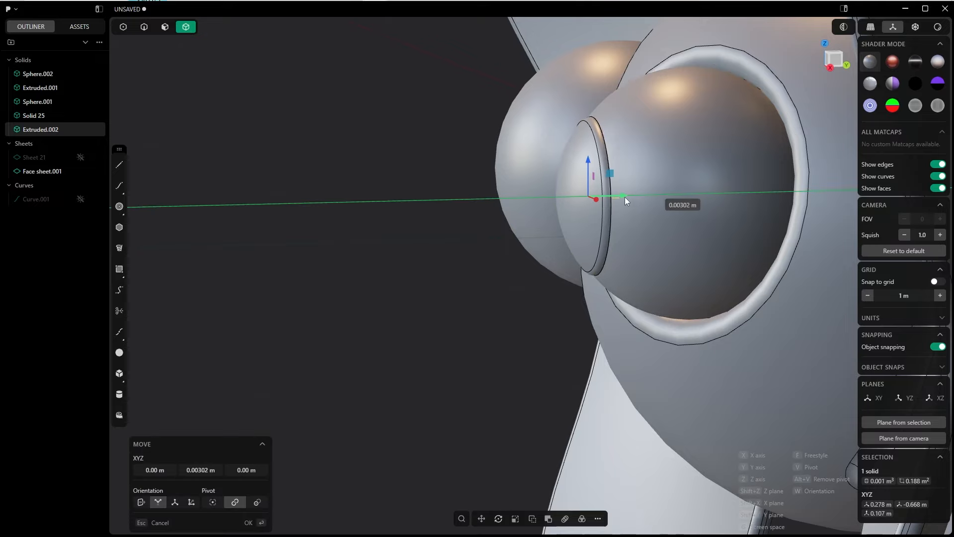
key("Escape")
key("Escape")
Mirror the pupil disc across the X axis onto the other eye.
key("KP_1")
scroll(518, 130, "down", 5)
left_click(638, 214)
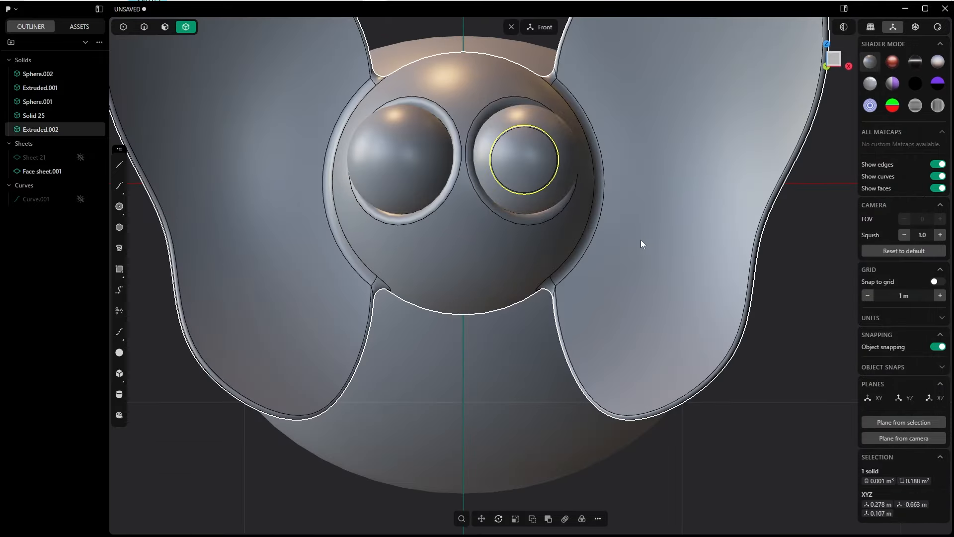
key("alt+x")
scroll(606, 181, "down", 5)
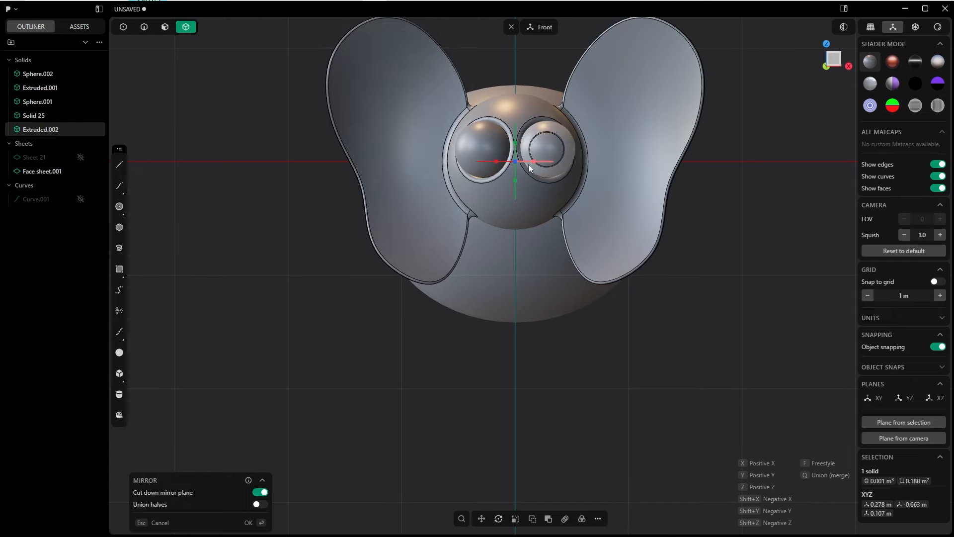
key("x")
key("Return")
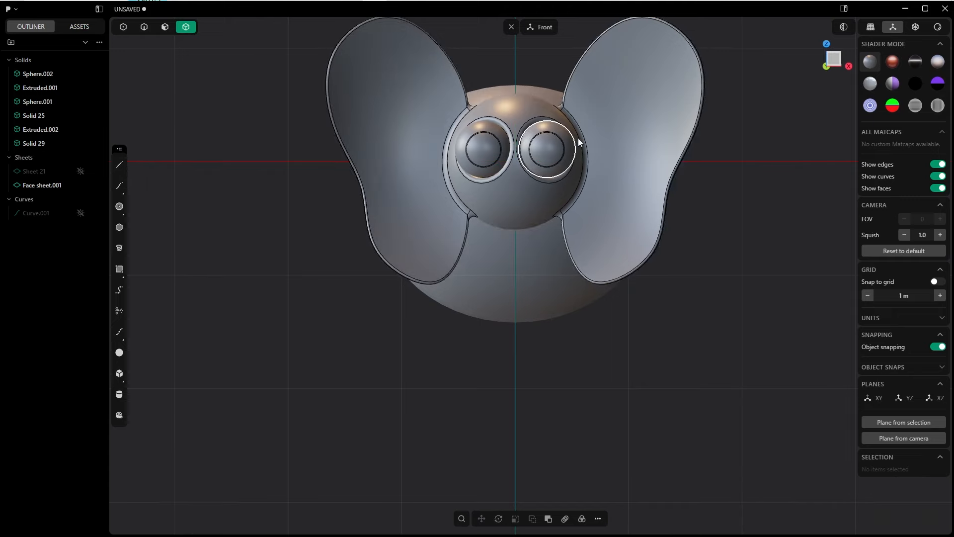
Join the head with its ears and the large body sphere using a Boolean Union.
middle_click_drag(623, 173, 554, 274)
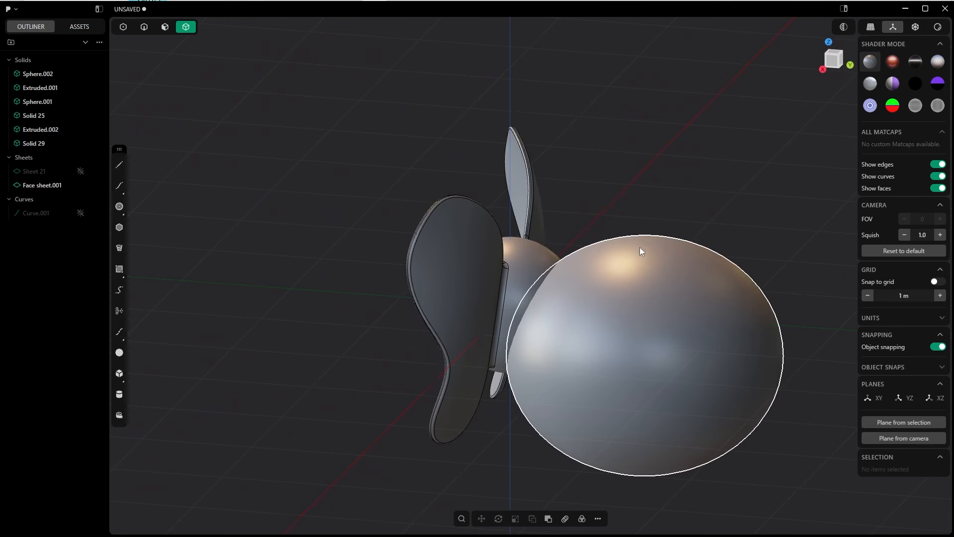
left_click(560, 276)
left_click(611, 278)
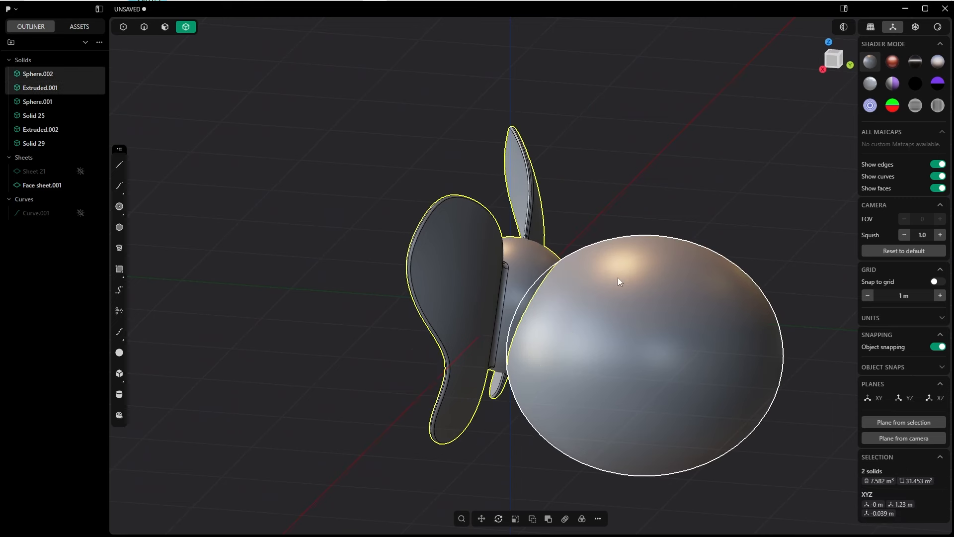
key("shift+b")
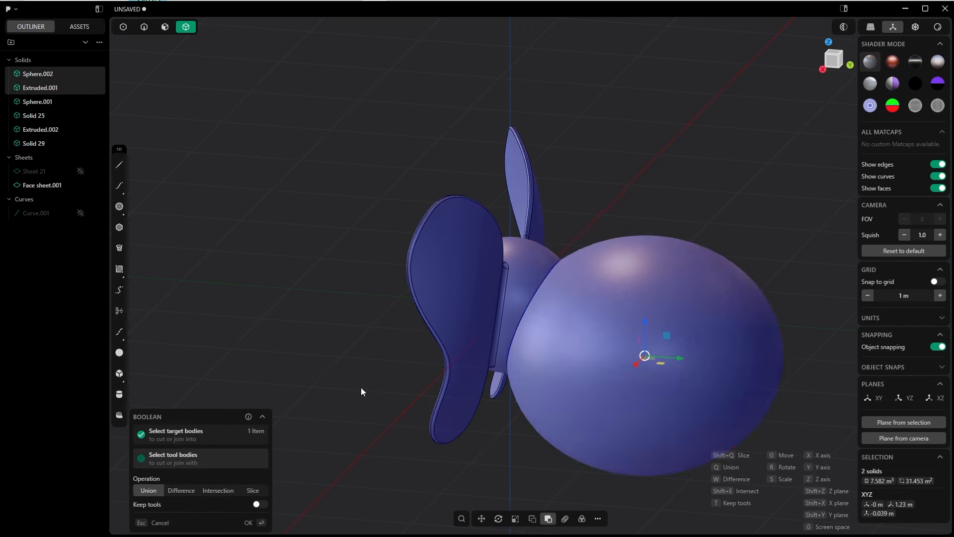
left_click(249, 522)
Fillet the seam edge between head and body with a Conic shape at a distance of about 0.127 m.
key("2")
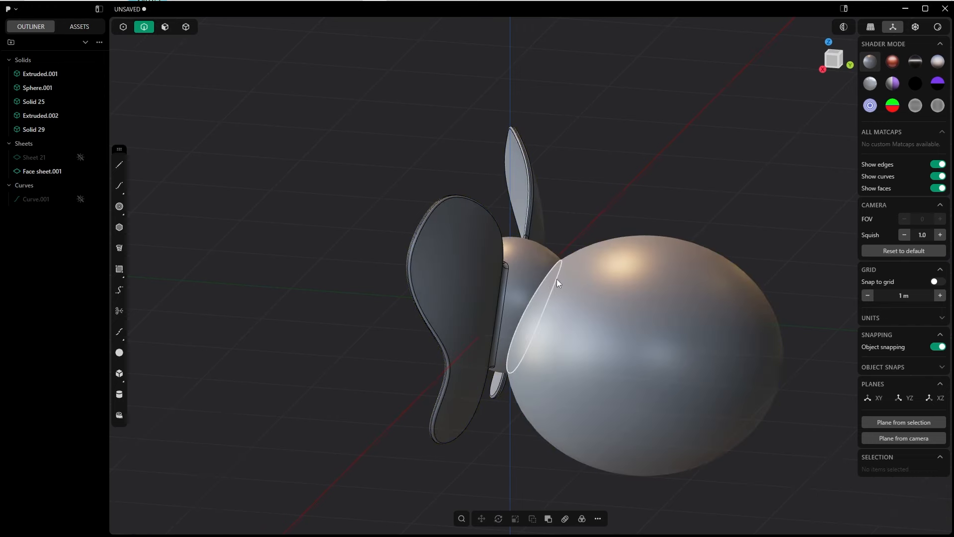
left_click(548, 279)
key("b")
middle_click_drag(550, 278, 586, 211)
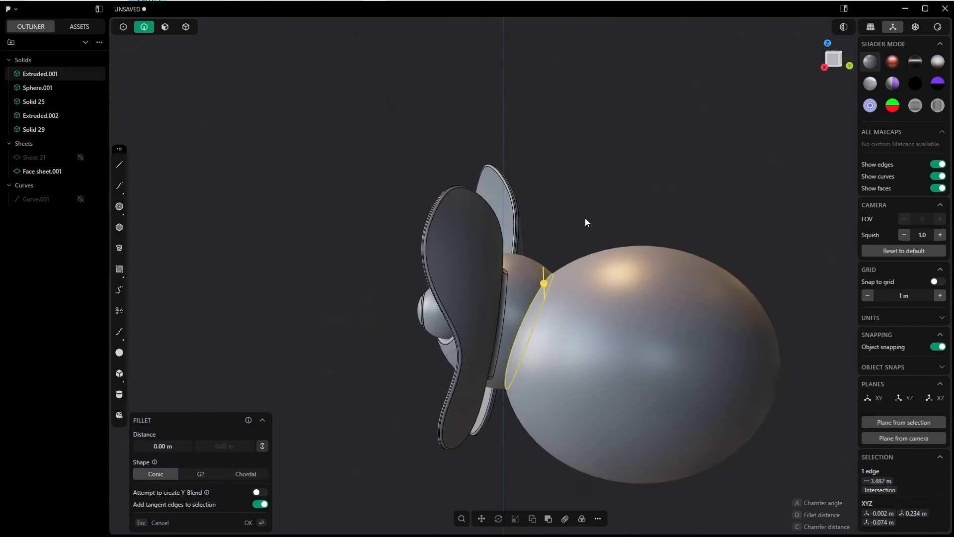
scroll(552, 279, "up", 10)
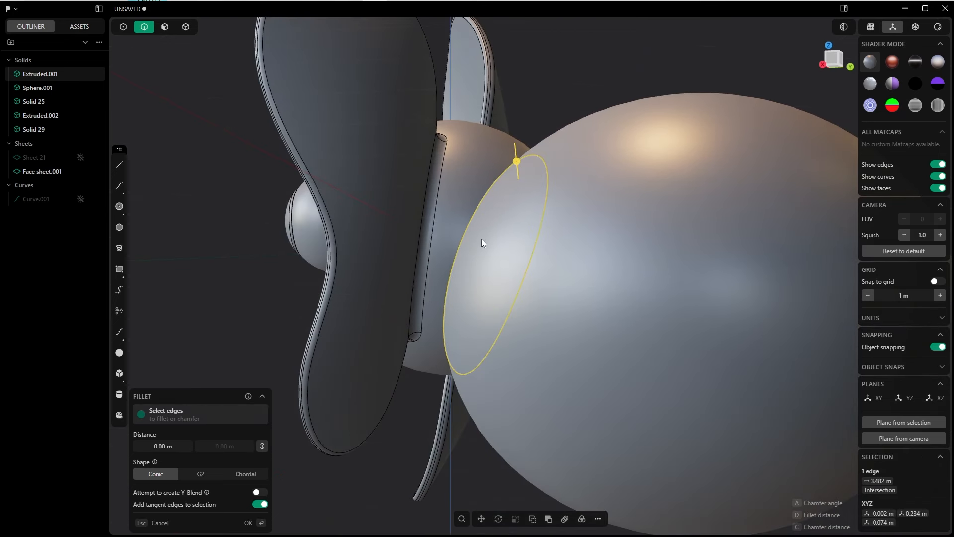
key("b")
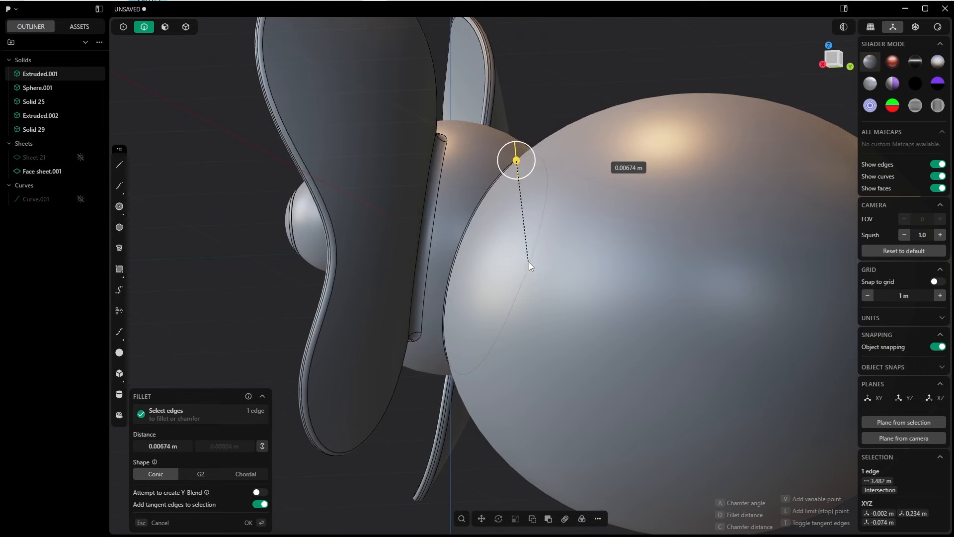
left_click(553, 279)
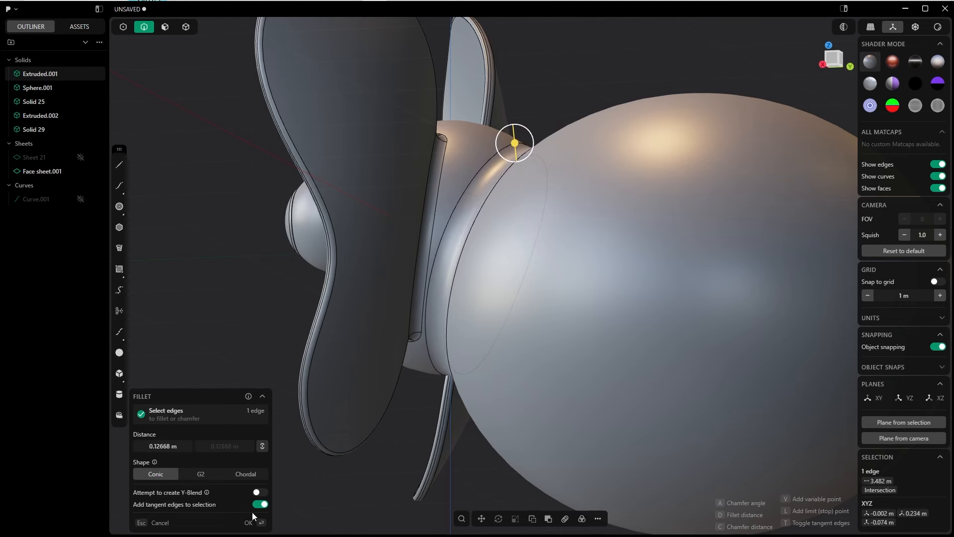
left_click(251, 519)
middle_click_drag(517, 299, 553, 312)
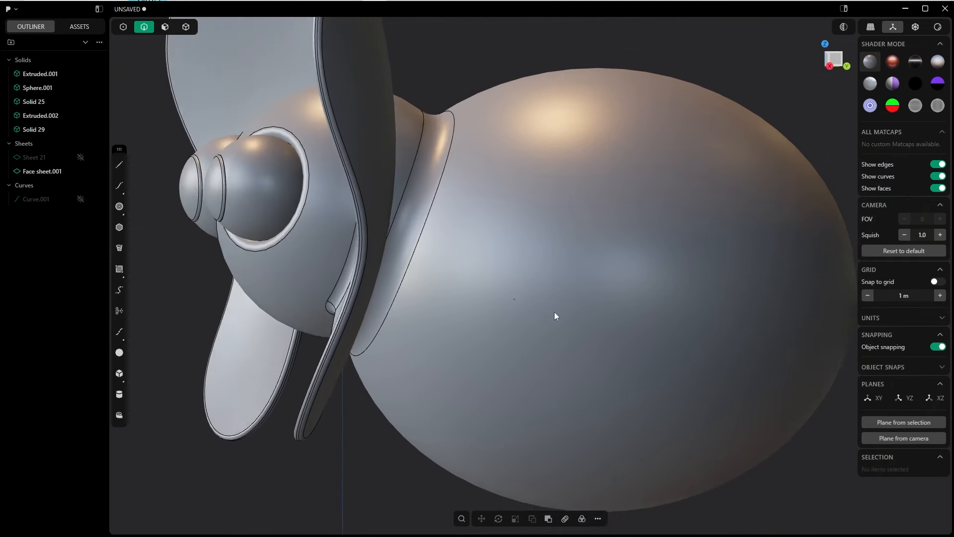
scroll(551, 307, "down", 3)
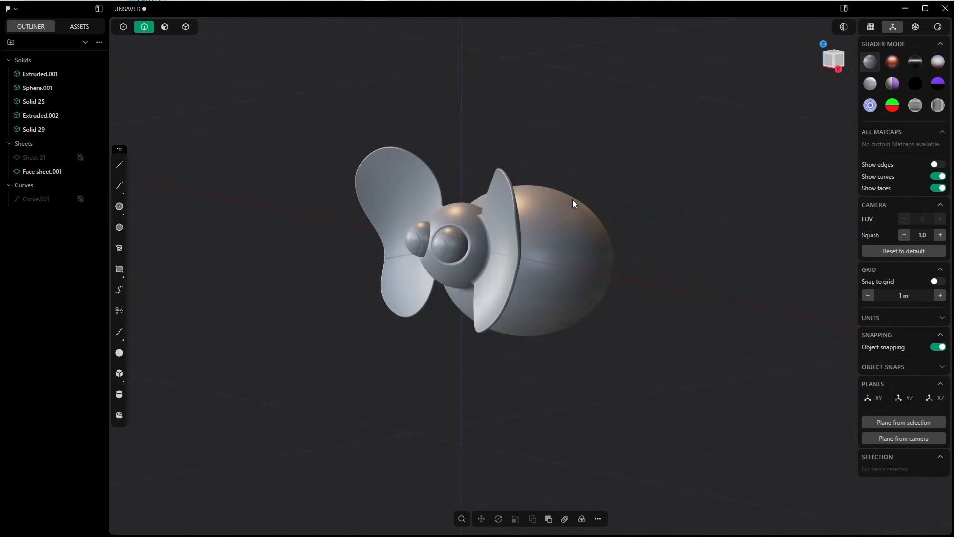
middle_click_drag(573, 199, 556, 221)
scroll(553, 278, "up", 5)
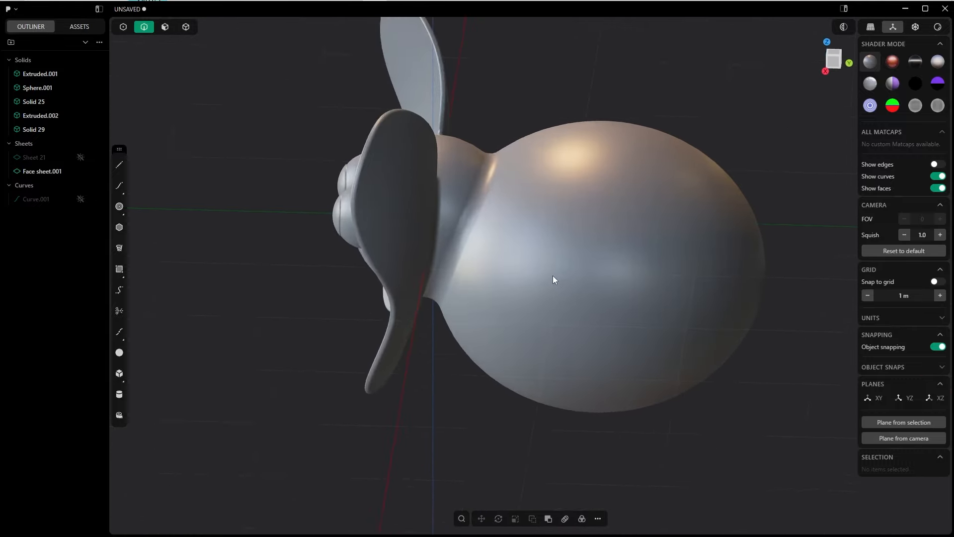
middle_click_drag(553, 276, 655, 251)
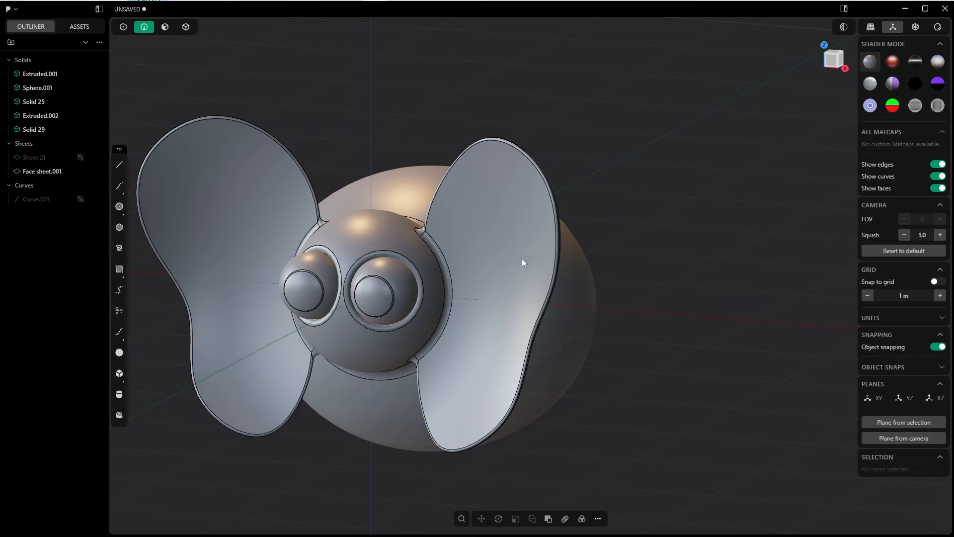
Draw a straight line about 1.7 m long down the Z axis above the model on the YZ plane.
key("KP_1")
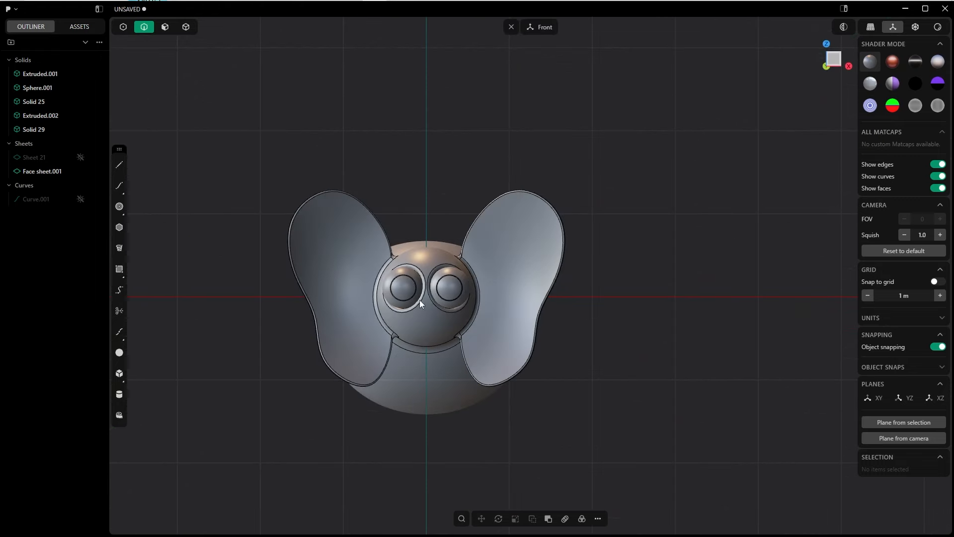
key("KP_3")
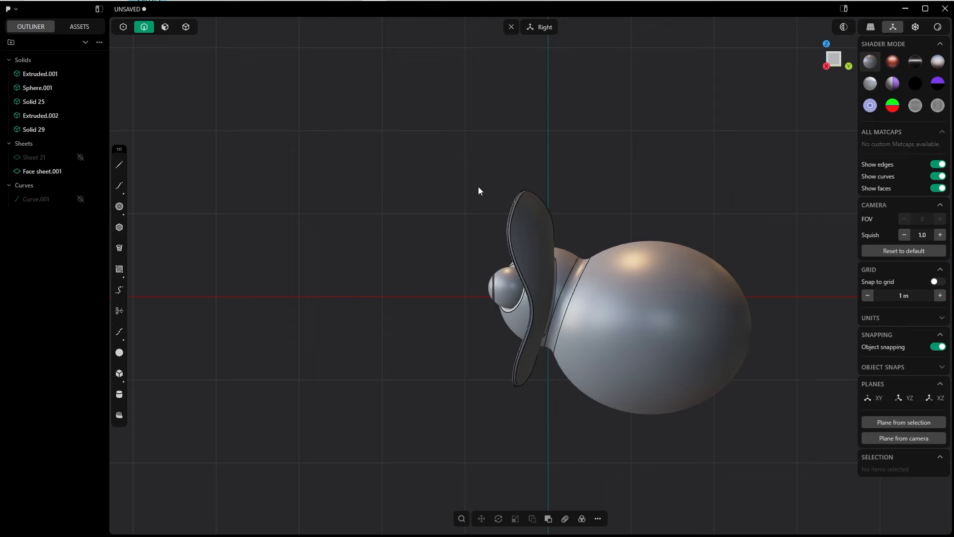
left_click(119, 166)
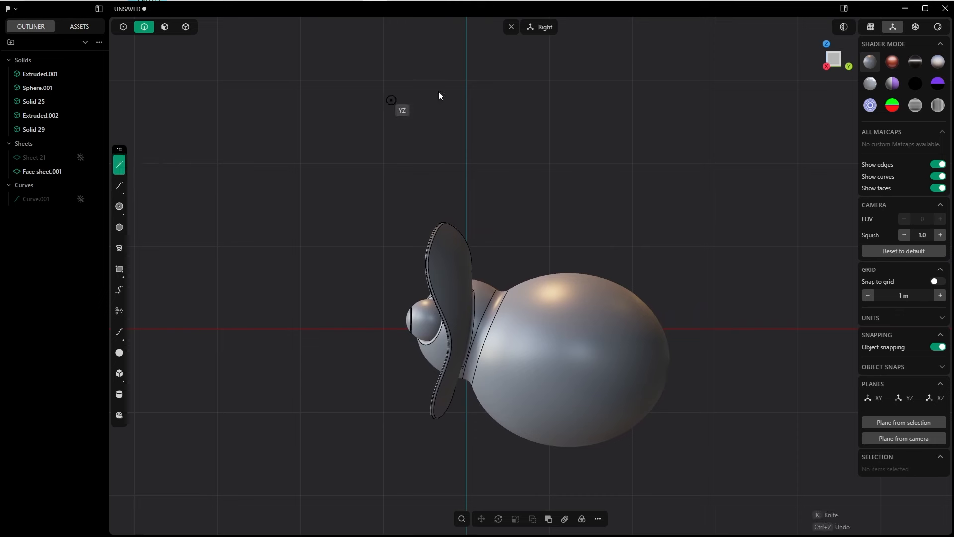
left_click(466, 49)
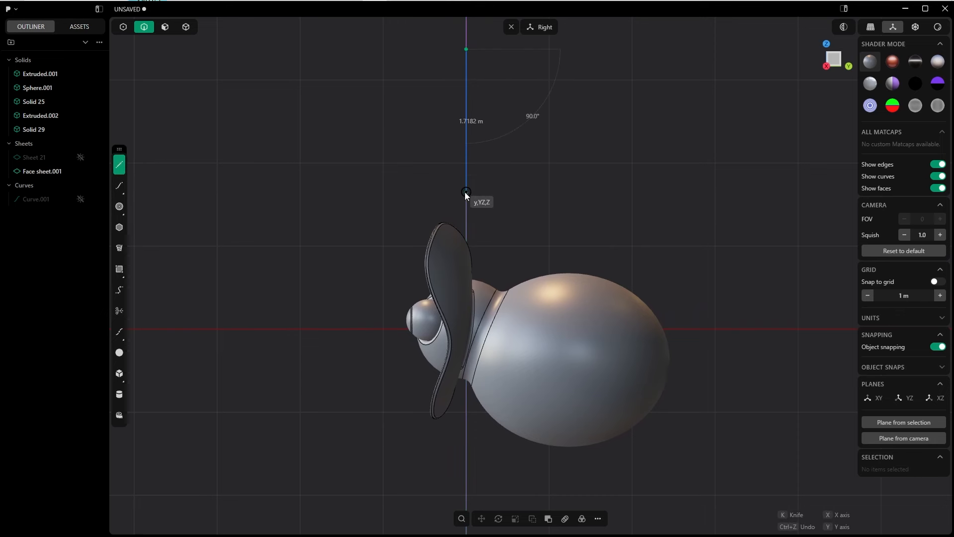
left_click(467, 187)
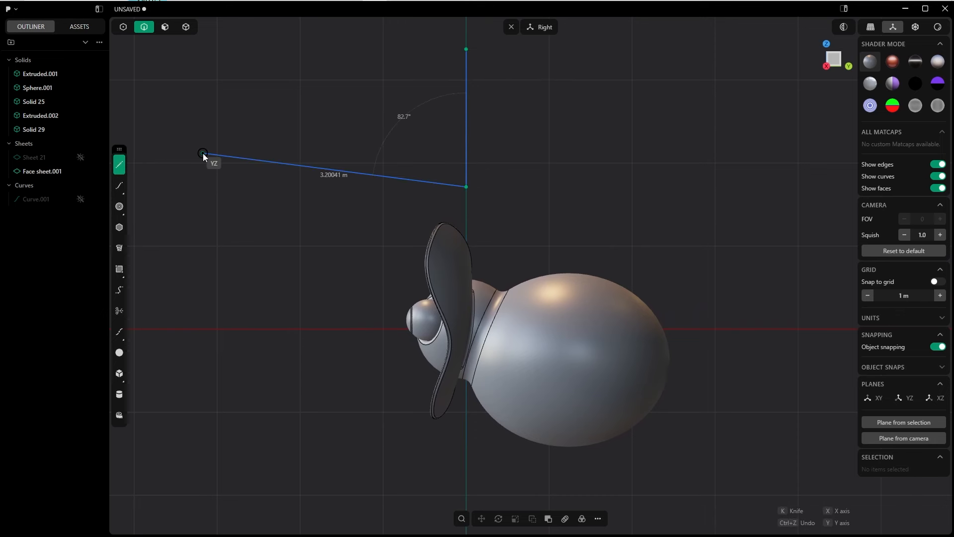
right_click(202, 153)
Move the line's lower endpoint forward along Y so the line slants, about 2.06 m long.
key("Tab")
left_click_drag(425, 157, 393, 191)
key("g")
key("Tab")
left_click(453, 148)
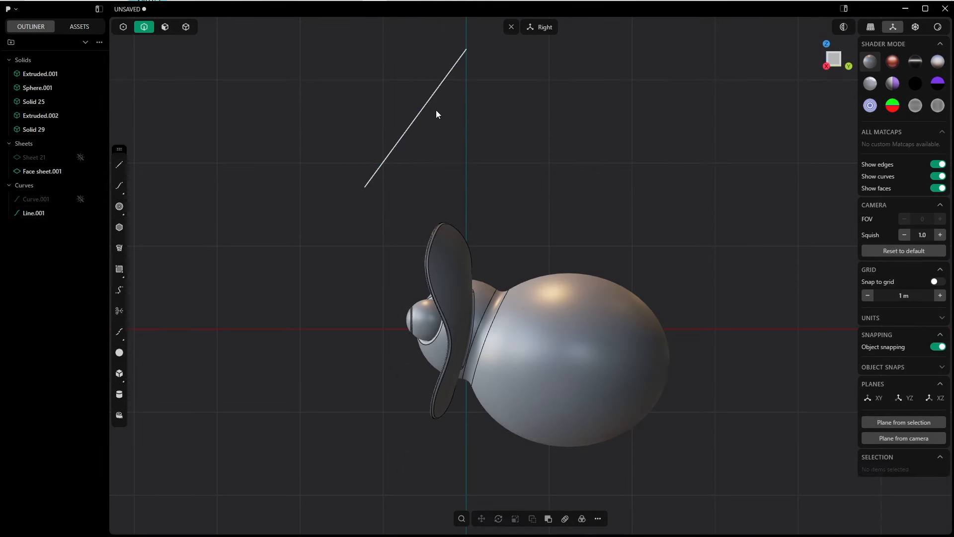
Insert a middle control point in the slanted line and move it 0.455 m in Y and -0.401 m in Z to bend it.
left_click(426, 116)
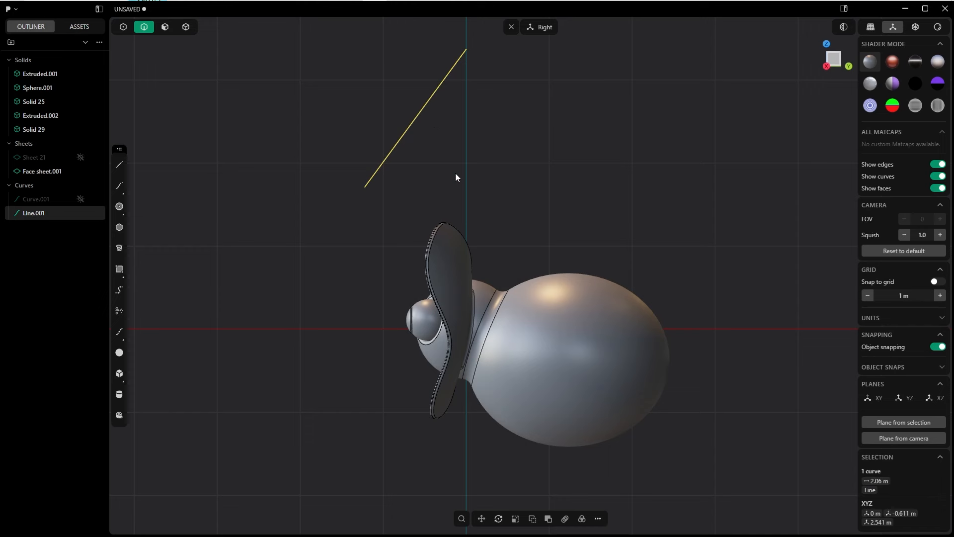
key("plus")
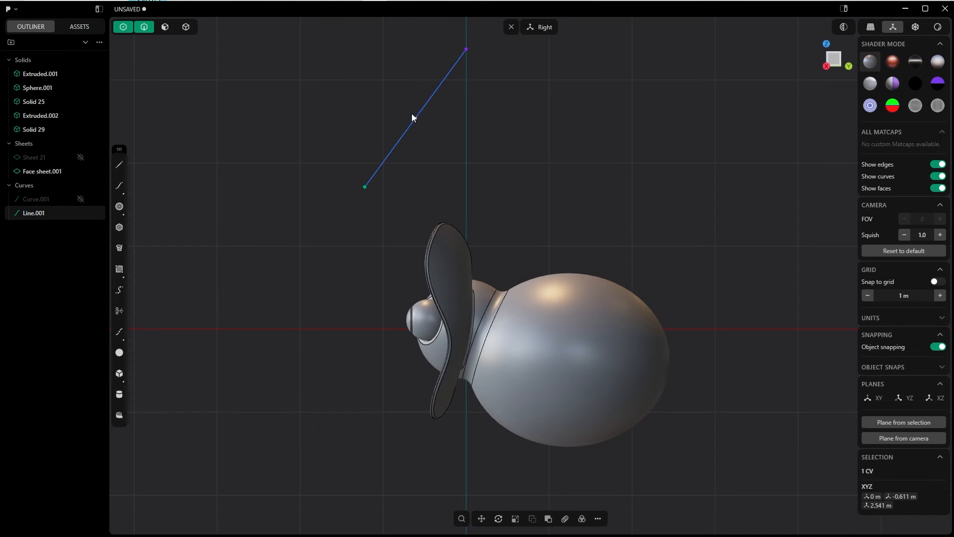
key("g")
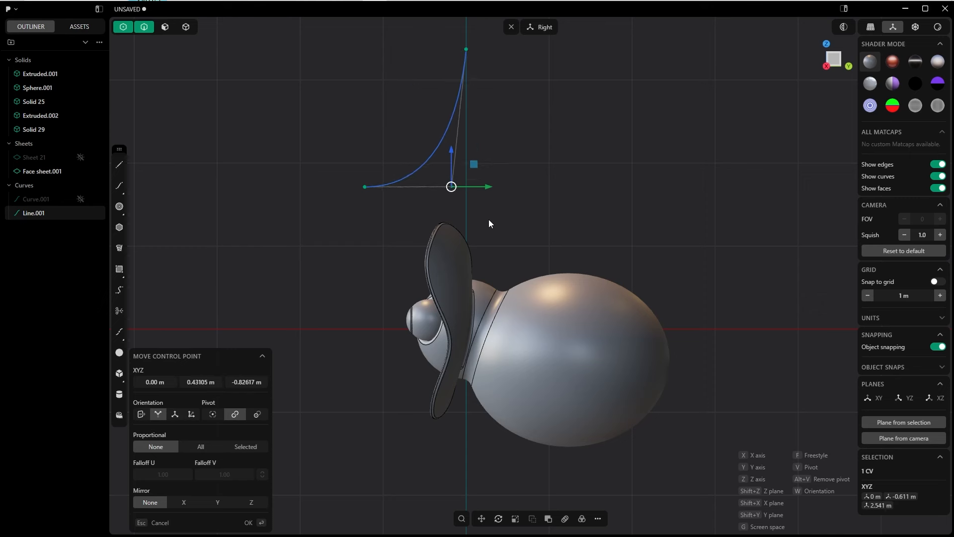
left_click(494, 184)
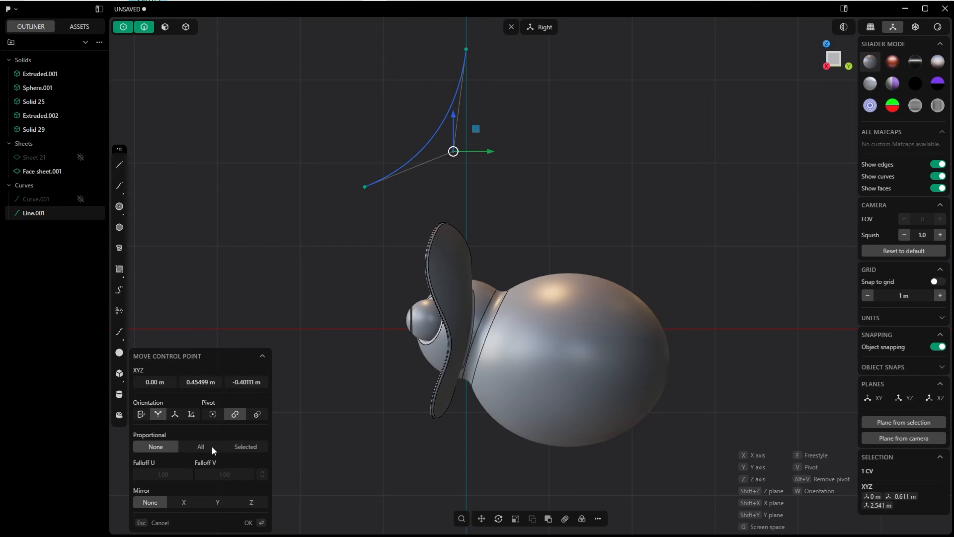
left_click(254, 523)
Draw a four-point control point curve about 2.92 m long on the YZ plane behind the bent line, ending on the Z axis.
left_click(119, 185)
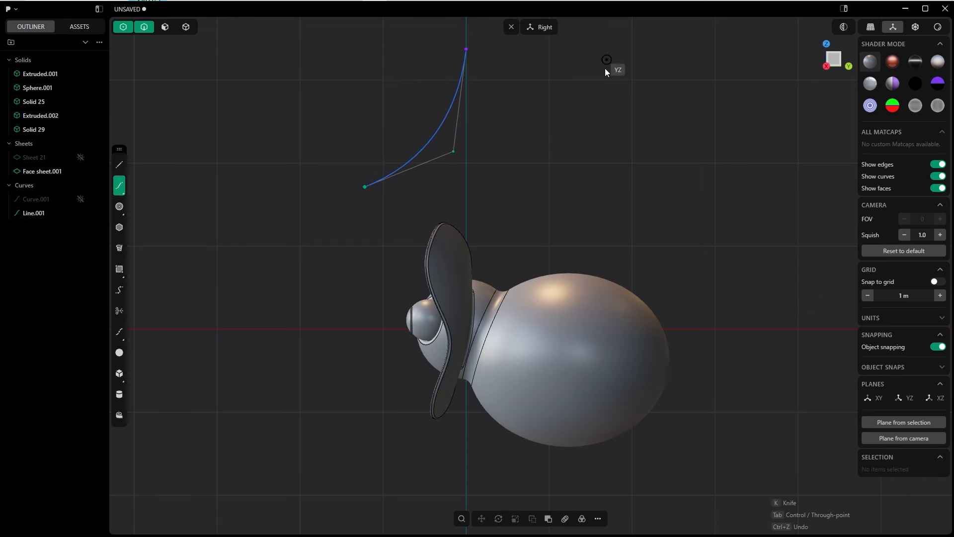
left_click(605, 60)
left_click(527, 227)
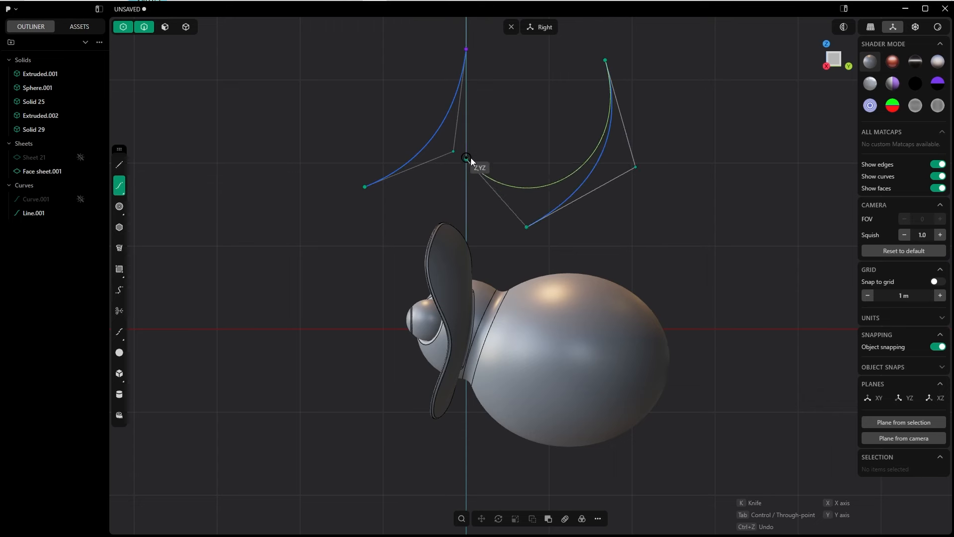
left_click(466, 190)
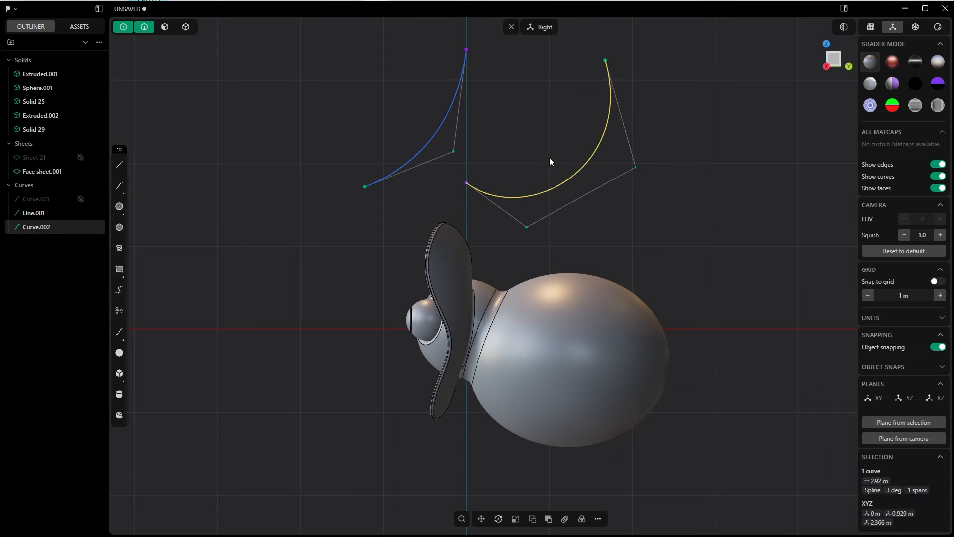
key("Escape")
Draw another four-point curve about 2.67 m long on the YZ plane above the rear of the body.
left_click(120, 188)
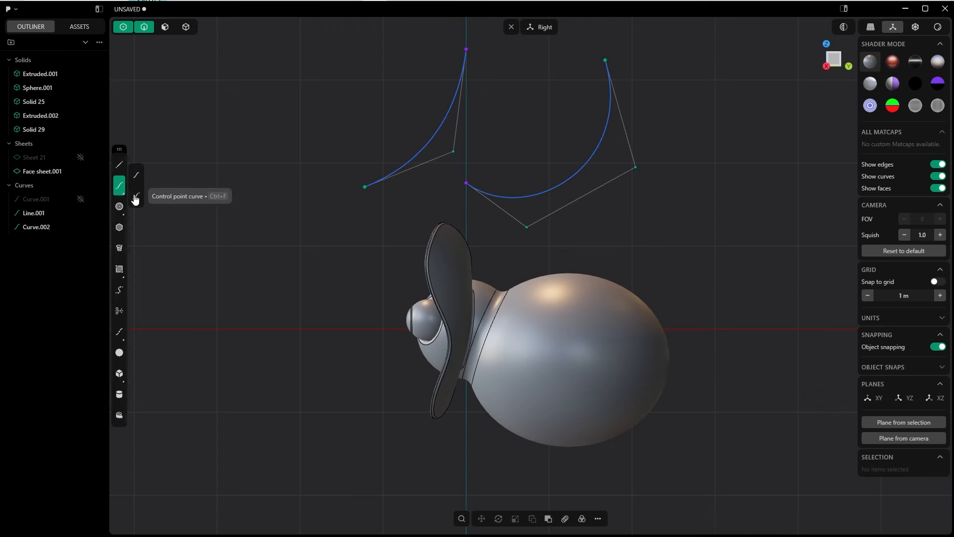
left_click(137, 176)
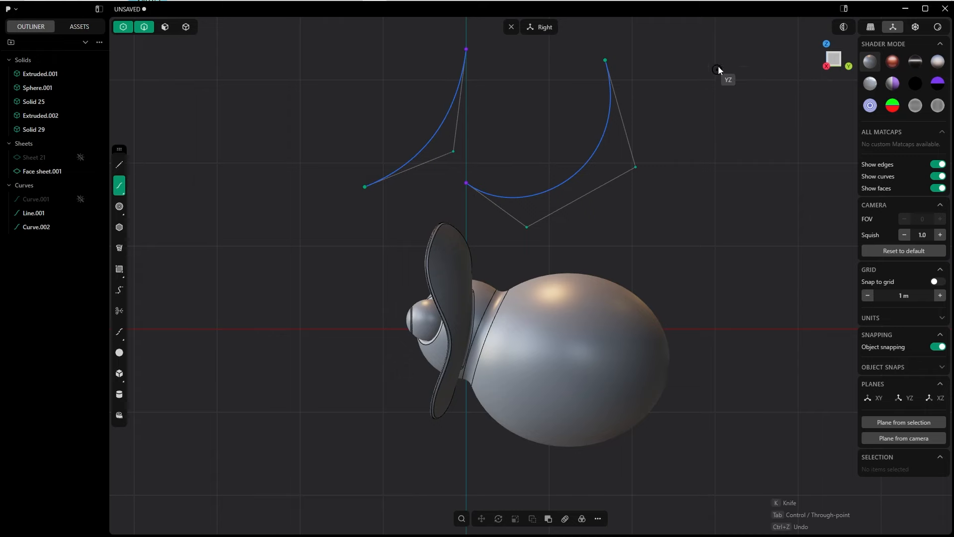
left_click(721, 65)
left_click(760, 151)
left_click(729, 202)
left_click(629, 217)
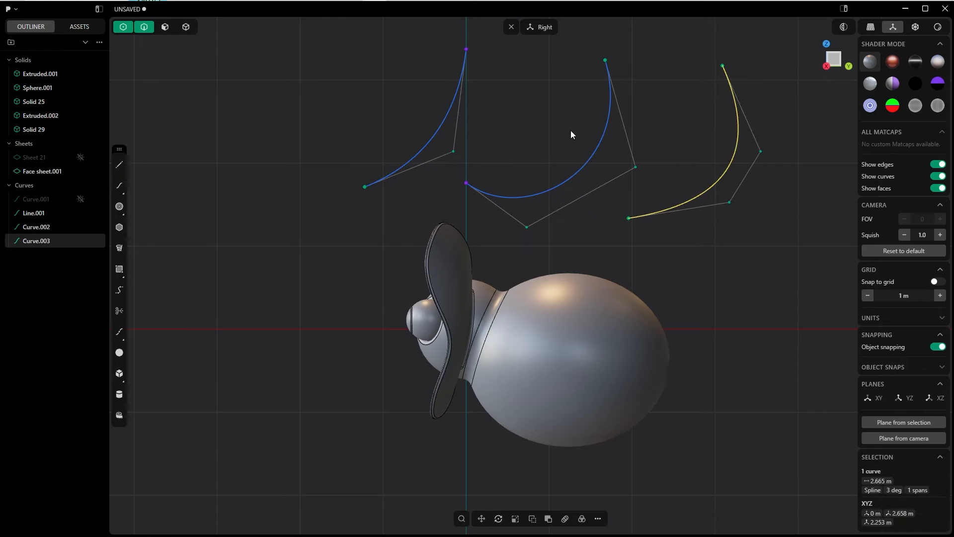
Delete the two extra four-point curves, keeping only the bent line above the model.
middle_click_drag(573, 173, 366, 126)
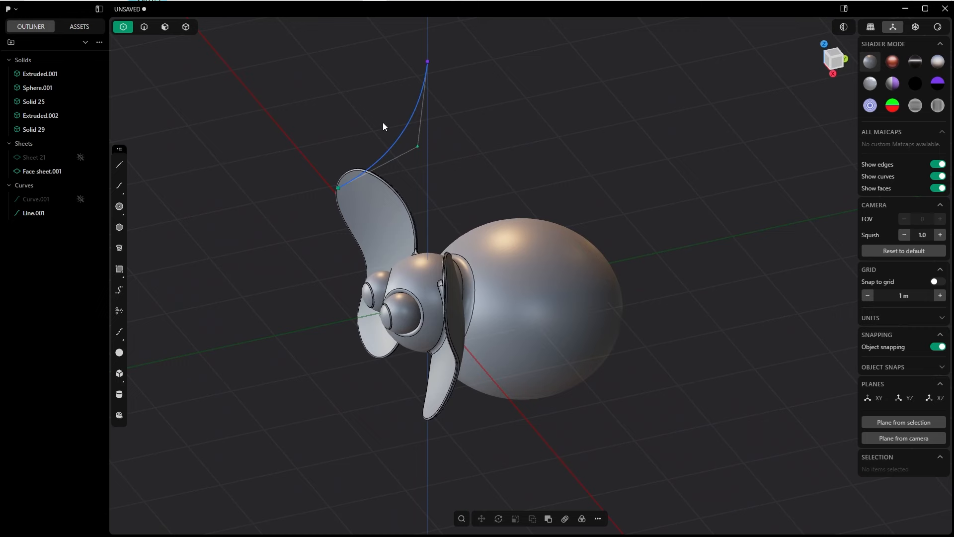
scroll(464, 194, "up", 5)
middle_click_drag(419, 162, 480, 182, "shift")
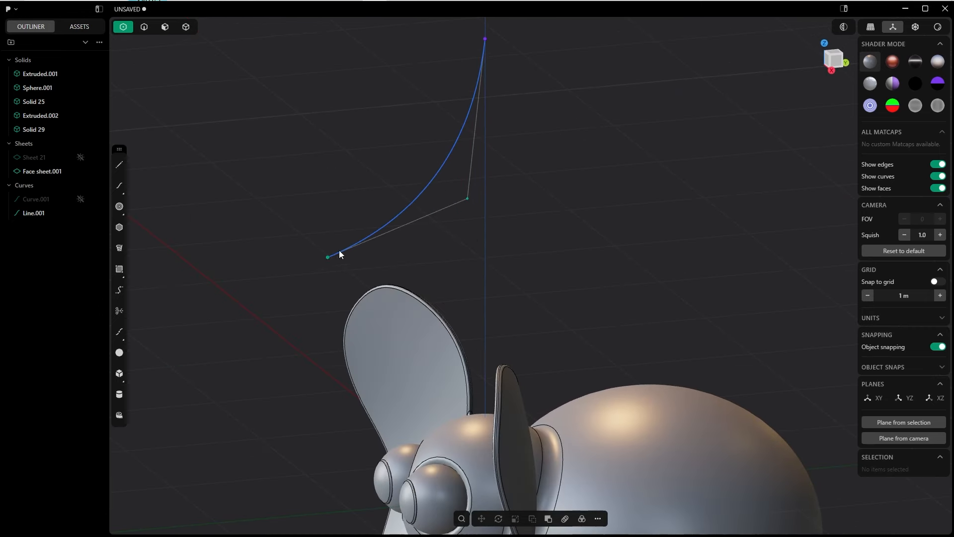
Draw a circle of about 0.23 m radius centred on the bent line's lower end, perpendicular to the curve.
middle_click_drag(328, 246, 357, 294)
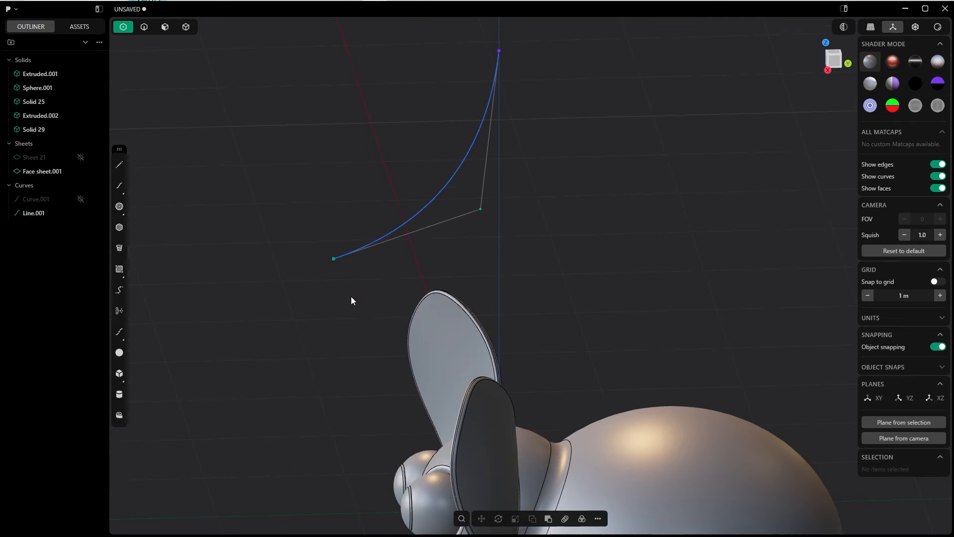
key("c")
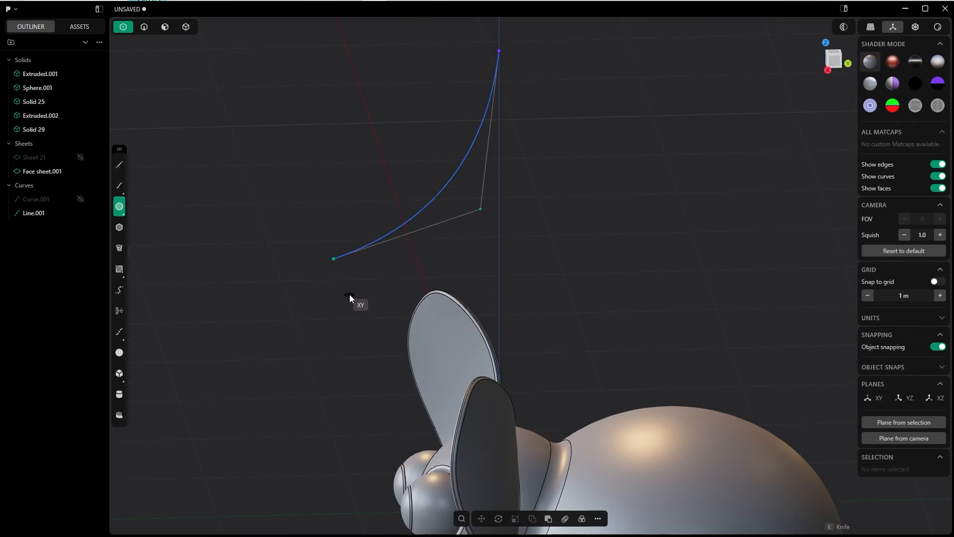
left_click(334, 258)
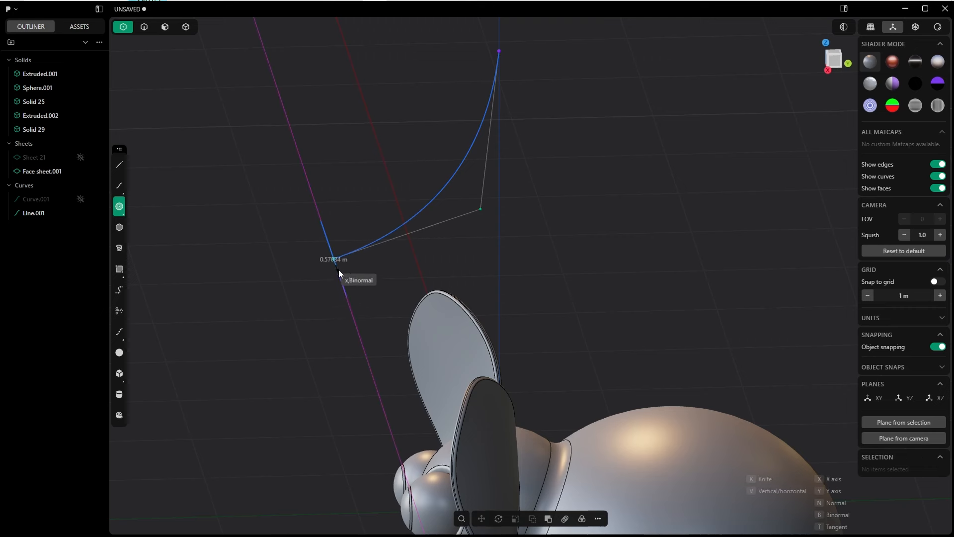
left_click(339, 268)
middle_click_drag(342, 295, 362, 274)
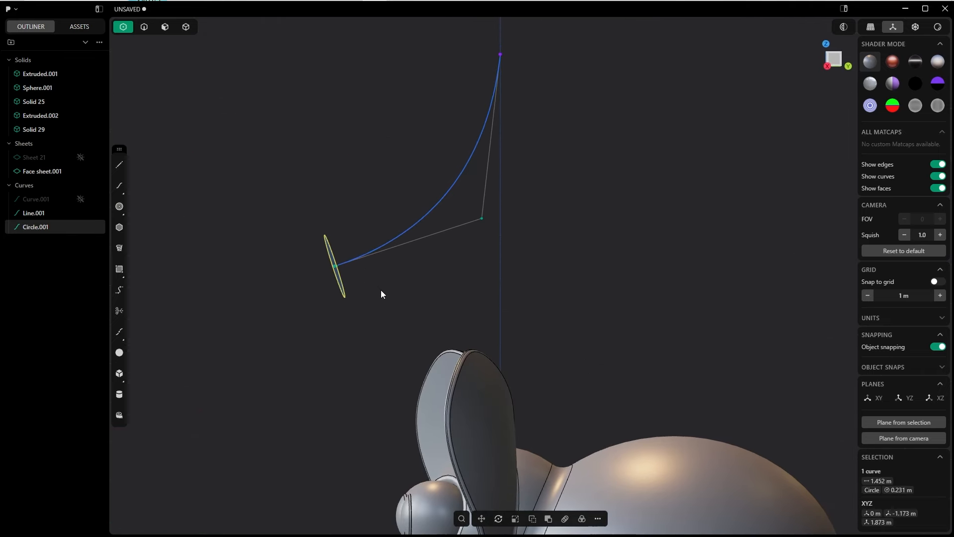
Scale the circle down uniformly by about 0.8, to a radius of about 0.185 m.
key("s")
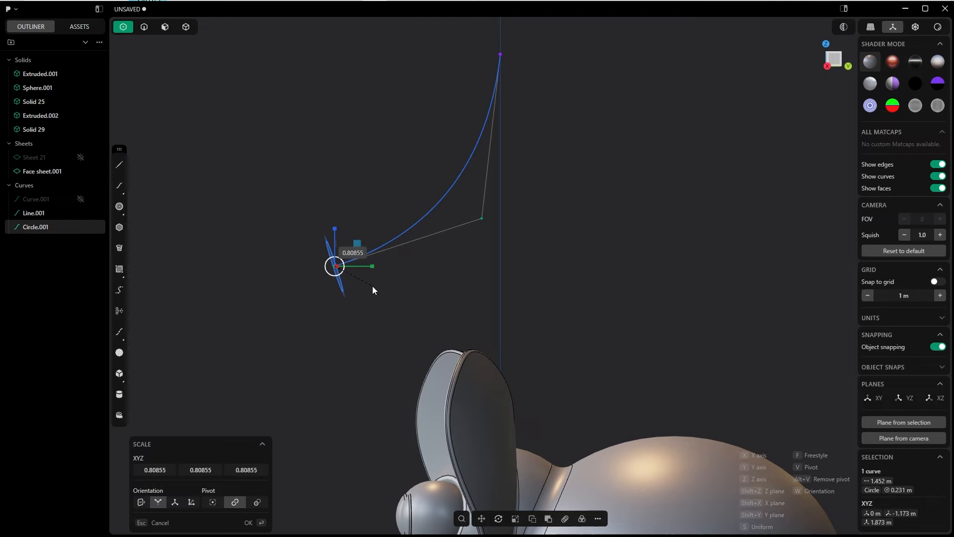
left_click(372, 287)
left_click(265, 520)
middle_click_drag(450, 181, 477, 219)
middle_click_drag(347, 255, 370, 234)
scroll(368, 230, "down", 4)
middle_click_drag(366, 192, 325, 237, "shift")
Array the circle along the bent line with Curve Array, using 10 copies, a scale of 2 and Normal alignment.
key("Tab")
left_click(374, 257)
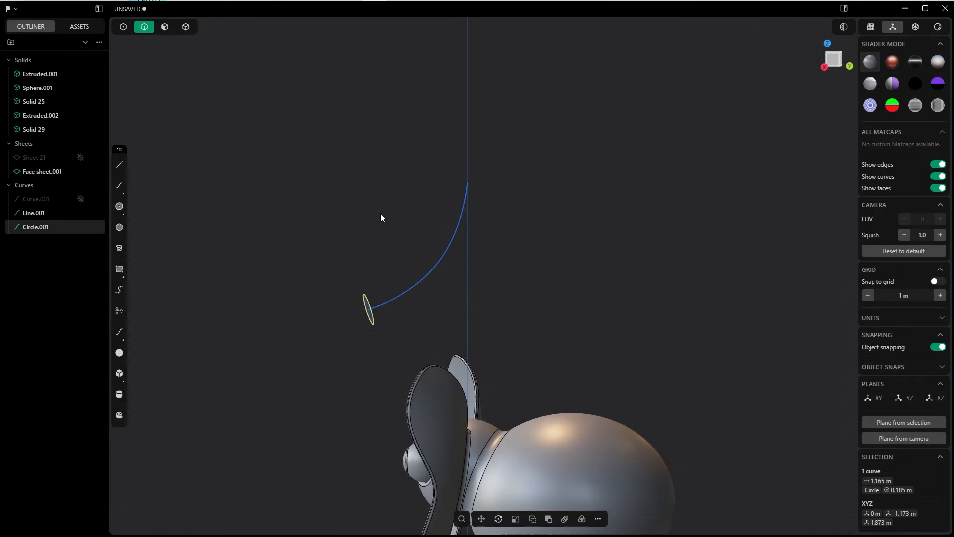
type("farra")
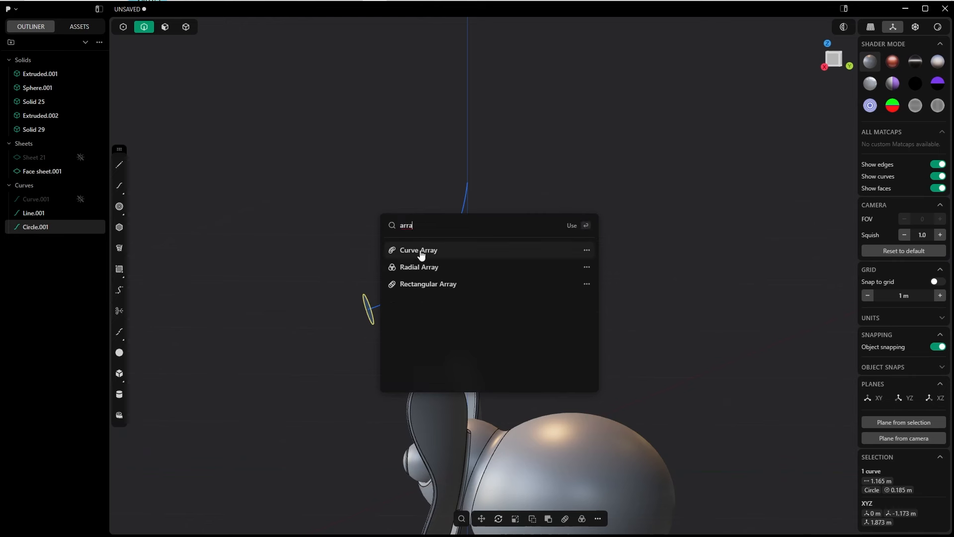
left_click(420, 252)
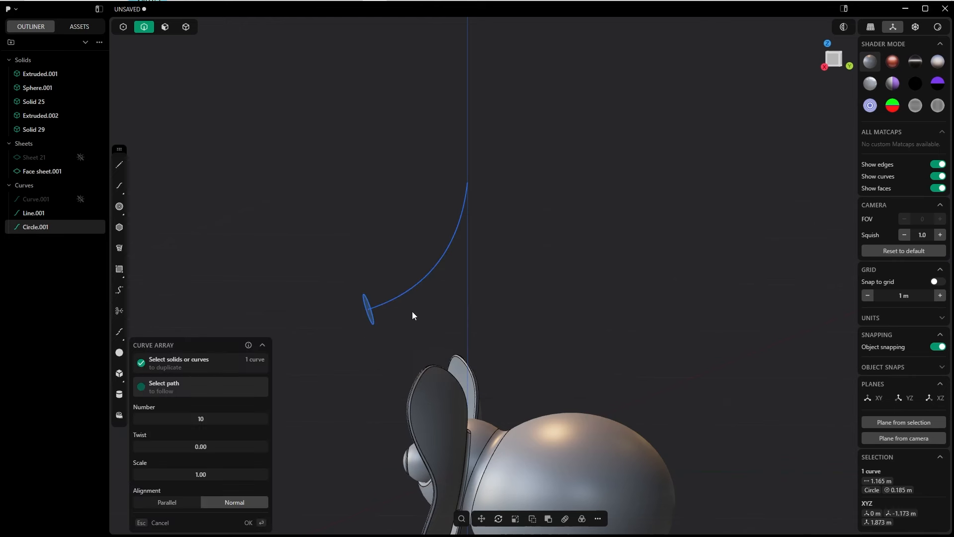
left_click(407, 294)
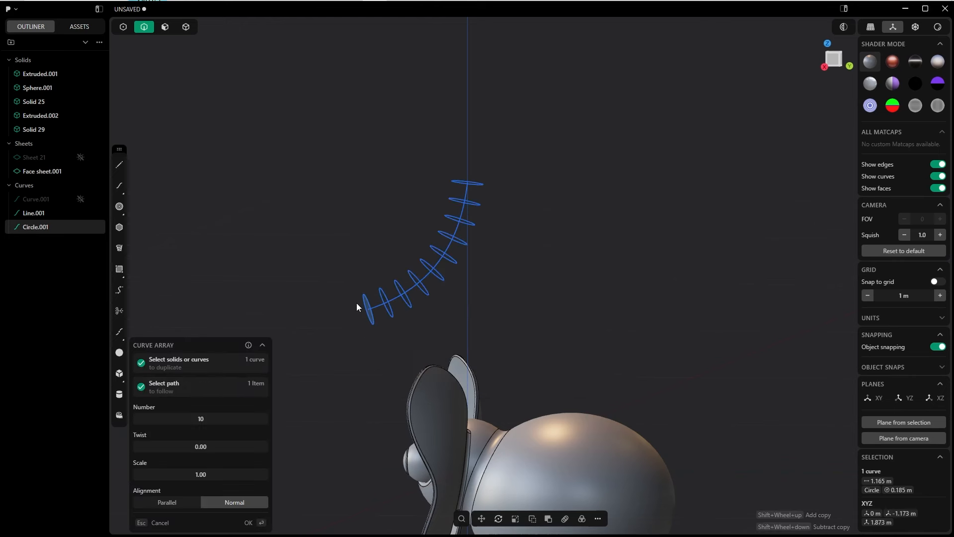
middle_click_drag(389, 253, 422, 256)
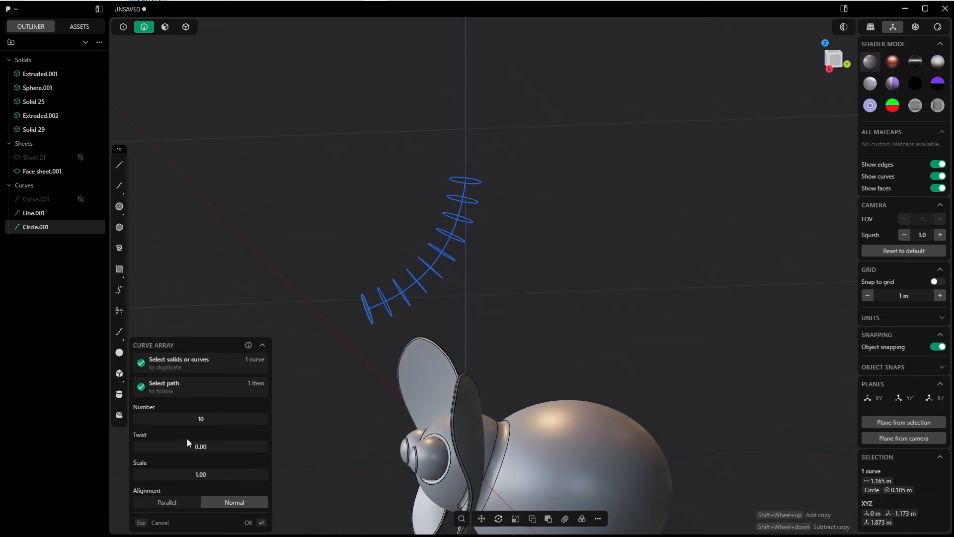
left_click(201, 474)
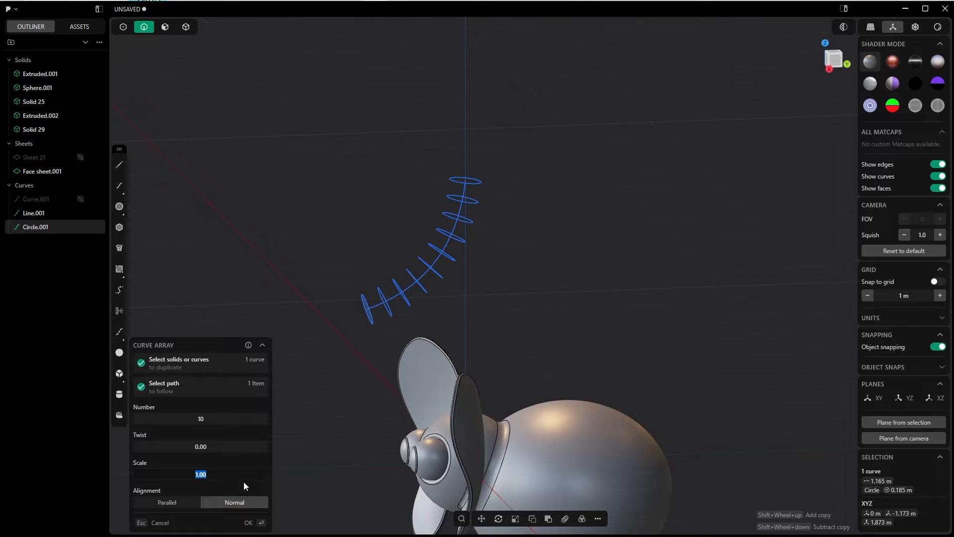
type("2")
key("Return")
middle_click_drag(433, 198, 501, 207)
key("Return")
Select all ten arrayed circles and start a Pipe on them with a section size of about 0.115 m.
left_click(521, 164)
left_click(487, 181)
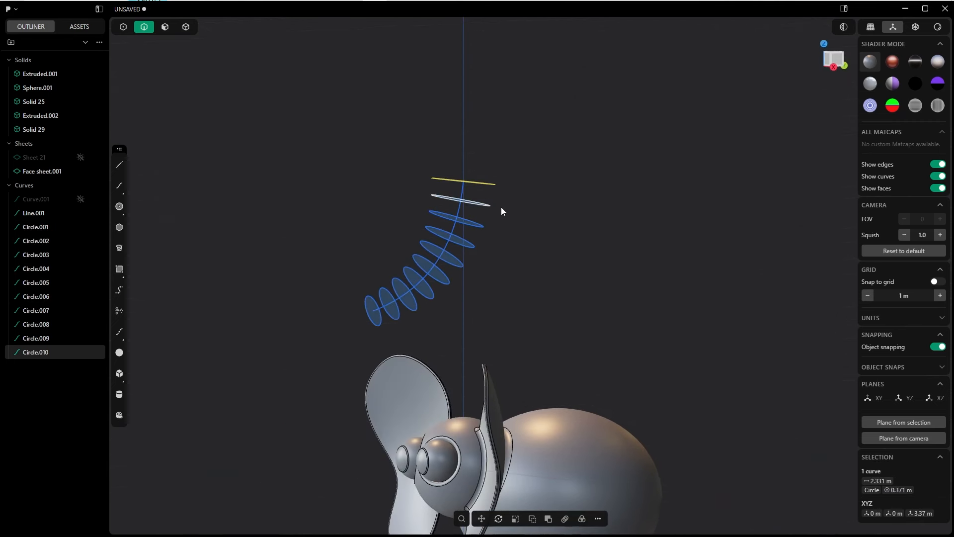
left_click_drag(516, 200, 472, 233, "shift")
left_click(195, 308)
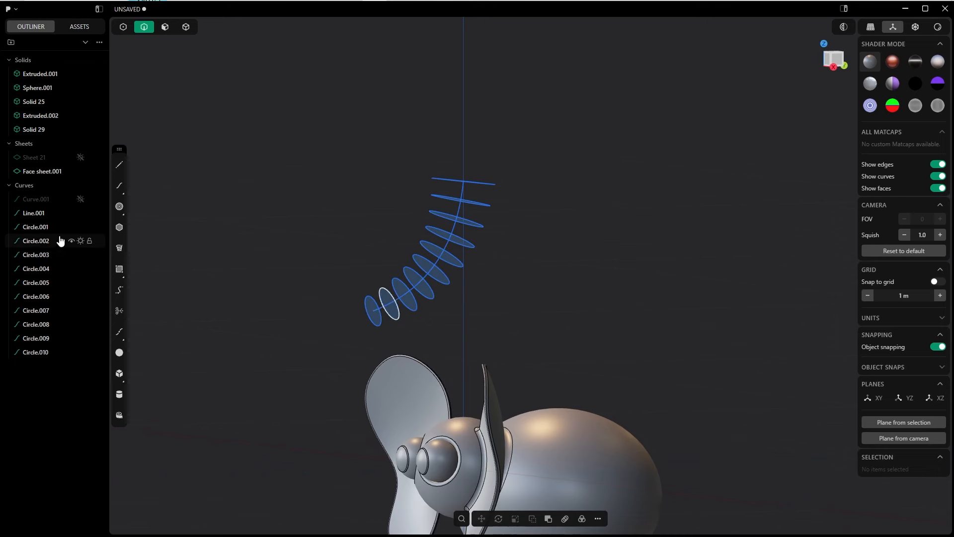
left_click(55, 228)
left_click(41, 351, "shift")
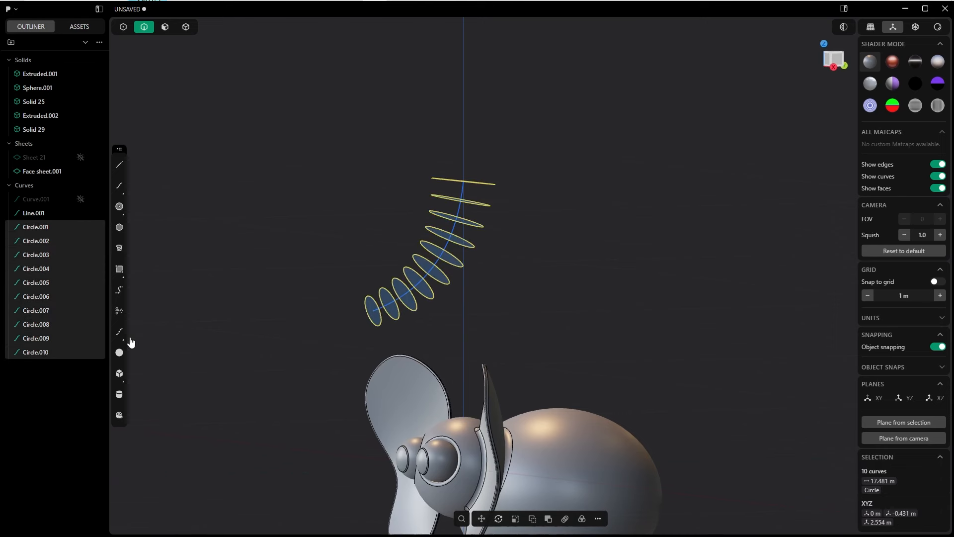
middle_click_drag(416, 217, 341, 183)
key("p")
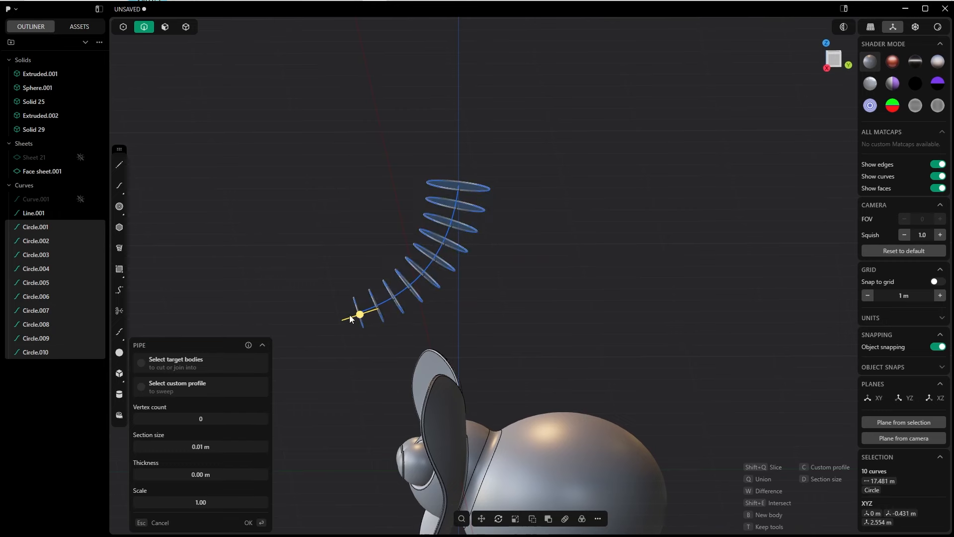
left_click_drag(361, 318, 369, 312)
middle_click_drag(355, 263, 338, 254)
middle_click_drag(450, 235, 415, 204)
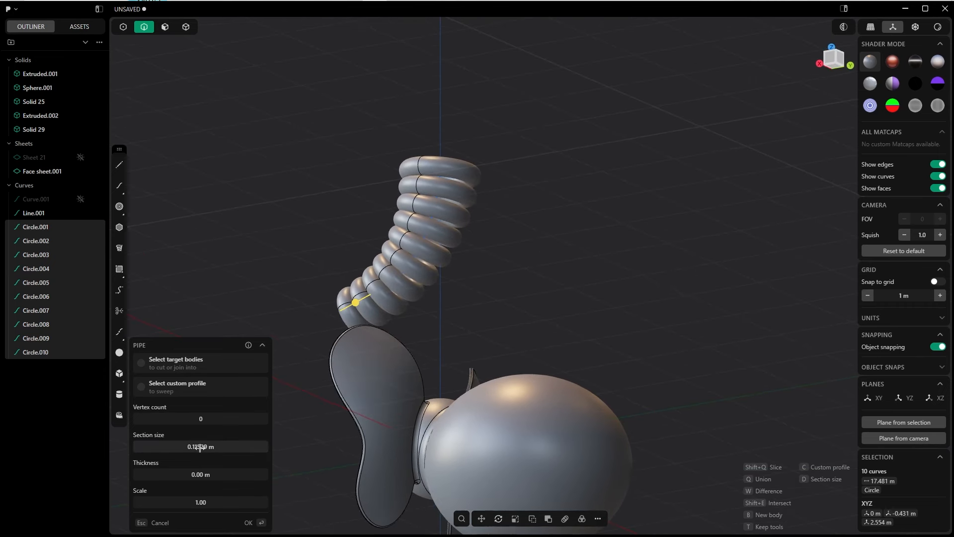
Set the pipes' section size to 0.13 m.
left_click(244, 448)
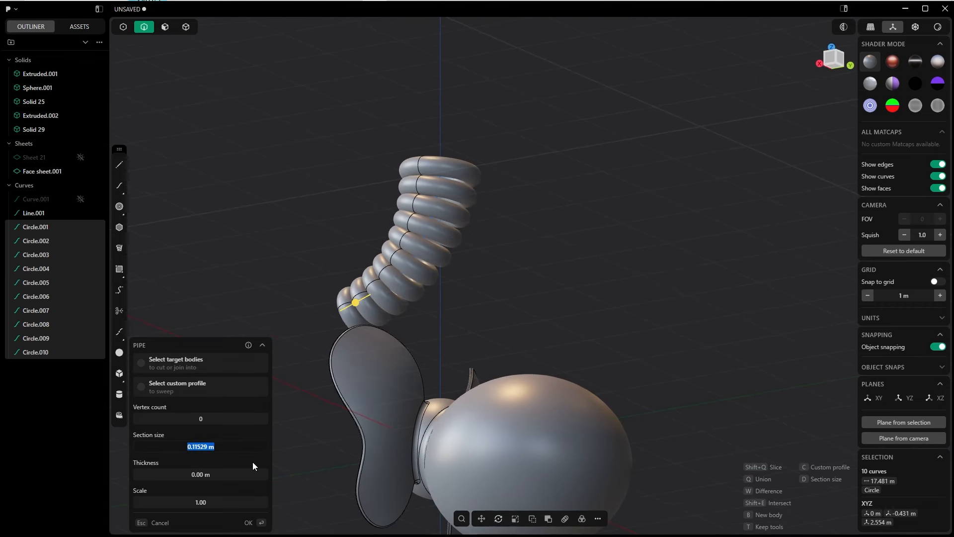
type("0.13")
key("Tab")
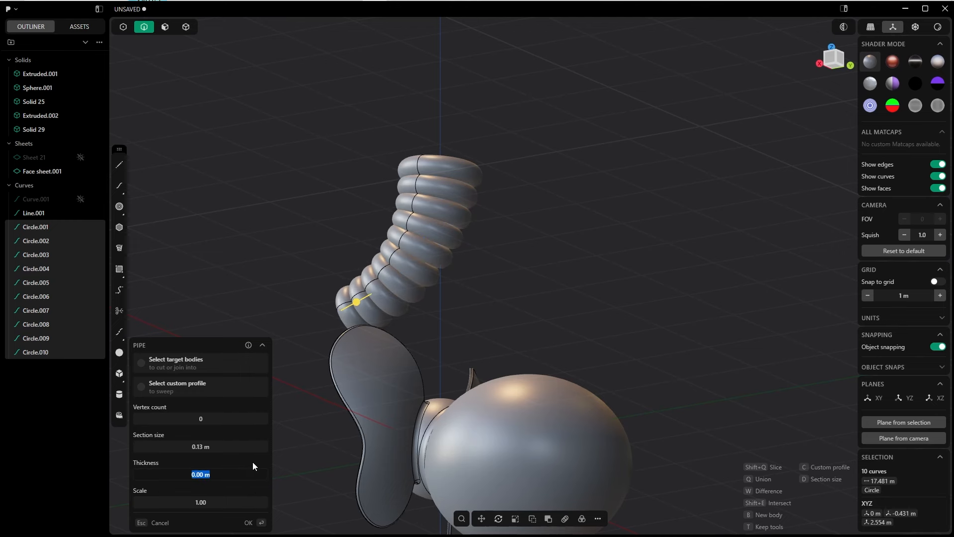
middle_click_drag(509, 152, 479, 172)
Set the pipes' section size to 0.15 m and create the ten rings.
left_click(202, 446)
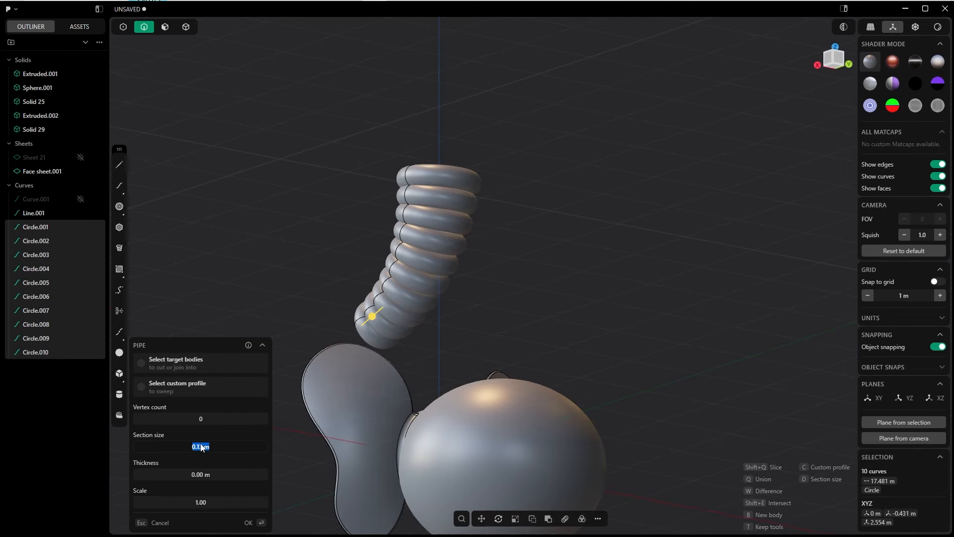
type("0.15")
key("Tab")
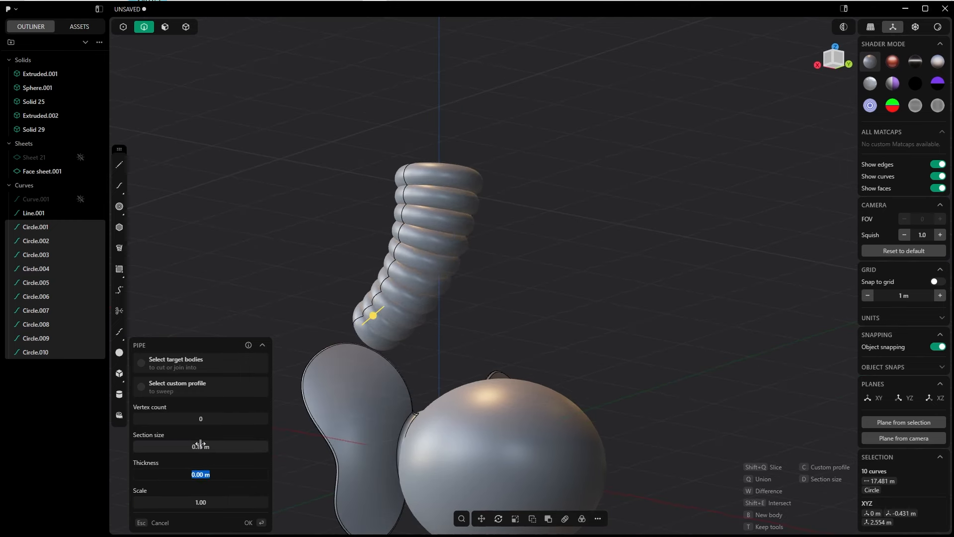
middle_click_drag(393, 198, 421, 221)
scroll(422, 222, "up", 5)
scroll(457, 278, "down", 5)
middle_click_drag(481, 213, 517, 285)
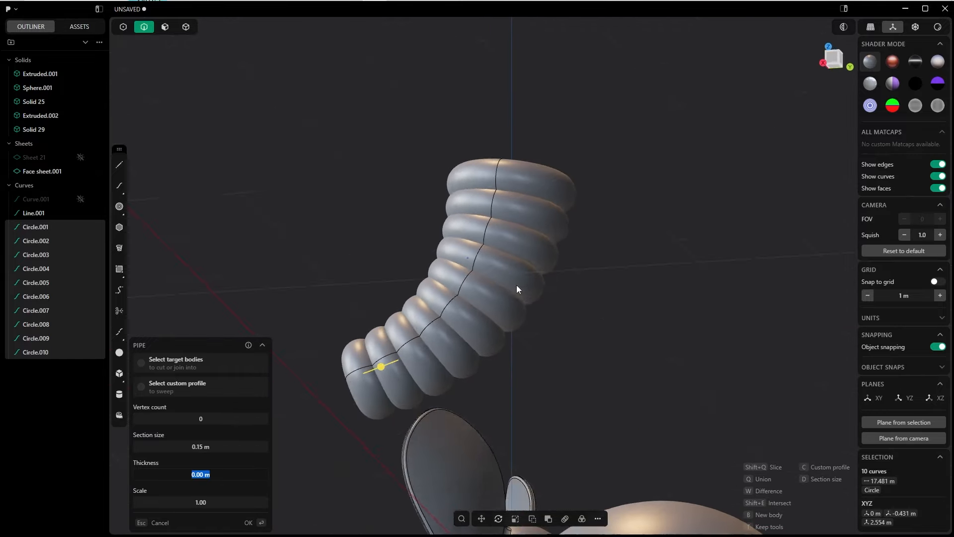
middle_click_drag(517, 284, 579, 312)
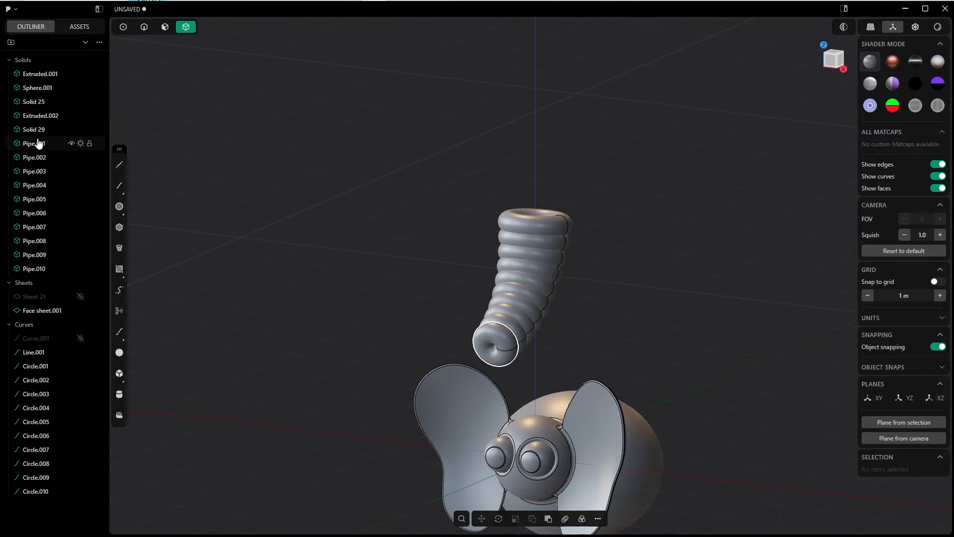
Select all ten pipe rings and scale them down uniformly by about 0.44.
left_click(39, 144)
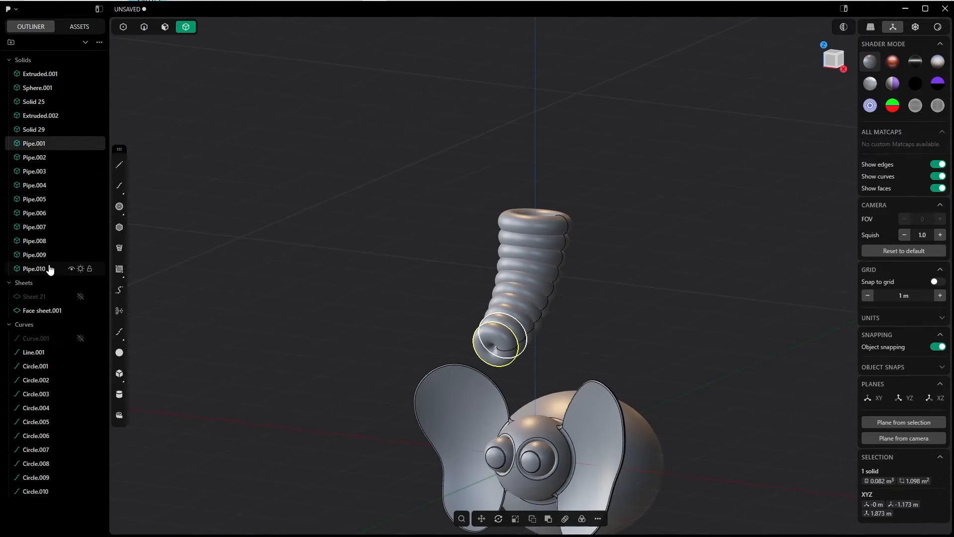
left_click(45, 269, "shift")
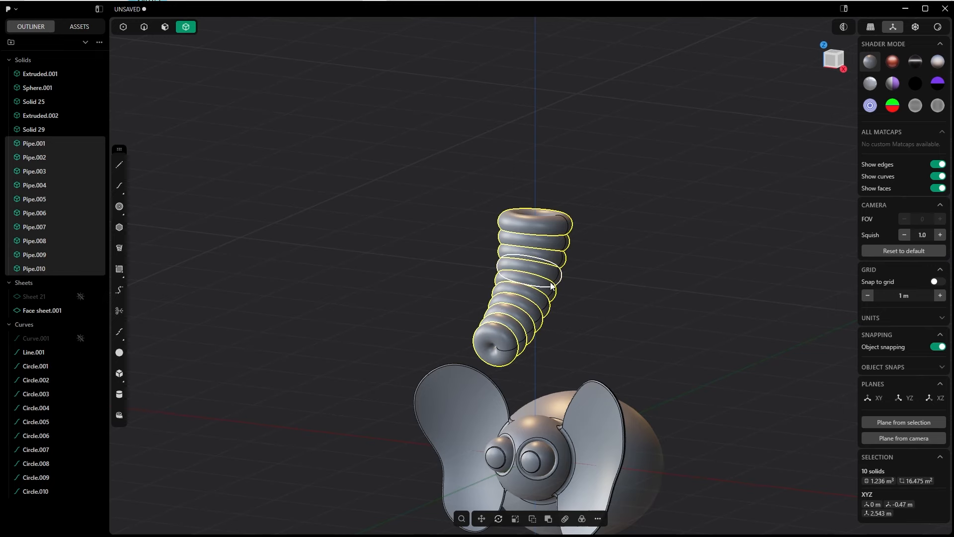
middle_click_drag(524, 313, 454, 290)
key("grave")
scroll(615, 258, "down", 4)
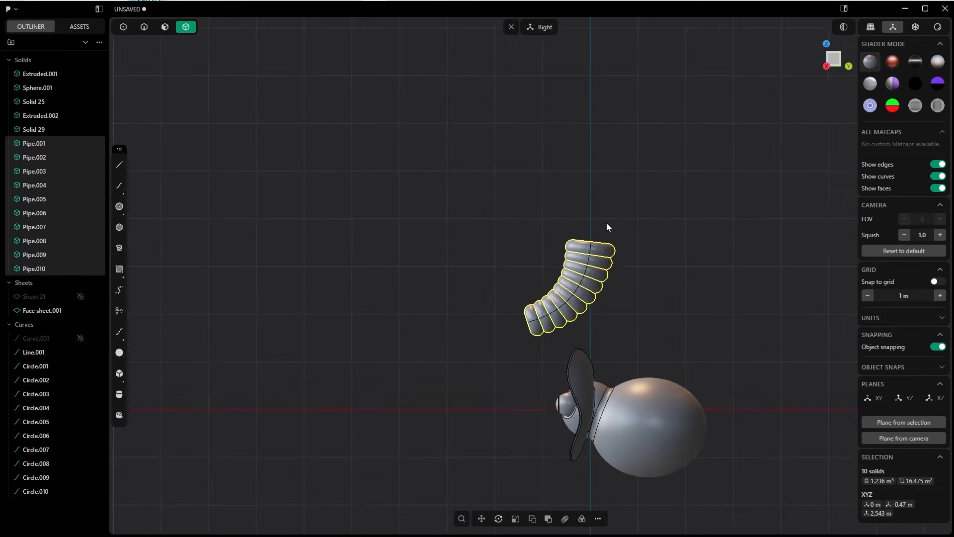
key("s")
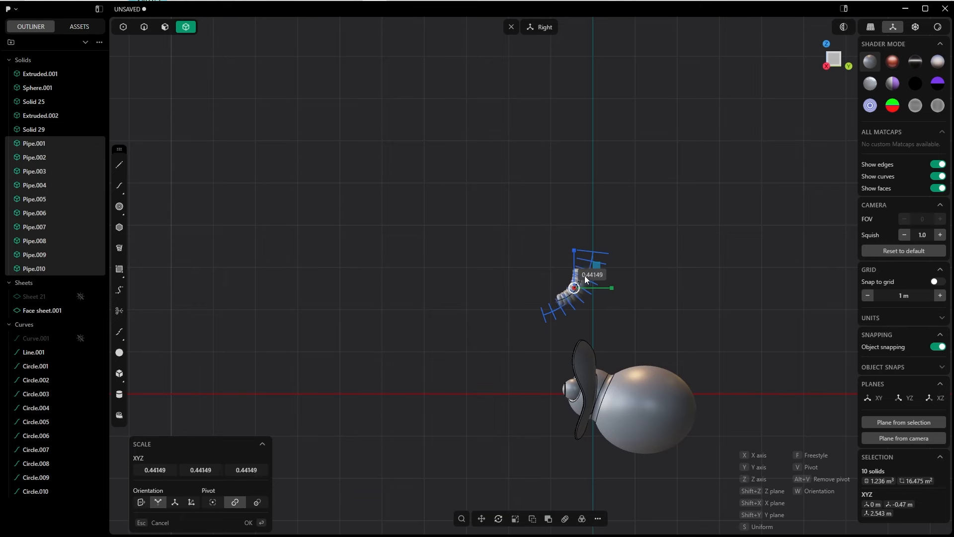
Move the rings about -0.895 m in Y and -3.158 m in Z, placing them in front of the head.
key("g")
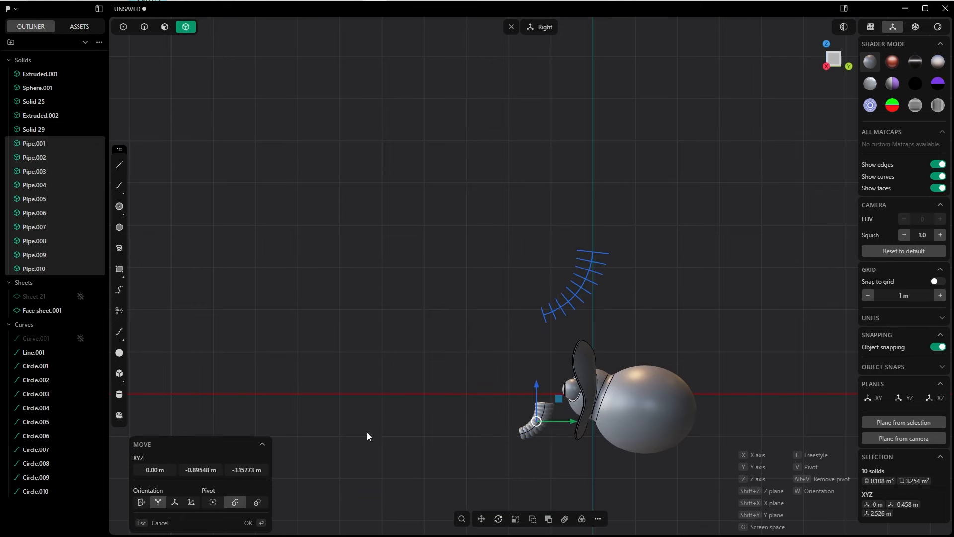
left_click(247, 522)
scroll(502, 348, "up", 6)
middle_click_drag(526, 350, 269, 19, "shift")
Rotate the rings about 45° in the side view and move them about 0.45 m in Y and 0.25 m in Z against the face.
key("r")
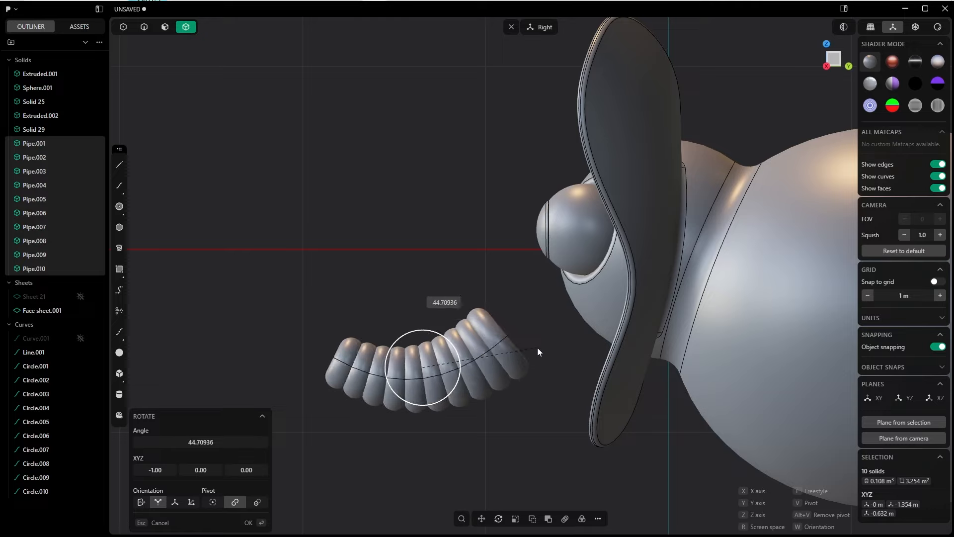
key("g")
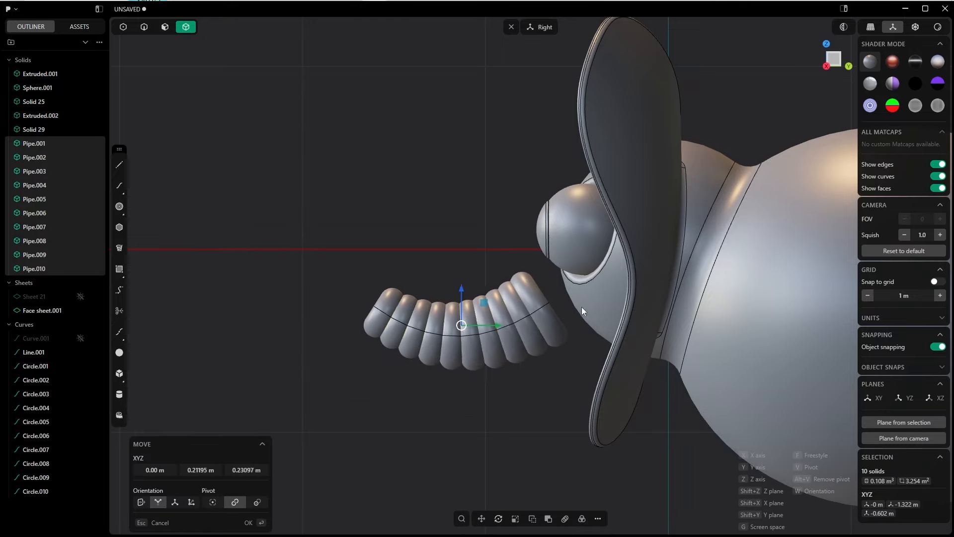
middle_click_drag(601, 309, 542, 287)
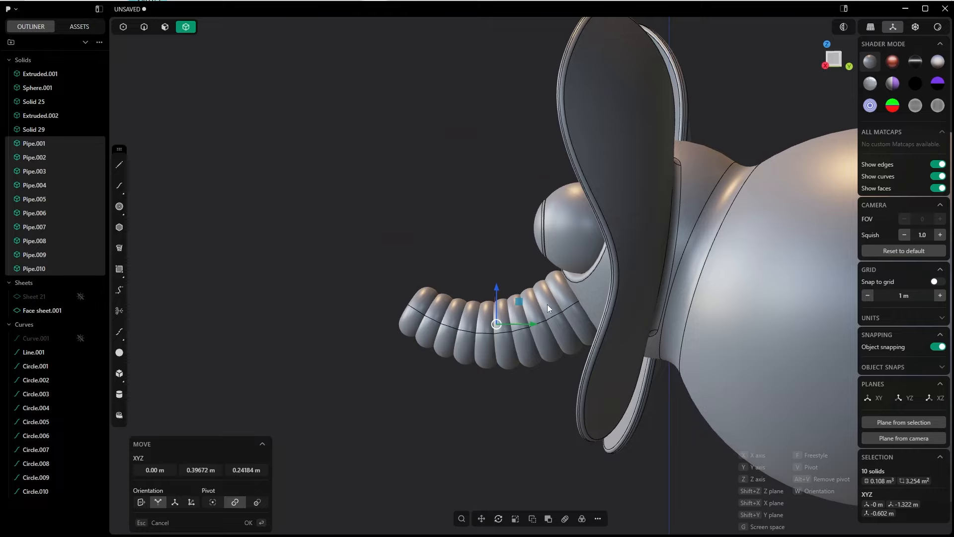
middle_click_drag(489, 306, 534, 321)
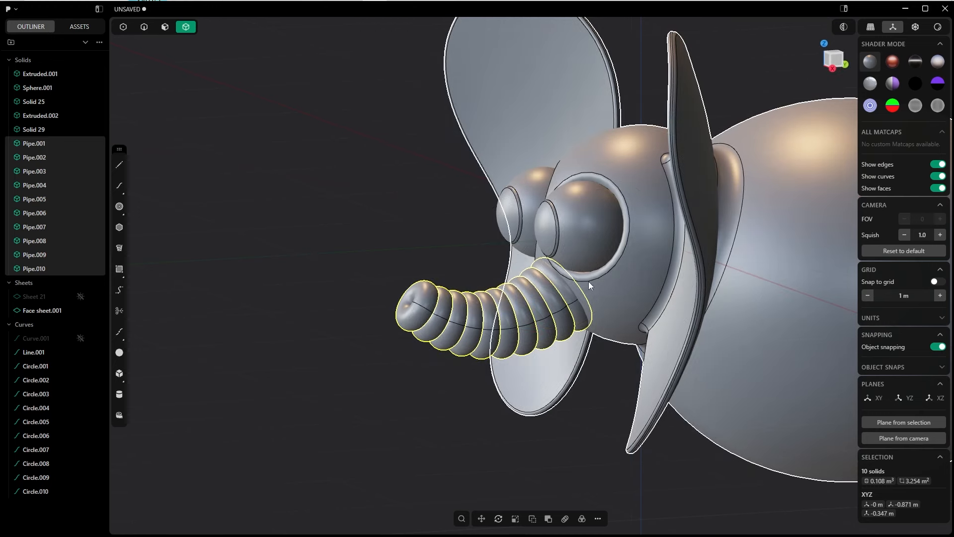
Join the ten rings into a single trunk solid with a Boolean union.
key("q")
left_click(149, 490)
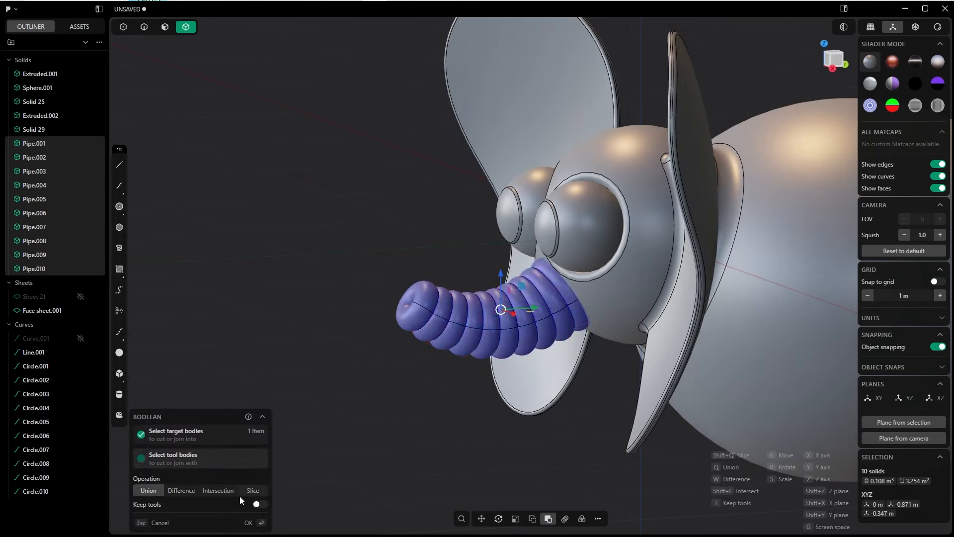
key("Return")
Select the trunk and move it in the side view so its base sits against the face.
middle_click_drag(403, 355, 504, 348)
left_click(578, 271, "shift")
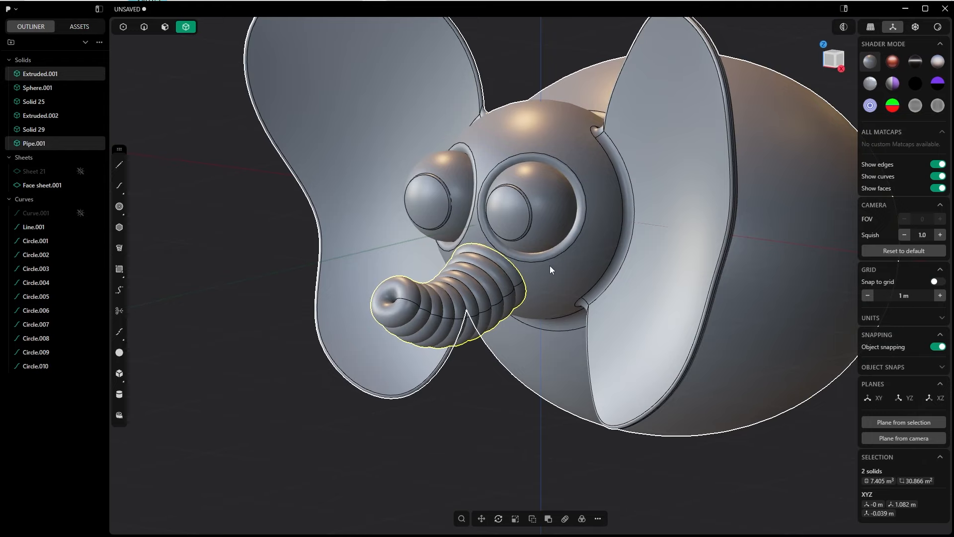
middle_click_drag(550, 273, 558, 326)
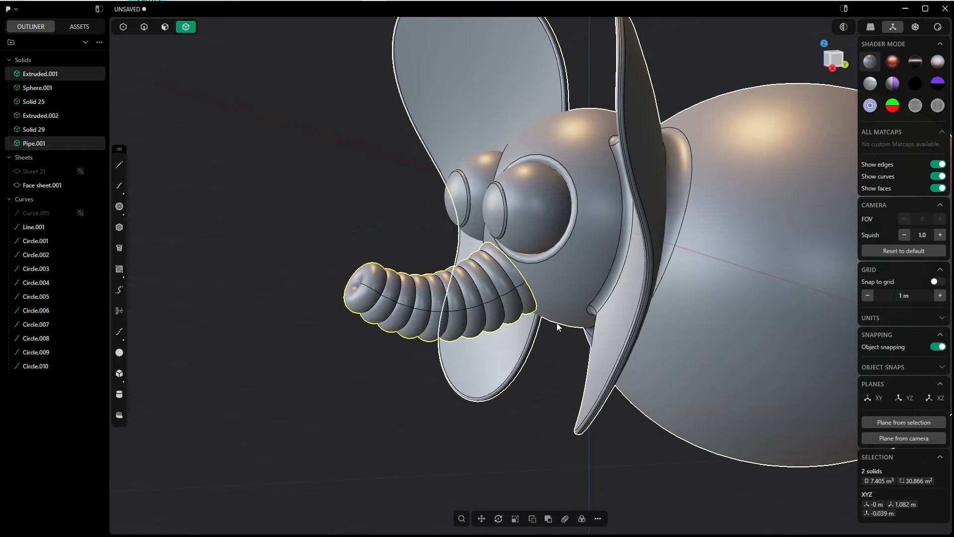
middle_click_drag(521, 259, 557, 275)
scroll(539, 335, "up", 6)
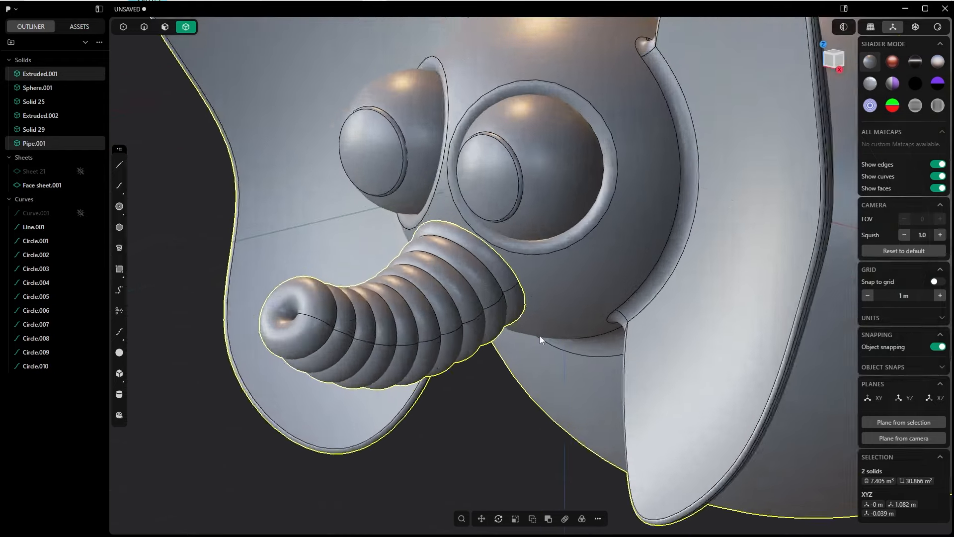
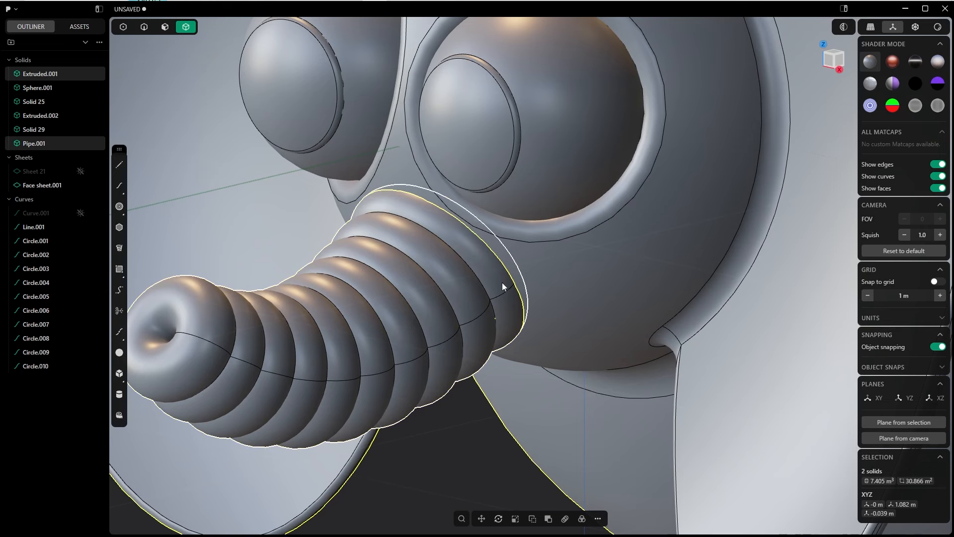
key("grave")
left_click(479, 324)
scroll(523, 278, "down", 3)
left_click(523, 278)
key("g")
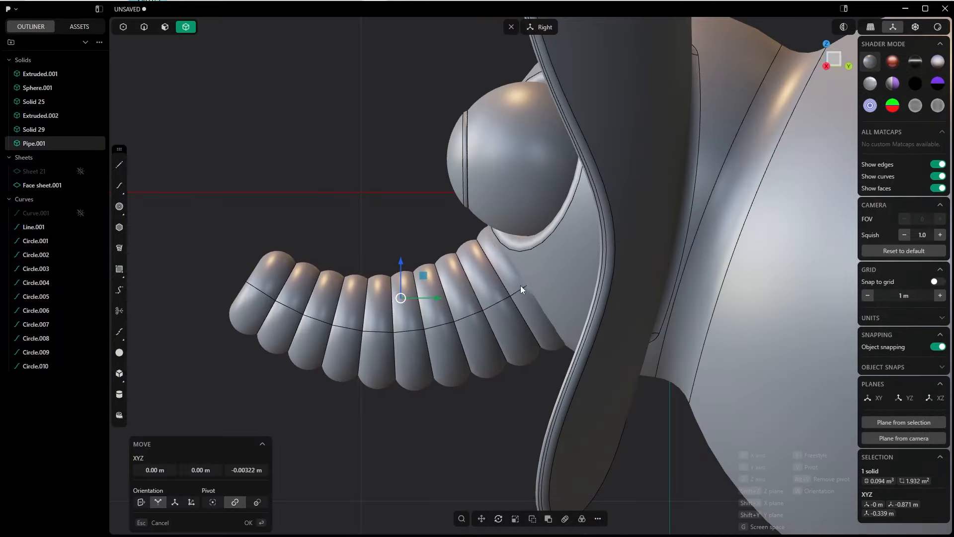
left_click(523, 297)
Rotate the trunk slightly in the side view so its base sinks into the face, and clear the selection.
key("r")
key("r")
left_click(544, 308)
middle_click_drag(539, 302, 497, 378)
left_click(251, 522)
left_click(298, 491)
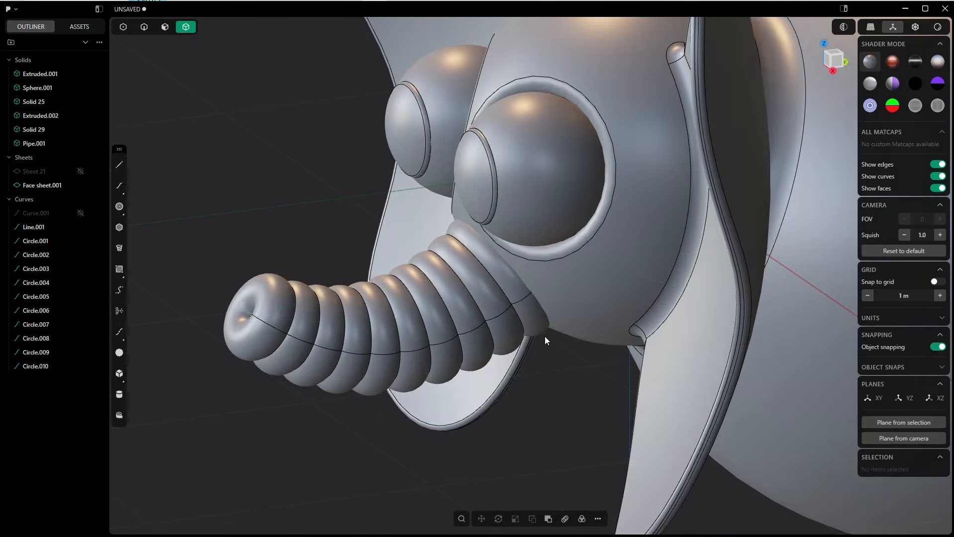
Join the trunk and the head-body solid into one solid with a Boolean union.
left_click(503, 286)
middle_click_drag(594, 297, 506, 288)
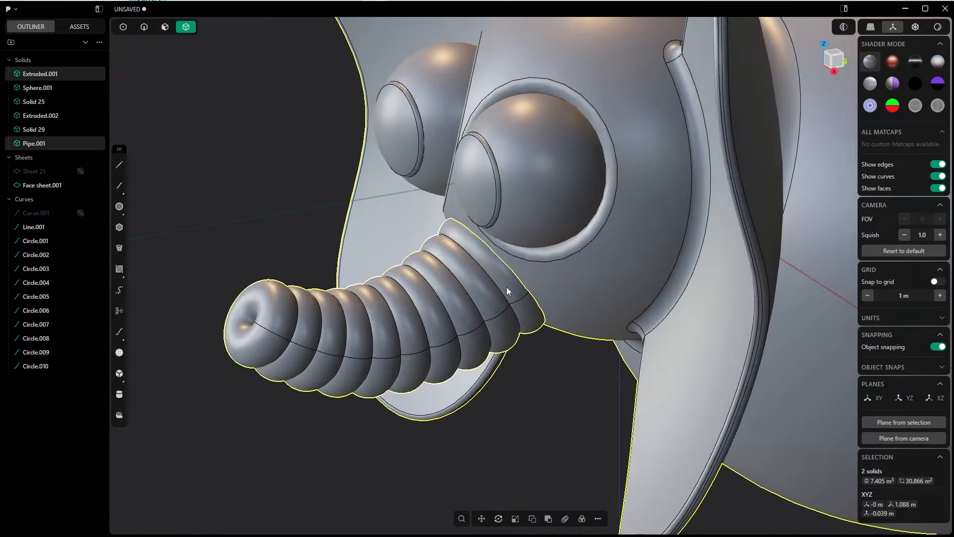
key("q")
key("q")
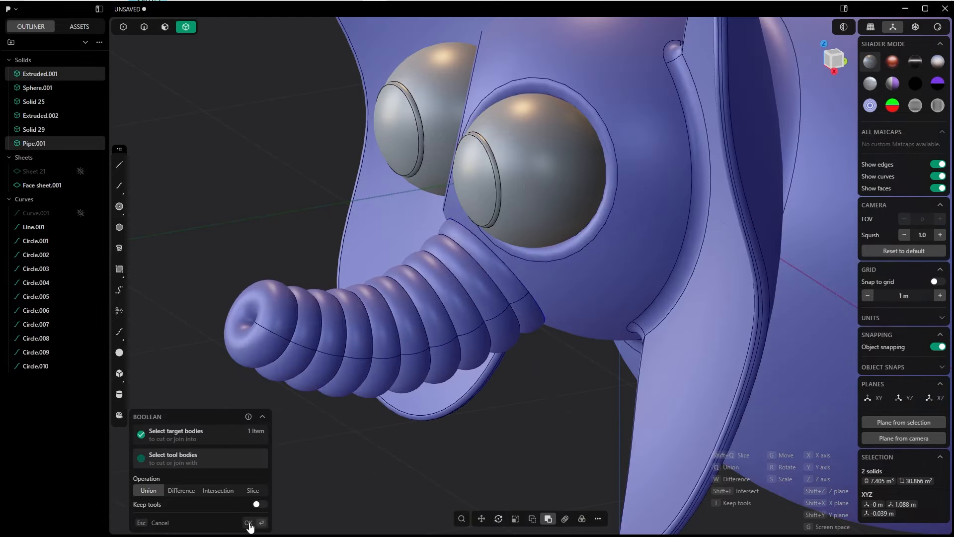
left_click(249, 523)
Fillet the intersection edge between the trunk's base and the face by about 0.017 m.
key("Tab")
left_click(543, 295)
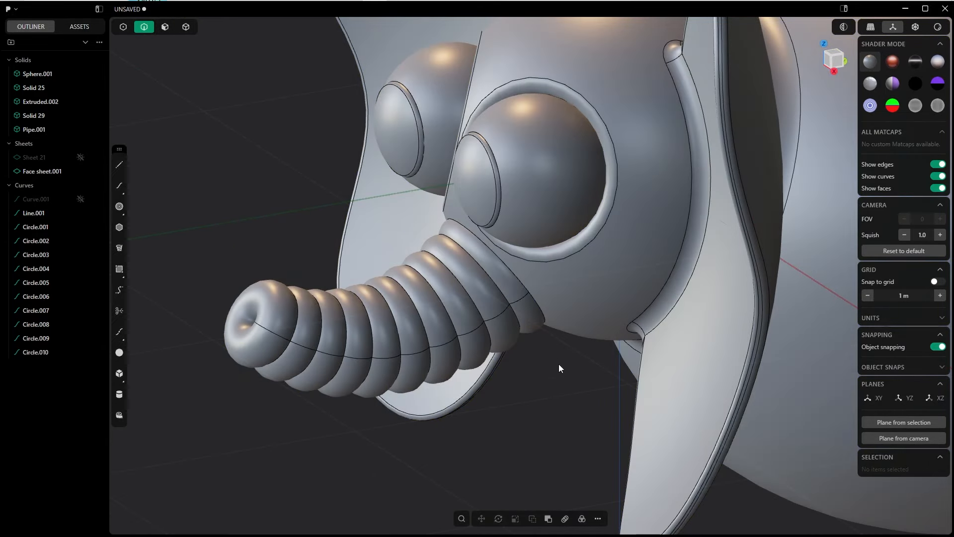
left_click(522, 283)
key("f")
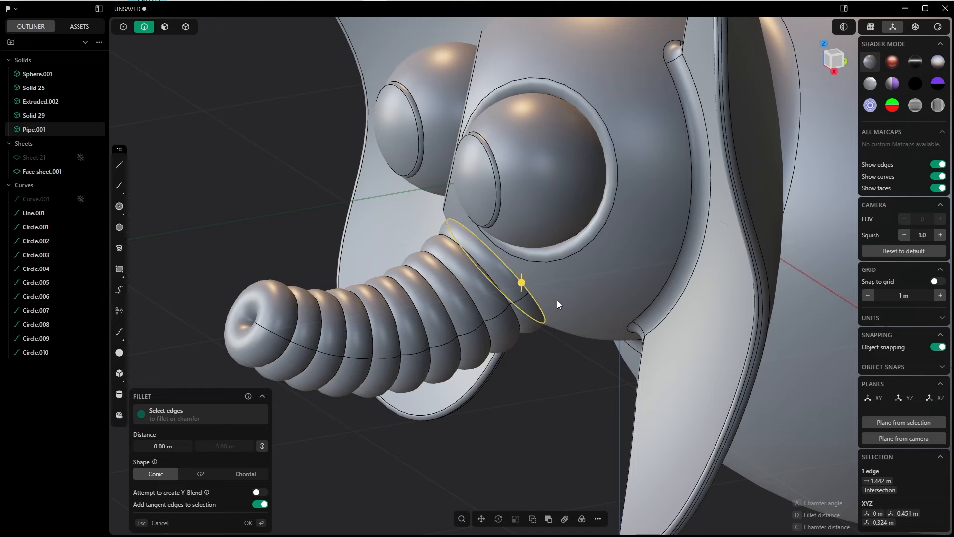
key("d")
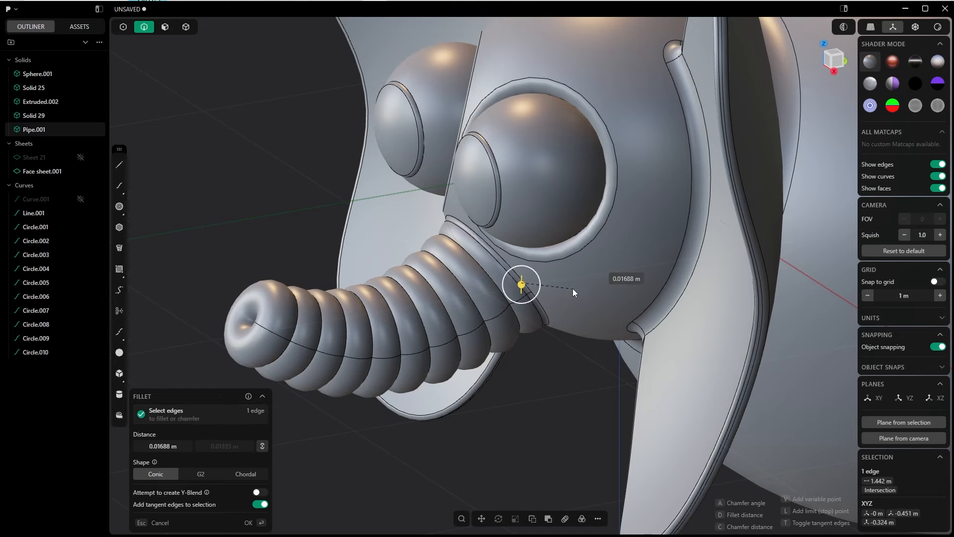
left_click(584, 274)
right_click(585, 274)
Turn off the edge display and examine the face, eyes and trunk in the front view.
middle_click_drag(486, 354, 524, 283)
scroll(577, 318, "down", 8)
left_click(938, 164)
key("KP_1")
scroll(524, 282, "up", 3)
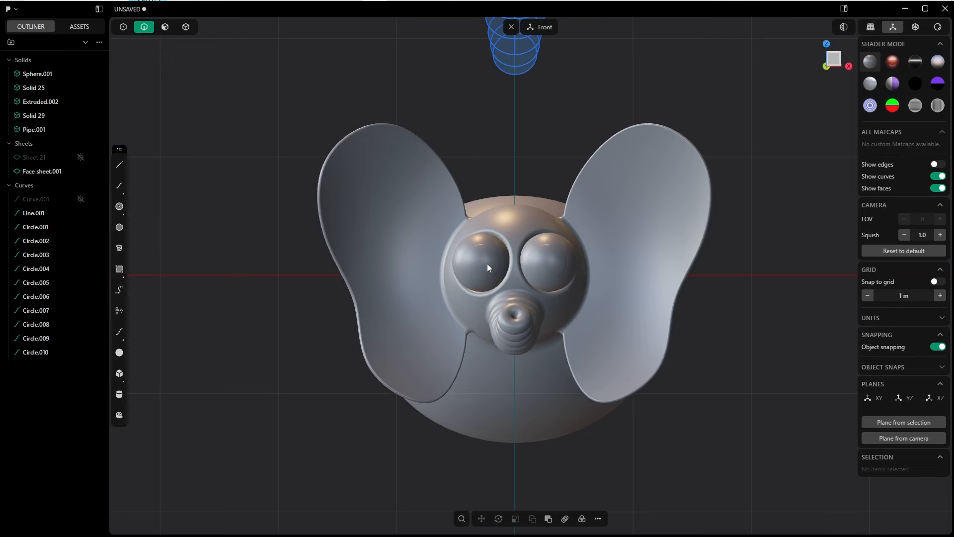
scroll(487, 267, "up", 4)
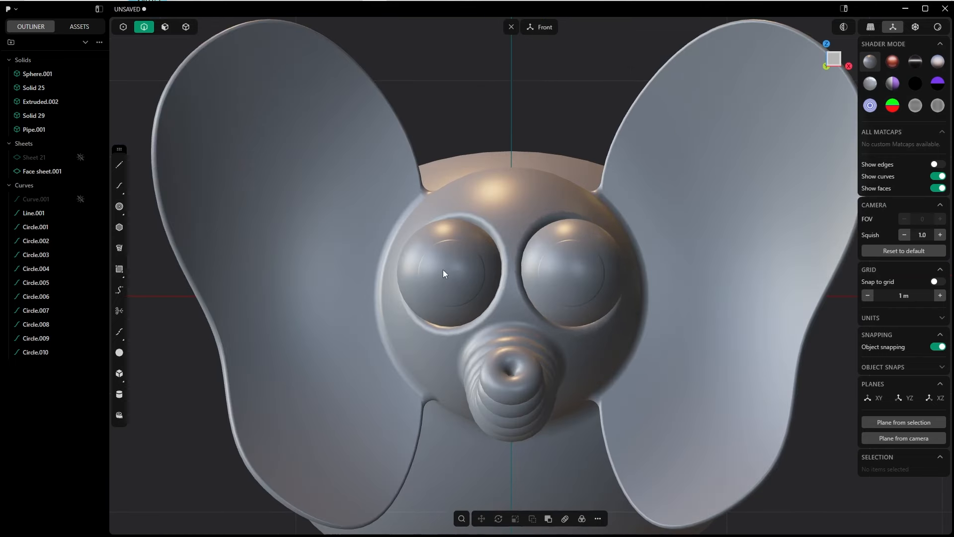
scroll(571, 275, "down", 5)
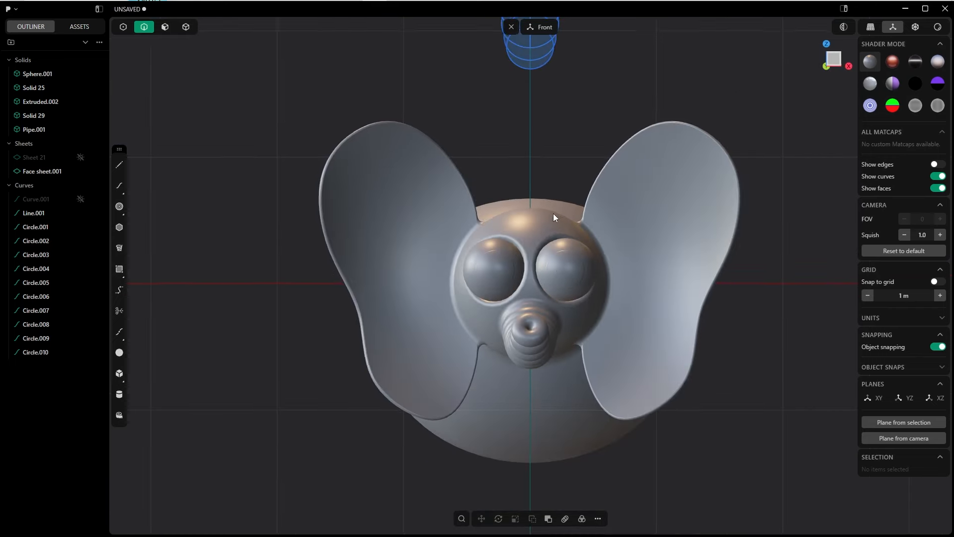
key("c")
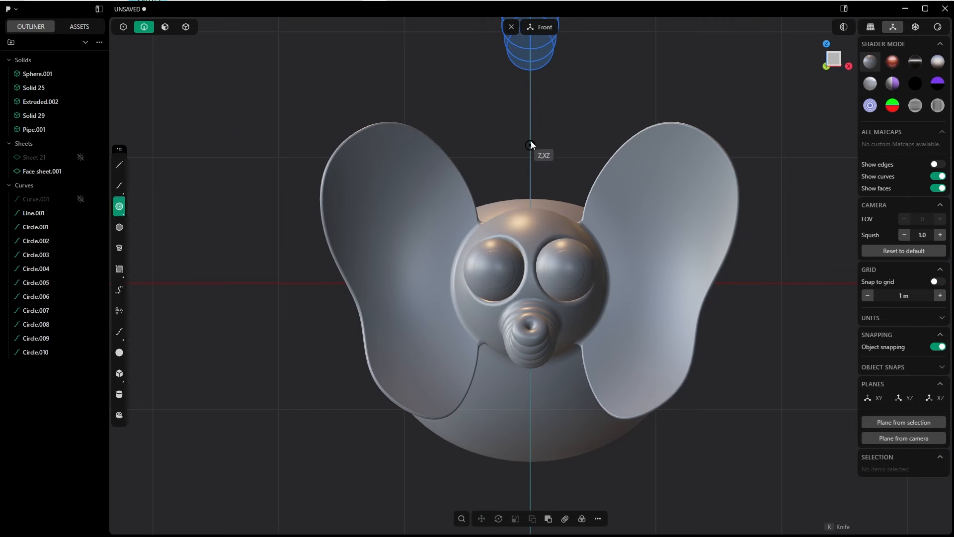
left_click(530, 143)
left_click(541, 144)
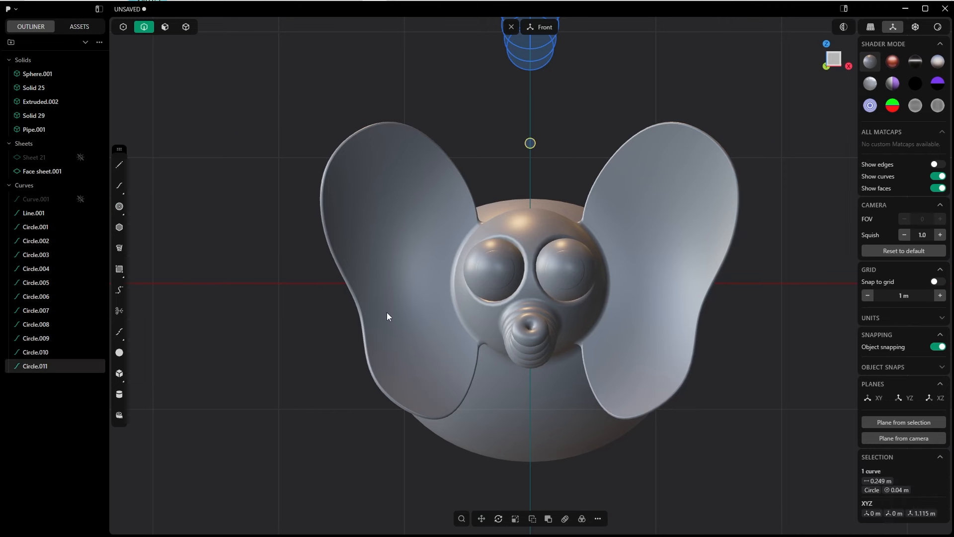
key("Delete")
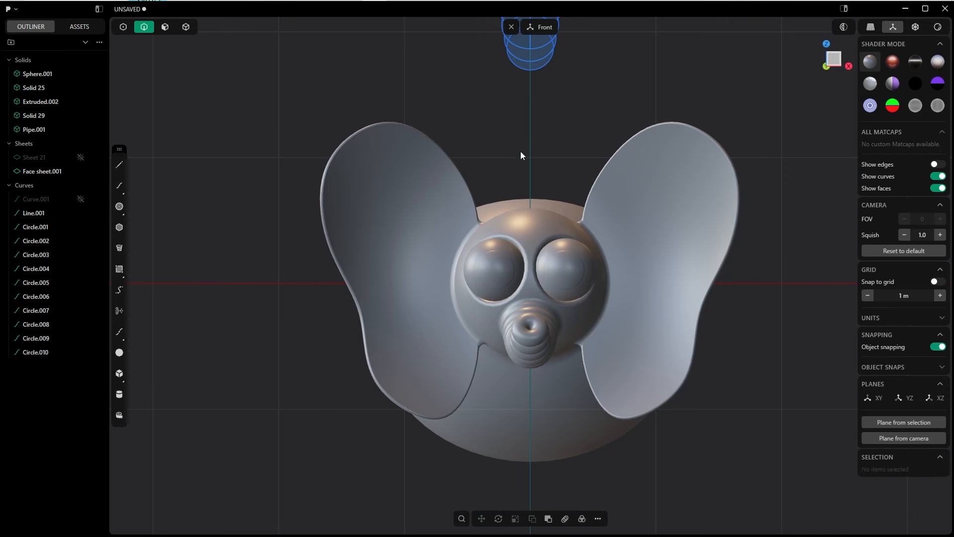
Create a small vertical cylinder on the centre axis above the head in the front view.
left_click(120, 394)
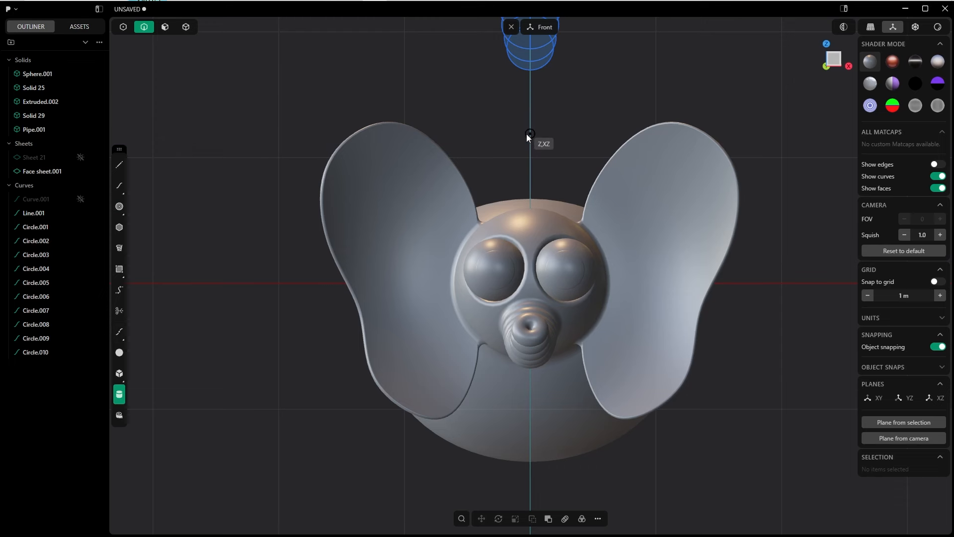
left_click(530, 150)
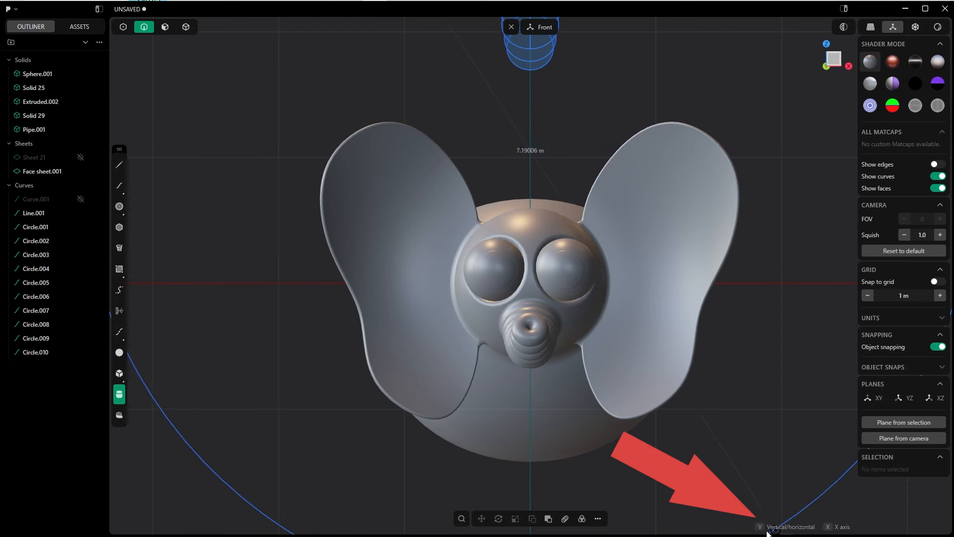
left_click(545, 150)
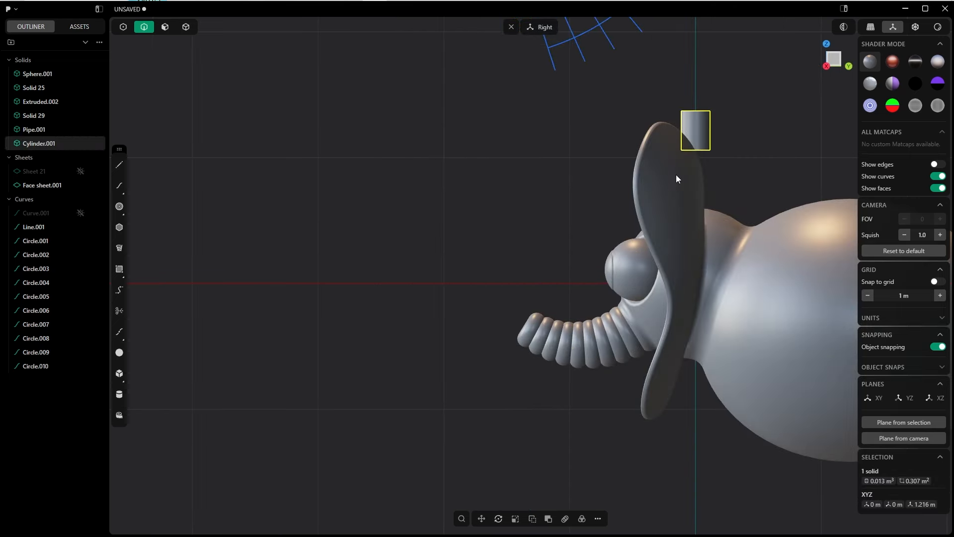
type("r")
type("90")
key("Return")
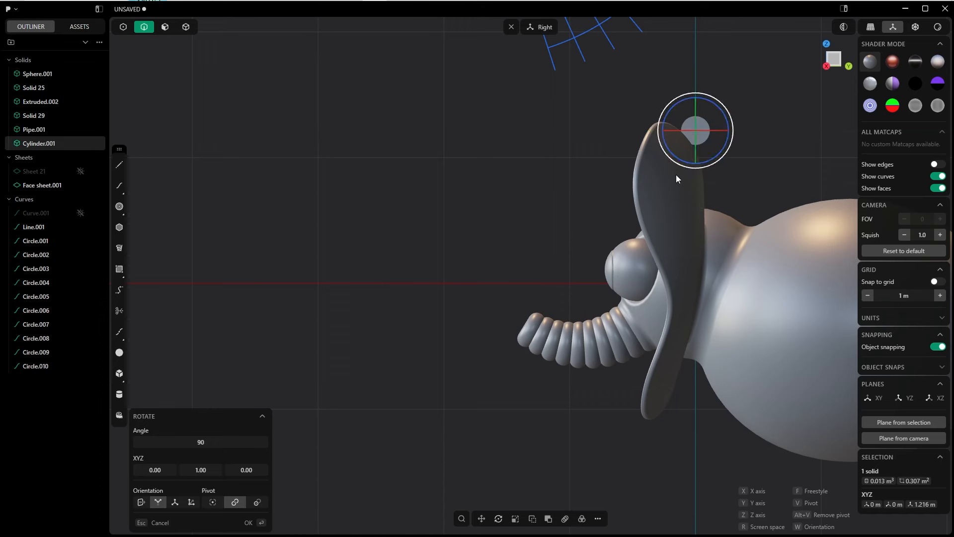
key("Escape")
Rotate the cylinder 90° about the X axis and move it in front of the eyes, at about -0.885 m Y and 0.094 m Z.
type("rx")
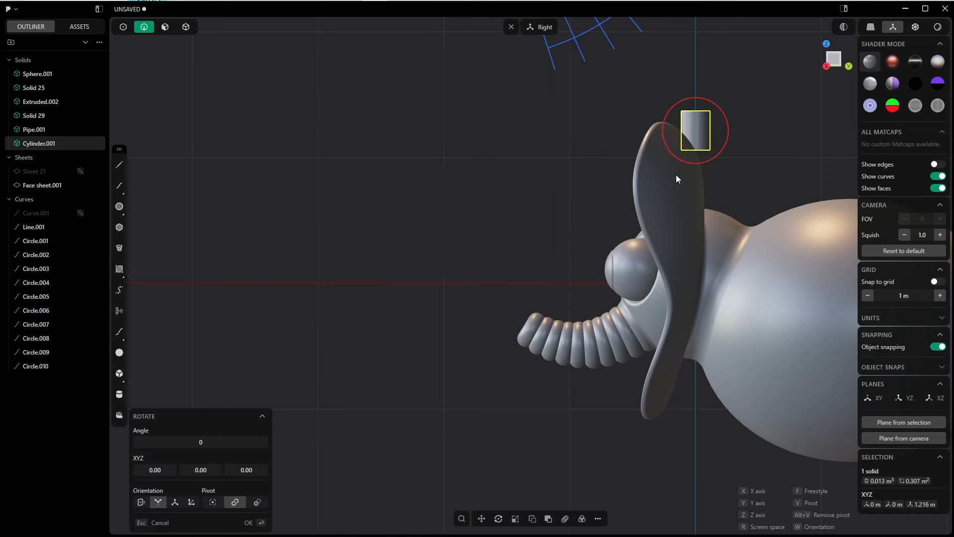
type("90")
key("Return")
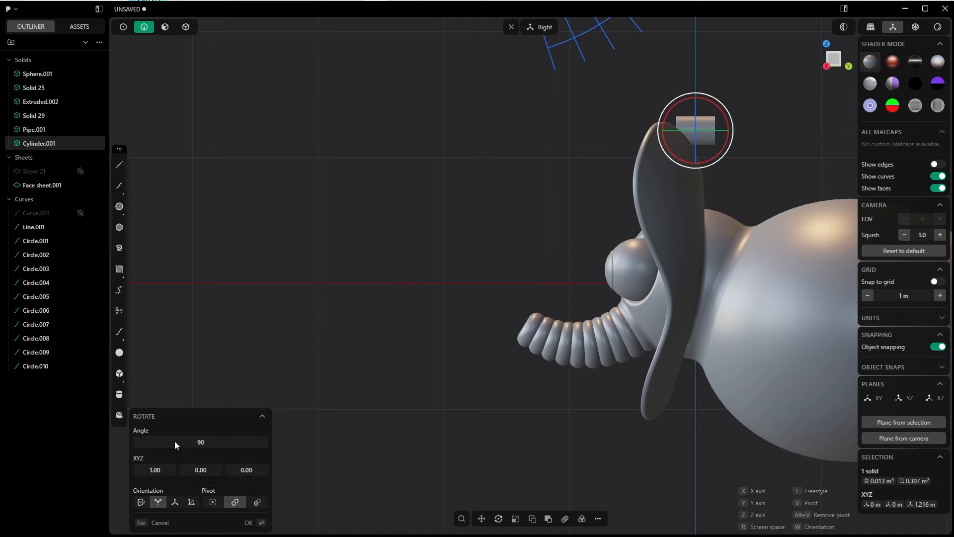
left_click(249, 522)
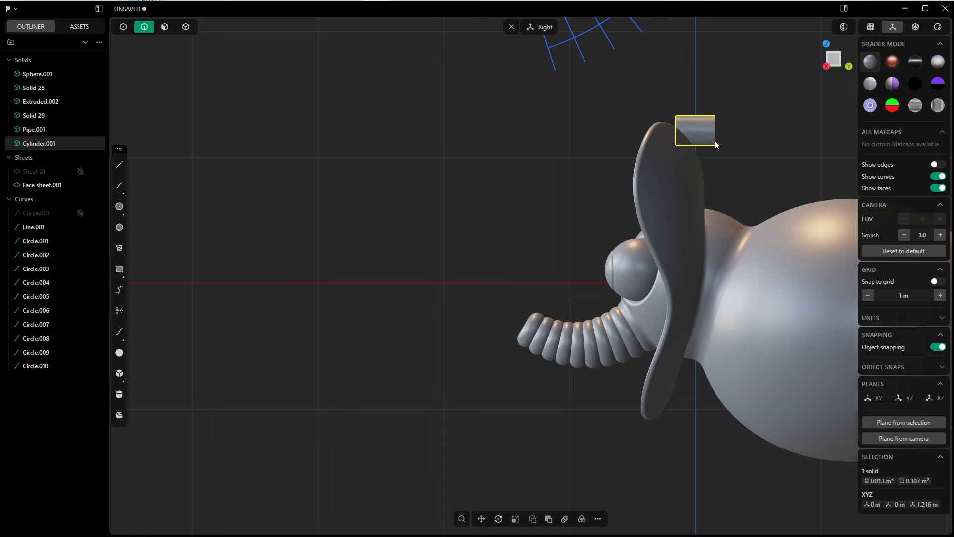
key("g")
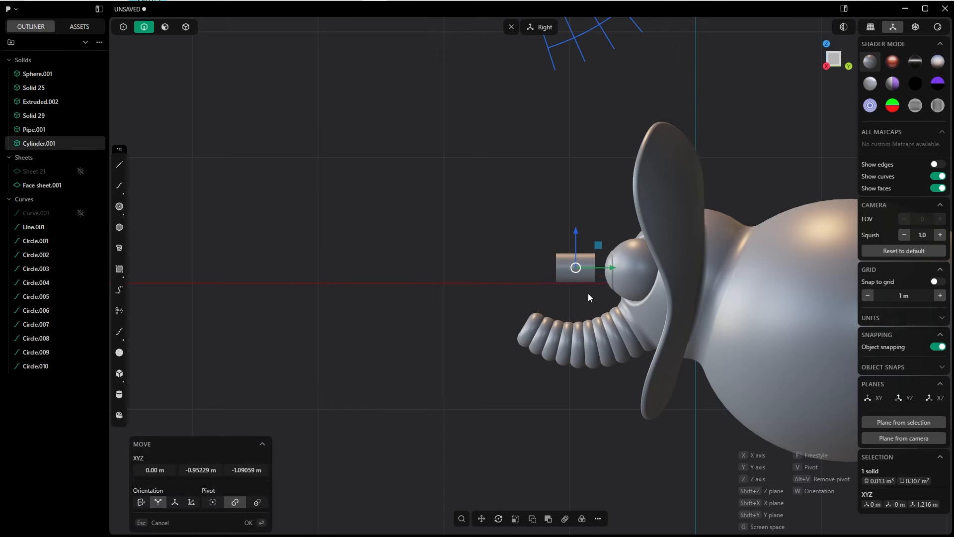
left_click(251, 521)
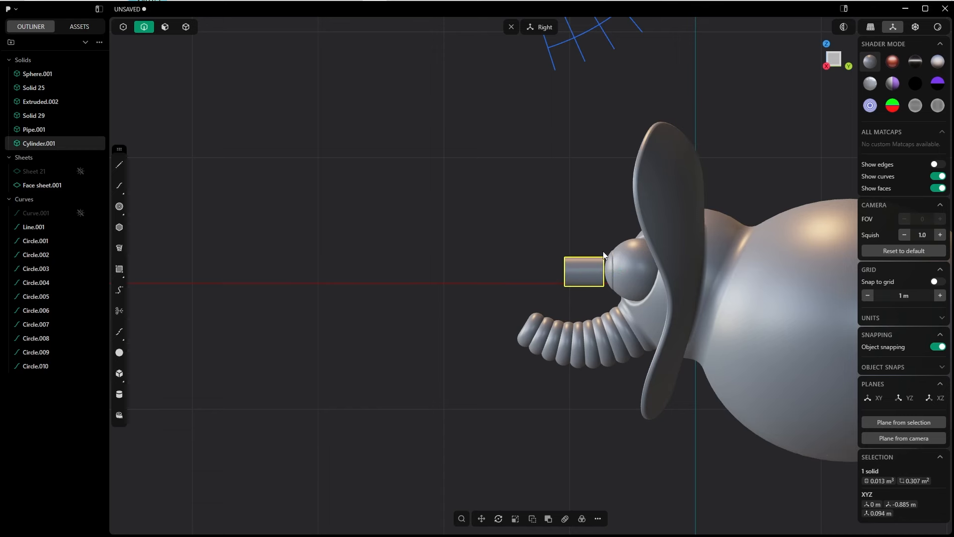
Shrink the cylinder and centre it on one pupil, moving it about 0.277 m in X and 0.01 m in Z.
scroll(604, 254, "up", 5)
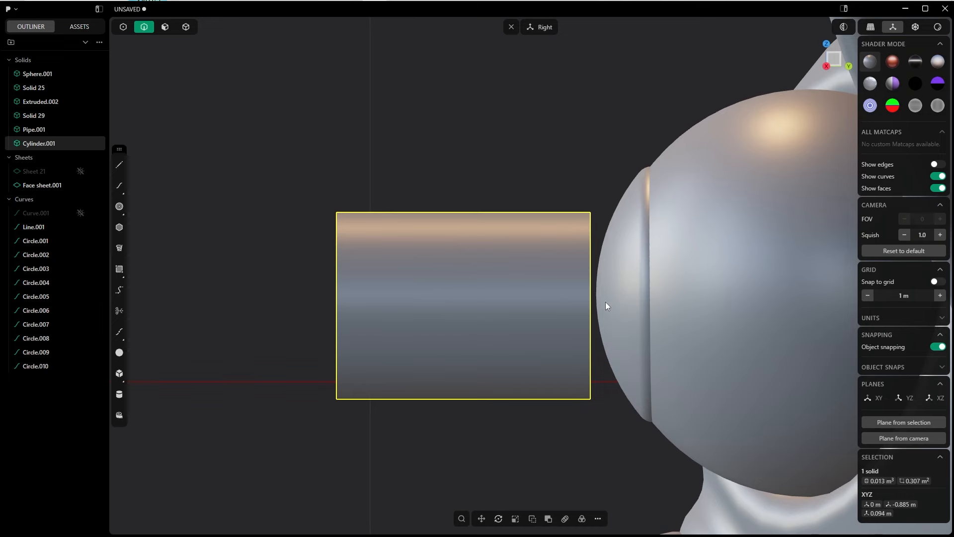
key("KP_1")
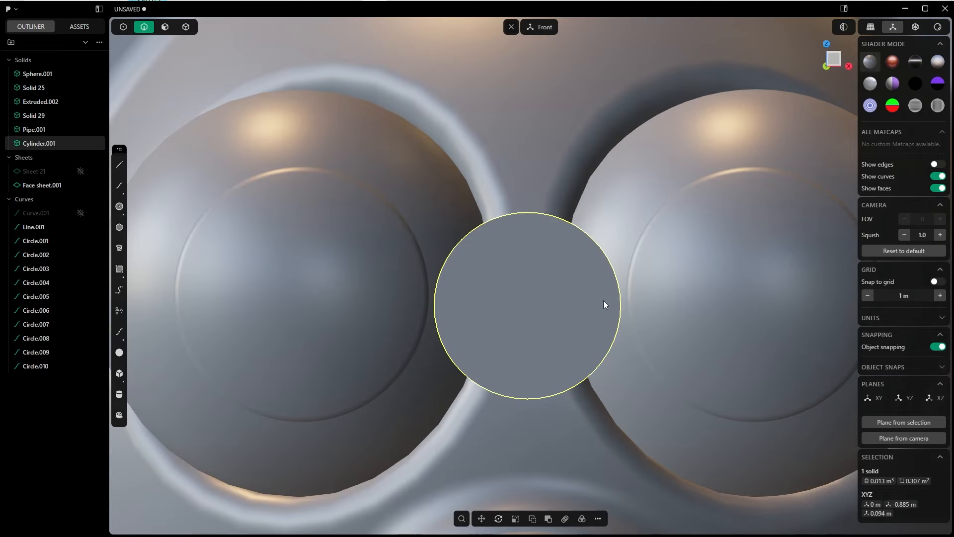
scroll(585, 291, "down", 5)
key("g")
key("x")
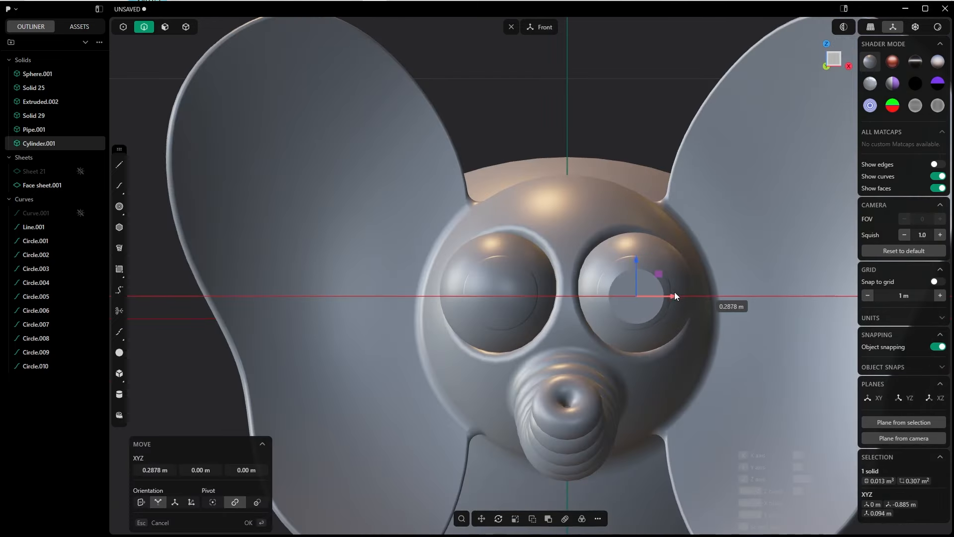
key("z")
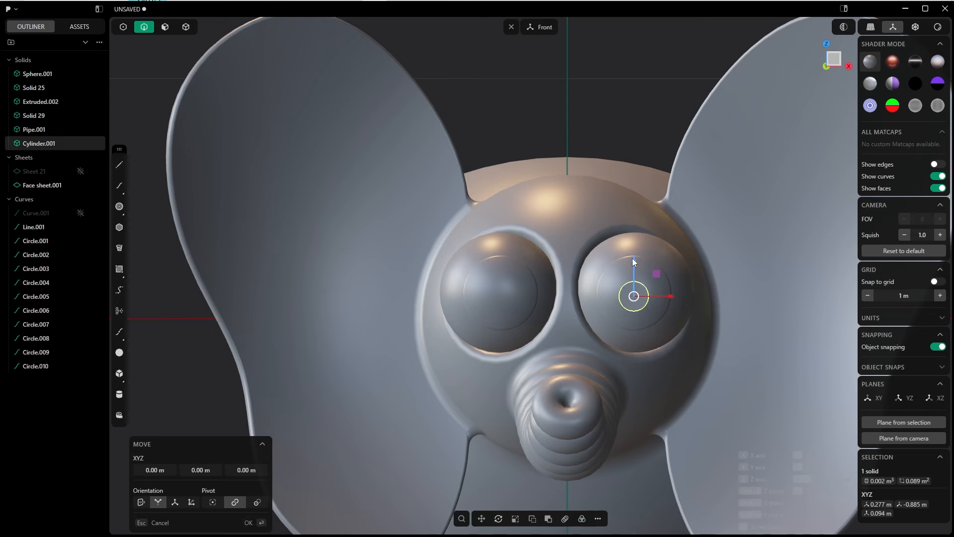
left_click(255, 522)
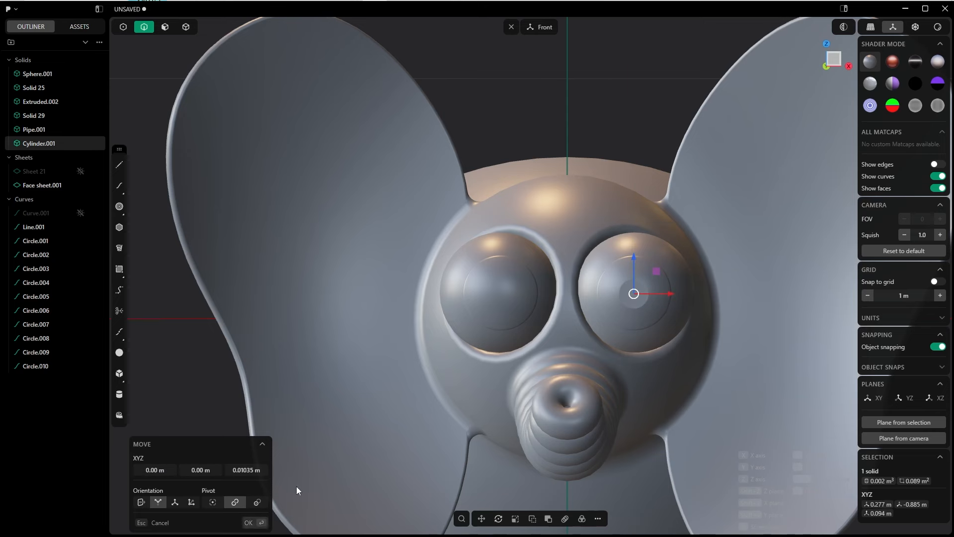
Move the cylinder back in the side view until it partly penetrates the pupil.
key("KP_3")
key("g")
left_click_drag(503, 293, 546, 280)
left_click(546, 280)
Subtract the small cylinder from the pupil with a Boolean difference.
key("4")
left_click(518, 279)
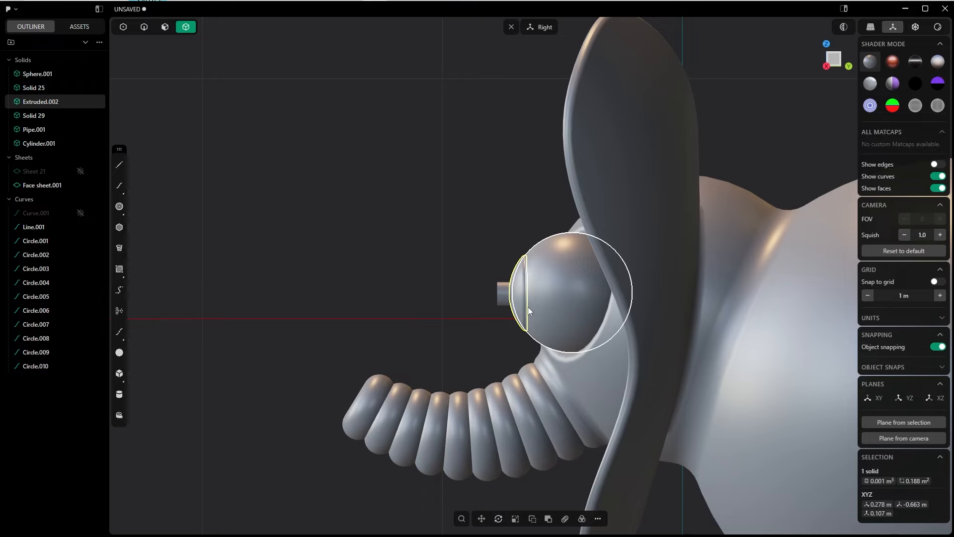
key("q")
left_click(501, 300)
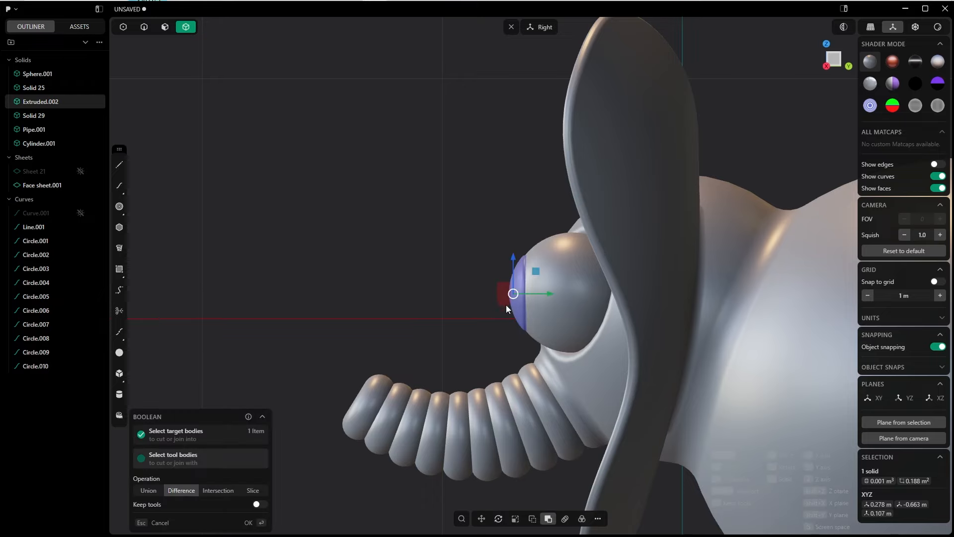
left_click(260, 520)
Add a small fillet to the circular rim of the recess cut into the pupil.
middle_click_drag(407, 253, 467, 264)
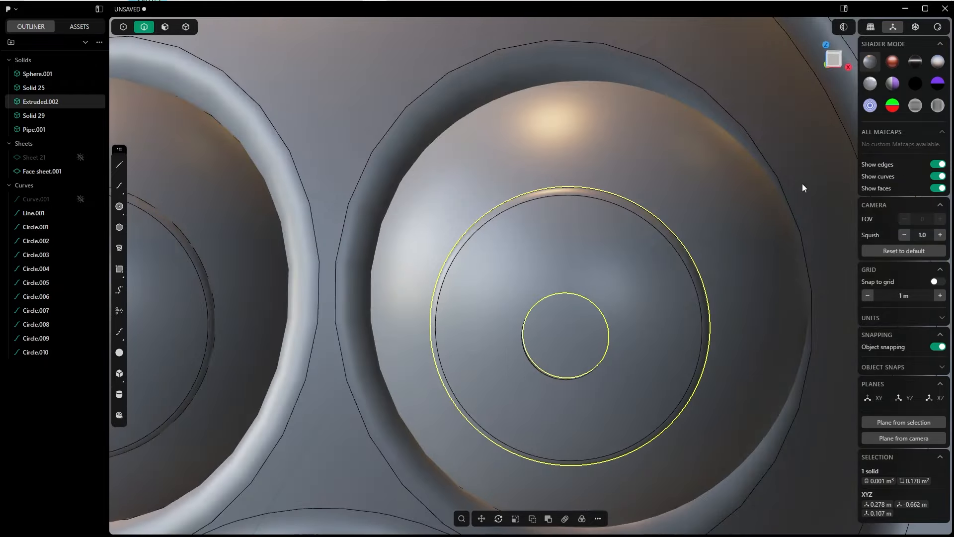
left_click(562, 378)
key("f")
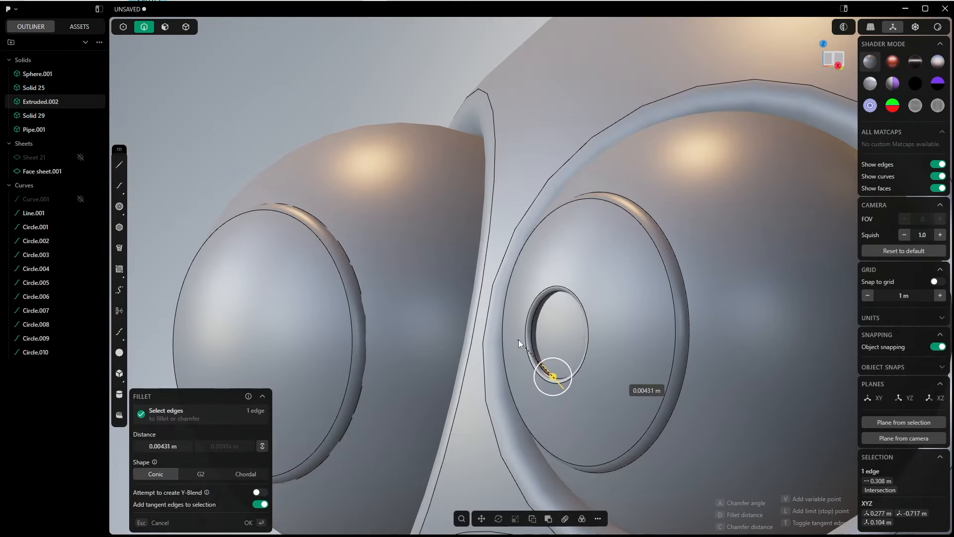
left_click_drag(518, 338, 535, 327)
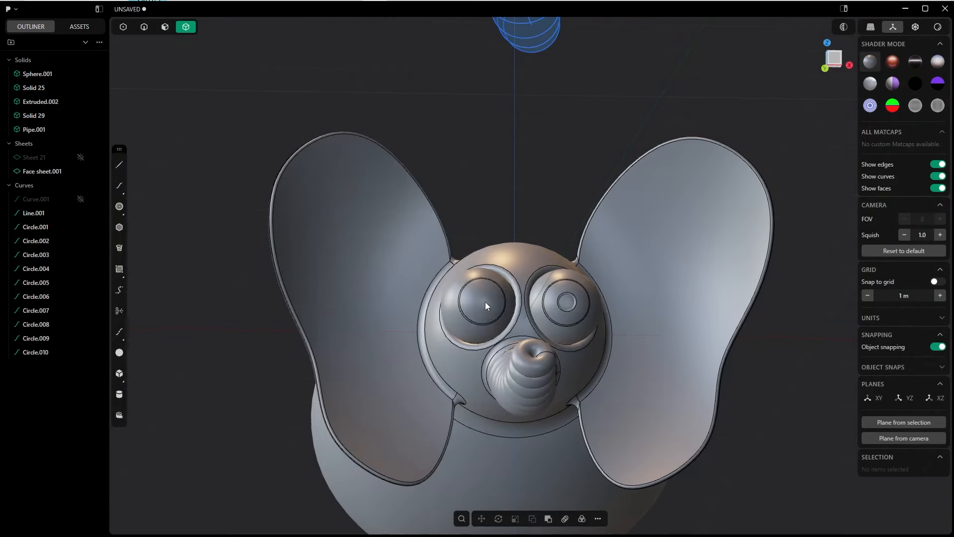
Replace the plain pupil on the other eye with a mirrored copy of the recessed pupil along the X axis.
left_click(485, 302)
key("Delete")
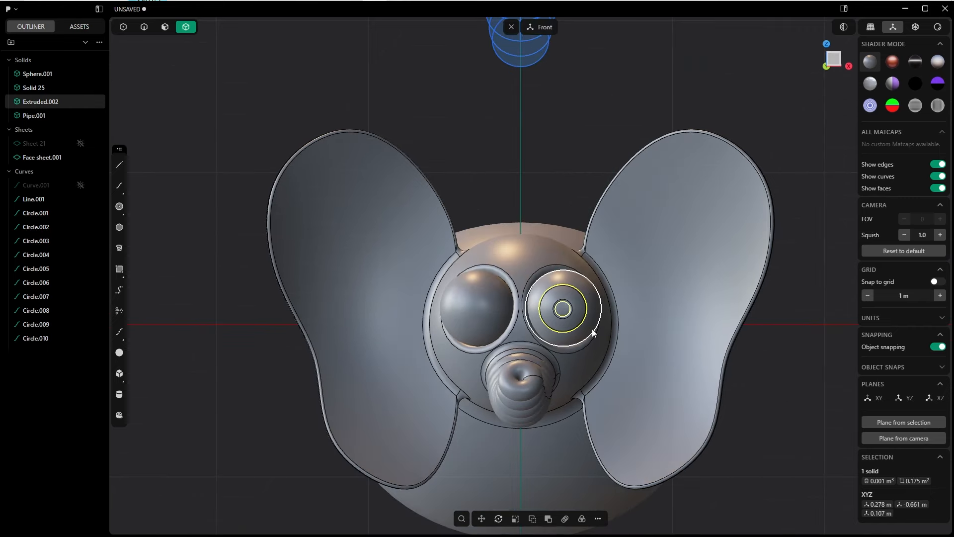
key("alt+x")
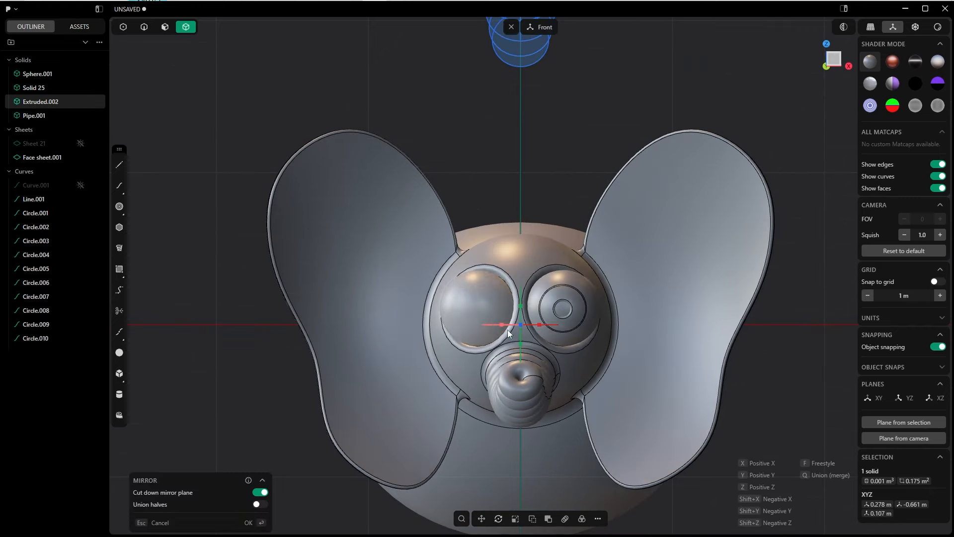
left_click(539, 324)
left_click(249, 522)
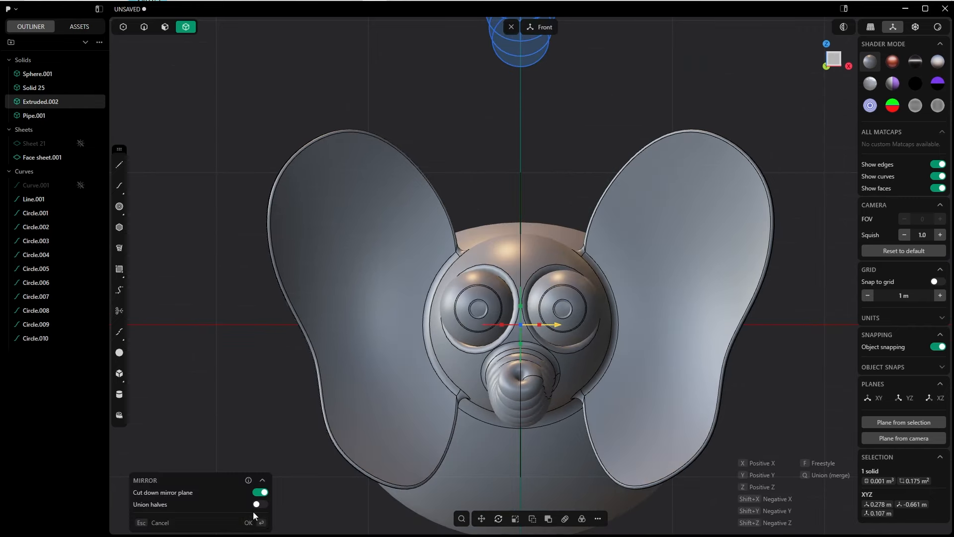
Delete the leftover trunk guide line and its row of circle curves above the elephant.
scroll(566, 224, "down", 5)
middle_click_drag(567, 224, 537, 266)
middle_click_drag(540, 329, 517, 124)
key("2")
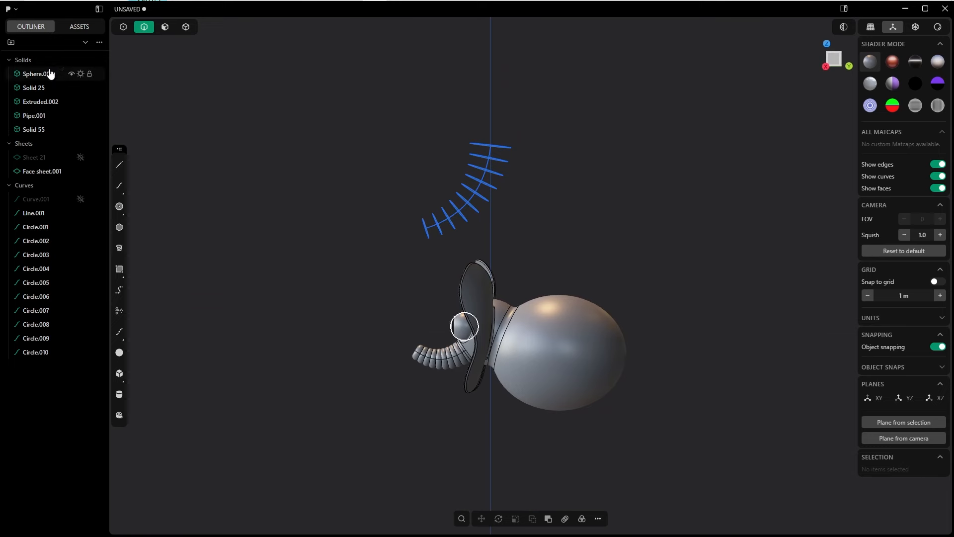
left_click_drag(526, 109, 383, 252)
key("Delete")
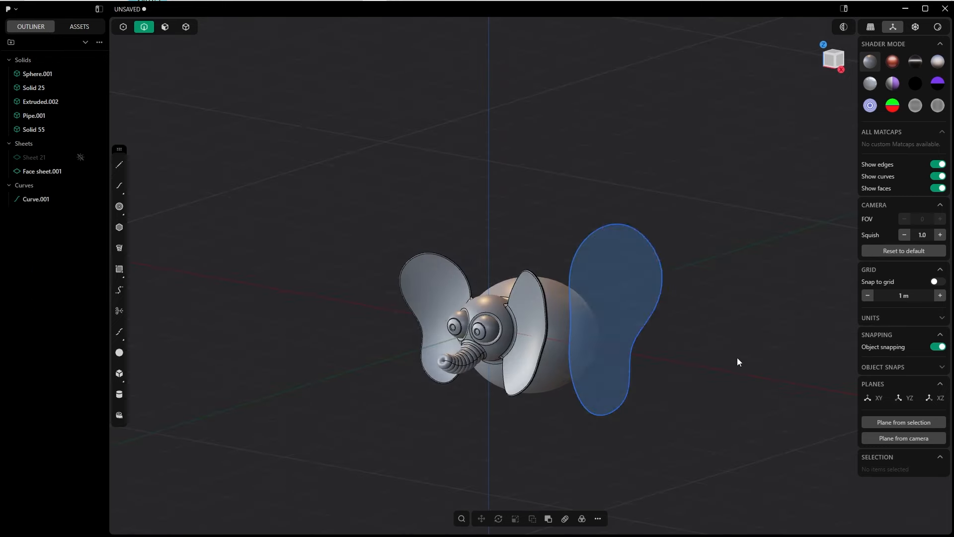
Delete the leftover flat ear shape, and pull the stray pupil face sheet out about -0.758 m in Y to delete it.
left_click(618, 319)
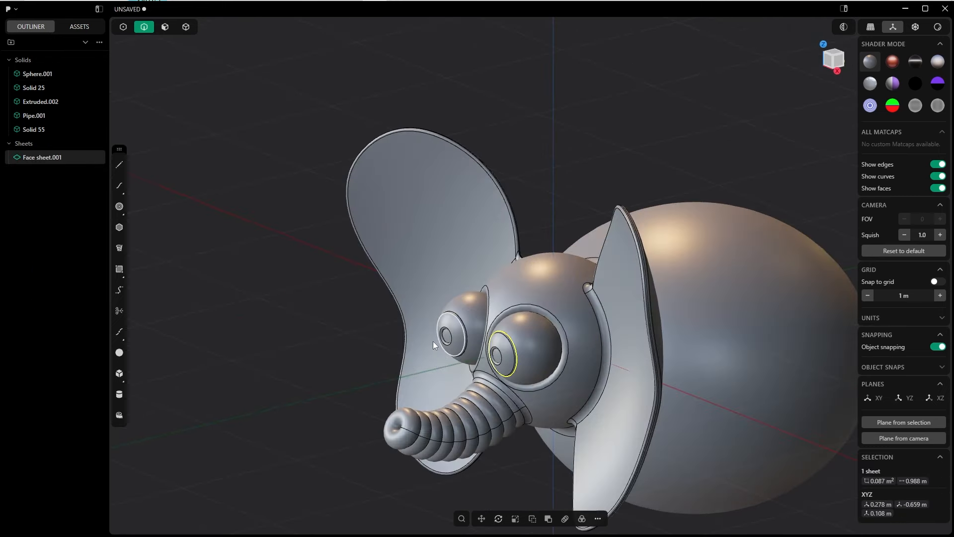
middle_click_drag(434, 341, 405, 251, "shift")
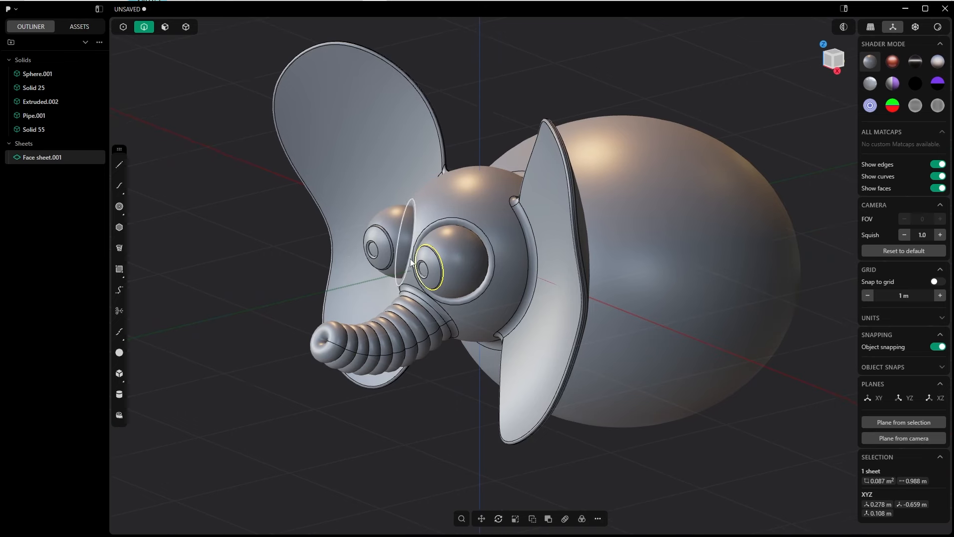
key("g")
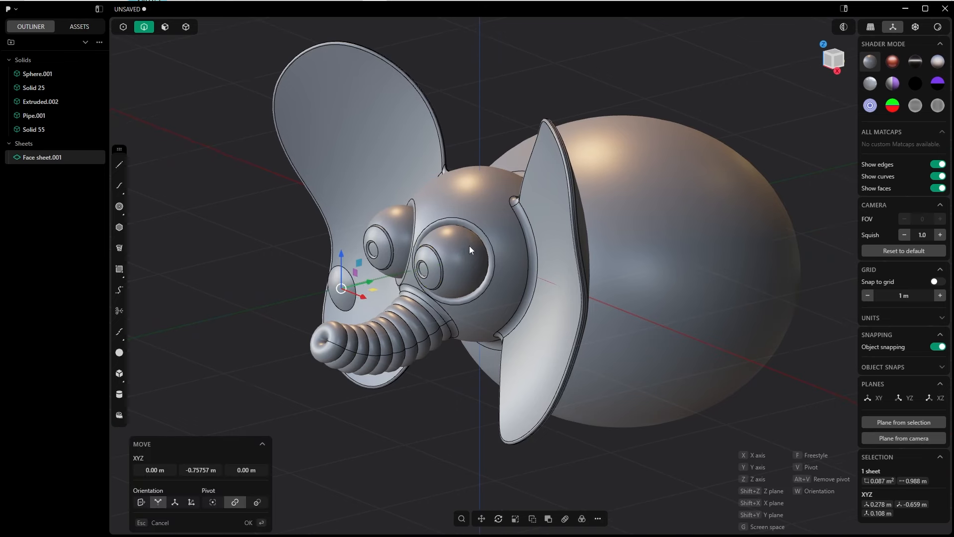
left_click(467, 259)
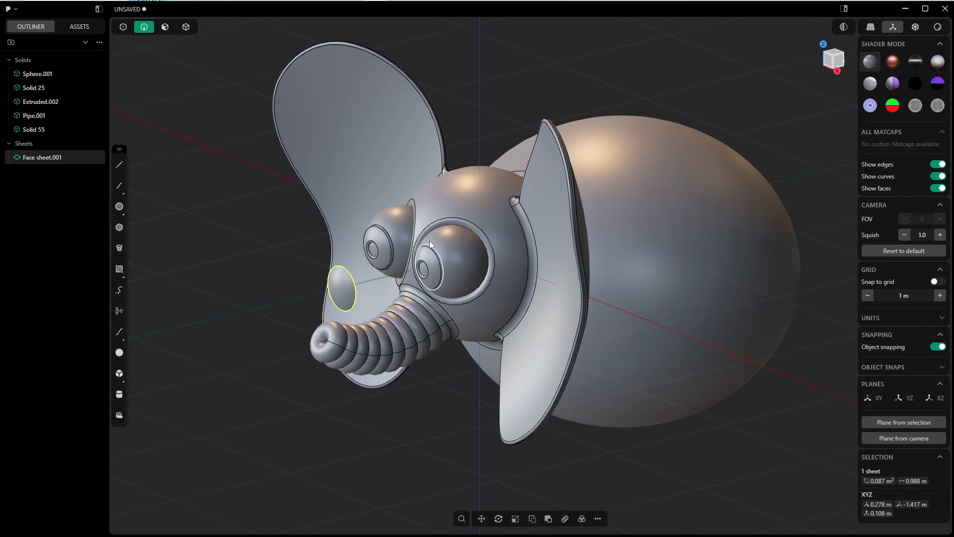
key("Delete")
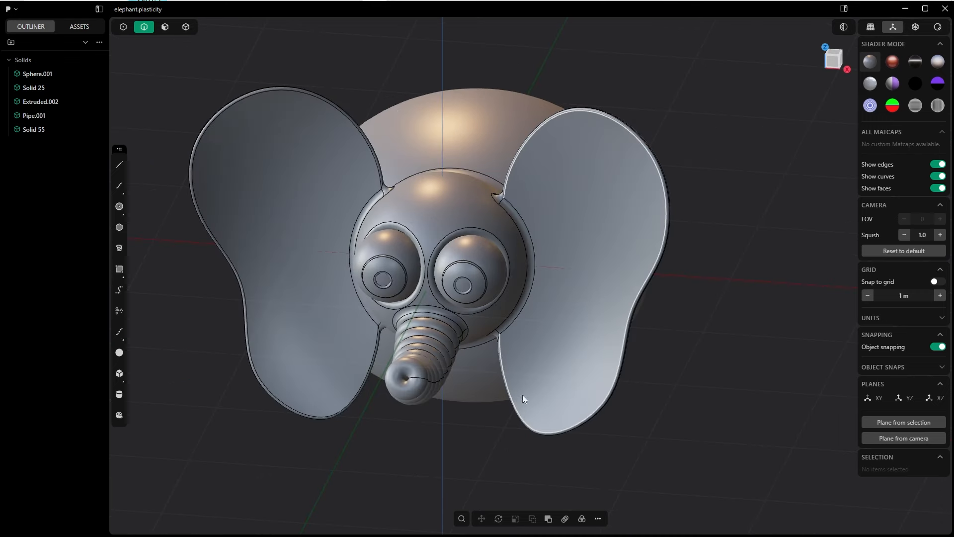
Draw a three-point control-point curve about 2.175 m long above the head in the front view, bulging towards positive X.
scroll(503, 272, "down", 5)
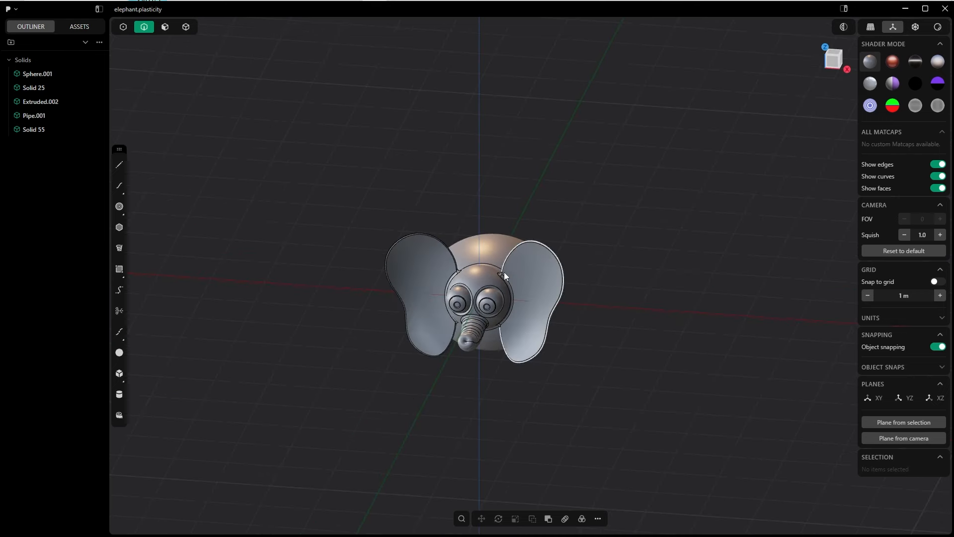
key("KP_1")
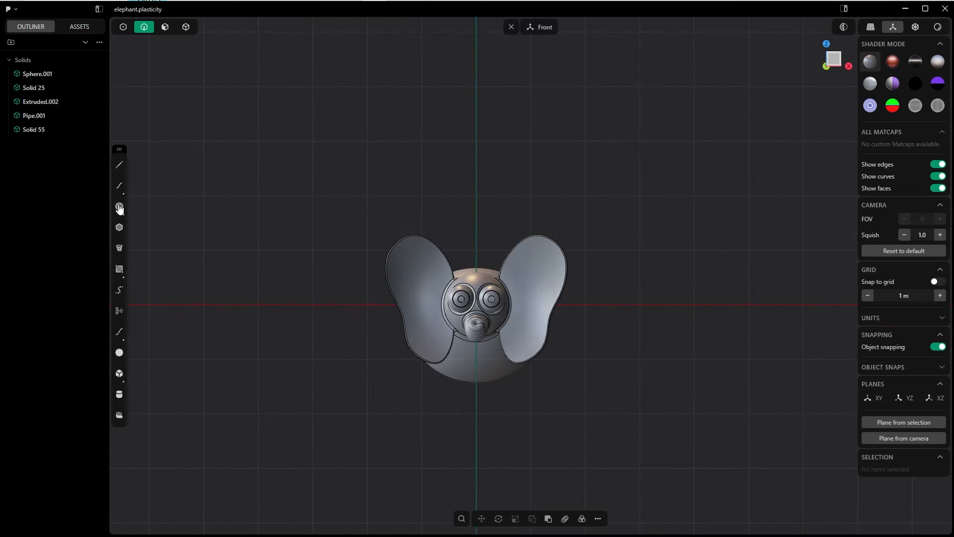
left_click(120, 186)
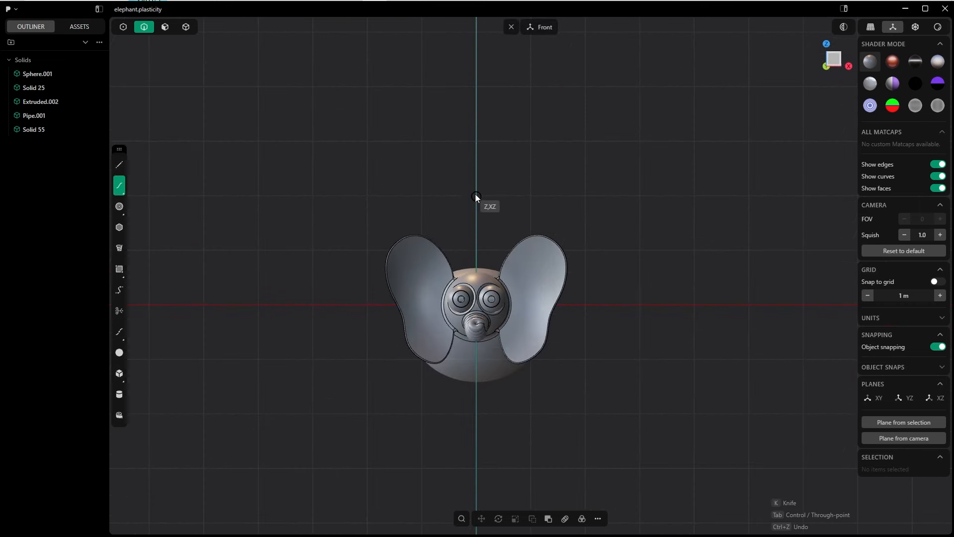
left_click(476, 98)
left_click(525, 153)
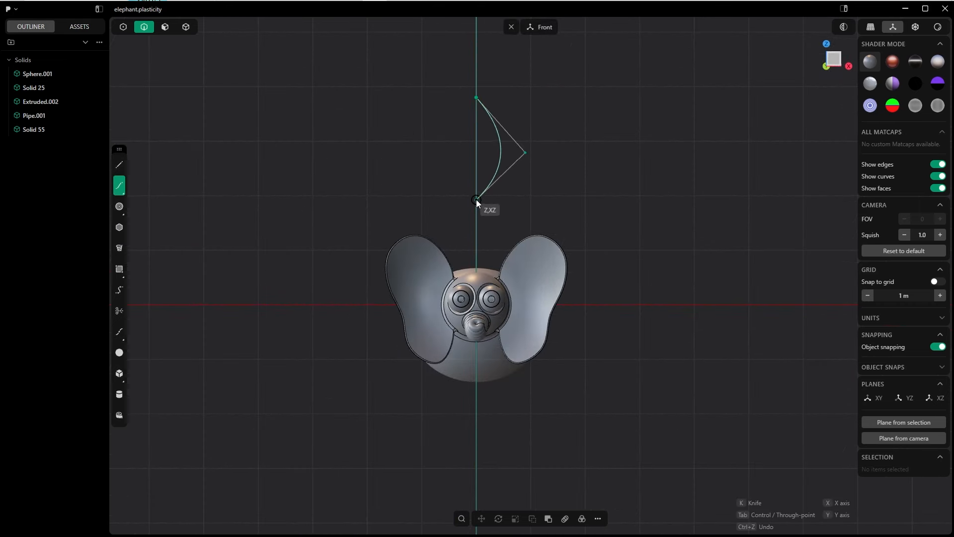
left_click(476, 201)
right_click(327, 144)
Move the curve's lower end to about -0.067 m X, 2.048 m Z and its middle control point to about 0.809 m X, 2.812 m Z.
key("Tab")
left_click(591, 102)
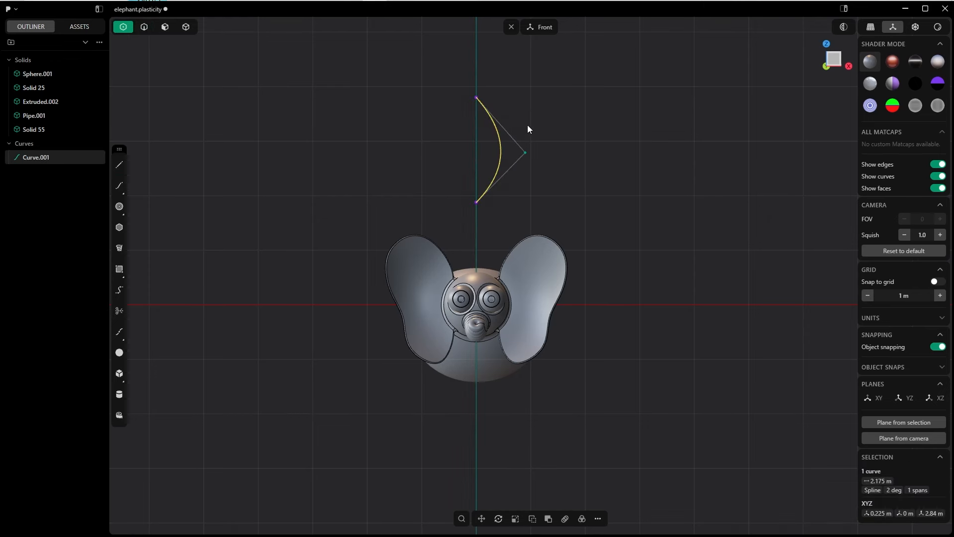
scroll(529, 128, "up", 4)
left_click(524, 173)
key("g")
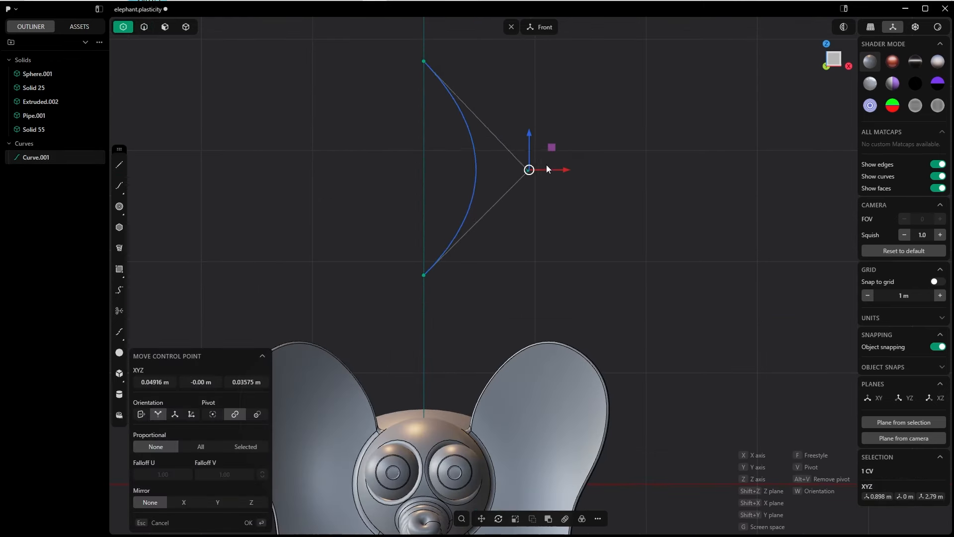
left_click(247, 522)
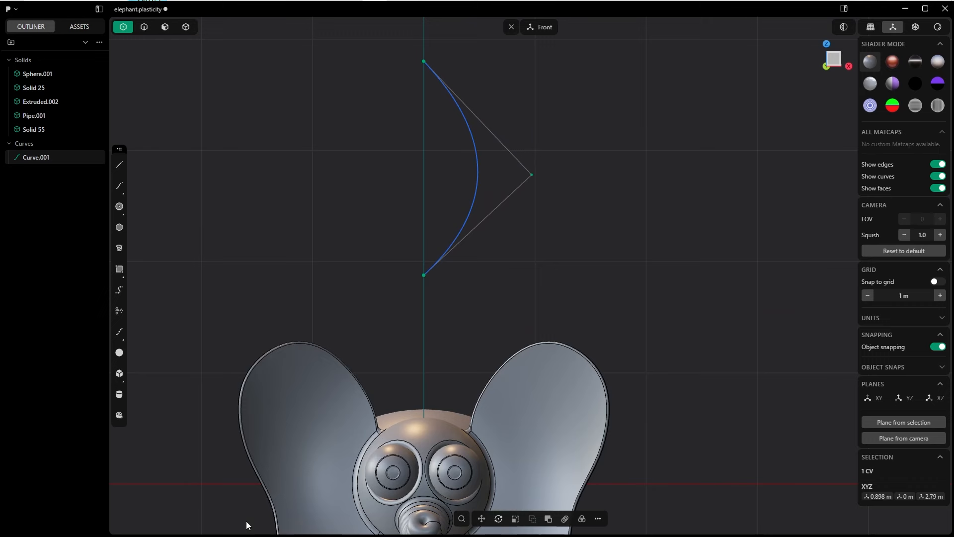
left_click(424, 274)
key("g")
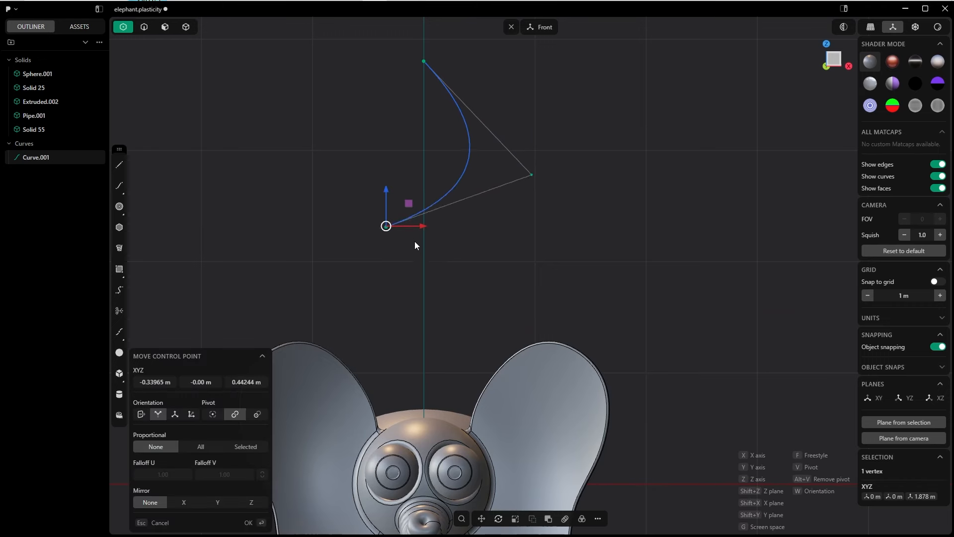
left_click(449, 274)
left_click(531, 174)
key("g")
left_click(528, 194)
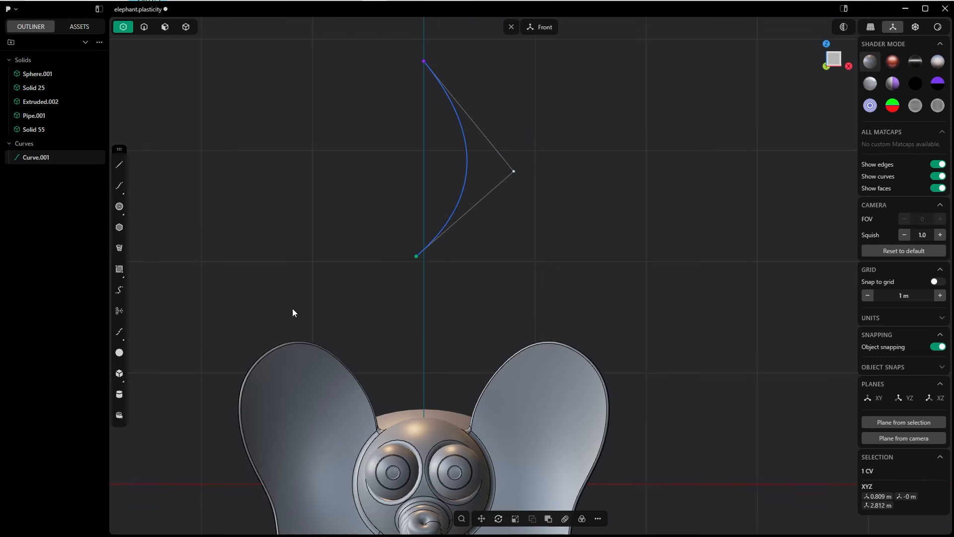
Move the curve's upper end point to about 0.036 m X and 3.578 m Z.
left_click(406, 68)
key("g")
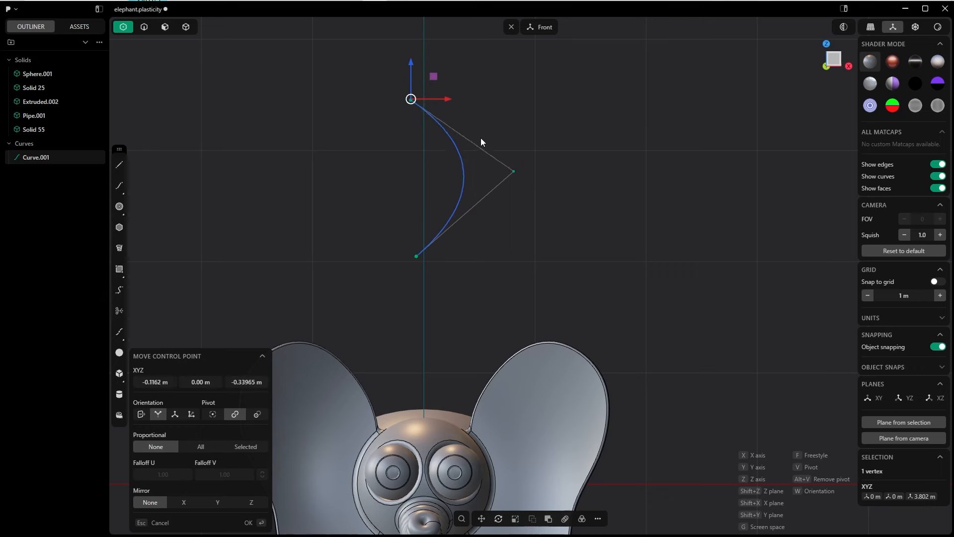
left_click(498, 125)
left_click(254, 521)
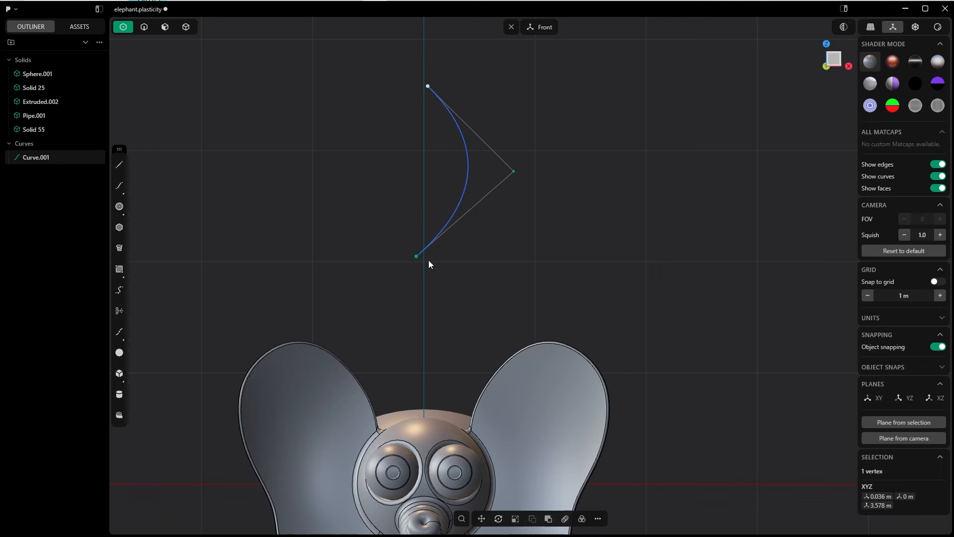
Create a tapered pipe along the curve with a section size of about 0.225 m and a scale of 0.1.
key("2")
left_click(469, 143)
key("p")
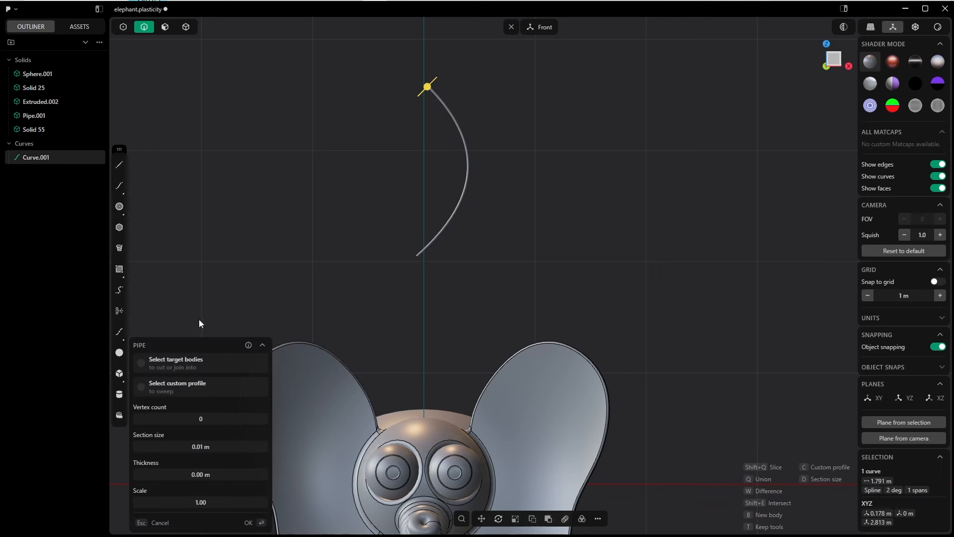
left_click_drag(430, 89, 440, 74)
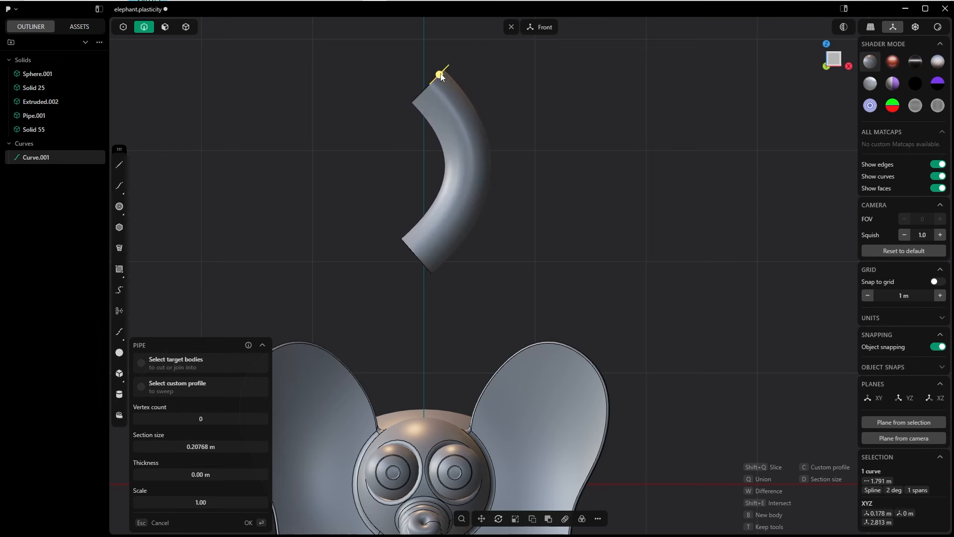
left_click_drag(440, 74, 441, 72)
left_click(243, 505)
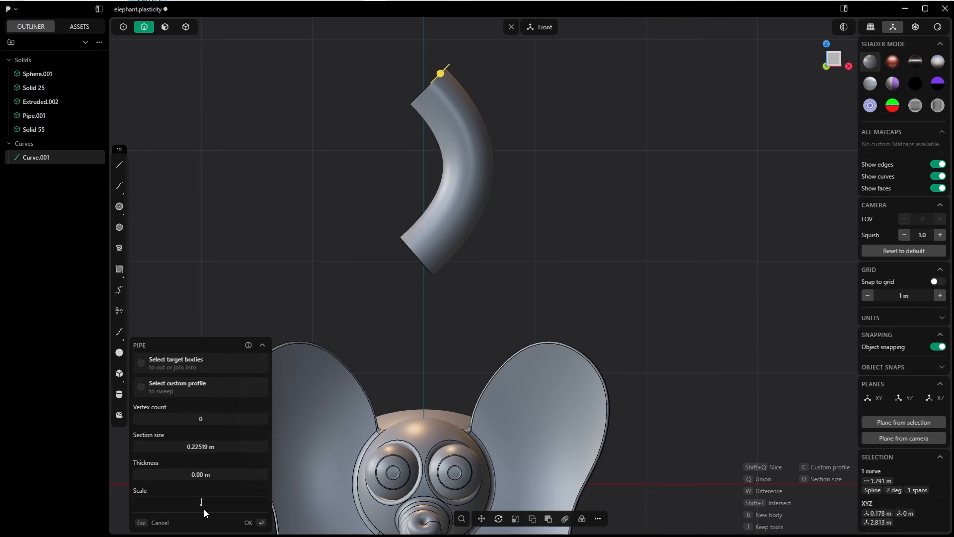
type(".1")
key("Return")
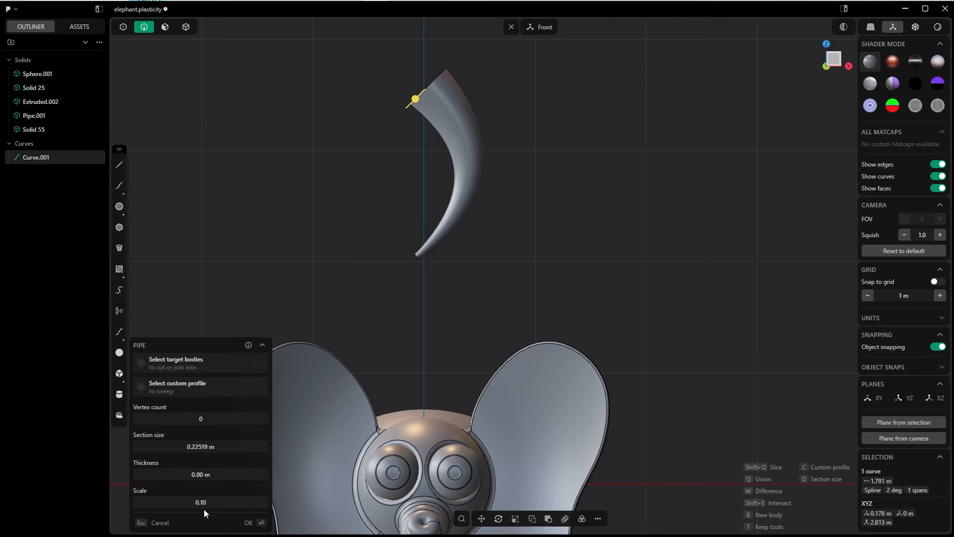
middle_click_drag(464, 146, 422, 278)
left_click(248, 523)
Delete the flat end face at the narrow tip of the tapered pipe.
scroll(547, 257, "up", 5)
middle_click_drag(547, 258, 446, 188)
key("Tab")
left_click(422, 255)
left_click(361, 244)
middle_click_drag(383, 262, 394, 306)
key("Delete")
Close the open circular edge at the pipe's narrow tip with a rounded G1 Patch Hole using multiple faces.
key("2")
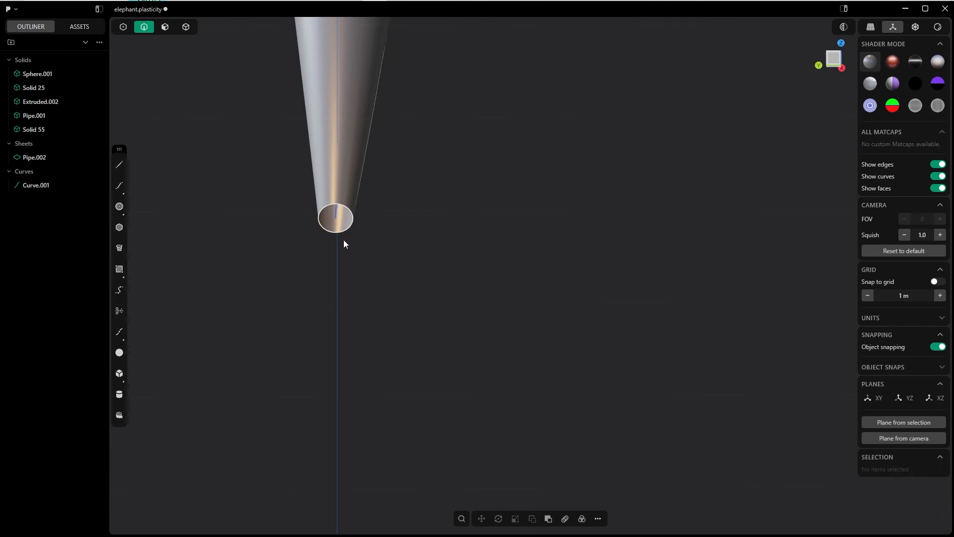
left_click(346, 232)
key("e")
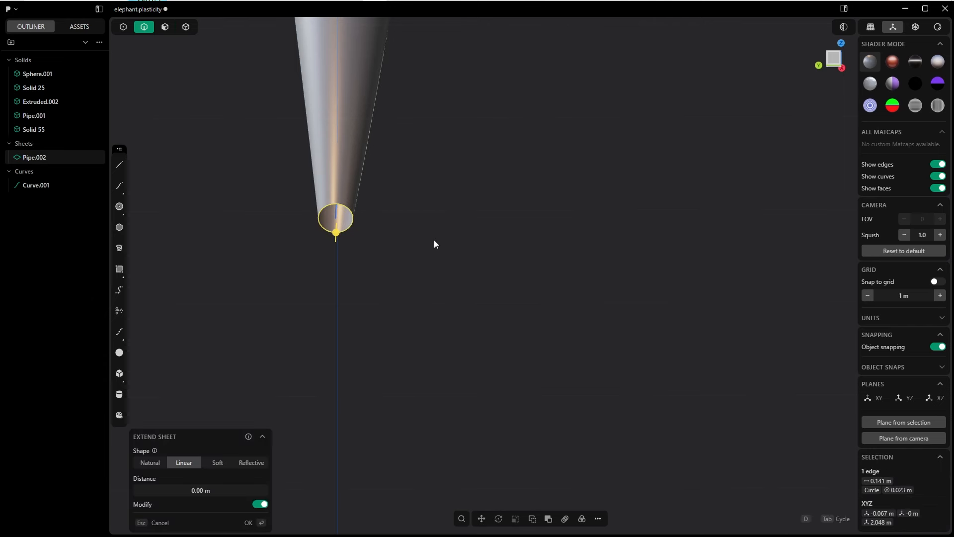
key("l")
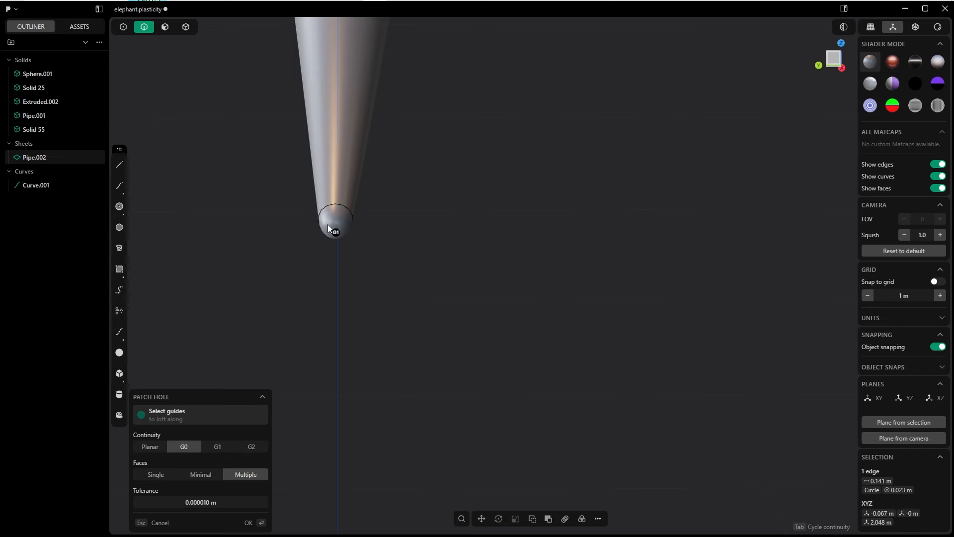
middle_click_drag(368, 272, 447, 263)
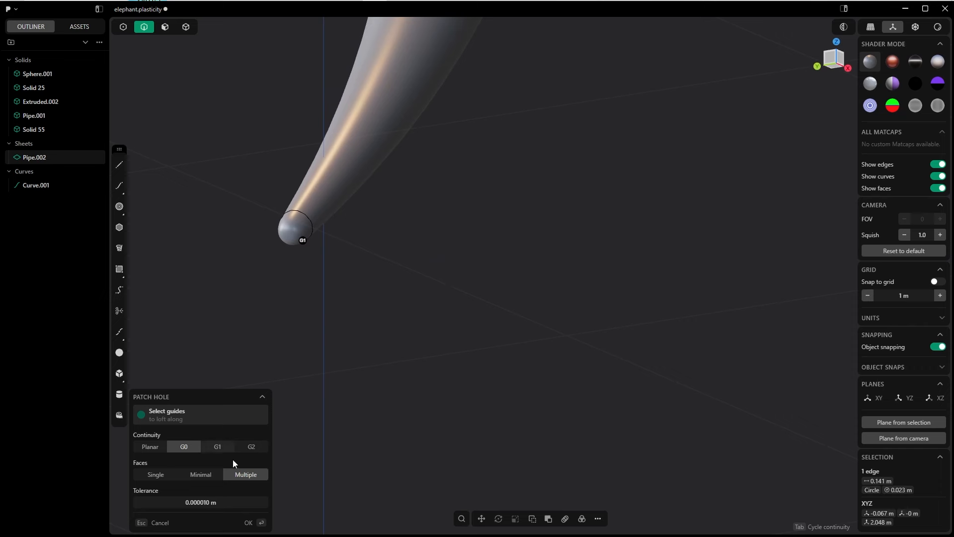
left_click(250, 524)
Finish the G1 patch on the narrow tip and rotate the tusk solid about 87.35° around the Y axis.
key("Tab")
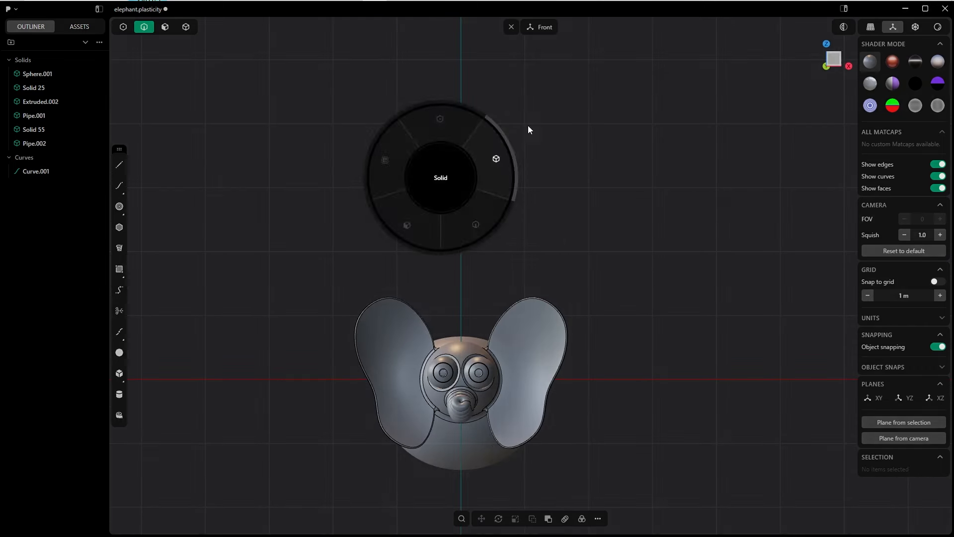
left_click(490, 187)
key("r")
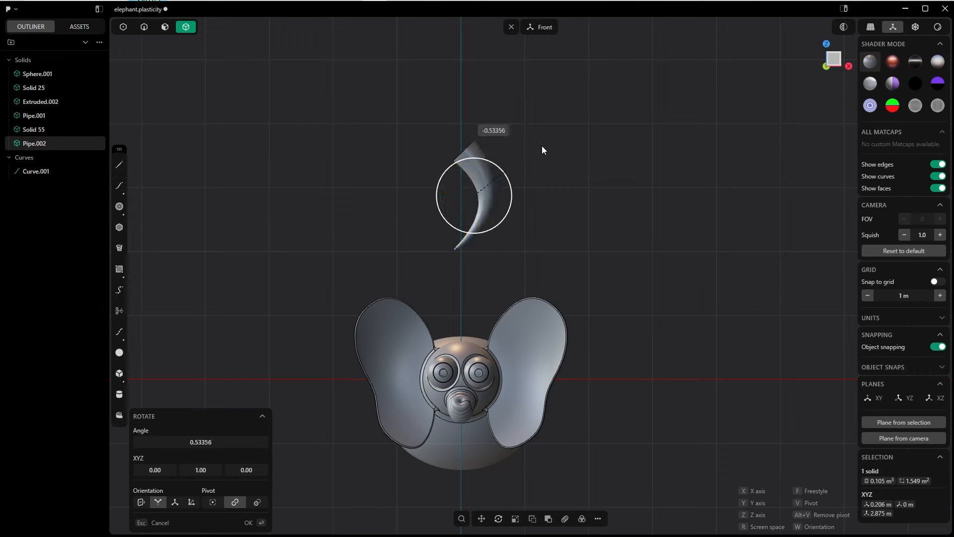
left_click(548, 227)
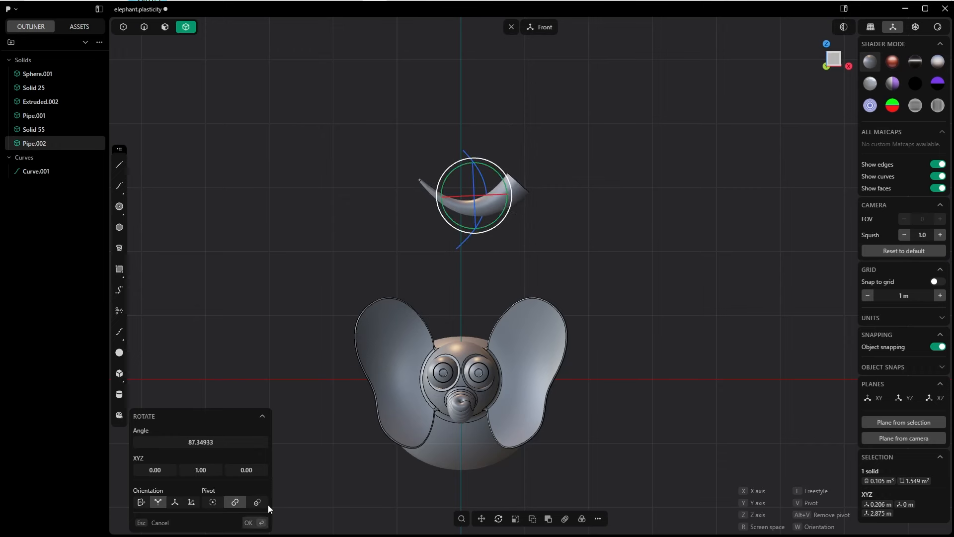
left_click(252, 523)
Rotate the tusk 90° around the Z axis so its tip points forward.
key("KP_7")
type("r")
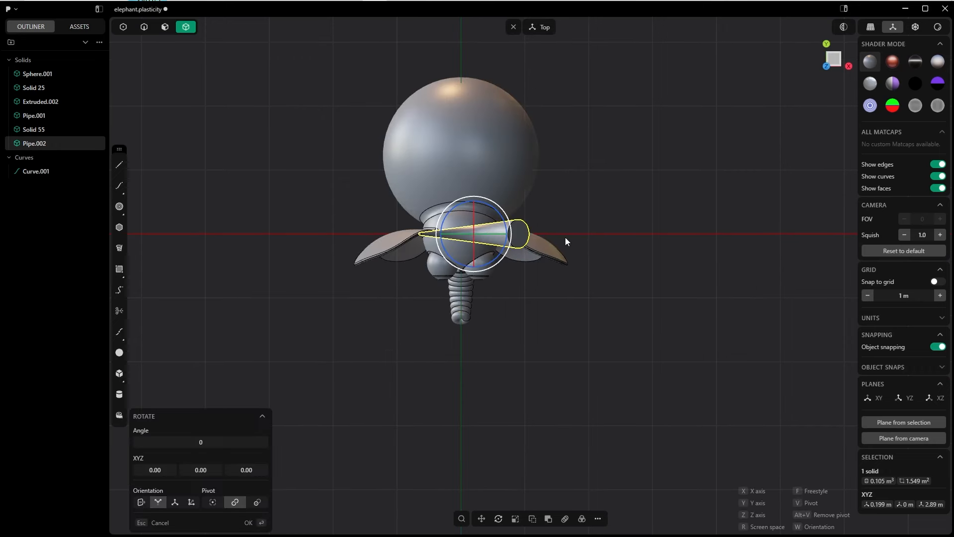
type("90")
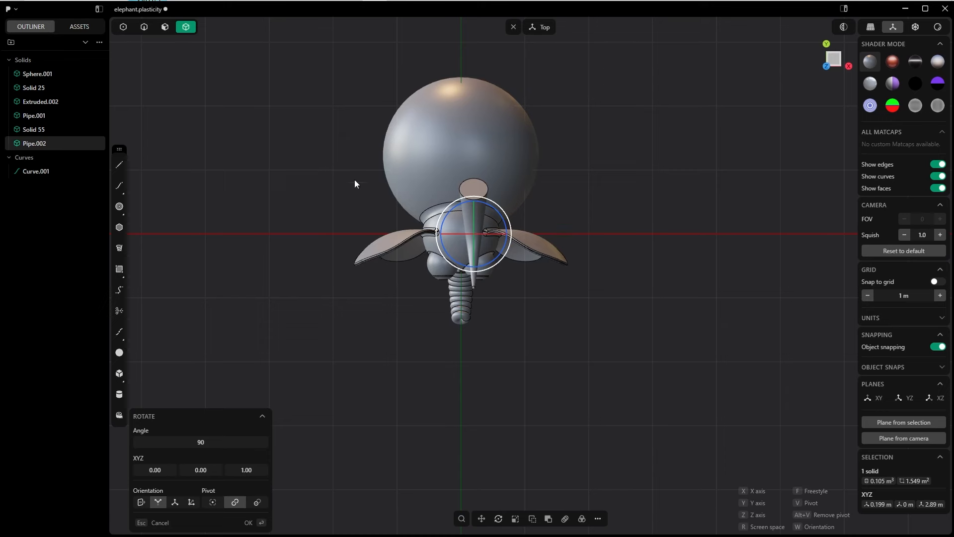
key("Return")
Place the tusk angled outward beside the trunk at about 0.477, -0.761, -0.29 m and scale it uniformly by about 0.656.
key("grave")
left_click(460, 209)
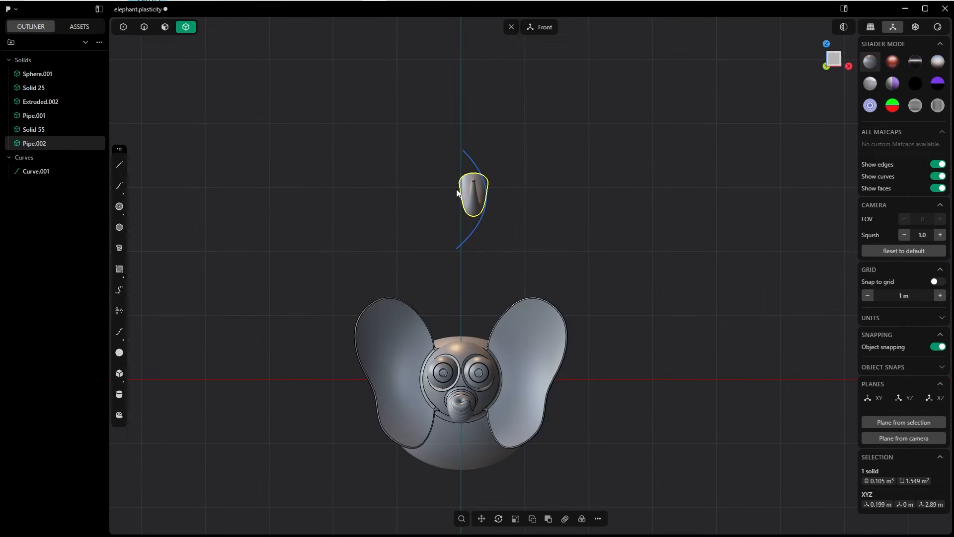
key("7")
key("s")
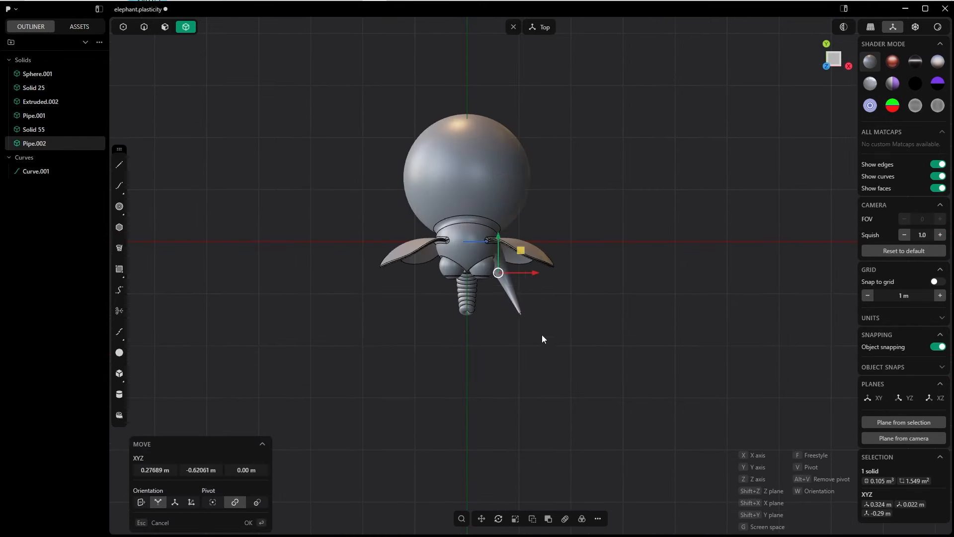
left_click(253, 522)
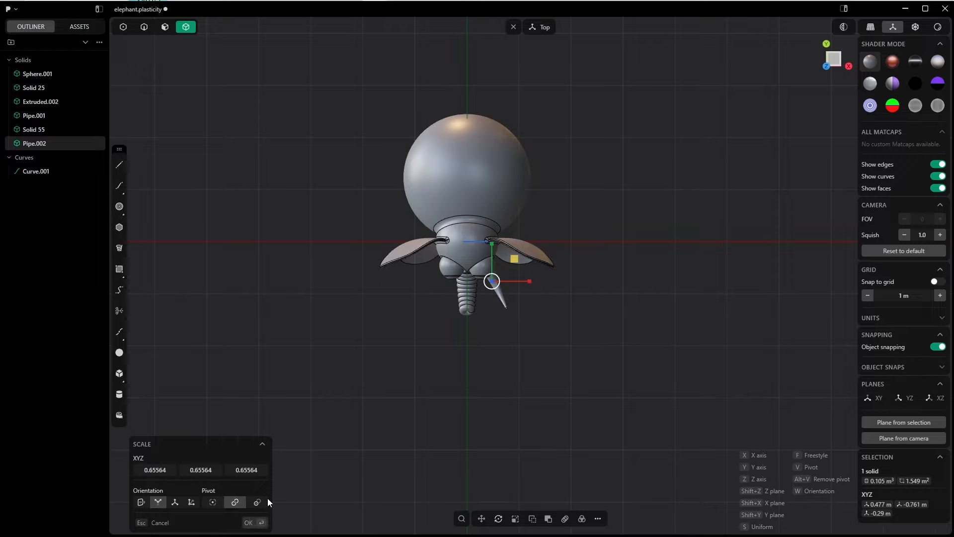
Move the tusk against the head beside the trunk, at about 0.576, -0.566, -0.416 m, and scale it down further.
key("grave")
left_click(524, 255)
scroll(495, 259, "up", 10)
key("g")
key("Return")
key("7")
key("g")
middle_click_drag(535, 304, 350, 390)
left_click(256, 520)
key("7")
key("s")
key("Return")
Shift the tusk back and slightly up so its base sinks into the cheek, at about 0.581, -0.523, -0.406 m.
key("1")
key("g")
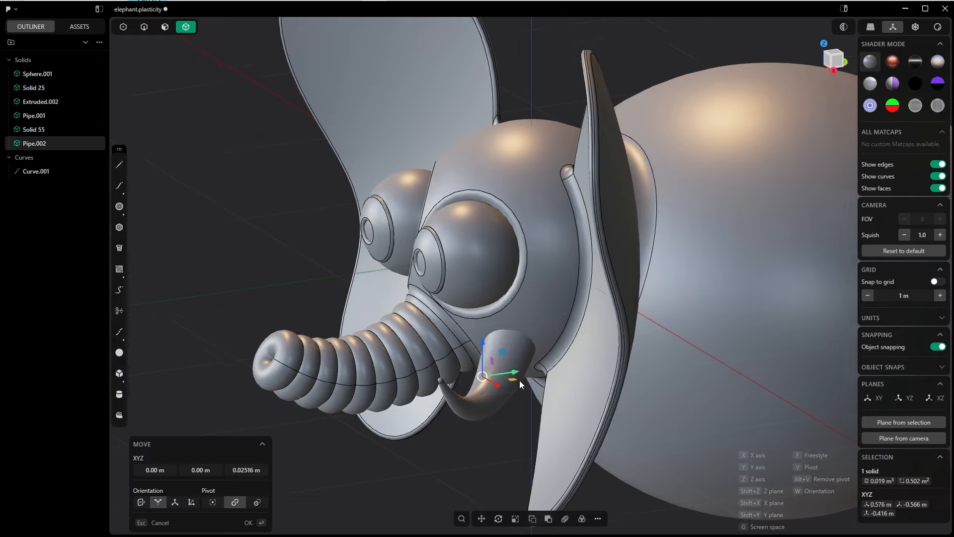
scroll(520, 380, "up", 5)
left_click_drag(463, 382, 445, 397)
mouse_move(419, 359)
left_mouse_down()
mouse_move(422, 399)
mouse_move(413, 369)
left_mouse_up()
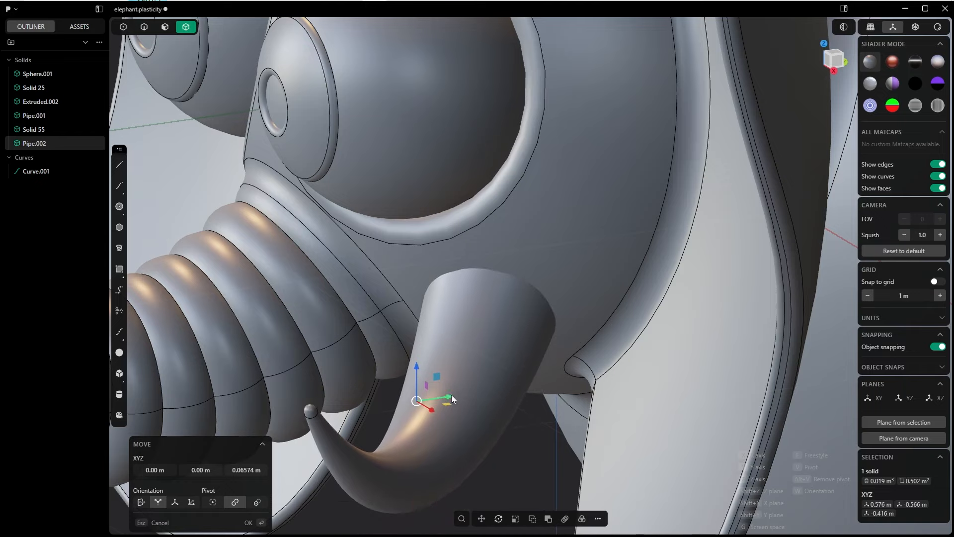
left_click_drag(451, 394, 466, 376)
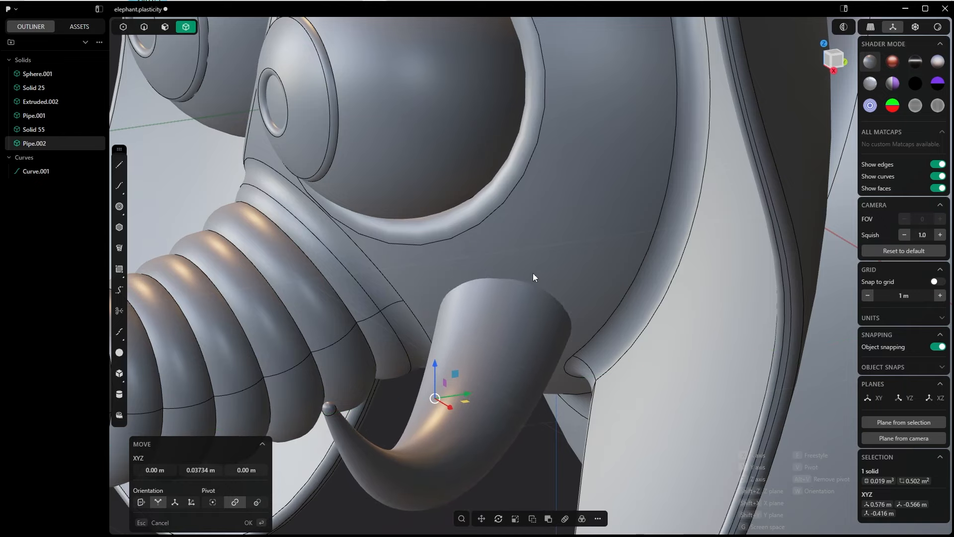
middle_click_drag(422, 313, 502, 283)
left_click(255, 523)
key("KP_7")
scroll(498, 305, "down", 5)
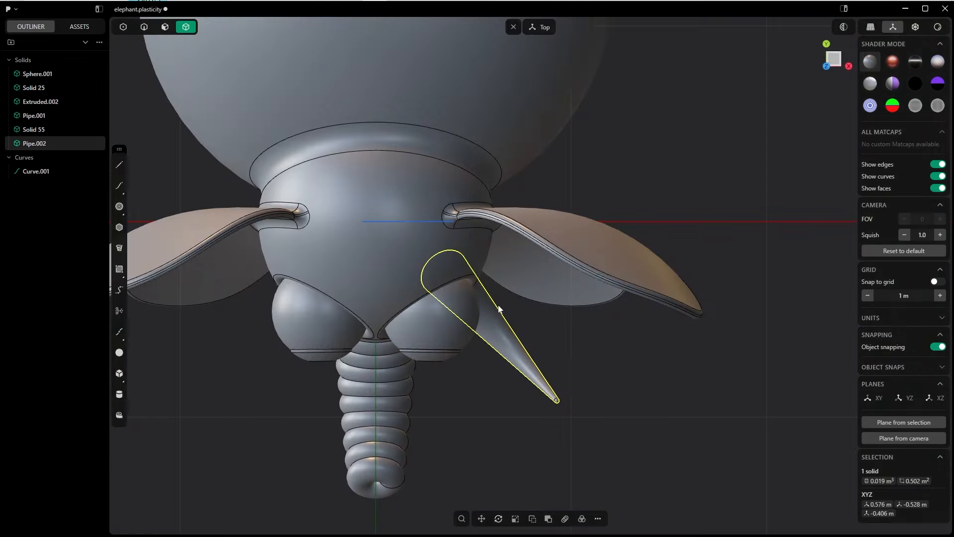
key("g")
Mirror the tusk across the X axis to create the matching tusk on the opposite side of the trunk.
key("alt+x")
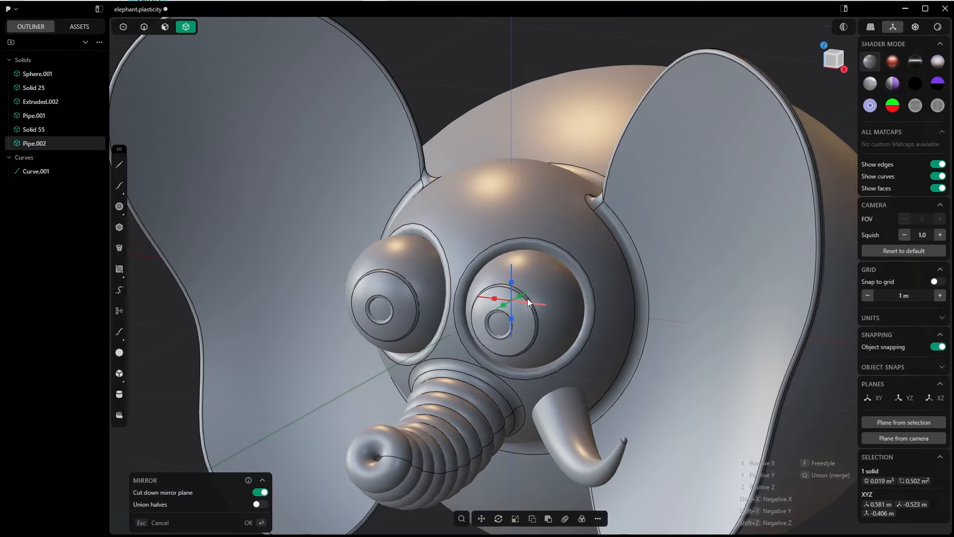
left_click(527, 304)
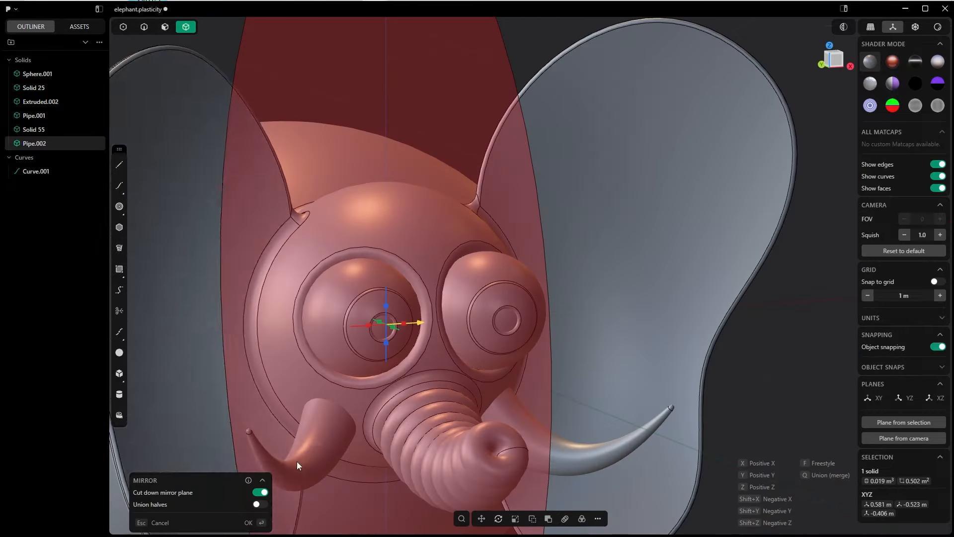
left_click(255, 523)
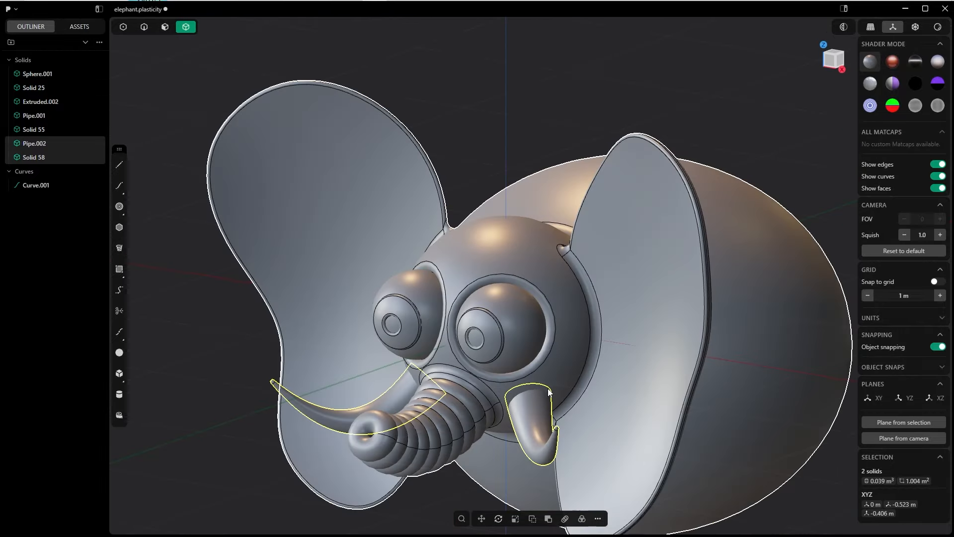
left_click(478, 176)
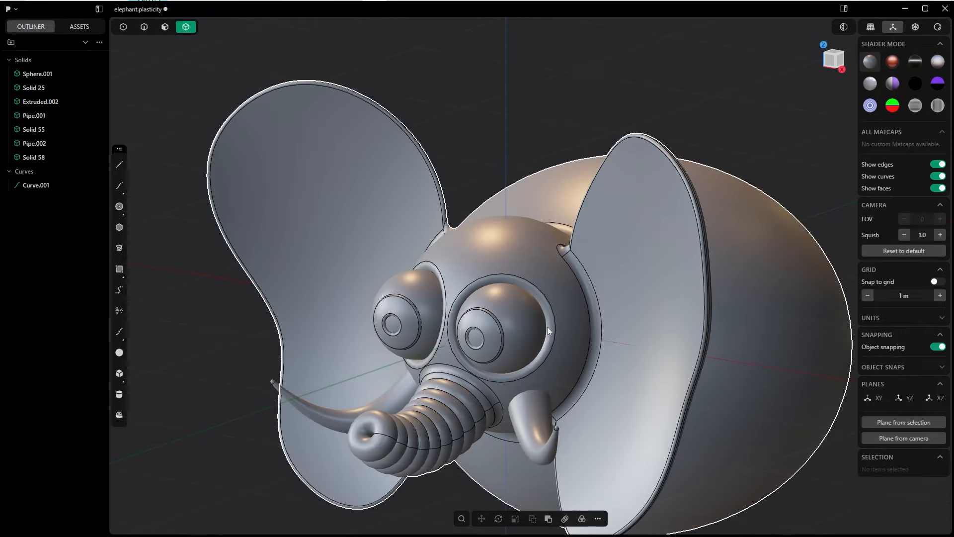
Subtract both tusks from the elephant's main body with a Boolean Difference, keeping the tusk solids.
middle_click_drag(518, 363, 401, 343, "shift")
scroll(451, 294, "down", 3)
left_click(399, 264)
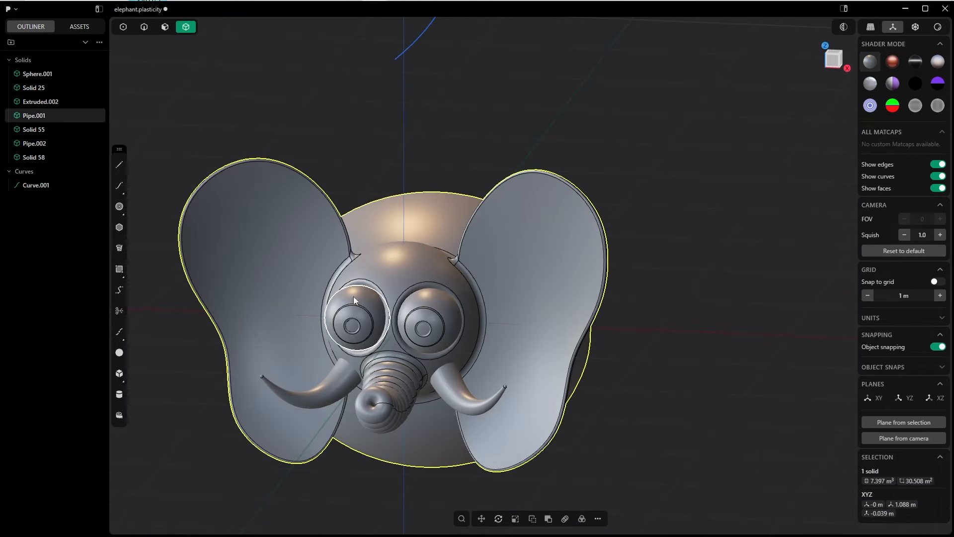
key("g")
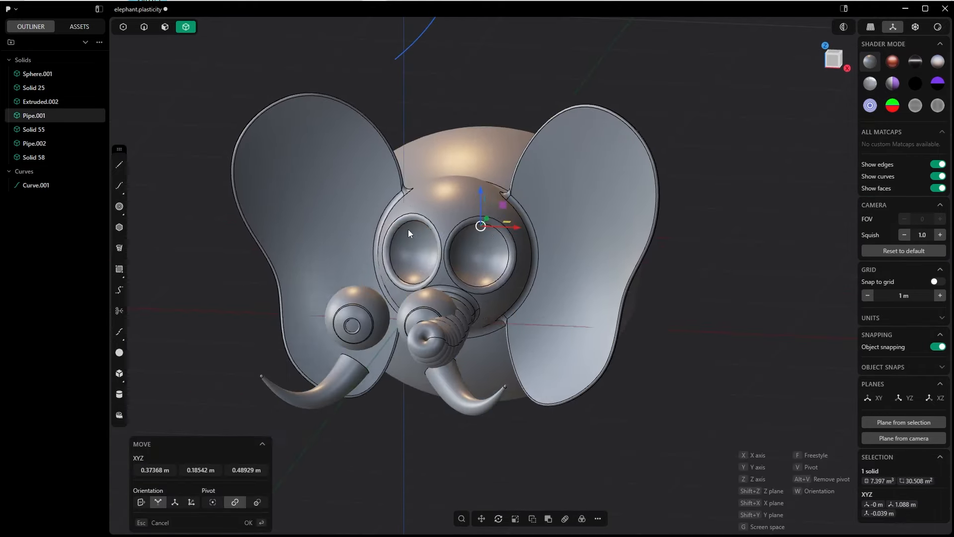
left_click(408, 262)
key("q")
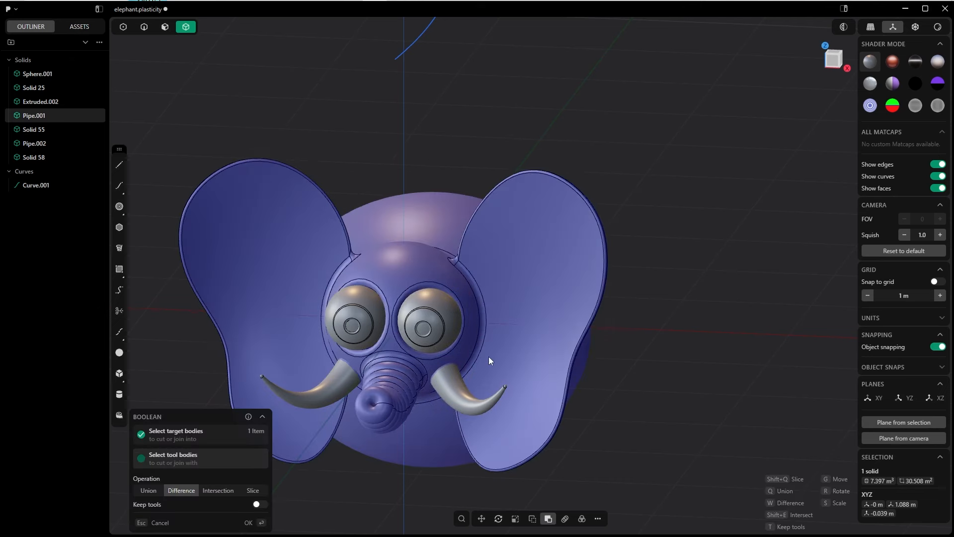
left_click(470, 385)
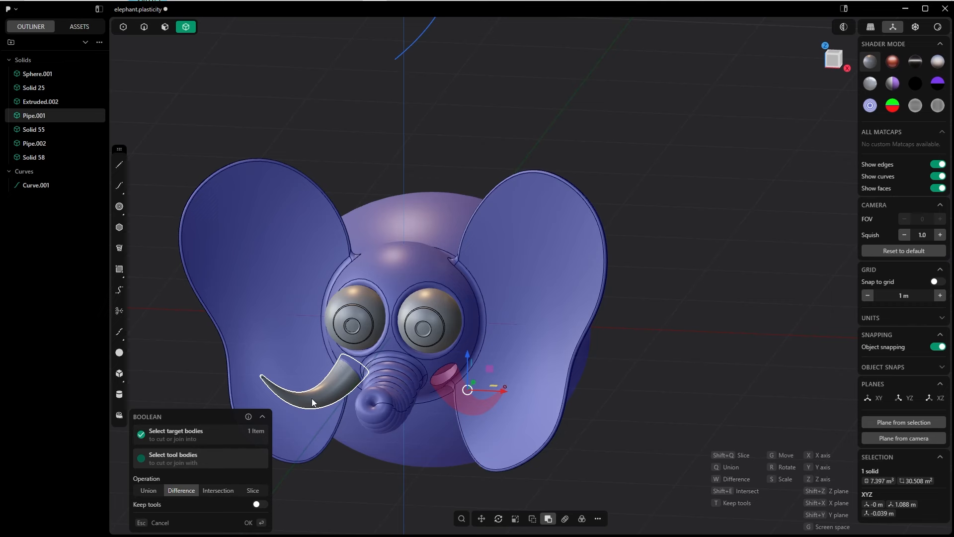
left_click(311, 398)
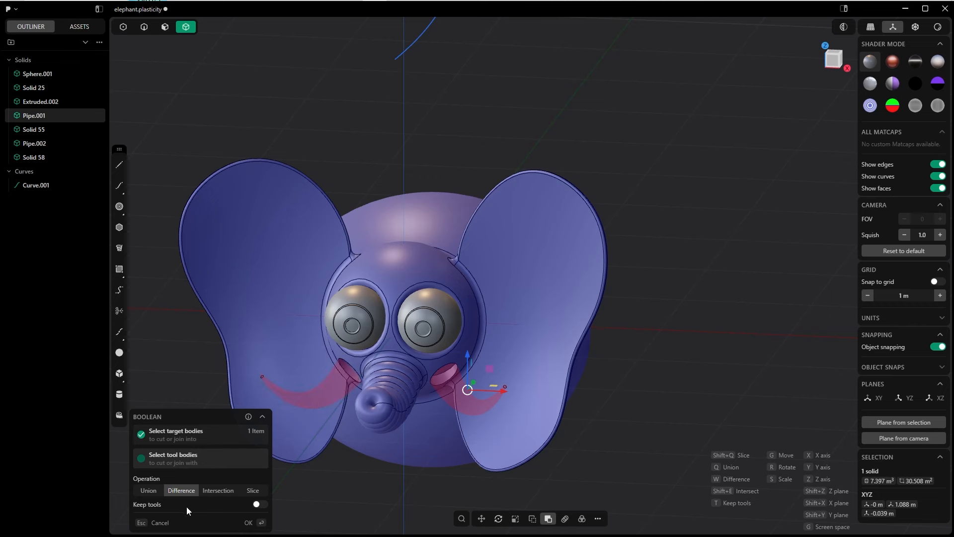
Hide both tusk solids to expose their sockets in the head.
left_click(451, 390)
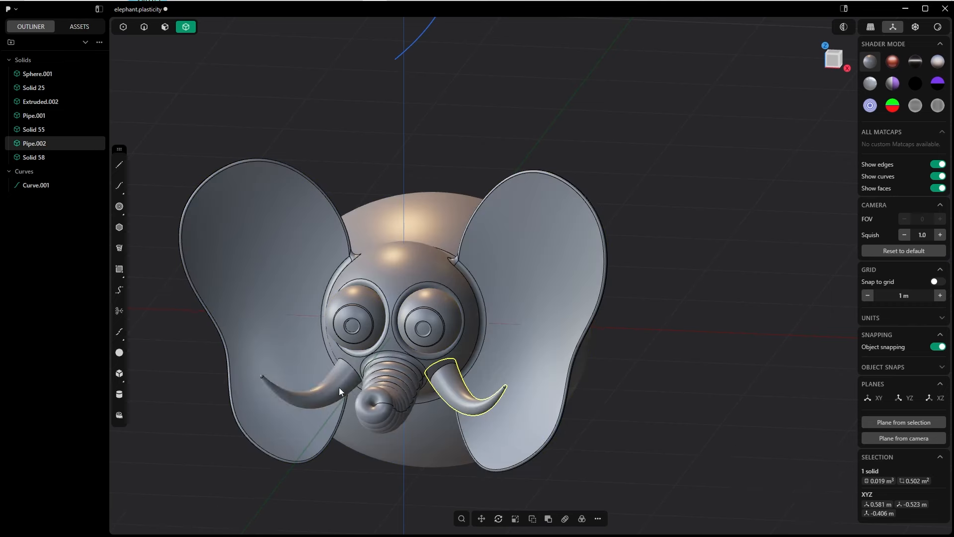
left_click(329, 393, "shift")
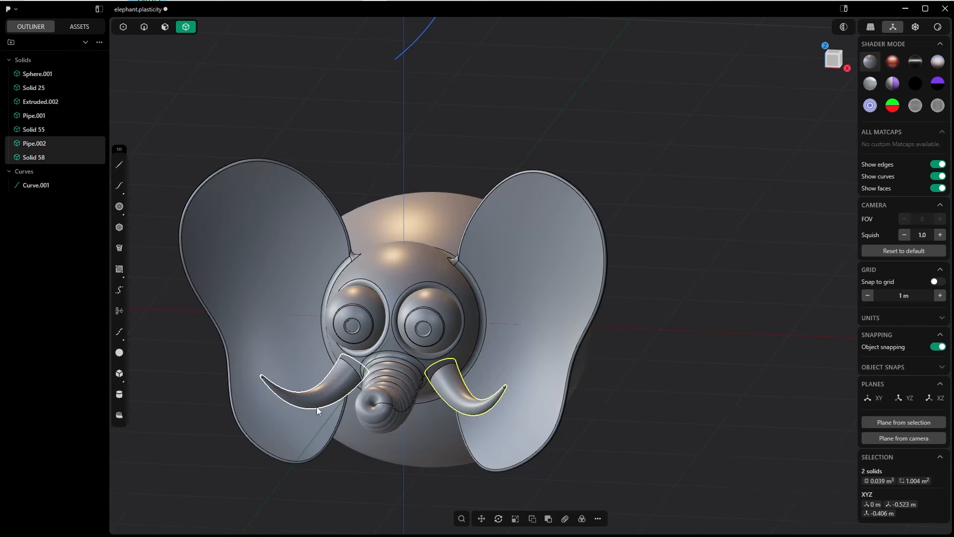
key("h")
Fillet the rim edges of both tusk sockets with a distance of about 0.0187 m.
scroll(488, 359, "up", 5)
key("2")
left_click(542, 335)
key("f")
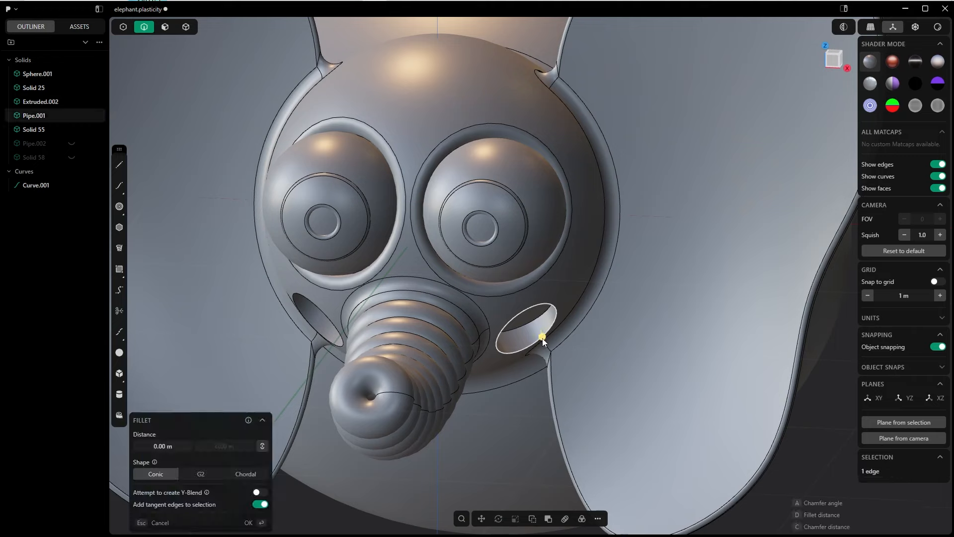
left_click(318, 305)
middle_click_drag(318, 305, 343, 290)
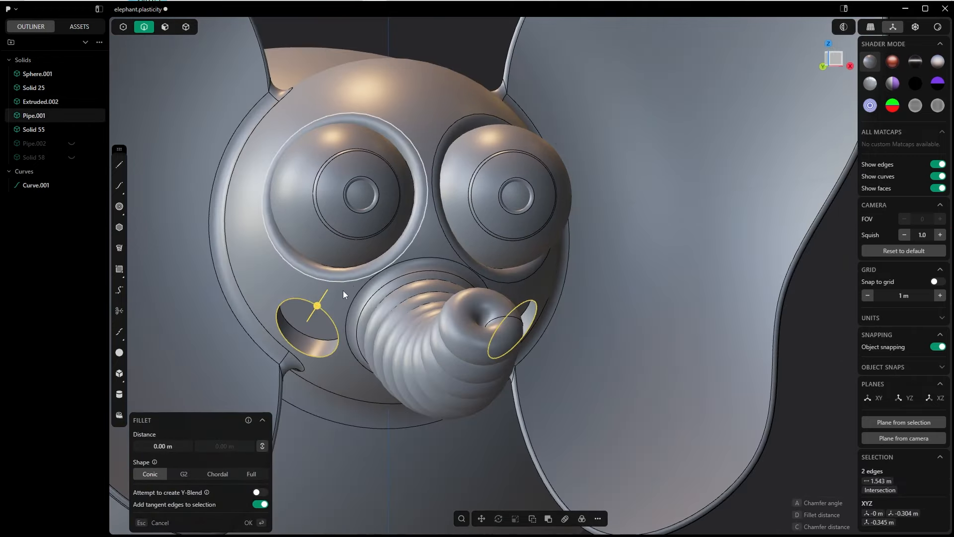
key("d")
left_click(339, 281)
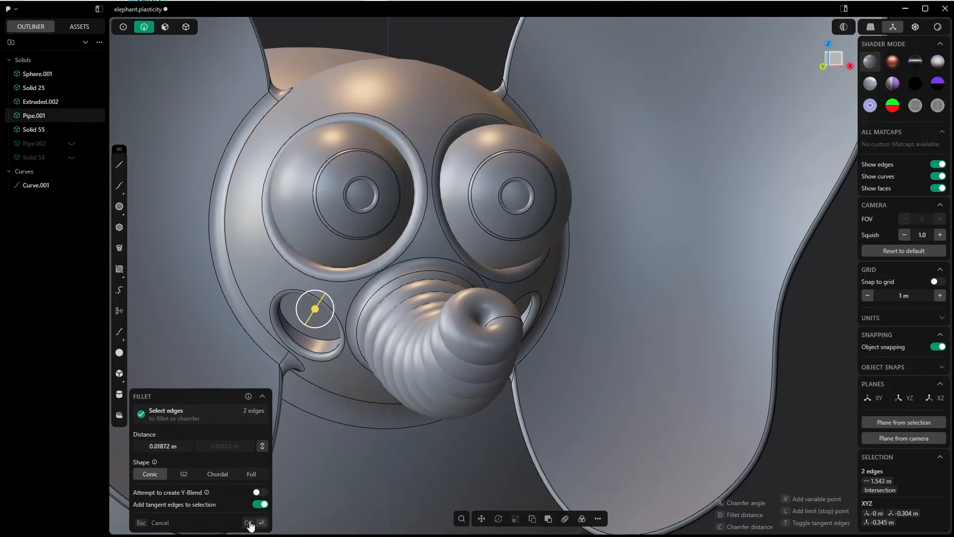
left_click(251, 523)
Unhide both tusks and turn off the display of edges.
key("alt+h")
scroll(431, 130, "down", 6)
middle_click_drag(430, 129, 333, 191)
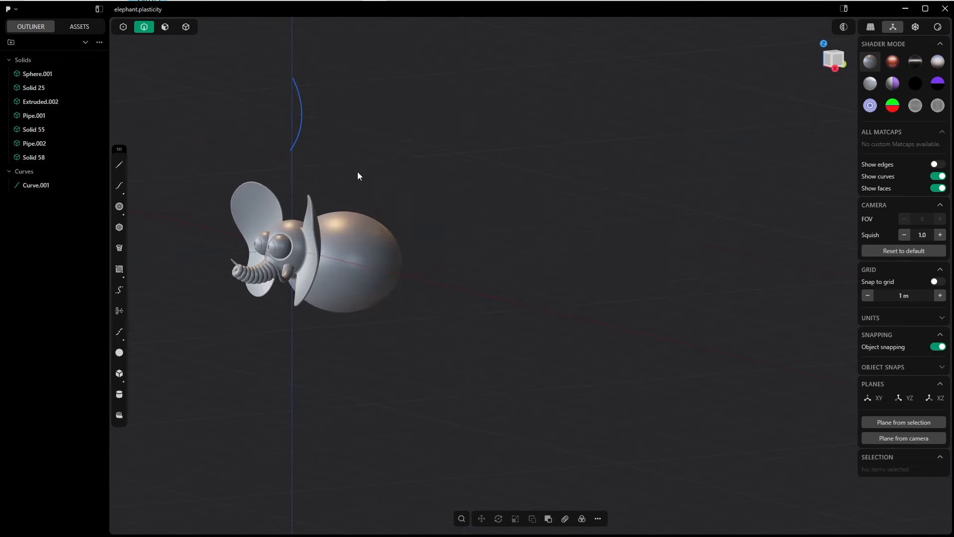
Delete the leftover tusk guide curve above the head and check the elephant tail reference photo in the browser.
key("grave")
left_click(349, 166)
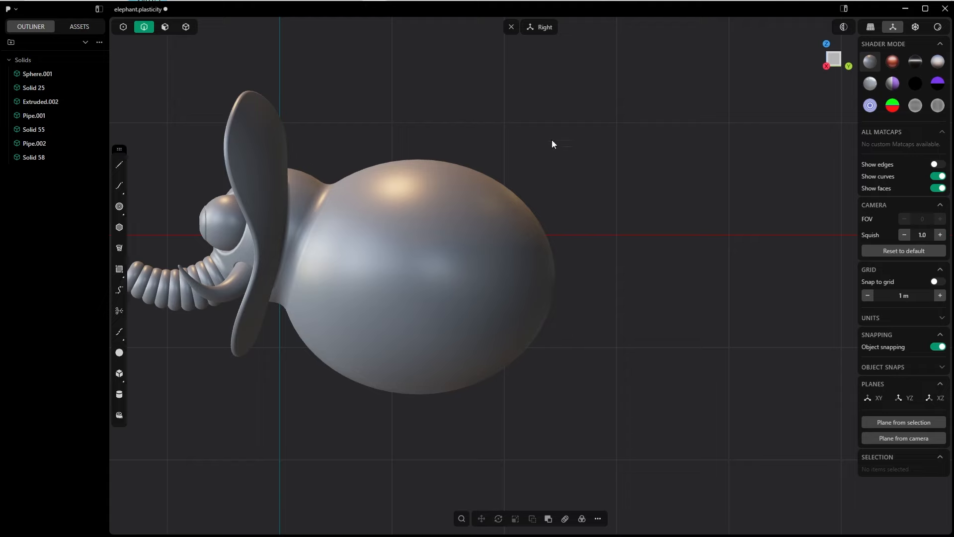
key("alt+Tab")
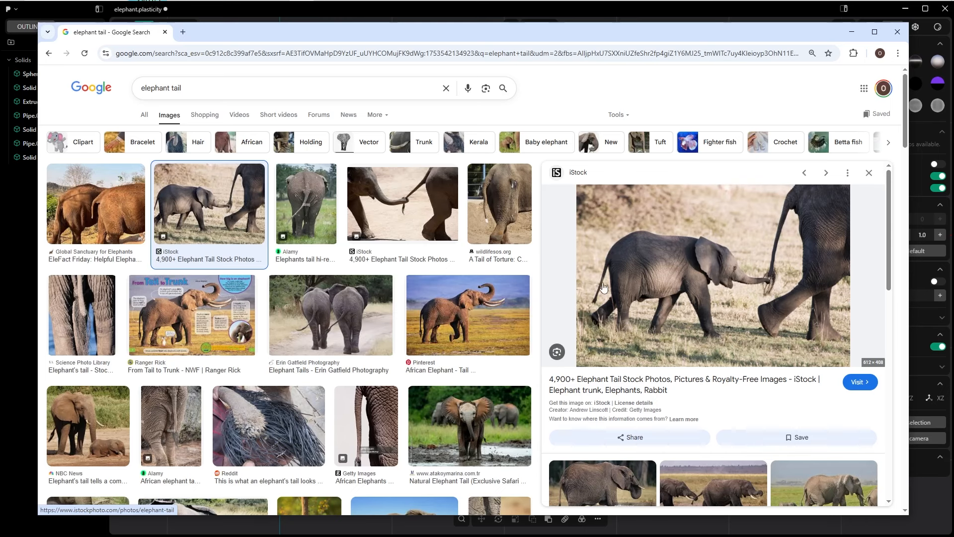
key("alt+Tab")
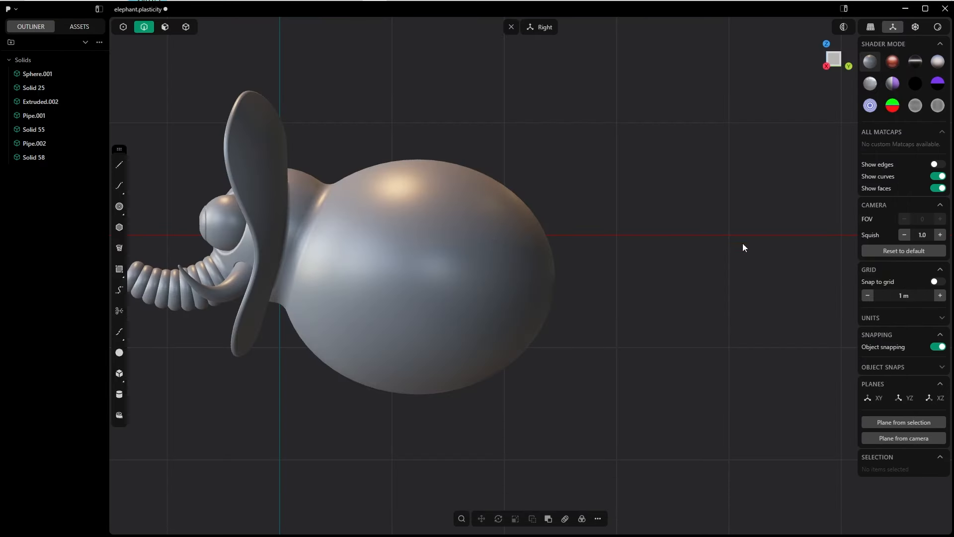
Draw a six-point control-point curve on the YZ plane behind the body, arching over and running down as the tail path.
left_click(119, 186)
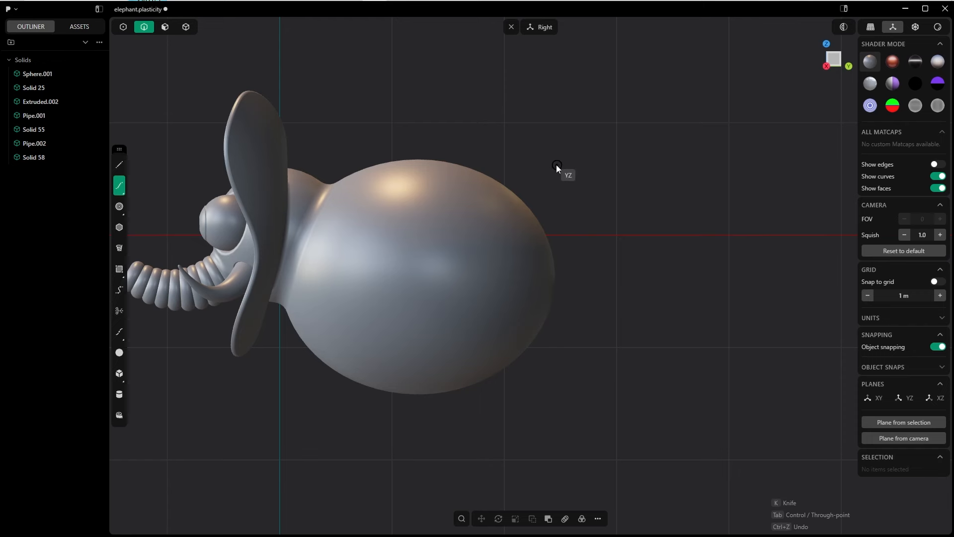
left_click(549, 164)
left_click(592, 172)
left_click(592, 218)
left_click(603, 280)
left_click(620, 330)
left_click(605, 369)
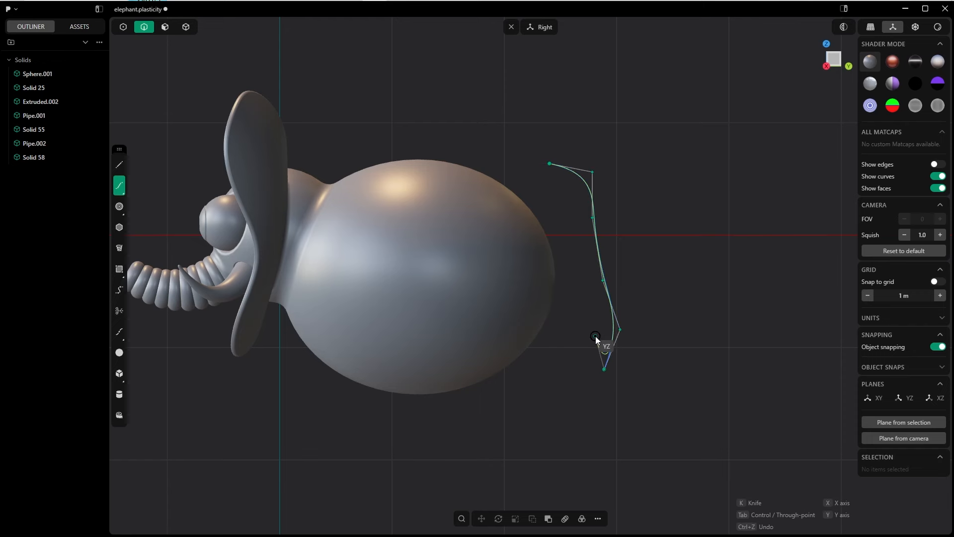
right_click(595, 336)
Move the tail curve down and toward the body so its upper end lies inside the rear.
key("g")
left_click_drag(607, 249, 574, 299)
right_click(646, 216)
Edit the tail curve's control points and move the second one up and away from the body to heighten the upper arch.
key("Tab")
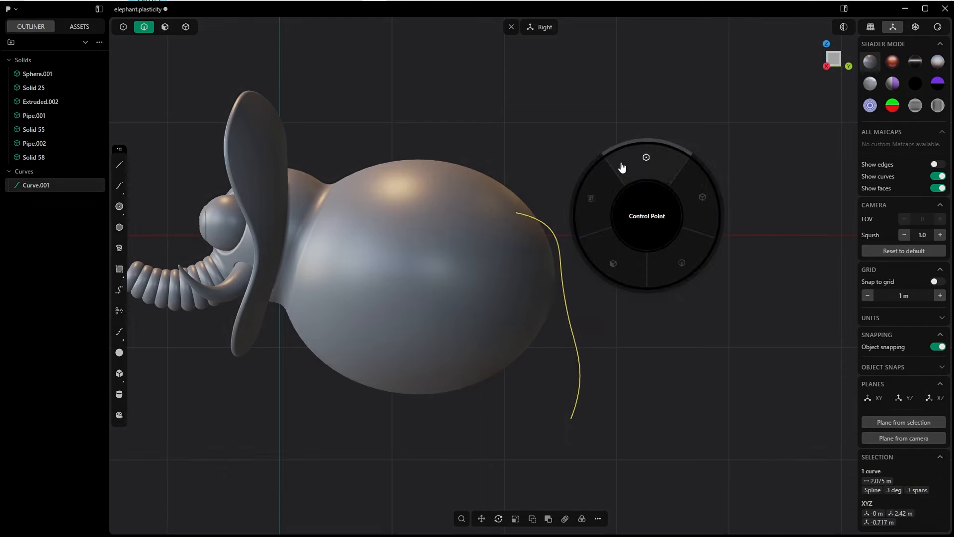
left_click(622, 168)
scroll(581, 287, "up", 8)
left_click(526, 133)
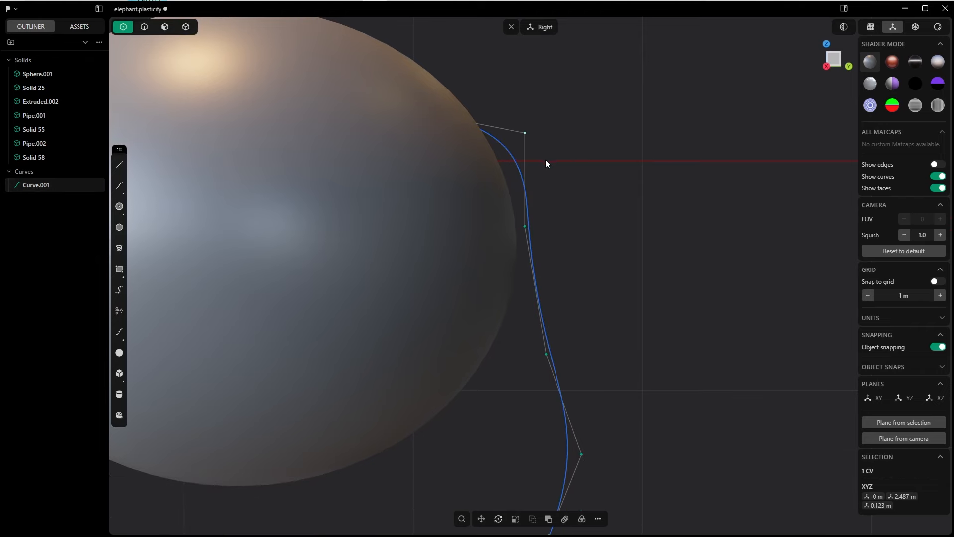
key("g")
left_click_drag(547, 149, 562, 117)
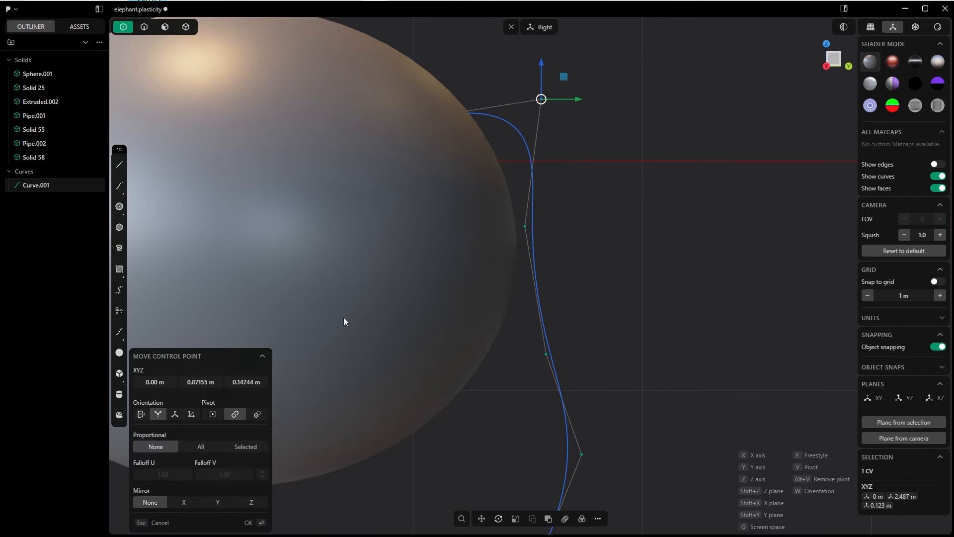
left_click(251, 522)
key("g")
key("g")
Shift the third control point inward, the fourth outward, and the fifth up and inward to give the tail a wavy shape.
left_click(525, 226)
key("g")
key("g")
left_click(546, 353)
key("g")
key("g")
middle_click_drag(603, 341, 567, 238, "shift")
left_click(545, 351)
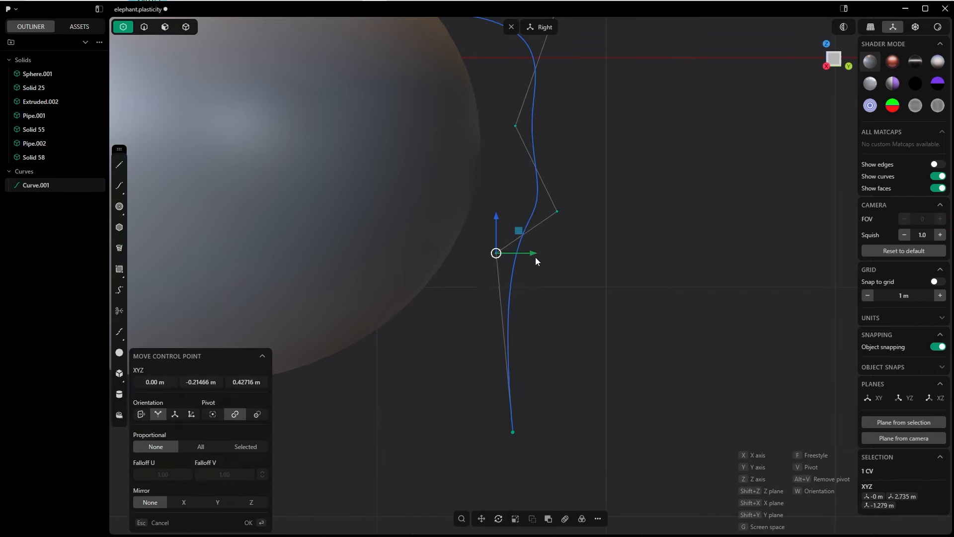
left_click(535, 258)
Raise the tail curve's lower end point and shift it outward, adjusting the middle control points to even out the wave.
left_click(513, 432)
key("g")
key("g")
left_click(557, 364)
middle_click_drag(555, 278, 567, 372, "shift")
left_click_drag(514, 198, 558, 239)
key("g")
key("g")
scroll(569, 241, "down", 2)
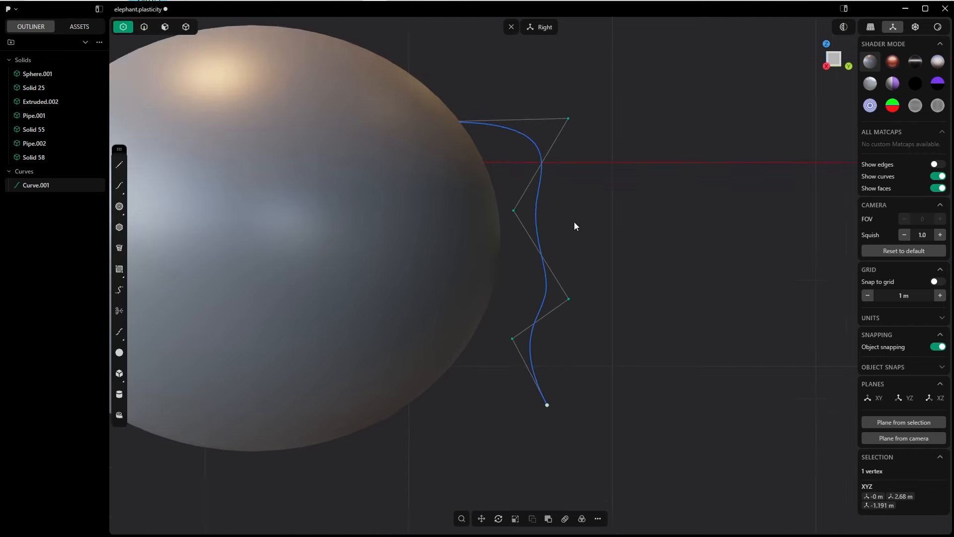
Create a tapered pipe along the tail curve with a section size of about 0.05 m and a scale of 0.5.
key("2")
scroll(579, 248, "down", 3)
key("p")
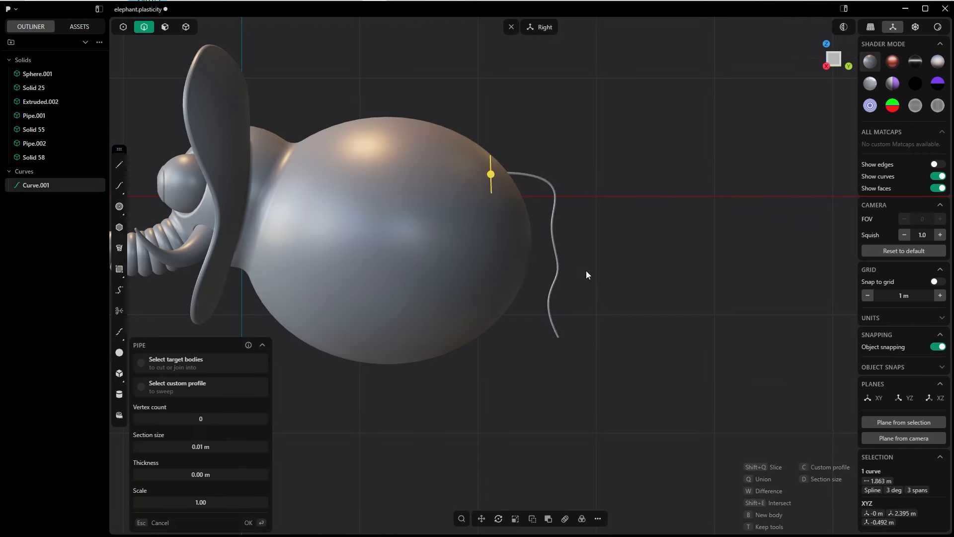
left_click_drag(488, 171, 482, 165)
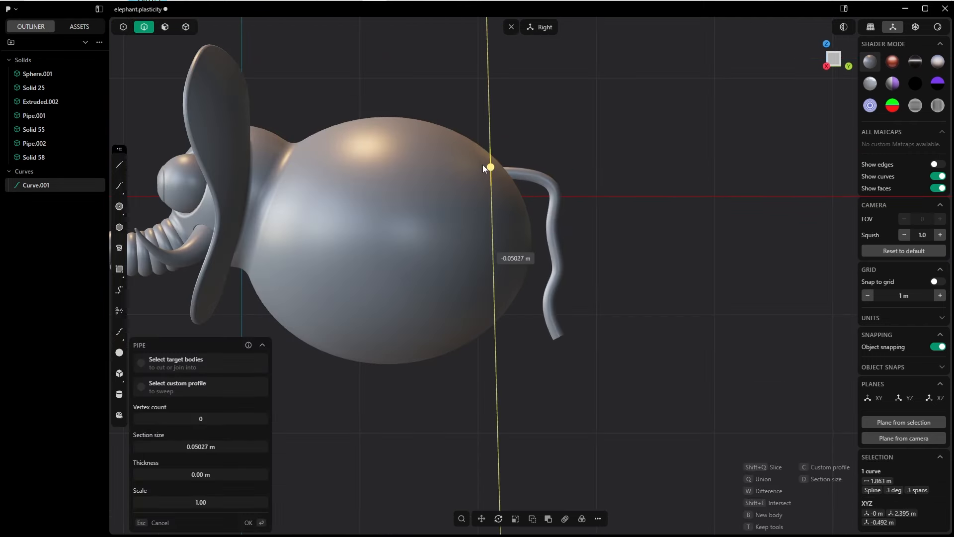
left_click(255, 502)
type(".5")
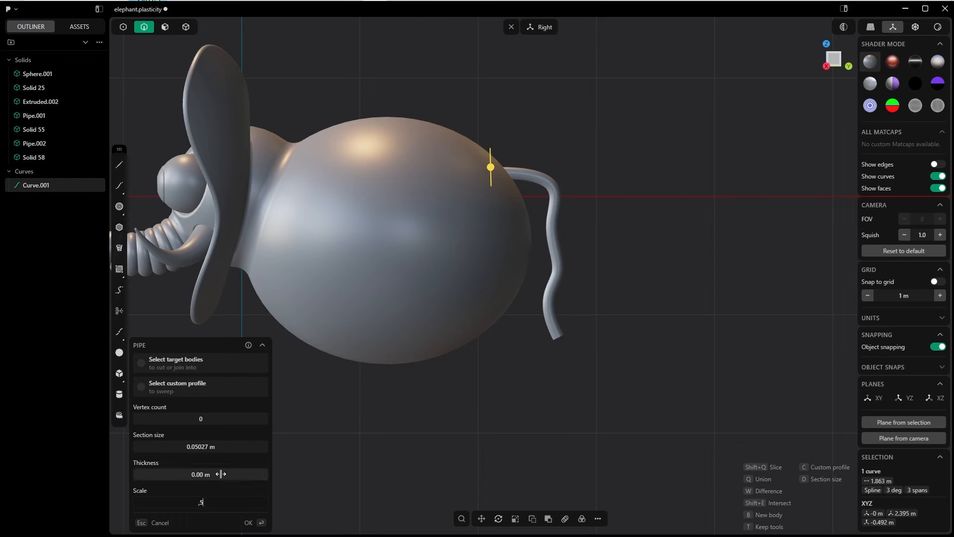
key("Return")
key("Return")
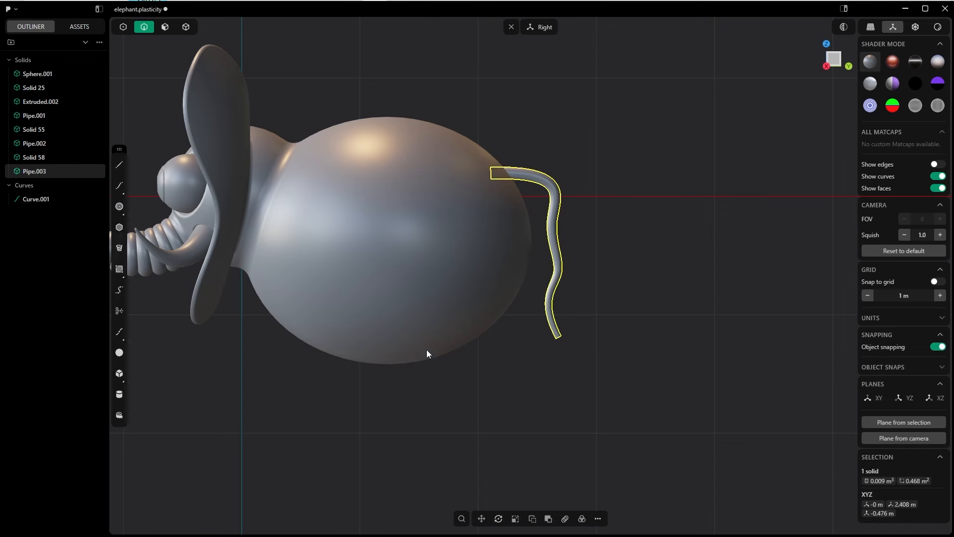
Move the tail pipe about -0.09 m in Y and -0.05 m in Z so its upper end sits inside the body.
key("g")
left_click(527, 240)
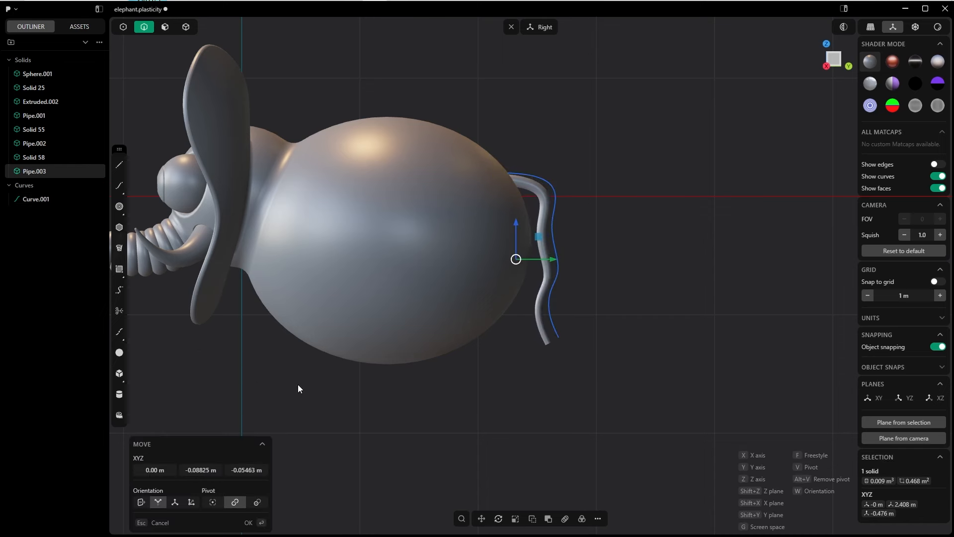
left_click(298, 385)
Delete the leftover path curve beside the tail.
key("Tab")
left_click(584, 254)
left_click_drag(636, 303, 554, 246)
key("x")
Check the elephant tail reference photo and draw a four-point control-point spline beside the tail as the tuft's half profile.
scroll(543, 202, "up", 4)
middle_click_drag(644, 323, 571, 224, "shift")
key("alt+Tab")
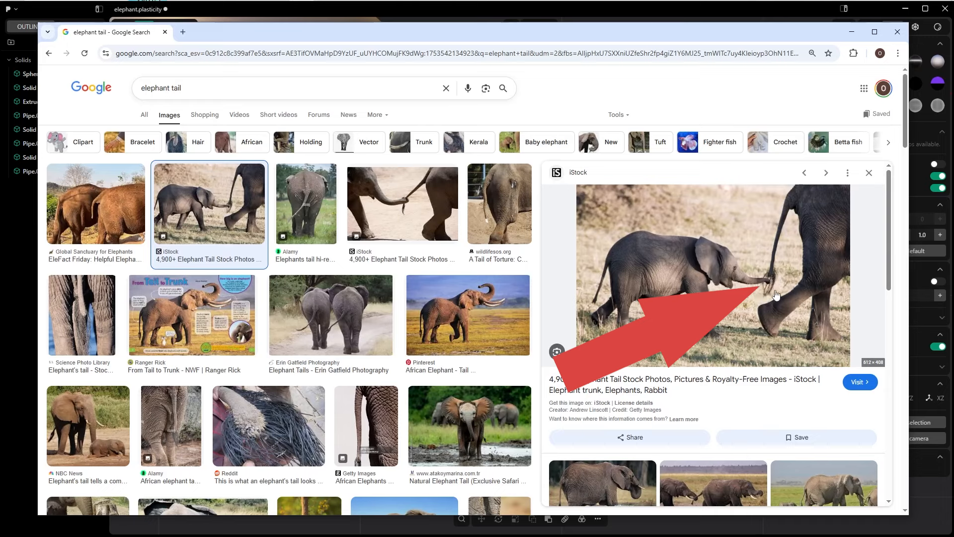
key("alt+Tab")
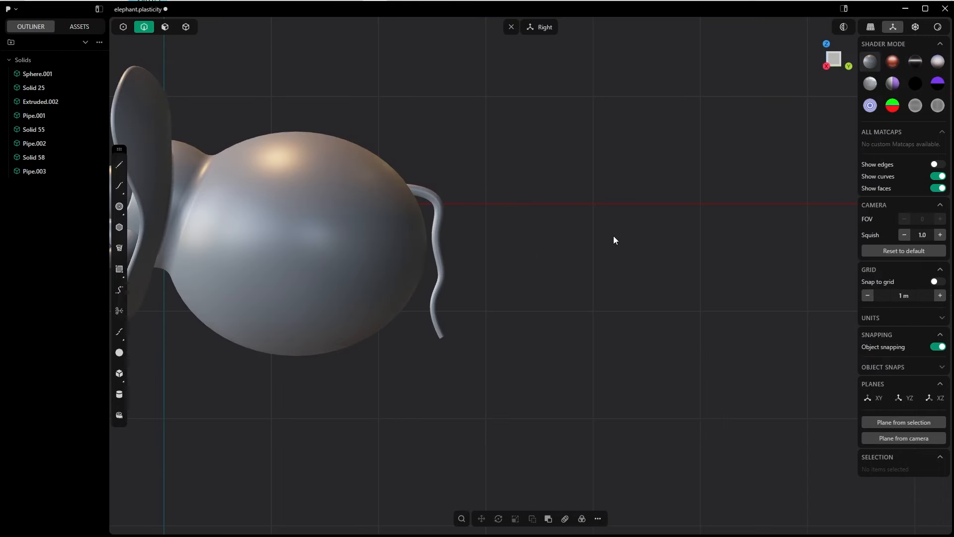
key("c")
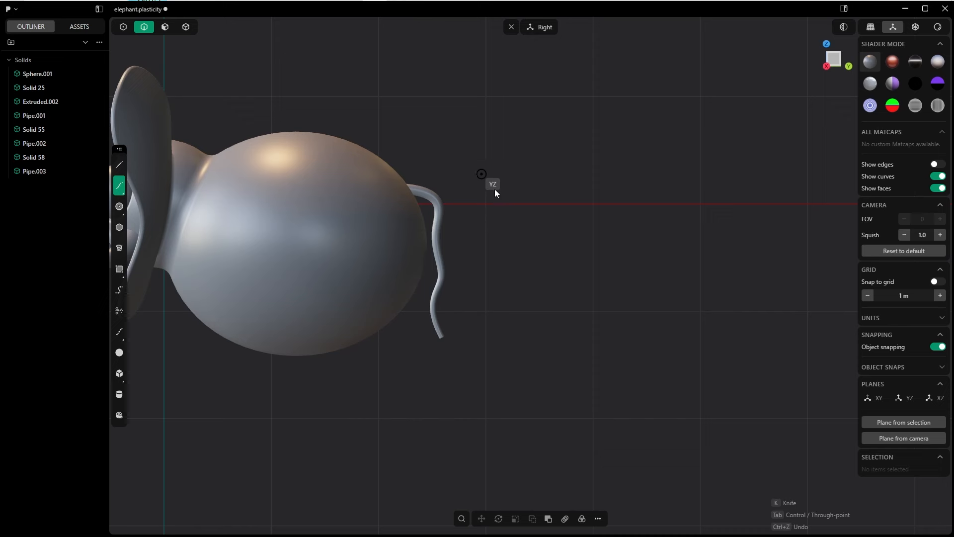
left_click(492, 204)
left_click(463, 228)
left_click(479, 247)
left_click(494, 290)
right_click(495, 290)
Move the spline's upper end point about 0.0185 m in Y to align it vertically with the lower end point.
scroll(508, 282, "up", 5)
right_click_drag(520, 151, 599, 243)
key("1")
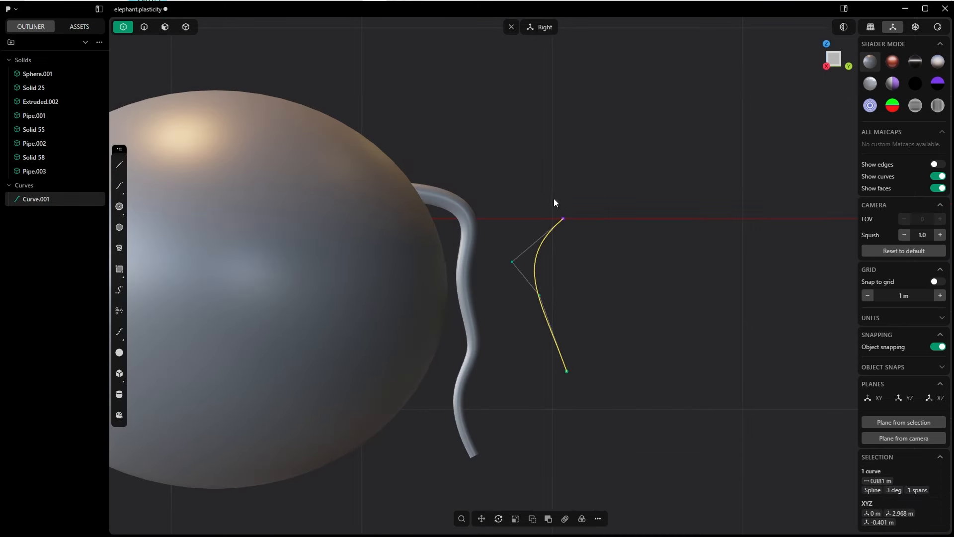
left_click(555, 203)
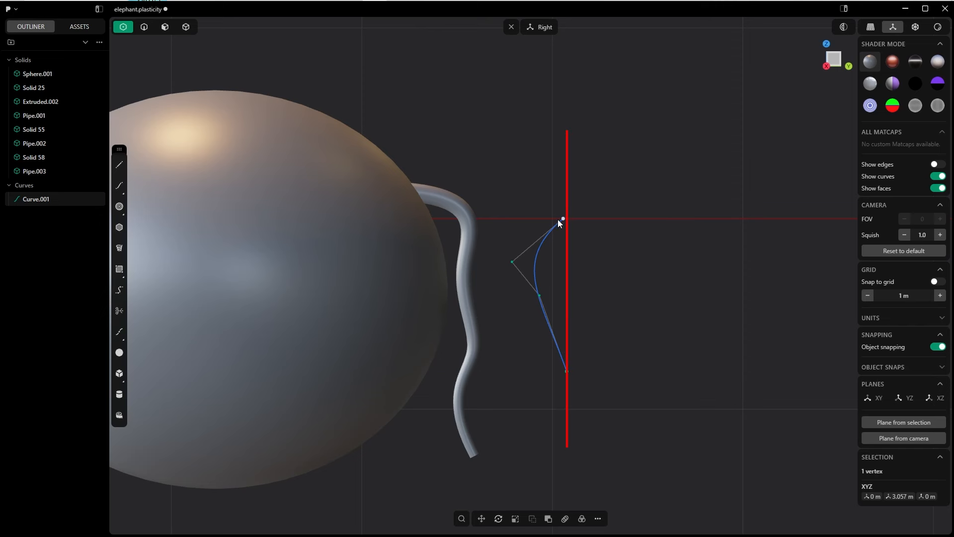
key("g")
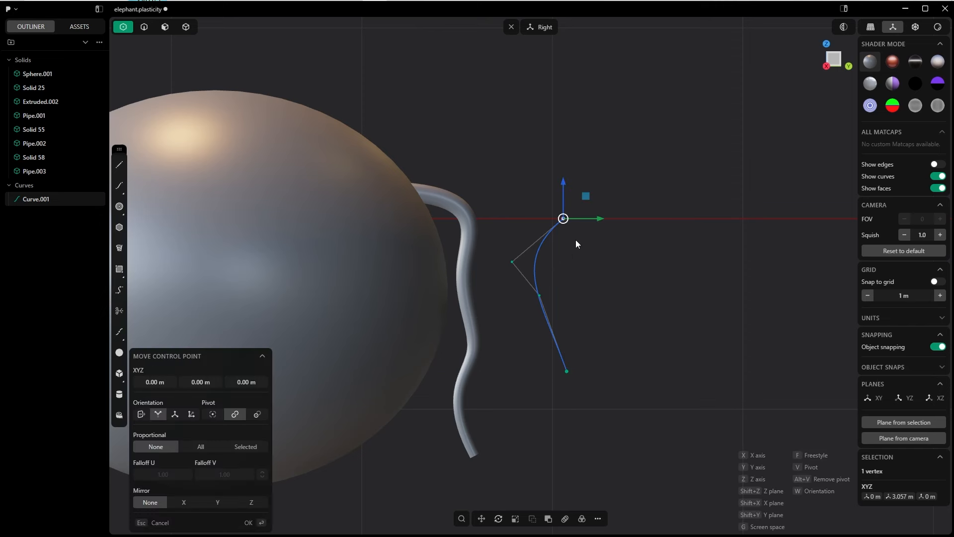
left_click_drag(596, 221, 567, 375)
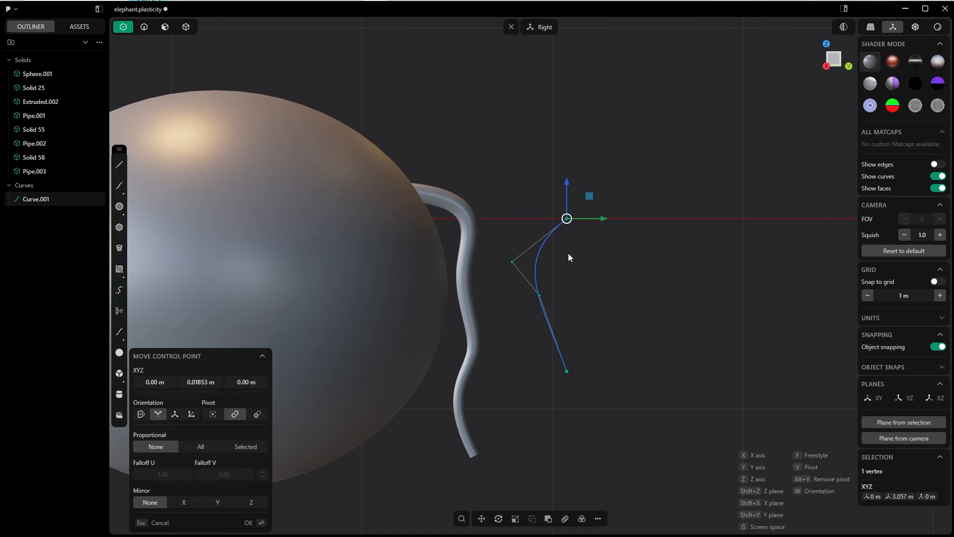
left_click(248, 523)
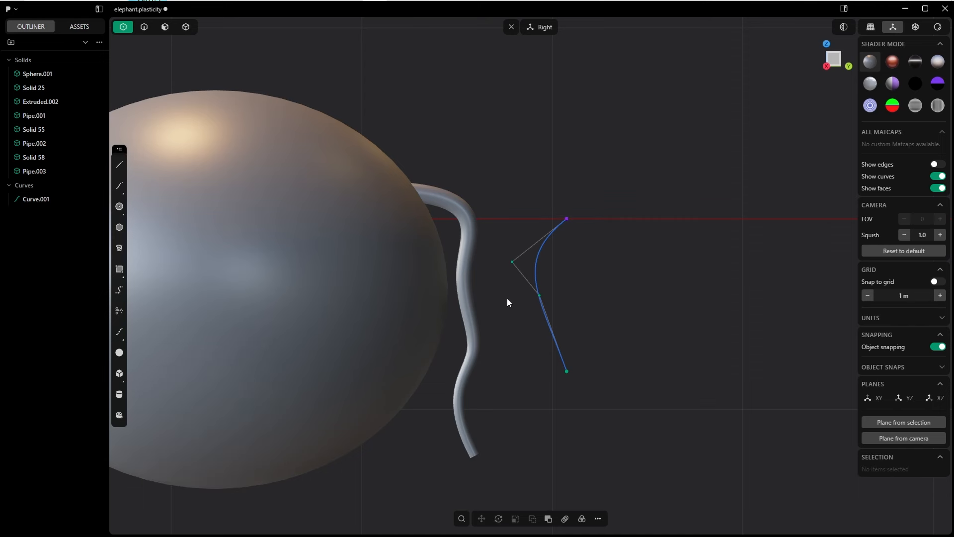
Move the spline's lower middle control point to about Y 2.994 m, Z -0.39 m to soften the curve.
left_click(533, 297)
key("g")
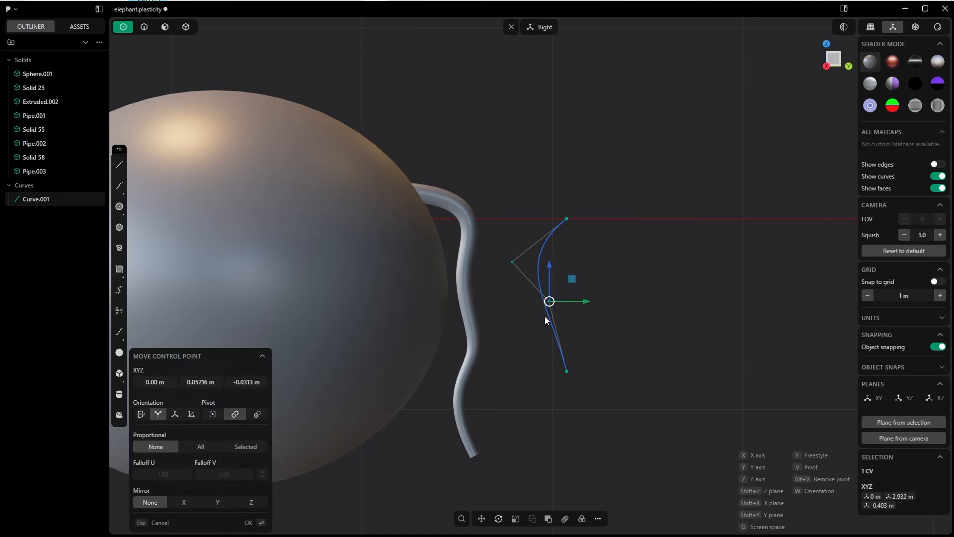
left_click(547, 311)
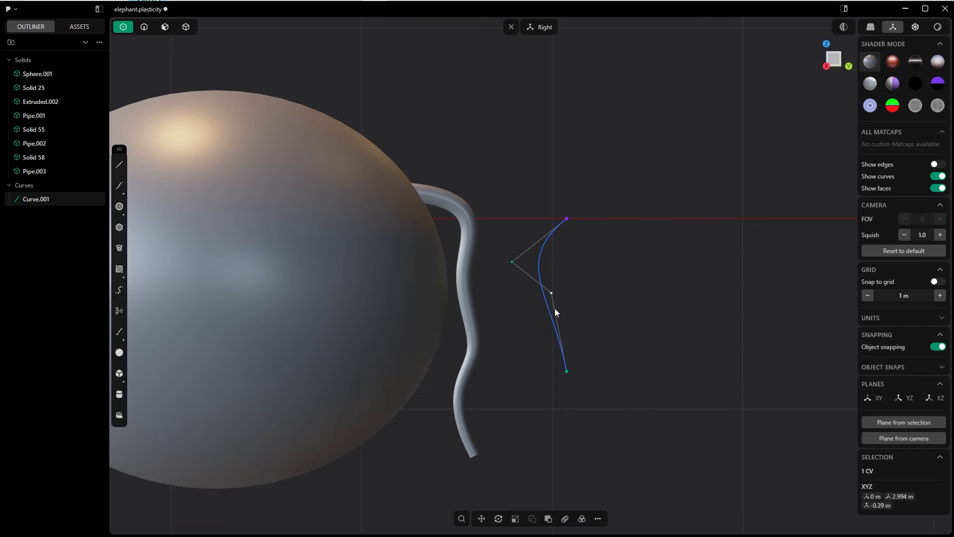
Revolve the spline 360 degrees about the vertical axis through its end points and delete the profile curve.
key("2")
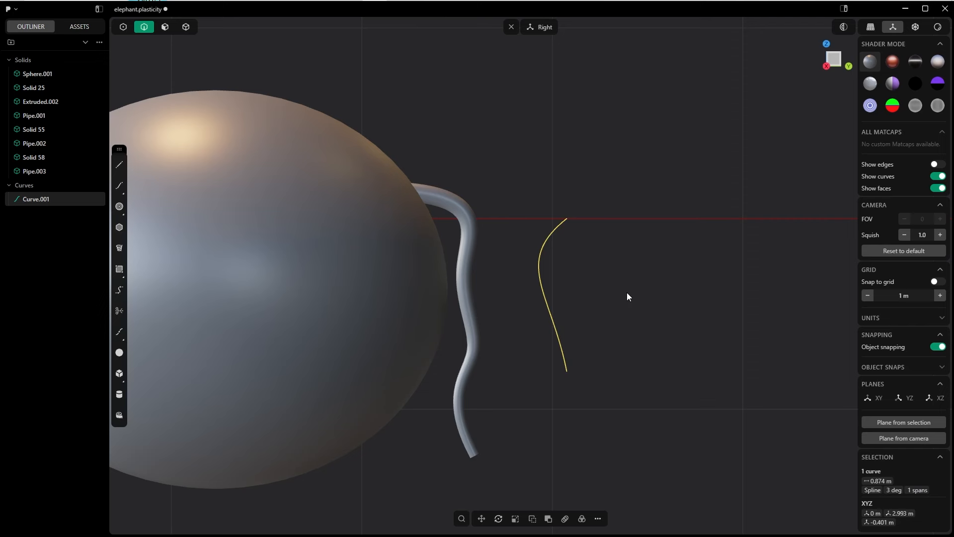
key("space")
type("re")
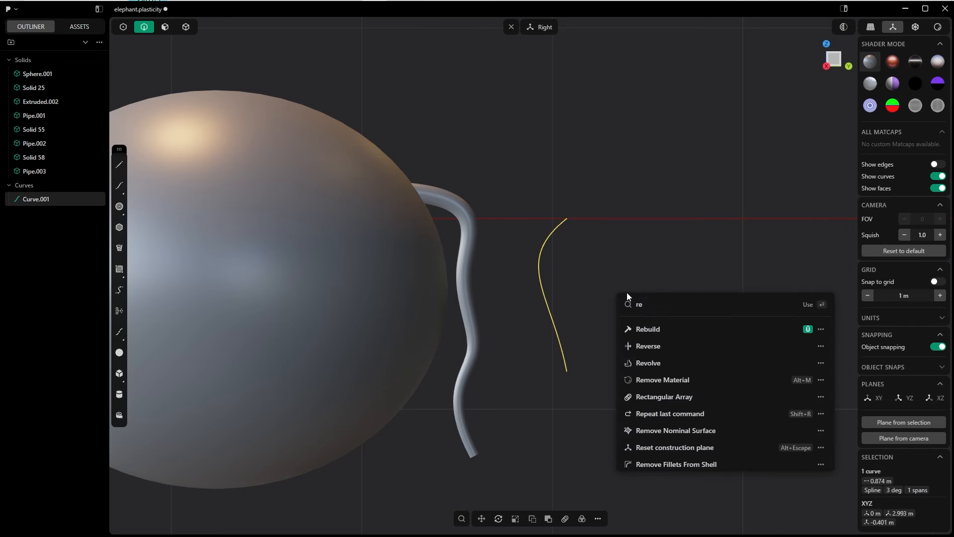
left_click(642, 363)
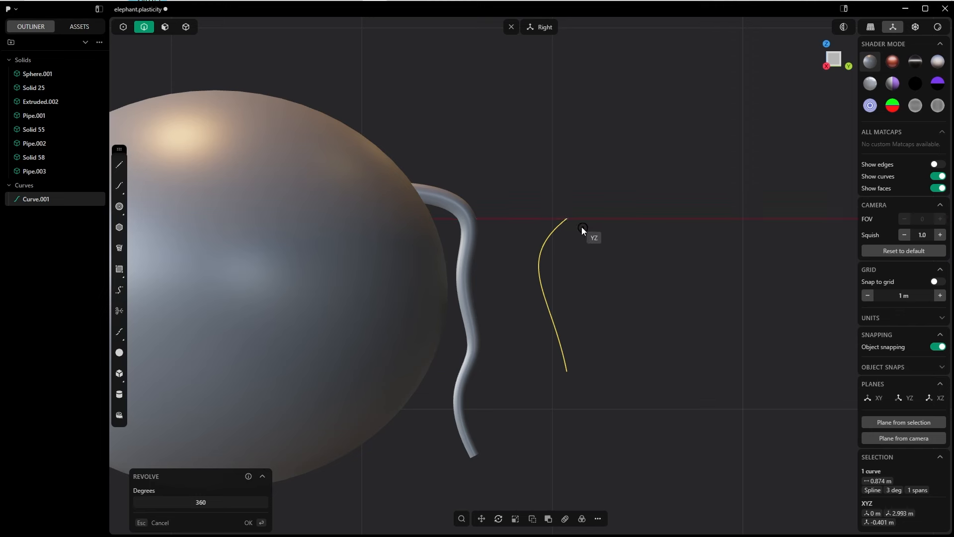
left_click(568, 219)
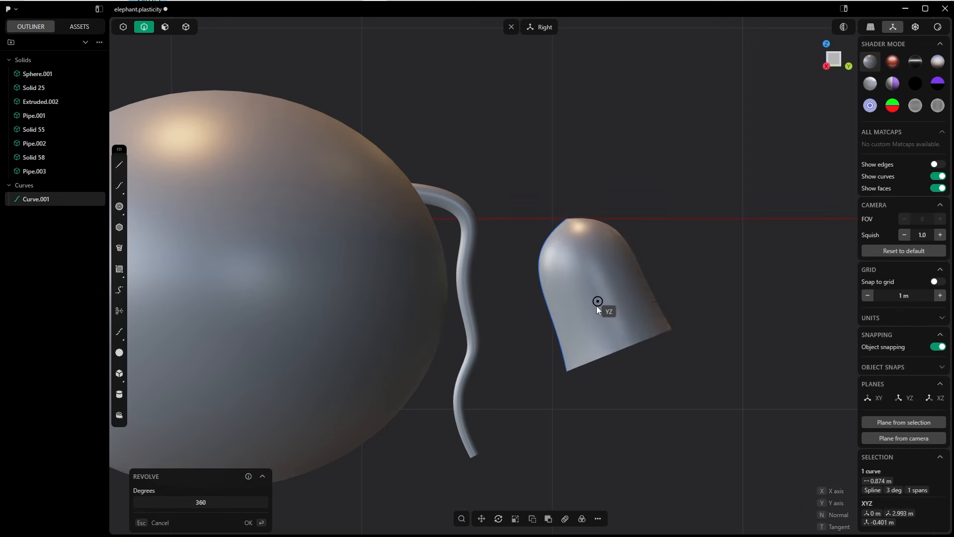
left_click(568, 371)
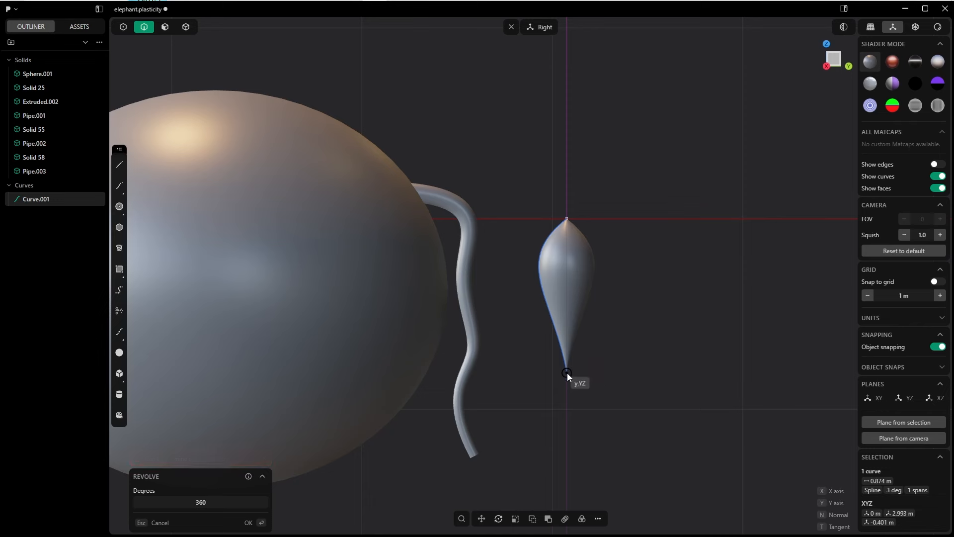
left_click(249, 522)
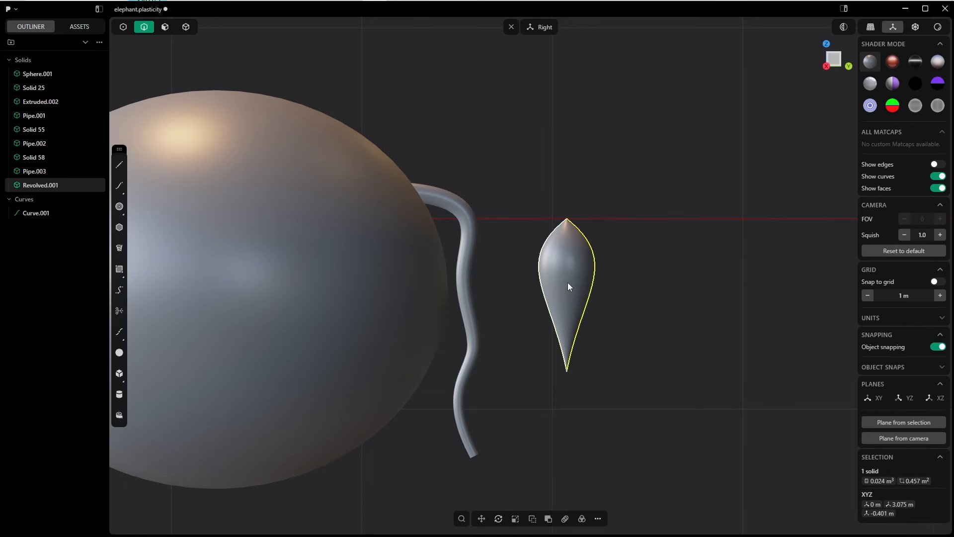
key("4")
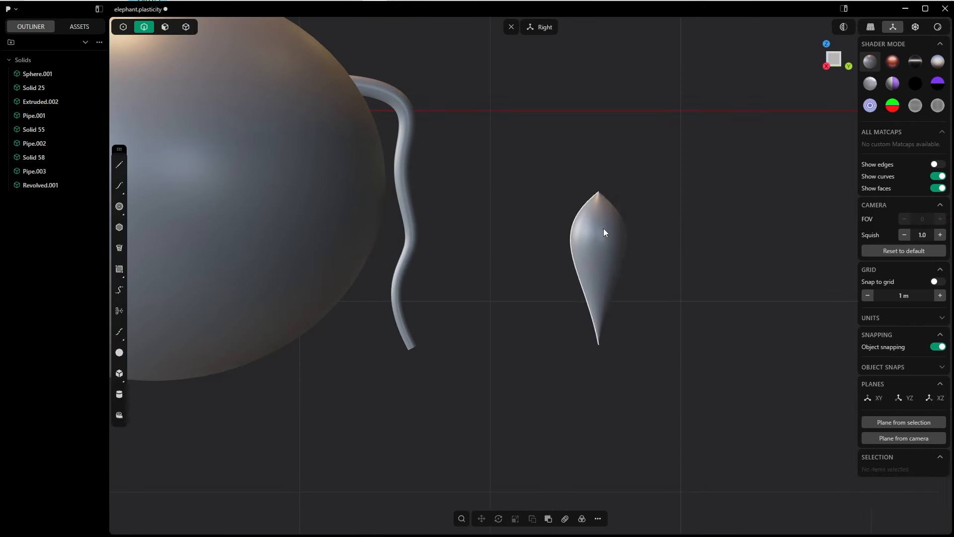
Move the revolved tuft solid near the tail's lower end and scale it down to suit the tail's thickness.
key("4")
left_click(605, 229)
key("g")
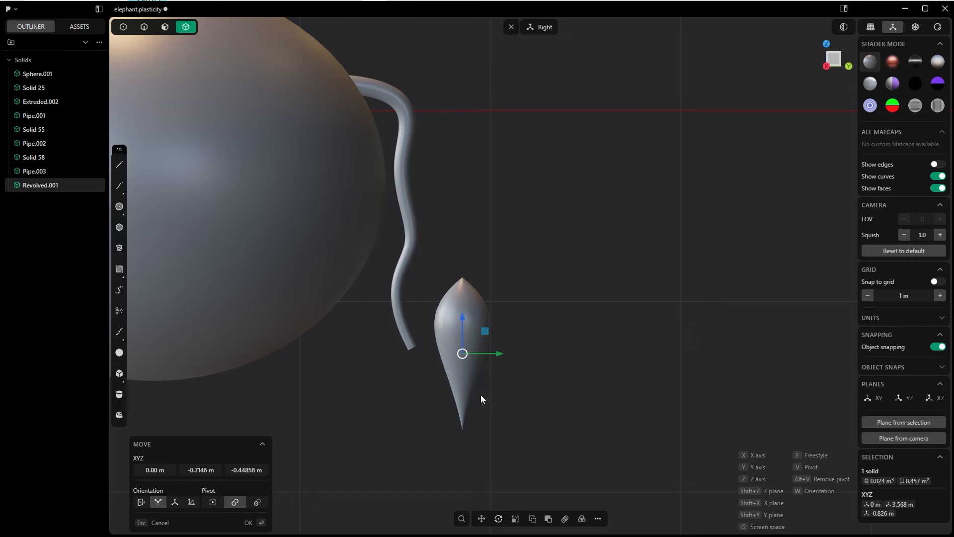
key("s")
left_click(394, 418)
Rotate the tuft to follow the tail's direction and fit its upper tip onto the tail's lower end.
key("g")
left_click(387, 423)
key("r")
left_click(470, 382)
scroll(403, 386, "up", 8)
key("g")
left_click(469, 332)
middle_click_drag(469, 332, 477, 334)
Unite the tuft, the tail pipe and the elephant body into one solid with a Boolean union.
key("grave")
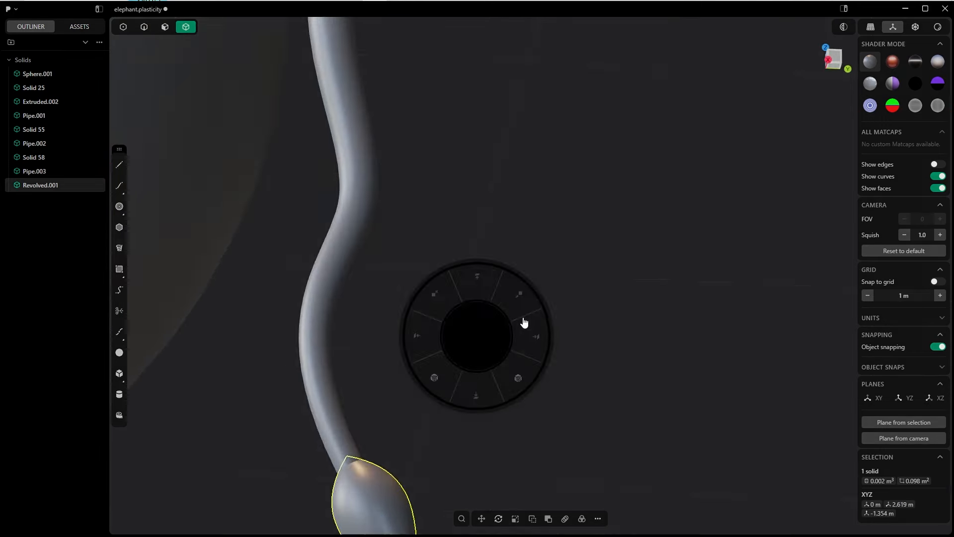
left_click(524, 324)
scroll(516, 298, "down", 10)
left_click(504, 211, "shift")
left_click(462, 209, "shift")
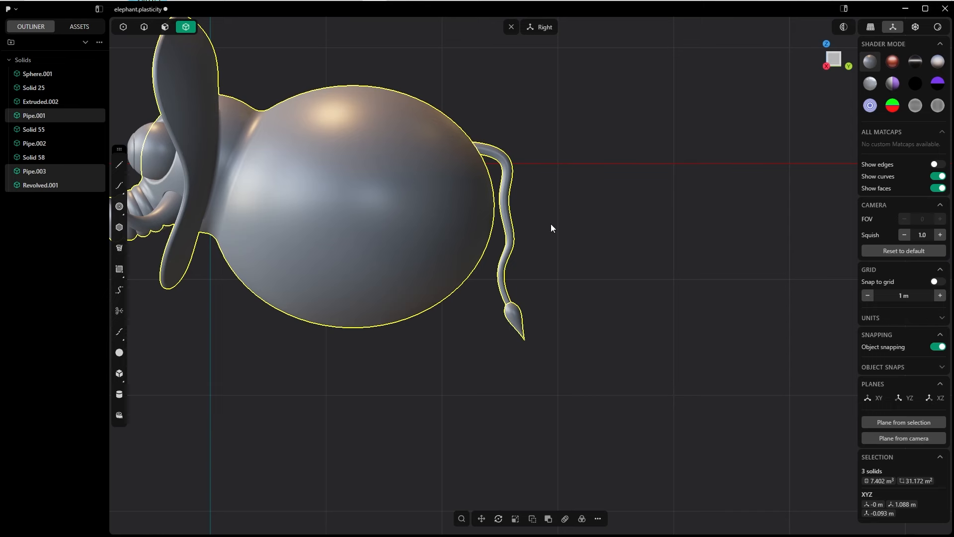
key("q")
key("q")
left_click(250, 523)
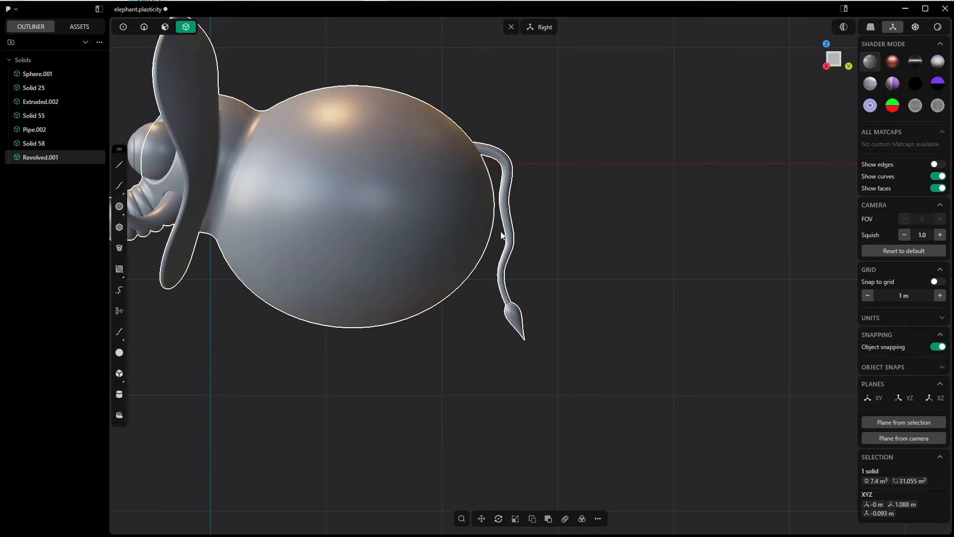
Deselect the united solid and turn on the display of edges.
scroll(577, 272, "up", 5)
middle_click_drag(532, 194, 433, 225, "shift")
left_click(577, 273)
key("2")
left_click(938, 164)
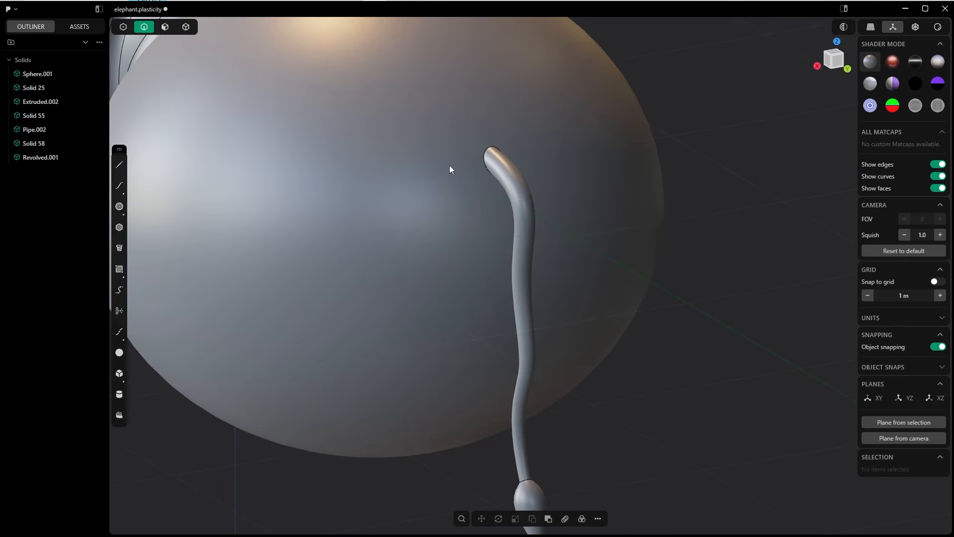
Fillet the edge where the tail meets the body with a Chordal shape and a distance of about 0.057 m.
left_click(491, 176)
key("f")
middle_click_drag(518, 175, 555, 163)
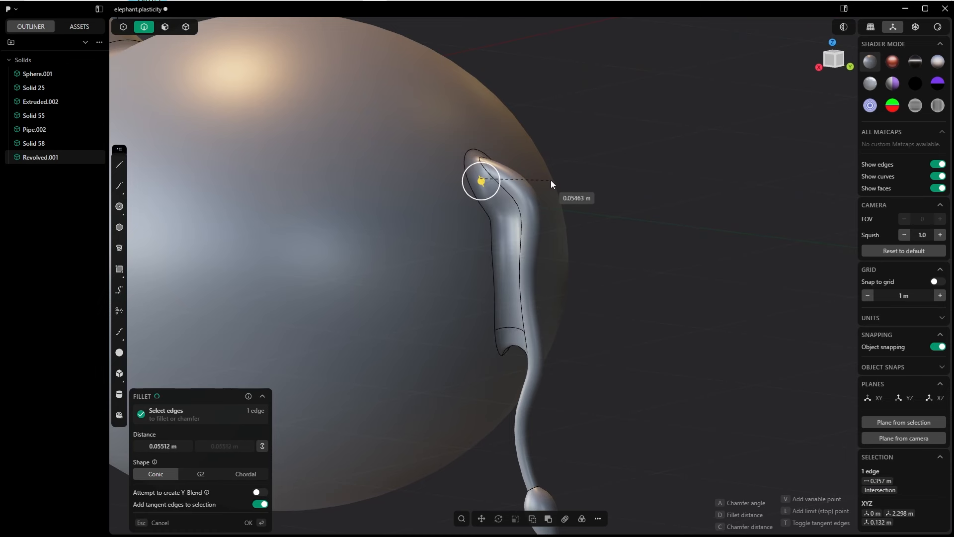
middle_click_drag(525, 193, 563, 197)
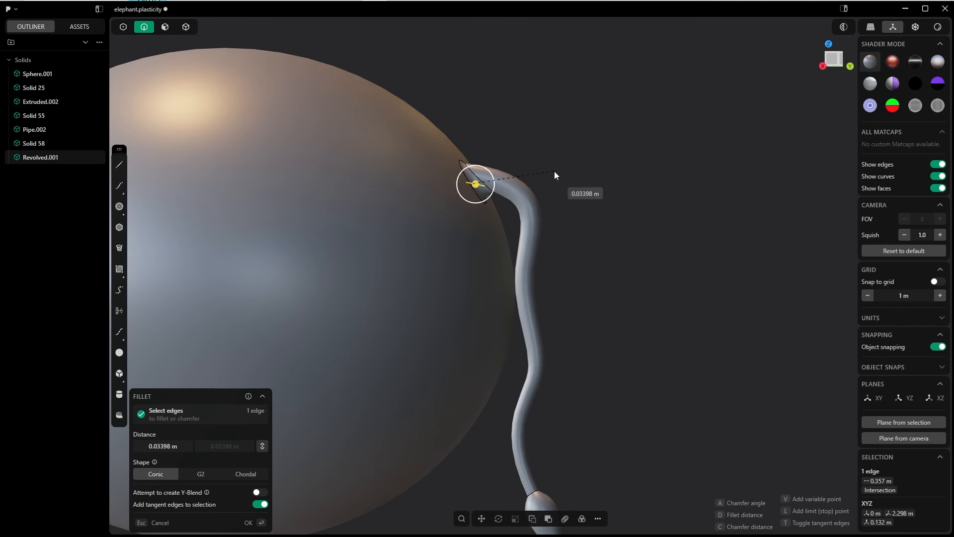
left_click(598, 158)
left_click(246, 474)
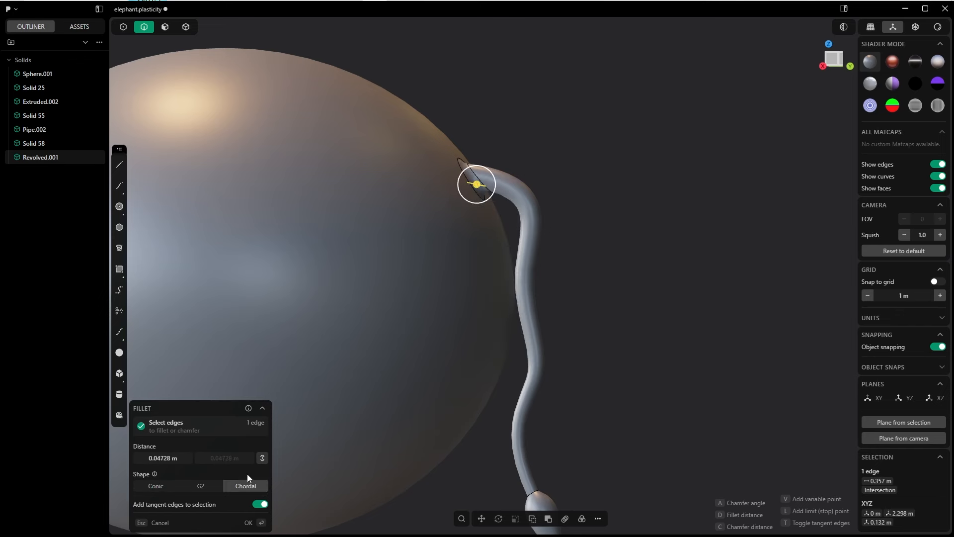
left_click(479, 185)
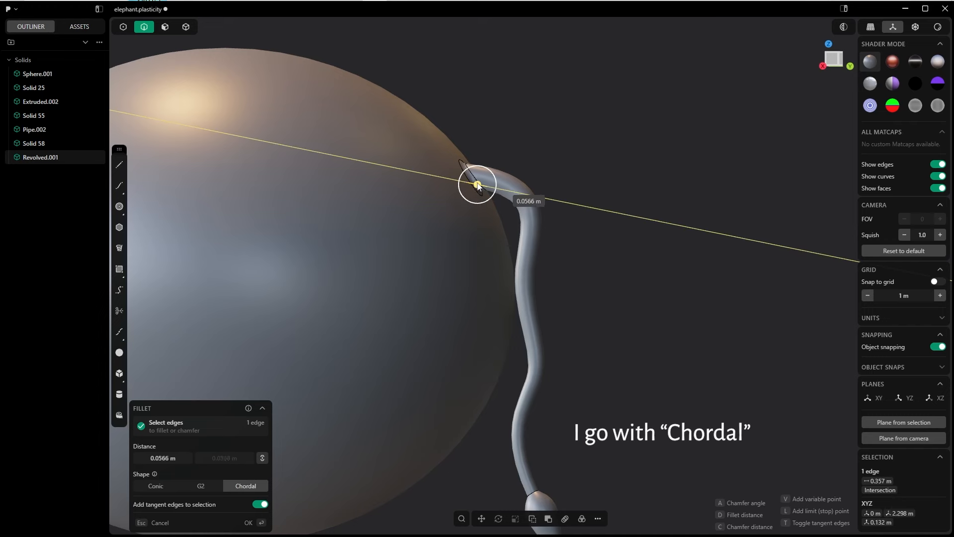
left_click_drag(486, 187, 482, 187)
middle_click_drag(507, 166, 473, 178)
left_click(249, 522)
Fillet the edge where the tuft joins the tail.
scroll(577, 308, "down", 6)
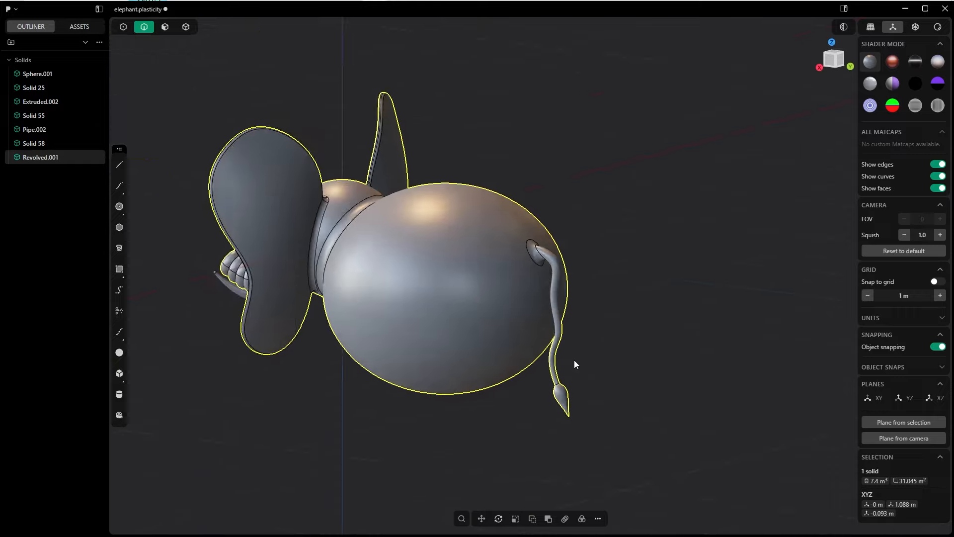
scroll(575, 363, "up", 7)
middle_click_drag(521, 418, 476, 273, "shift")
left_click(494, 277)
key("f")
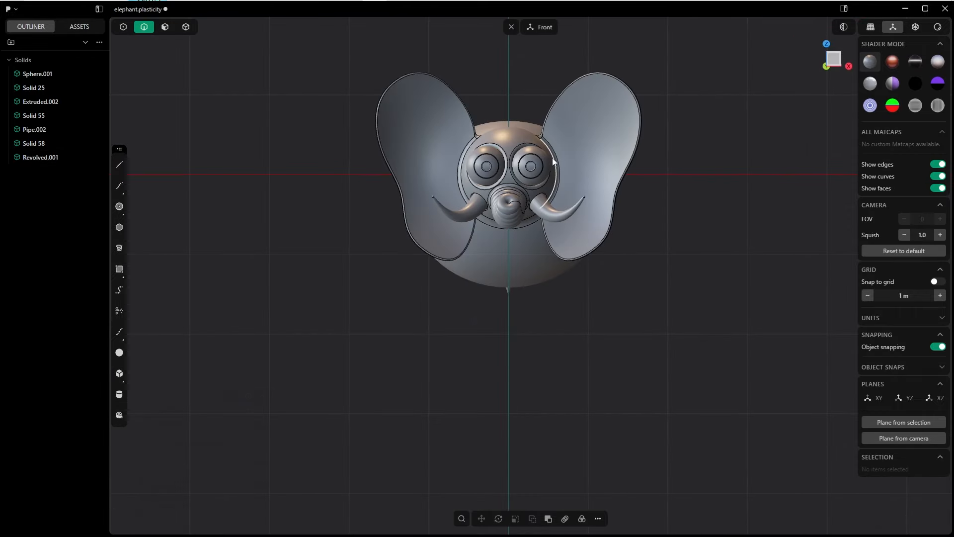
Draw a horizontal circle of about 0.51 m radius behind the elephant in the right view and lower it about 1.79 m.
middle_click_drag(553, 161, 450, 238)
middle_click_drag(672, 214, 521, 310, "shift")
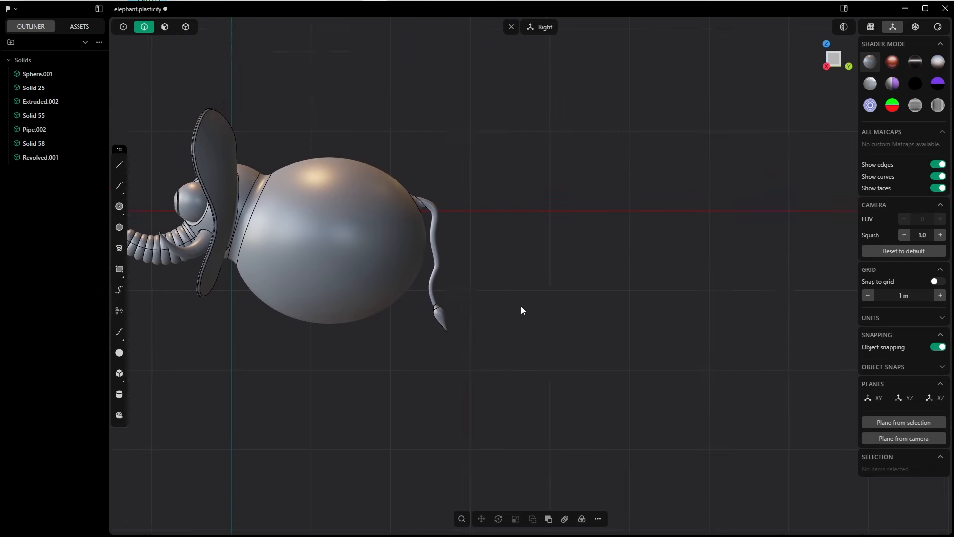
left_click(120, 206)
left_click(549, 210)
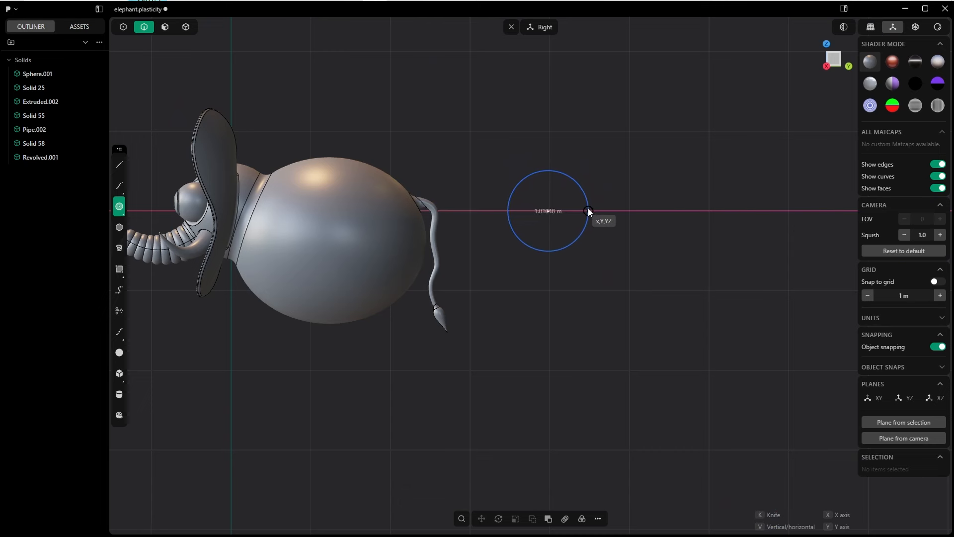
left_click(588, 209)
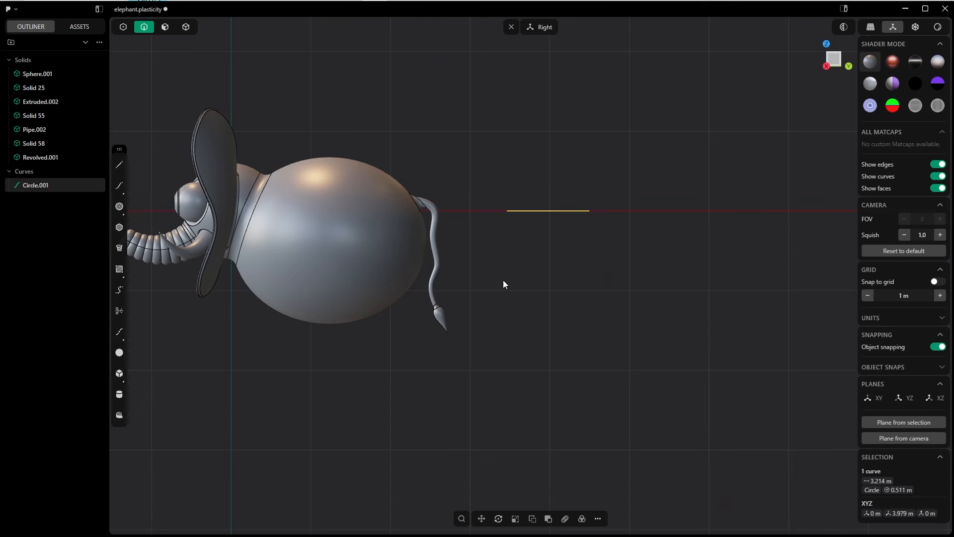
key("g")
left_click(550, 360)
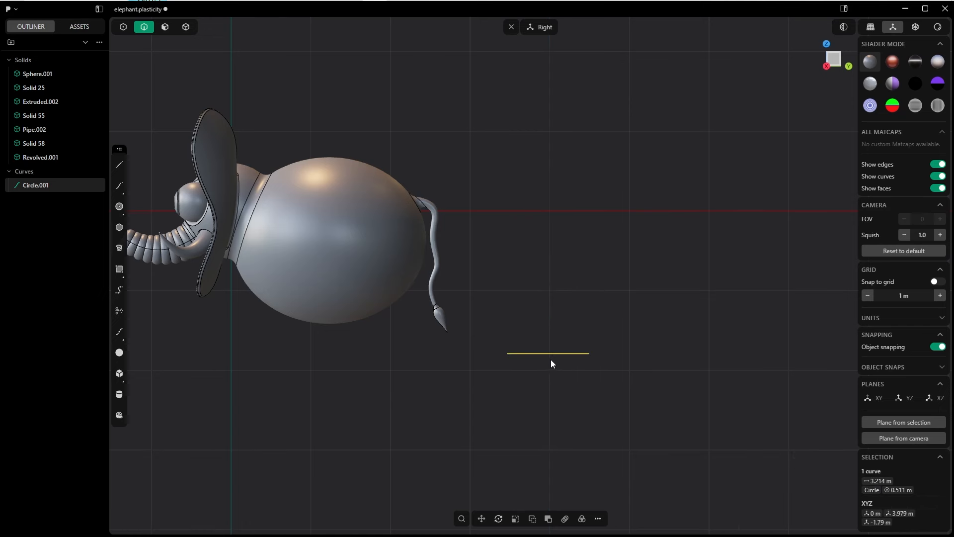
Duplicate the circle about 0.73 m upward, and duplicate that copy about 0.76 m higher to stack three circles.
key("ctrl+d")
left_click(550, 259)
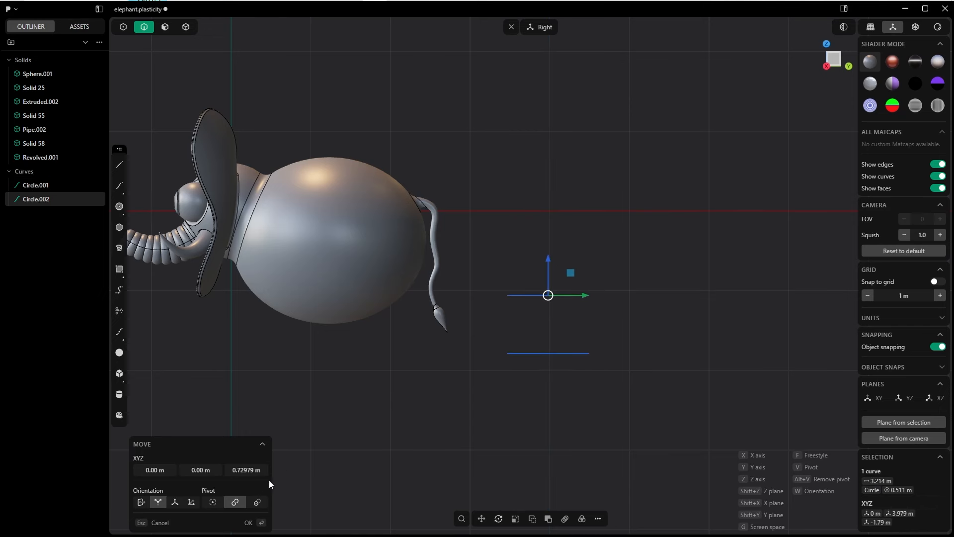
key("ctrl+d")
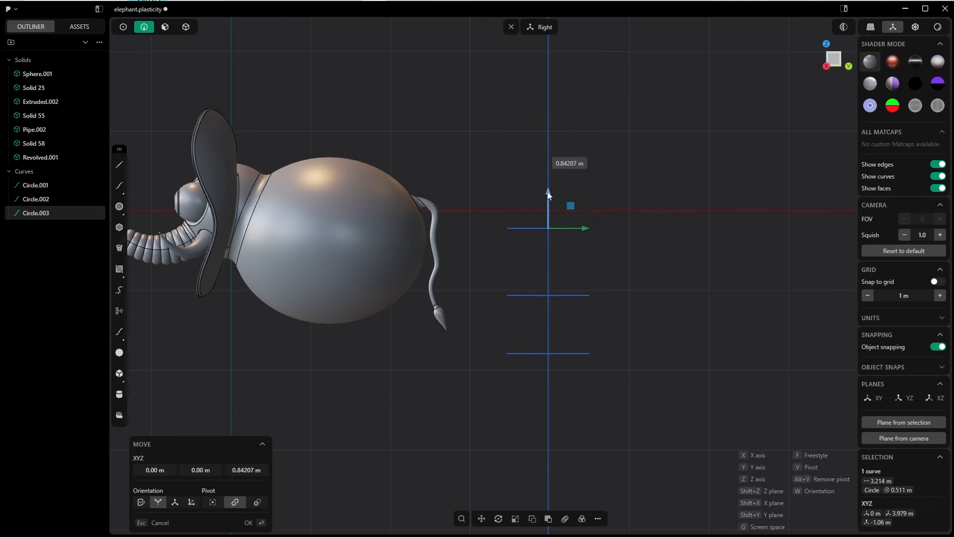
left_click(548, 198)
right_click(492, 200)
key("Escape")
Scale the middle circle uniformly by about 0.67.
left_click_drag(618, 316, 517, 273)
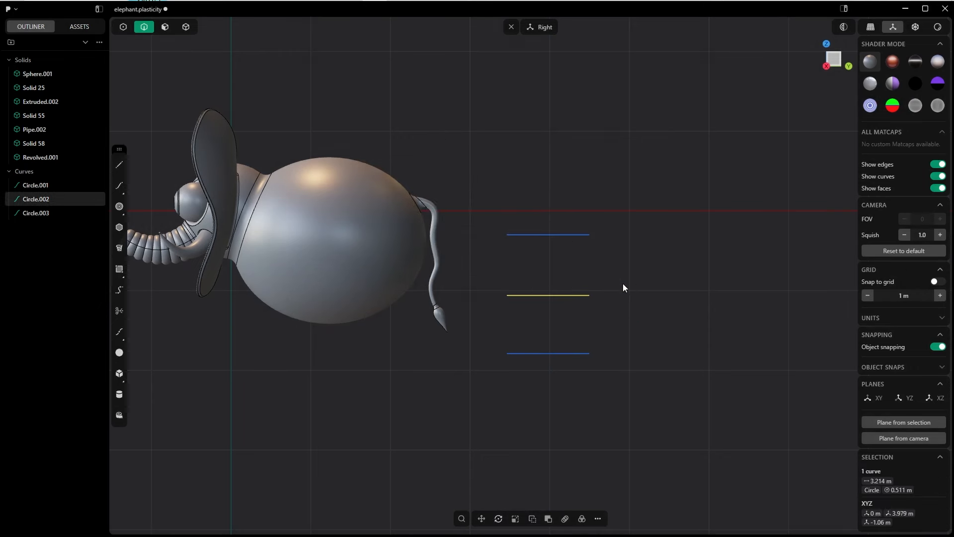
key("s")
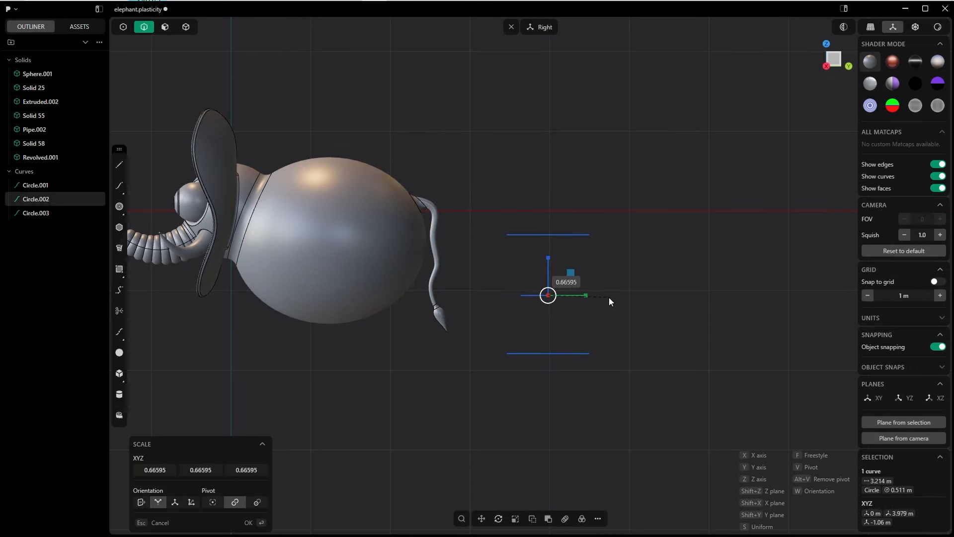
left_click(250, 523)
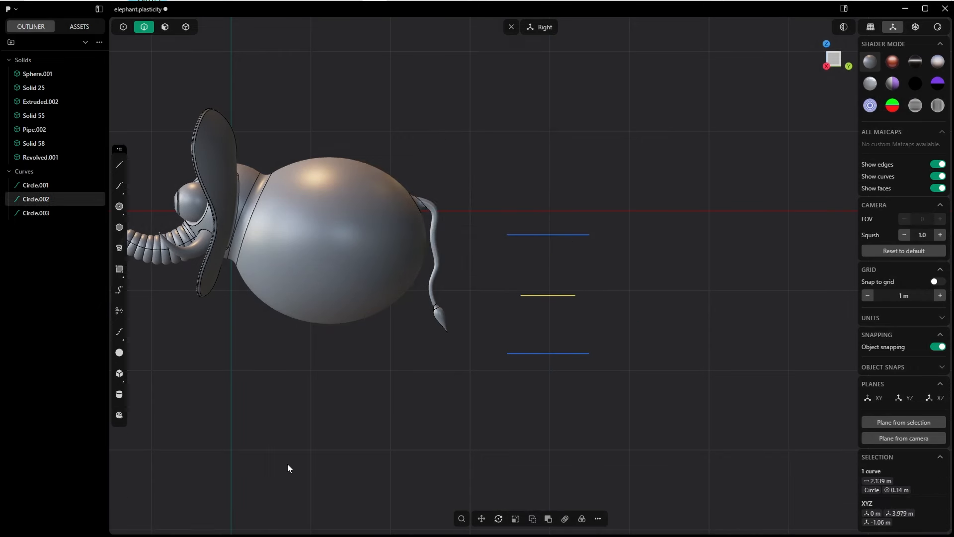
left_click(608, 242)
Scale the uppermost circle uniformly by about 0.76.
left_click_drag(547, 220, 580, 257)
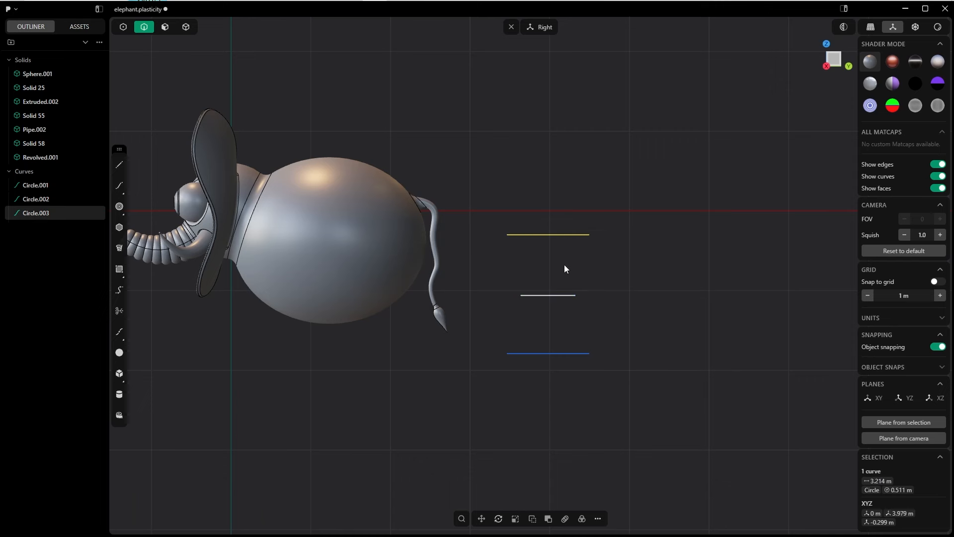
key("s")
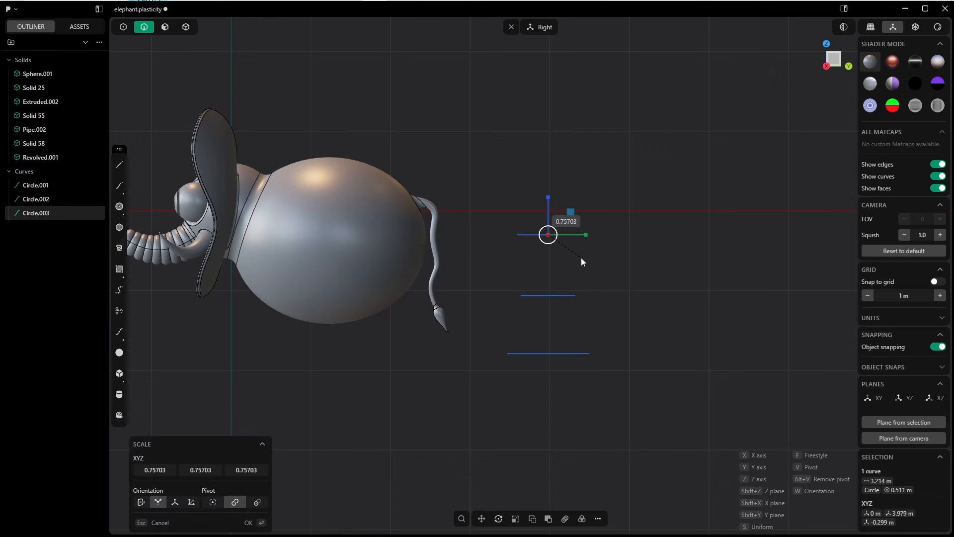
left_click(266, 524)
left_click(449, 358)
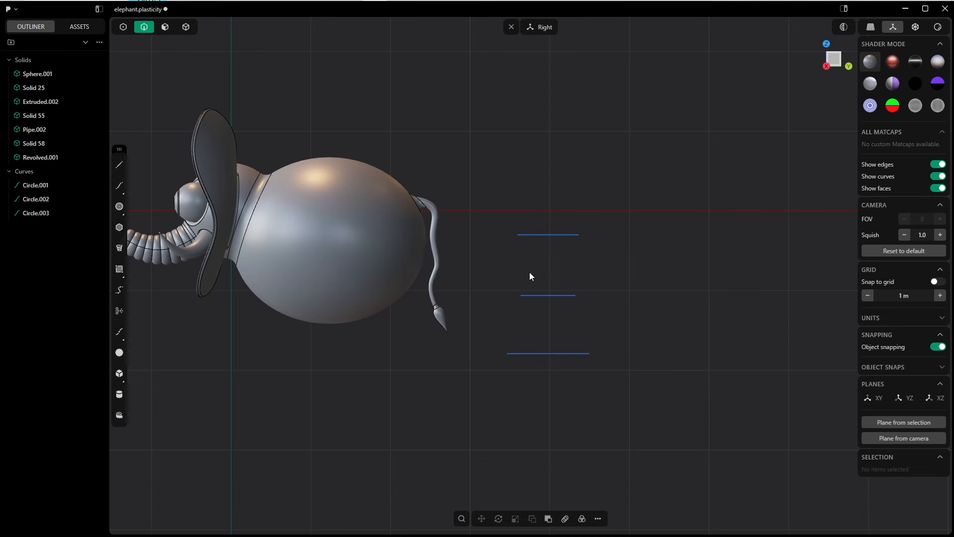
Shrink the middle circle again, scaling it uniformly by about 0.81.
mouse_move(530, 276)
left_mouse_down()
mouse_move(580, 306)
mouse_move(527, 282)
left_mouse_up()
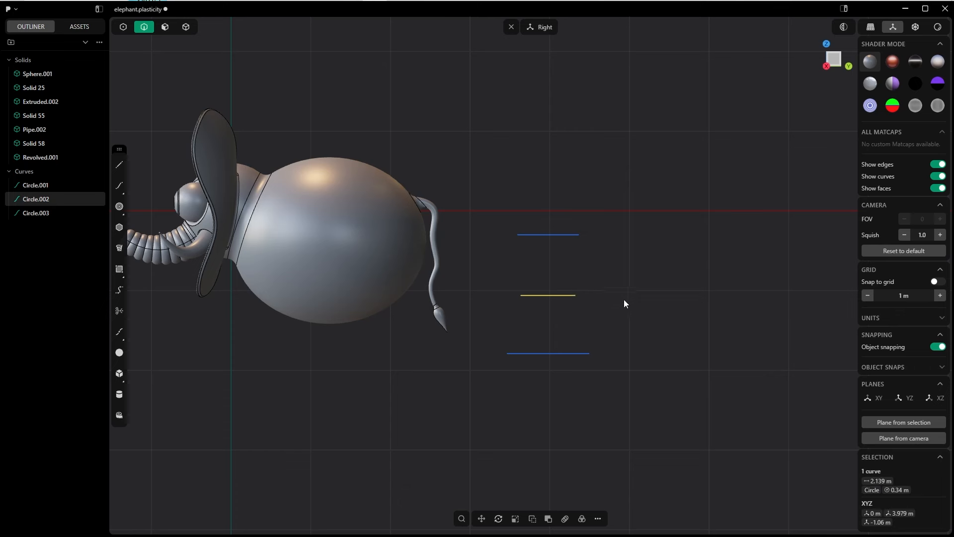
key("s")
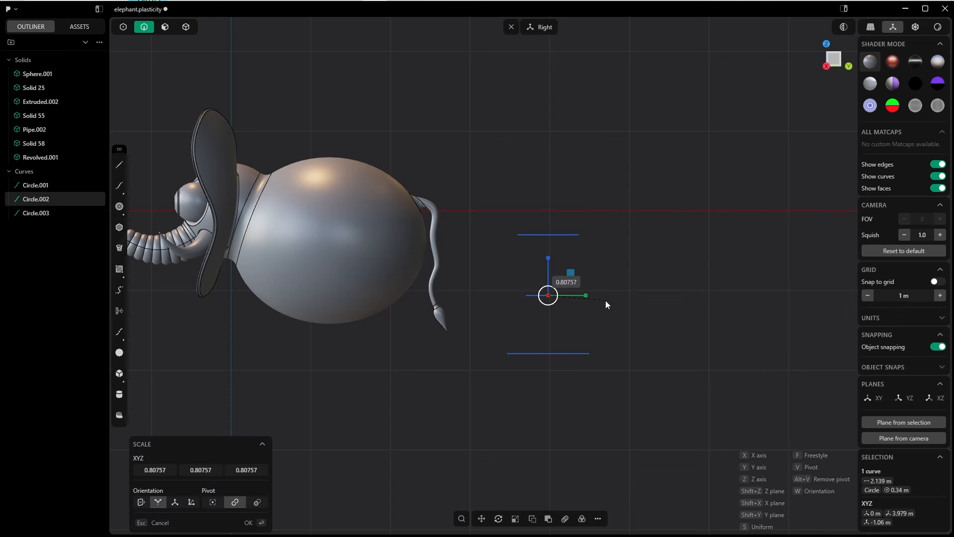
left_click(605, 301)
left_click(563, 287)
Scale the lowest circle of the stack uniformly by about 0.95.
left_click_drag(542, 202, 578, 253)
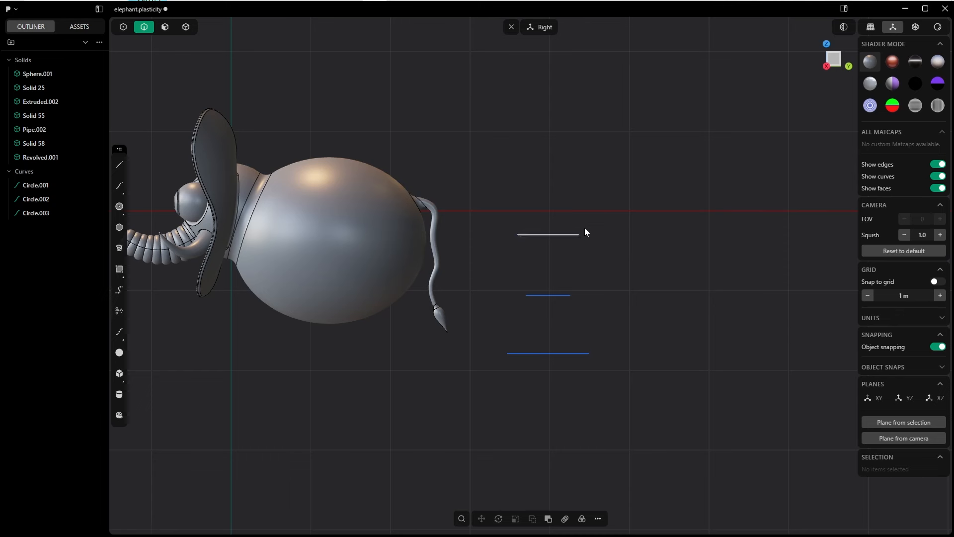
left_click(588, 353)
key("s")
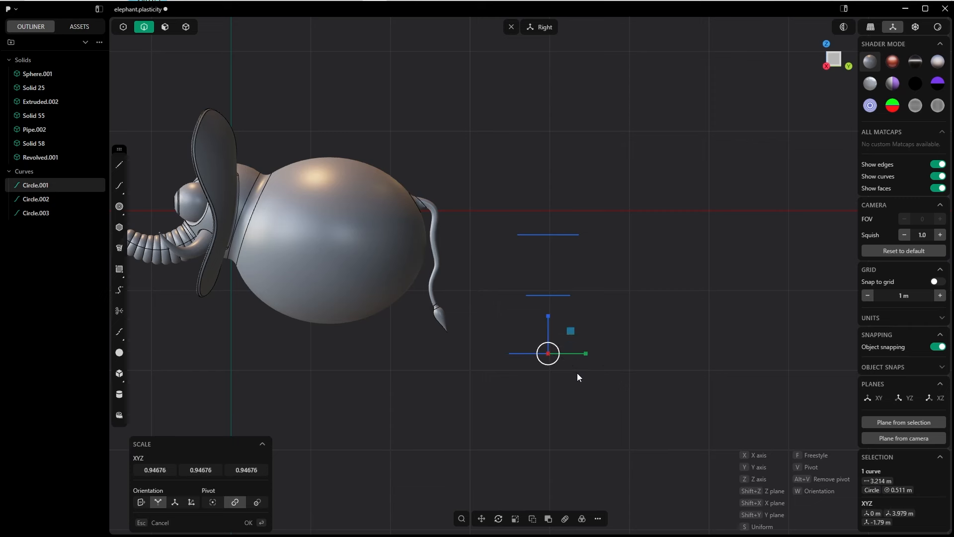
left_click(249, 522)
left_click(581, 282)
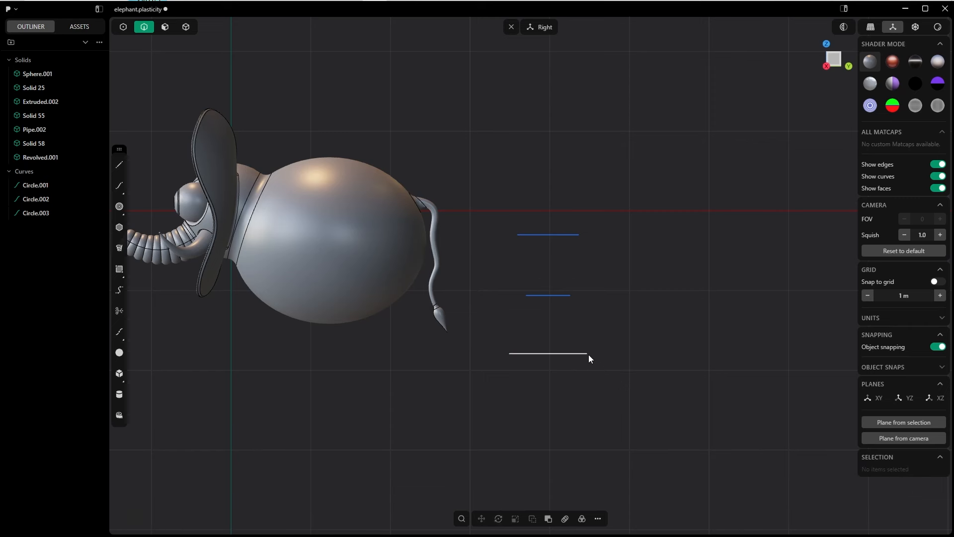
Loft a waisted leg surface through the three stacked circles.
left_click(588, 353)
left_click(565, 295)
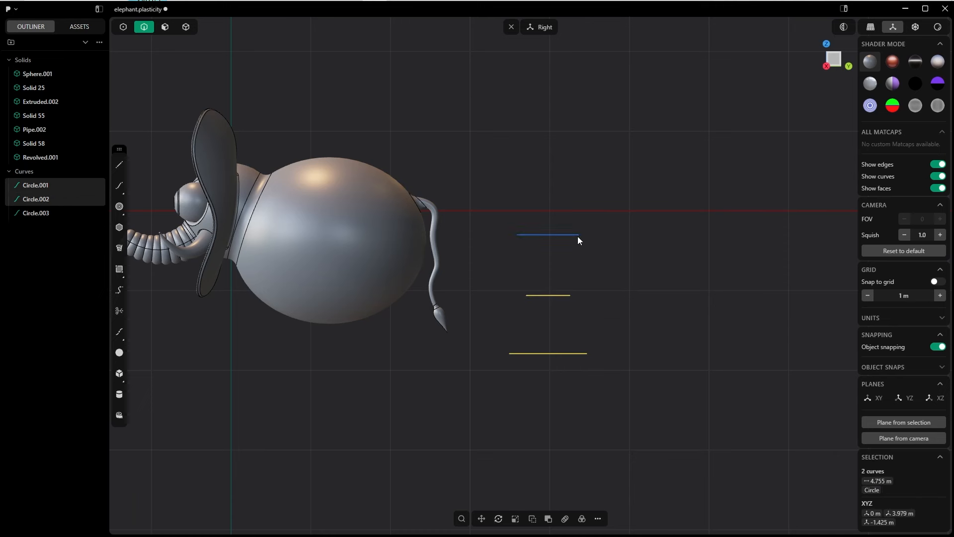
left_click(577, 237)
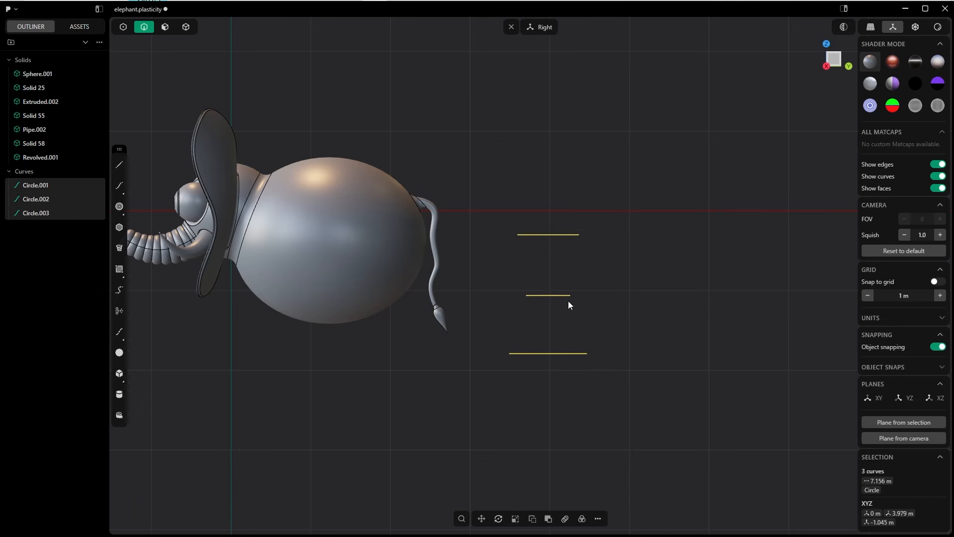
key("l")
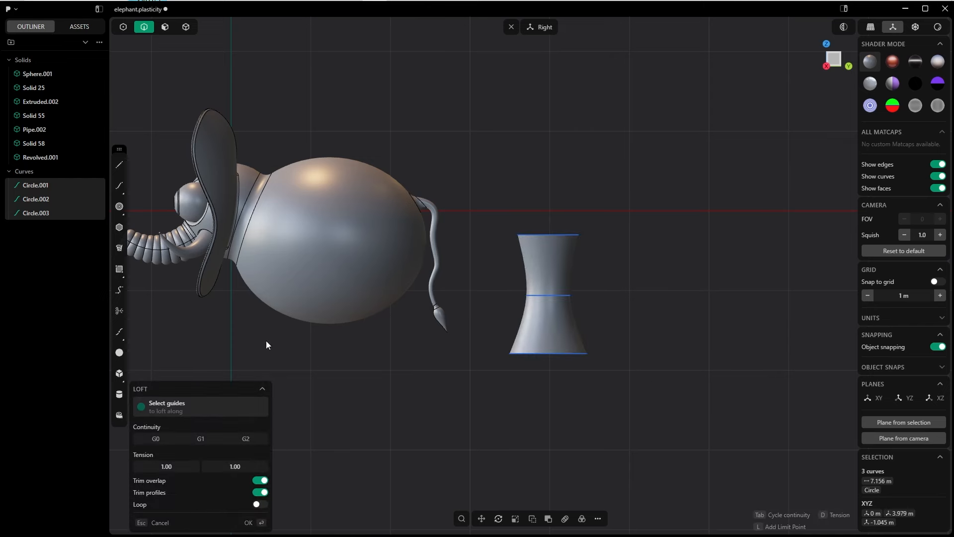
left_click(249, 522)
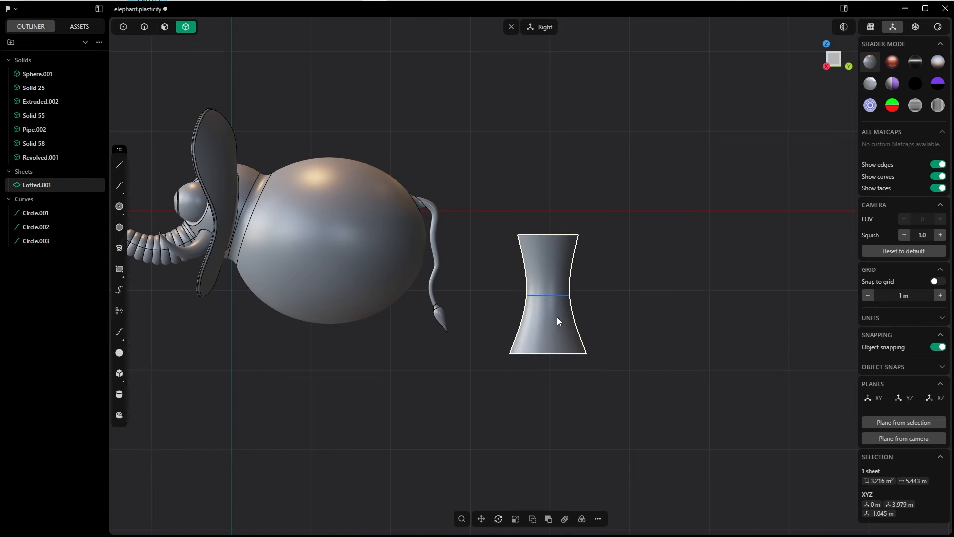
Move the lofted leg about 1.57 m along Y away from the circles and patch its open ends.
key("g")
left_click(690, 279)
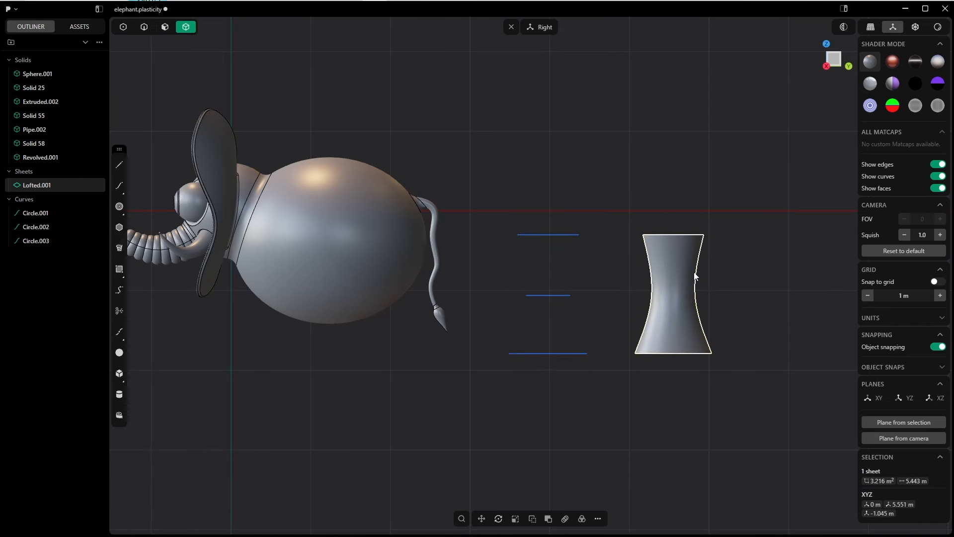
middle_click_drag(697, 272, 660, 228)
key("shift+j")
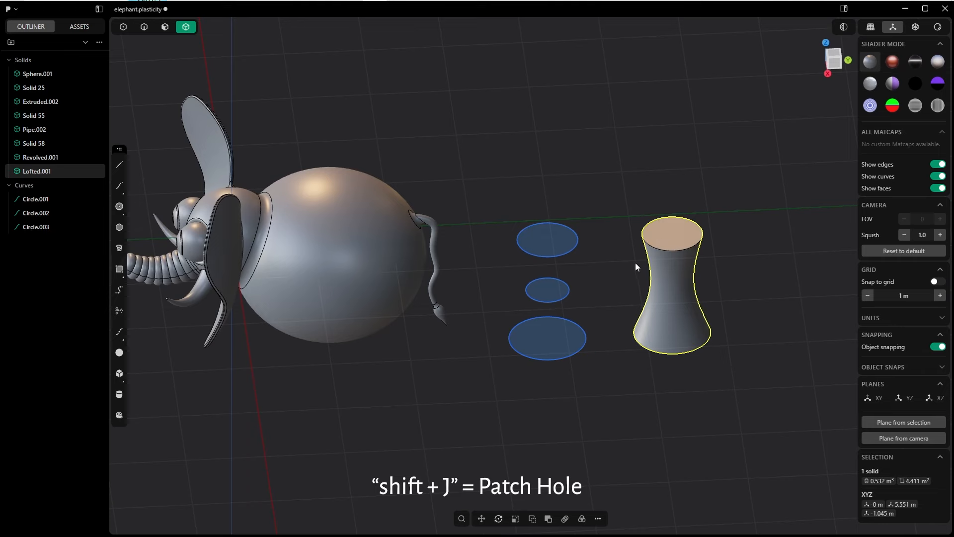
Fillet the leg's bottom edge with a Conic shape and a distance of about 0.067 m.
middle_click_drag(635, 263, 692, 335)
middle_click_drag(657, 276, 675, 243)
key("2")
key("f")
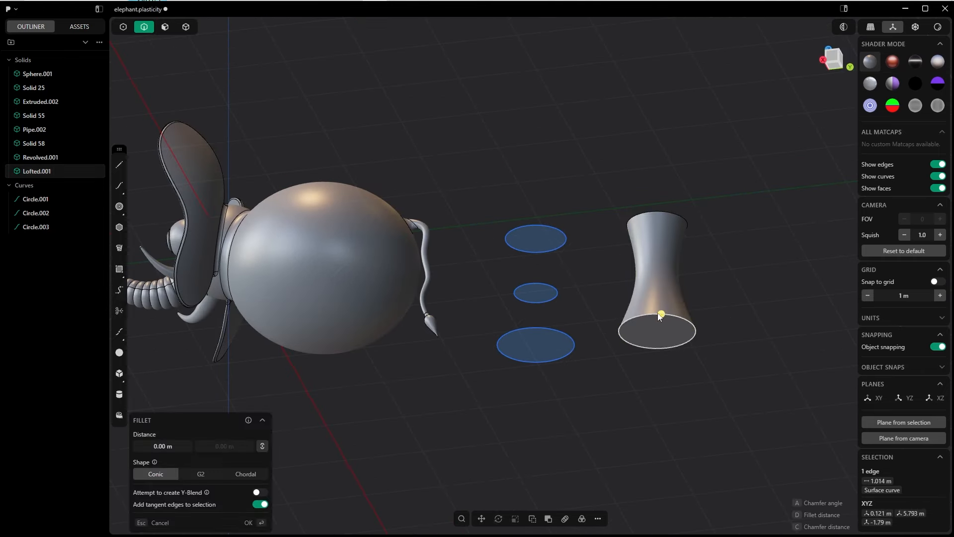
left_click(645, 312)
mouse_move(645, 312)
middle_mouse_down()
mouse_move(676, 331)
mouse_move(653, 329)
middle_mouse_up()
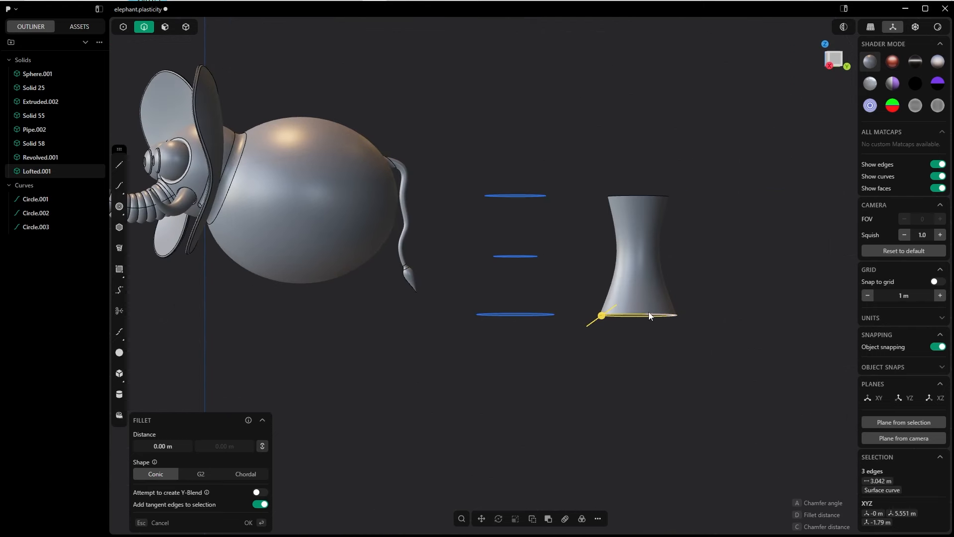
key("d")
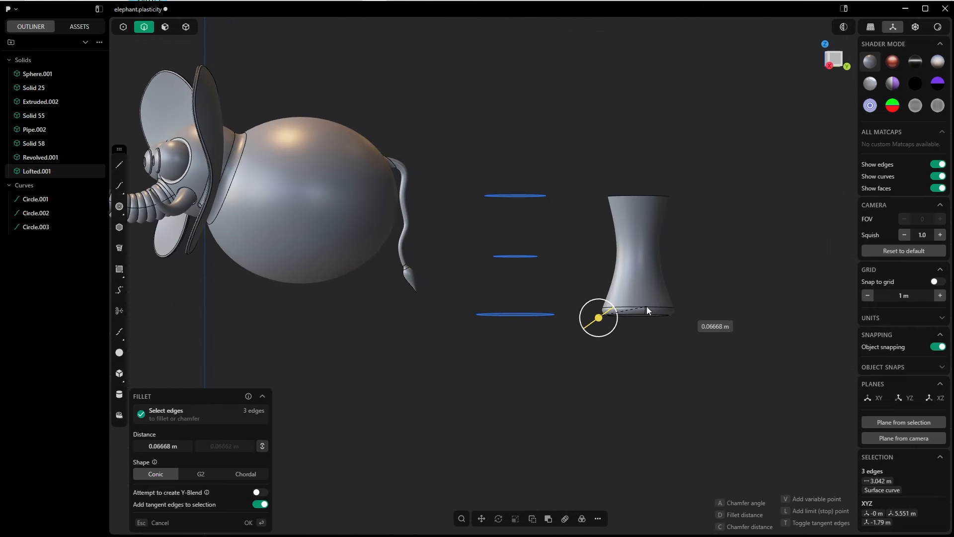
left_click(647, 305)
right_click(513, 208)
Delete the three circles used for the loft.
left_click_drag(576, 397, 478, 128)
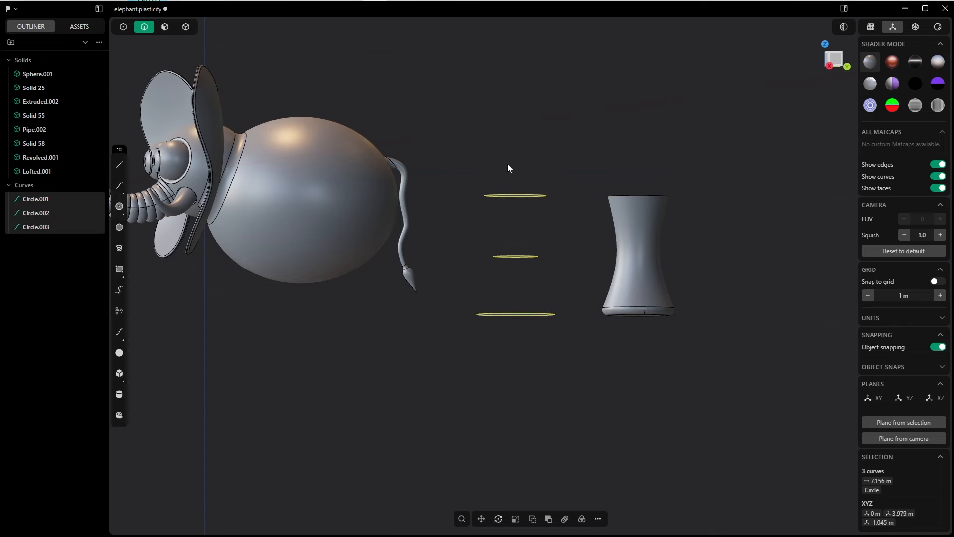
key("Delete")
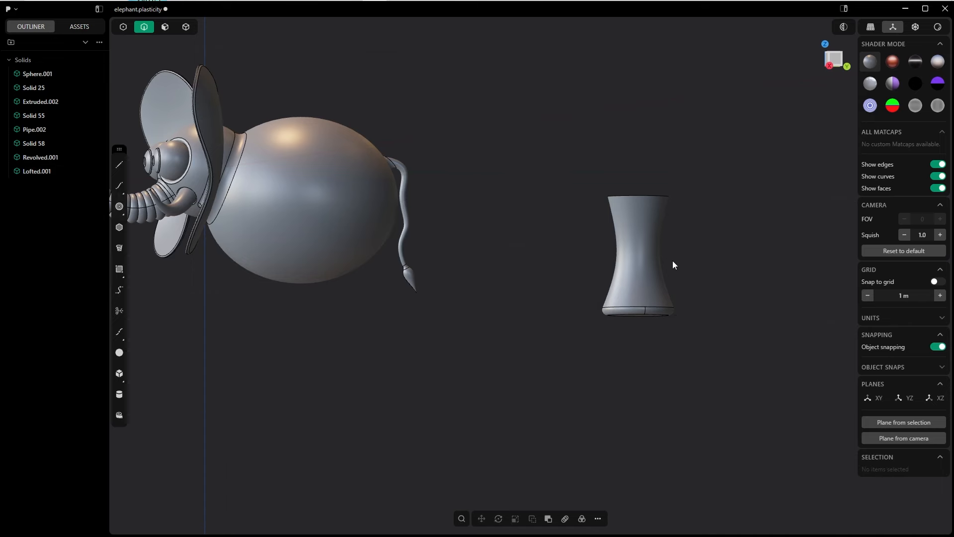
Move the leg straight down along Z in the front view until it sits clear below the body.
right_click_drag(693, 263, 626, 211)
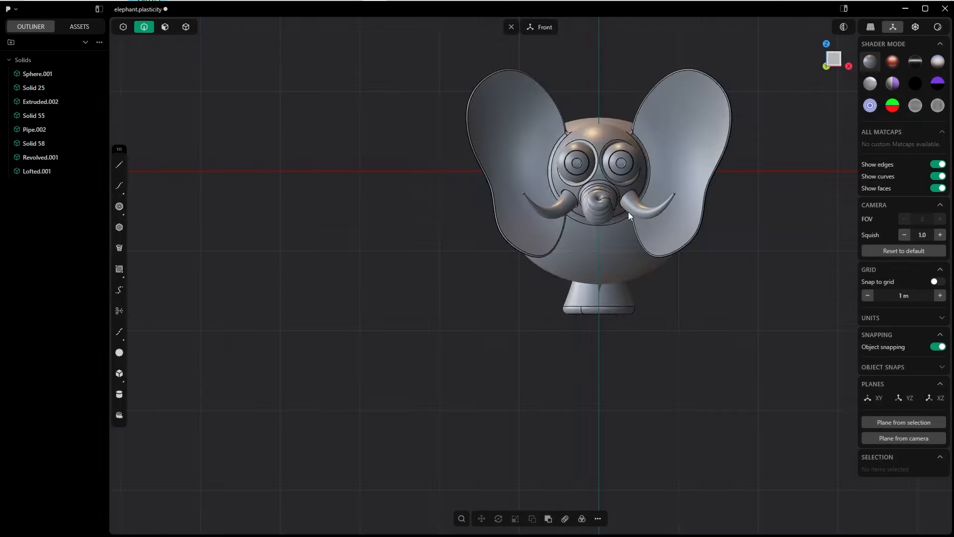
middle_click_drag(619, 249, 418, 256, "shift")
key("4")
left_click(419, 293)
key("g")
key("z")
left_click(420, 410)
Create a sphere of about 0.27 m radius on the vertical axis below the leg.
scroll(407, 438, "up", 3)
middle_click_drag(404, 443, 480, 250, "shift")
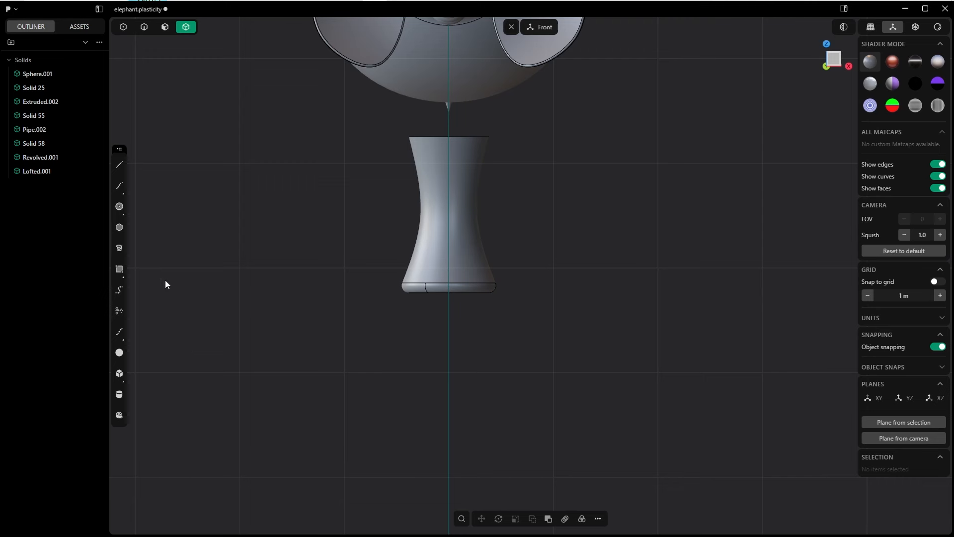
left_click(119, 352)
left_click(448, 371)
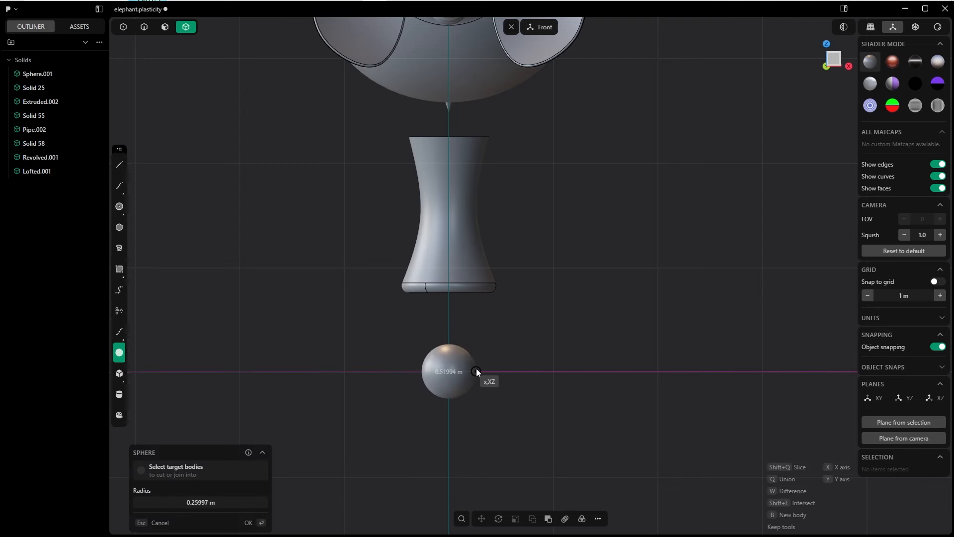
left_click(458, 386)
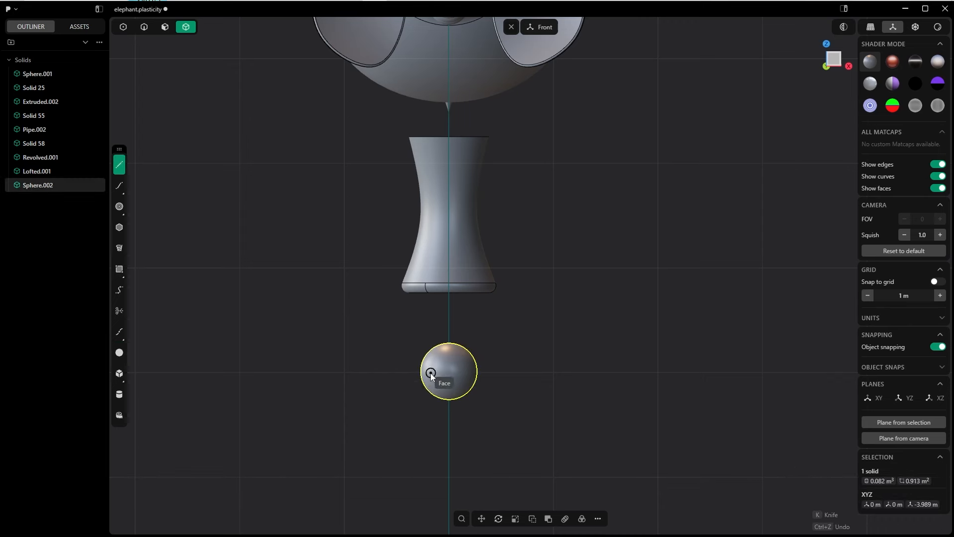
Draw a horizontal line about 1.37 m long through the middle of the small sphere.
left_click(400, 373)
left_click(545, 372)
right_click(439, 419)
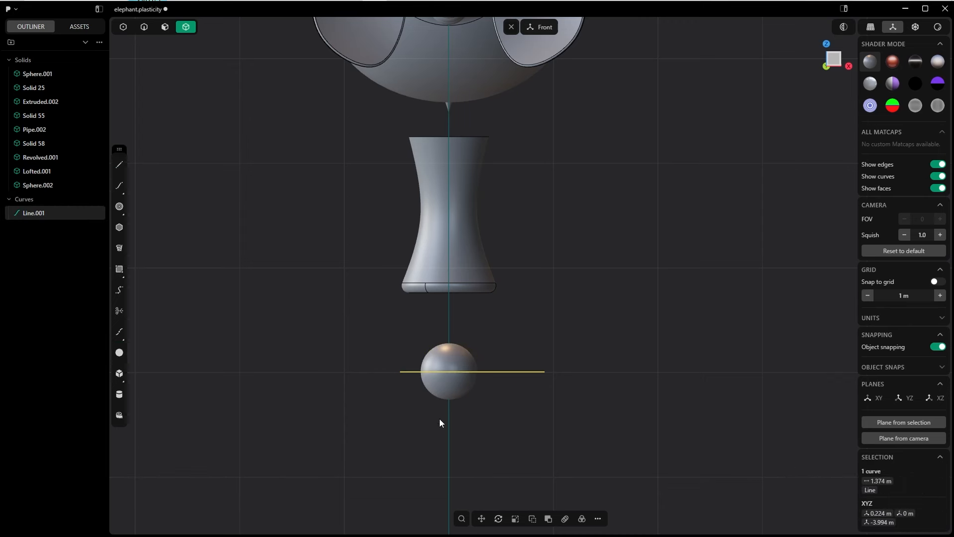
Cut the small sphere in half with the horizontal line.
key("Tab")
left_click(471, 259)
left_click(452, 360)
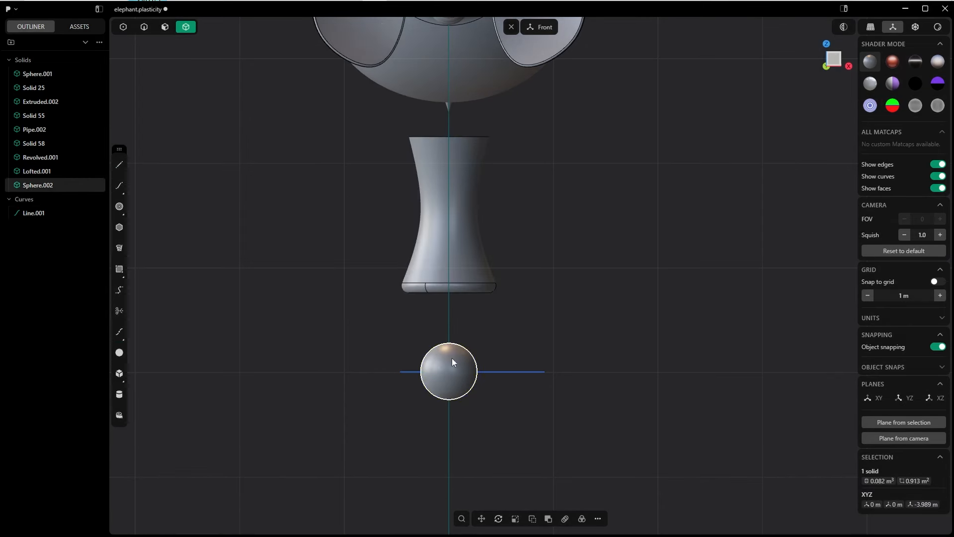
key("c")
left_click(511, 372)
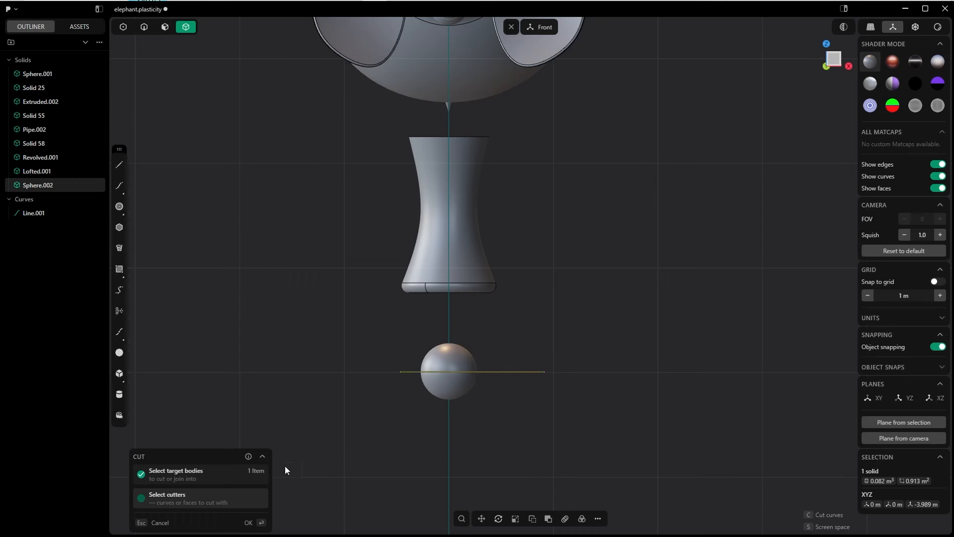
left_click(248, 523)
left_click(465, 451)
Delete the lower half of the cut sphere together with the cutting line.
key("Tab")
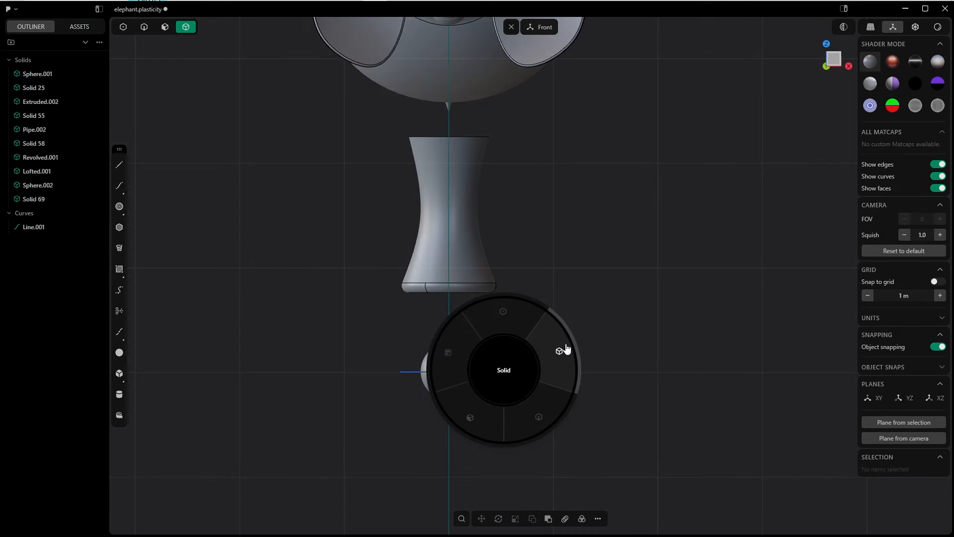
left_click(565, 347)
key("Tab")
left_click(480, 314)
left_click_drag(560, 345, 519, 390)
left_click(450, 389, "shift")
key("Delete")
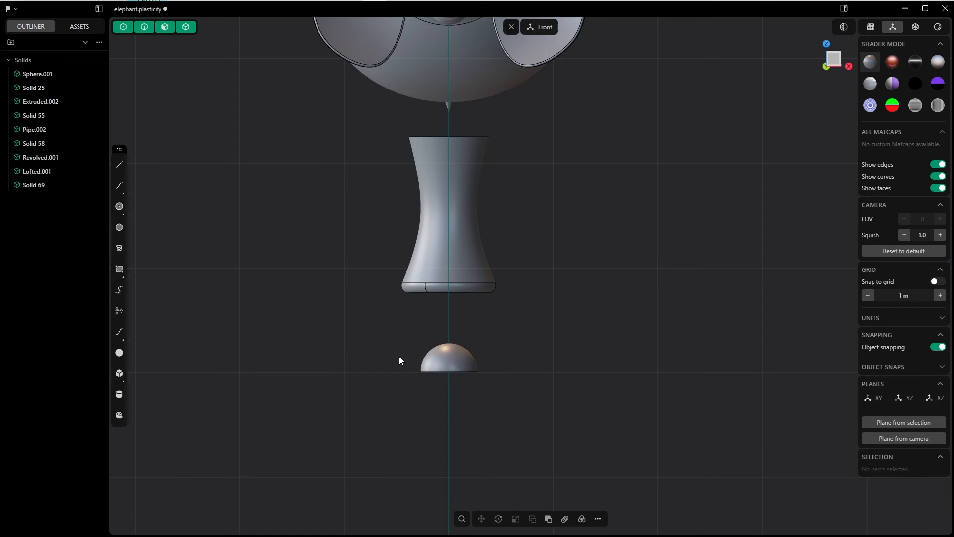
Stretch the half-sphere below the leg vertically by a factor of about 1.6 along the Z axis.
left_click(462, 351)
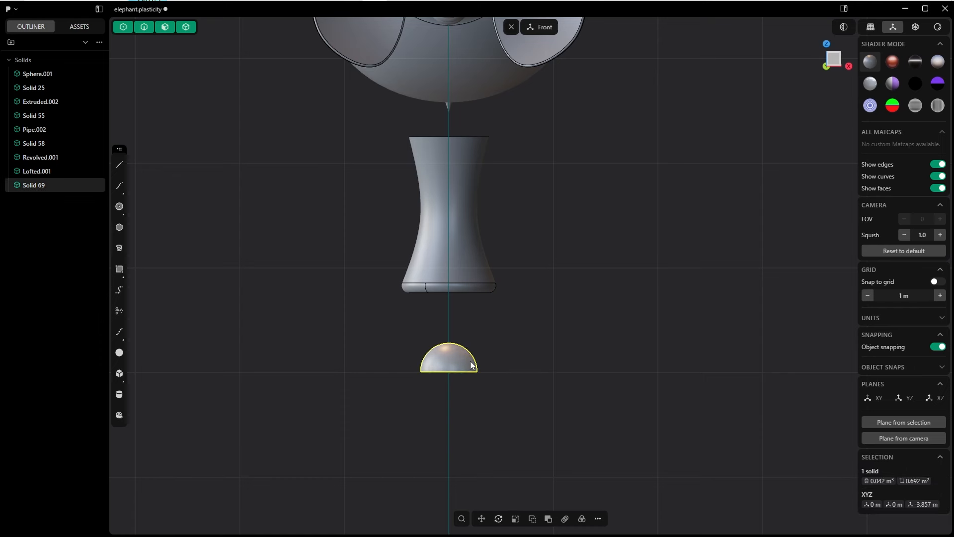
key("s")
key("z")
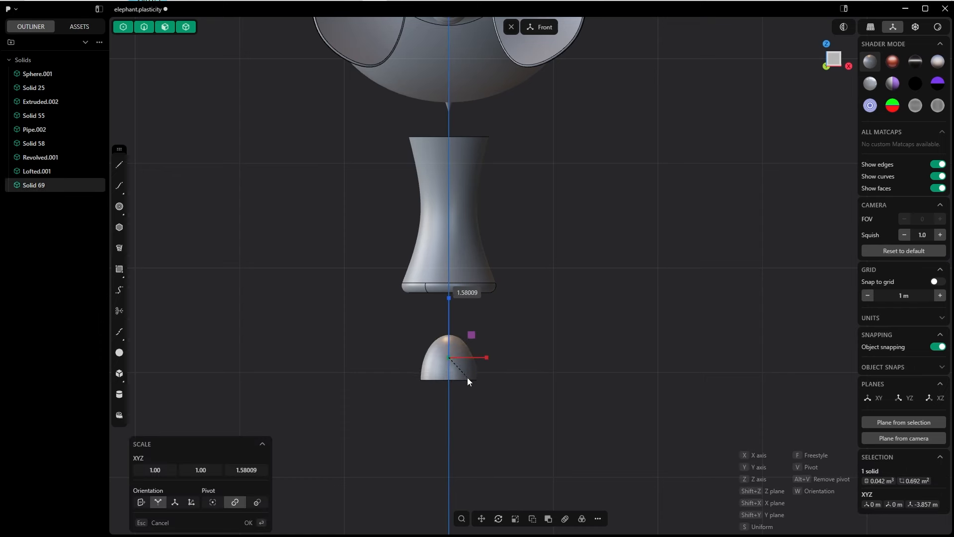
left_click(468, 380)
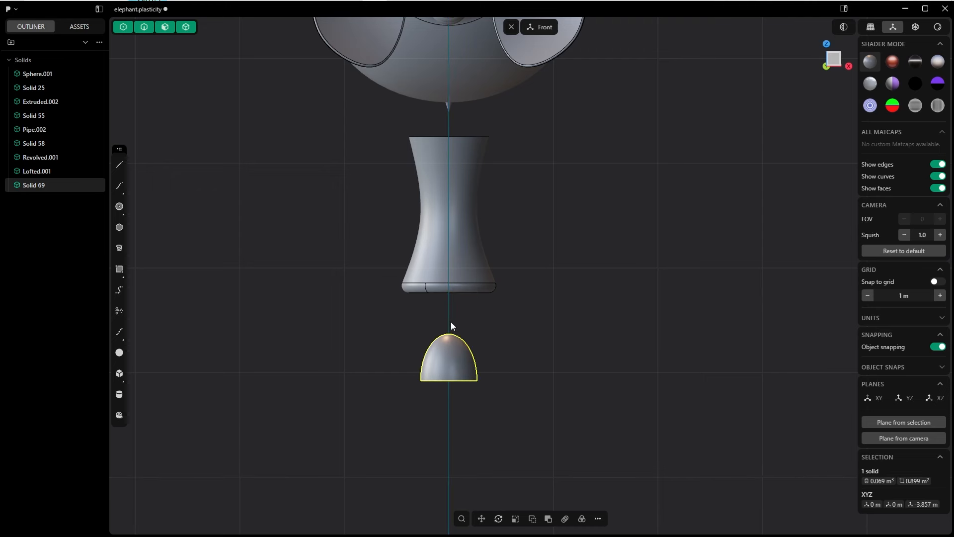
Move the stretched half-sphere up about 0.84 m, using a pivot at its base, so its base meets the leg's underside.
key("g")
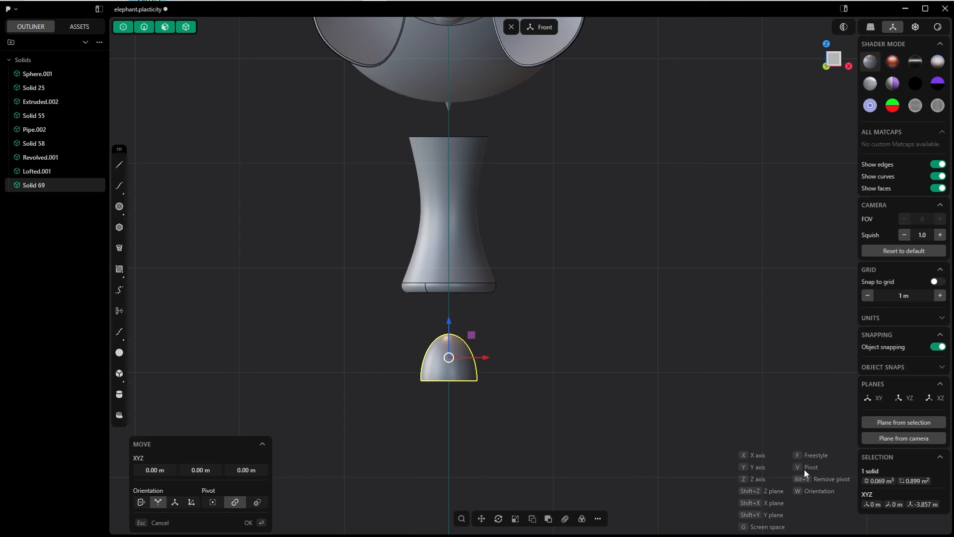
key("v")
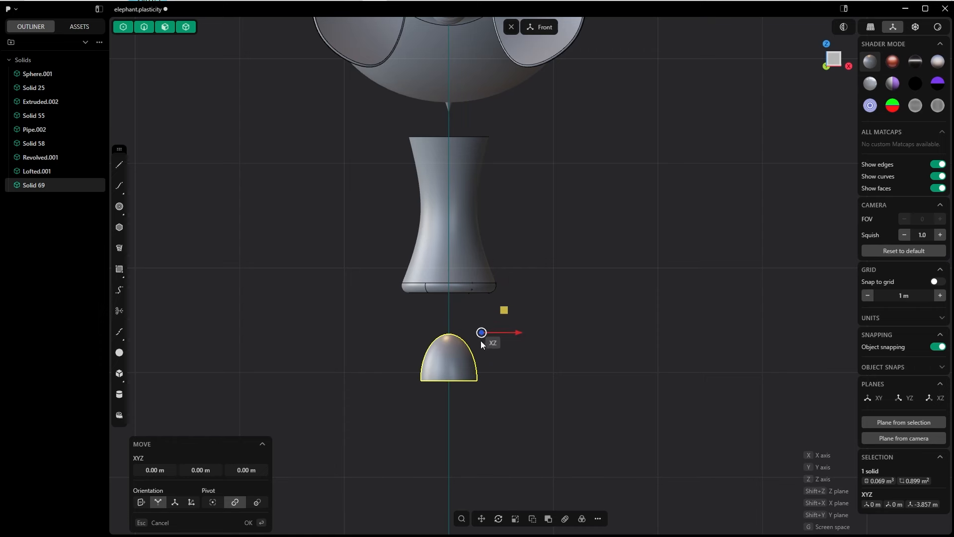
left_click(447, 385)
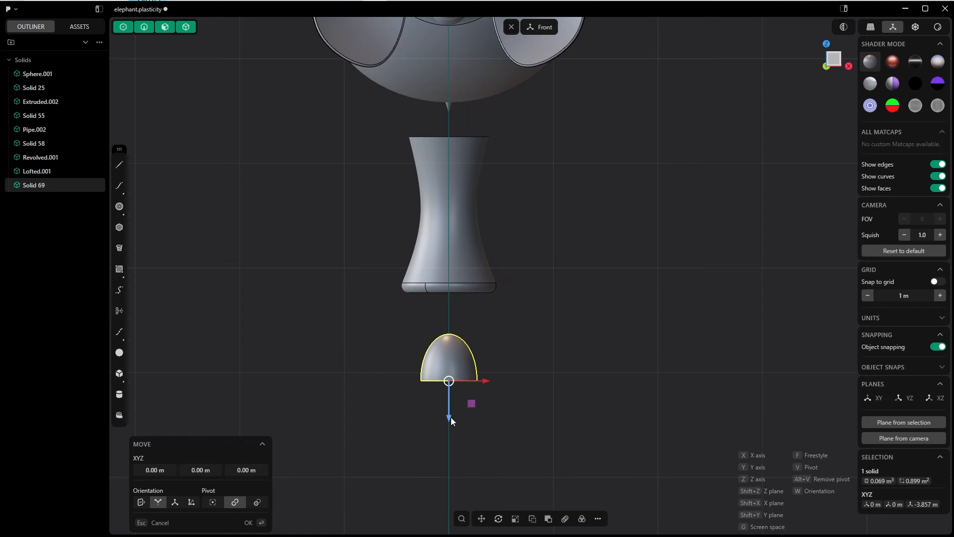
left_click_drag(449, 416, 447, 294)
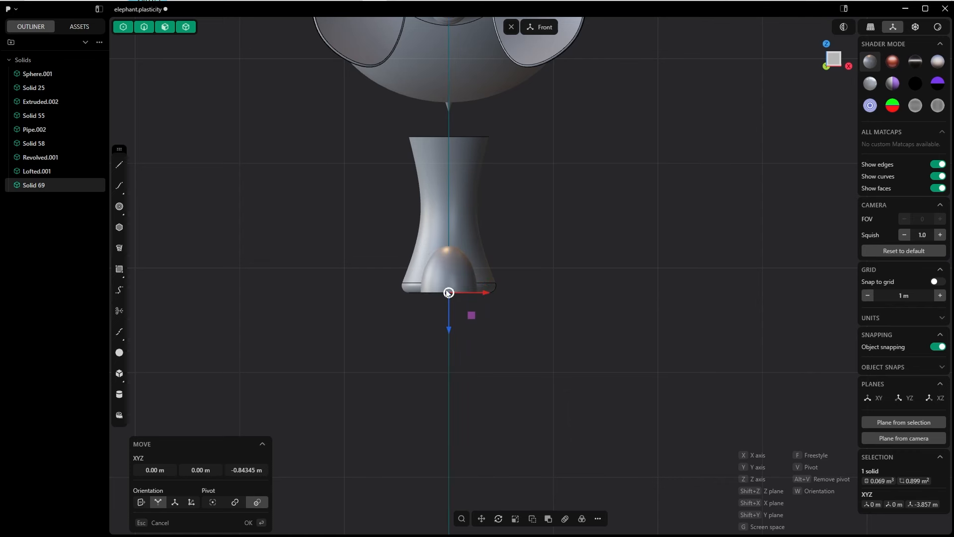
left_click(251, 522)
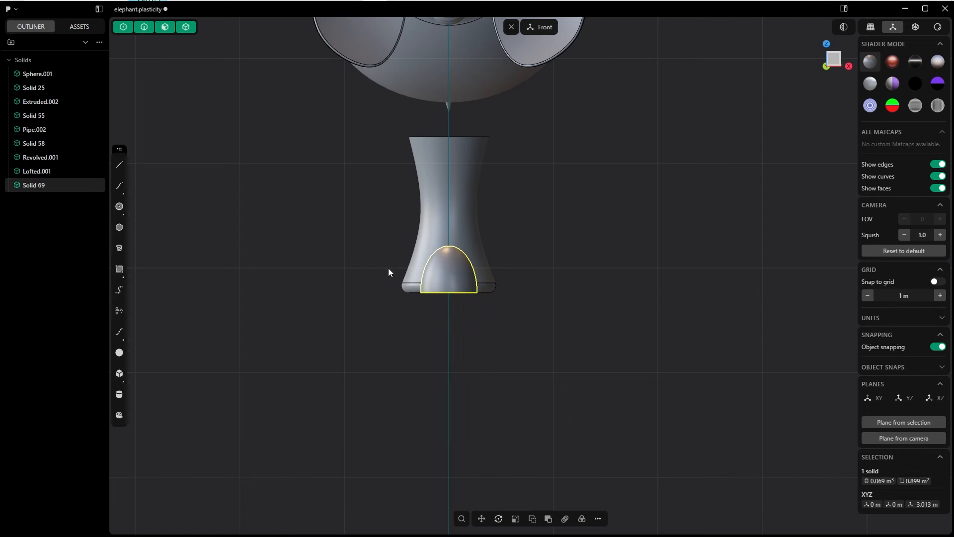
Scale the toenail uniformly by 0.6613 about its base.
scroll(469, 288, "up", 5)
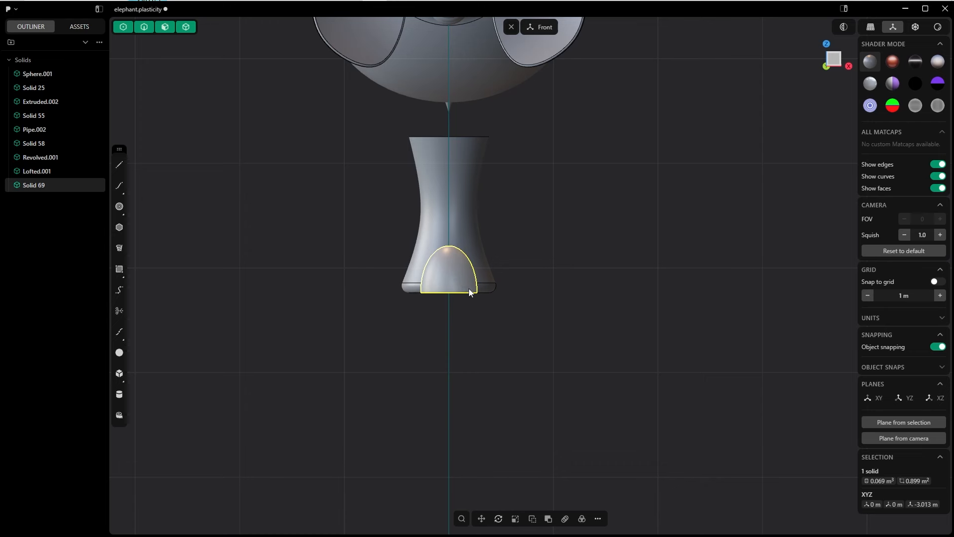
key("s")
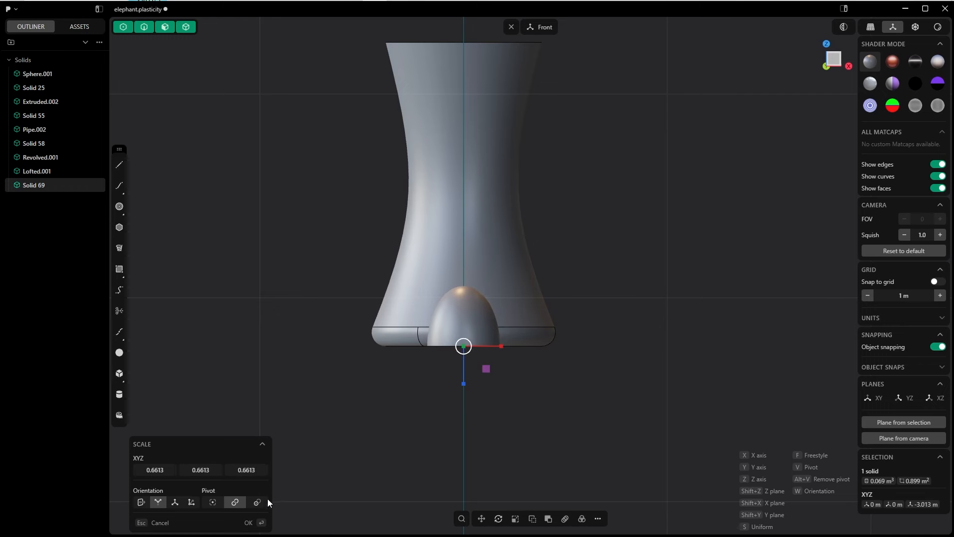
left_click(250, 520)
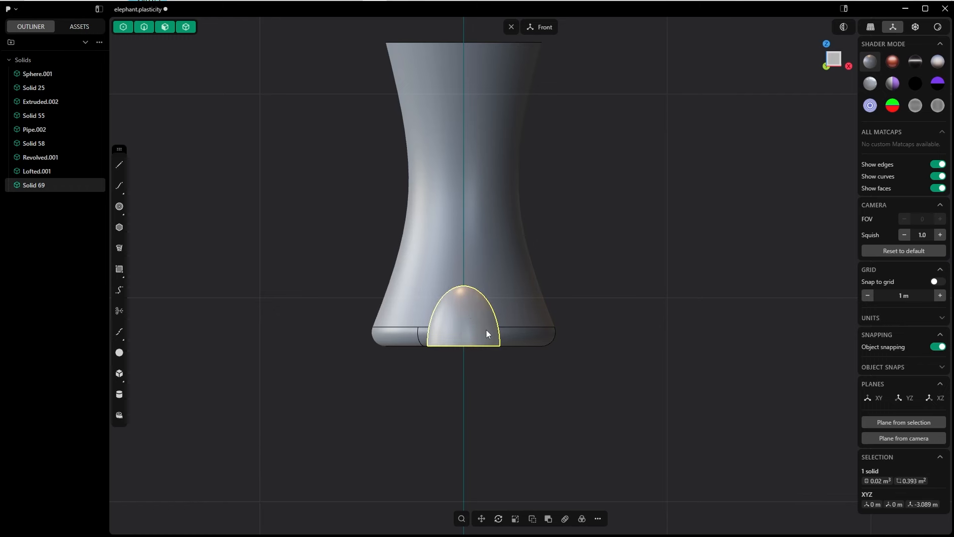
Create a rectangular array of 3 toenails along the X axis over an extent of about 0.46 m.
right_click(493, 331)
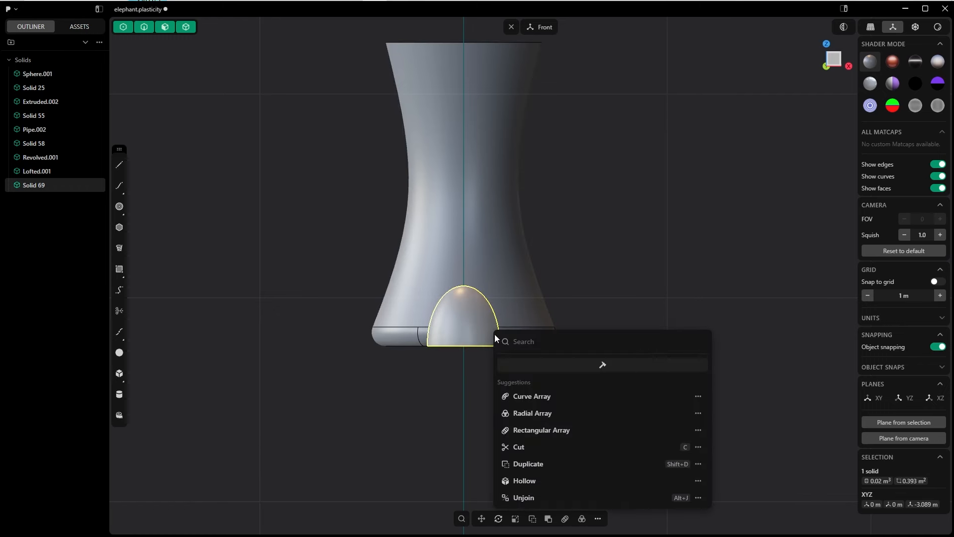
type("arr")
left_click(539, 403)
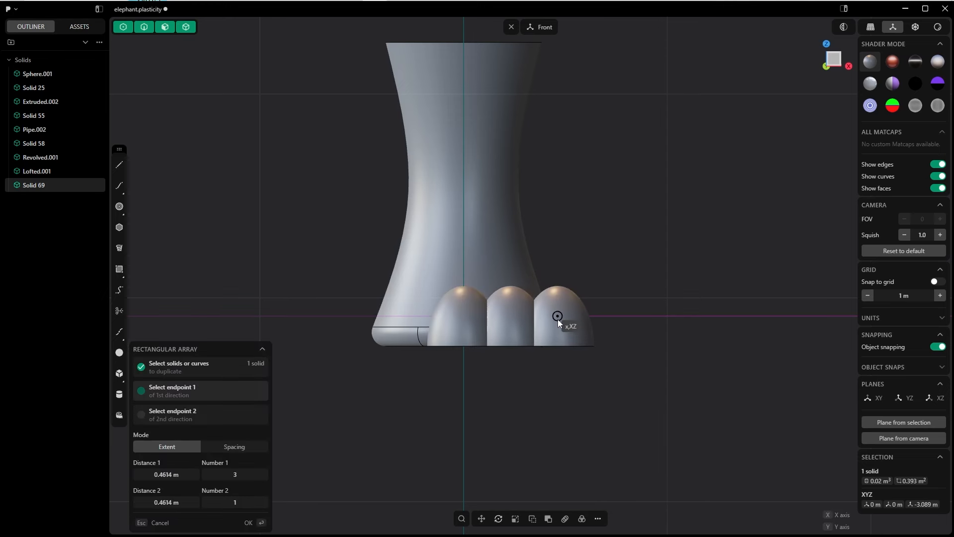
left_click(558, 316)
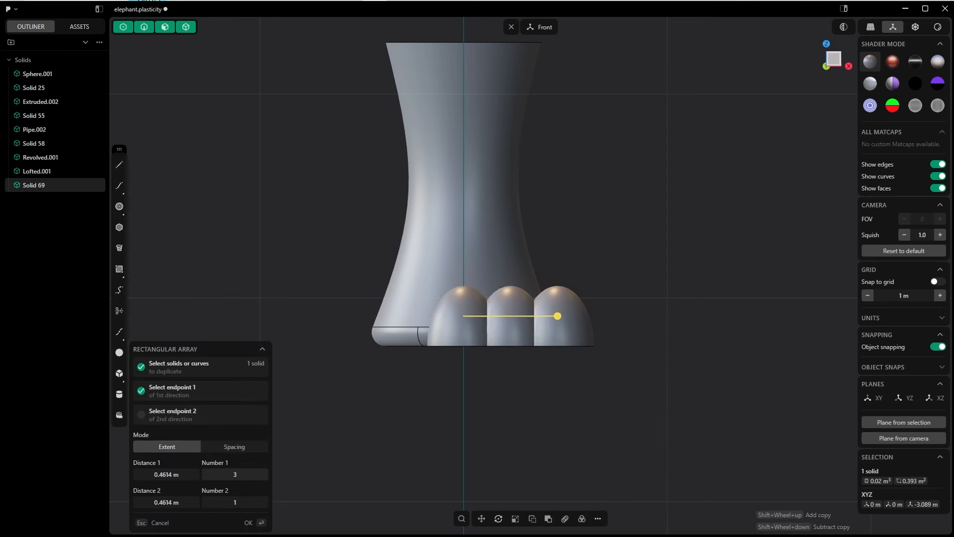
left_click_drag(243, 474, 248, 474)
left_click(243, 474)
type("3")
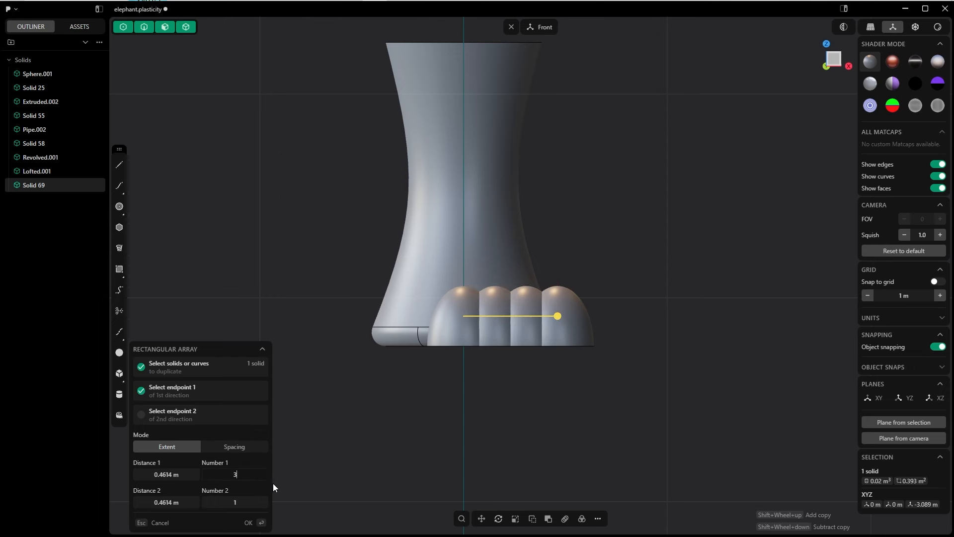
key("Return")
Move the three toenails about -0.23 m along X to centre them on the leg's axis.
key("g")
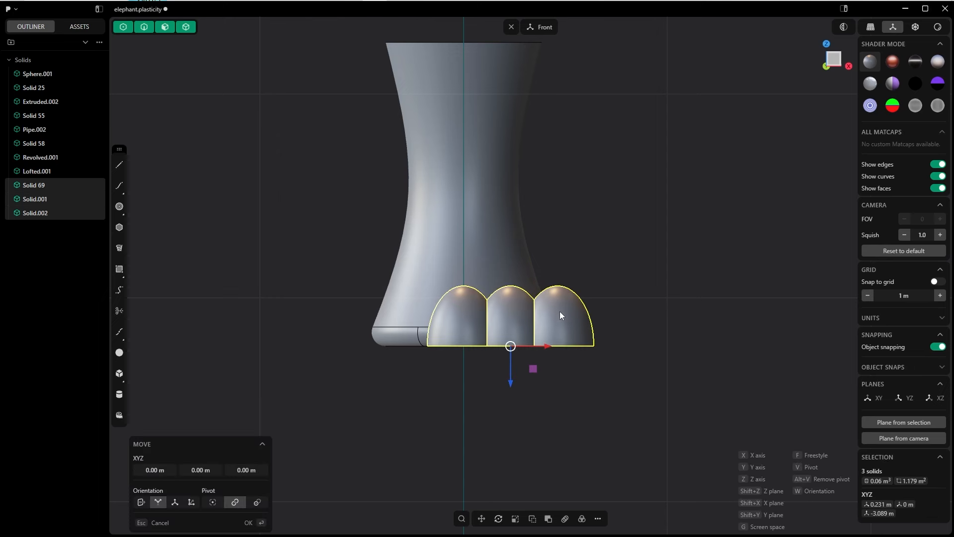
left_click_drag(544, 344, 460, 407)
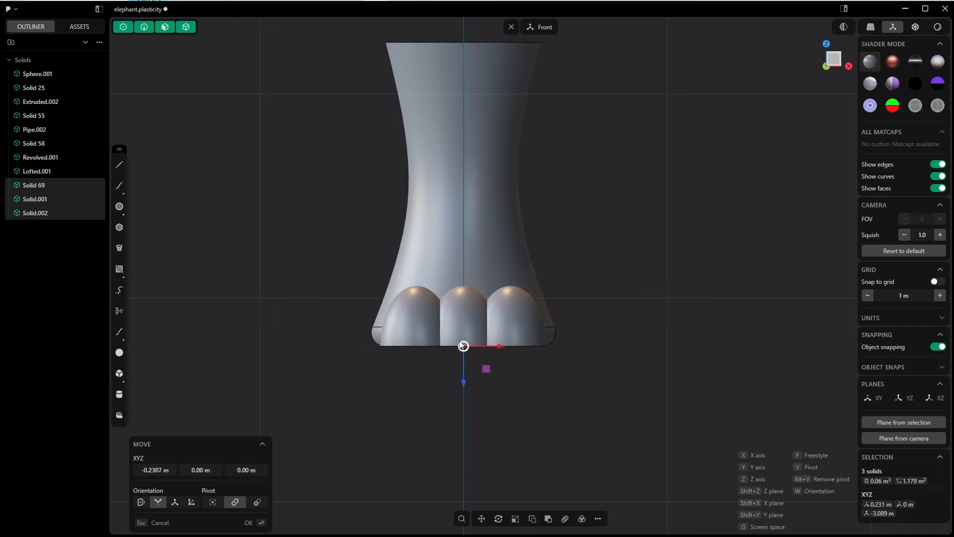
left_click(259, 522)
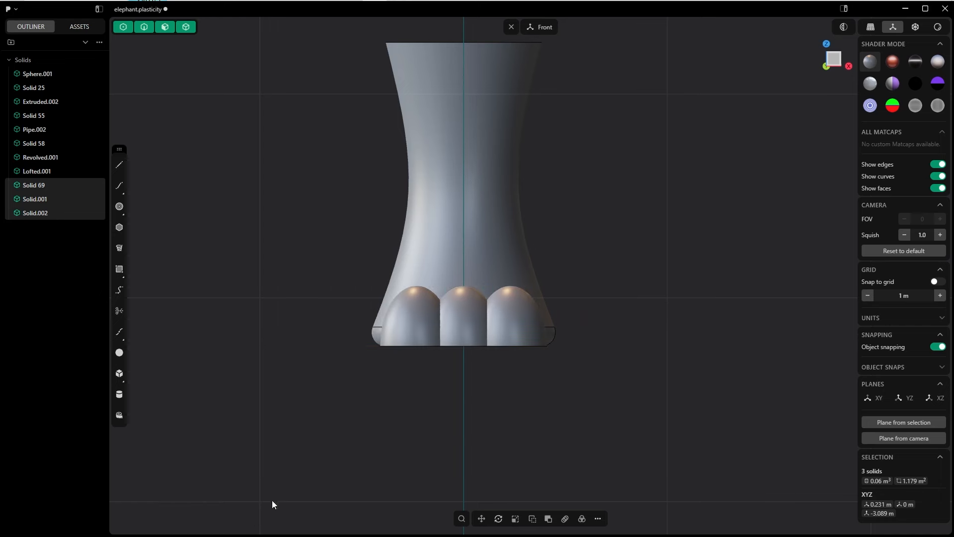
Select the two outer toenails and show the whole model from below with the leg in view.
left_click(434, 442)
left_click(420, 328)
left_click(522, 323, "shift")
key("grave")
left_click(527, 377)
scroll(522, 373, "down", 7)
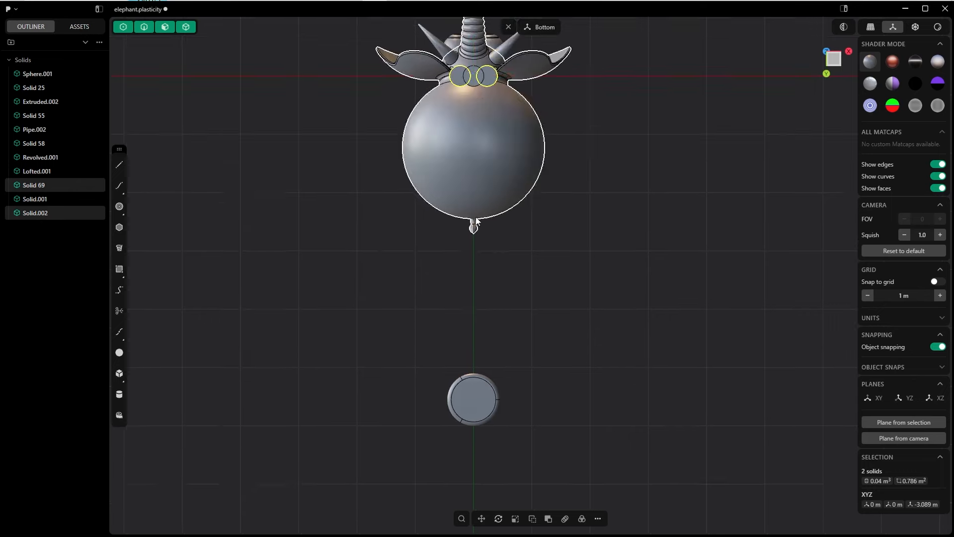
key("g")
left_click_drag(473, 49, 484, 344)
key("Escape")
Add the middle toenail to the selection and move all three about 5.17 m along Y onto the foot's front edge.
left_click(475, 79, "shift")
key("g")
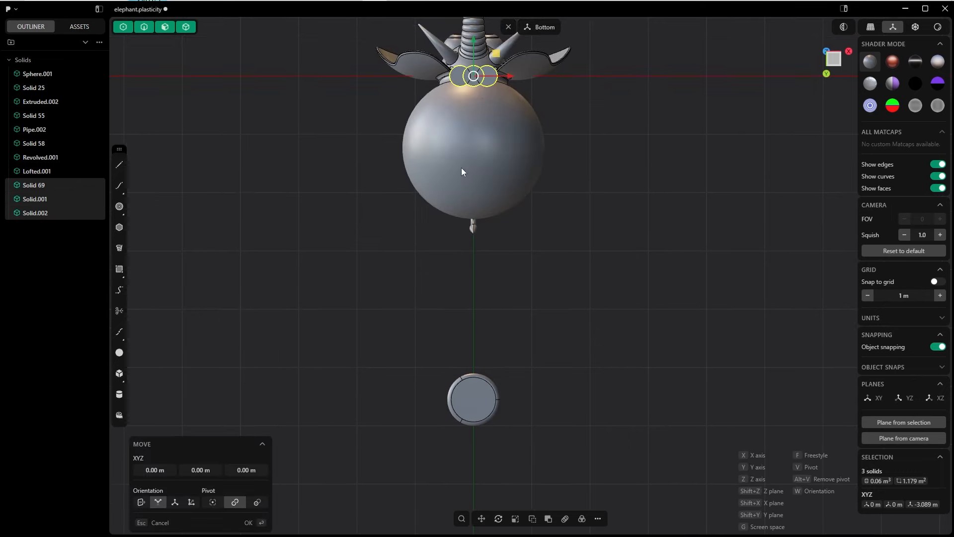
key("y")
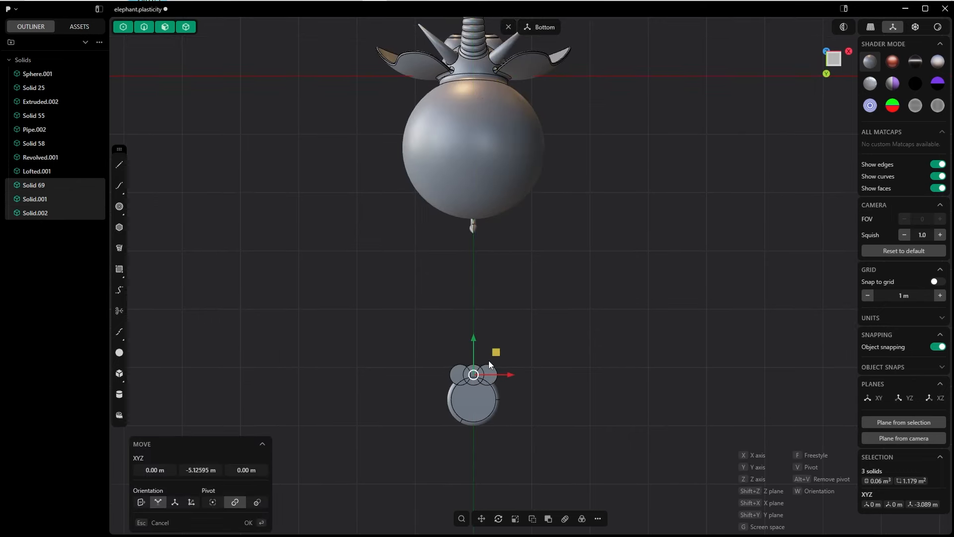
scroll(488, 360, "up", 6)
scroll(522, 213, "up", 4)
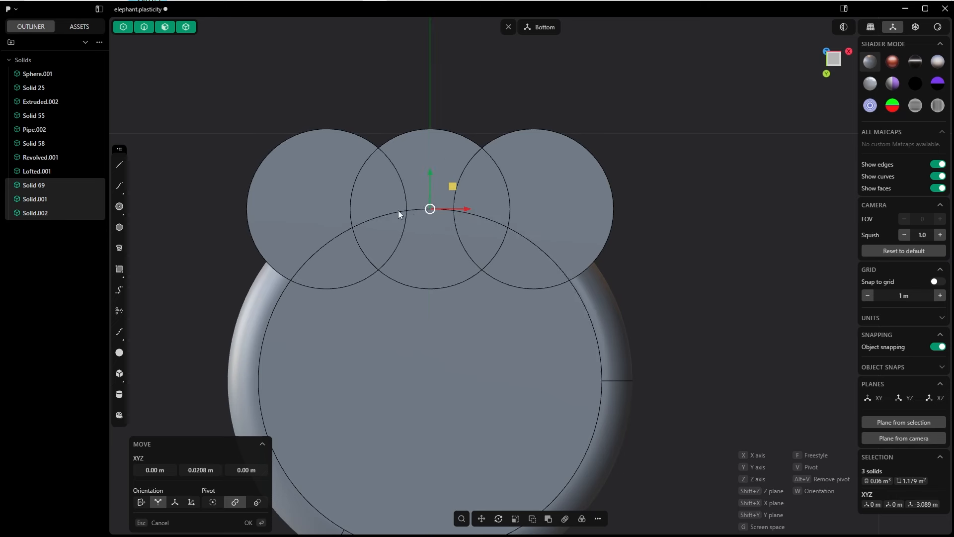
key("Return")
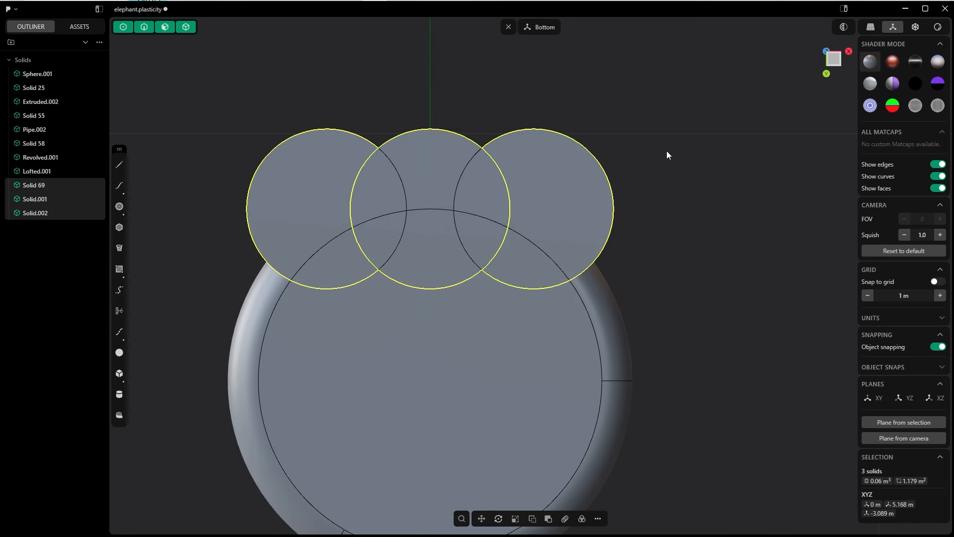
Move the outer toenail on the positive X side back about 0.08 m along Y, centring it on the foot's inner circular edge.
left_click(666, 151)
left_click(556, 204)
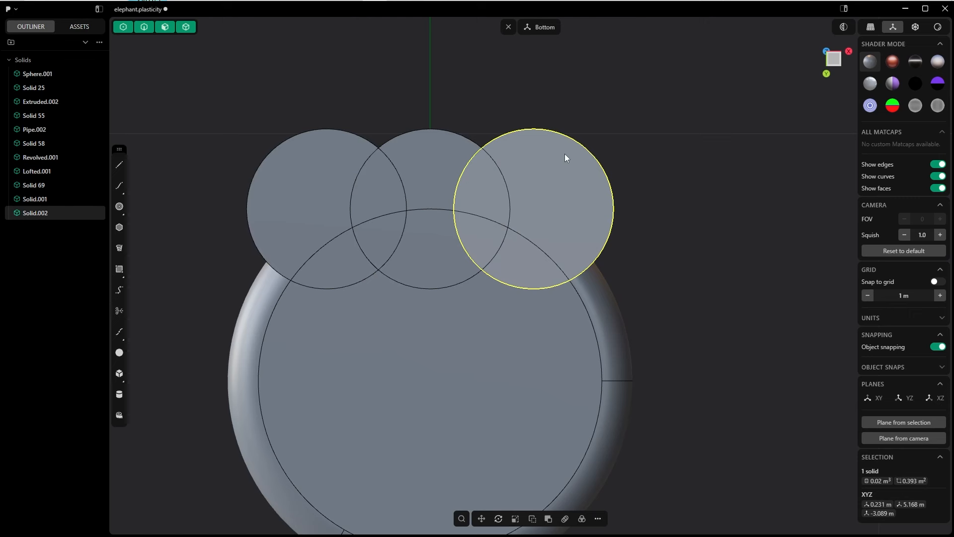
key("g")
left_click_drag(534, 175, 538, 244)
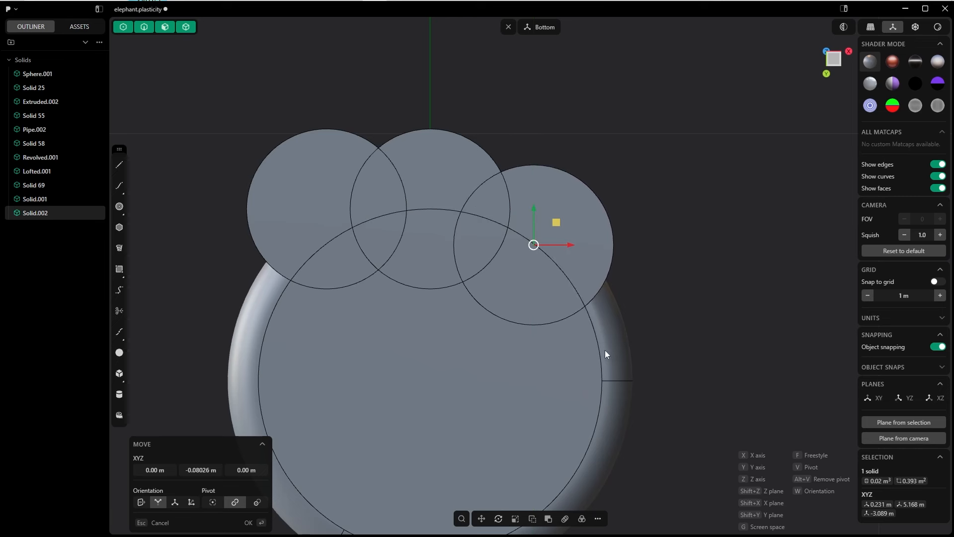
left_click(249, 522)
Move the outer toenail on the negative X side back about 0.085 m along Y, and delete it.
left_click(303, 161)
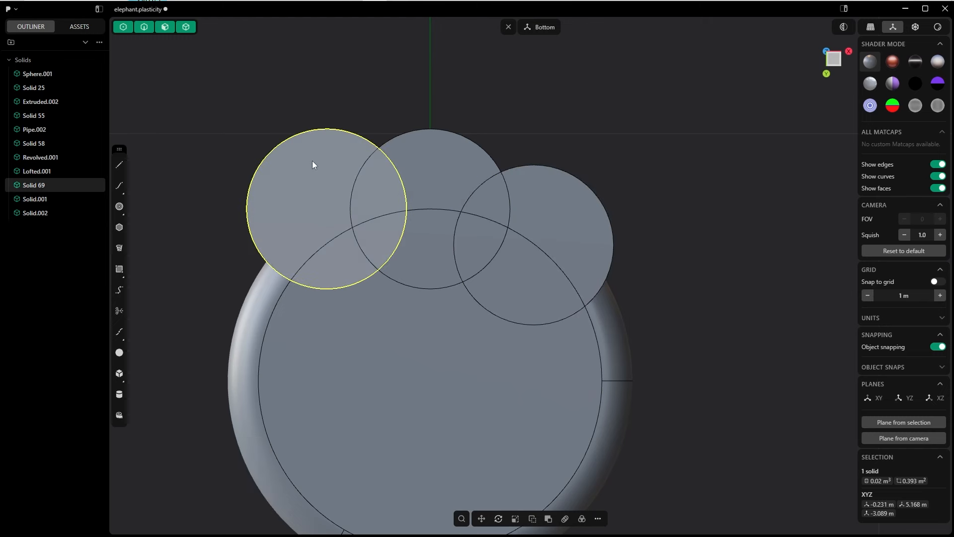
key("g")
left_click_drag(326, 171, 319, 247)
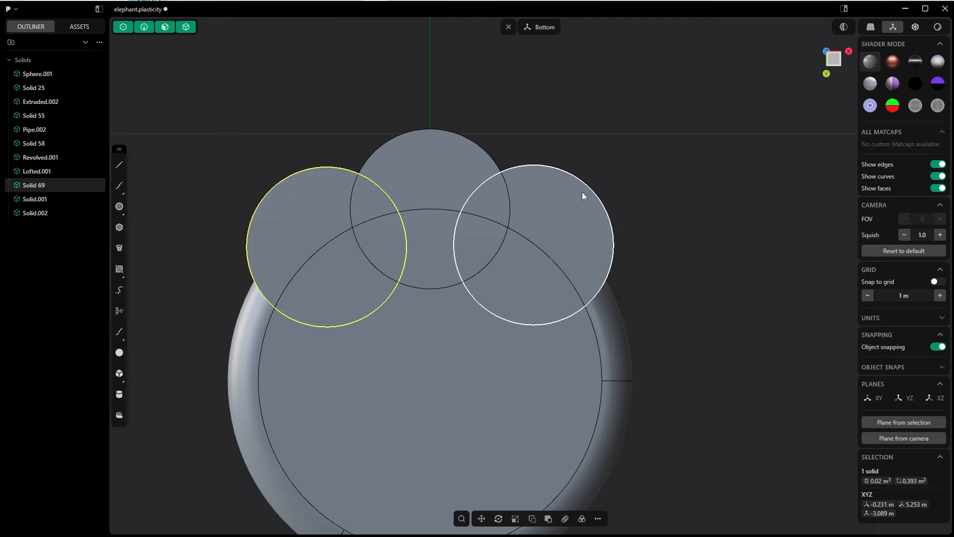
key("Delete")
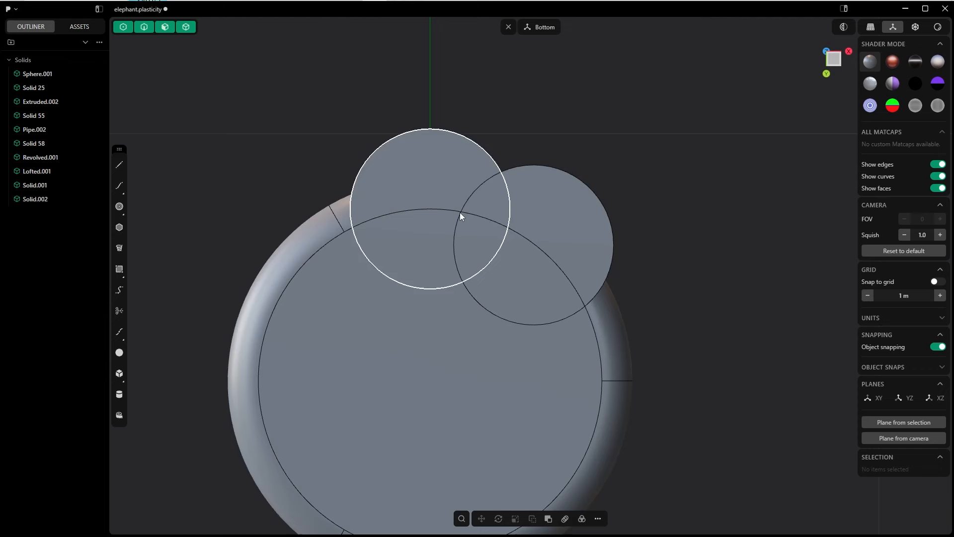
Mirror the remaining outer toenail as a solid along the X axis to the opposite side of the foot.
key("Tab")
left_click(598, 214)
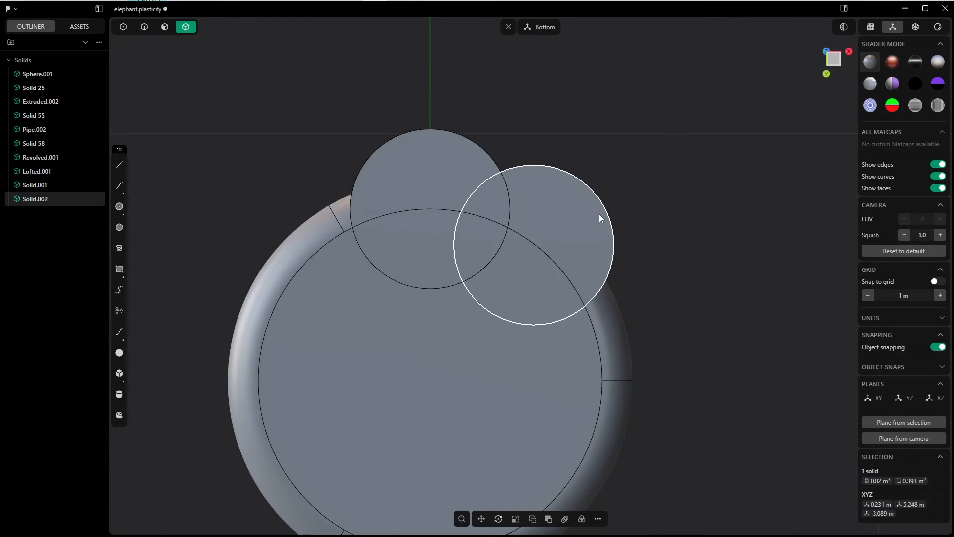
key("alt+x")
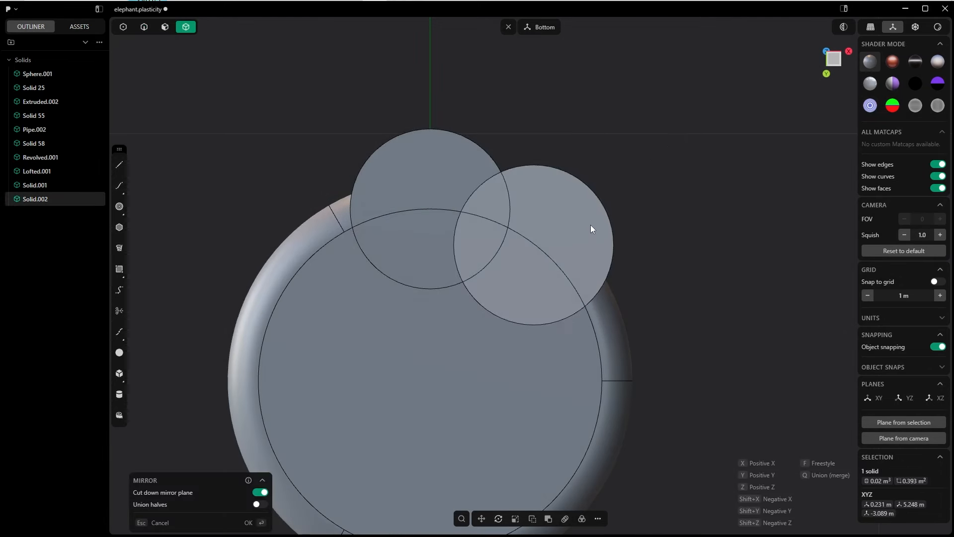
scroll(590, 226, "down", 8)
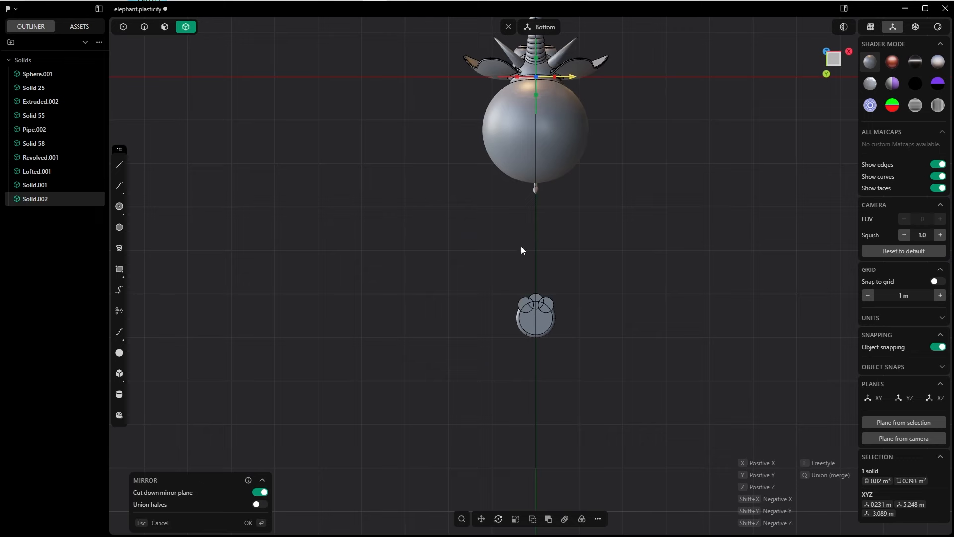
left_click(255, 523)
scroll(535, 317, "up", 8)
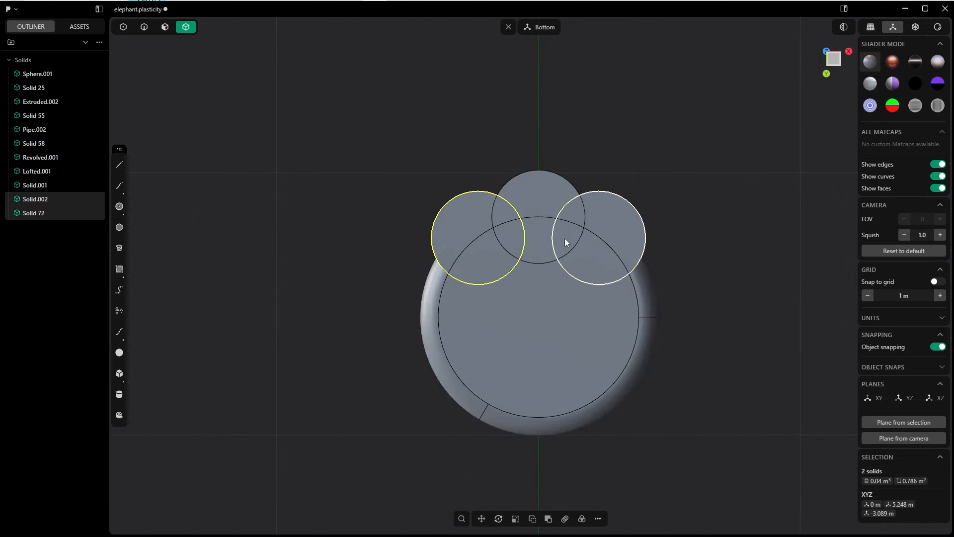
Select all three toenails and scale them very slightly along X and Z, to about 1.005 along Z.
key("grave")
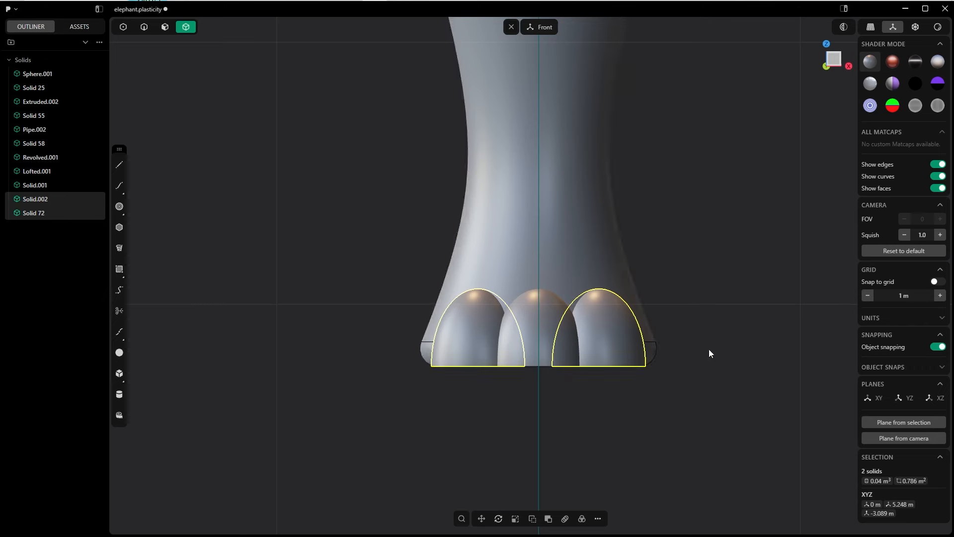
left_click(709, 349)
scroll(572, 335, "up", 5)
scroll(553, 348, "down", 5)
left_click(433, 325, "shift")
left_click(497, 327, "shift")
left_click(579, 327, "shift")
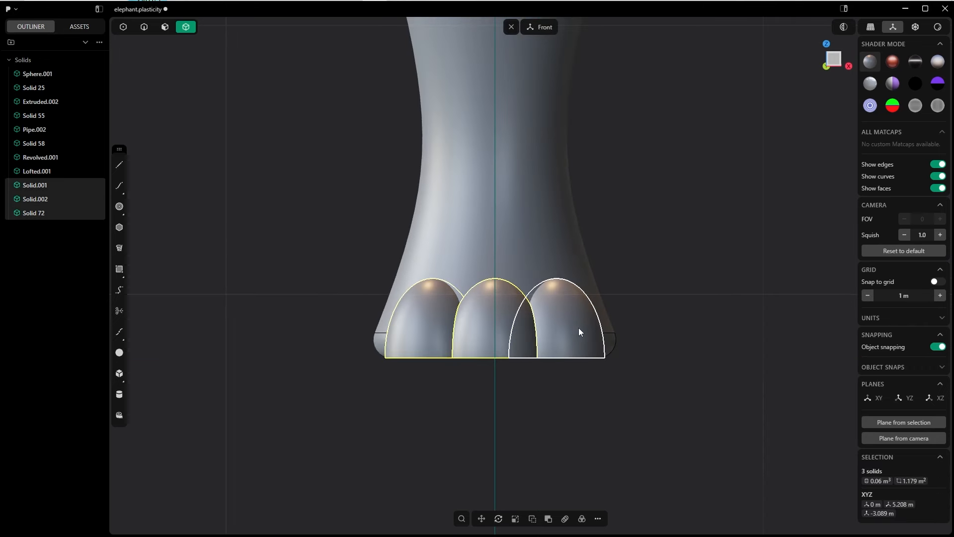
key("s")
key("x")
left_click(583, 329)
key("z")
left_click(523, 344)
key("x")
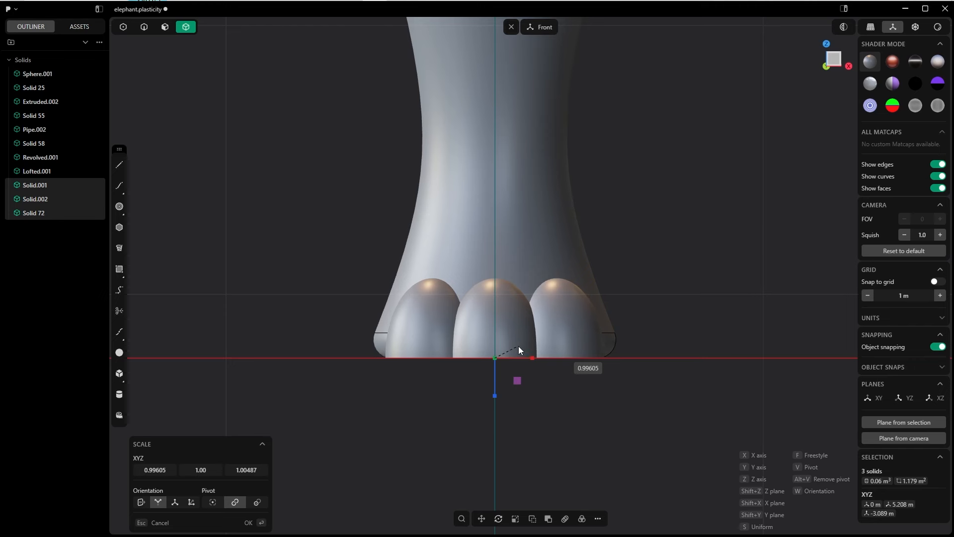
left_click(513, 344)
left_click(259, 519)
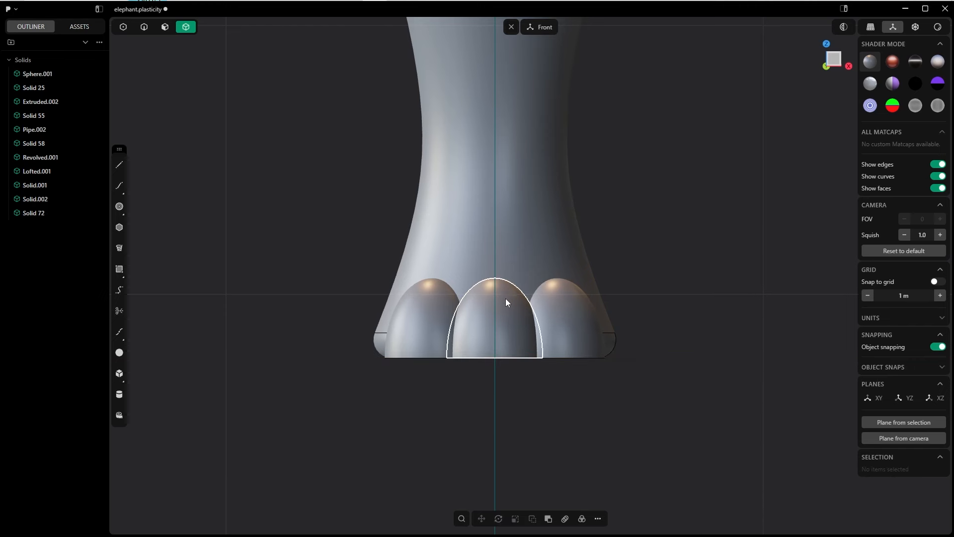
Scale only the middle toenail by about 1.174 along Z so it stands taller than the outer two.
left_click(506, 298)
key("s")
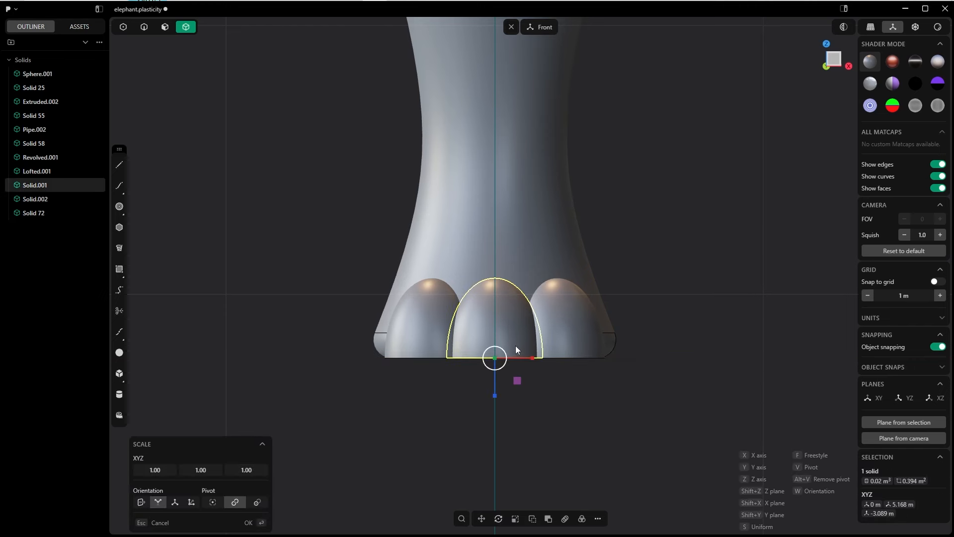
key("z")
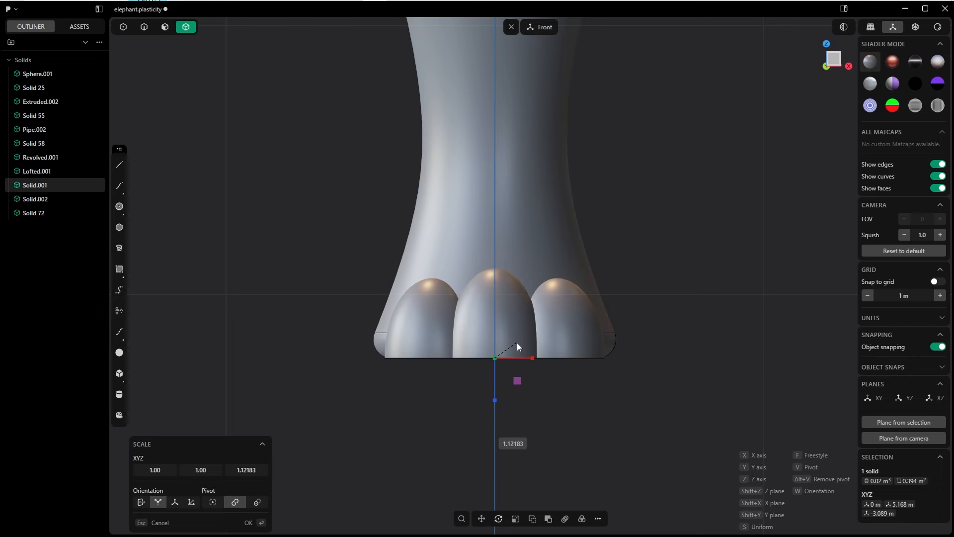
left_click(517, 344)
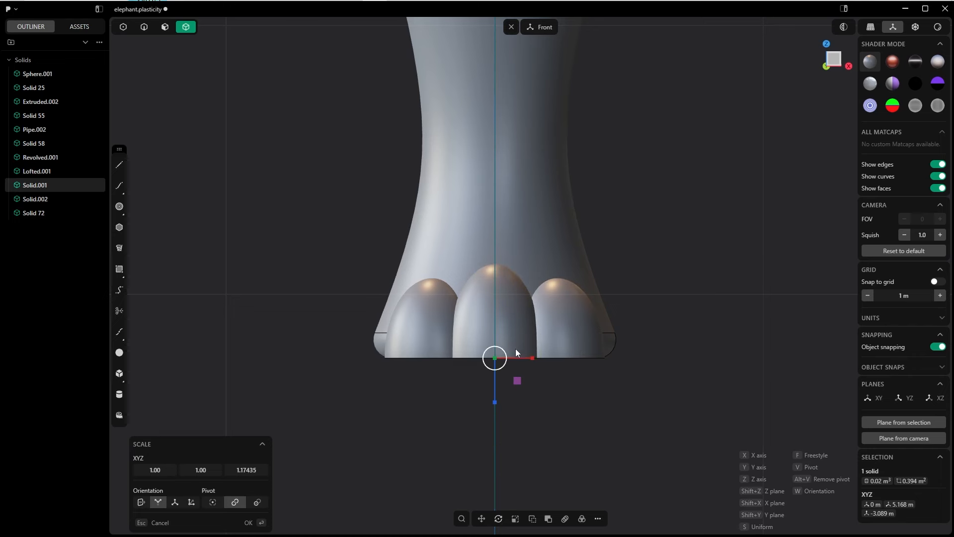
left_click(254, 523)
Fillet the circular bottom edges of all three toenails together.
key("Tab")
left_click(455, 330)
left_click(437, 382)
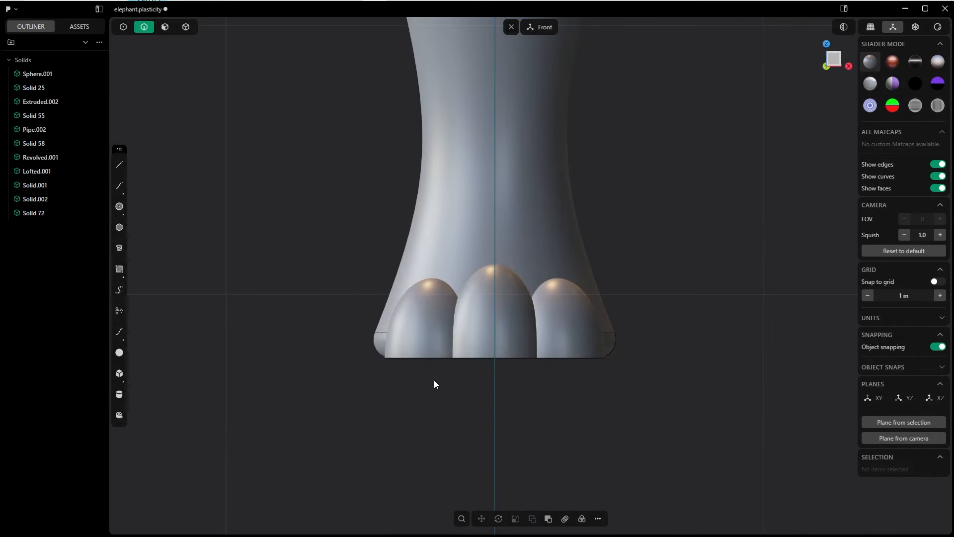
left_click(418, 357)
key("f")
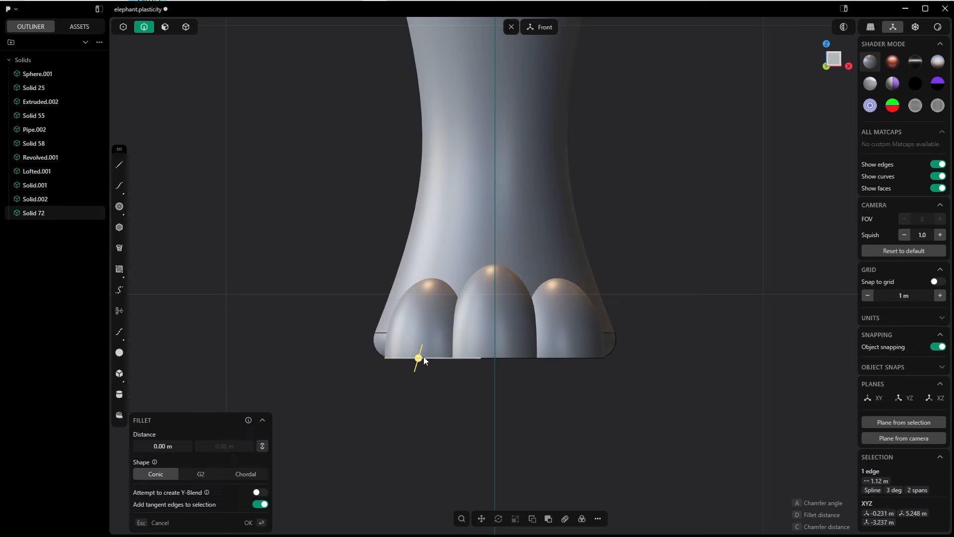
middle_click_drag(497, 381, 486, 337)
left_click(485, 328)
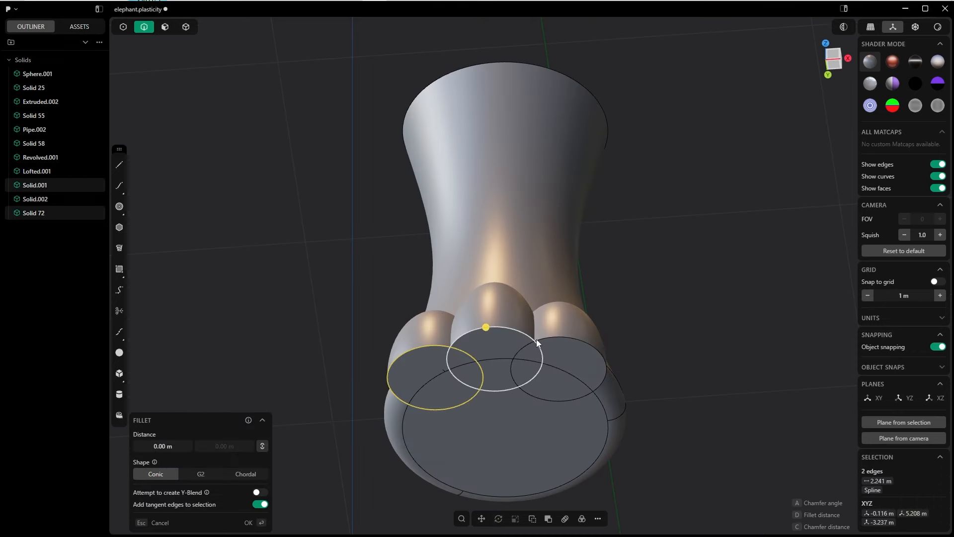
left_click(580, 341)
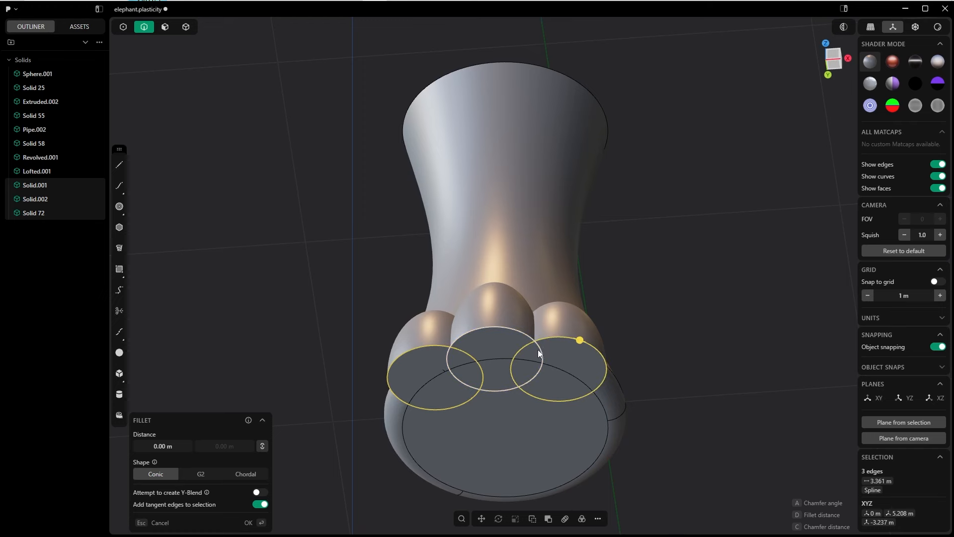
key("b")
key("d")
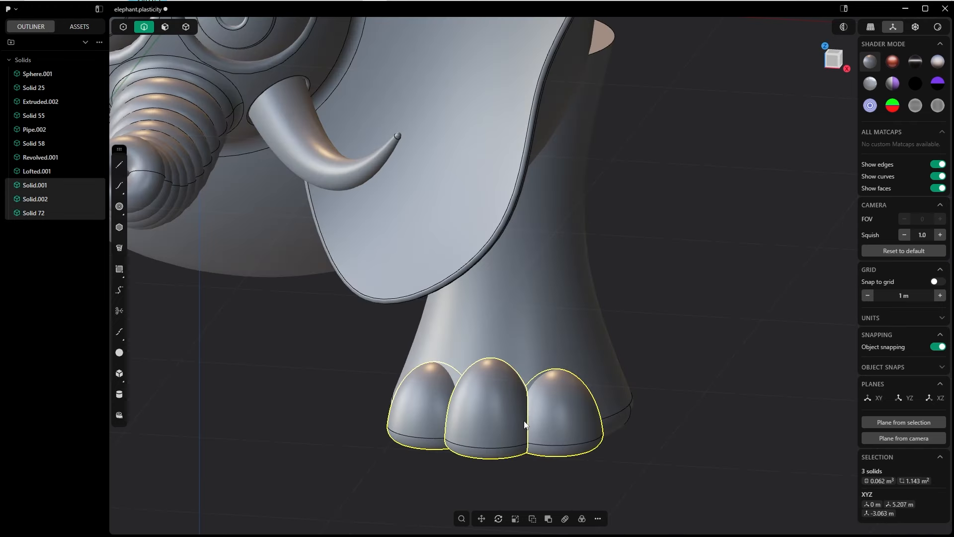
Join the three filleted toenails into one solid with a Boolean union.
key("q")
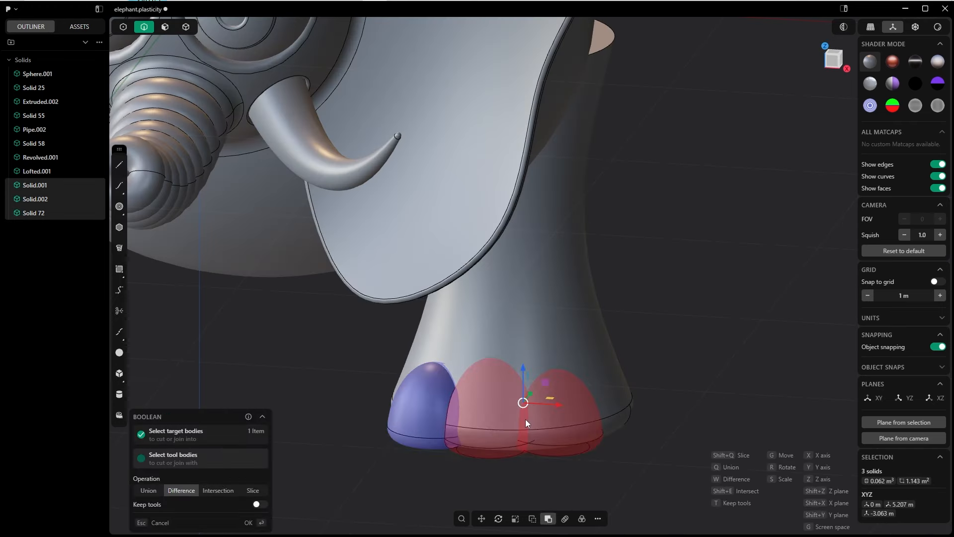
key("q")
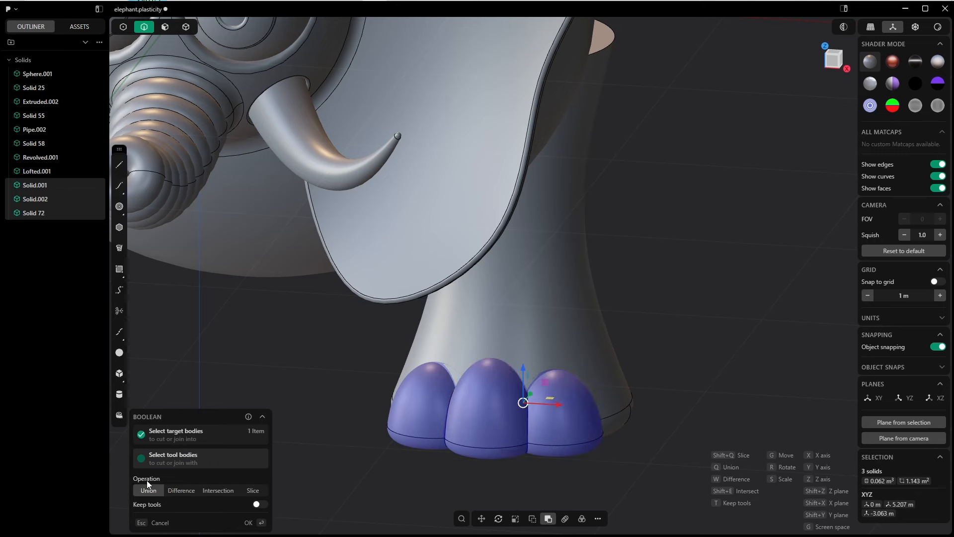
left_click(248, 522)
key("Escape")
Cut the joined toenails out of the leg with a Boolean difference, keeping the tool solid.
middle_click_drag(461, 371, 378, 308)
key("4")
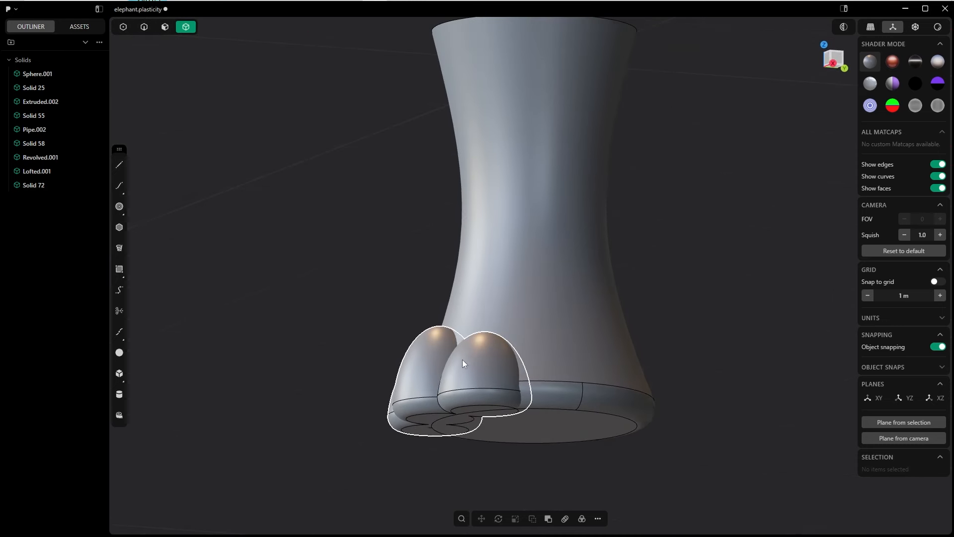
left_click(531, 265)
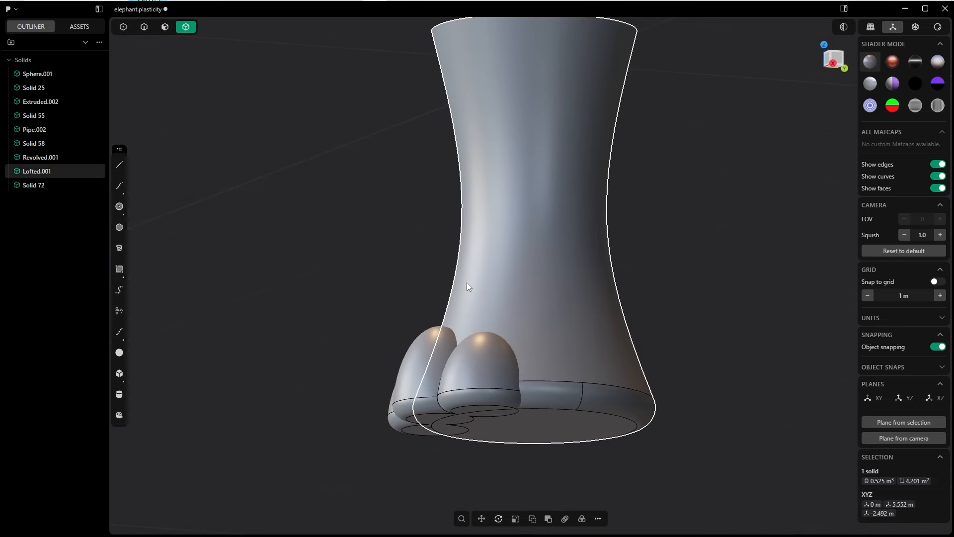
key("shift+b")
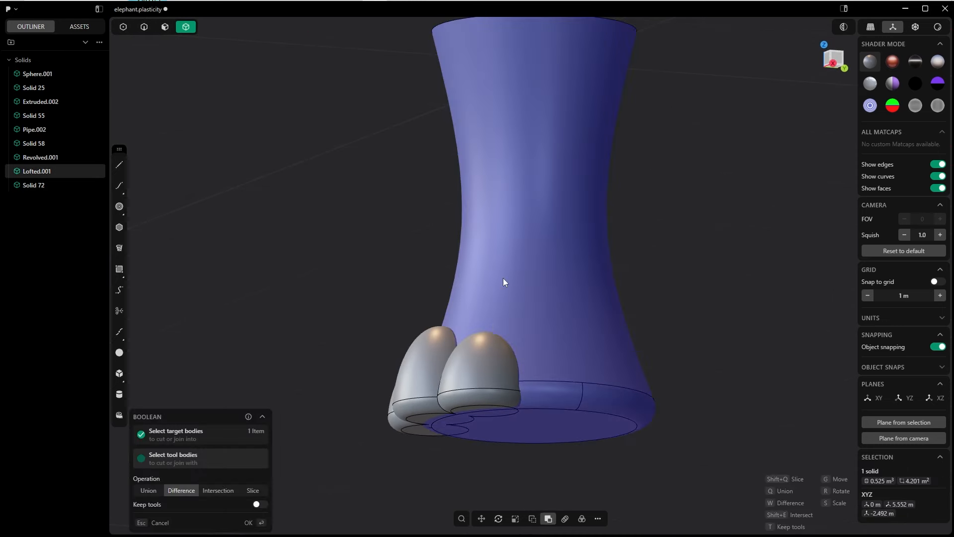
left_click(485, 370)
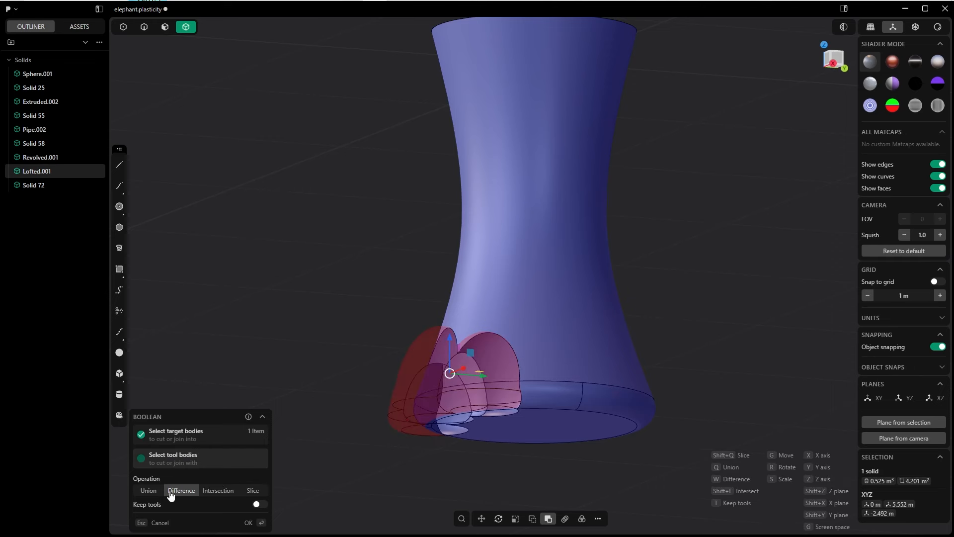
left_click(257, 505)
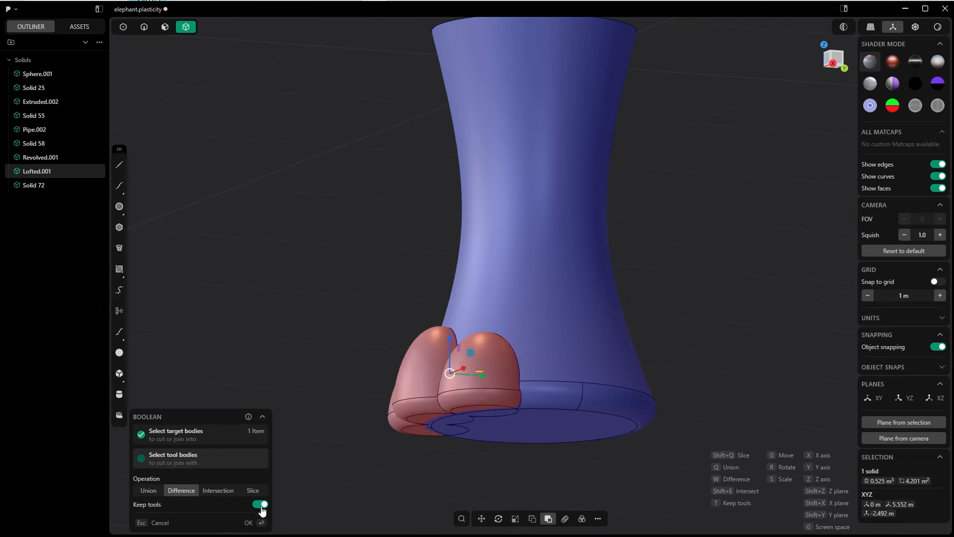
left_click(251, 522)
key("Escape")
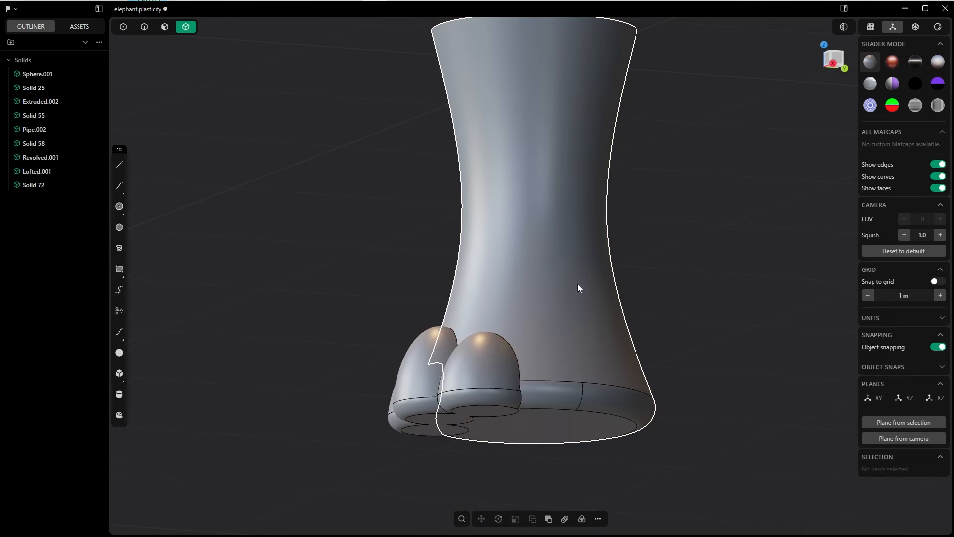
Isolate the leg solid and examine the toenail recesses cut into its foot.
right_click_drag(517, 315, 622, 201)
left_click(571, 254)
middle_click_drag(591, 263, 560, 262)
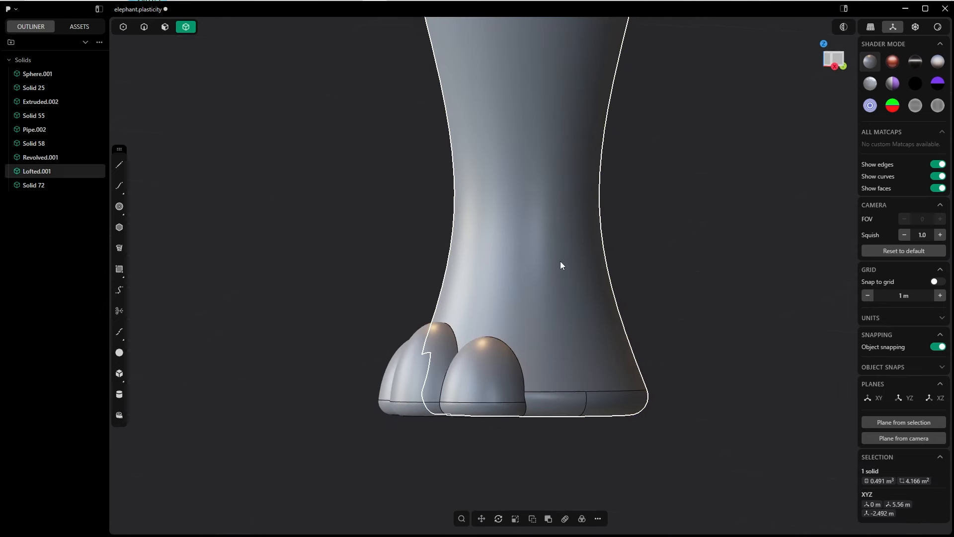
key("shift+h")
middle_click_drag(408, 220, 462, 220)
scroll(461, 320, "up", 5)
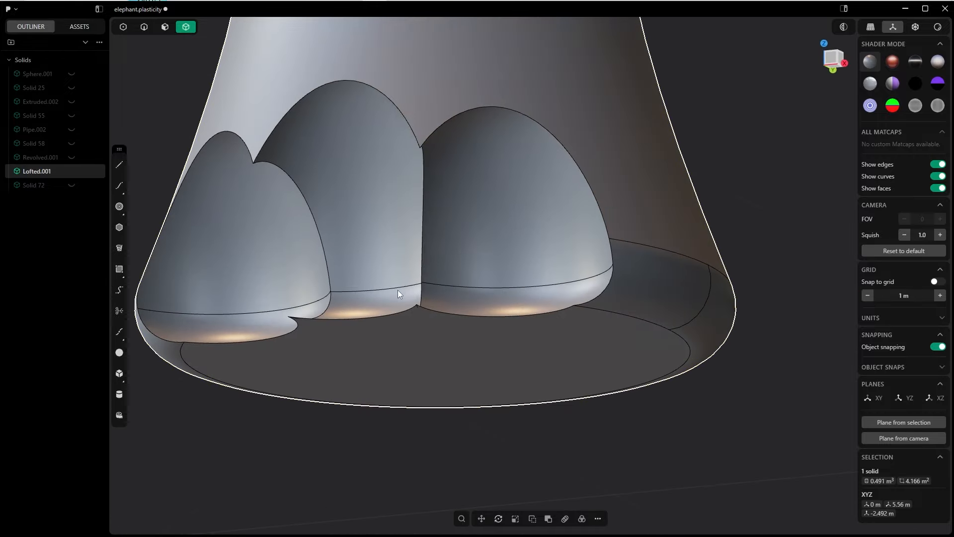
Try to fillet the sharp ridge edges between the toenail recesses in the leg by about 0.02 m.
middle_click_drag(390, 288, 346, 321)
key("2")
left_click(347, 321)
key("f")
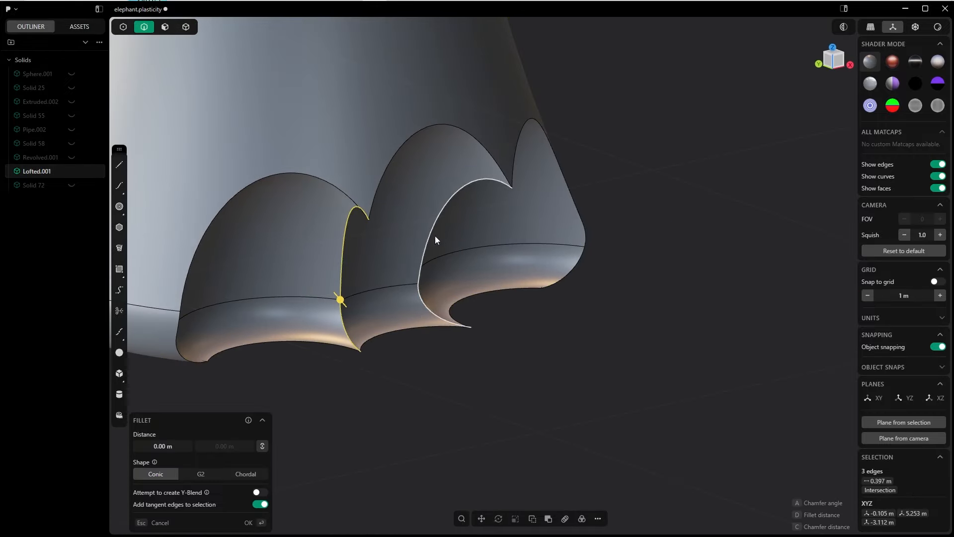
left_click(429, 239)
middle_click_drag(429, 239, 326, 273)
left_click_drag(420, 284, 458, 253)
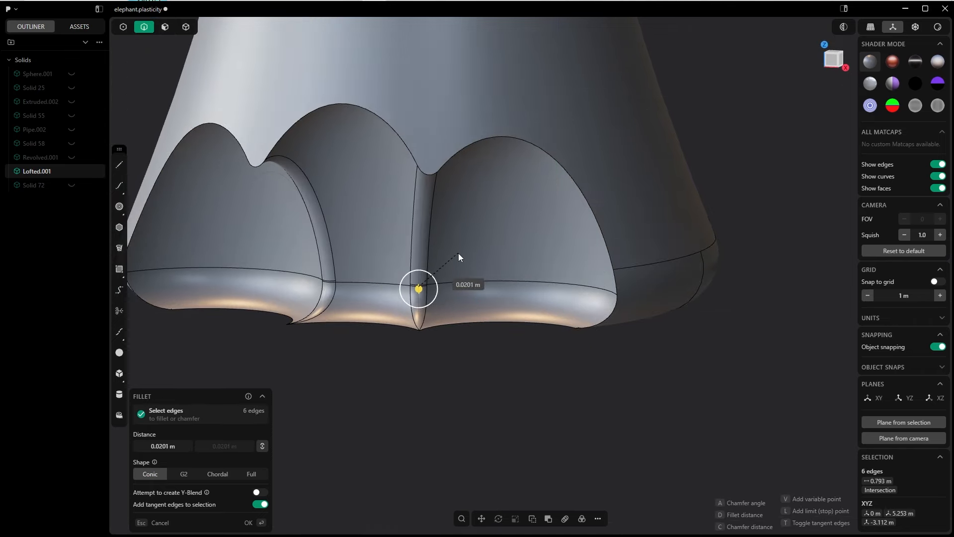
middle_click_drag(458, 252, 423, 278)
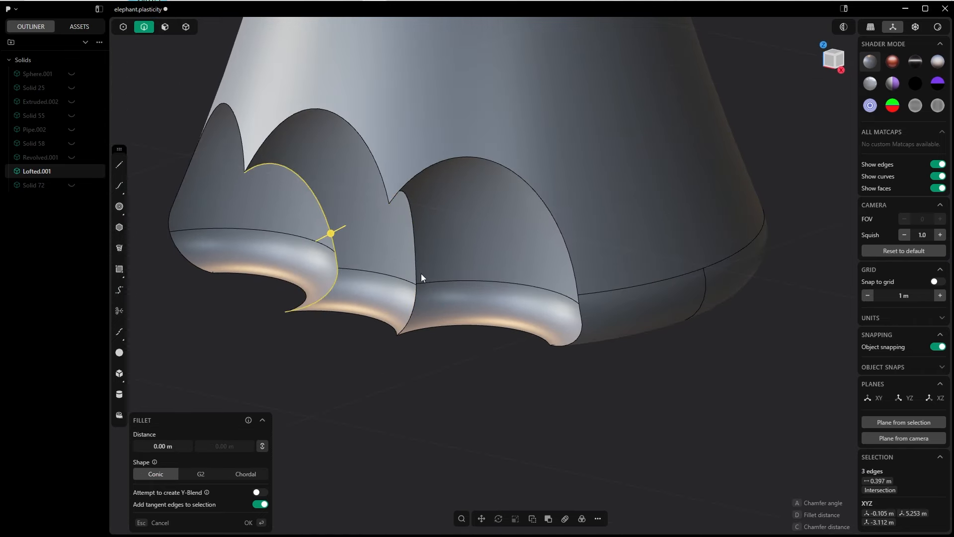
key("Return")
key("Escape")
Try to lower the joined toenails about 0.006 m along Z, working in the right side view.
middle_click_drag(492, 257, 534, 297)
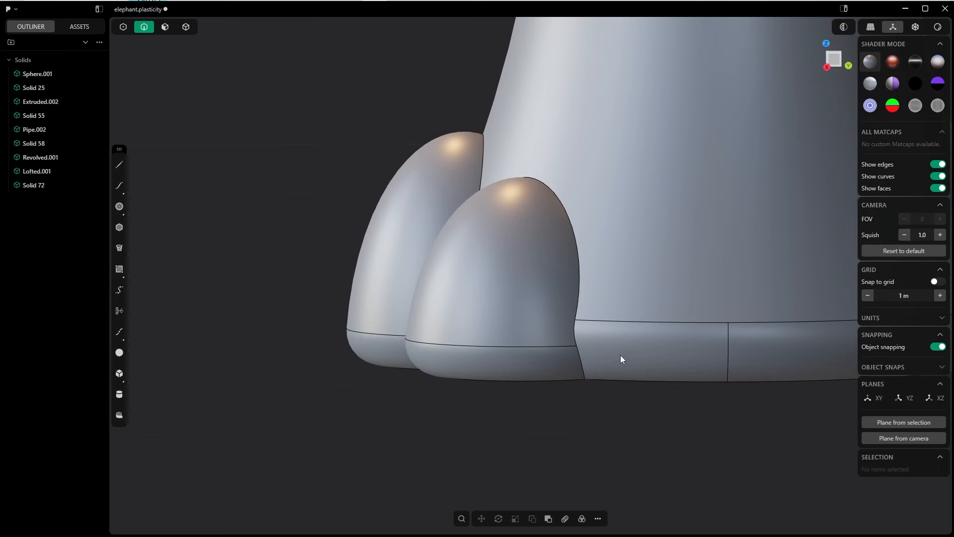
key("Tab")
left_click(526, 251)
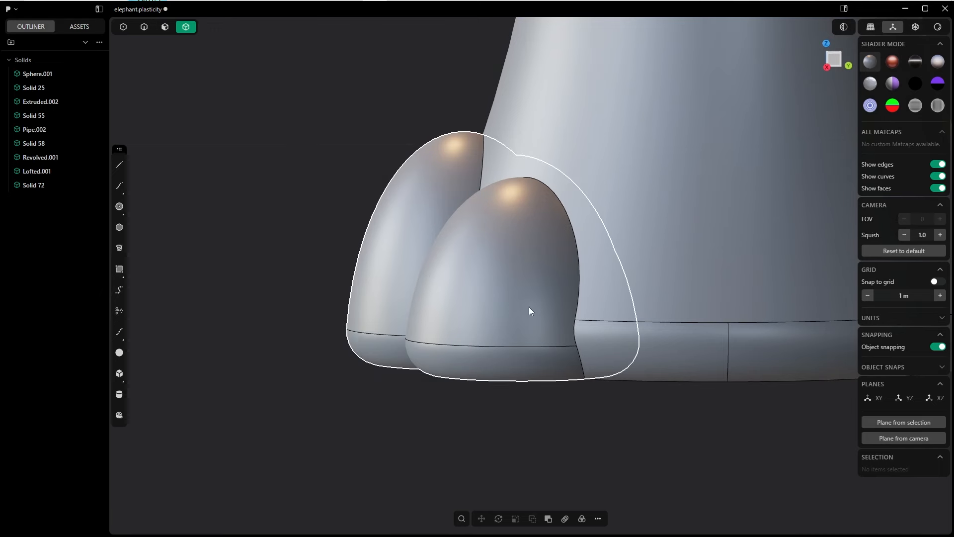
key("grave")
left_click(589, 206)
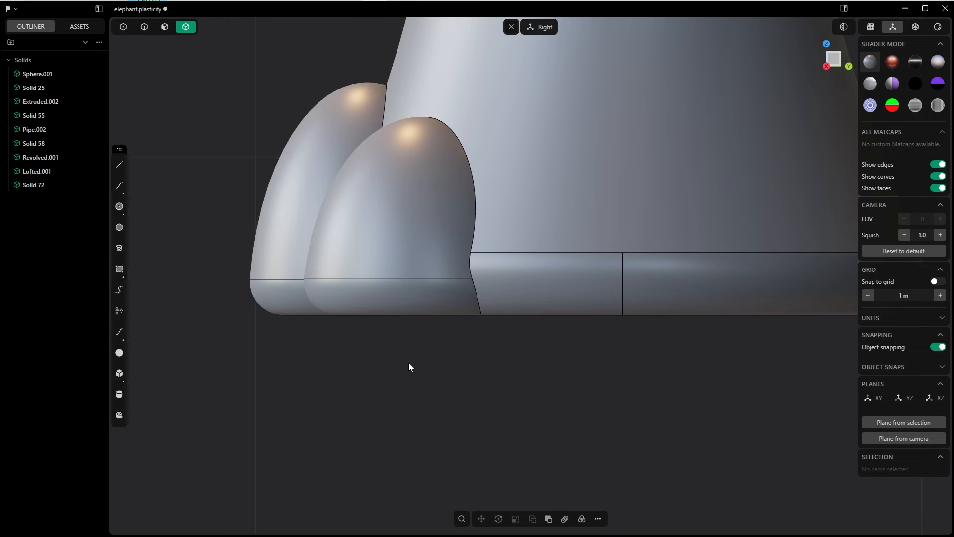
left_click(413, 242)
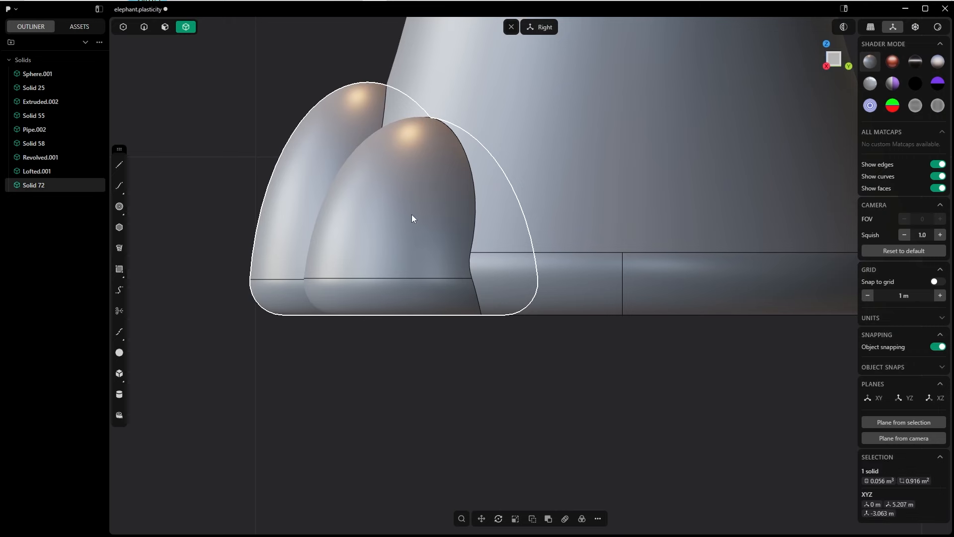
key("g")
left_click_drag(392, 163, 392, 166)
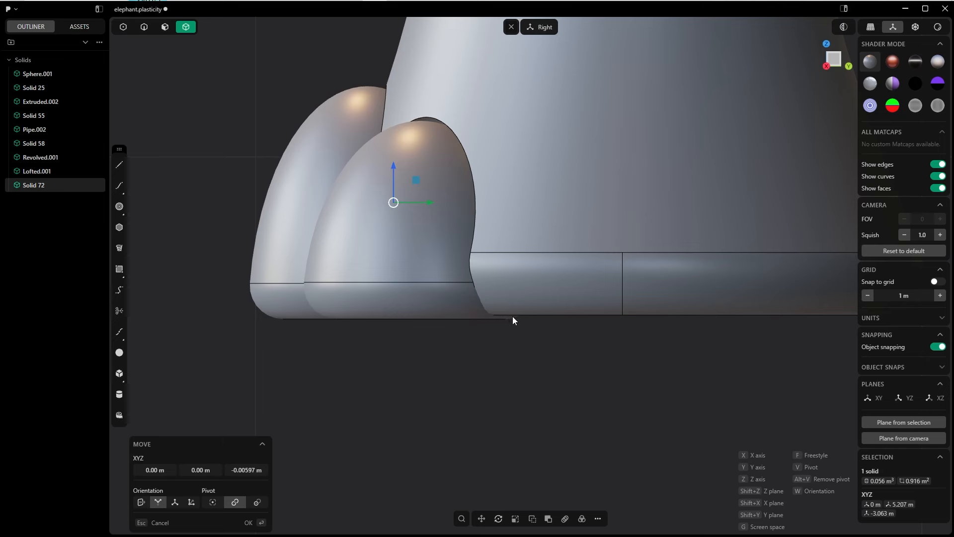
Undo the toenail move and the Boolean difference on the leg.
left_click(425, 262)
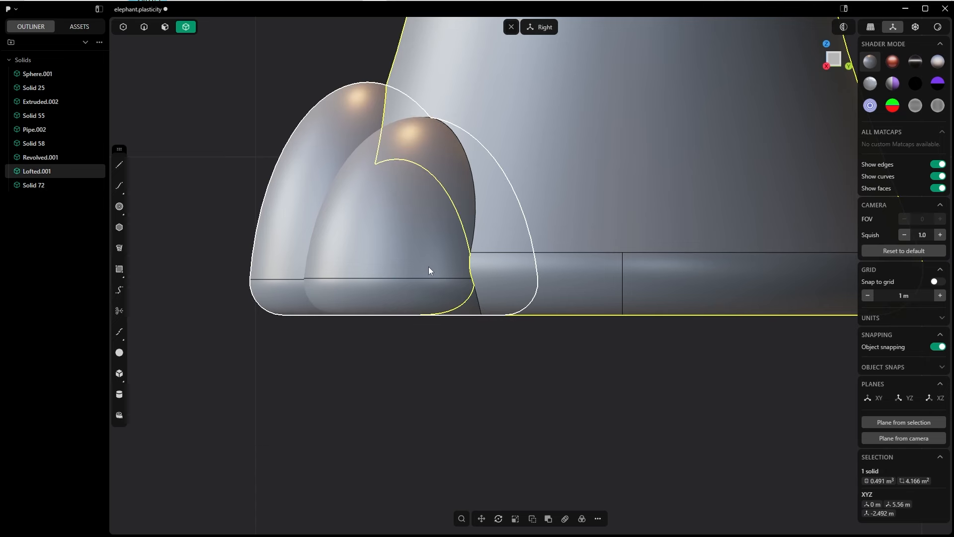
left_click(428, 267)
left_click(429, 269)
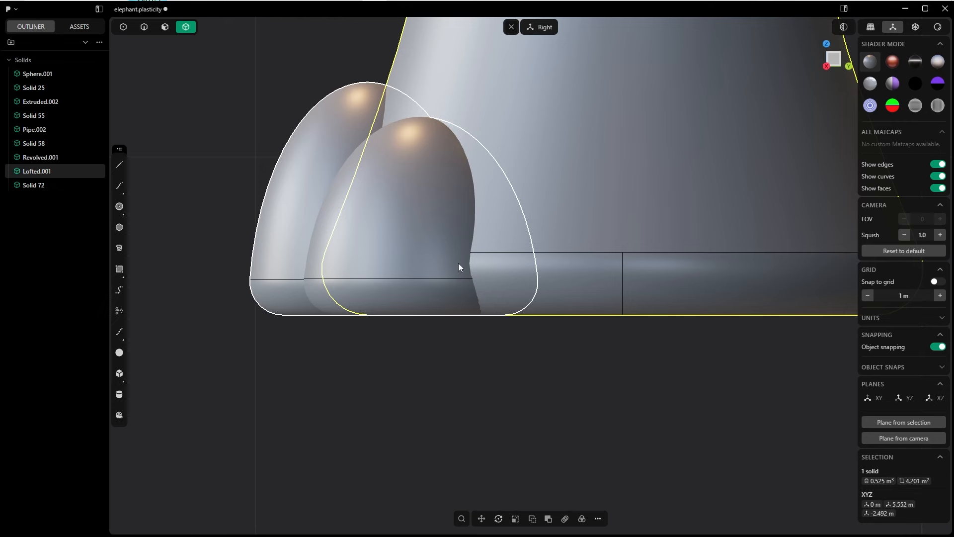
left_click(450, 329)
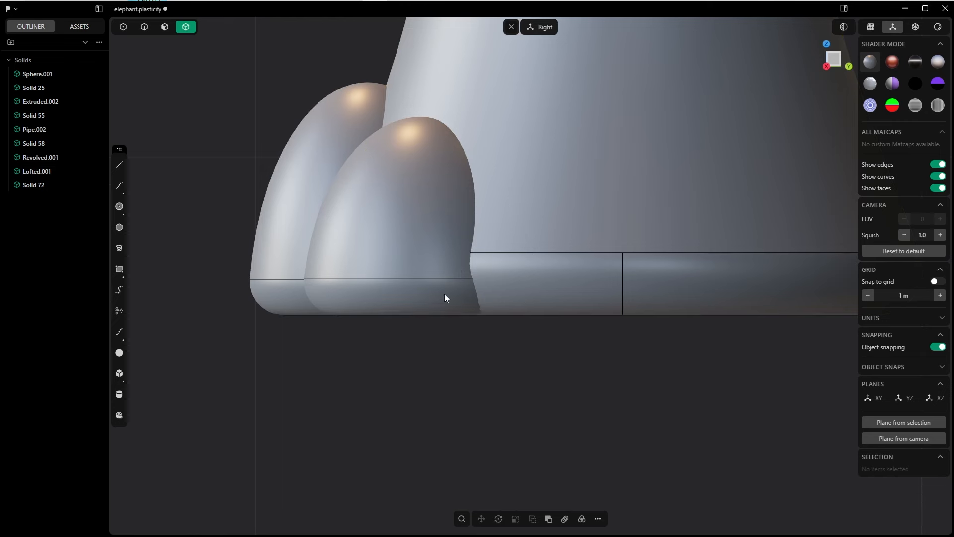
left_click(485, 118)
key("g")
key("g")
key("Escape")
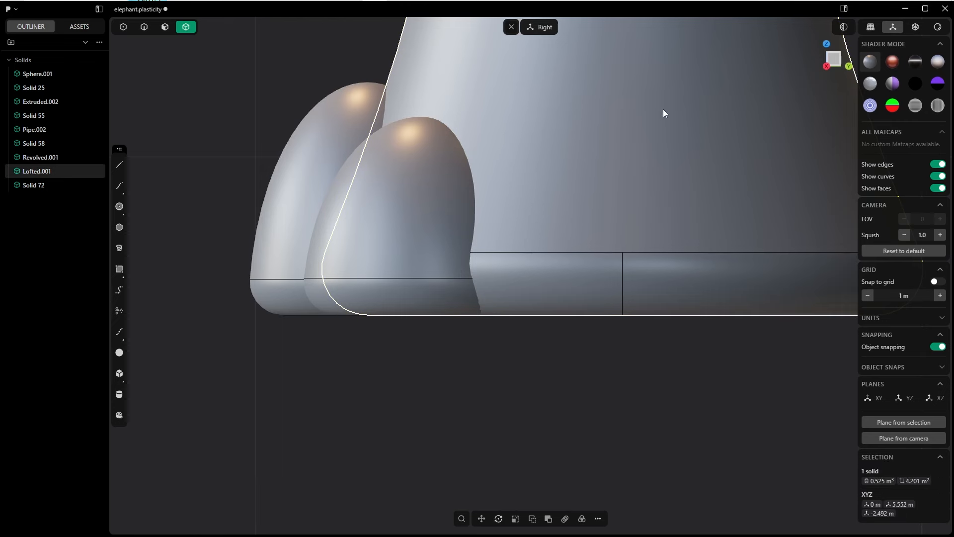
Lower the joined toenails solid about 0.005 m along Z so its base sits slightly below the foot.
left_click(378, 204)
key("g")
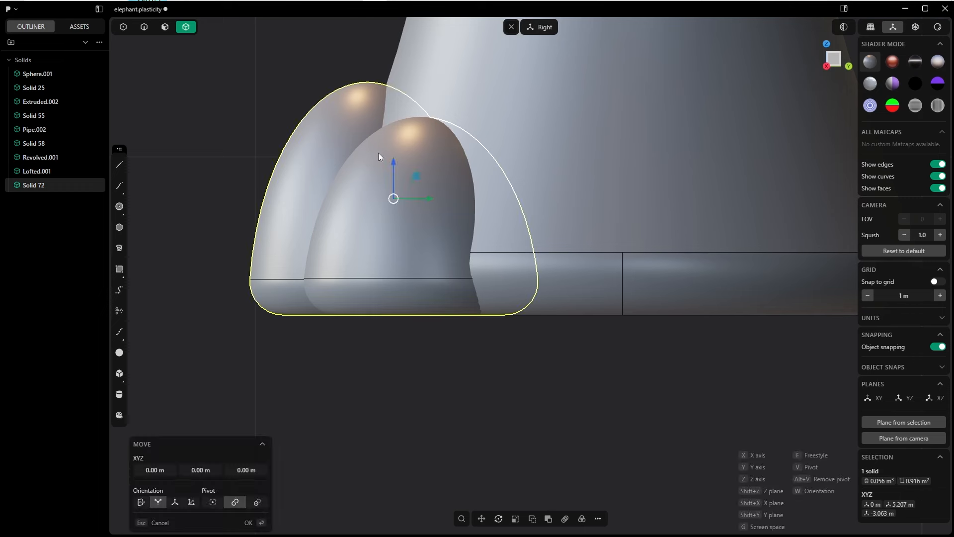
left_click_drag(393, 160, 395, 166)
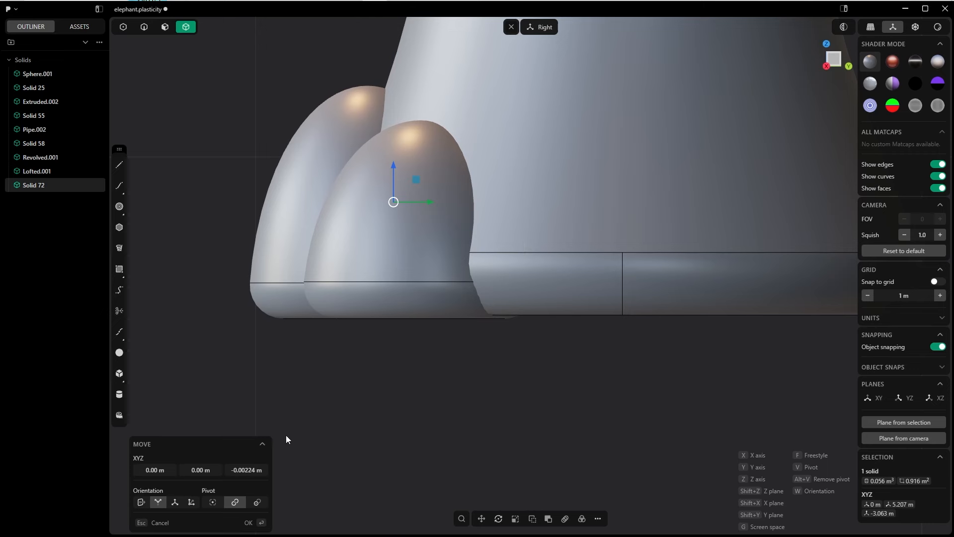
left_click(253, 523)
left_click(272, 500)
Cut the joined toenails out of the leg with a Boolean difference, keeping the tool body.
key("Tab")
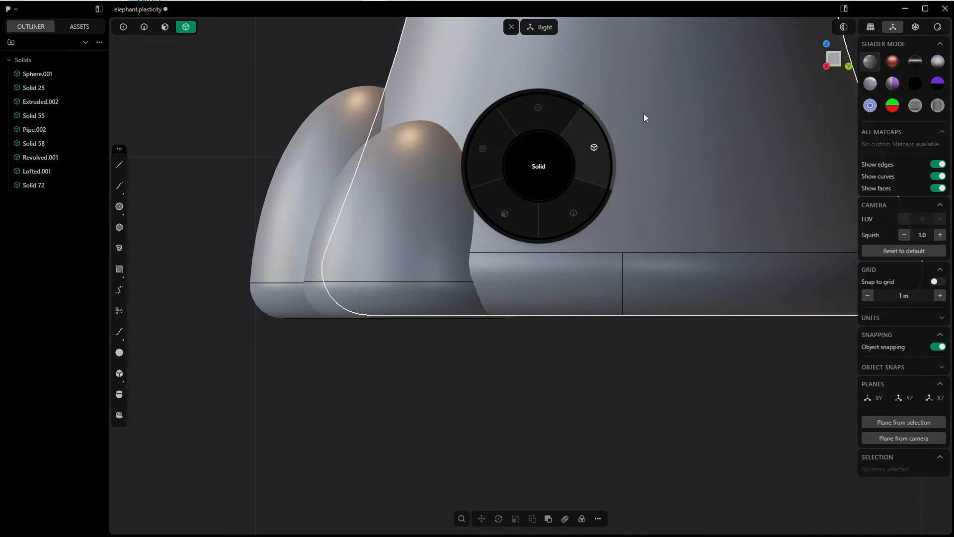
left_click(603, 132)
key("ctrl+minus")
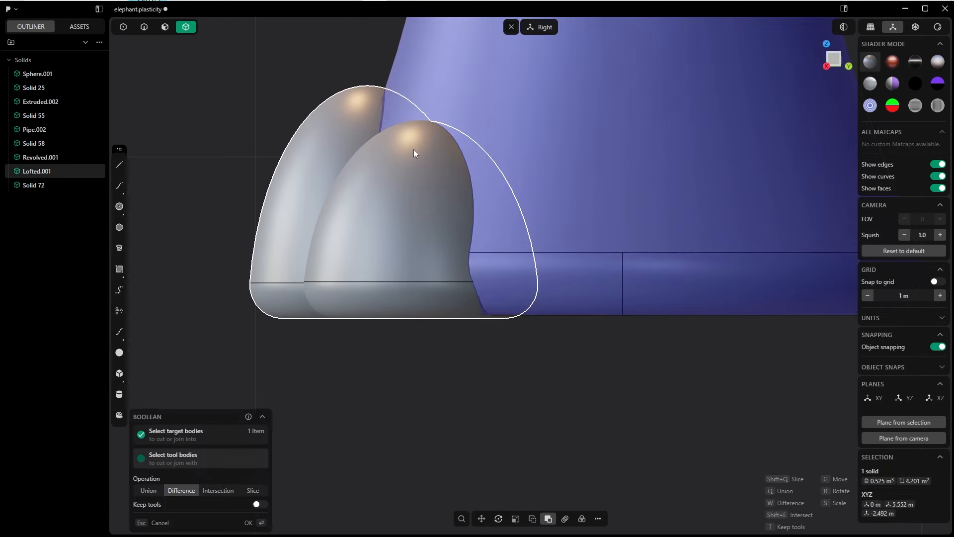
left_click(342, 137)
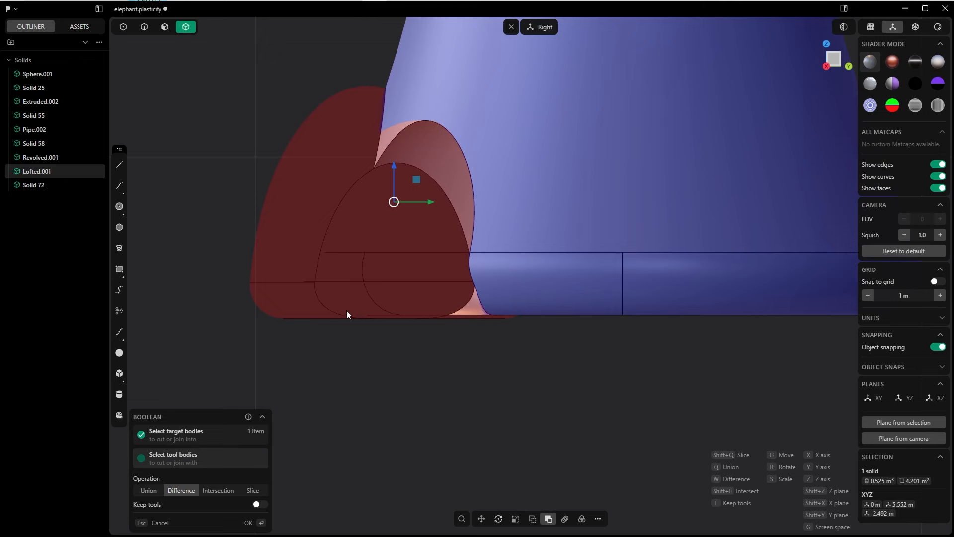
left_click(263, 505)
left_click(248, 523)
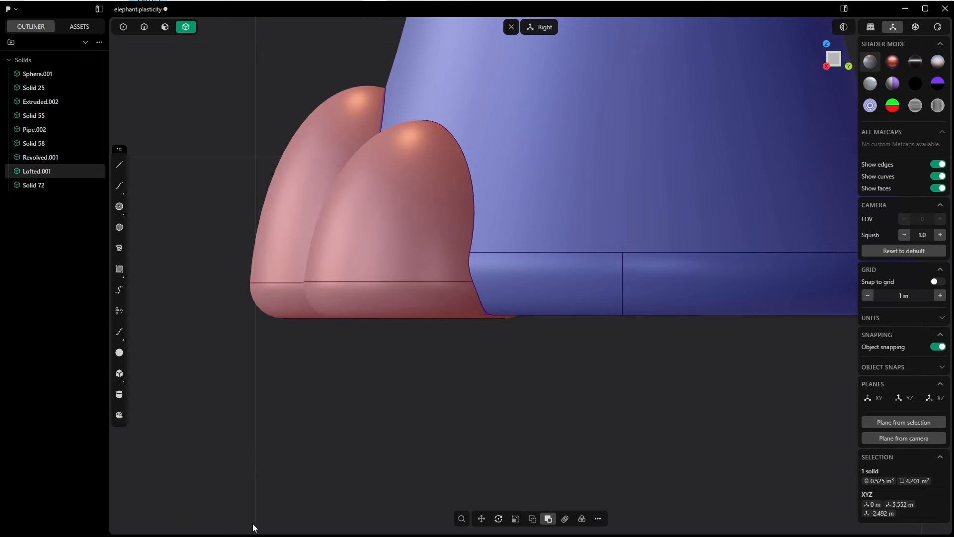
Hide the toenails and fillet the ridge edges between the leg's recesses with a Chordal shape of about 0.033 m.
left_click(429, 286)
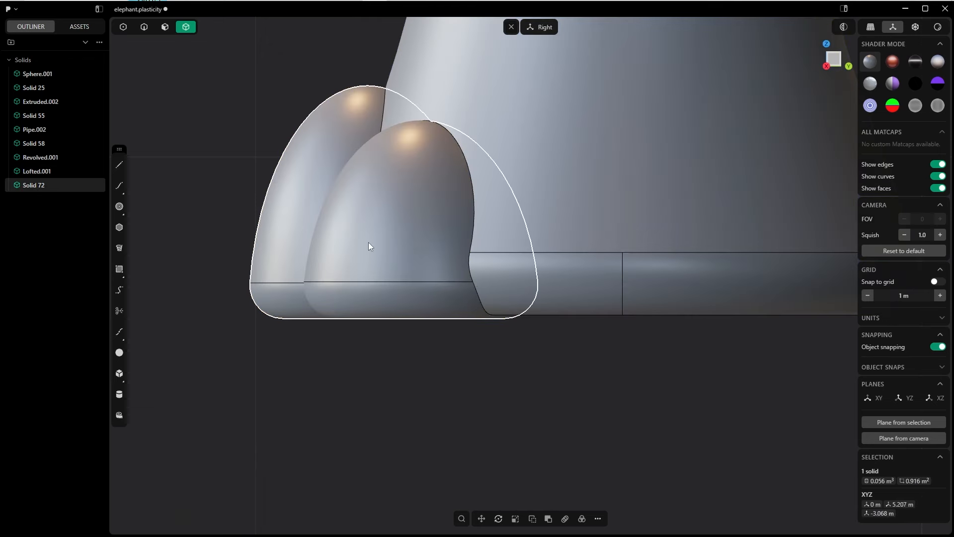
key("h")
middle_click_drag(368, 242, 475, 268)
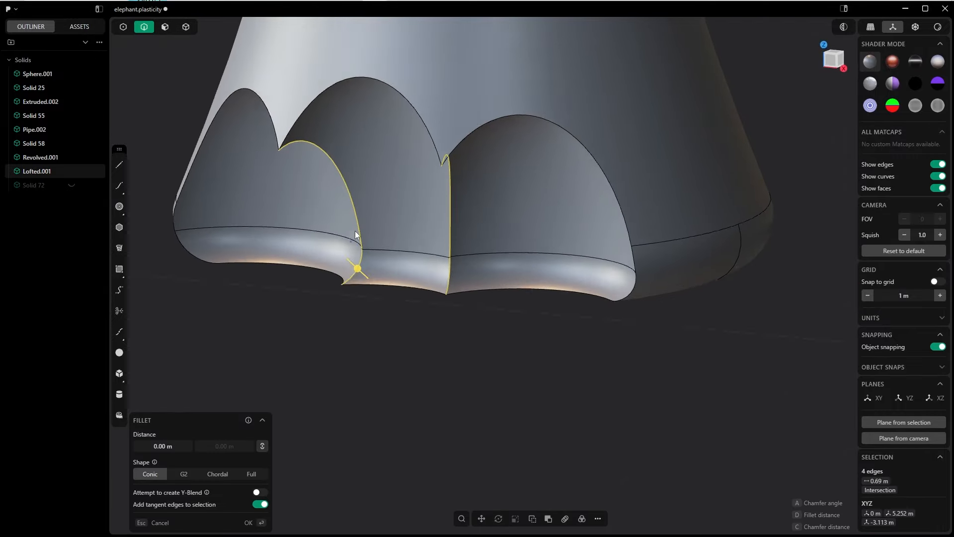
middle_click_drag(350, 234, 365, 196)
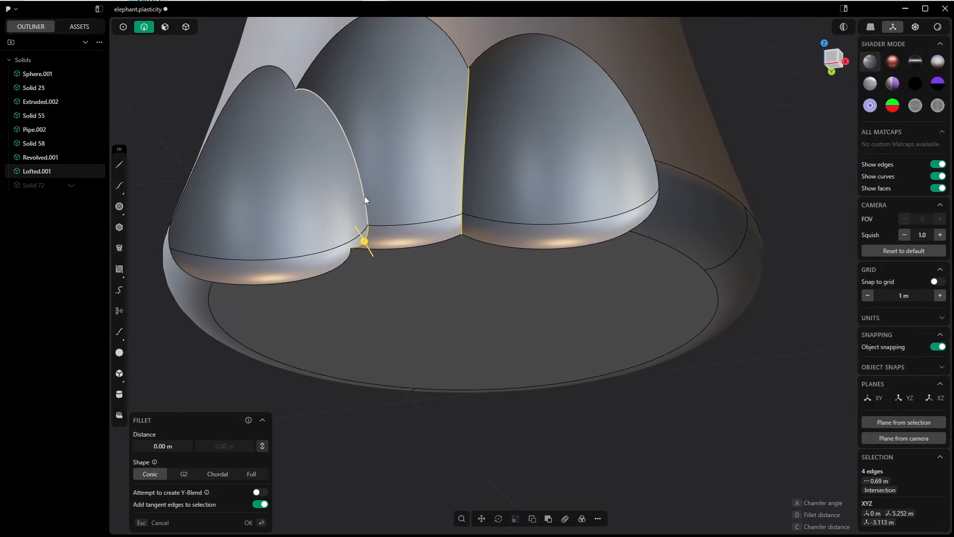
key("b")
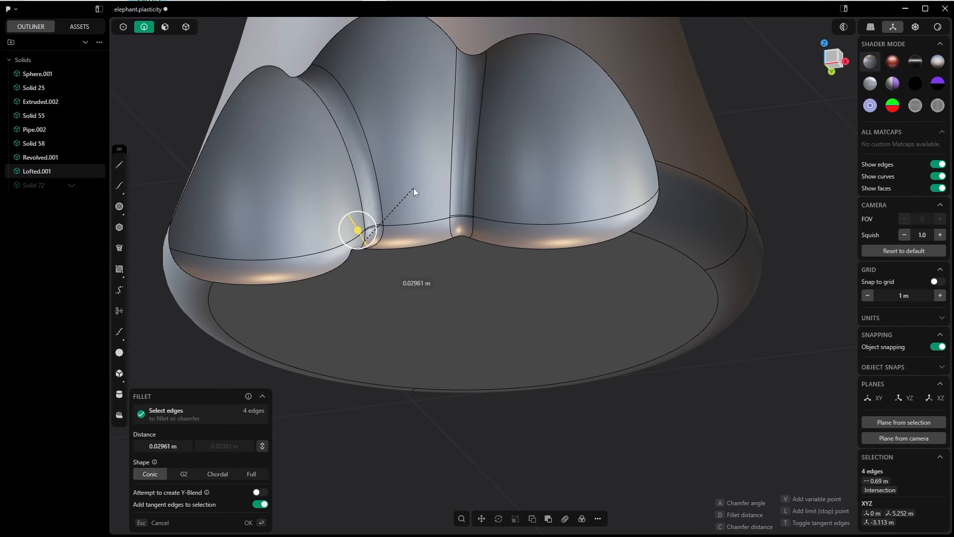
left_click(415, 188)
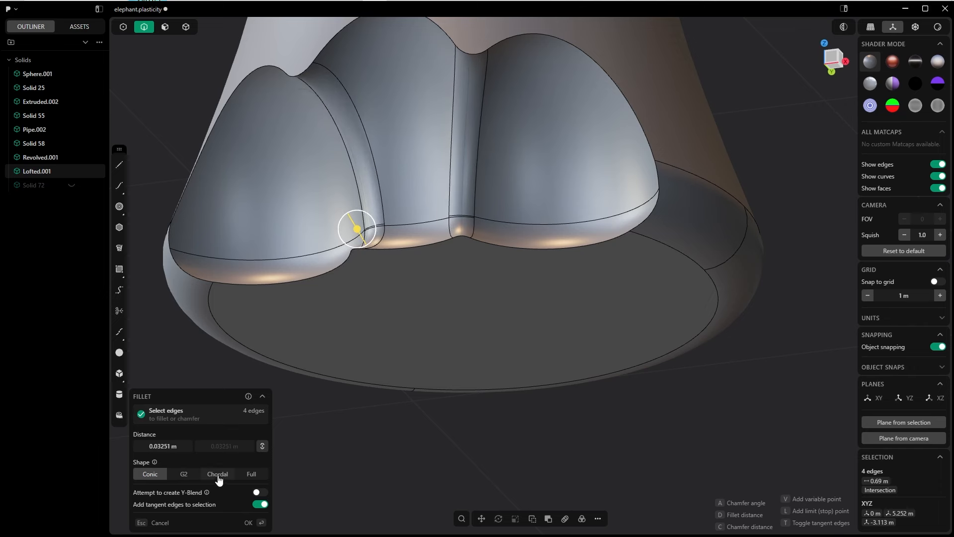
left_click(218, 473)
middle_click_drag(367, 387, 386, 239)
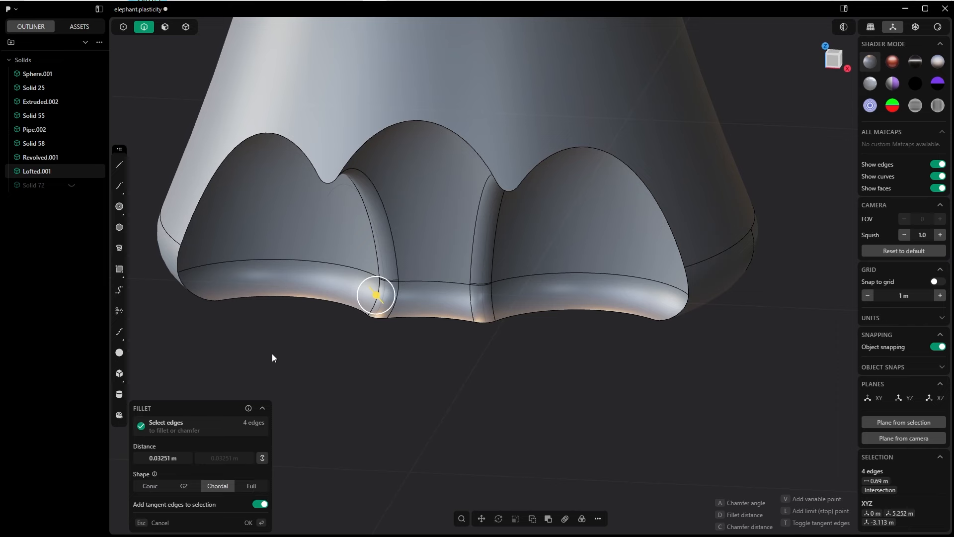
left_click(253, 522)
Fillet the outer rim edges of the three toenail recesses in the foot, including the tangent edges.
middle_click_drag(319, 332, 345, 293)
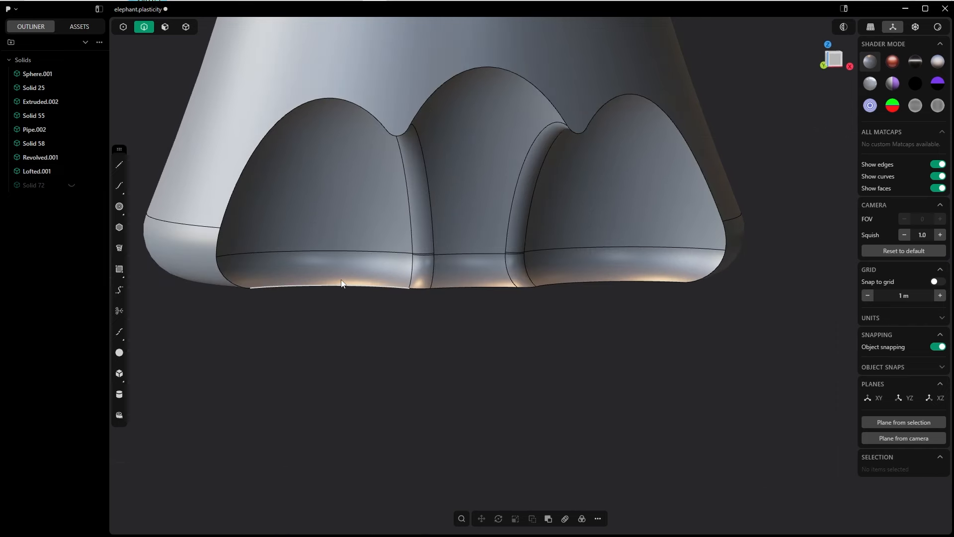
left_click(338, 288)
key("f")
middle_click_drag(348, 255, 298, 234)
key("d")
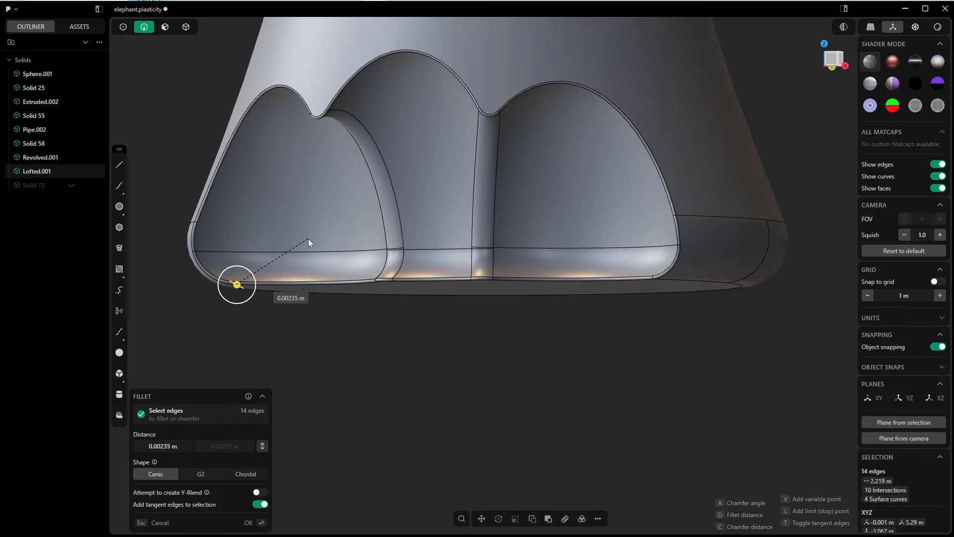
left_click(329, 220)
left_click(252, 522)
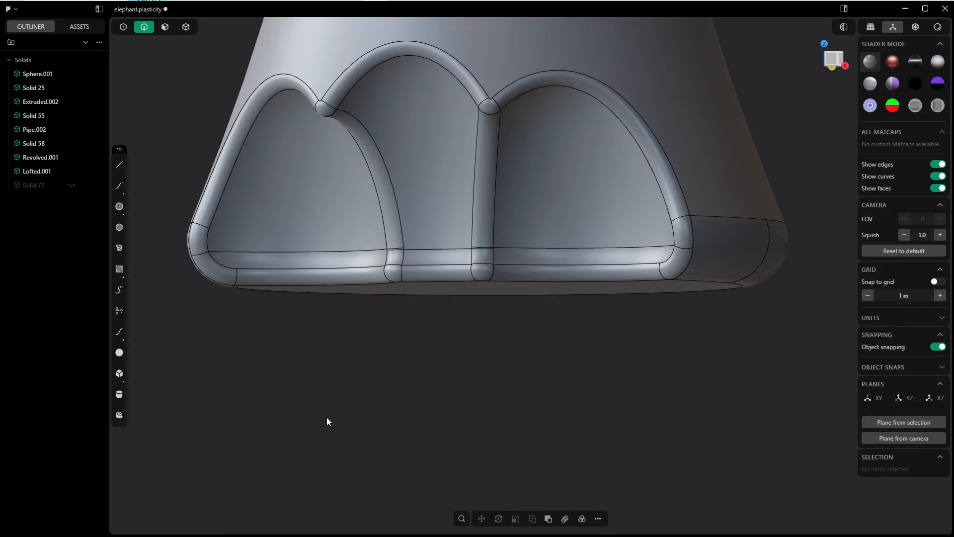
Unhide the joined toenails and look over their fit in the filleted recesses of the foot.
key("alt+h")
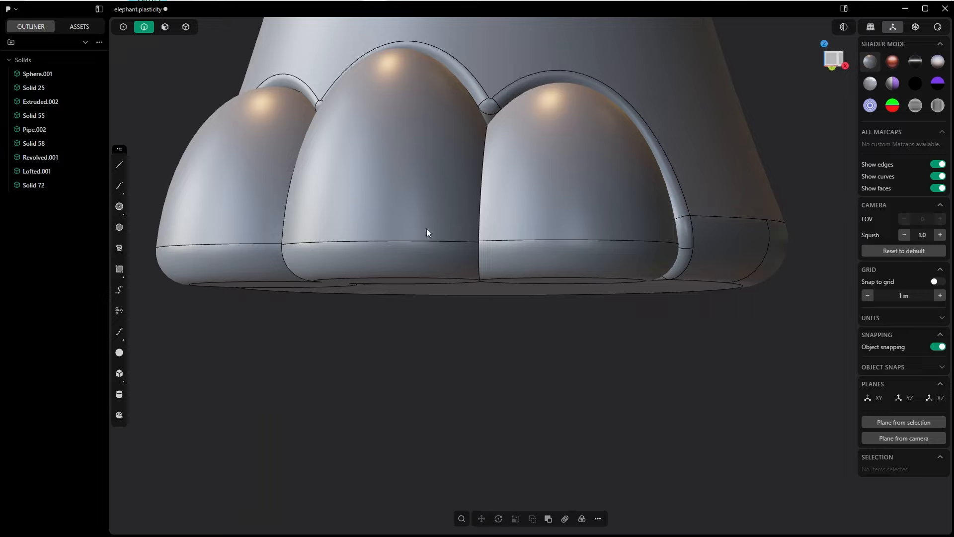
middle_click_drag(426, 229, 434, 239)
scroll(425, 200, "down", 5)
middle_click_drag(425, 115, 376, 150)
scroll(381, 147, "down", 4)
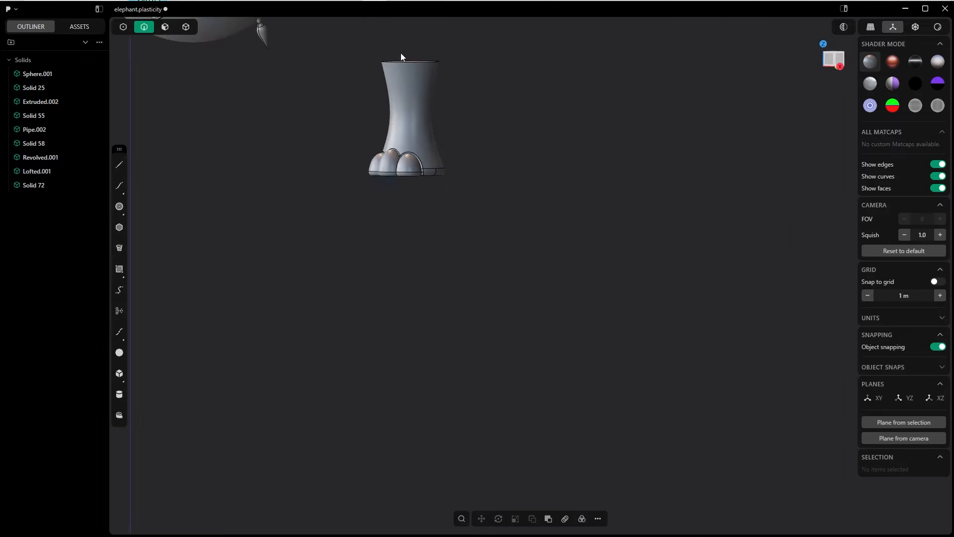
Scale the joined toenails along Y to about 0.7 and move them about 0.043 m along Y into the foot.
key("Tab")
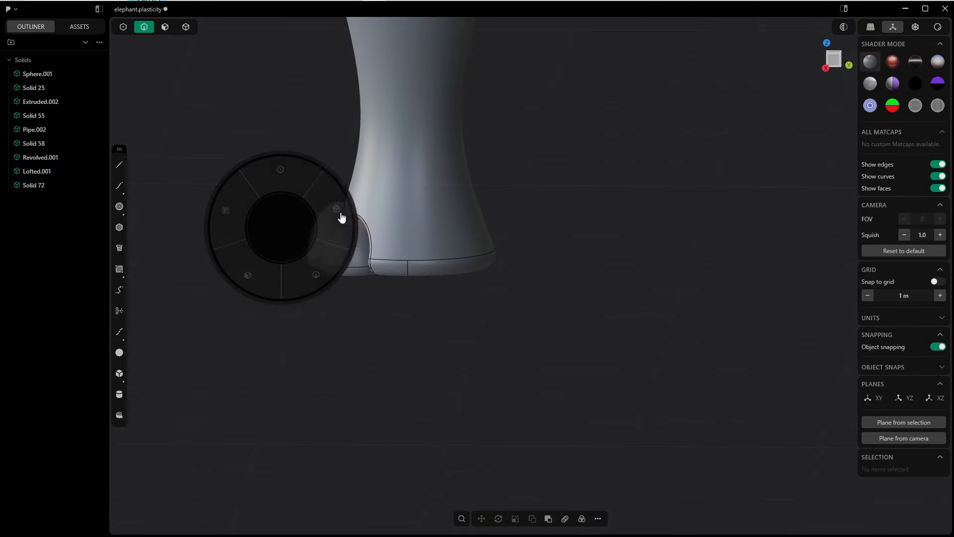
left_click(341, 218)
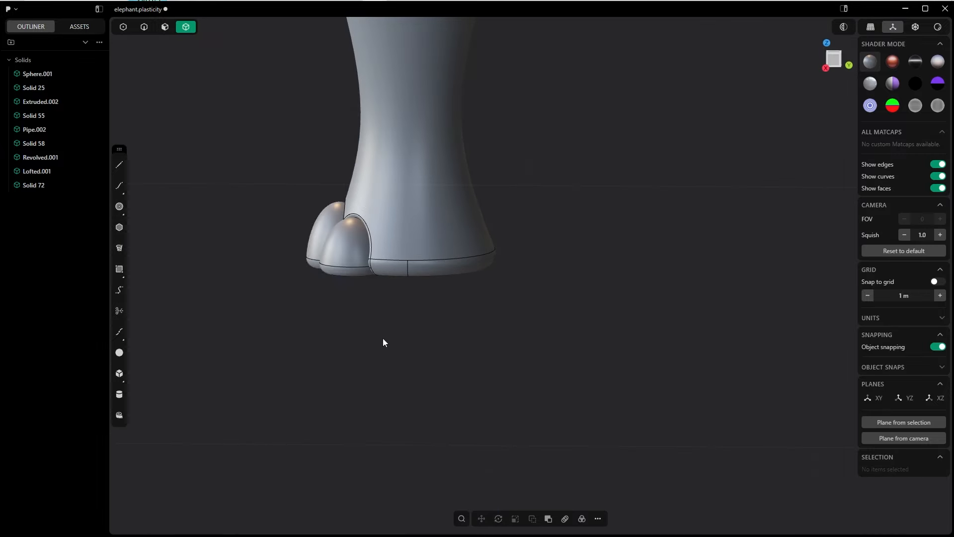
left_click(323, 241)
key("g")
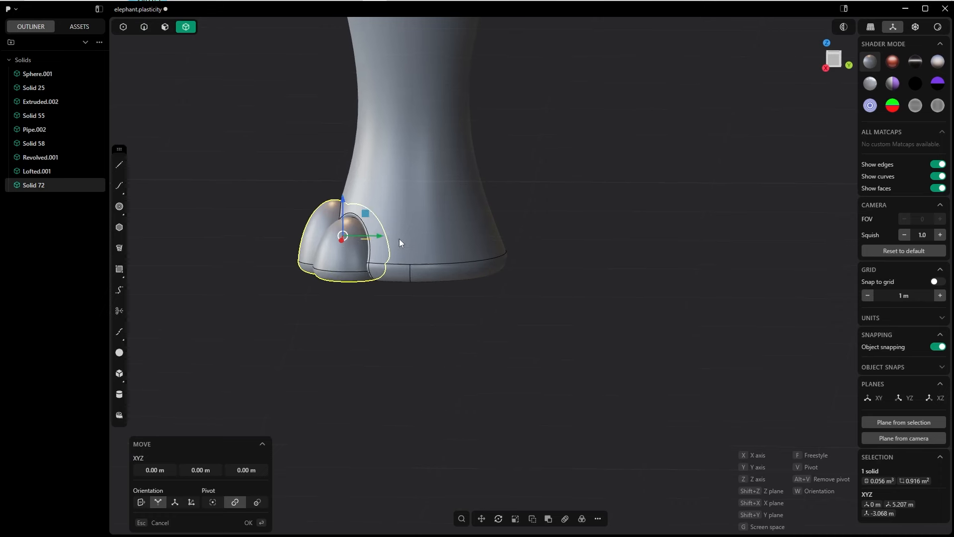
scroll(371, 270, "up", 4)
key("KP_3")
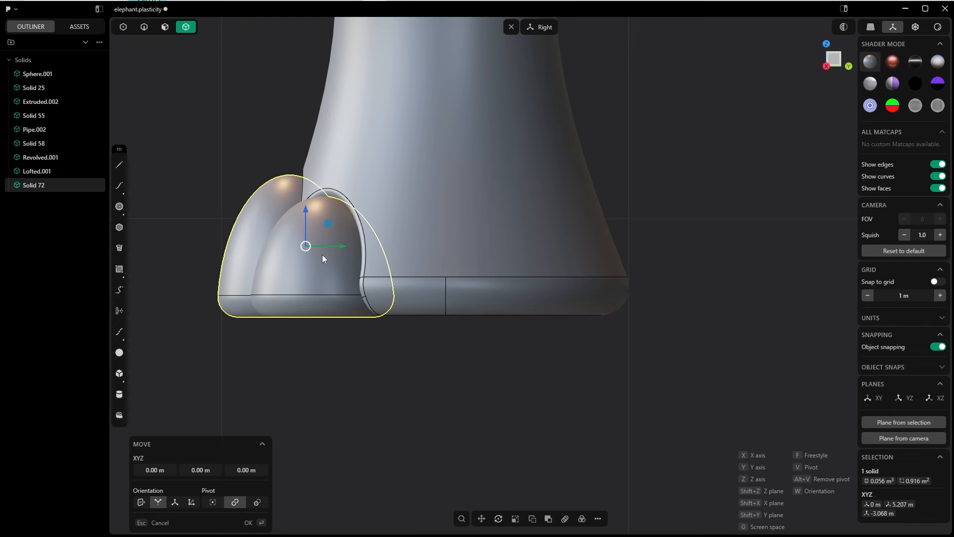
key("s")
key("y")
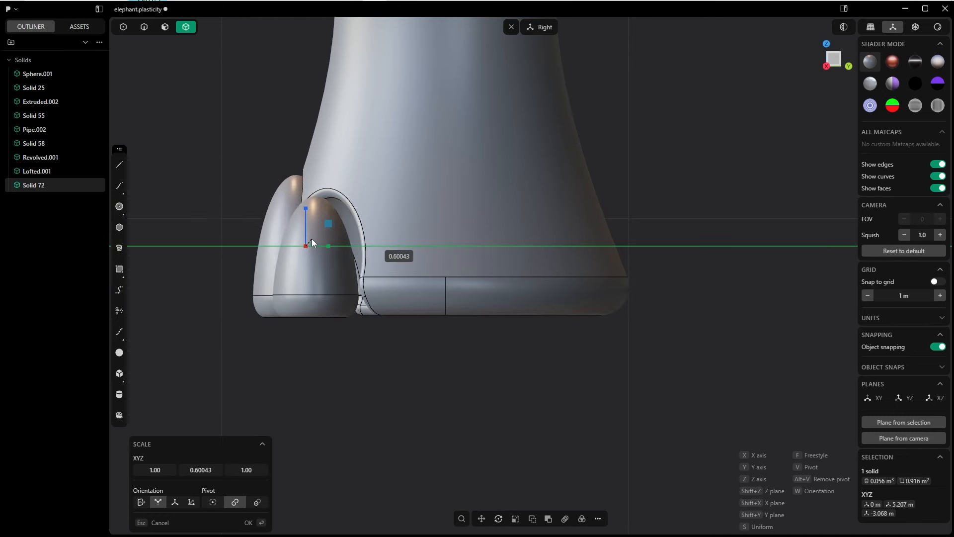
left_click(314, 205)
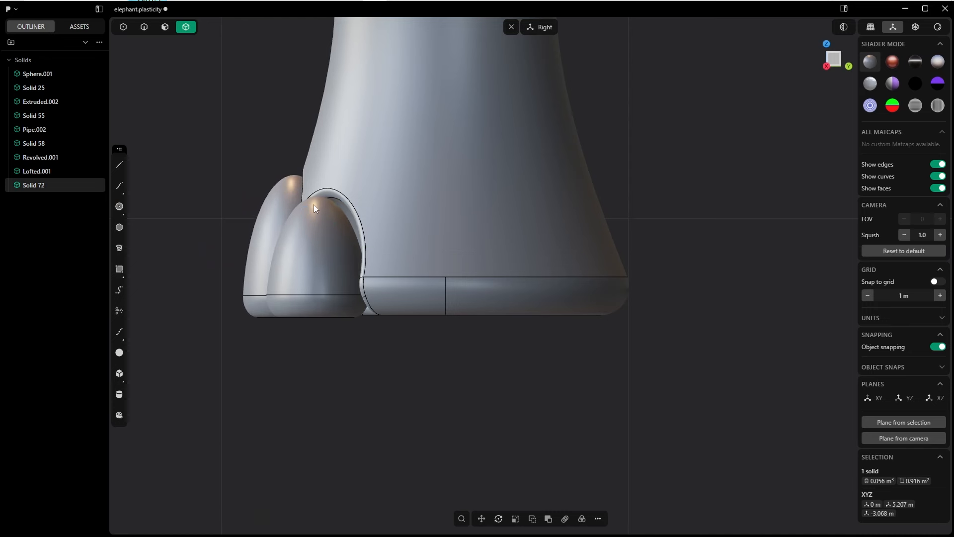
key("g")
key("y")
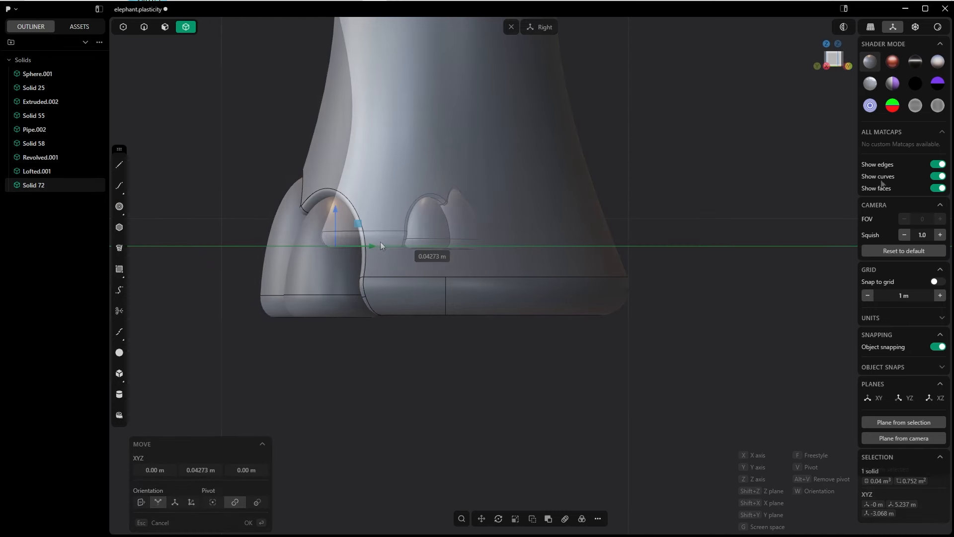
Hide the model edges and examine the leg with its toenails beside the elephant's head and body.
left_click(937, 164)
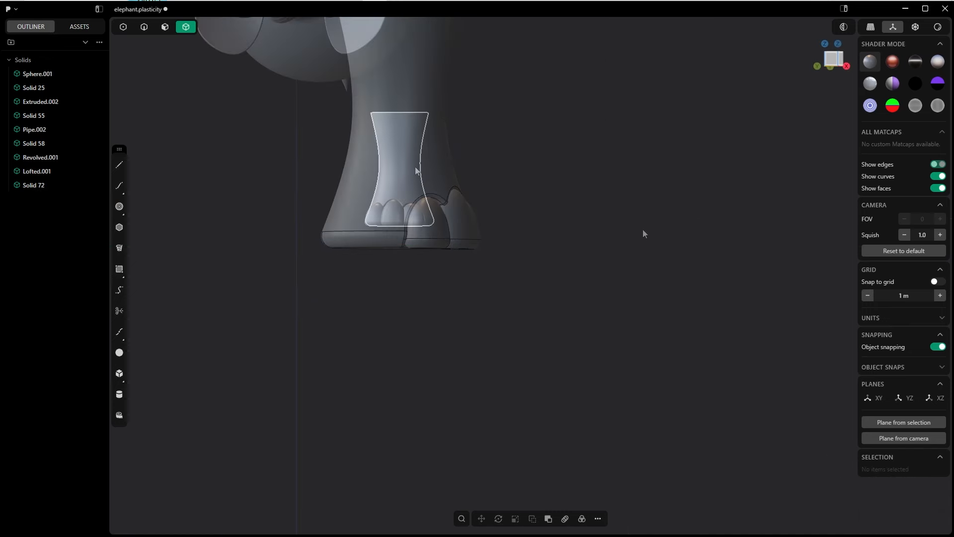
scroll(317, 187, "down", 6)
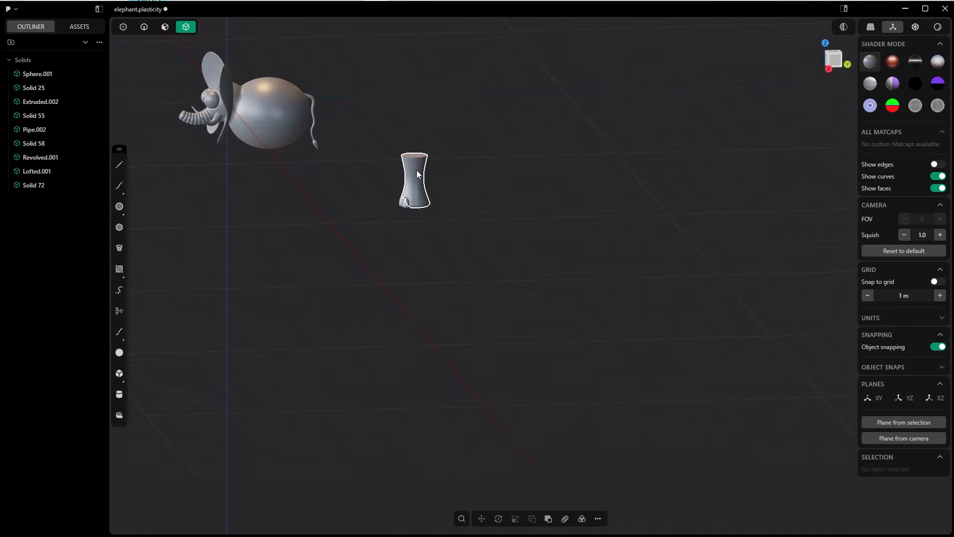
middle_click_drag(416, 173, 465, 187)
scroll(452, 213, "up", 5)
scroll(446, 283, "down", 3)
middle_click_drag(445, 282, 491, 276)
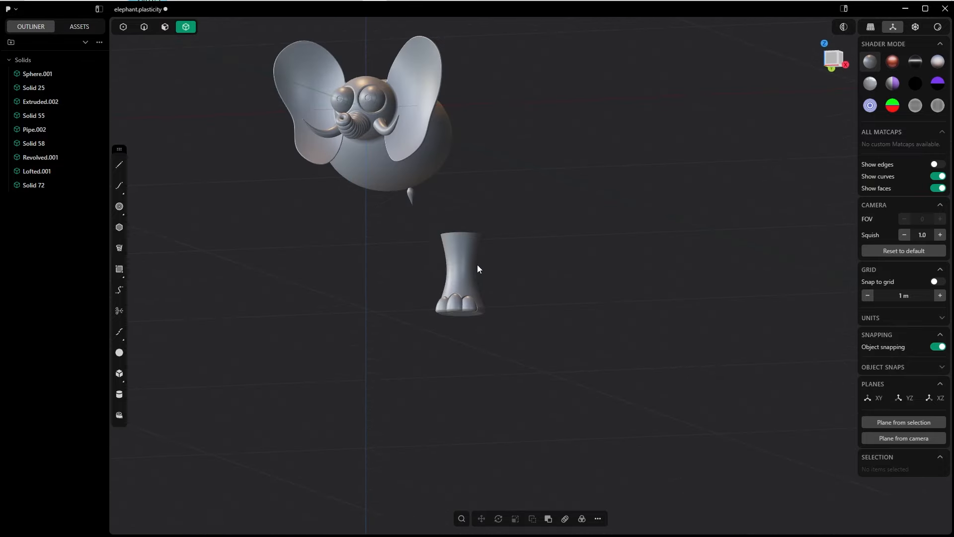
In the front view, draw a circle about 0.42 m in diameter centred below the foot and raise it about 1.14 m along Z.
key("KP_1")
scroll(468, 322, "down", 3)
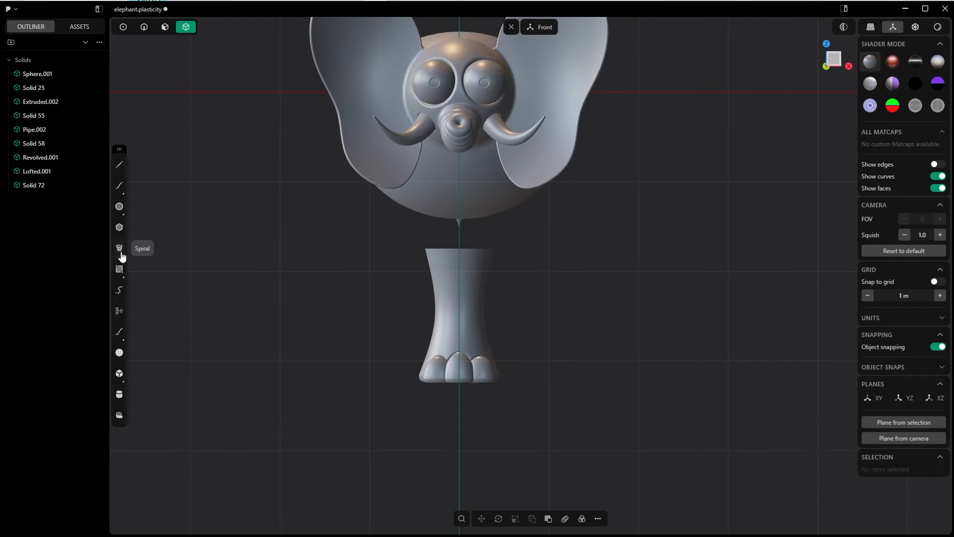
left_click(120, 206)
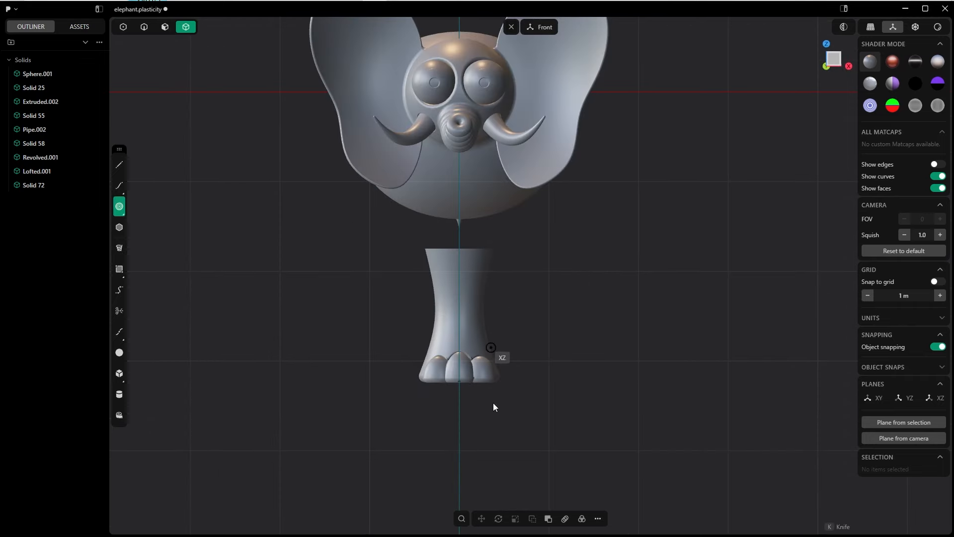
left_click(459, 413)
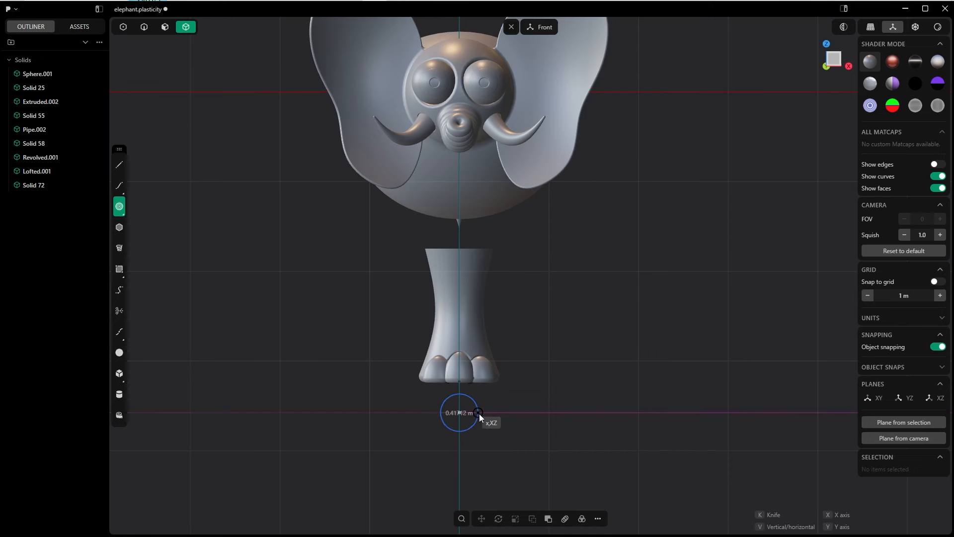
left_click(479, 413)
key("g")
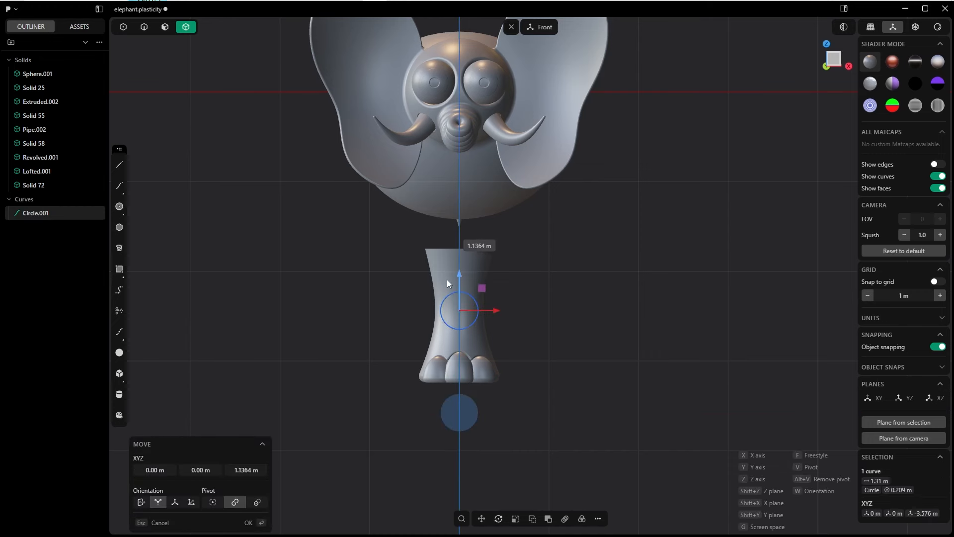
left_click(251, 522)
Show the model edges again and imprint the circle curve onto the leg solid.
middle_click_drag(439, 276, 330, 286)
left_click(937, 164)
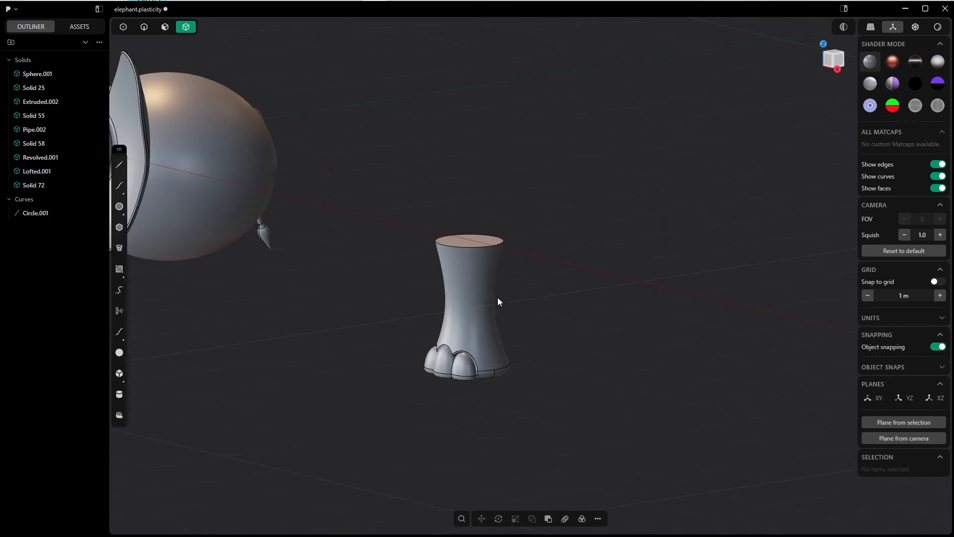
middle_click_drag(498, 302, 490, 247, "shift")
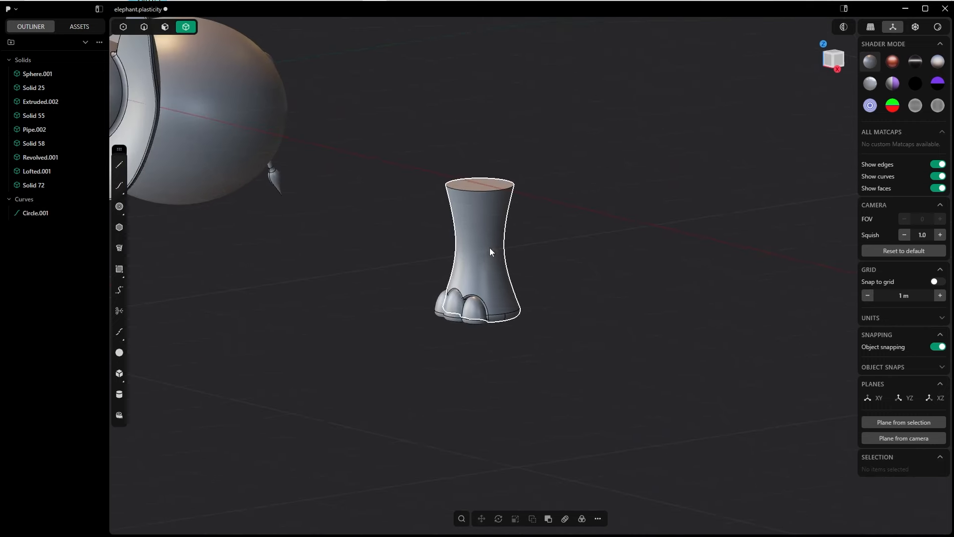
scroll(490, 248, "down", 5)
left_click(490, 247)
key("shift+i")
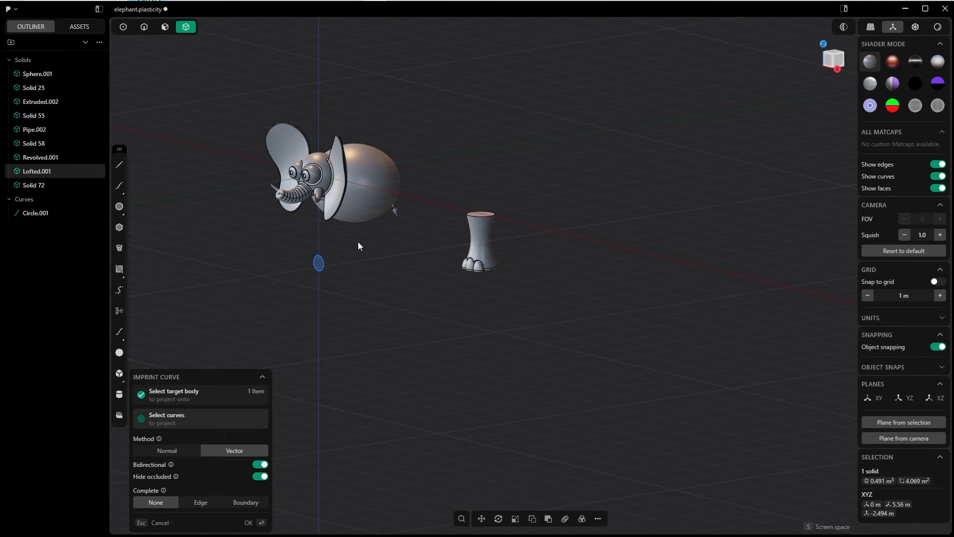
left_click(464, 245)
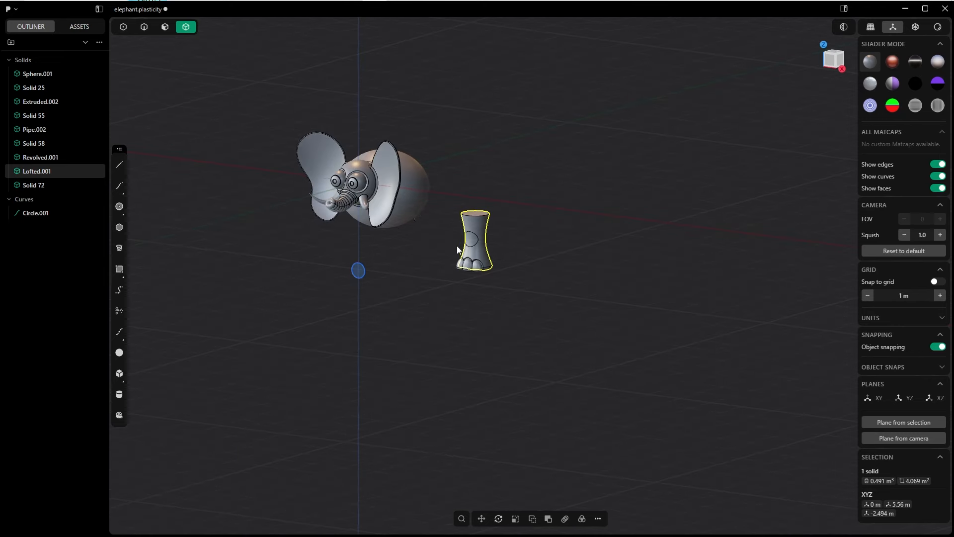
Try extruding the imprinted circular face on the leg's front outward by about 0.03 m.
scroll(458, 246, "up", 7)
key("3")
left_click(502, 213)
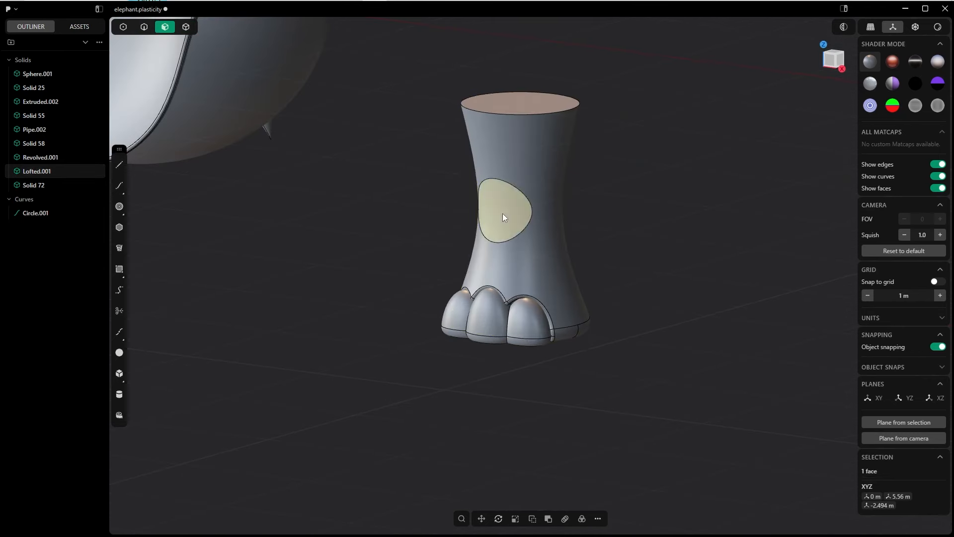
key("o")
middle_click_drag(503, 213, 418, 218)
key("e")
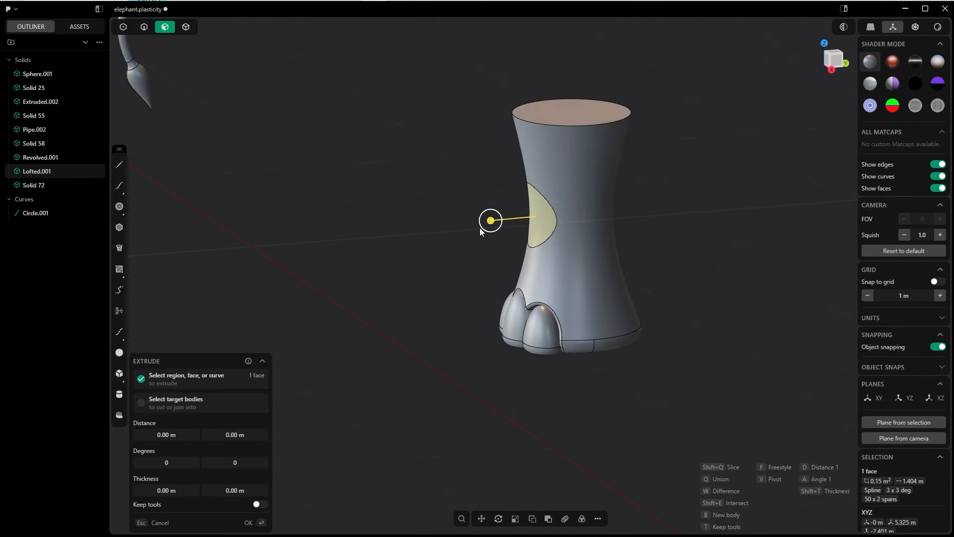
left_click_drag(492, 220, 485, 222)
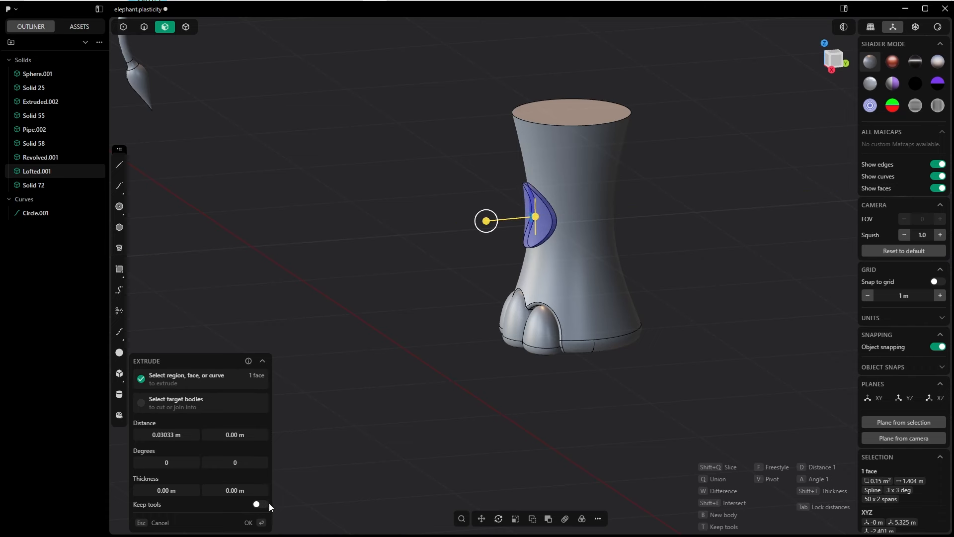
left_click(248, 522)
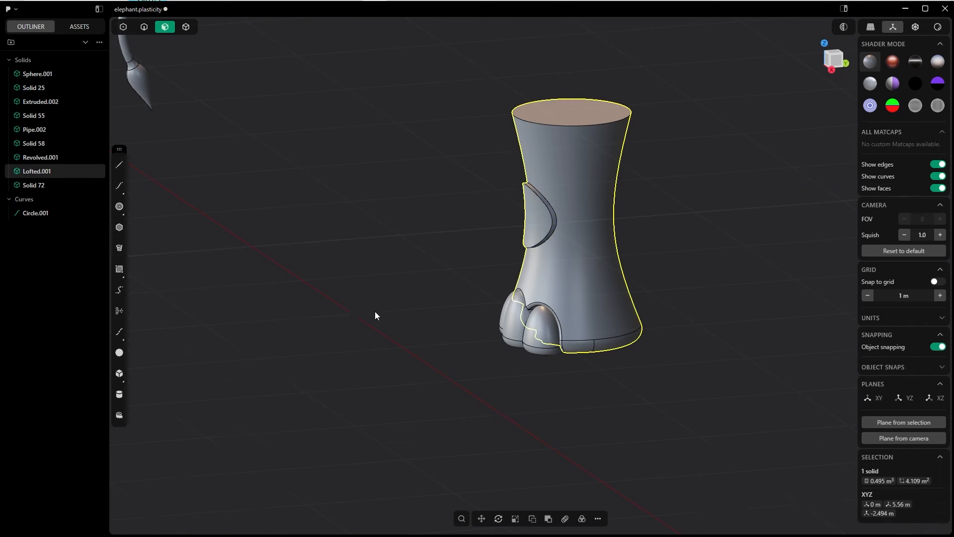
Try to fillet the edges of the raised circular pad on the leg, using a distance of about 0.03 m.
scroll(375, 313, "up", 5)
key("2")
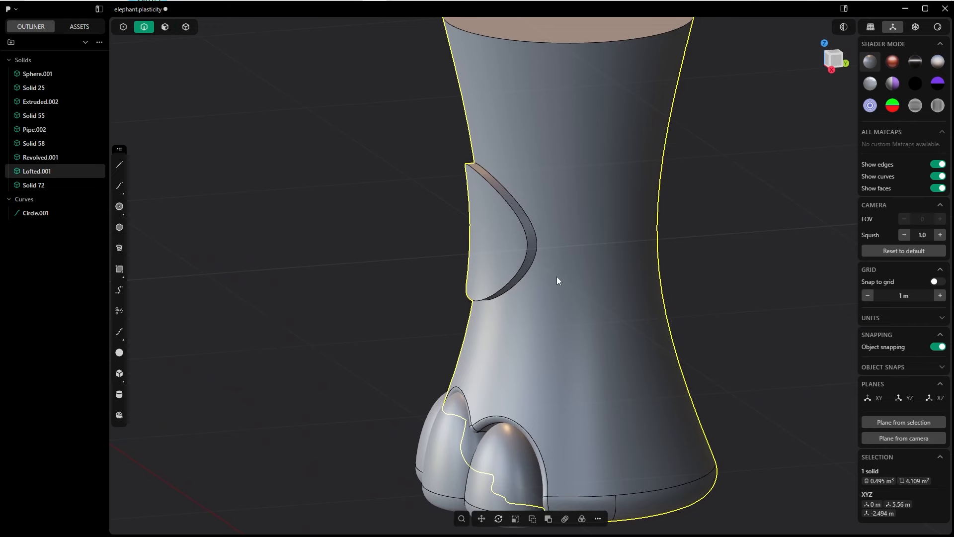
left_click(517, 216)
key("f")
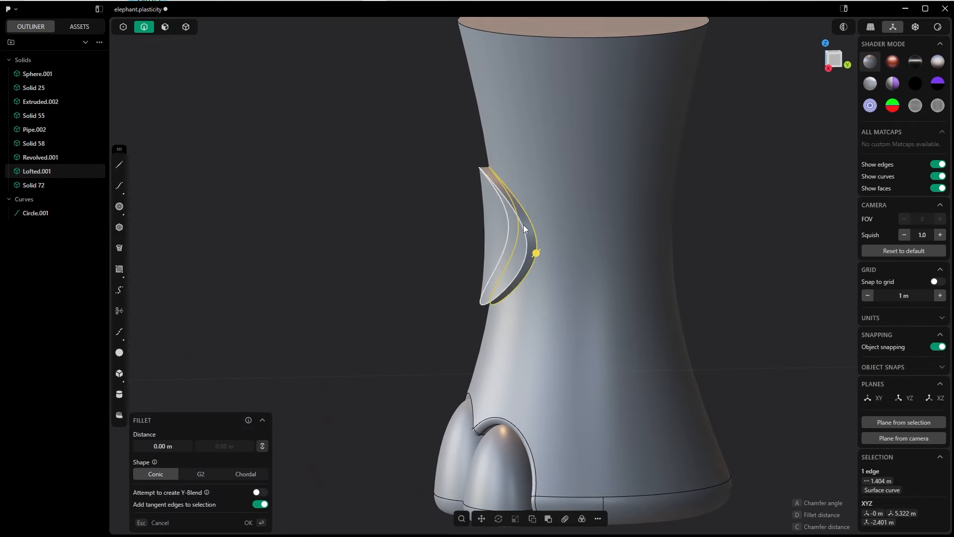
left_click(517, 225, "shift")
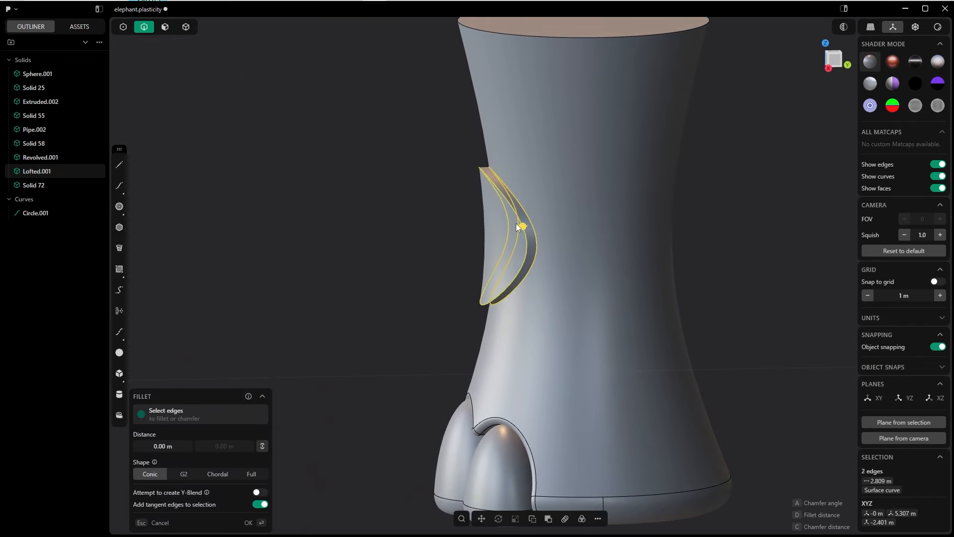
left_click_drag(523, 227, 510, 194)
key("Escape")
left_click(436, 170)
left_click(497, 199)
key("f")
scroll(510, 210, "down", 10)
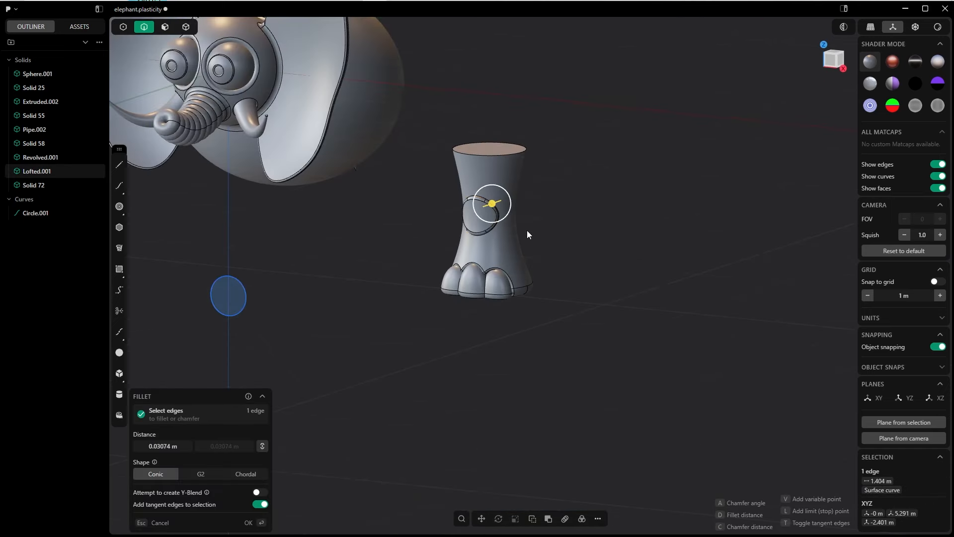
key("Escape")
Undo the pad extrusion and the circle imprint, and delete the circle curve.
key("ctrl+z")
key("ctrl+z")
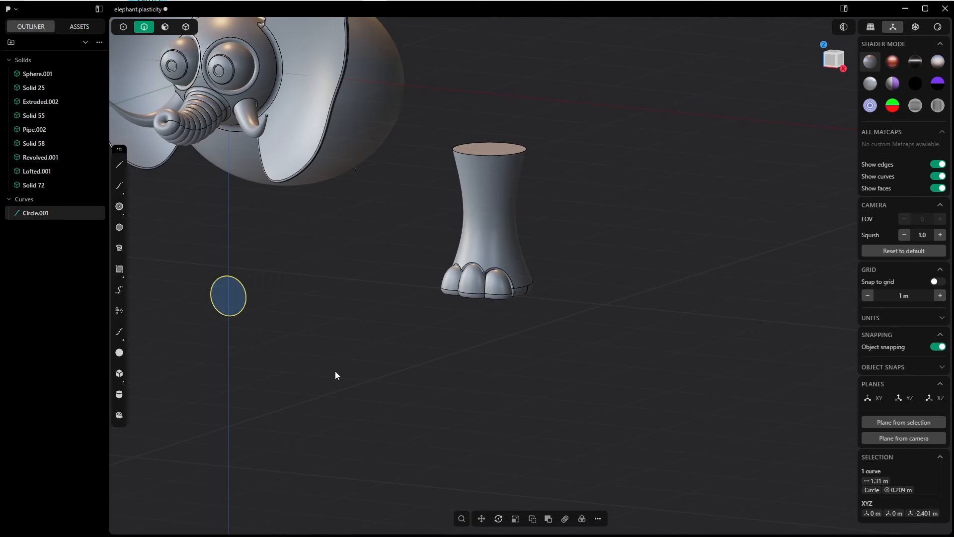
key("Delete")
In the right view, create a sphere on the vertical axis below the elephant and scale it down uniformly to about 0.015 m³.
key("KP_3")
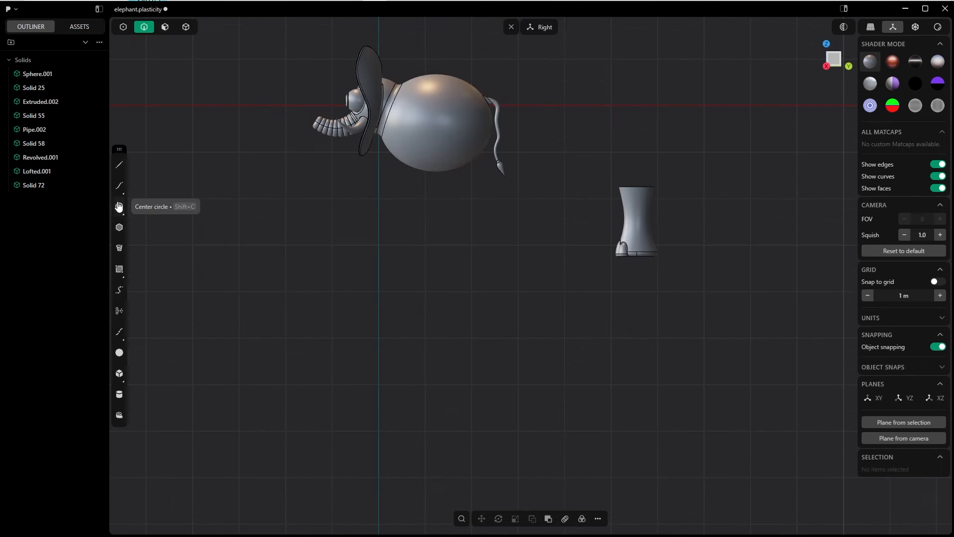
left_click(120, 353)
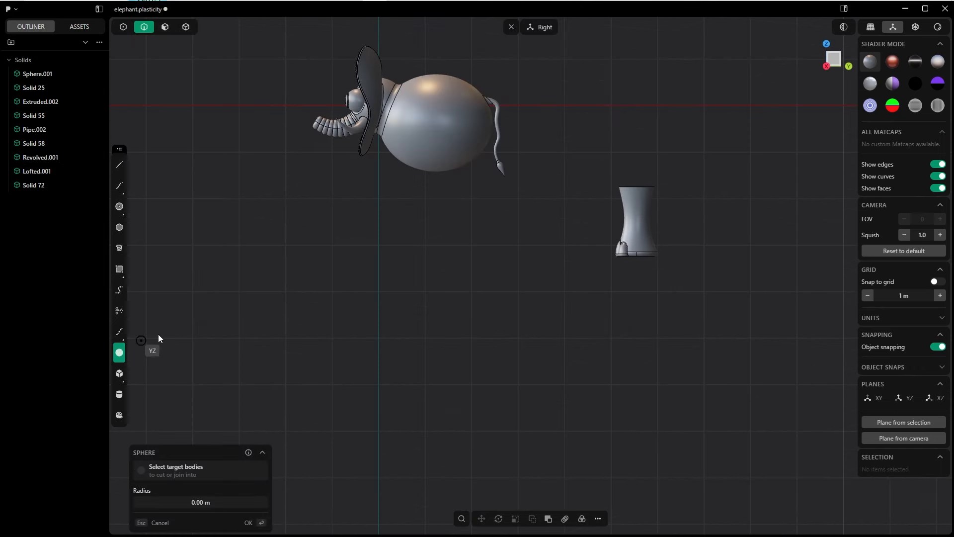
left_click(378, 232)
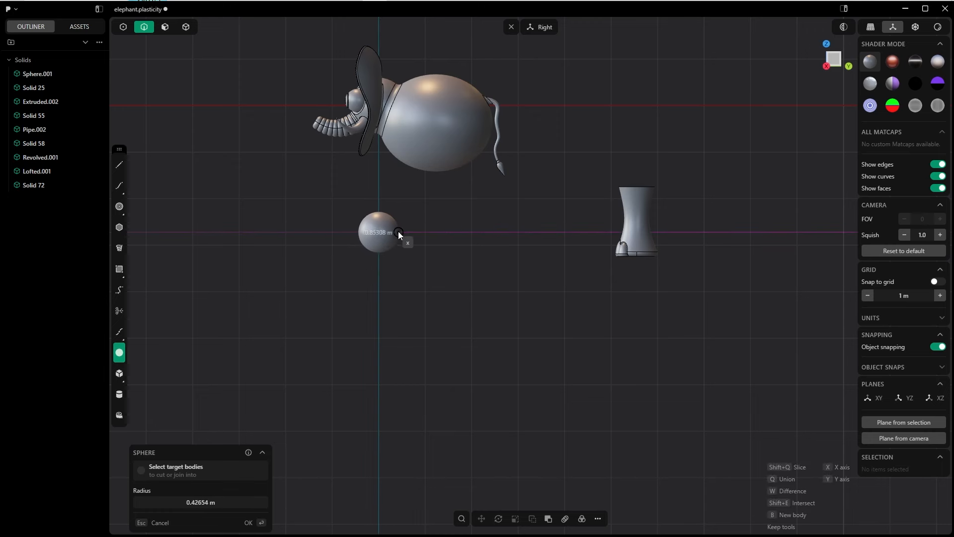
left_click(396, 232)
scroll(432, 209, "up", 3)
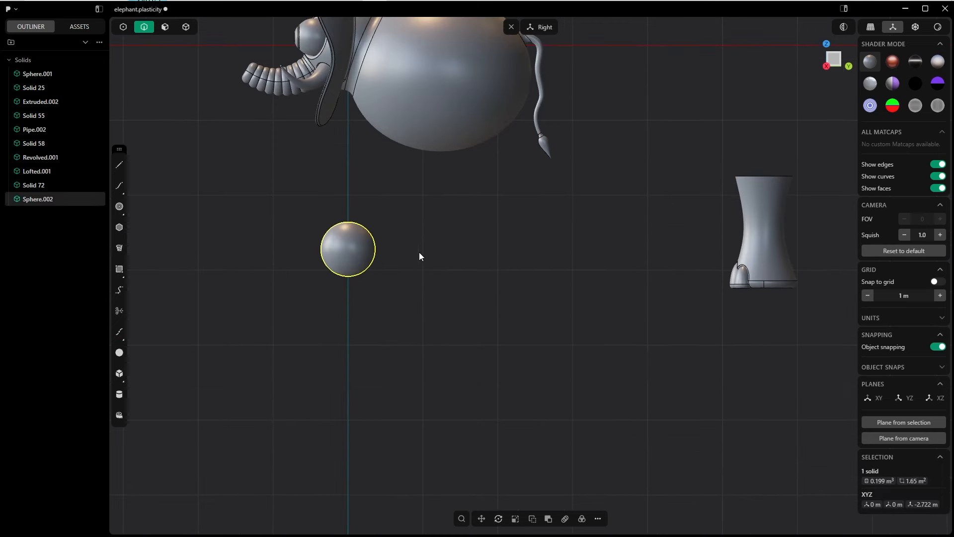
key("s")
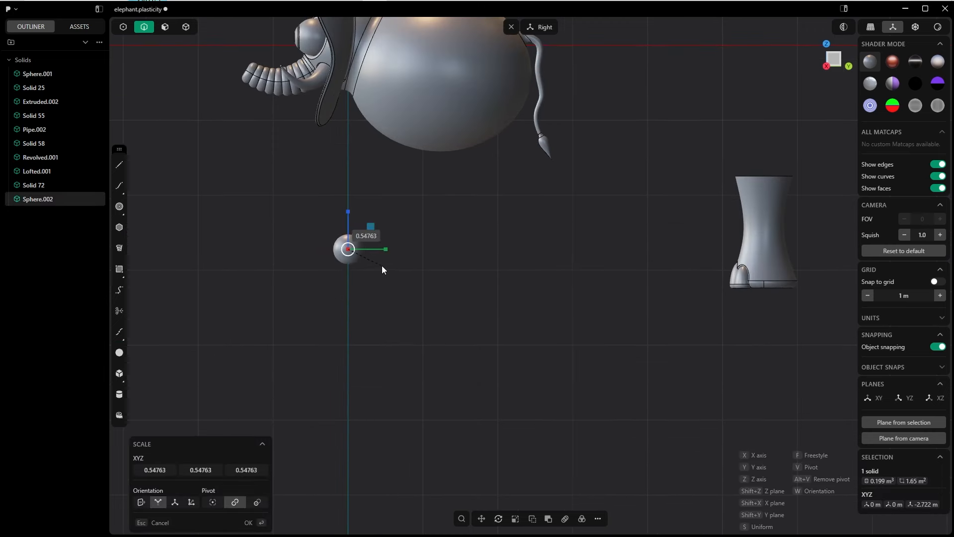
left_click(382, 266)
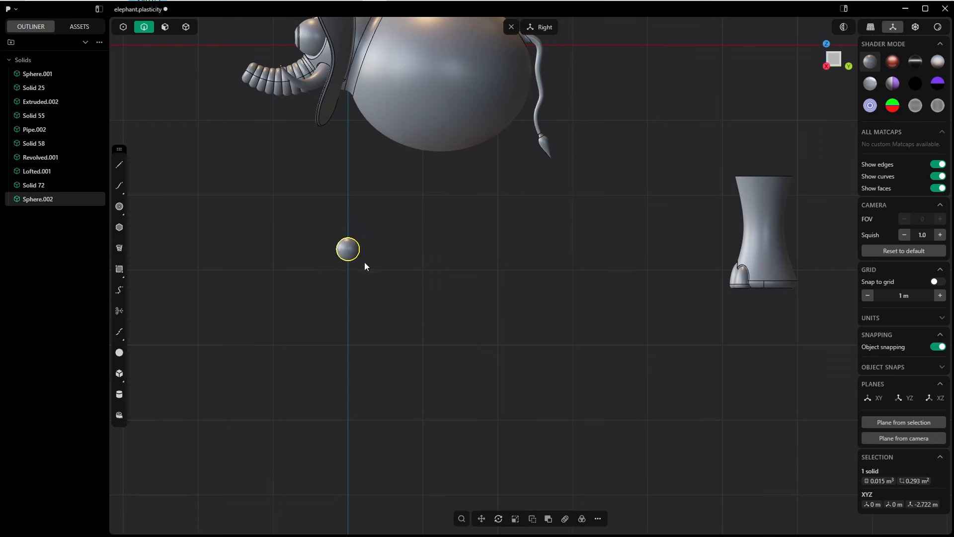
Move the sphere about 5.27 m along Y and 0.29 m along Z onto the front of the leg.
key("g")
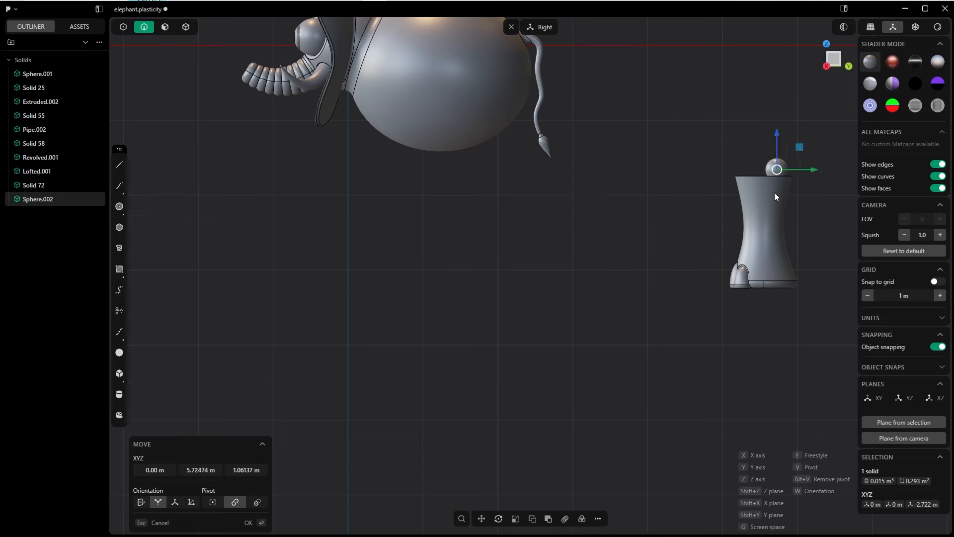
left_click(750, 239)
scroll(703, 187, "down", 4)
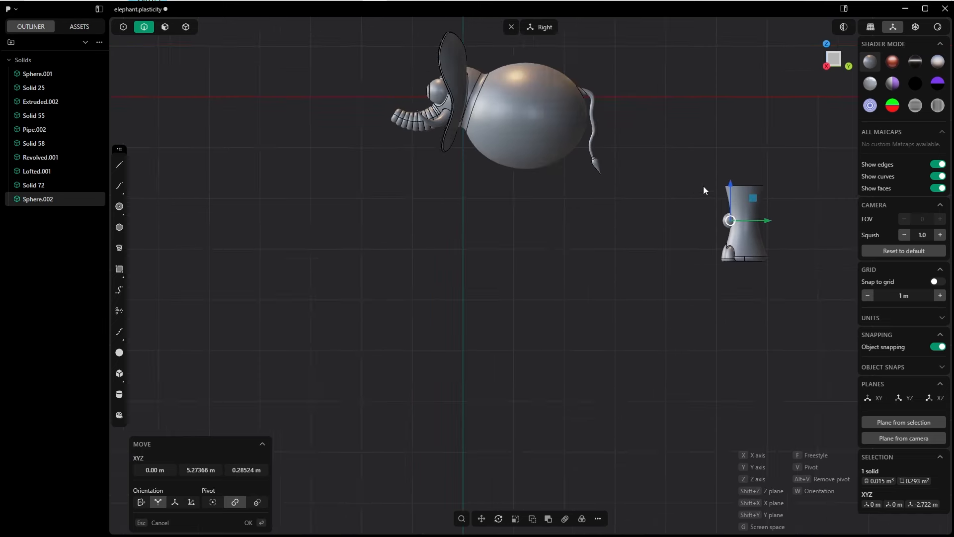
middle_click_drag(702, 186, 453, 196, "shift")
scroll(505, 259, "up", 8)
left_click(247, 519)
middle_click_drag(328, 245, 389, 413, "shift")
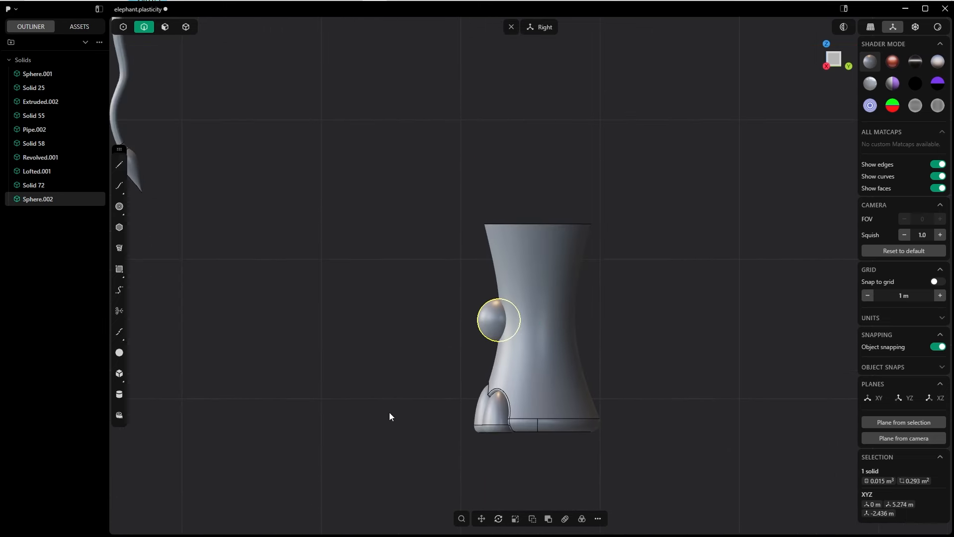
Flatten the sphere along Y to about 0.48 and move it about 0.025 m along Y into the leg.
key("s")
key("y")
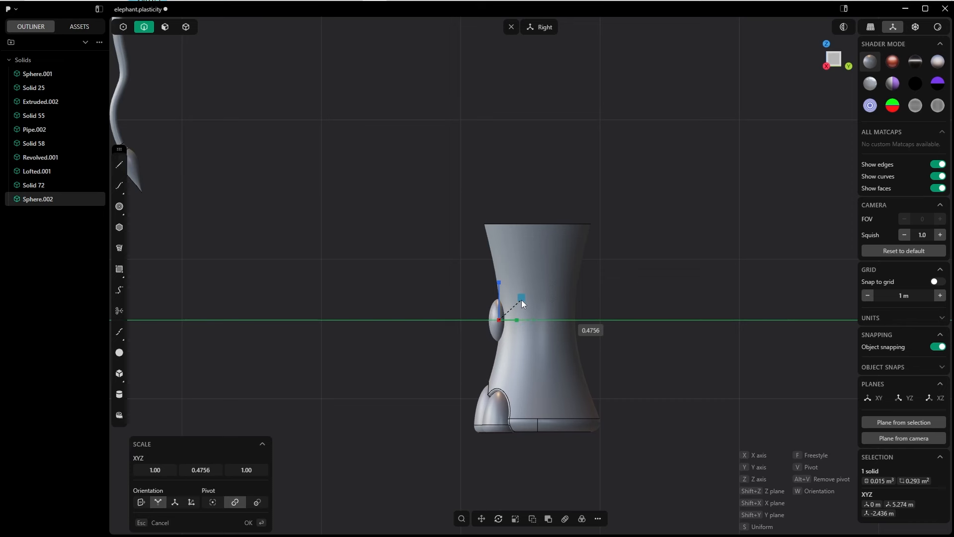
left_click(520, 299)
left_click(248, 522)
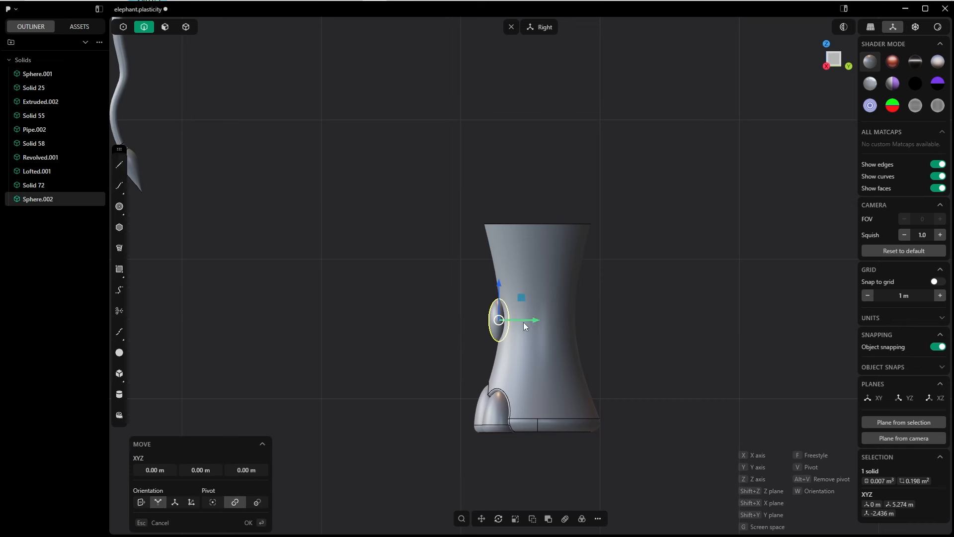
key("g")
key("y")
left_click(538, 318)
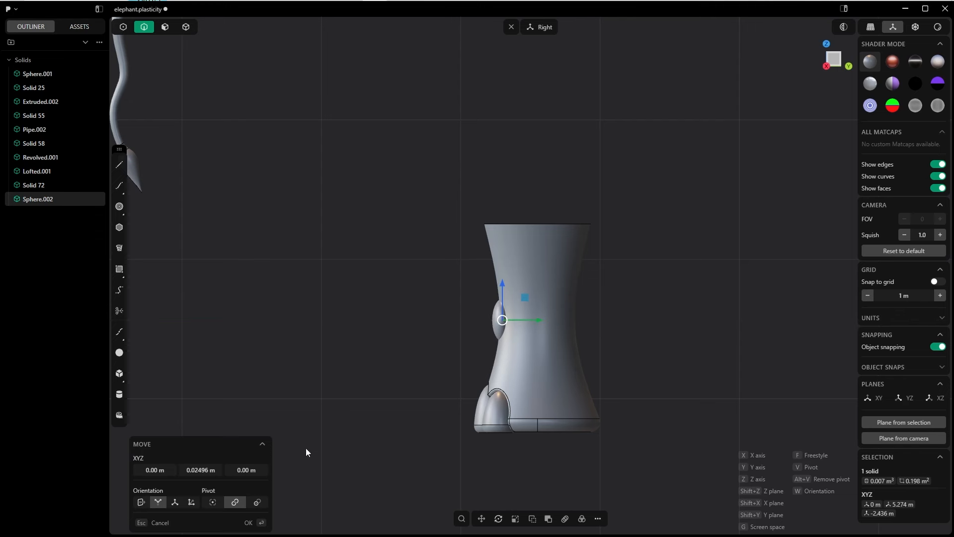
left_click(248, 522)
Join the flattened sphere to the leg solid with a Boolean union.
key("4")
left_click(504, 313)
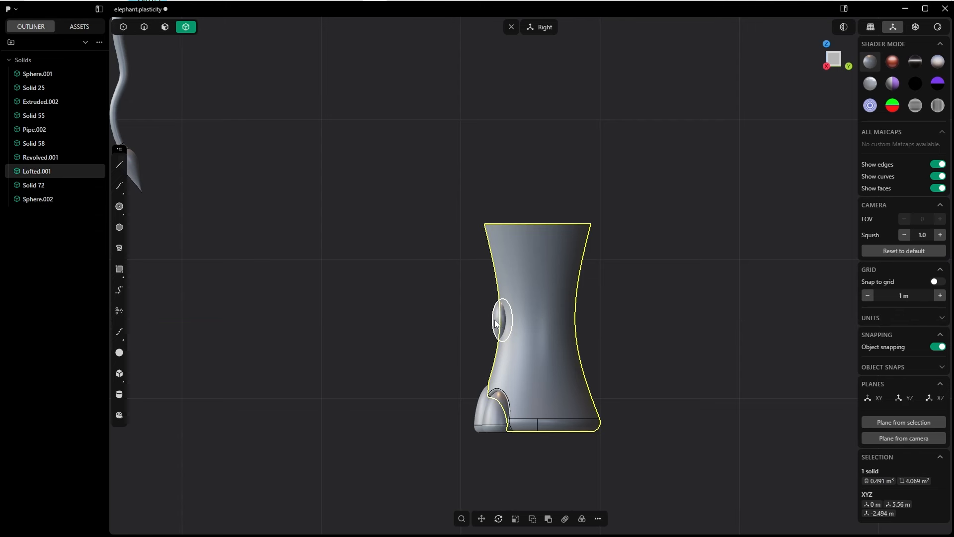
left_click(499, 321)
key("q")
key("q")
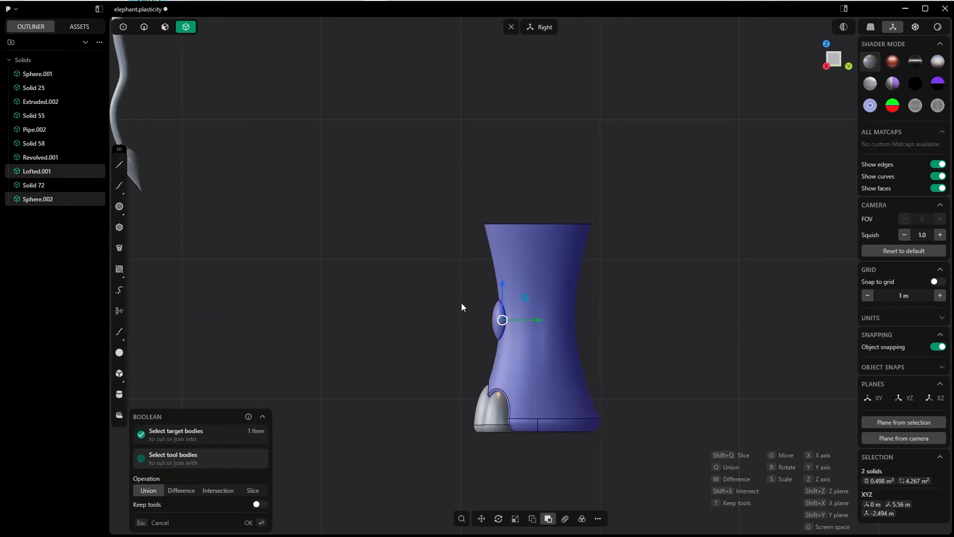
left_click(248, 523)
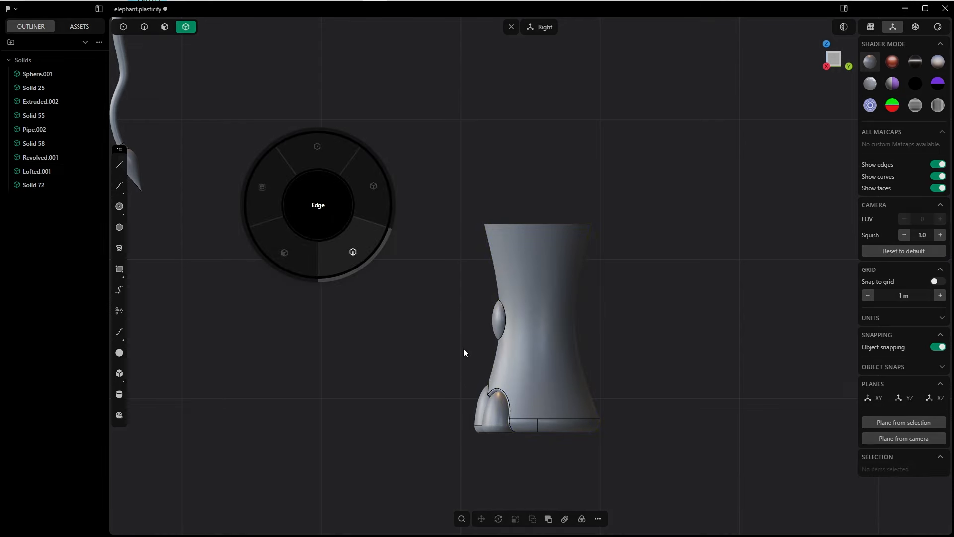
Fillet the edge where the knee bump meets the leg.
key("2")
left_click(514, 317)
key("f")
left_click_drag(510, 318, 555, 302)
key("Return")
Hide the model edges and inspect the leg with its blended knee bump from the front.
scroll(555, 303, "down", 5)
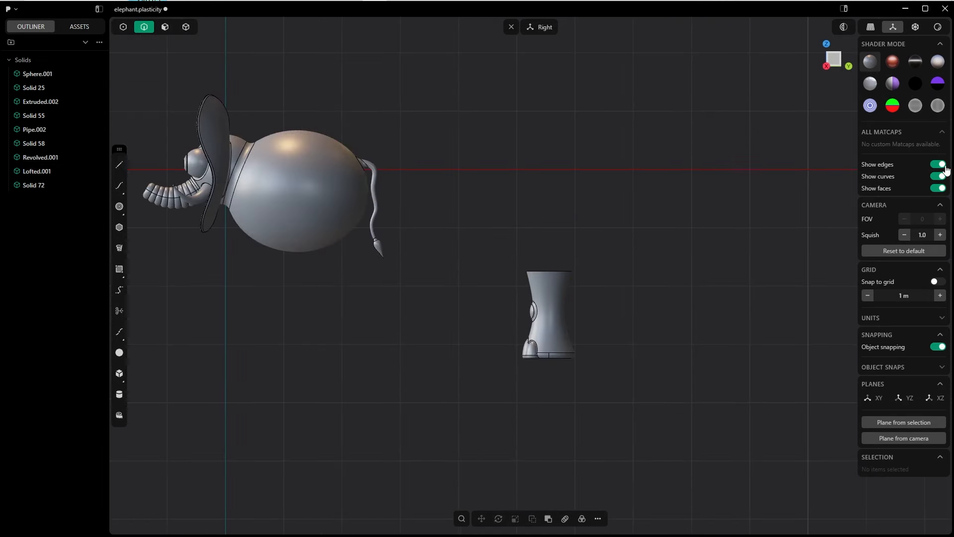
left_click(939, 164)
middle_click_drag(655, 278, 483, 299)
scroll(467, 372, "up", 3)
In the front view, select the leg and toenails and scale both down uniformly to a combined volume of about 0.154 m³.
key("grave")
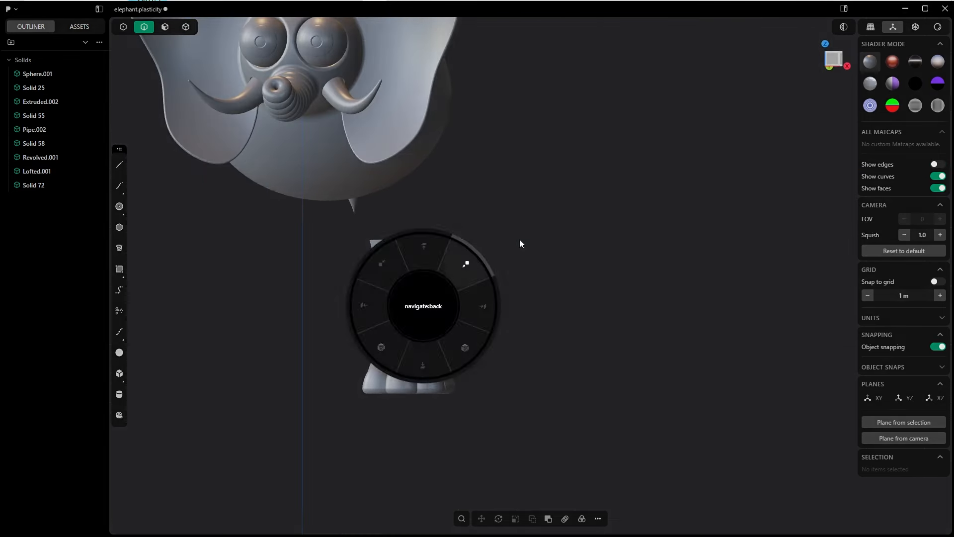
left_click(520, 239)
key("Tab")
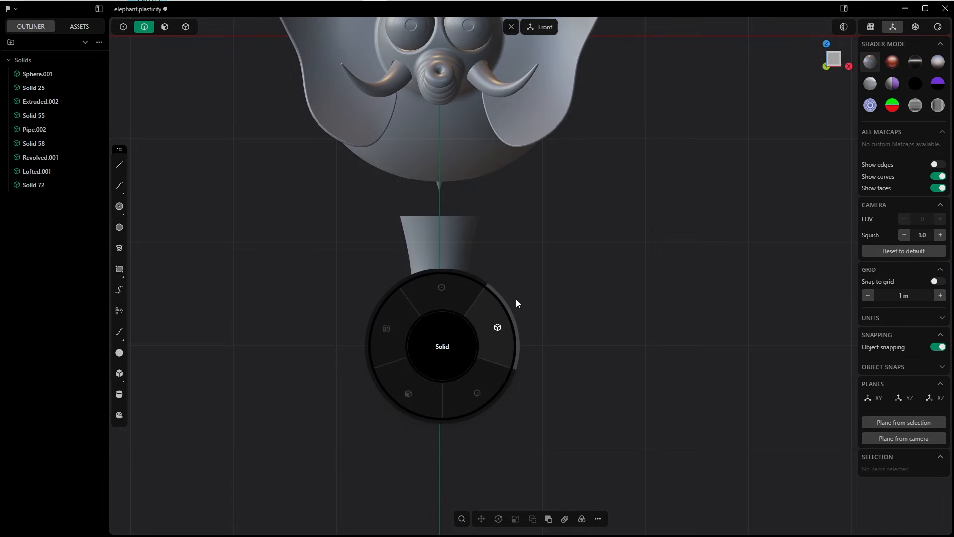
left_click(516, 299)
left_click(465, 348)
left_click(460, 302)
key("s")
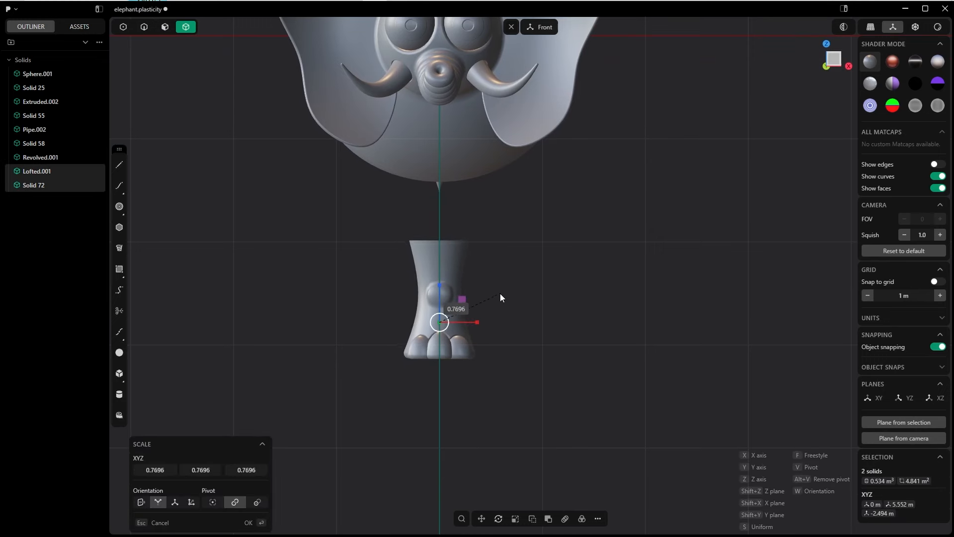
left_click(437, 354)
Move the leg and toenails about 0.51 m along X and raise them about 0.93 m along Z.
key("g")
key("x")
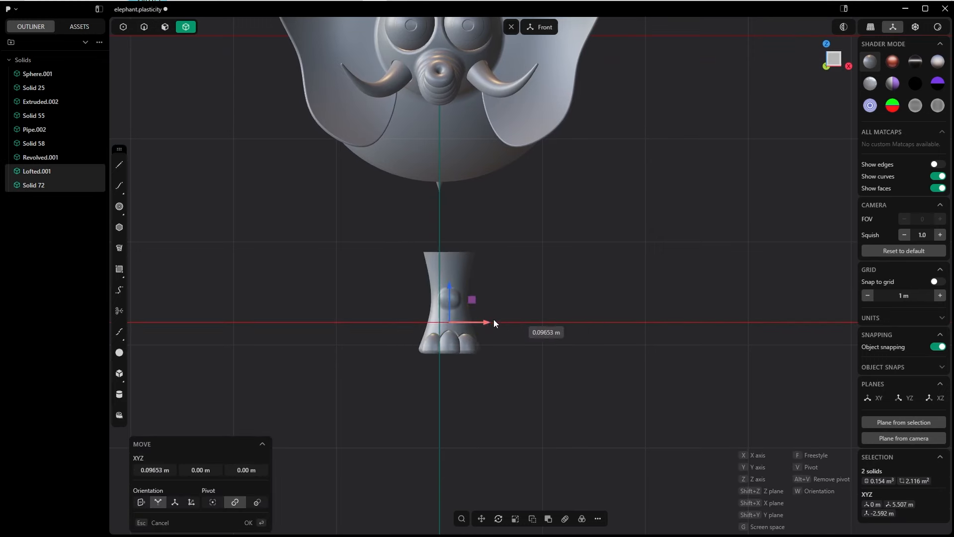
left_click_drag(492, 287, 466, 192)
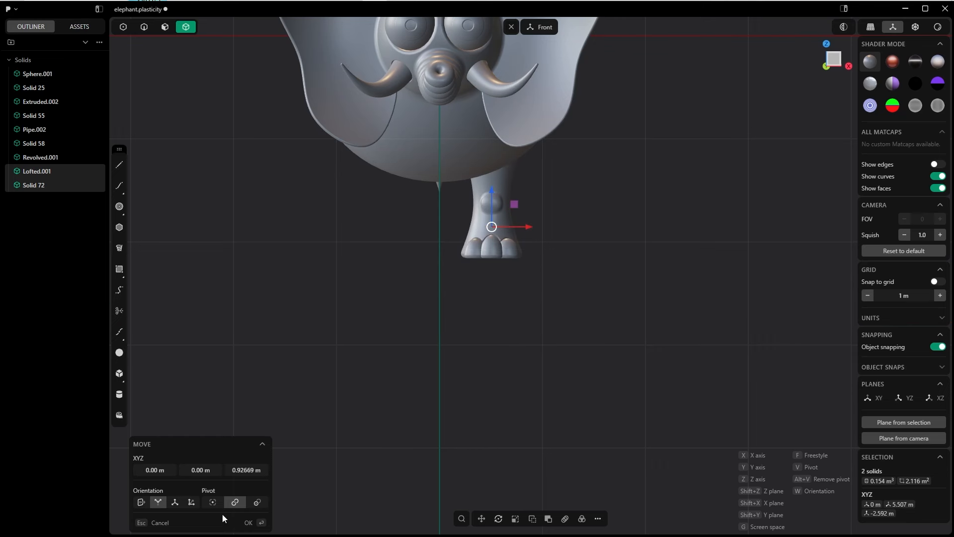
left_click(255, 521)
Scale the leg and toenails up uniformly by about 1.4.
key("s")
key("KP_3")
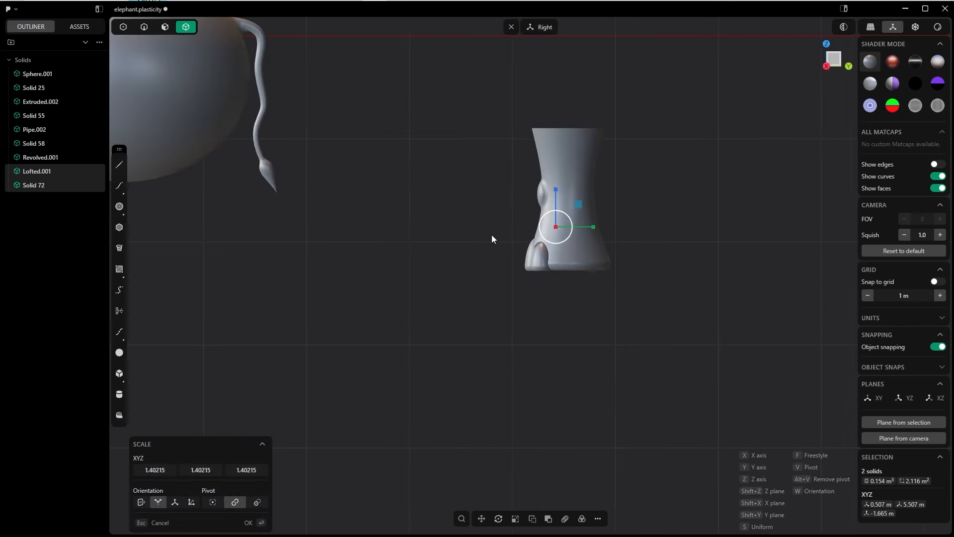
scroll(484, 228, "down", 5)
left_click(254, 523)
Move the leg and toenails along Y and Z to about Y 0.83 m, Z -1.53 m, so the leg's top enters the body.
key("g")
key("y")
left_click(353, 286)
left_click(253, 522)
key("KP_1")
key("g")
key("z")
left_click(248, 524)
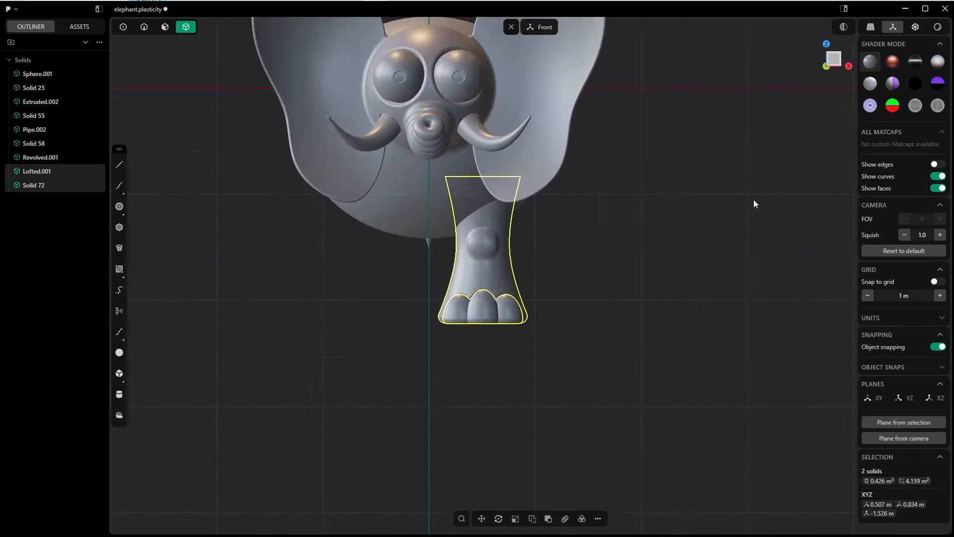
Mirror the leg and toenails across the X axis to form the opposite front leg.
scroll(517, 334, "down", 3)
key("alt+x")
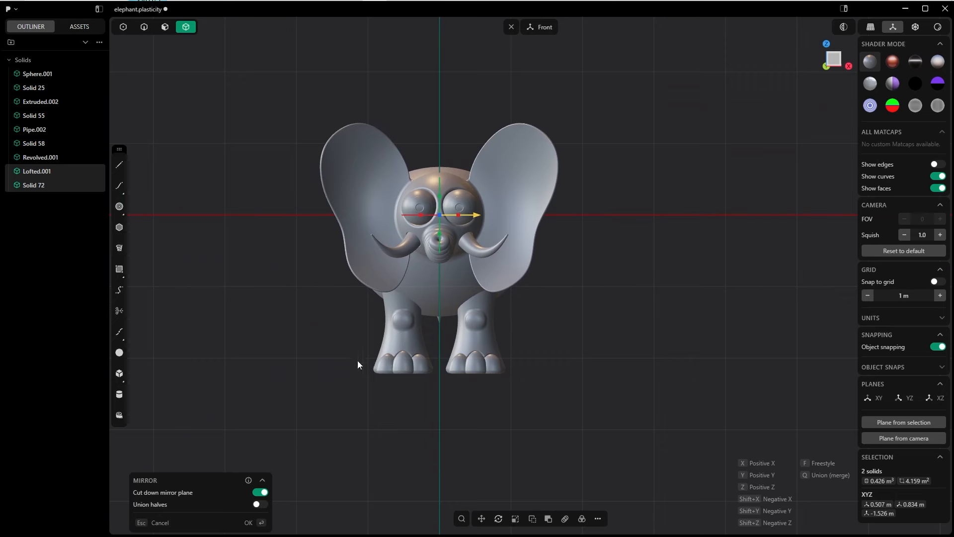
left_click(248, 522)
Duplicate both front legs with their toenails and move the copies about 0.92 m along Y to form the hind legs.
key("KP_3")
key("ctrl+d")
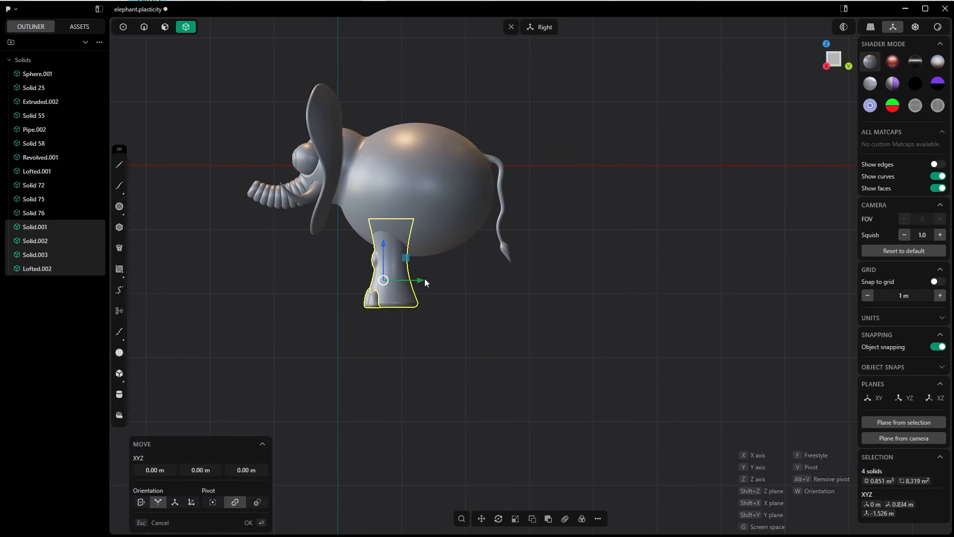
left_click_drag(424, 278, 475, 264)
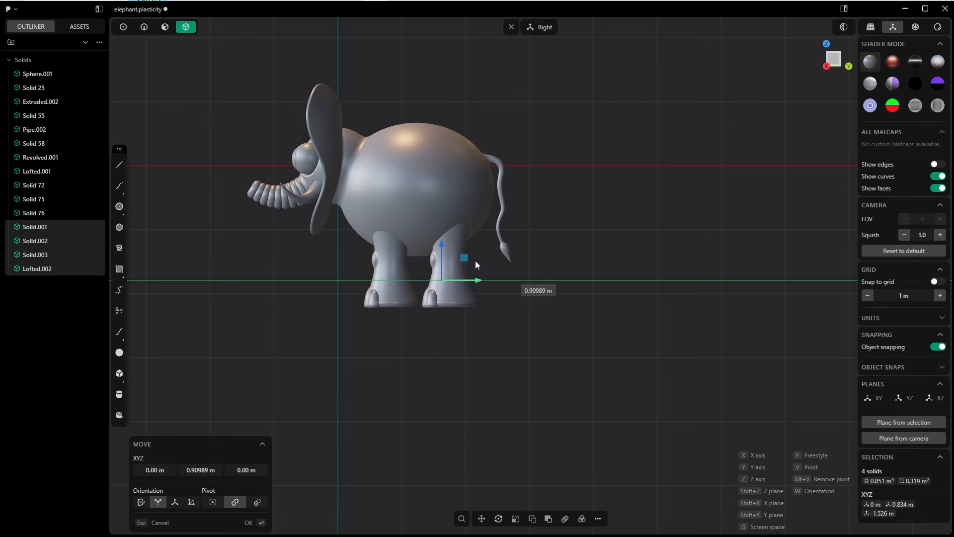
left_click_drag(475, 260, 476, 261)
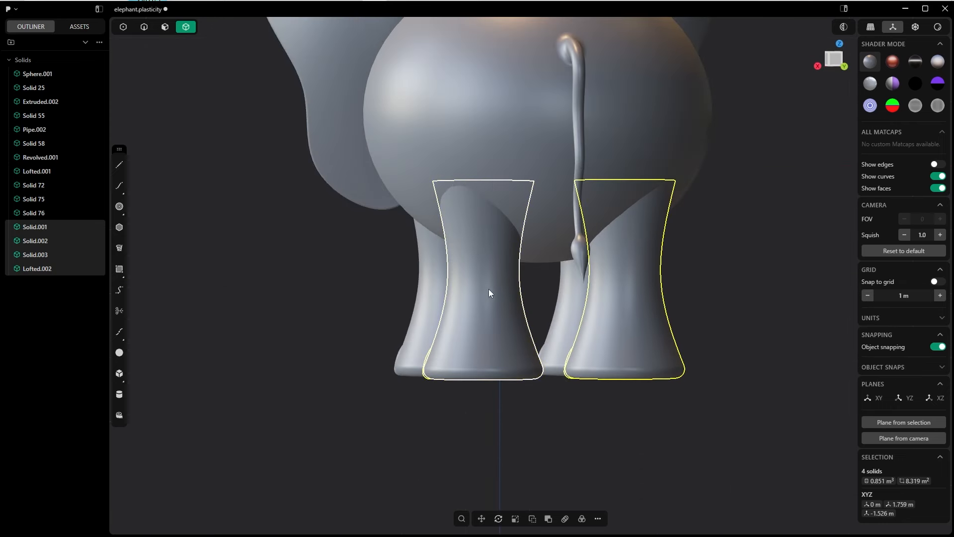
left_click(475, 286)
key("g")
left_click_drag(483, 246, 485, 261)
middle_click_drag(440, 219, 460, 243)
key("Escape")
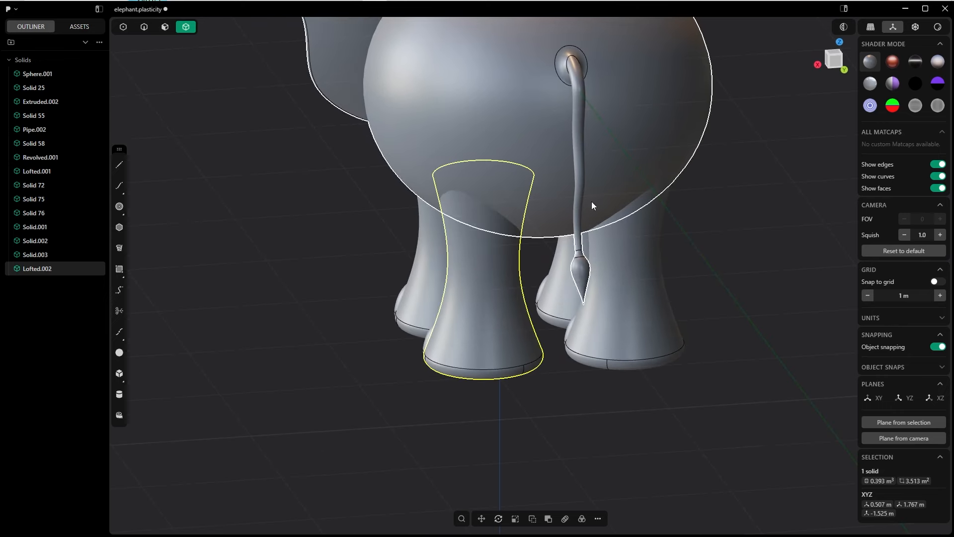
middle_click_drag(592, 201, 455, 187)
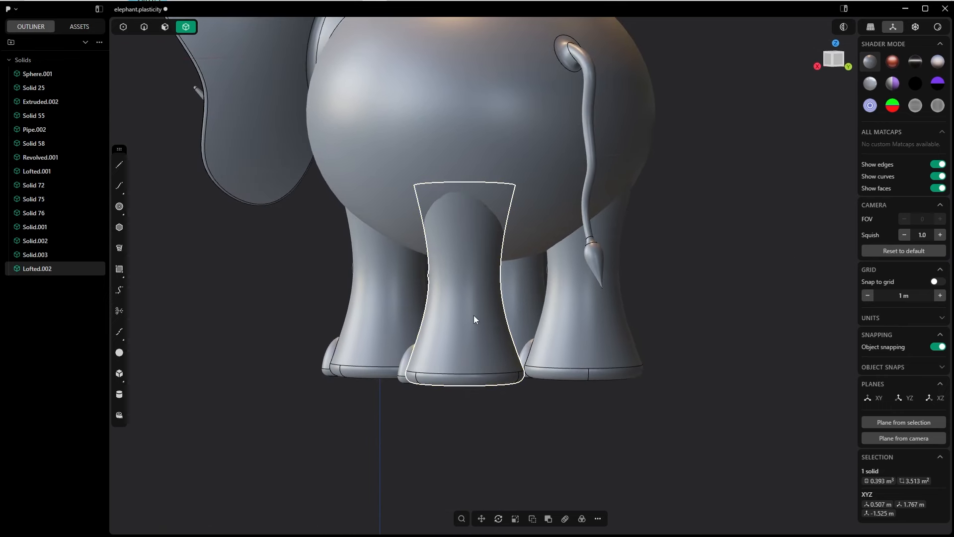
key("g")
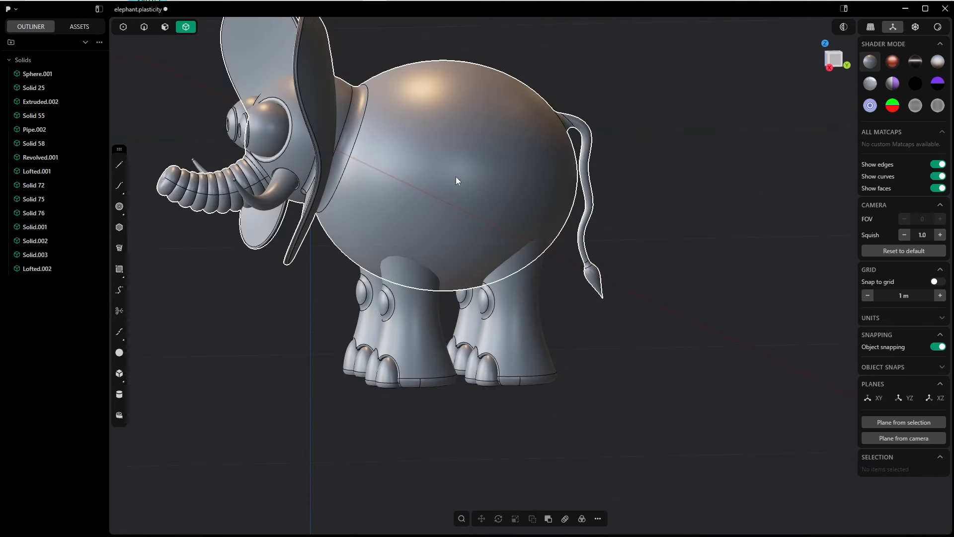
Join the four legs to the body with a Boolean Union, leaving the toenails separate.
left_click(456, 192)
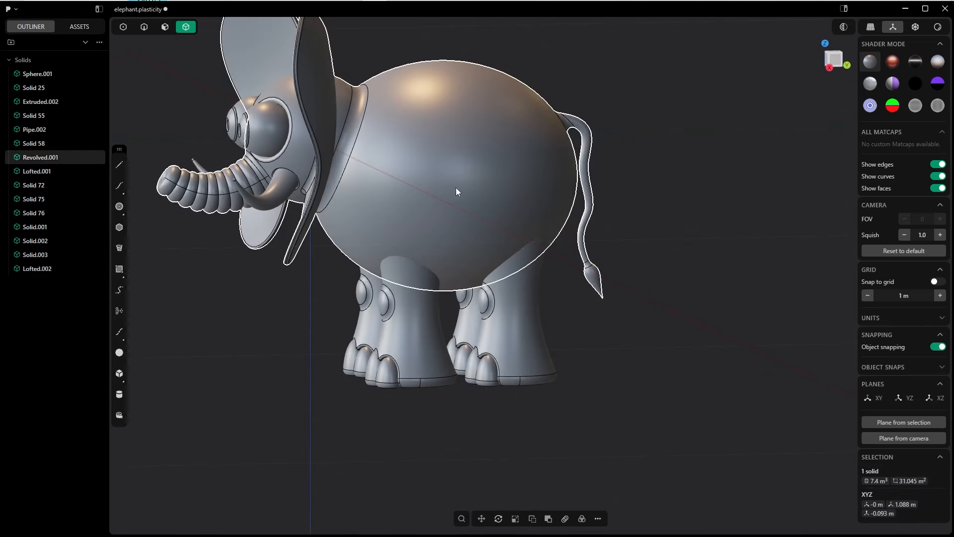
key("q")
left_click(374, 327)
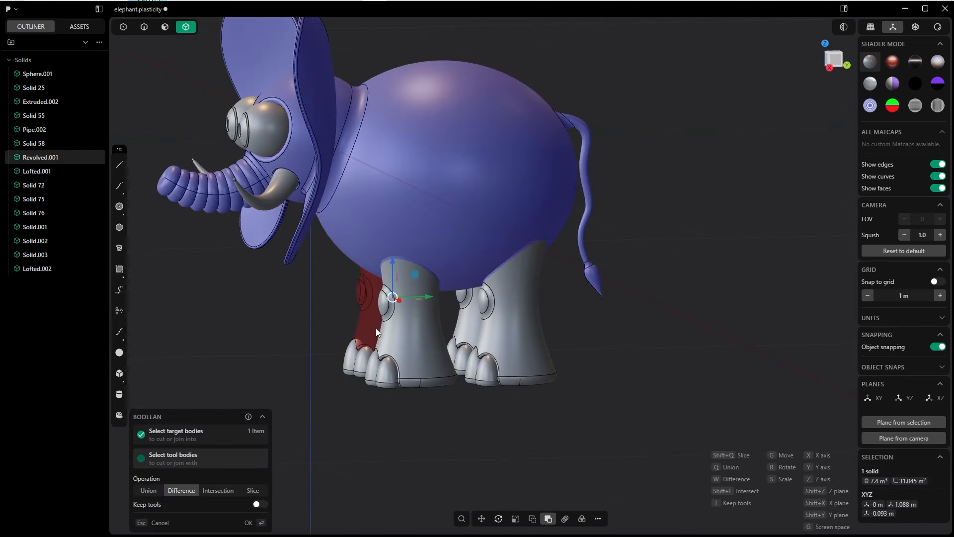
left_click(404, 330)
left_click(509, 318)
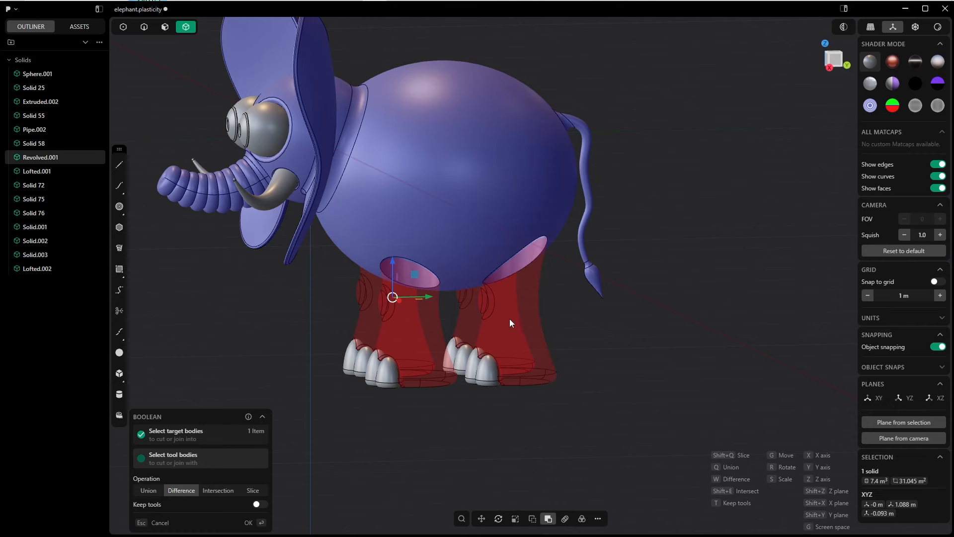
left_click(148, 490)
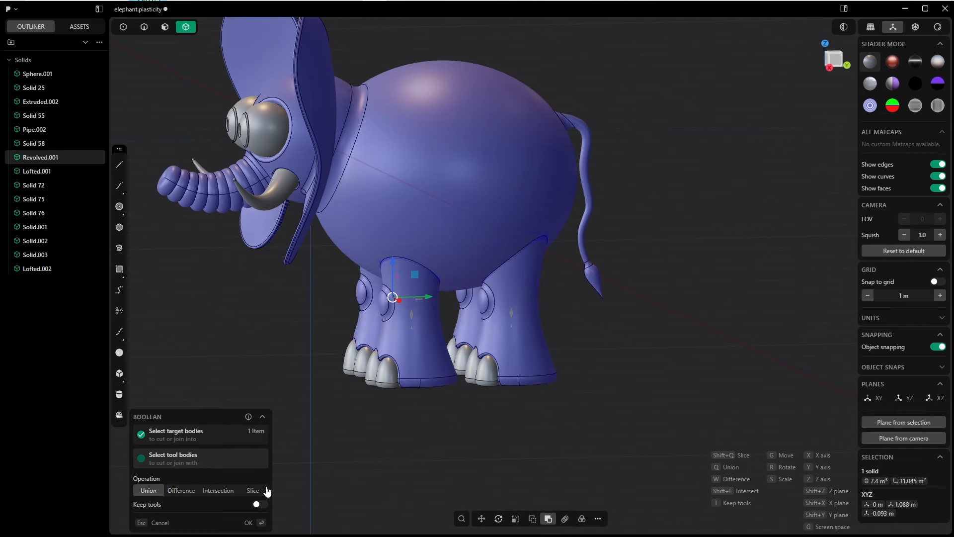
left_click(261, 520)
left_click(304, 490)
middle_click_drag(453, 292, 489, 282)
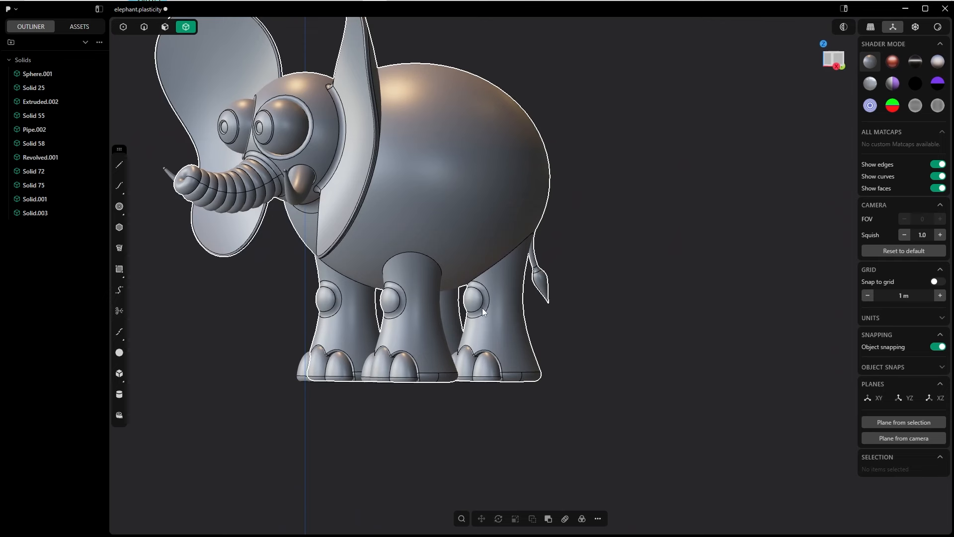
Undo the Boolean Union of the legs with the body.
key("ctrl+z")
key("ctrl+z")
key("ctrl+z")
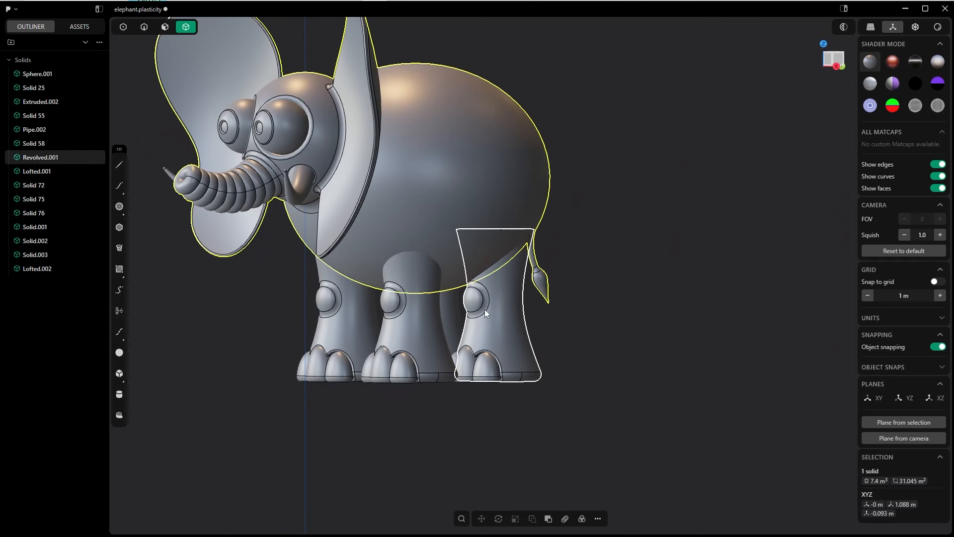
Select both hind legs with their toenails and move them back along Y to about Y 1.83 m.
middle_click_drag(485, 310, 437, 318)
left_click(446, 331)
left_click(412, 343, "shift")
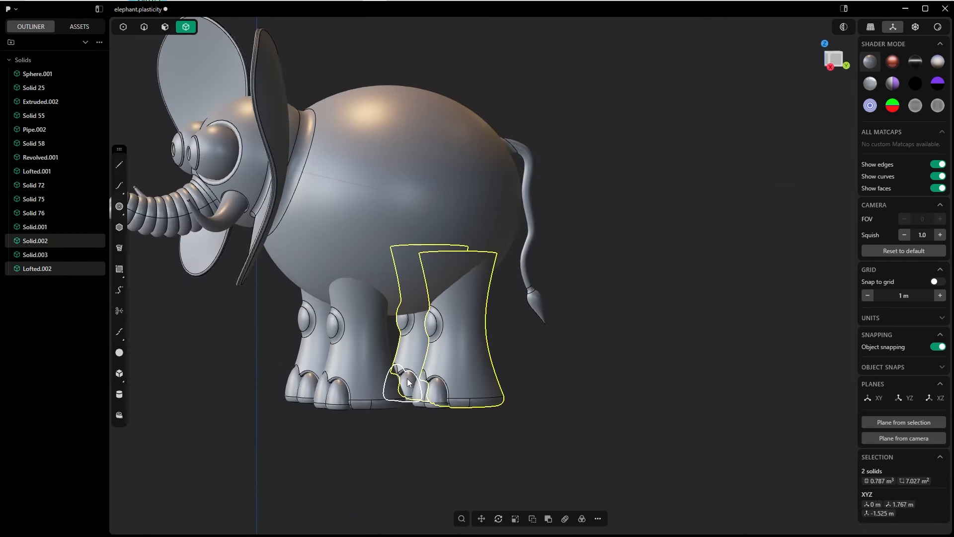
left_click(408, 382, "shift")
left_click(435, 403, "shift")
middle_click_drag(435, 404, 398, 415)
key("grave")
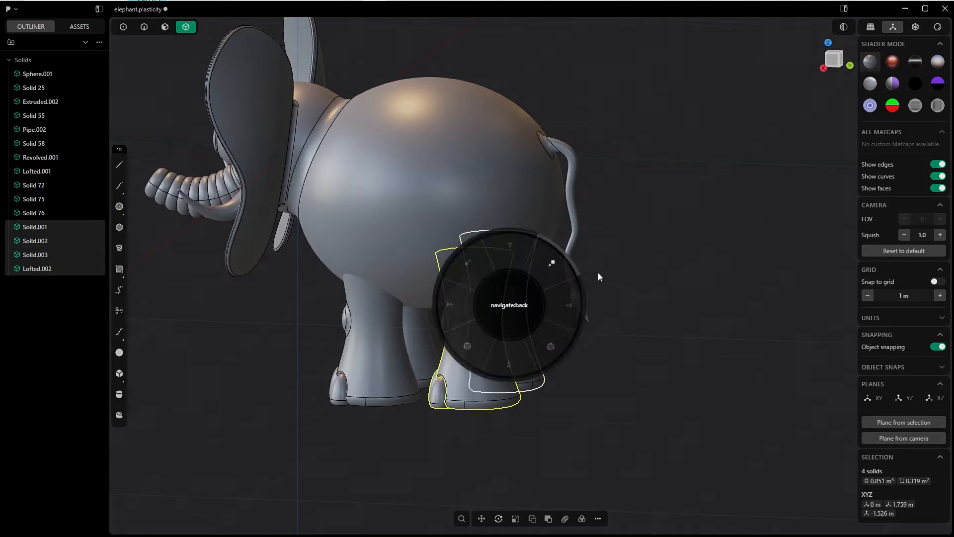
key("g")
key("y")
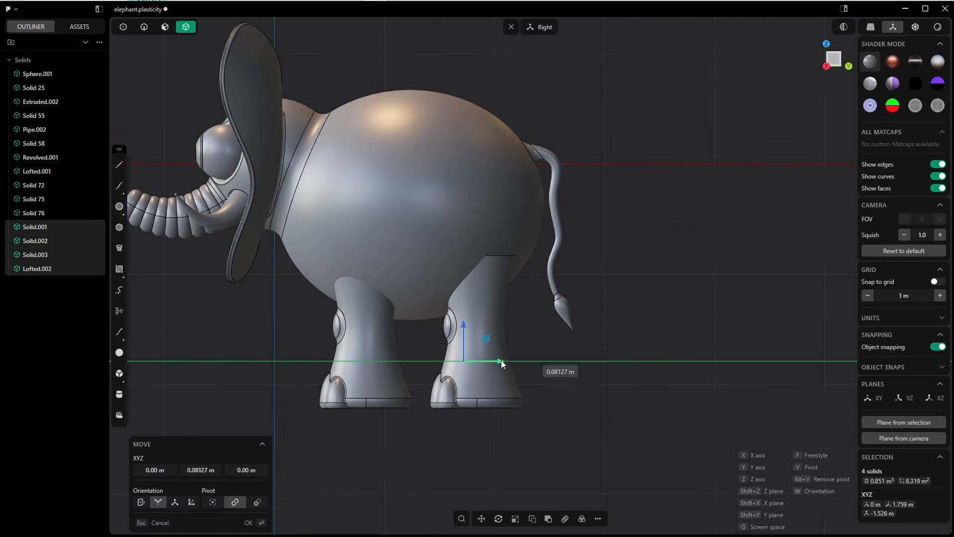
left_click(511, 366)
middle_click_drag(315, 473, 548, 258)
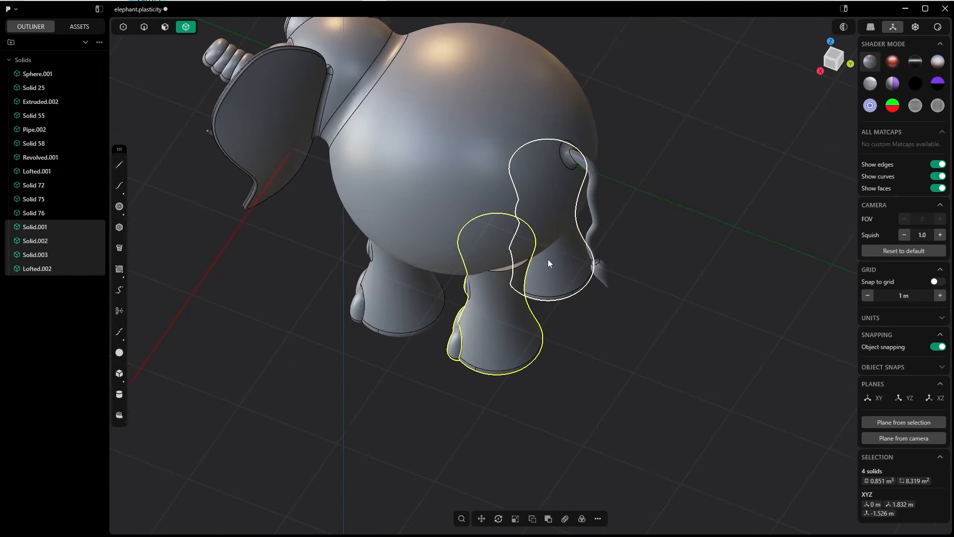
Try to raise the top face of the hind leg further into the body.
key("grave")
left_click(502, 290)
scroll(510, 267, "up", 5)
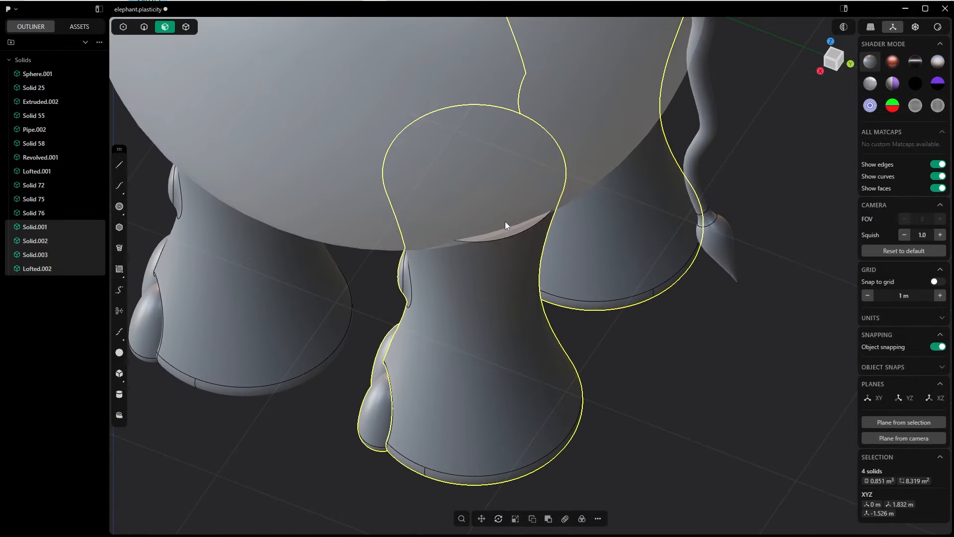
left_click(510, 234)
middle_click_drag(500, 279, 490, 326, "shift")
scroll(500, 183, "down", 5)
scroll(540, 310, "up", 3)
middle_click_drag(500, 183, 530, 321)
left_click_drag(447, 294, 448, 155)
key("Escape")
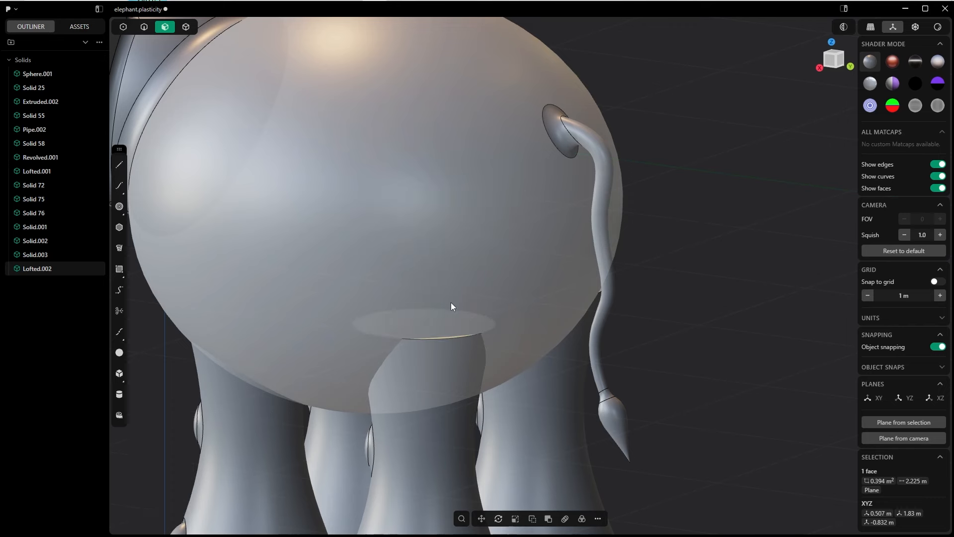
key("ctrl+z")
Delete the knee bump faces and their blends on both hind legs.
middle_click_drag(441, 328, 477, 326)
scroll(441, 328, "down", 2)
key("4")
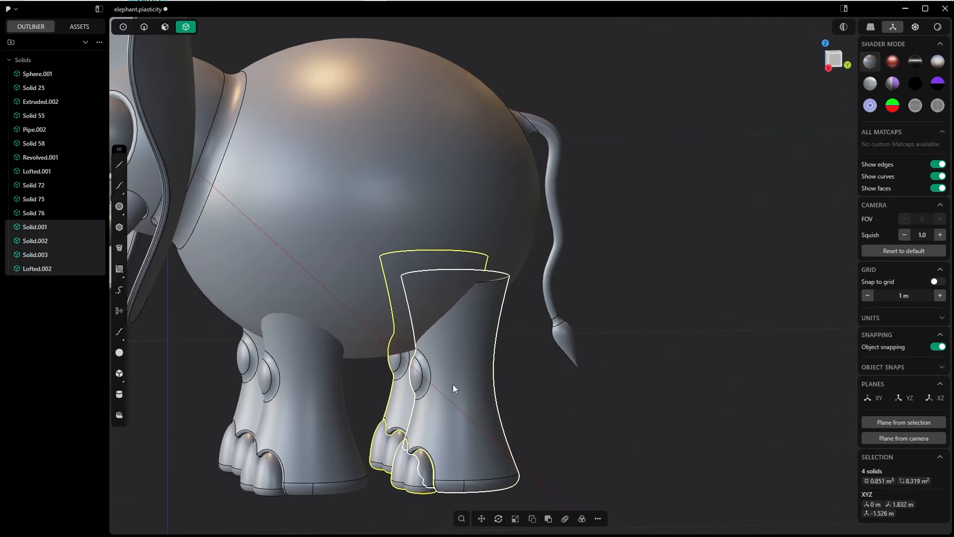
left_click(517, 401)
key("3")
left_click(424, 378)
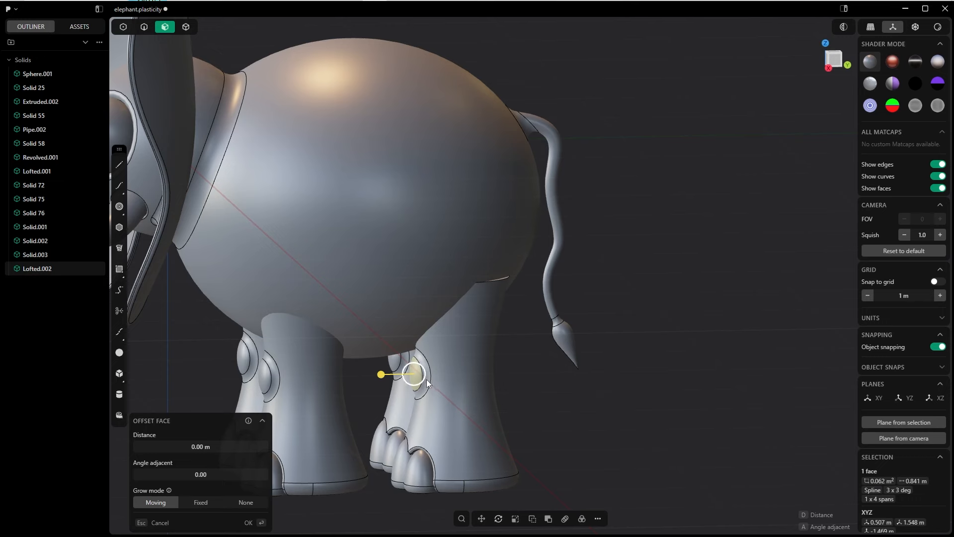
left_click(424, 385)
left_click(396, 367)
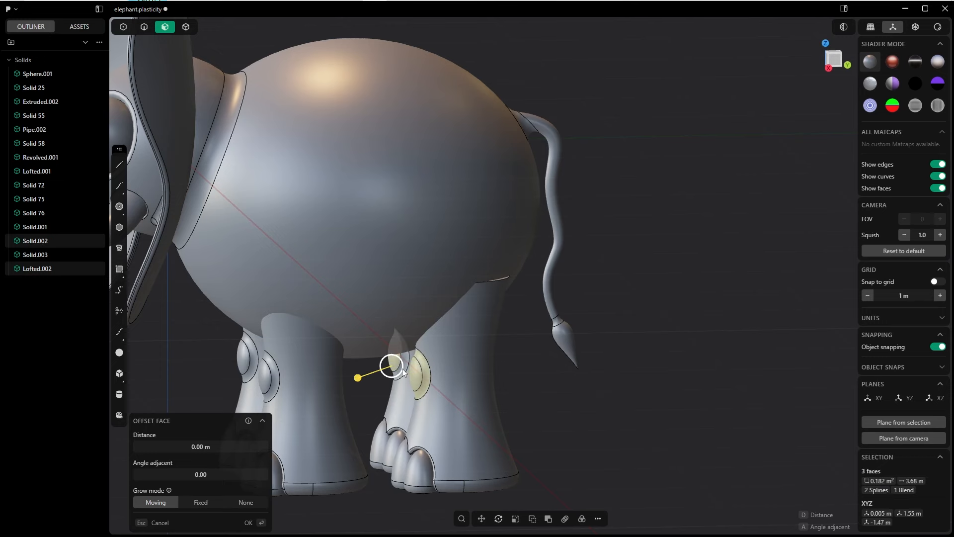
key("Delete")
Close the open knee holes on both hind legs by deleting their boundary edges.
key("2")
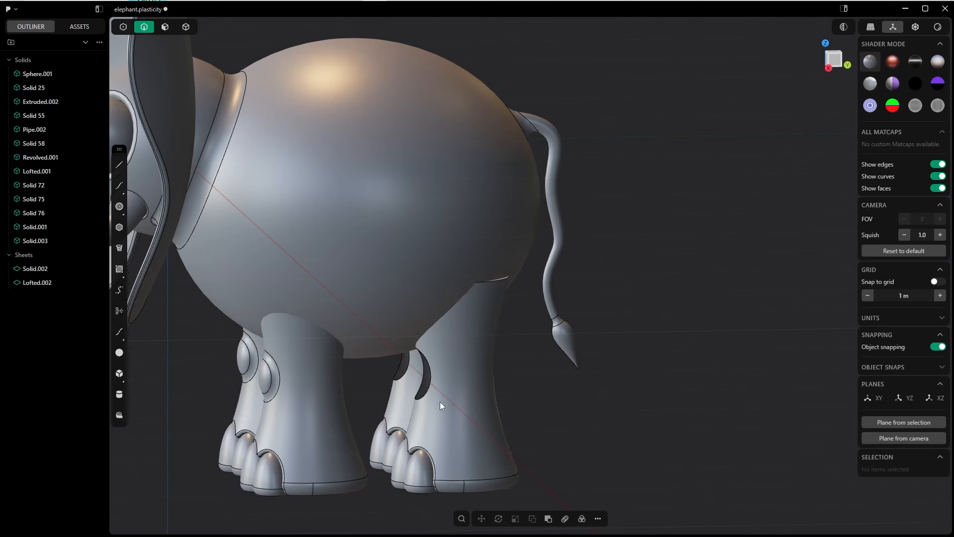
left_click(428, 382)
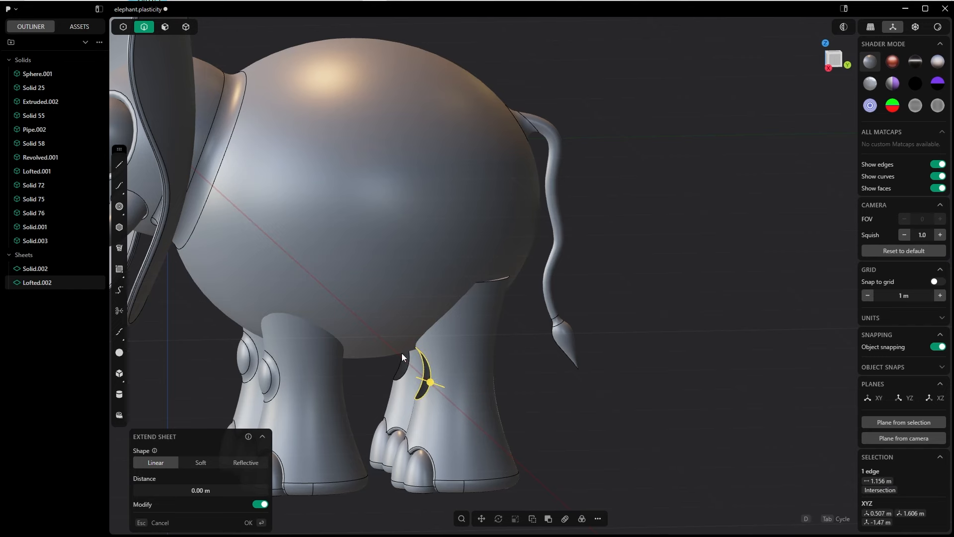
key("Delete")
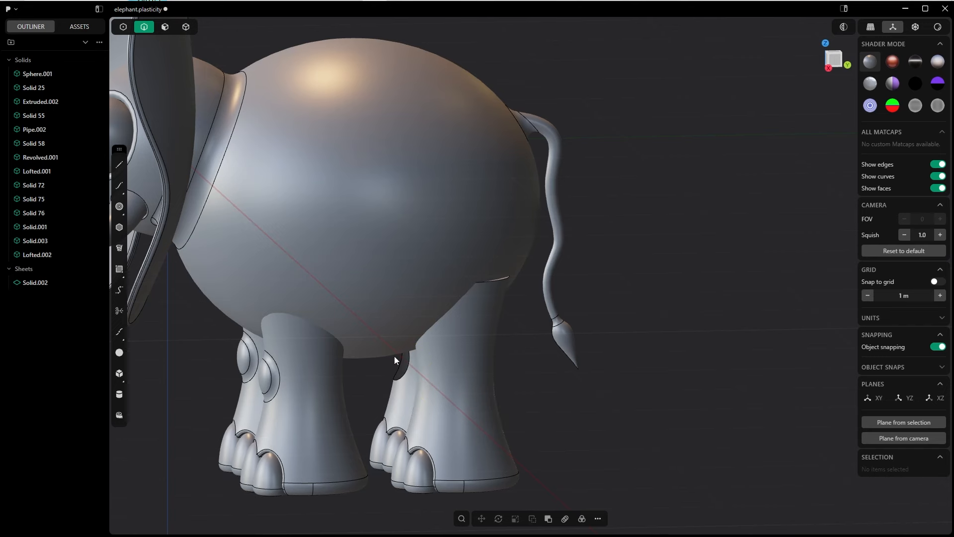
left_click(407, 370)
key("Delete")
Select all four legs with their toenails and move them about 0.11 m along Y toward the head.
key("KP_3")
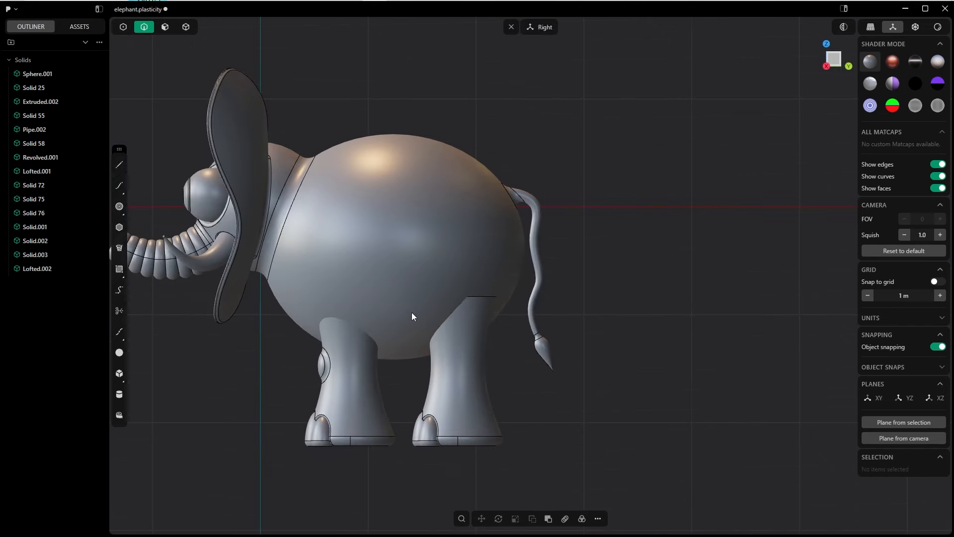
key("4")
left_click_drag(538, 467, 300, 371)
middle_click_drag(726, 177, 298, 460)
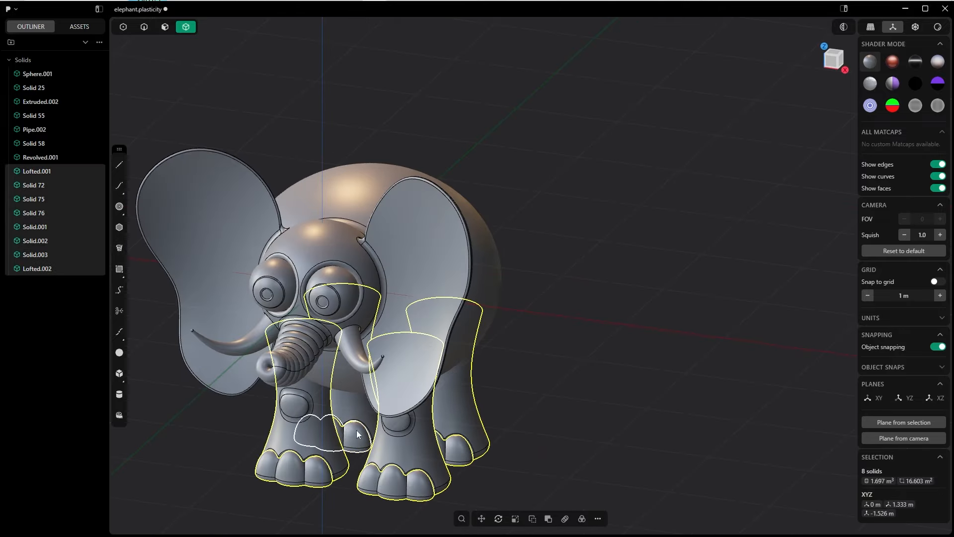
left_click(222, 405)
left_click_drag(430, 398, 420, 399)
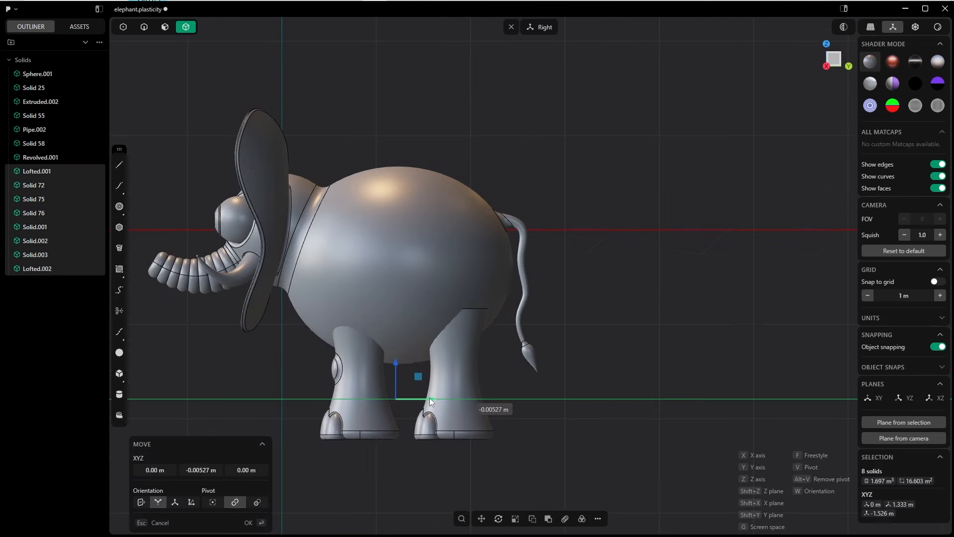
left_click(255, 522)
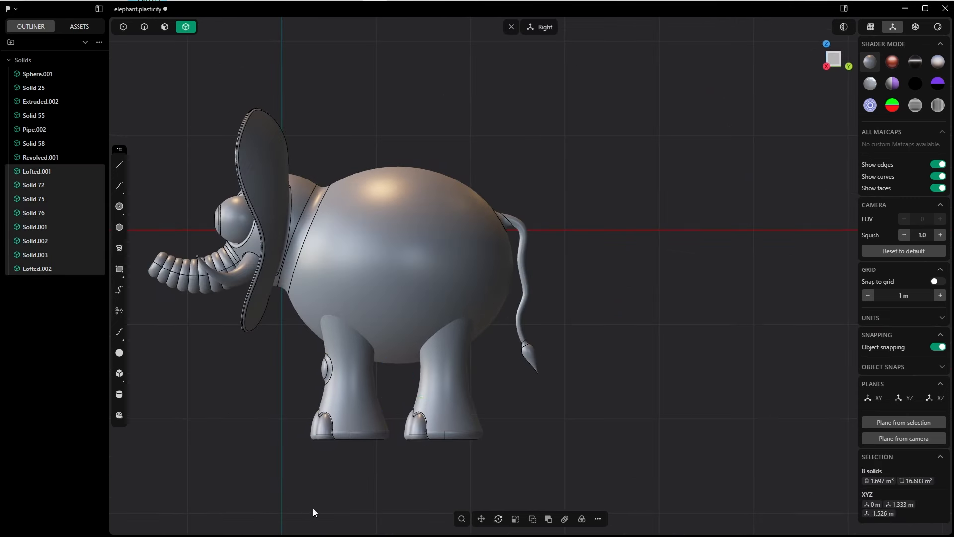
left_click(312, 507)
Hide both front legs and their toenails.
middle_click_drag(389, 375, 462, 386)
left_click(339, 380)
left_click(255, 369)
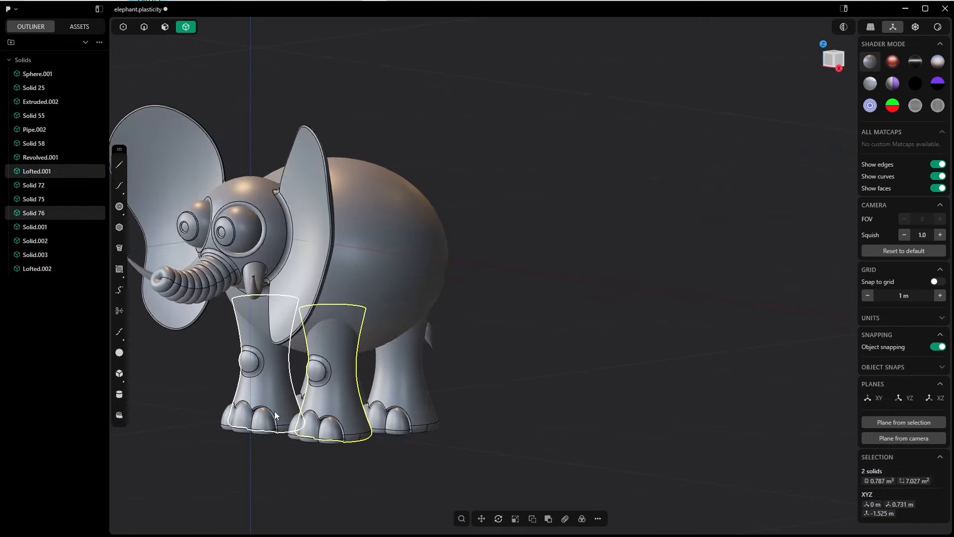
key("h")
Create a sphere in the front view as the new knee bump for a hind leg.
key("1")
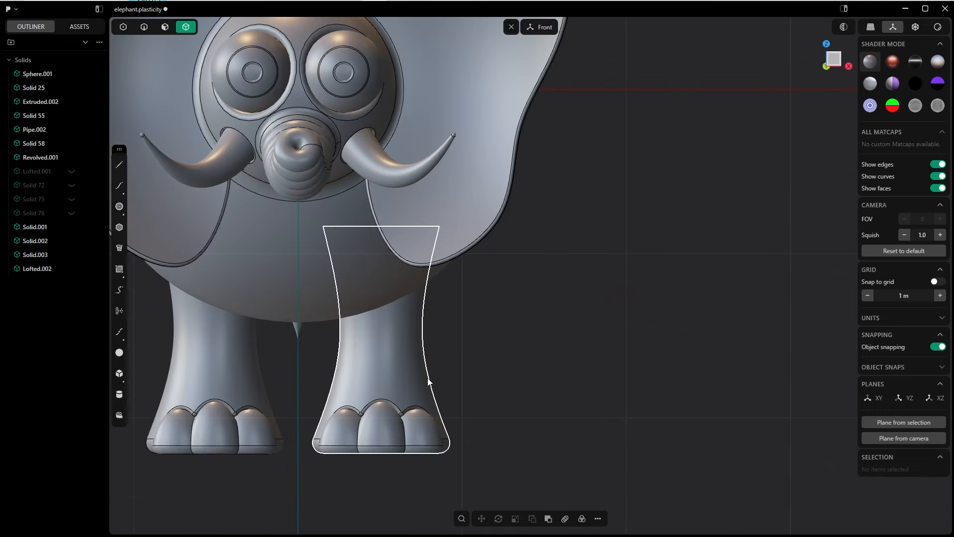
scroll(392, 344, "down", 4)
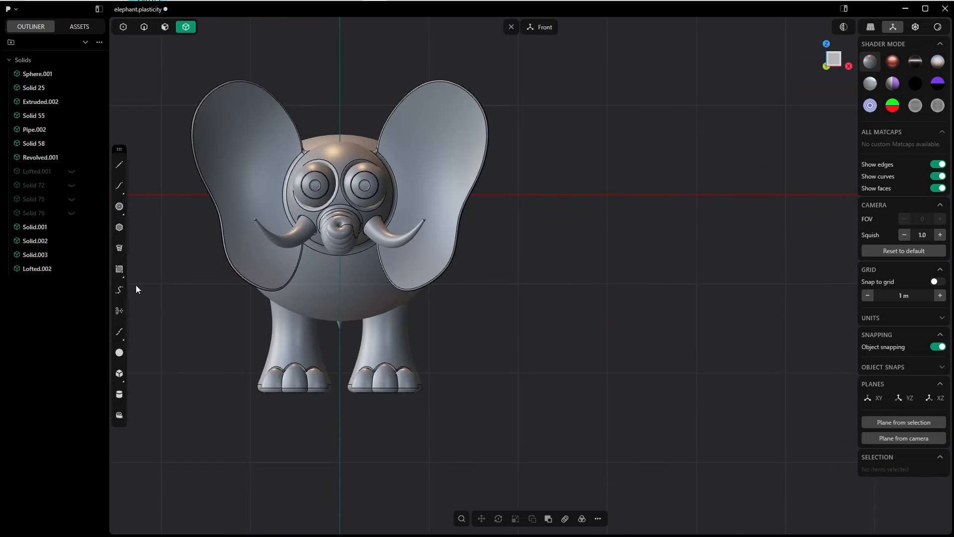
left_click(120, 349)
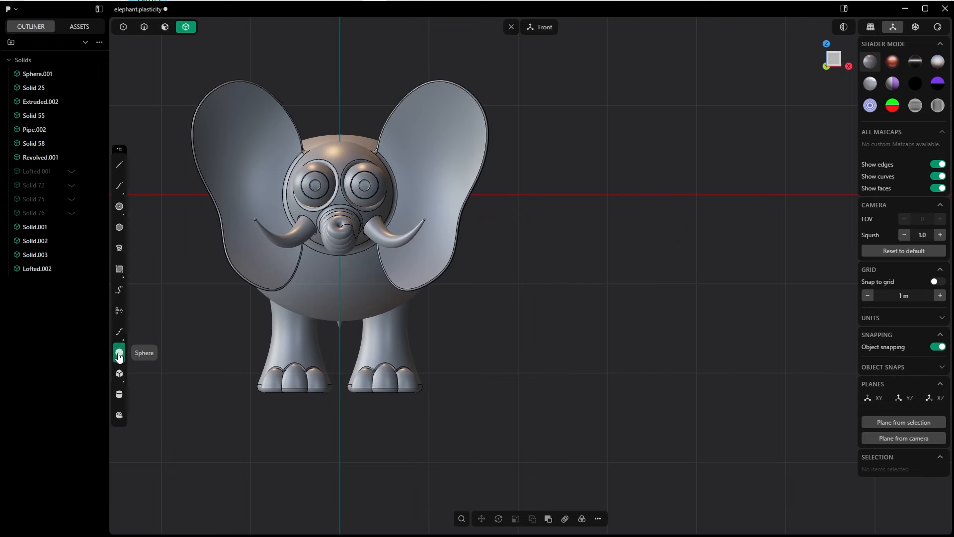
left_click(341, 444)
left_click(253, 522)
Flatten the sphere along Y and place it on the hind leg's front at about X 0.51 m, Y 1.49 m, Z -1.63 m.
key("3")
left_click_drag(315, 445, 450, 445)
left_click_drag(413, 407, 413, 303)
left_click(253, 522)
key("1")
left_click_drag(377, 341, 384, 392)
left_click(248, 522)
Scale the flattened knee sphere uniformly by about 0.67.
key("s")
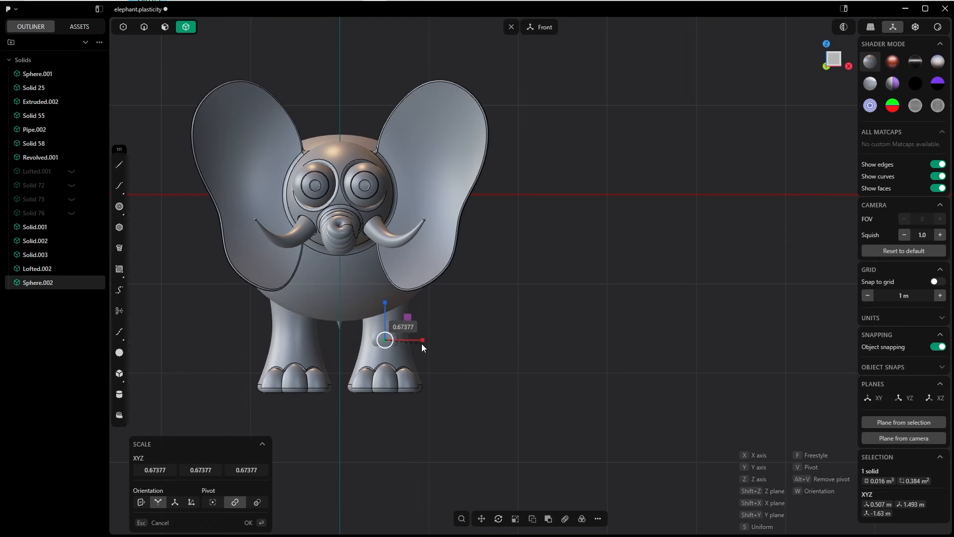
left_click(248, 522)
key("KP_3")
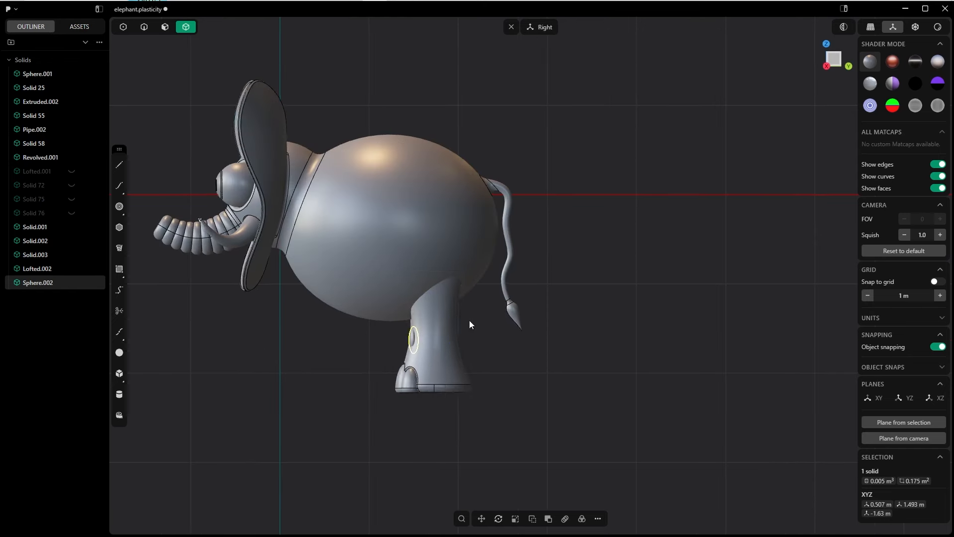
scroll(426, 343, "up", 6)
middle_click_drag(441, 456, 336, 339, "shift")
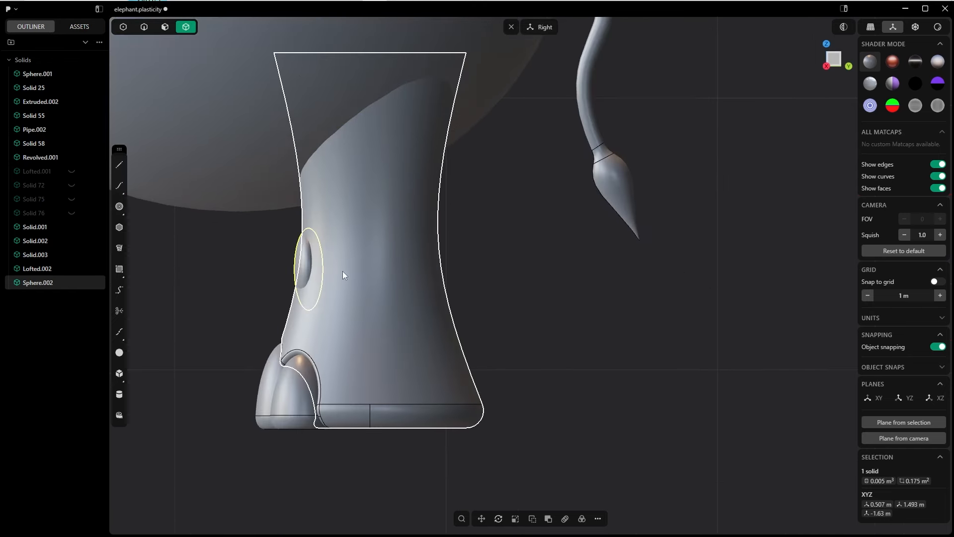
Raise the flattened knee sphere by about 0.08 m along the front of the hind leg.
key("r")
key("Escape")
key("g")
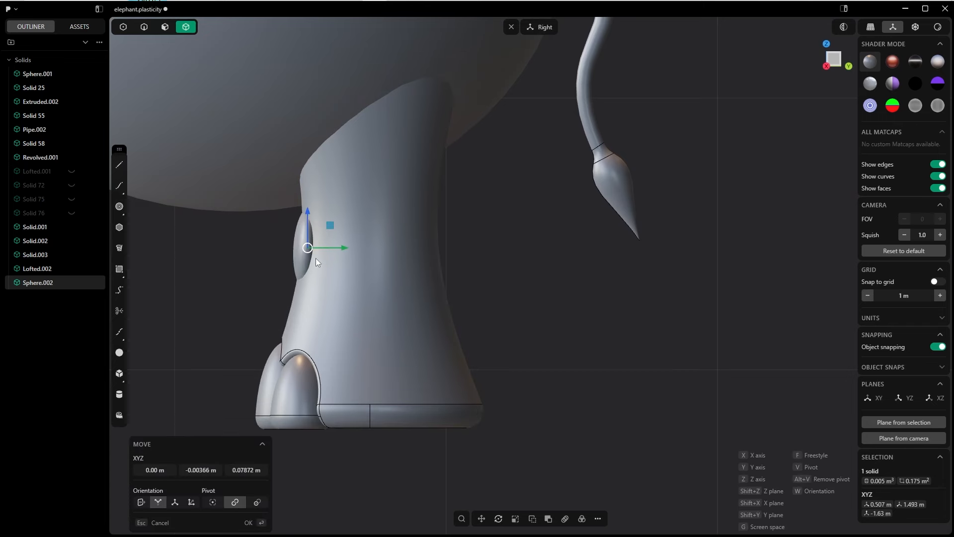
left_click(306, 274)
mouse_move(306, 275)
middle_mouse_down()
mouse_move(322, 258)
mouse_move(430, 258)
mouse_move(312, 258)
middle_mouse_up()
Enlarge the knee sphere and fine-tune its position against the front of the hind leg.
key("s")
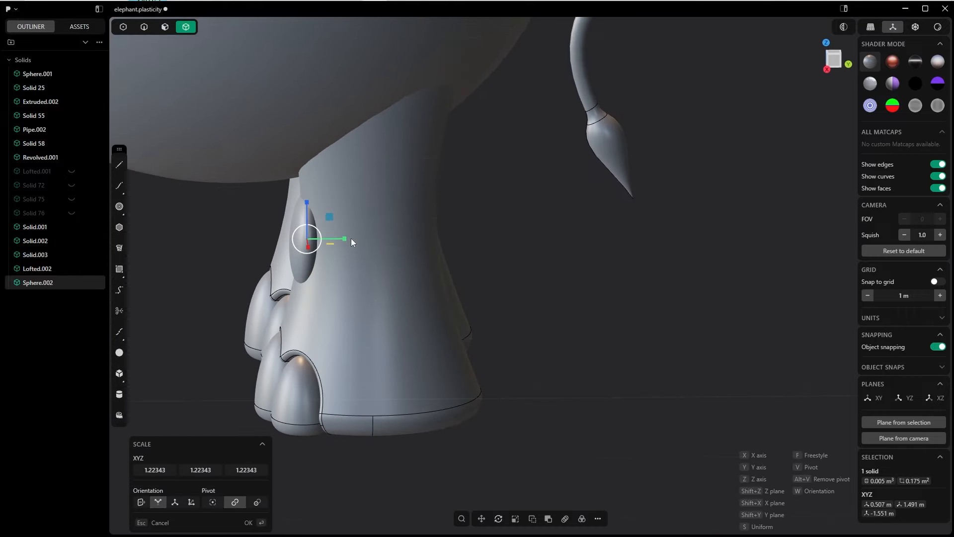
key("g")
left_click_drag(344, 239, 345, 236)
middle_click_drag(345, 237, 392, 249)
left_click(249, 522)
Union the knee sphere with the hind leg and fillet the intersection edge around the knee.
left_click(387, 260, "shift")
left_click(548, 519)
left_click(328, 264)
key("b")
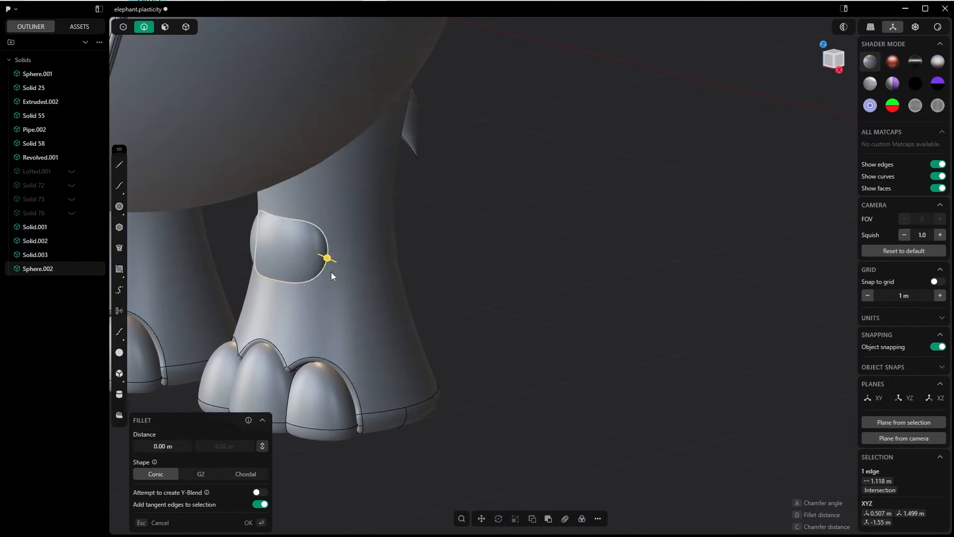
left_click_drag(327, 258, 340, 263)
key("Return")
Delete the opposite hind leg solid, keeping its toenails.
key("KP_1")
scroll(378, 233, "down", 5)
key("4")
left_click(237, 266)
key("Delete")
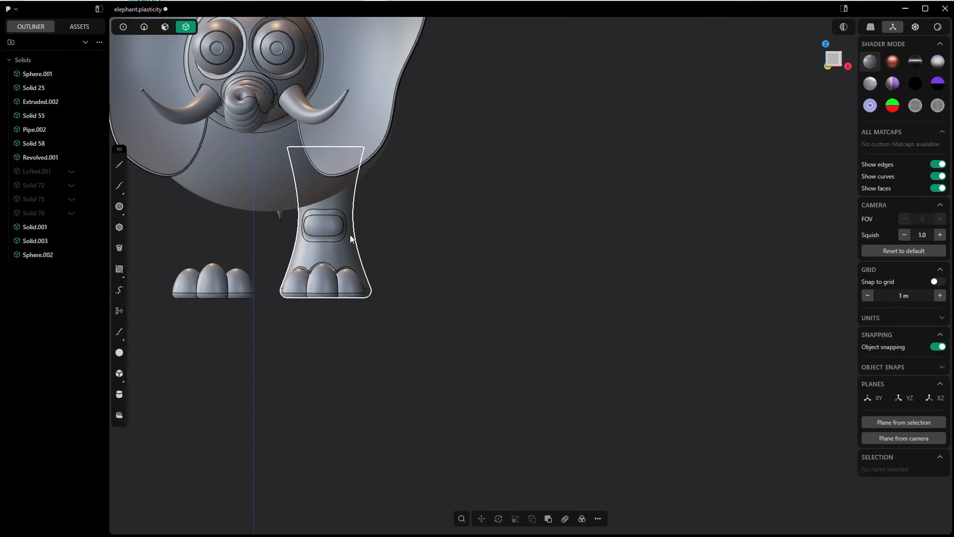
Mirror the finished hind leg across the body's centre along X and unhide the front legs and toenails.
left_click(353, 238)
middle_click_drag(435, 233, 542, 273, "shift")
key("alt+x")
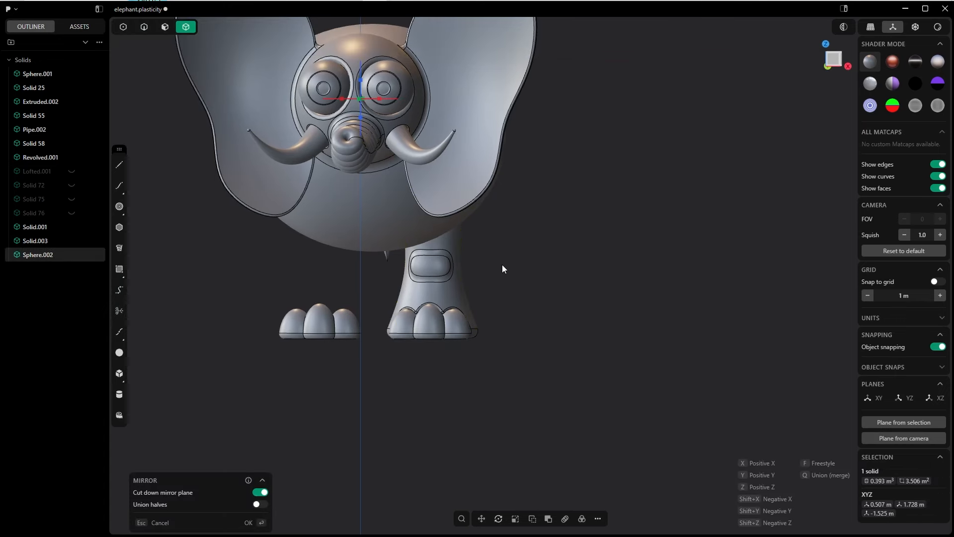
left_click(382, 100)
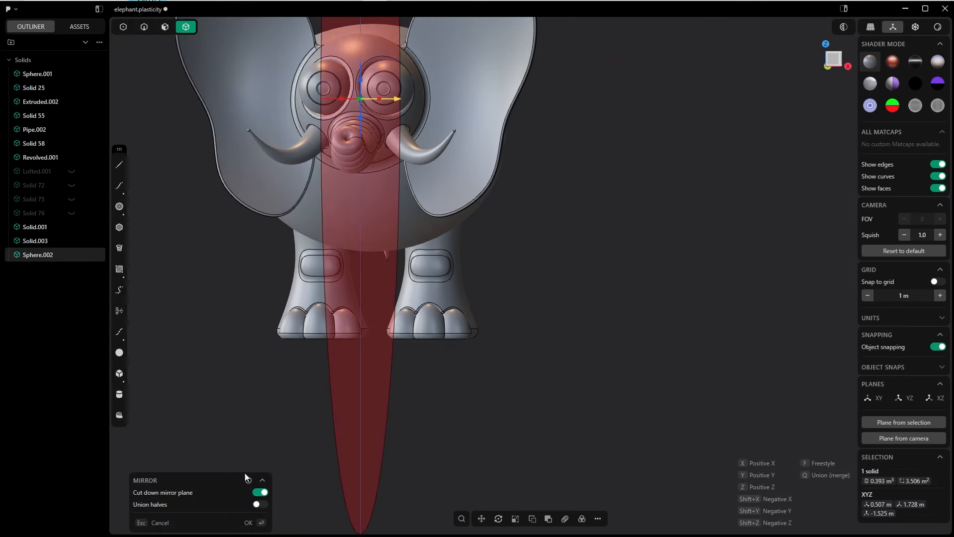
key("Return")
key("alt+h")
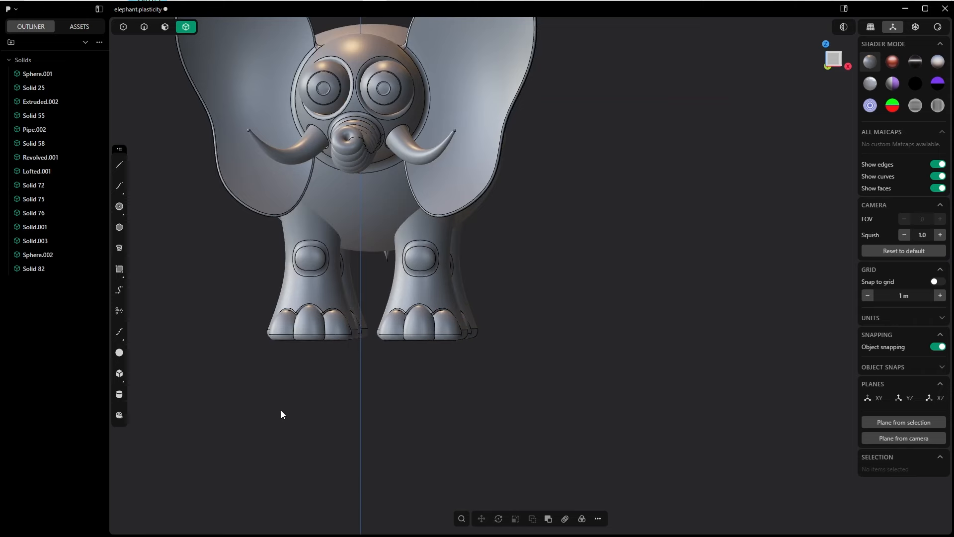
middle_click_drag(293, 288, 341, 263)
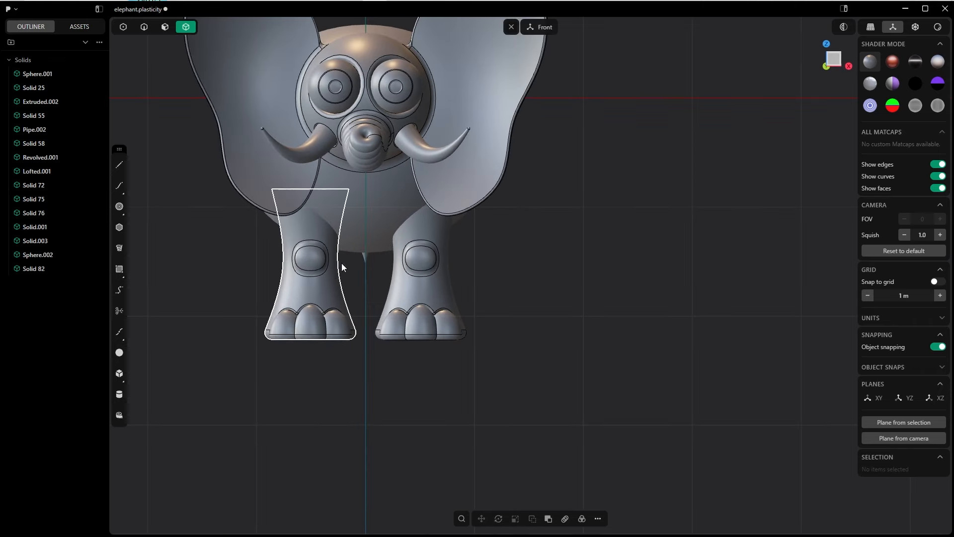
Move the front leg on the positive X side and its toenails inward along X to about X 0.41 m.
key("KP_1")
scroll(432, 292, "down", 1)
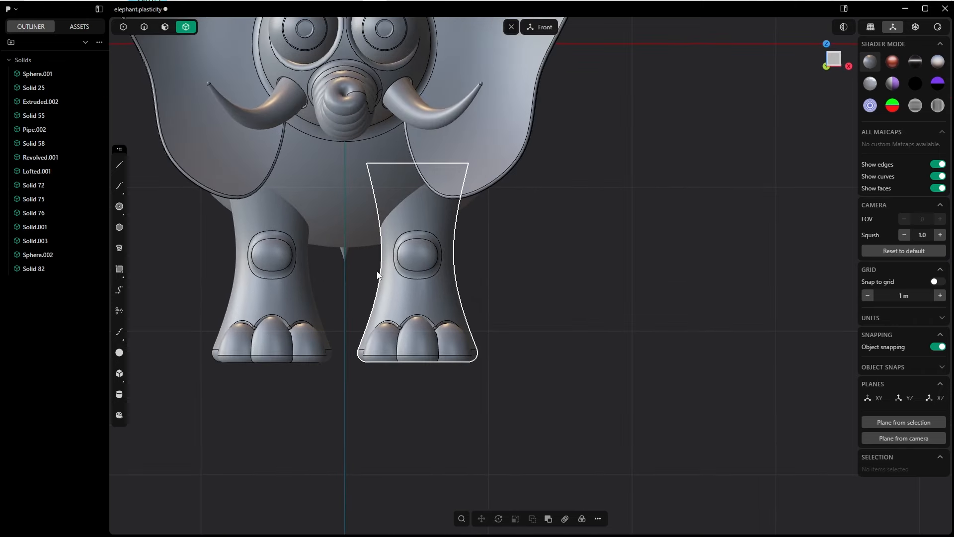
key("shift+s")
left_click(484, 249)
left_click(416, 296)
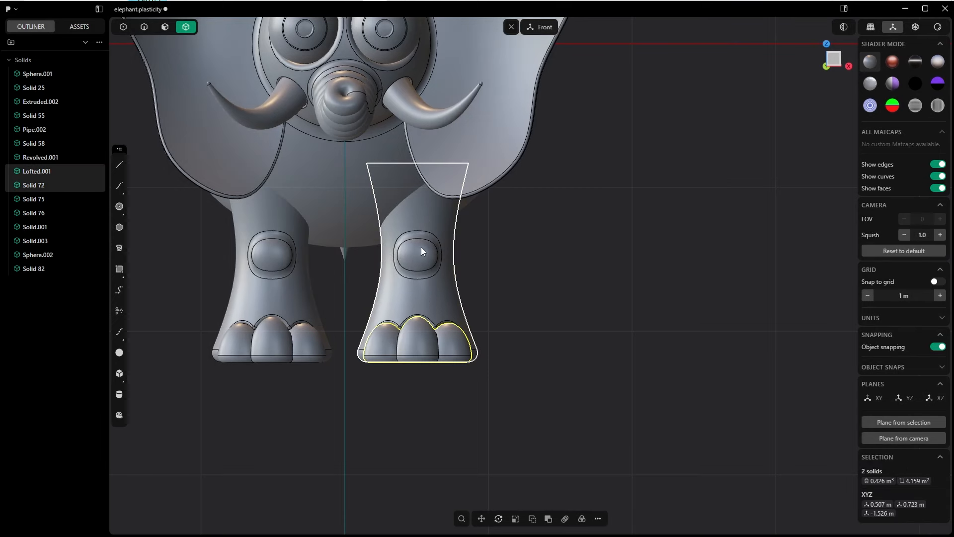
key("g")
key("x")
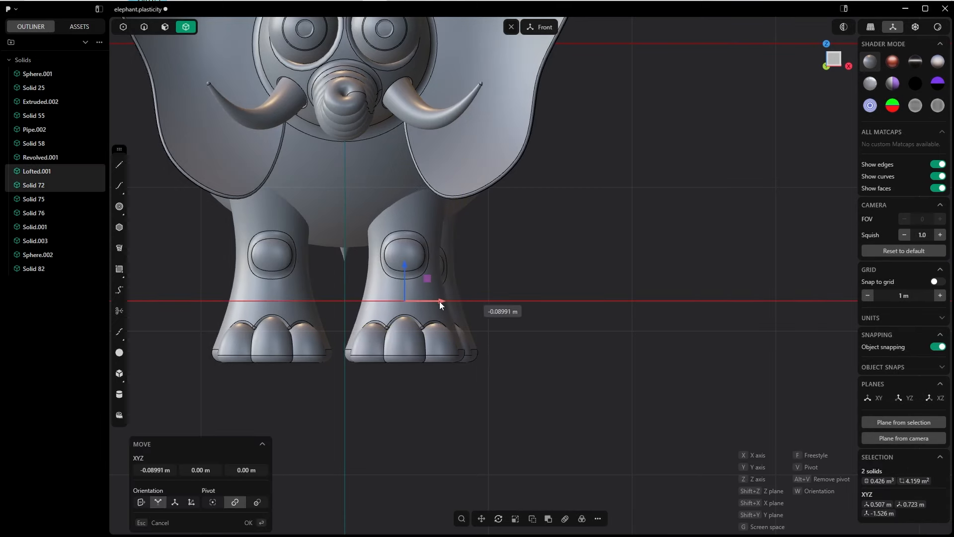
left_click(440, 301)
Replace the opposite front leg and its toenails with a mirrored copy of the repositioned front leg and toenails.
left_click(278, 343)
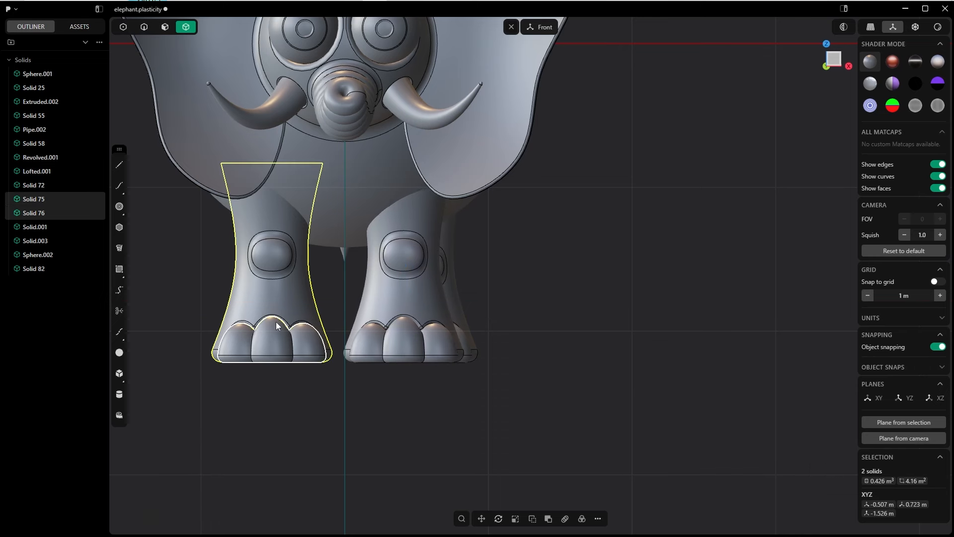
key("Delete")
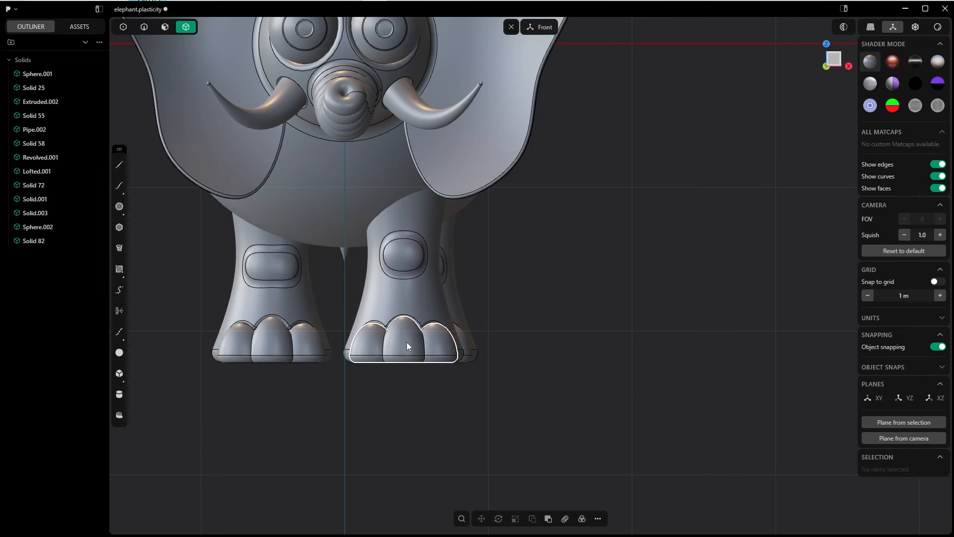
left_click(406, 342)
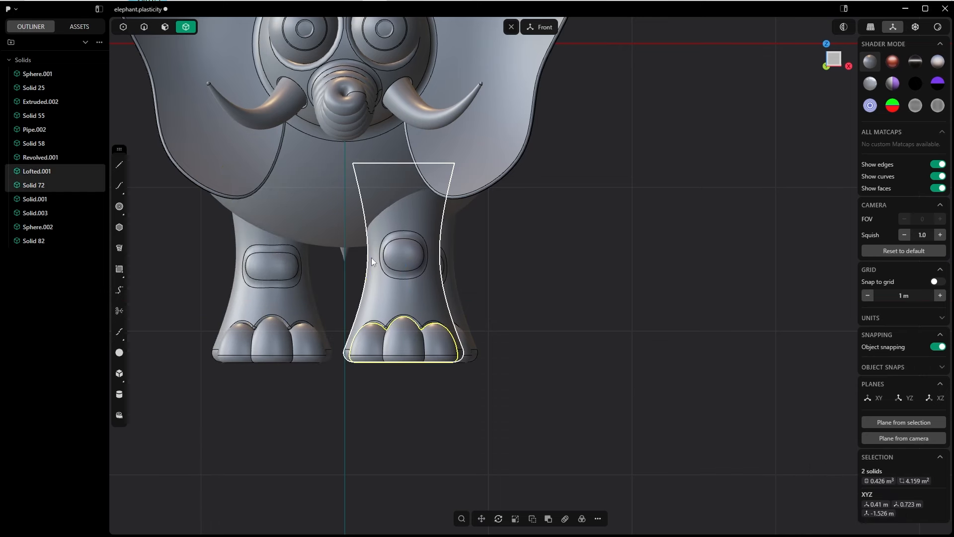
key("alt+x")
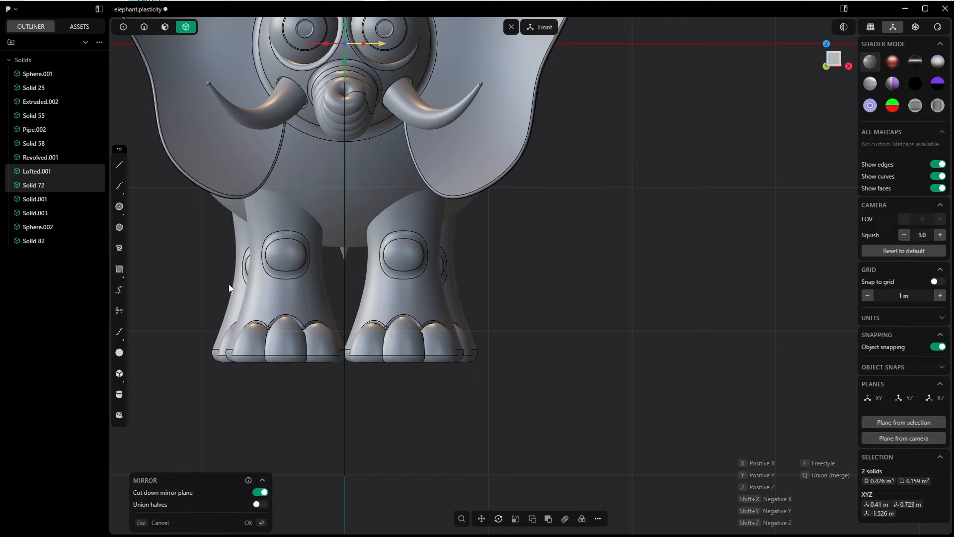
left_click(248, 522)
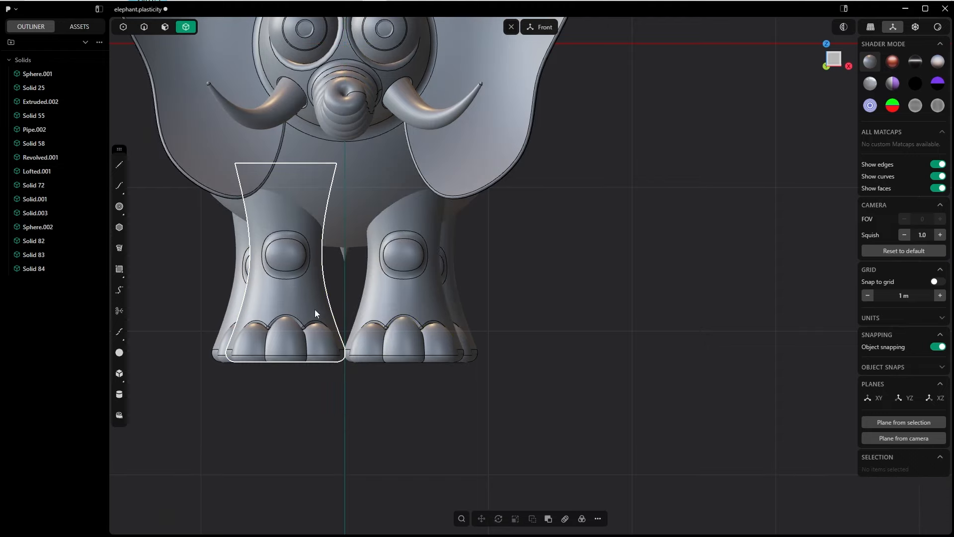
Boolean-union the body with both front legs and the hind leg on the positive X side.
middle_click_drag(314, 309, 351, 349)
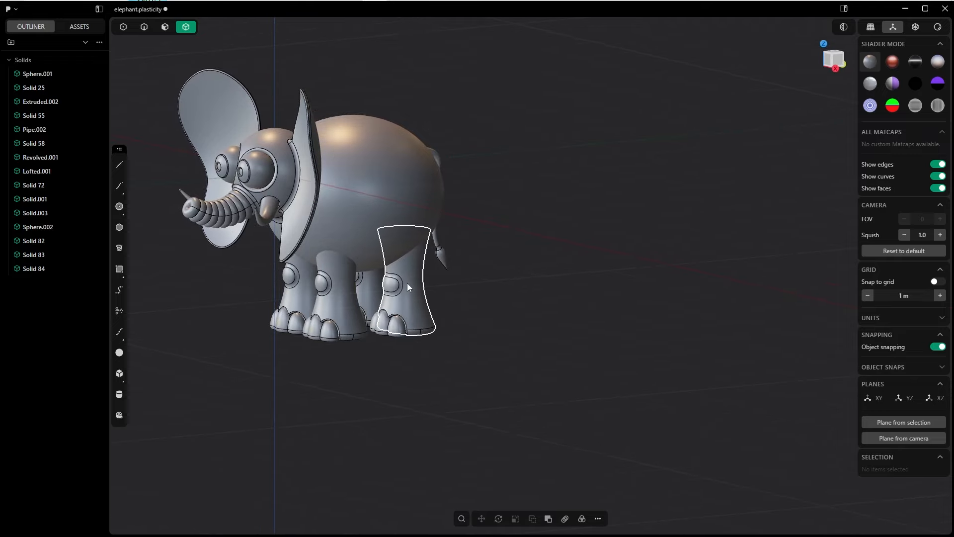
middle_click_drag(383, 294, 344, 287)
scroll(345, 288, "up", 5)
middle_click_drag(362, 337, 388, 280)
scroll(396, 299, "down", 4)
key("Tab")
left_click(348, 204)
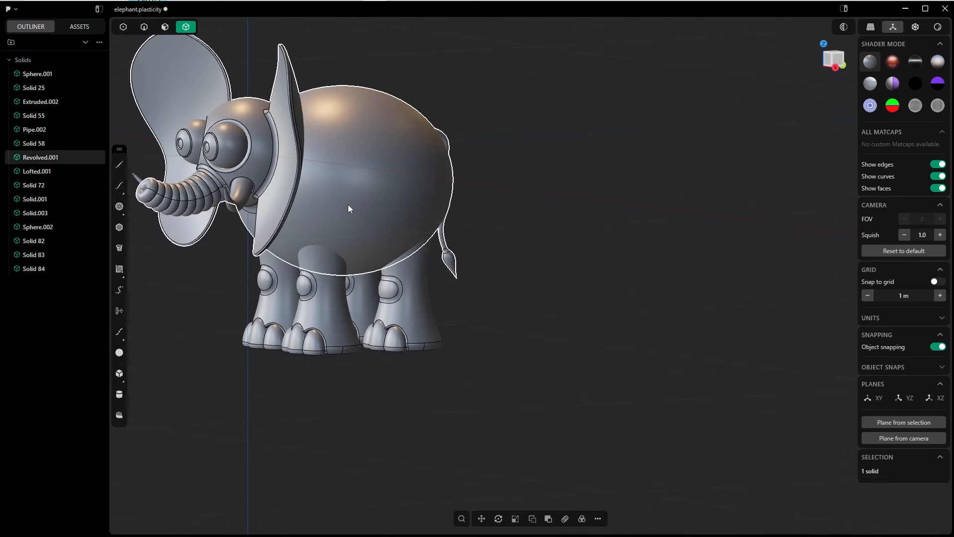
key("w")
left_click(335, 292)
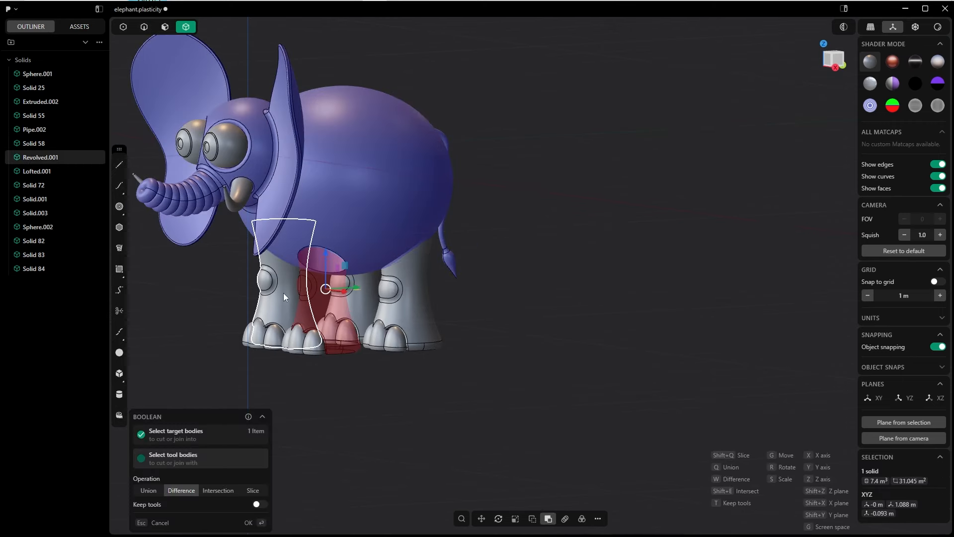
left_click(284, 295)
left_click(365, 287)
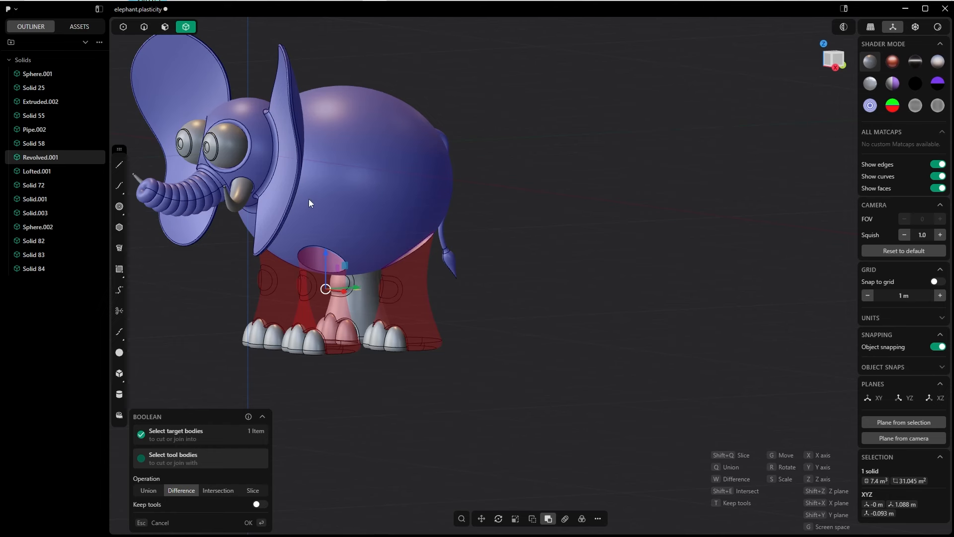
left_click(154, 492)
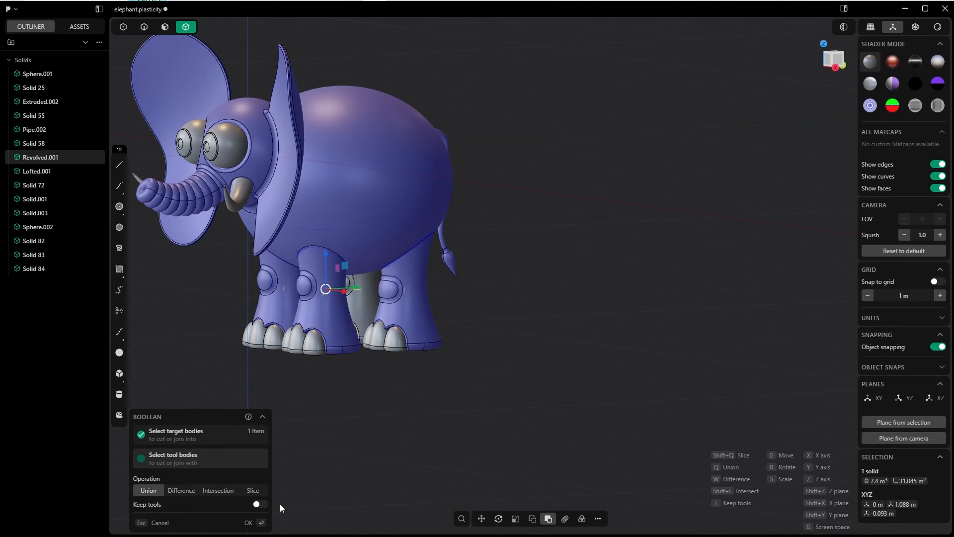
left_click(250, 522)
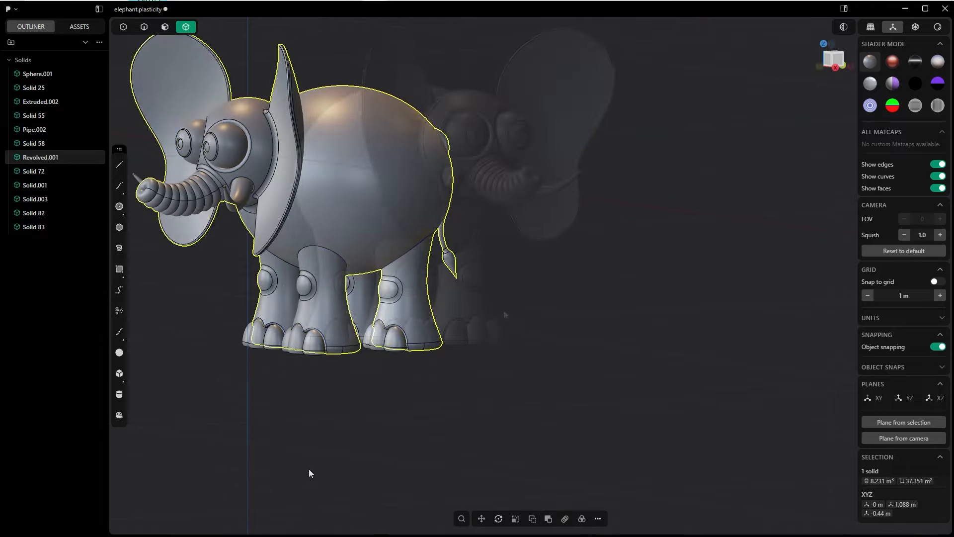
Try a chordal fillet of about 0.167 m where the positive X front leg joins the body, then undo it.
middle_click_drag(505, 313, 591, 320)
middle_click_drag(590, 320, 380, 311)
scroll(380, 311, "up", 6)
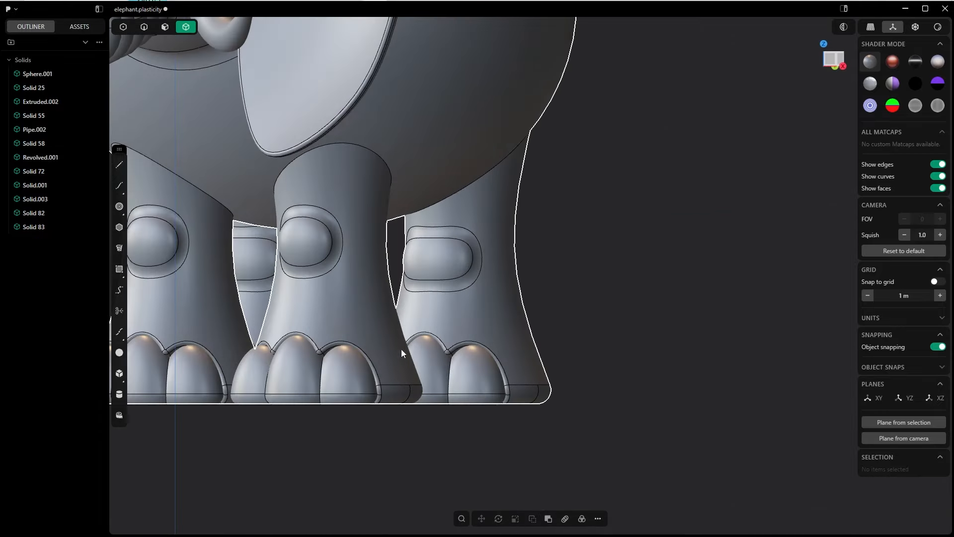
middle_click_drag(401, 349, 343, 367)
middle_click_drag(331, 164, 418, 260, "shift")
key("2")
left_click(457, 261)
key("b")
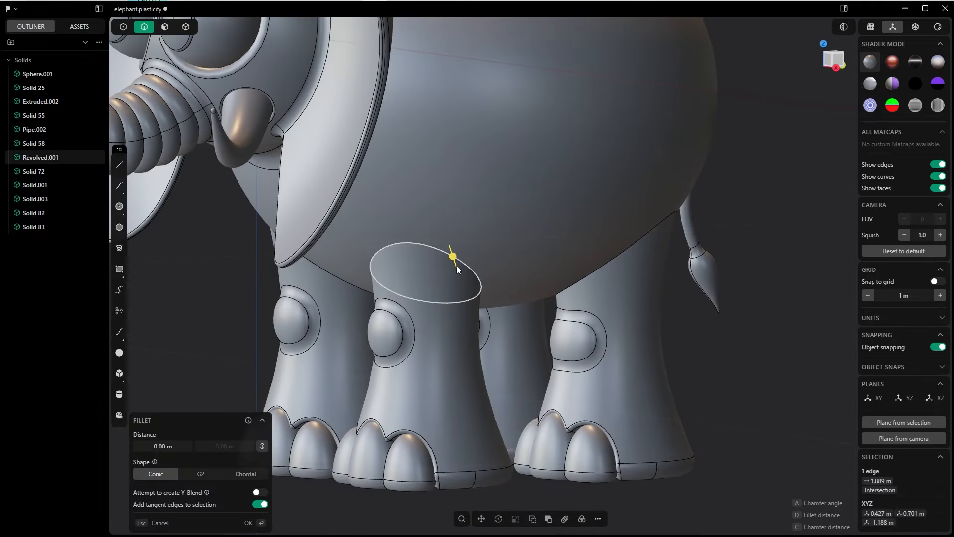
left_click_drag(453, 257, 500, 275)
middle_click_drag(501, 275, 396, 268)
left_click(243, 475)
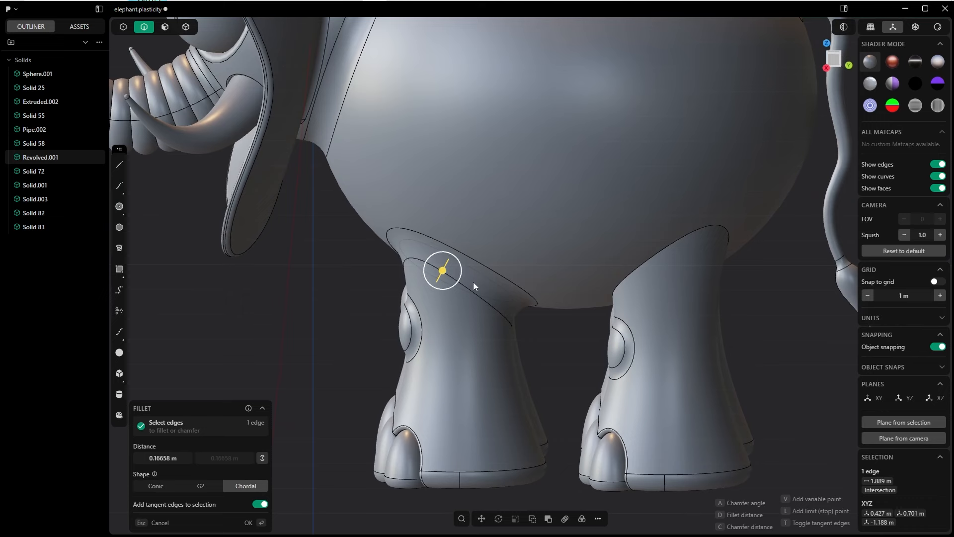
left_click(252, 525)
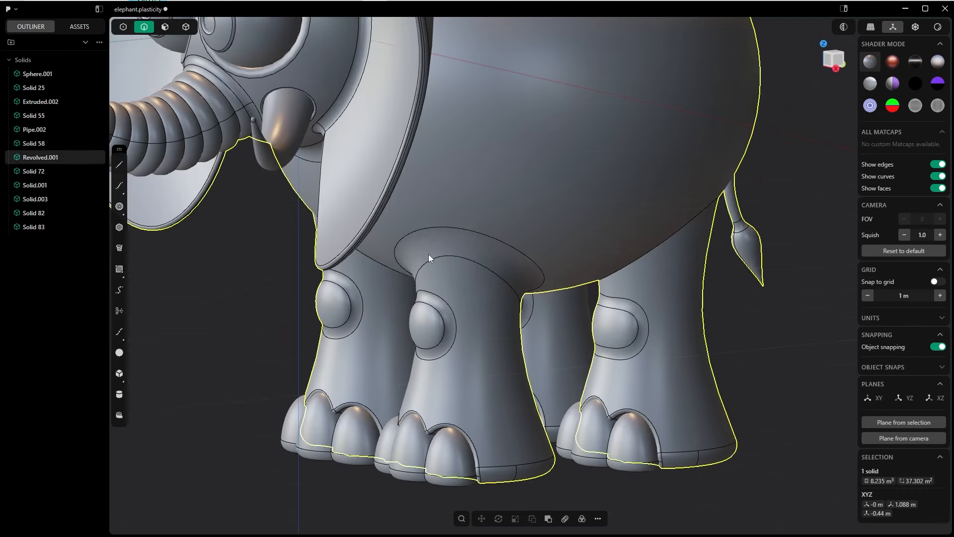
key("ctrl+z")
Fillet the joint edge between the positive X front leg and the body again, using the Chordal shape.
key("b")
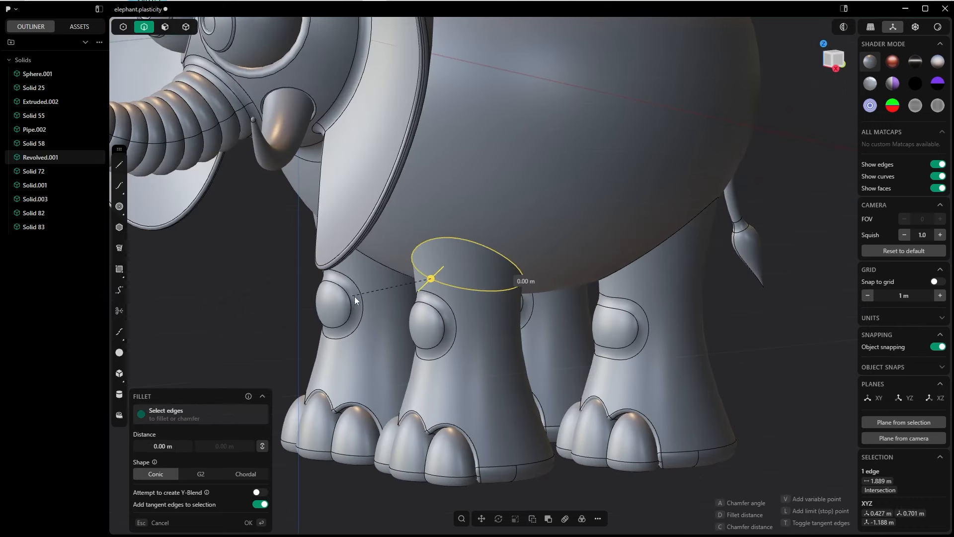
left_click(405, 366)
left_click(246, 481)
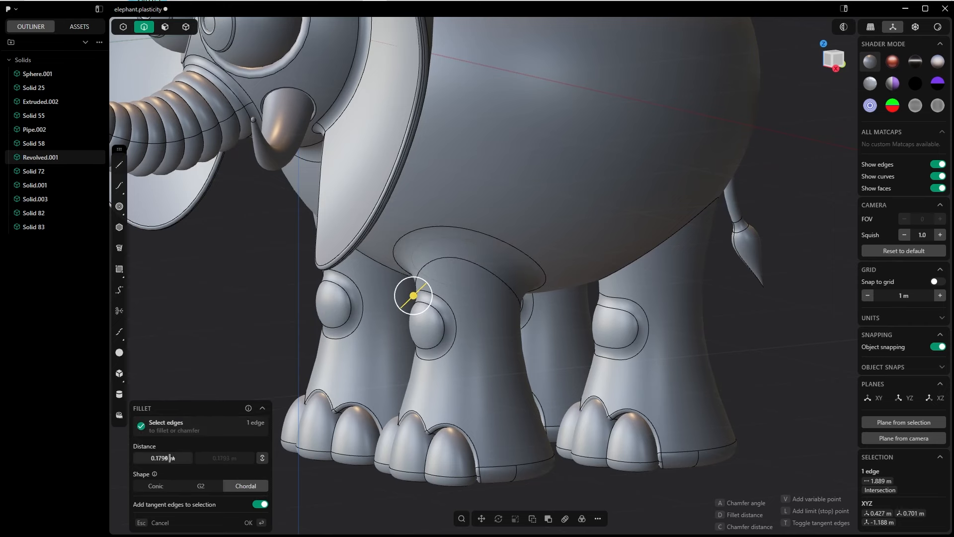
middle_click_drag(383, 361, 233, 402)
left_click(190, 453)
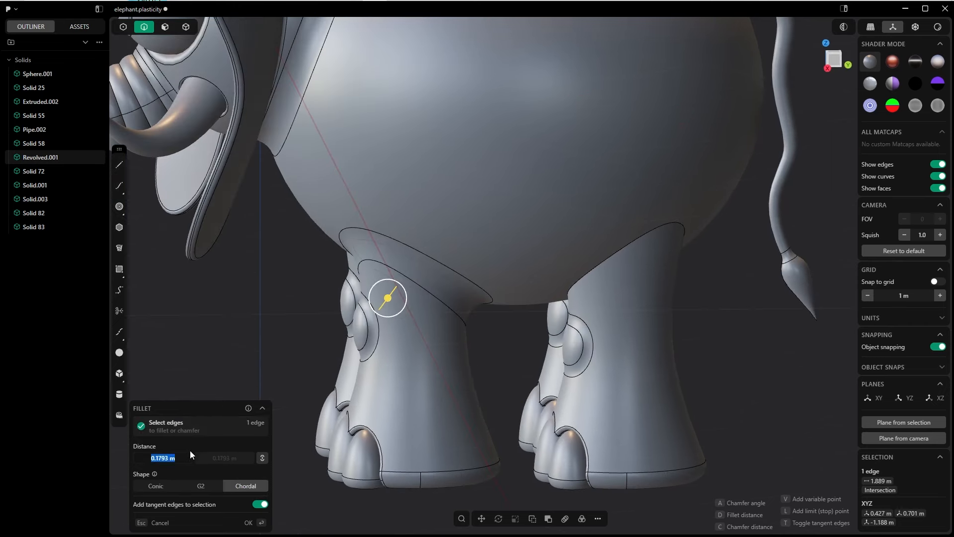
left_click(248, 522)
Fillet the joint edge between the opposite front leg and the body with a 0.2 m Chordal fillet.
middle_click_drag(273, 359, 344, 232)
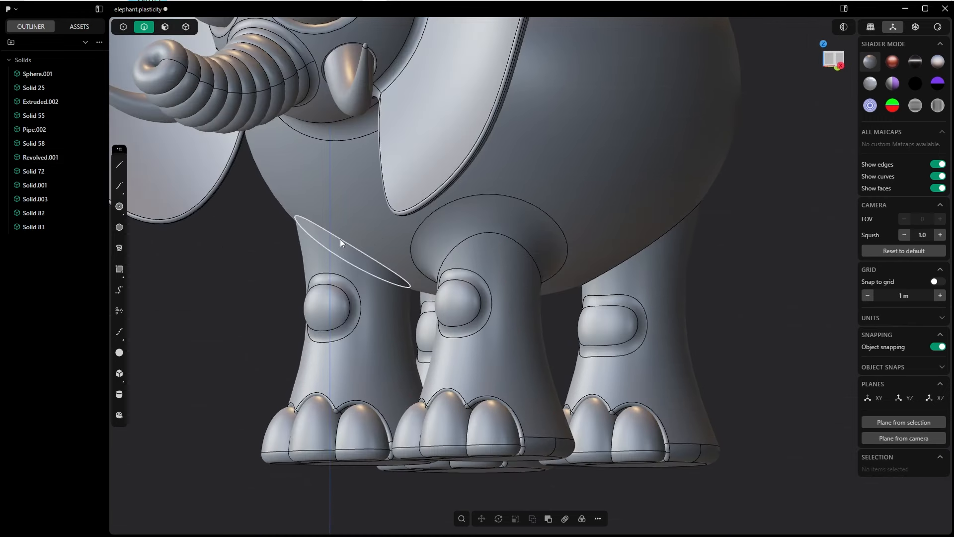
left_click(340, 238)
key("f")
left_click_drag(353, 221, 321, 262)
left_click(246, 474)
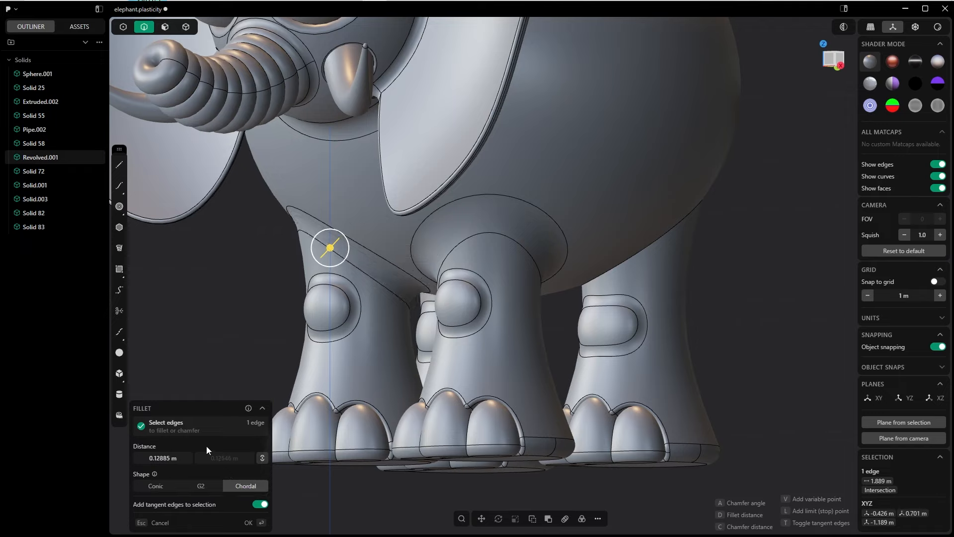
left_click(171, 457)
type(".2")
key("Return")
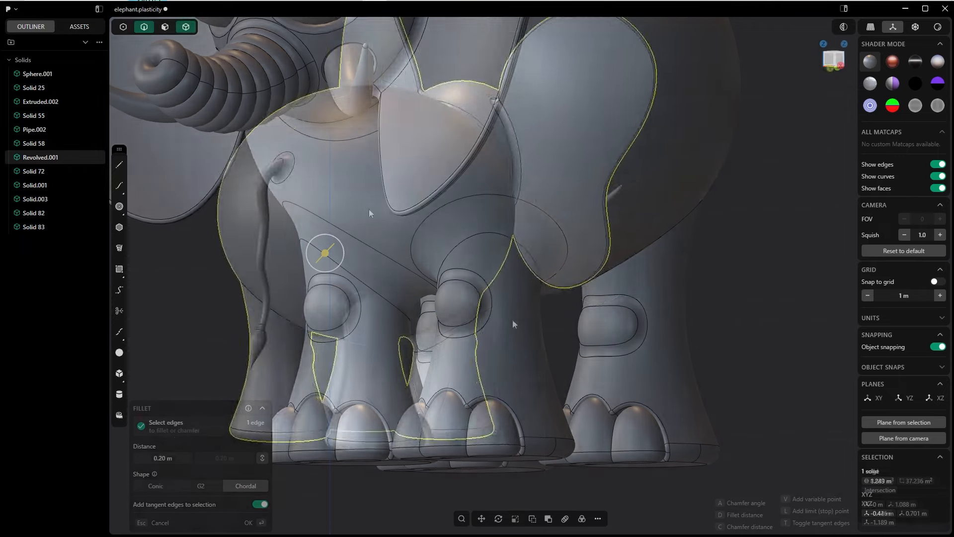
Boolean-union the negative X hind leg with the elephant's body.
mouse_move(512, 320)
middle_mouse_down()
mouse_move(503, 325)
mouse_move(560, 312)
mouse_move(505, 321)
middle_mouse_up()
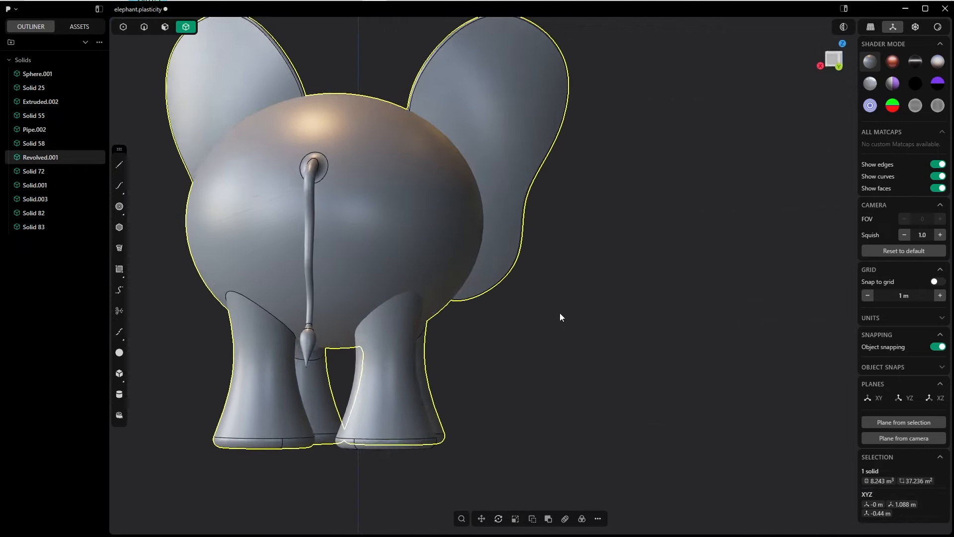
left_click(384, 305)
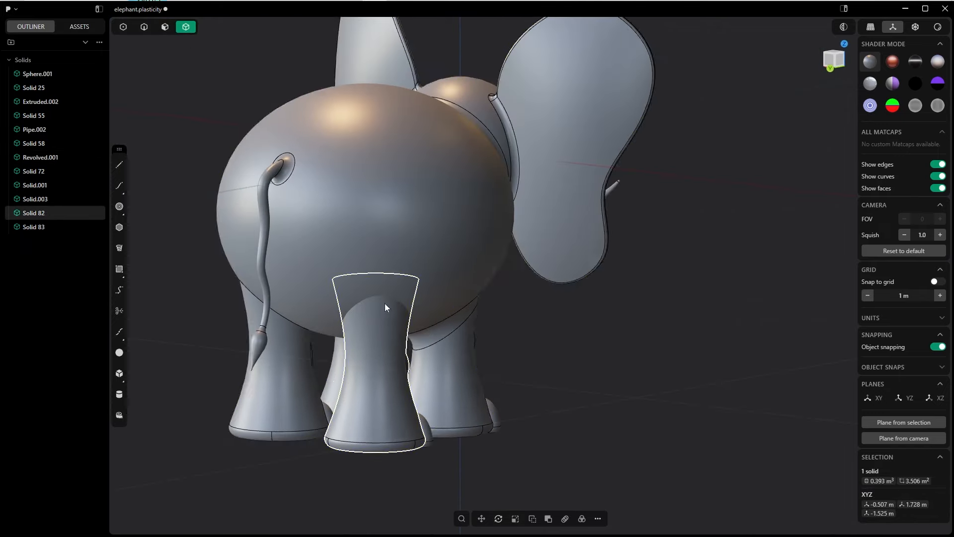
left_click(394, 240, "shift")
key("shift+b")
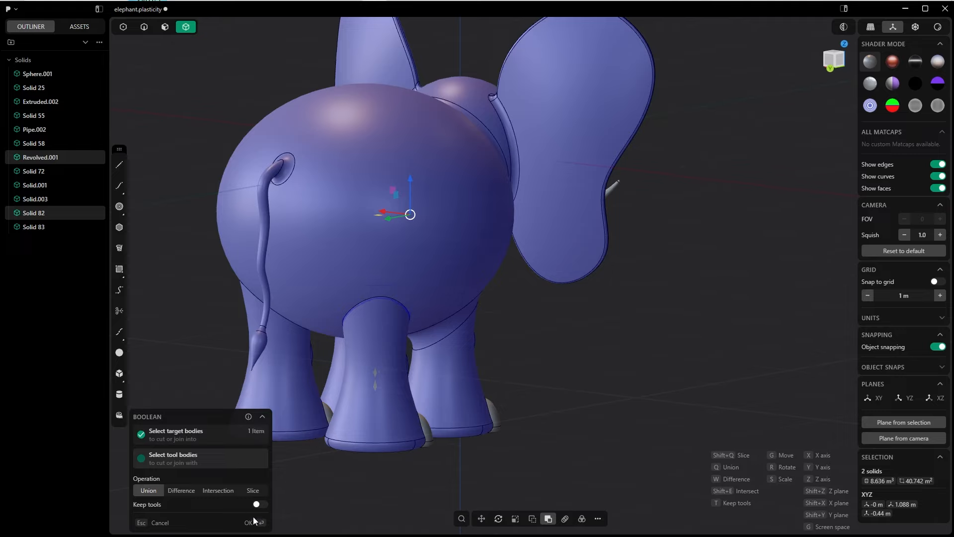
left_click(253, 521)
Fillet the joint edge between the negative X hind leg and the body with a 0.07 m Chordal fillet.
key("2")
left_click(408, 310)
key("b")
middle_click_drag(406, 311, 276, 320)
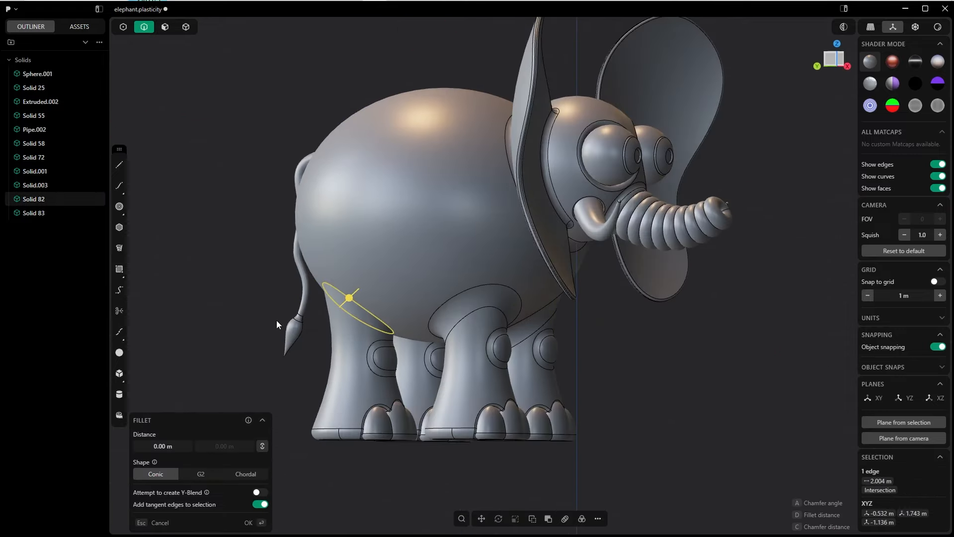
left_click(245, 474)
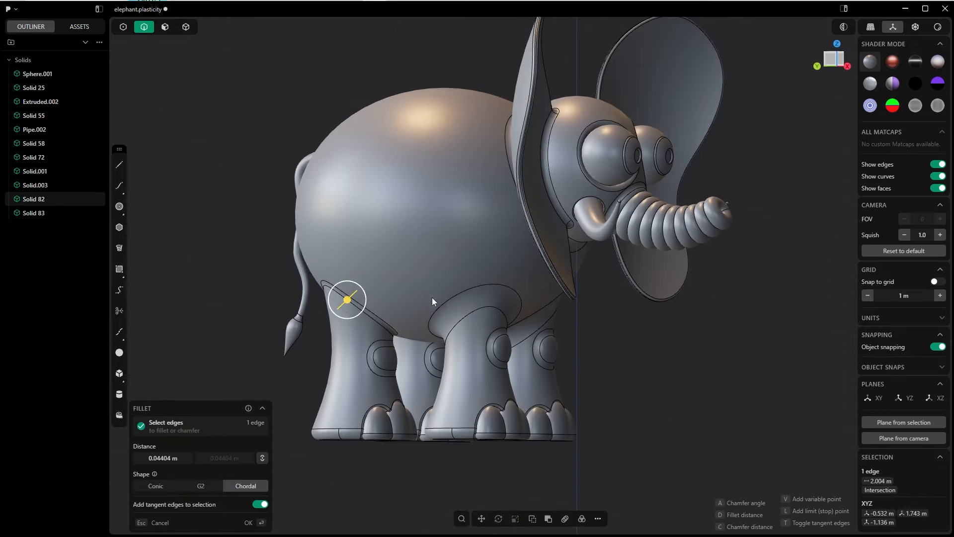
scroll(429, 393, "up", 6)
middle_click_drag(348, 279, 391, 269, "shift")
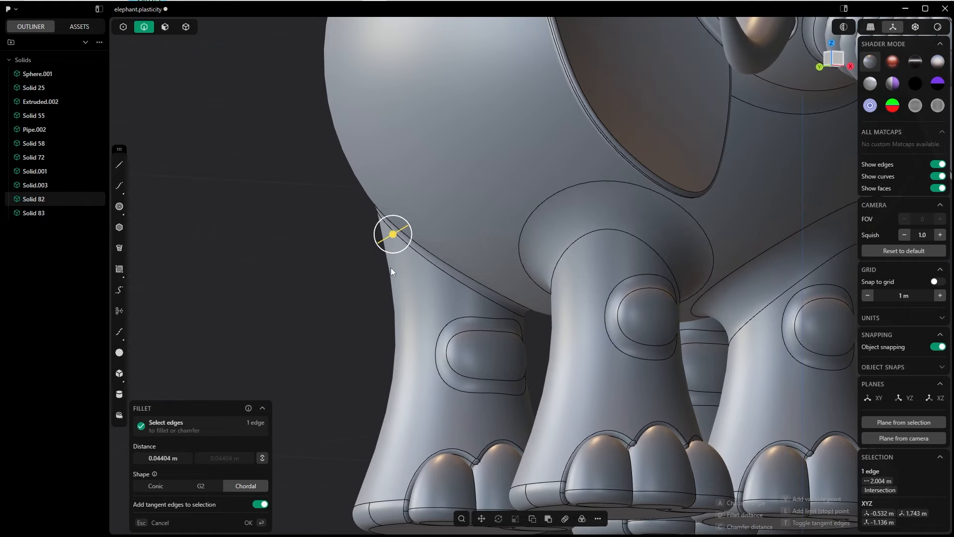
left_click(166, 458)
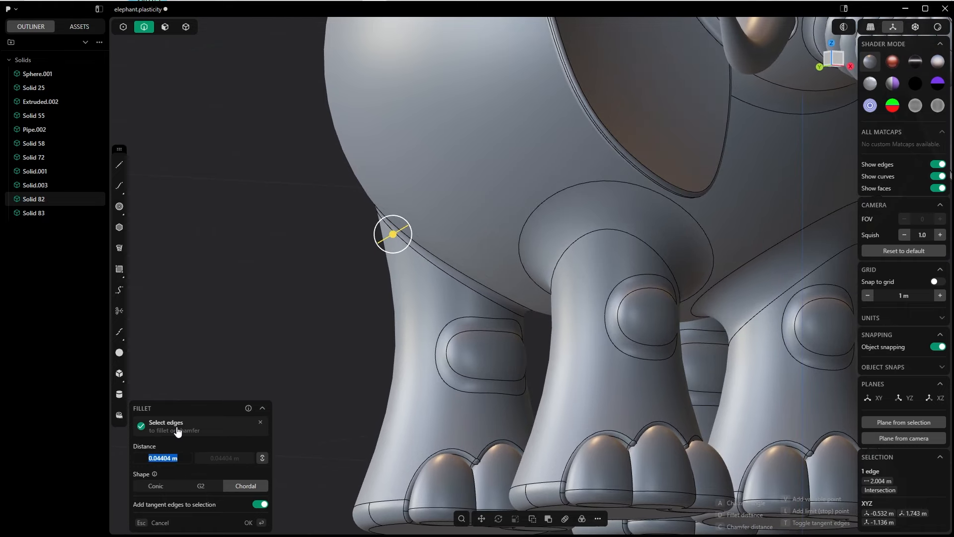
type(".06")
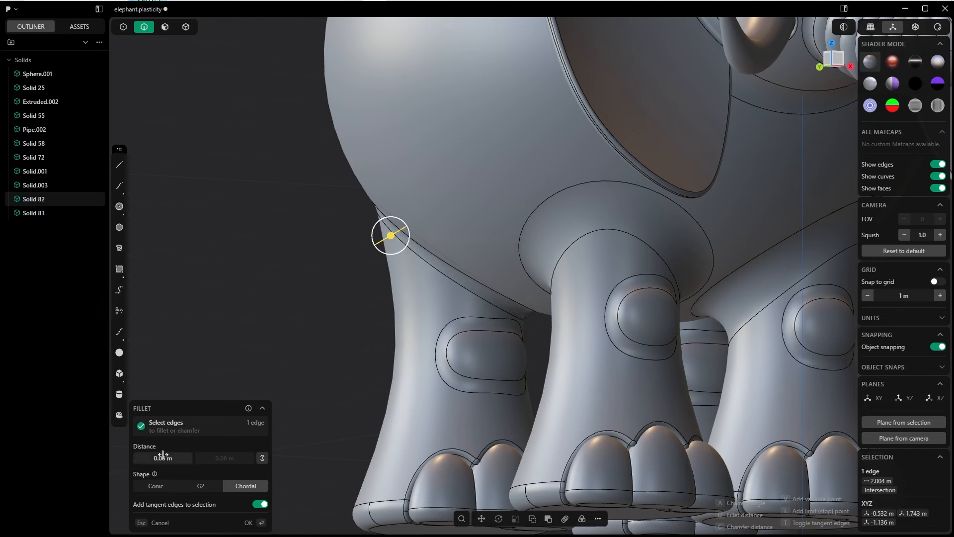
left_click(168, 458)
type(".07")
key("Return")
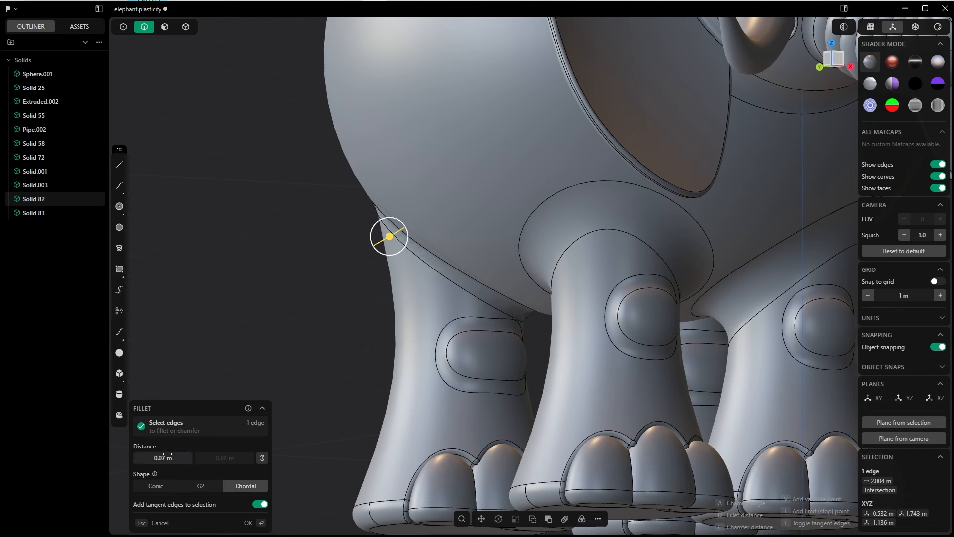
key("Return")
Fillet the joint edge between the positive X hind leg and the body, using the Chordal shape.
middle_click_drag(308, 290, 507, 298)
scroll(417, 240, "down", 5)
left_click(416, 241)
key("b")
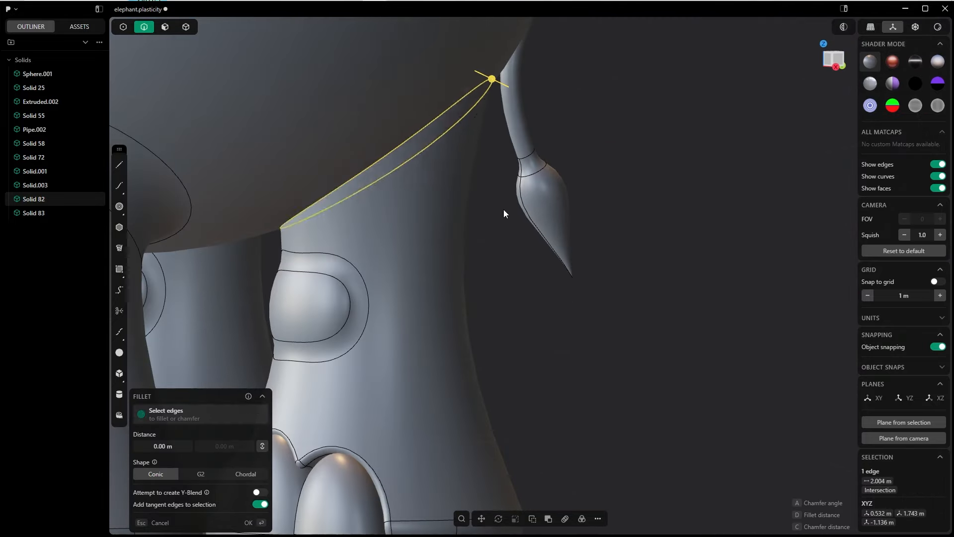
left_click(245, 474)
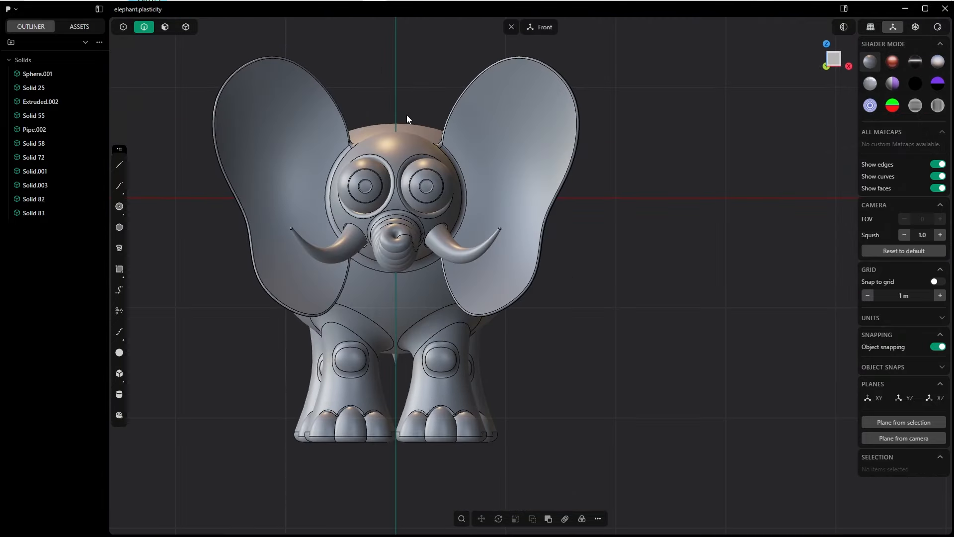
Draw a wavy five-point control-point curve about 1.47 m long above the head in the front view, starting on the vertical axis.
middle_click_drag(406, 115, 437, 230, "shift")
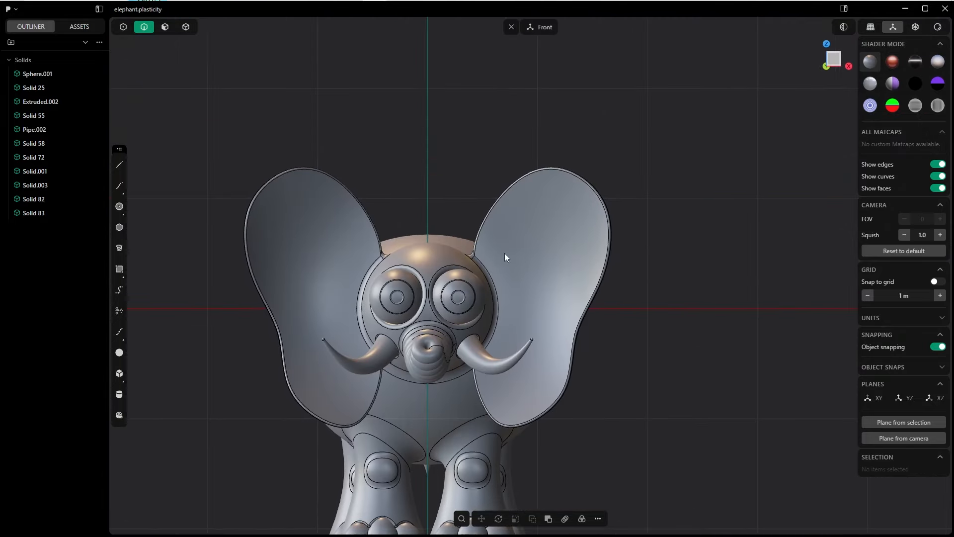
scroll(505, 252, "down", 1)
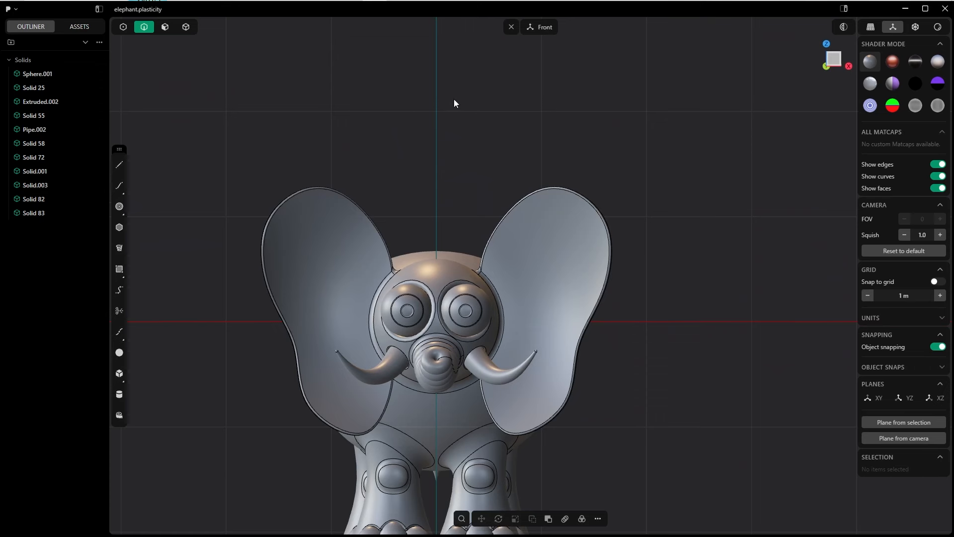
key("p")
left_click(436, 54)
left_click(420, 111)
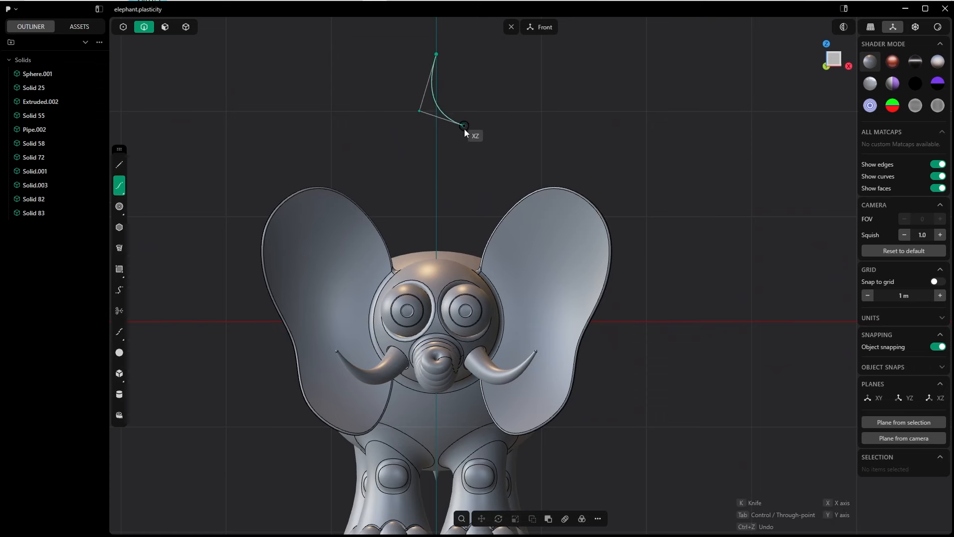
left_click(463, 125)
left_click(426, 178)
left_click(446, 201)
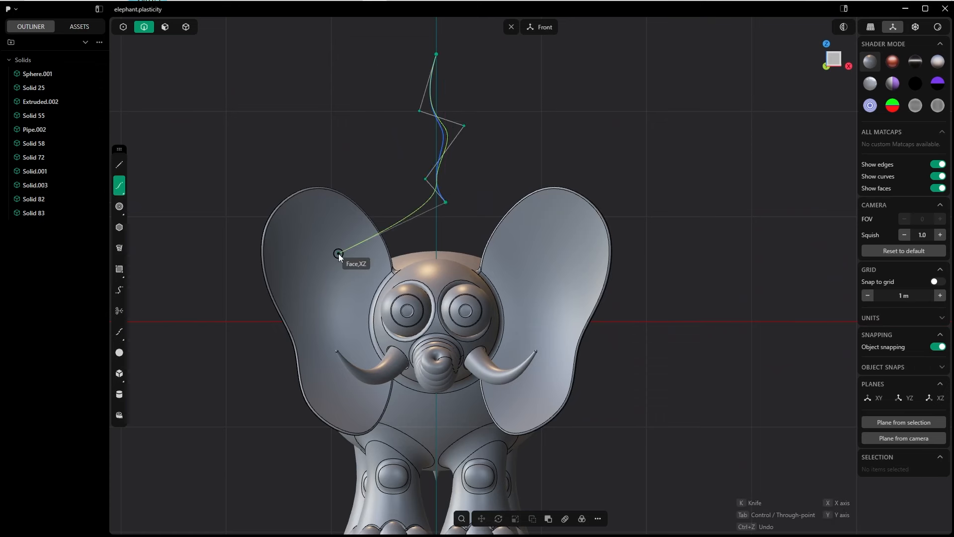
right_click(338, 254)
Show the curve's control points and move the upper bend's point outward to about X -0.344 m, Z 2.028 m.
key("Tab")
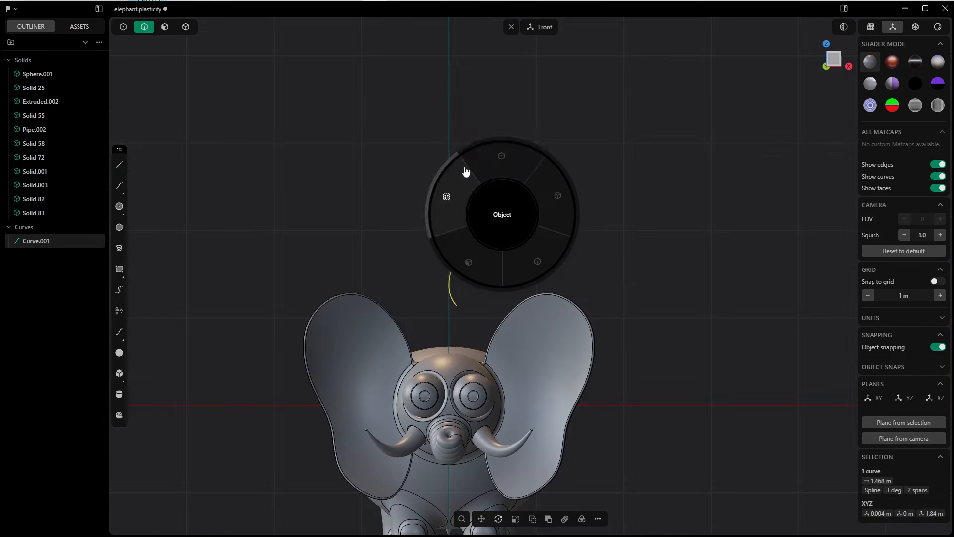
left_click(495, 167)
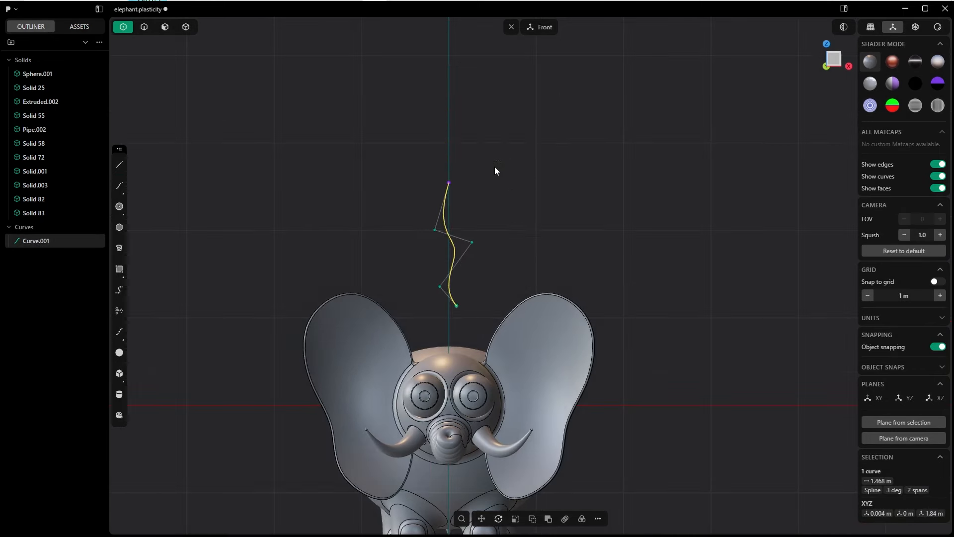
scroll(489, 194, "up", 3)
left_click(409, 250)
key("g")
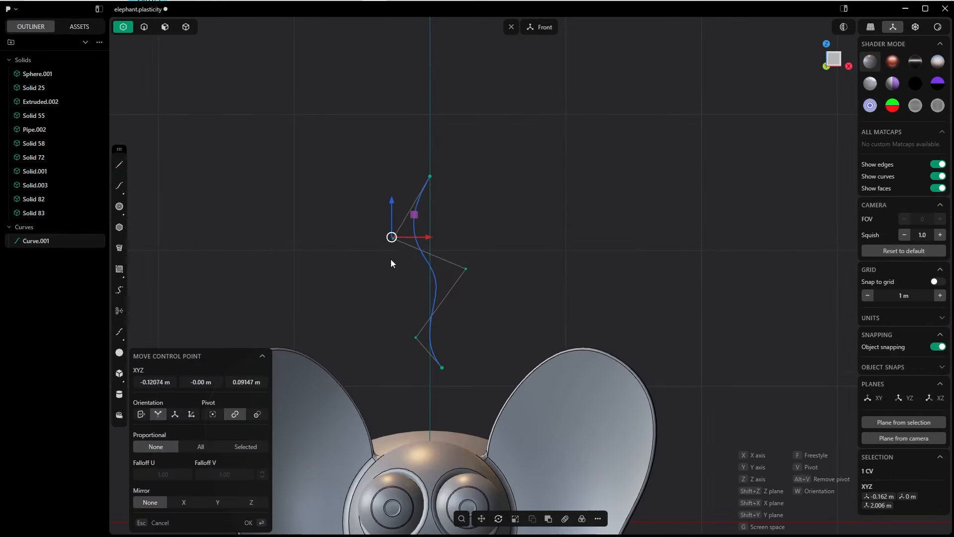
left_click(384, 271)
left_click(248, 523)
Move the curve's middle control point to about X 0.498 m, Z 1.893 m and the lower one to about X -0.262 m, Z 1.464 m.
left_click(465, 268)
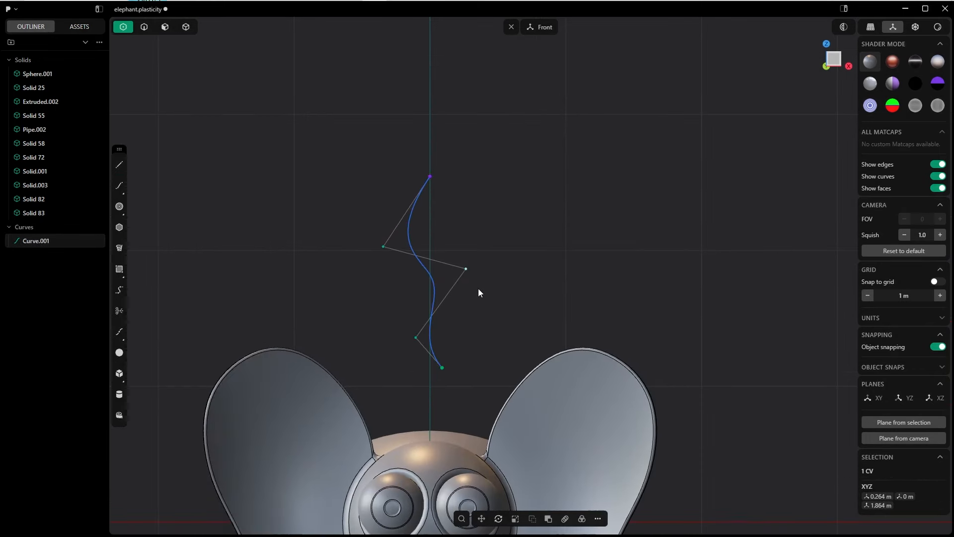
key("g")
left_click(510, 285)
key("Return")
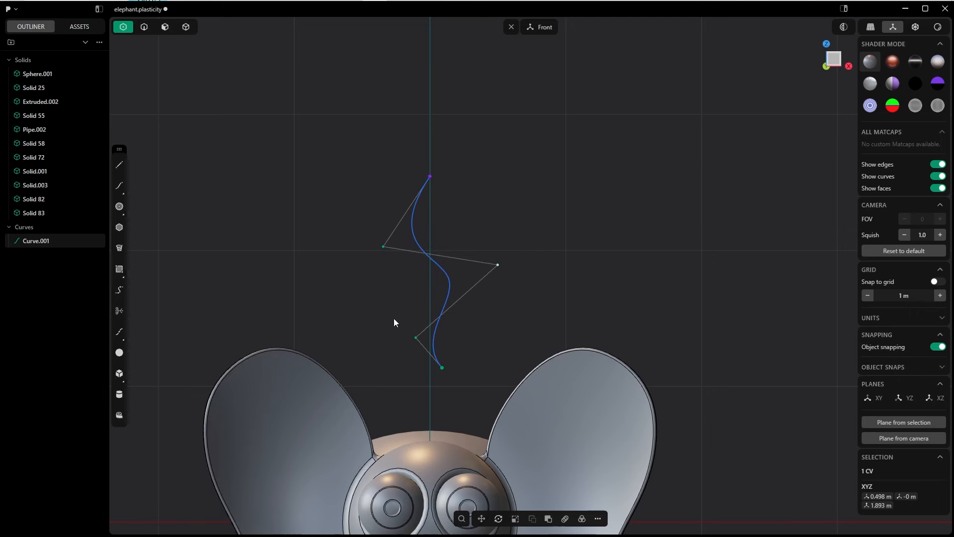
left_click(416, 337)
key("g")
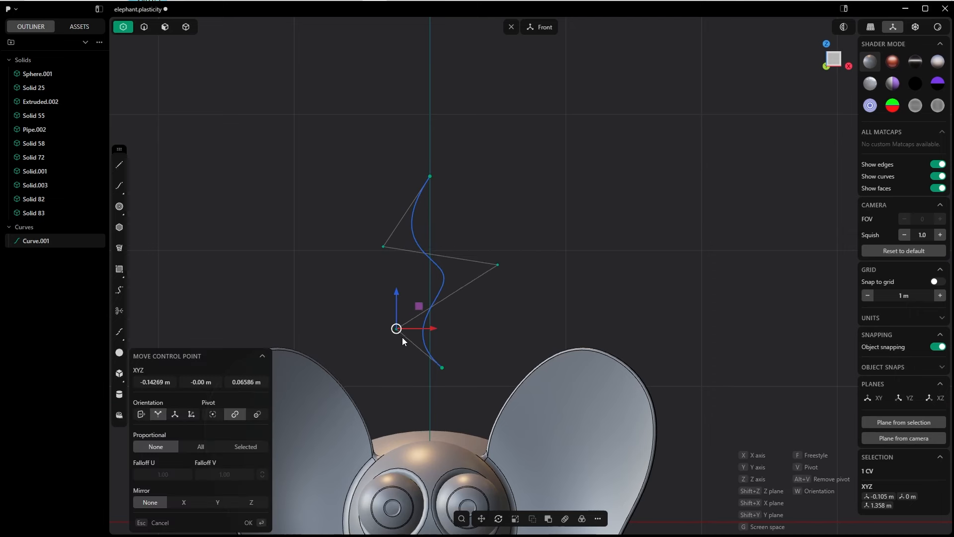
left_click(400, 333)
left_click(254, 523)
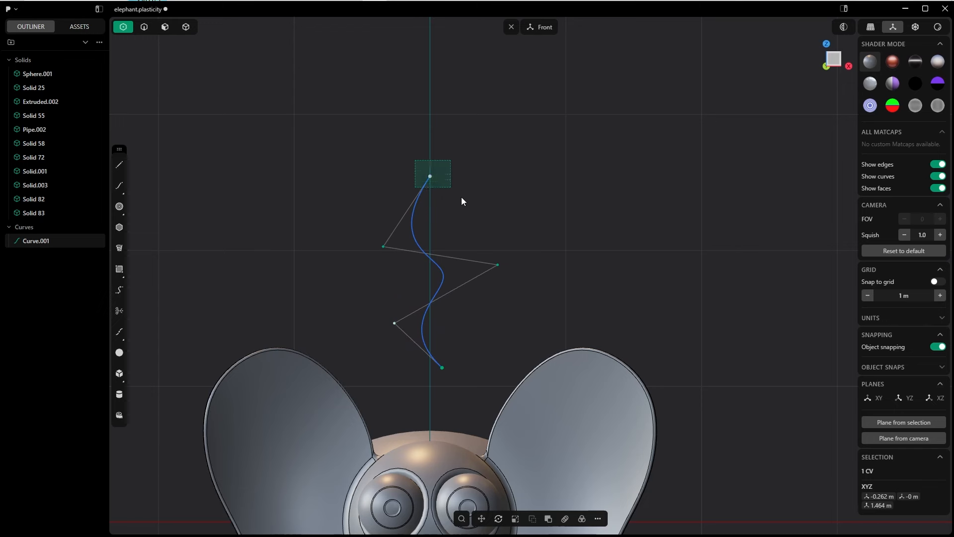
Leave the curve's top end point in place and shift its middle control point by about -0.19 m in X and 0.03 m in Z.
left_click_drag(461, 197, 459, 199)
key("g")
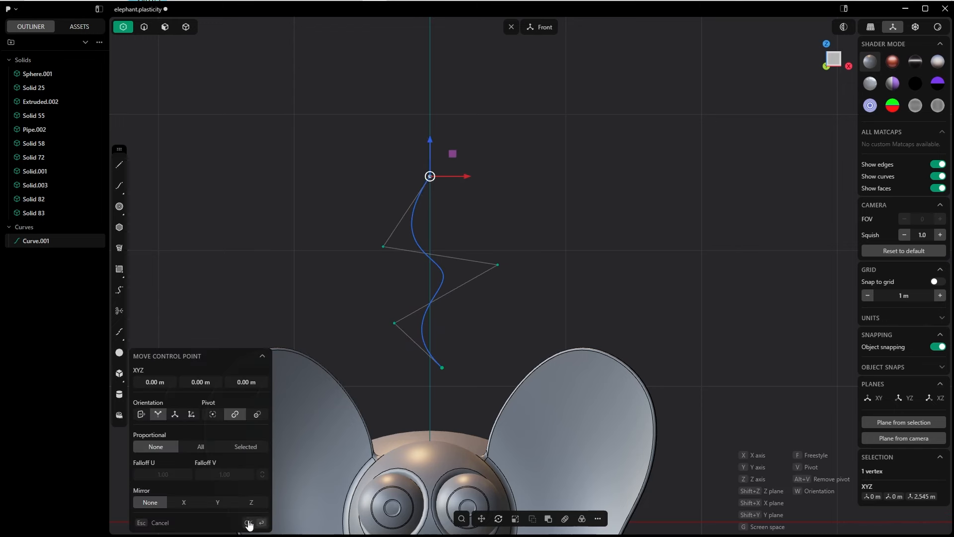
left_click(249, 524)
key("g")
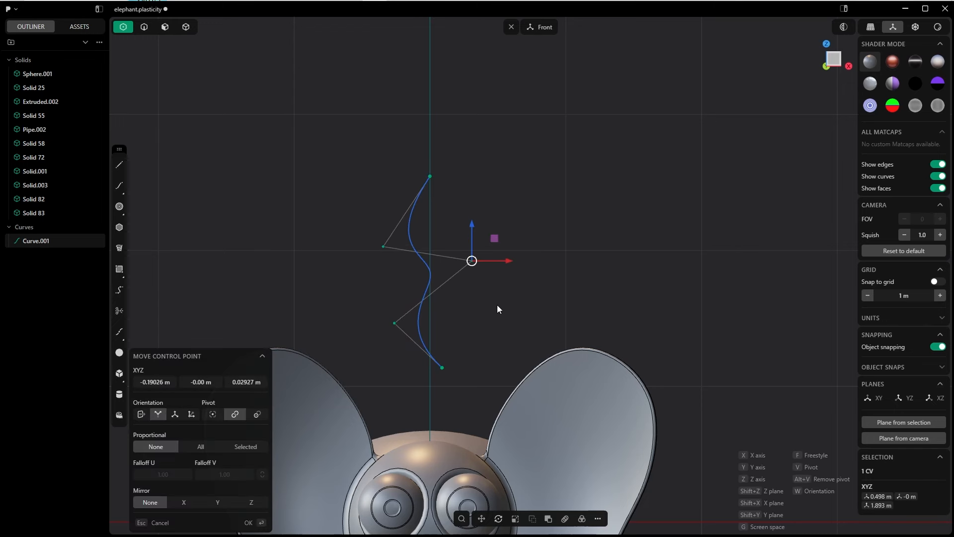
left_click(262, 520)
Move the upper bend's control point to about X -0.286 m, Z 2.083 m and the lower bend's to about X -0.244 m, Z 1.435 m.
left_click_drag(368, 234, 415, 269)
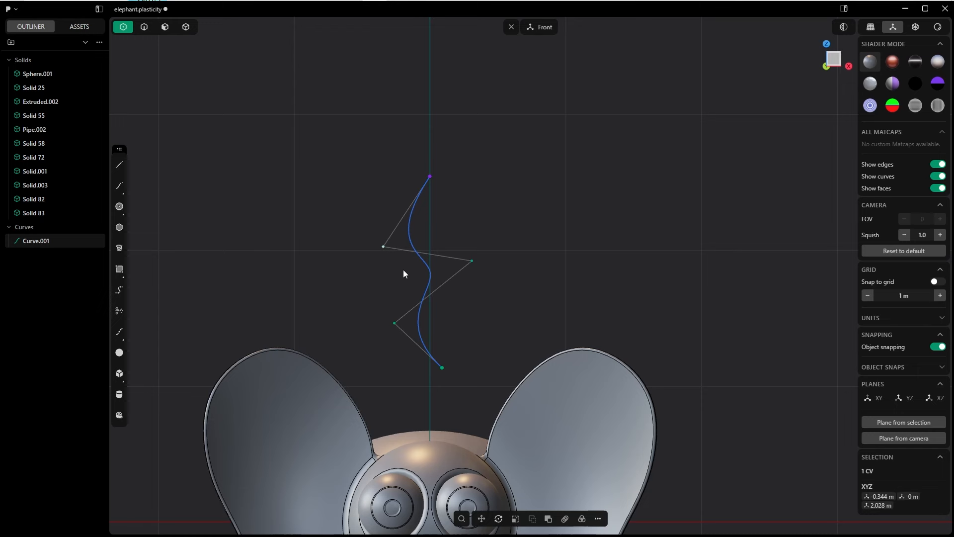
key("g")
left_click(408, 252)
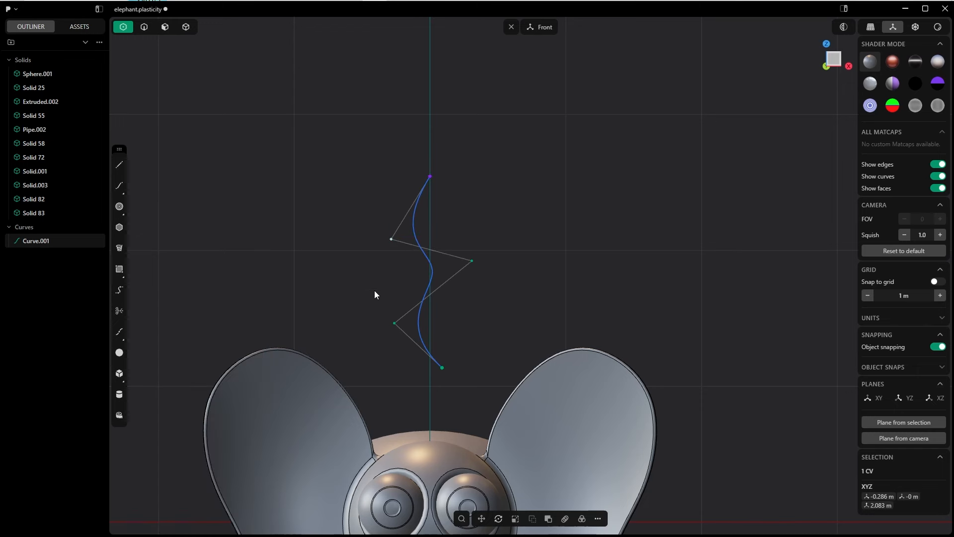
key("g")
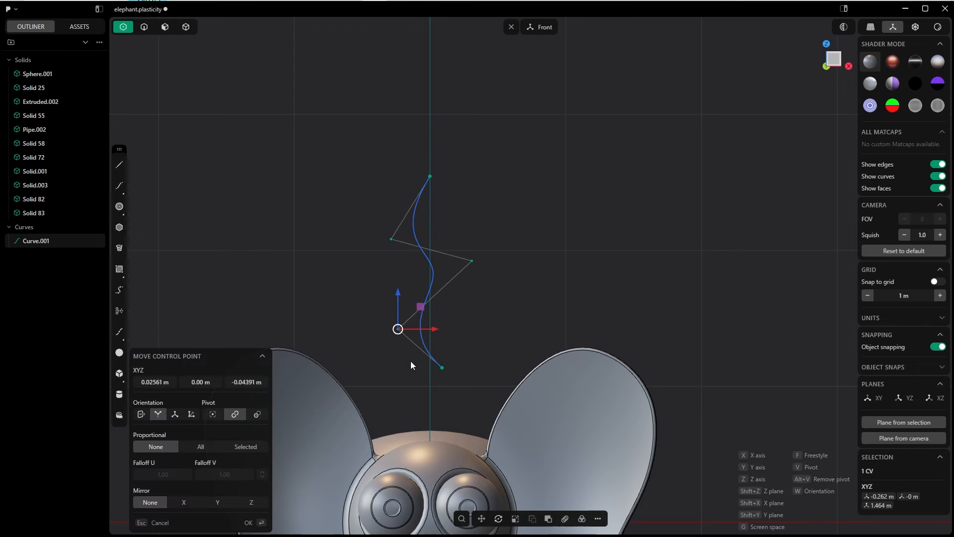
left_click(244, 521)
scroll(472, 240, "down", 3)
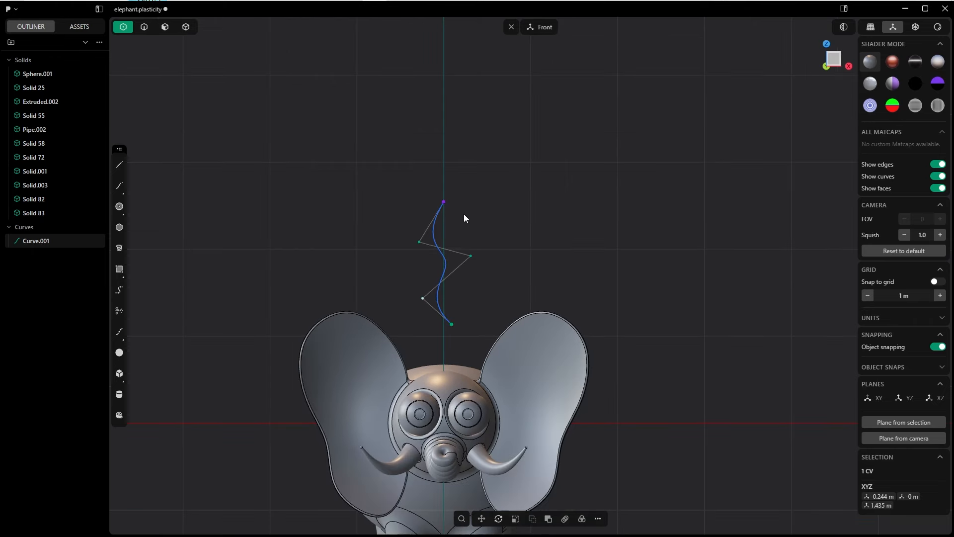
Move the upper bend's control point about 0.18 m along Y to give the curve depth.
middle_click_drag(457, 236, 368, 276)
left_click(446, 228)
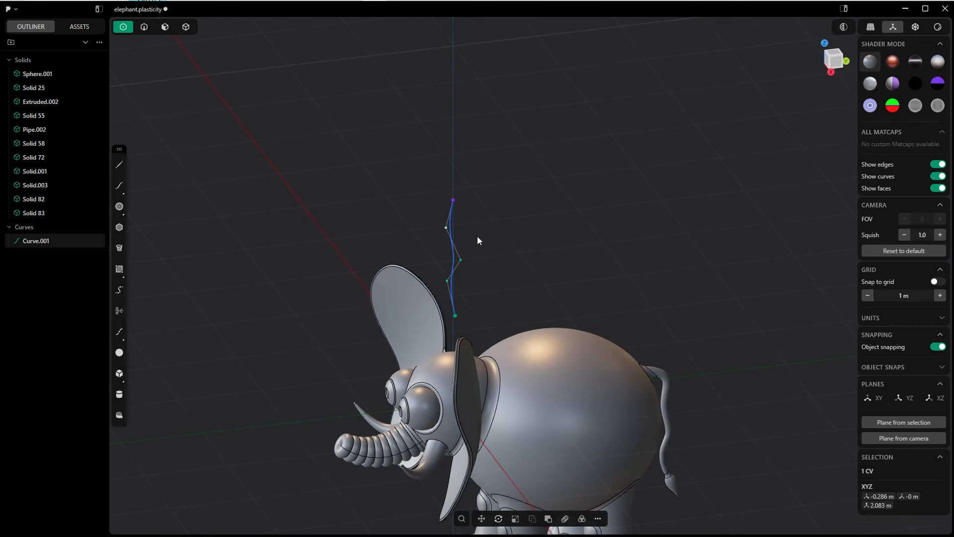
key("g")
left_click_drag(483, 223, 498, 223)
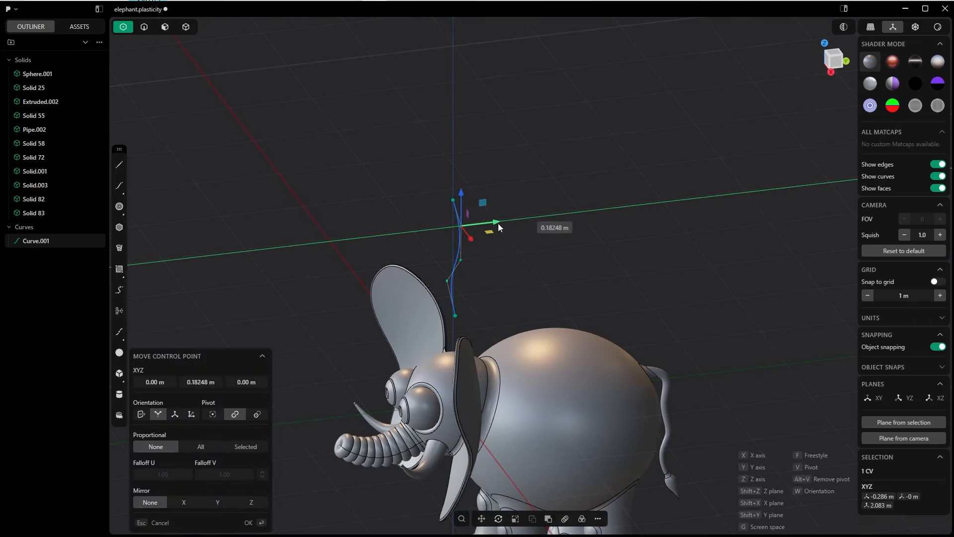
left_click(248, 523)
Move the lower bend's control point along negative Y so the curve also bends the opposite way in depth.
left_click(447, 280)
key("g")
left_click_drag(479, 279, 468, 279)
middle_click_drag(468, 279, 422, 259)
key("Return")
Select the wavy curve above the head and create a pipe along it with a section size of about 0.081 m.
scroll(426, 278, "up", 5)
key("2")
left_click(422, 319)
middle_click_drag(422, 319, 412, 287)
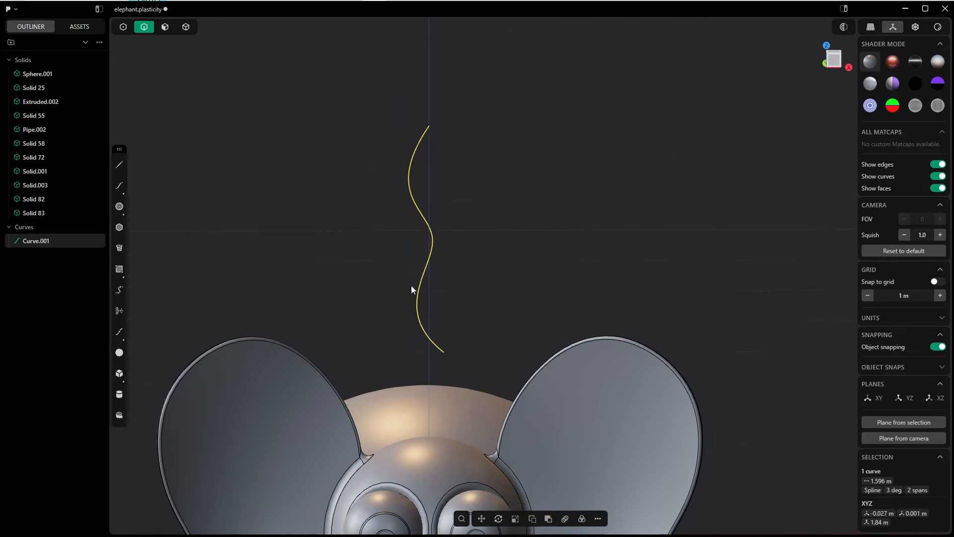
key("p")
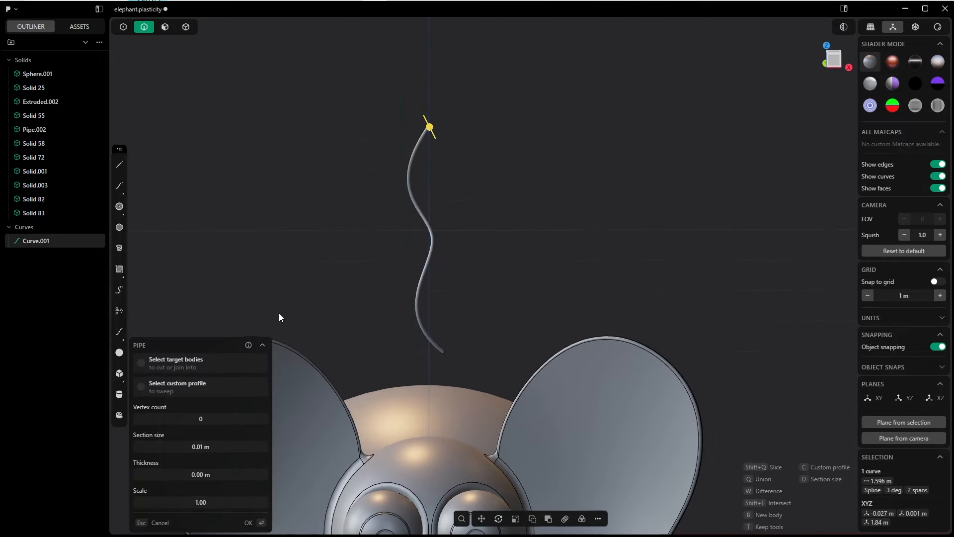
left_click_drag(430, 128, 437, 130)
Taper the pipe above the head by setting its scale to 0.10.
left_click(215, 500)
type(".")
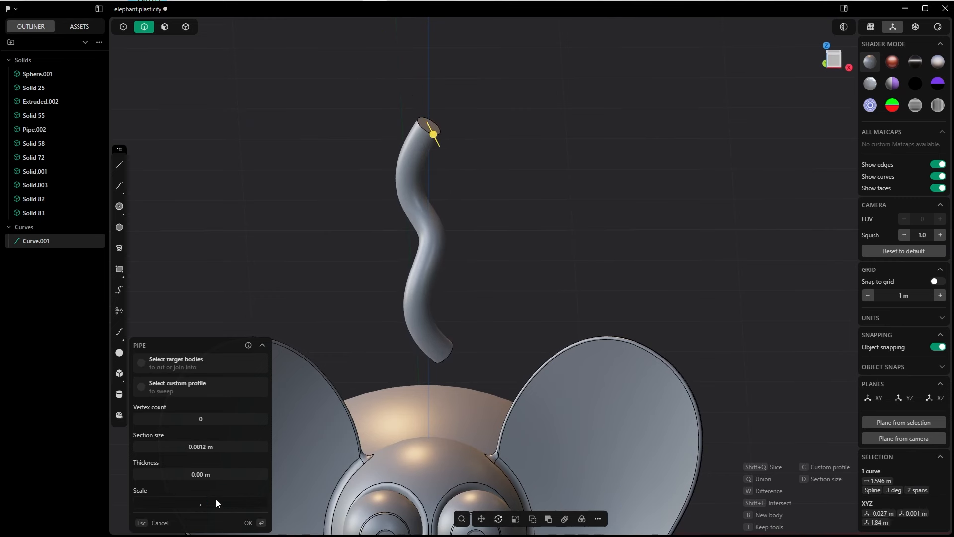
type("5")
key("Return")
left_click(216, 500)
type(".1")
key("Return")
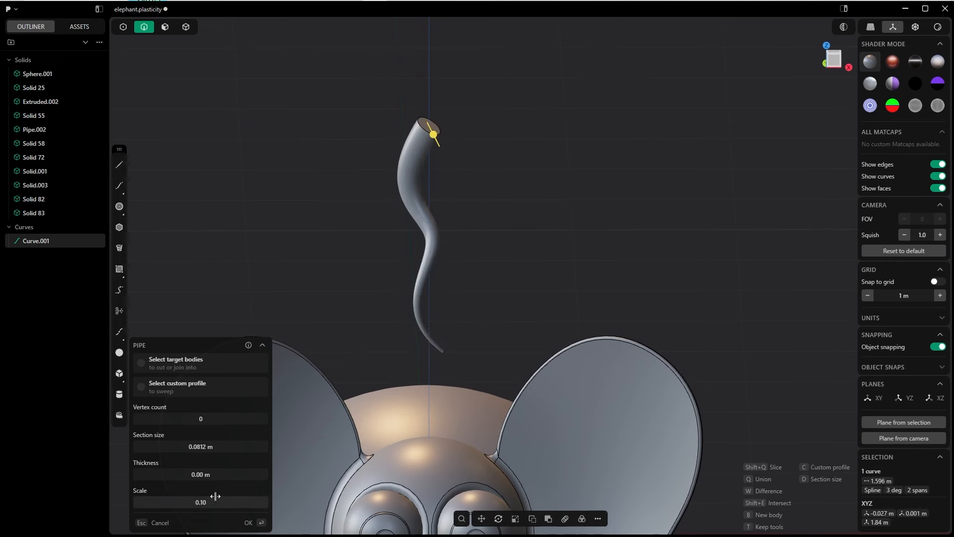
key("Return")
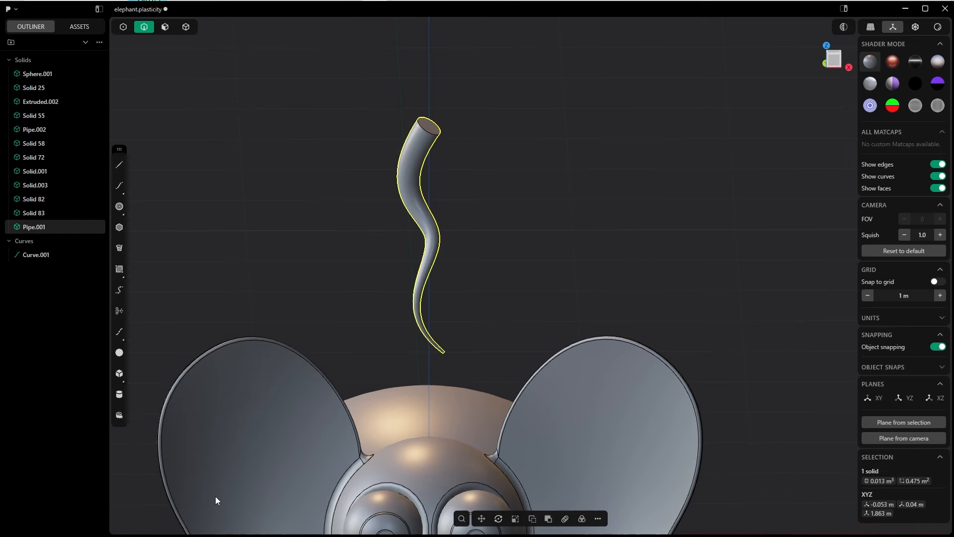
Rotate the tapered pipe 180° about Y in the front view and scale it uniformly to about 0.47.
key("grave")
left_click(341, 166)
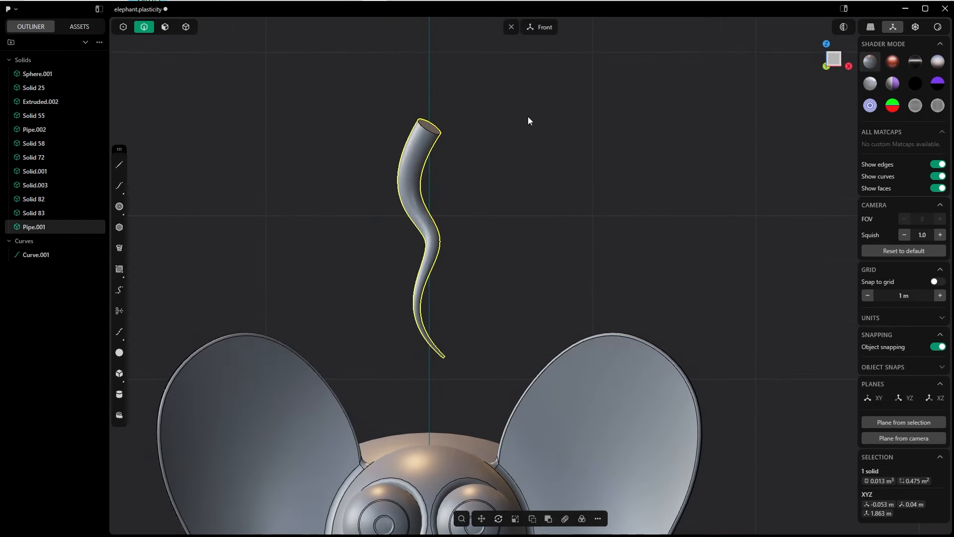
key("4")
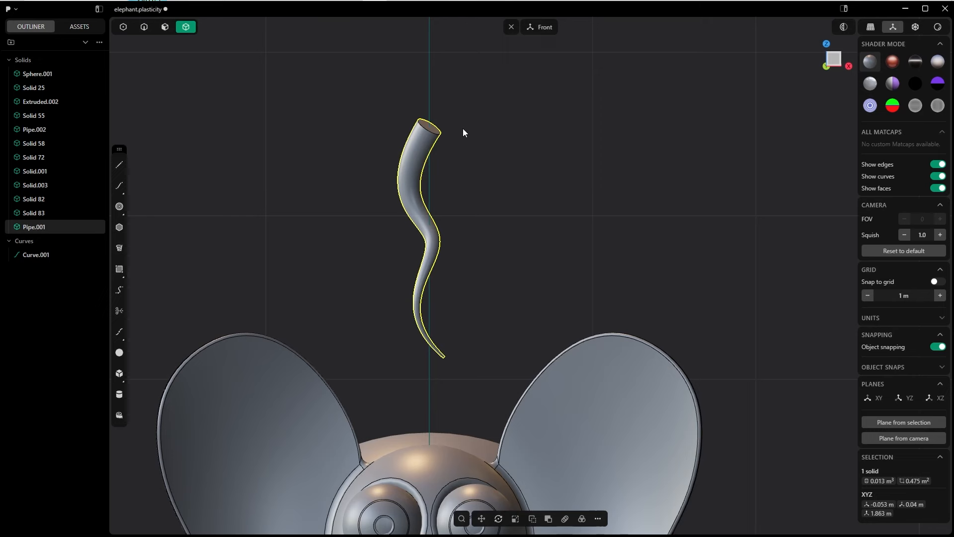
type("r")
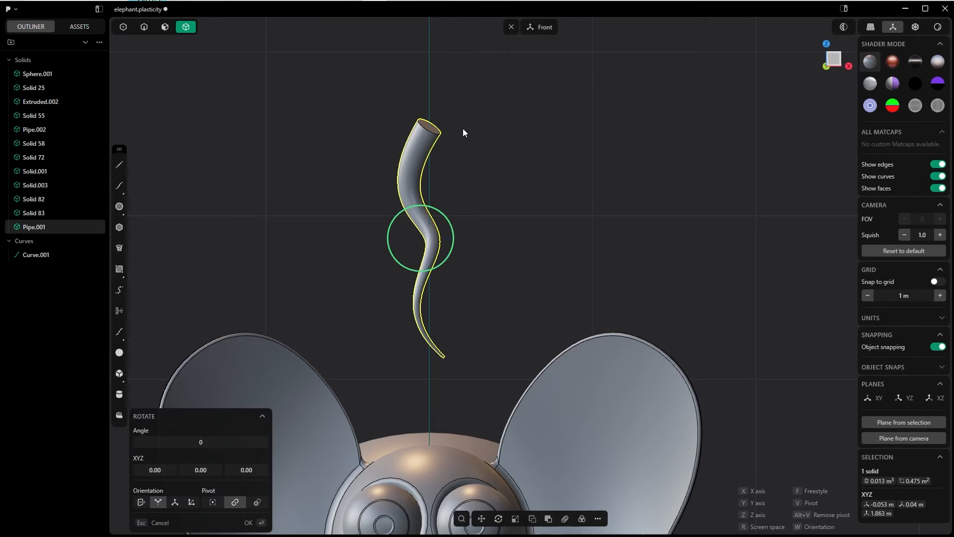
type("180")
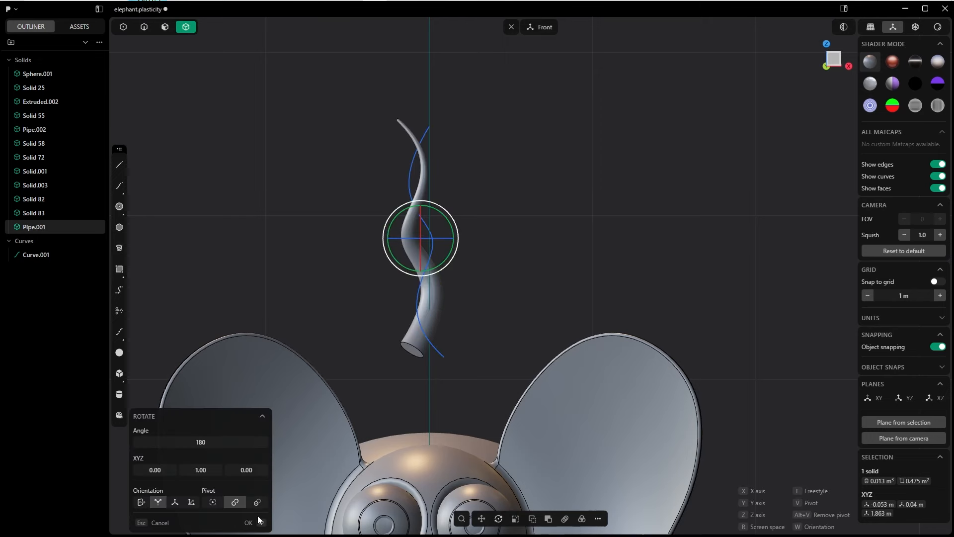
left_click(259, 520)
key("s")
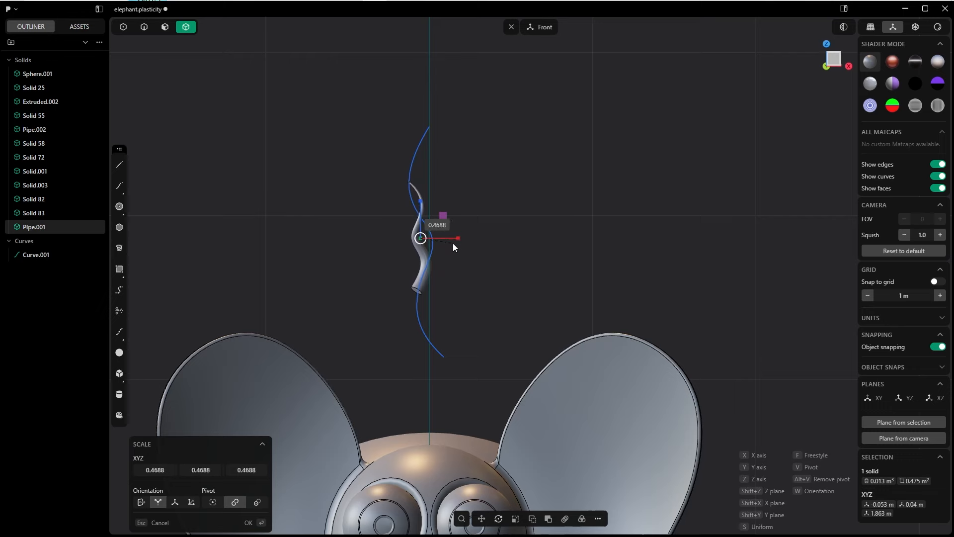
left_click(451, 240)
Fillet the circular edge at the thin tip of the tapered pipe.
scroll(451, 248, "up", 3)
middle_click_drag(452, 248, 501, 307)
middle_click_drag(425, 200, 530, 339, "shift")
scroll(530, 339, "up", 6)
middle_click_drag(468, 352, 552, 371, "shift")
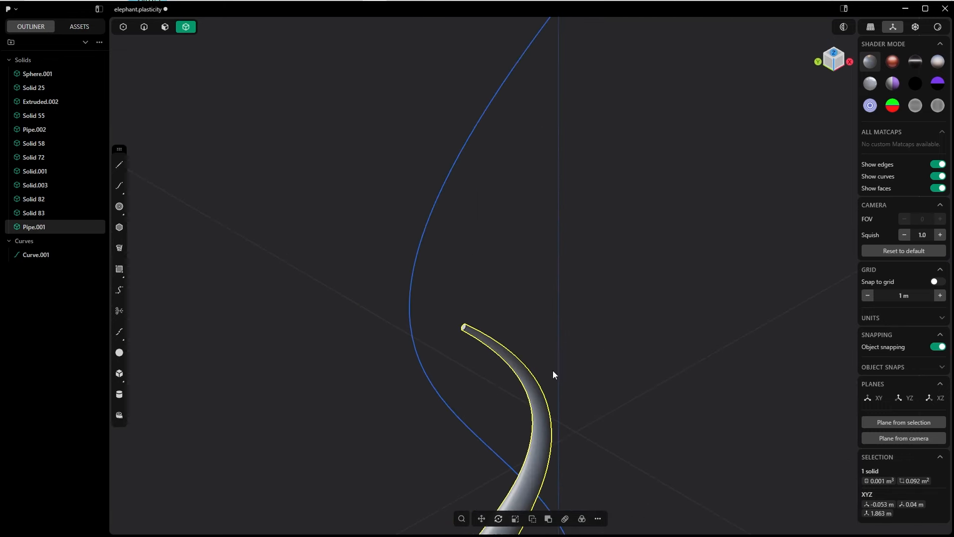
scroll(487, 334, "up", 4)
key("Tab")
left_click(411, 298)
left_click(431, 321)
key("b")
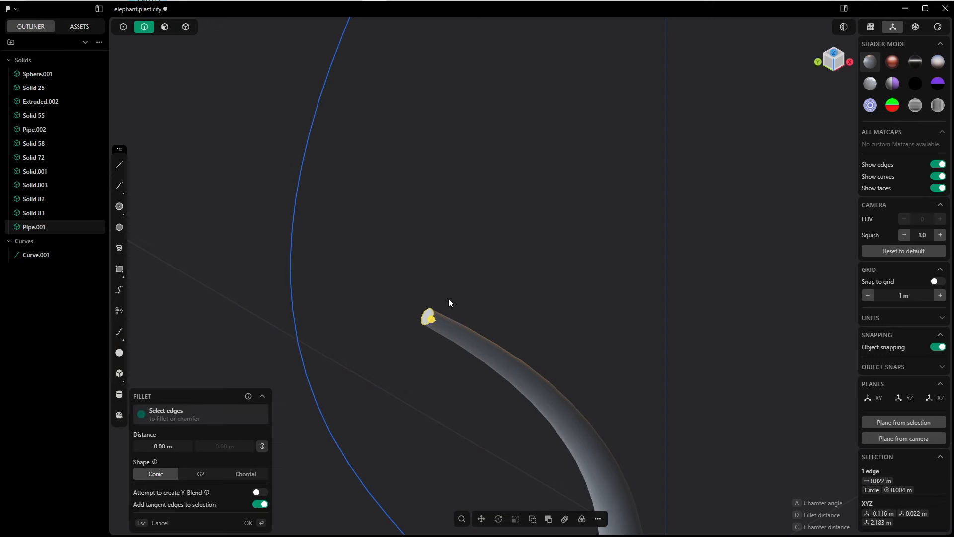
left_click(248, 522)
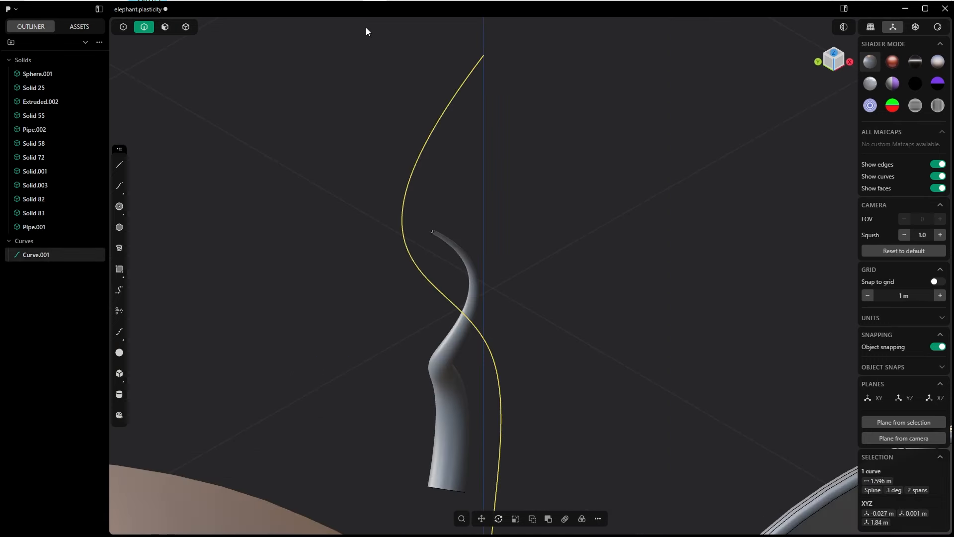
Delete the wavy guide curve and move the tapered pipe about 1.71 m along X and 0.40 m along Z.
key("Delete")
key("KP_1")
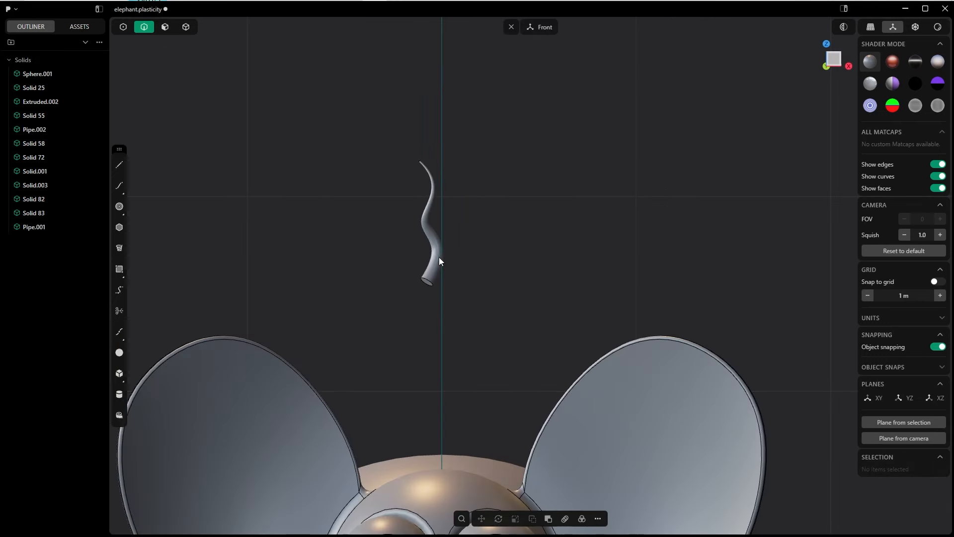
key("4")
left_click(439, 255)
key("g")
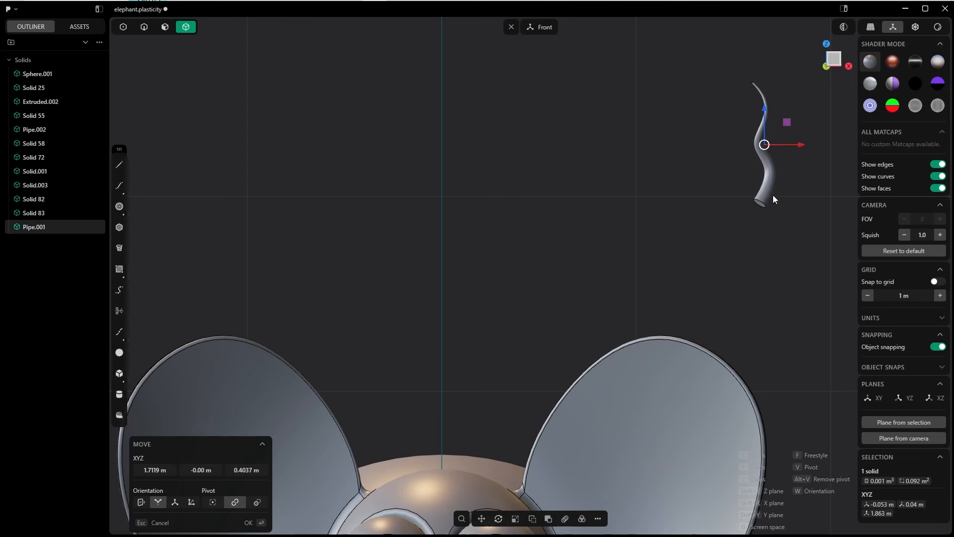
left_click(776, 229)
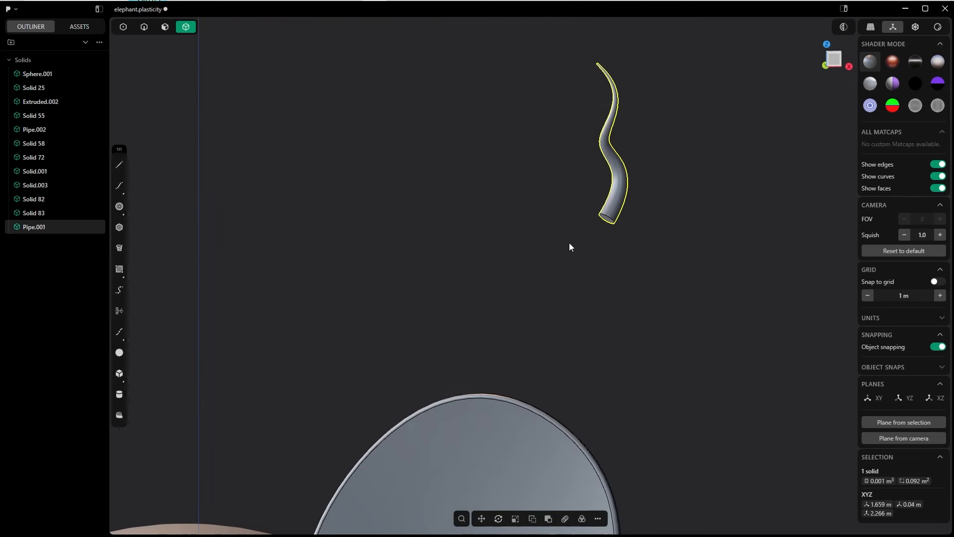
Place a copy of the tapered pipe on the crown of the head, using its base face's center as the reference point.
key("p")
scroll(594, 238, "up", 5)
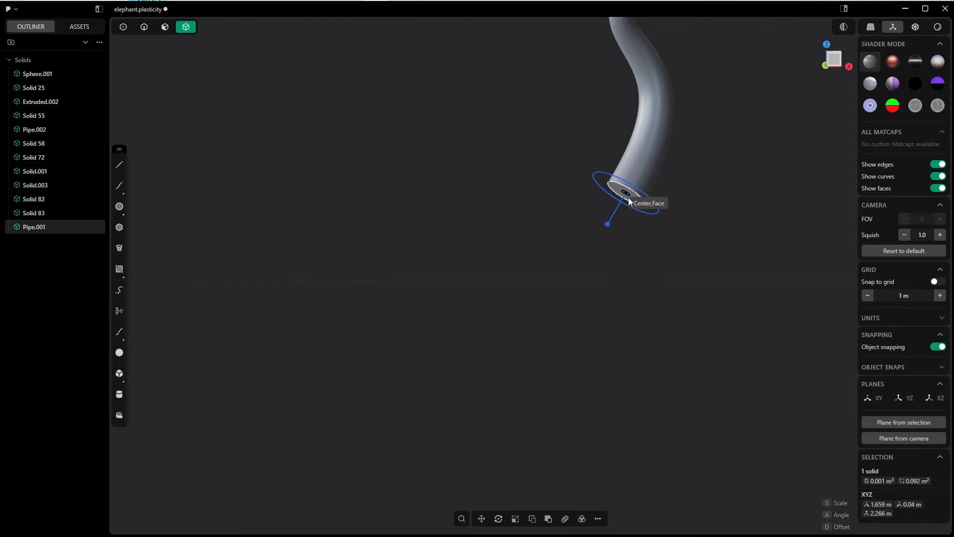
left_click(627, 192)
scroll(566, 248, "down", 5)
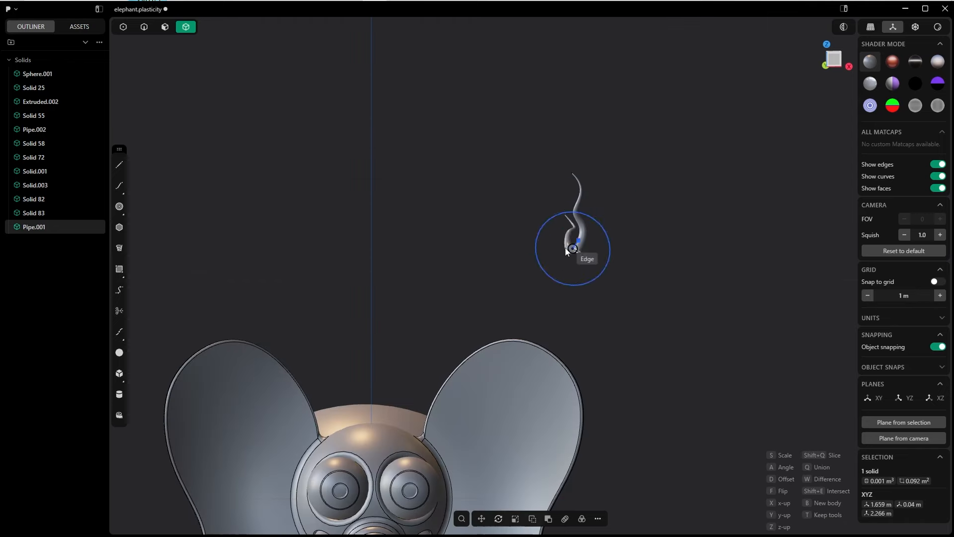
scroll(485, 260, "up", 5)
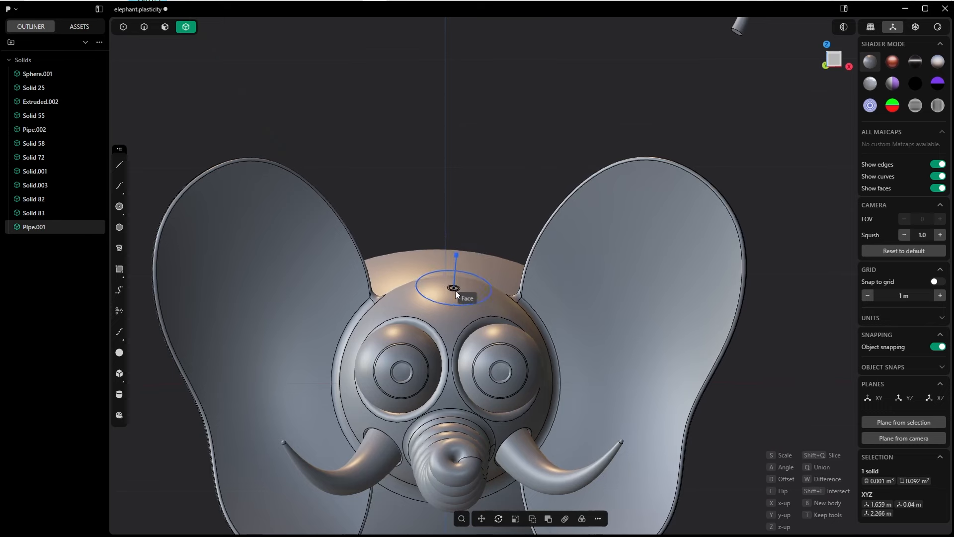
mouse_move(455, 290)
middle_mouse_down()
mouse_move(504, 318)
mouse_move(441, 280)
middle_mouse_up()
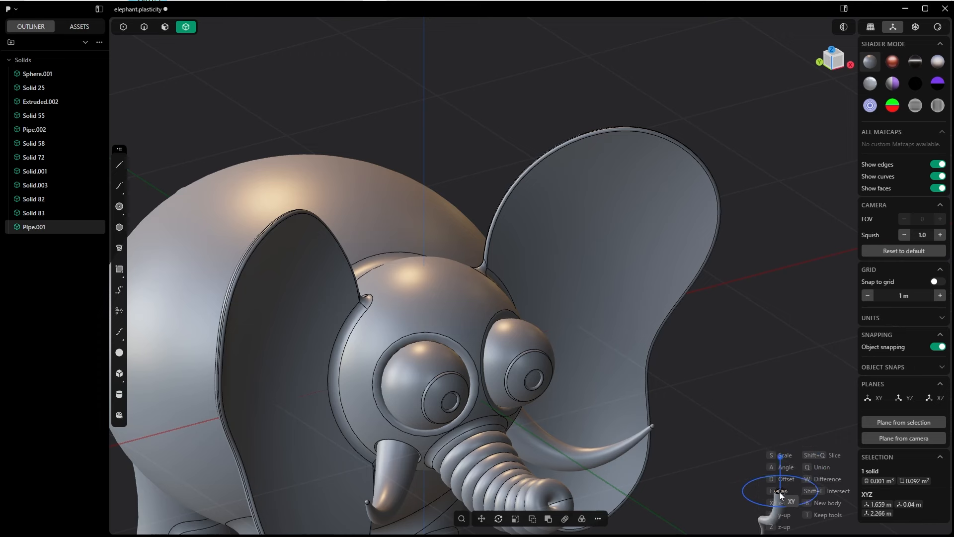
left_click(430, 274)
Rotate the placed strand about its upright axis so its tip curves out to the side.
middle_click_drag(430, 275, 396, 241)
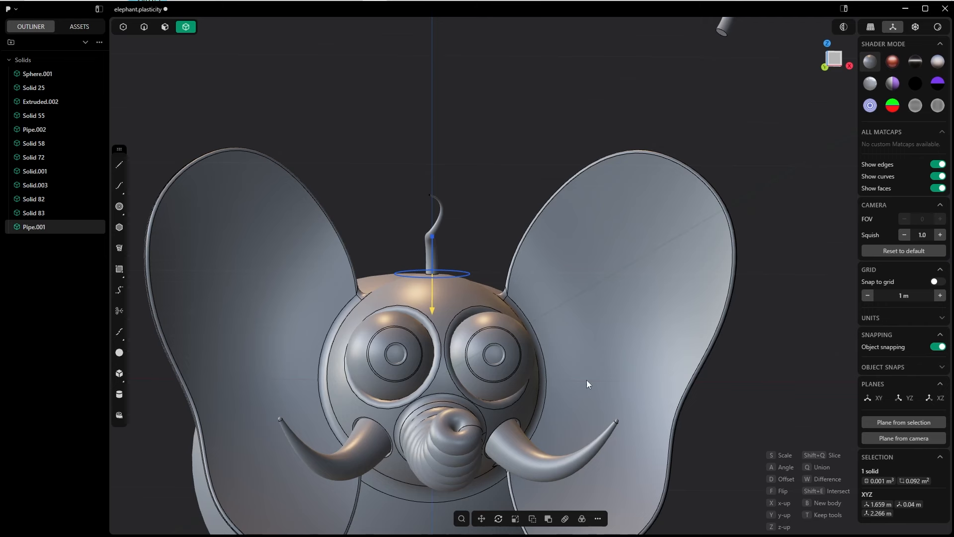
left_click_drag(440, 275, 583, 344)
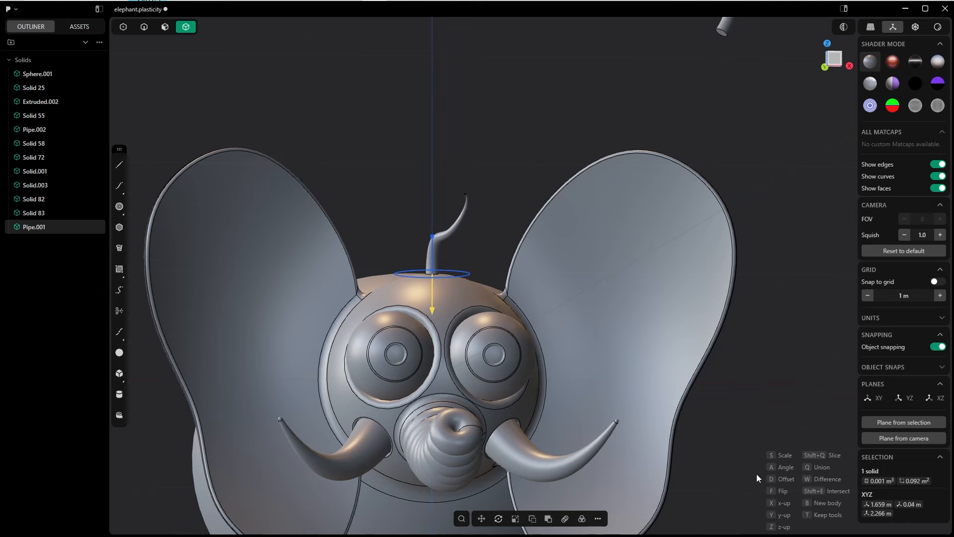
scroll(428, 261, "up", 5)
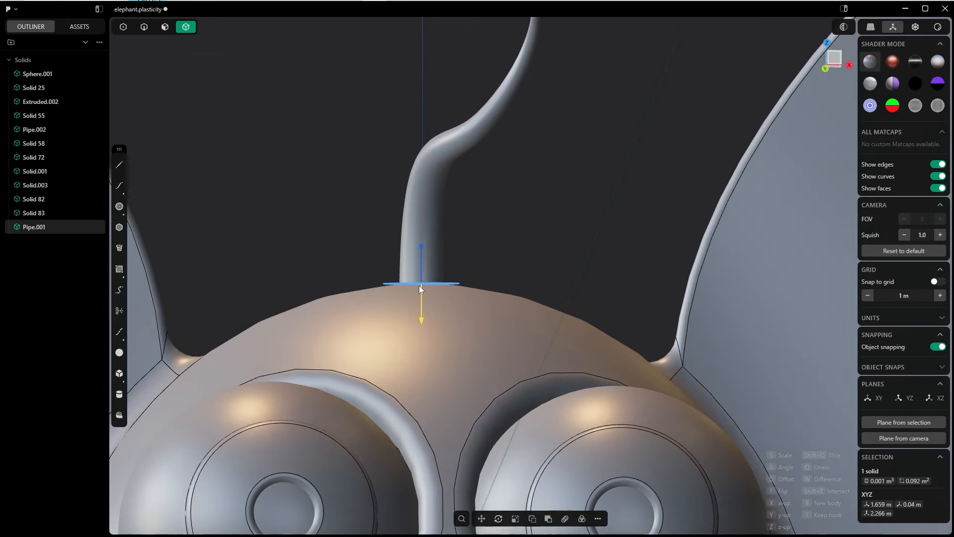
middle_click_drag(425, 279, 413, 294)
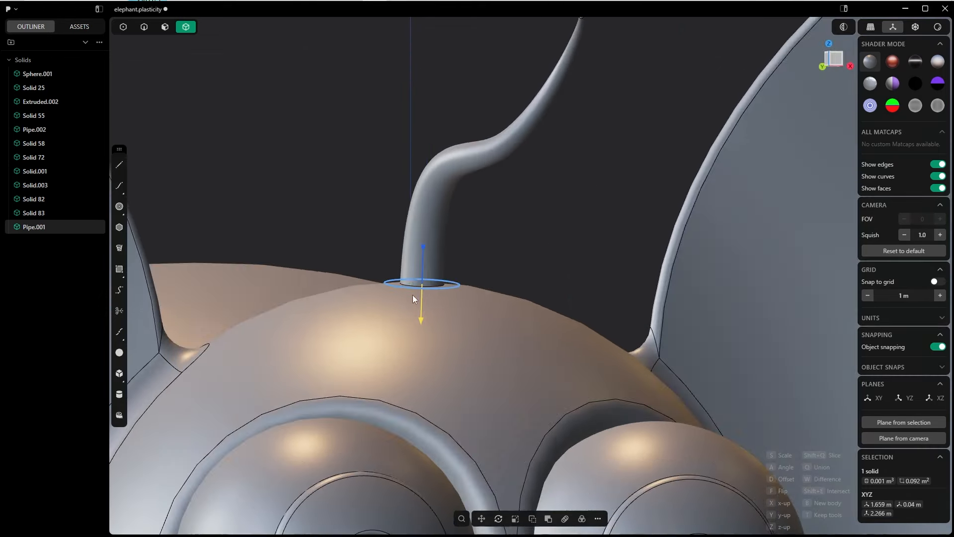
scroll(419, 285, "down", 6)
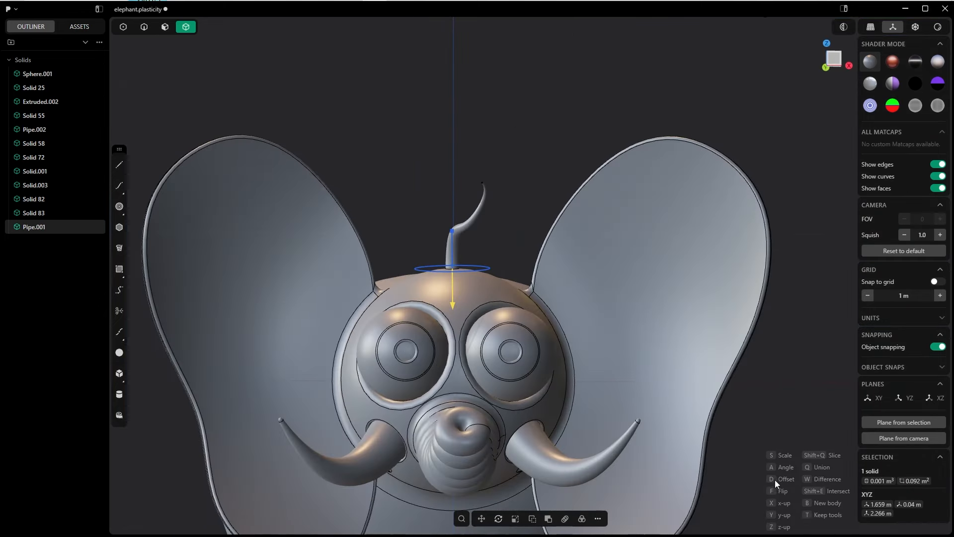
Offset the placed strand about 0.03 m into the head and scale it down slightly.
key("d")
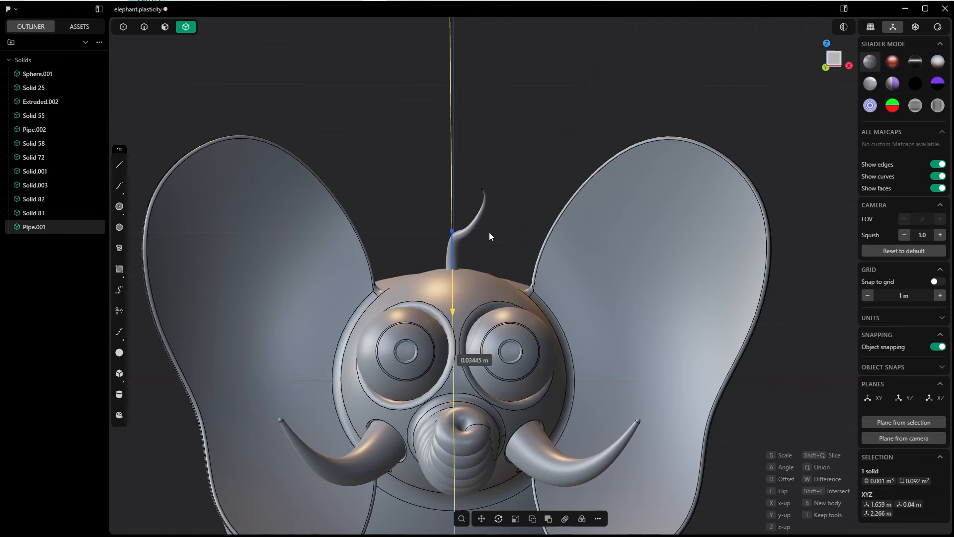
left_click(488, 233)
mouse_move(475, 252)
middle_mouse_down()
mouse_move(508, 264)
mouse_move(558, 319)
mouse_move(493, 252)
mouse_move(477, 252)
middle_mouse_up()
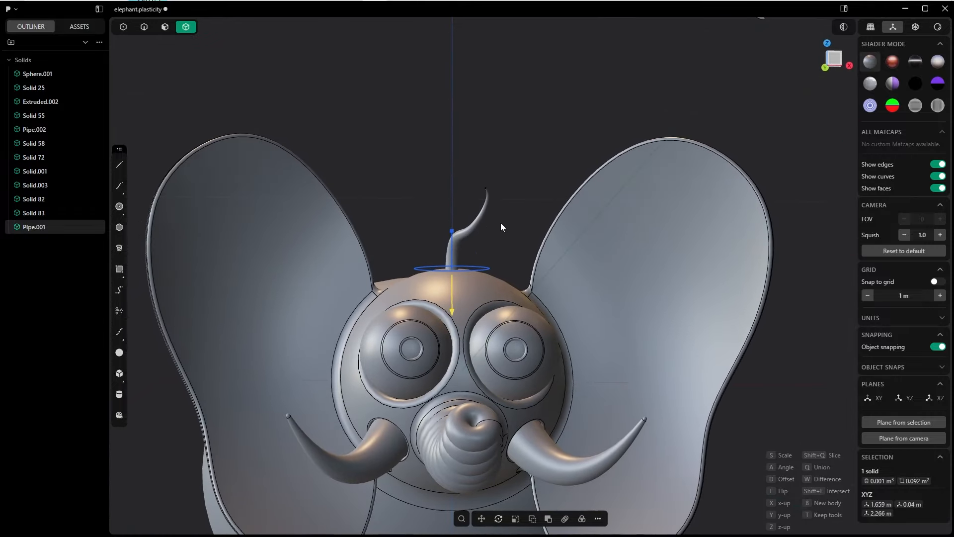
key("s")
left_click(482, 234)
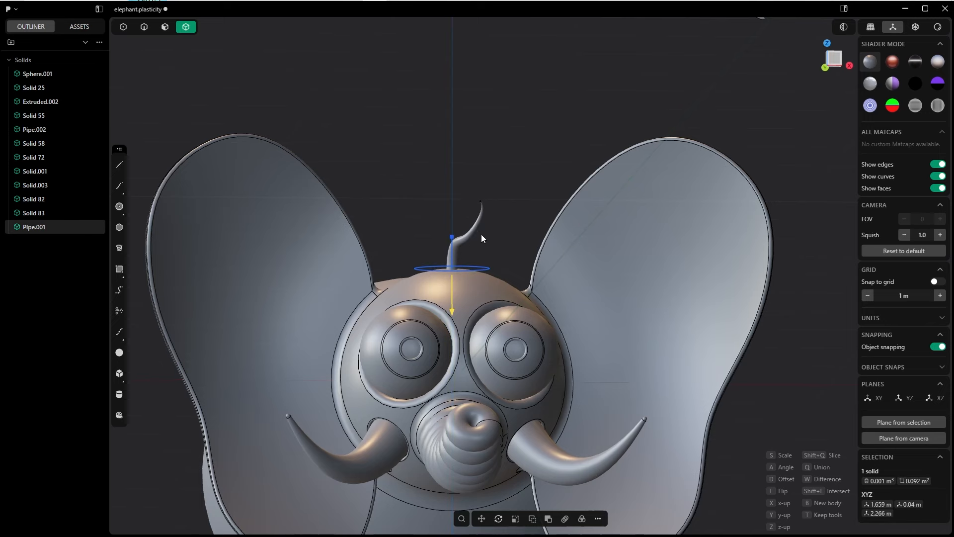
middle_click_drag(481, 235, 499, 261)
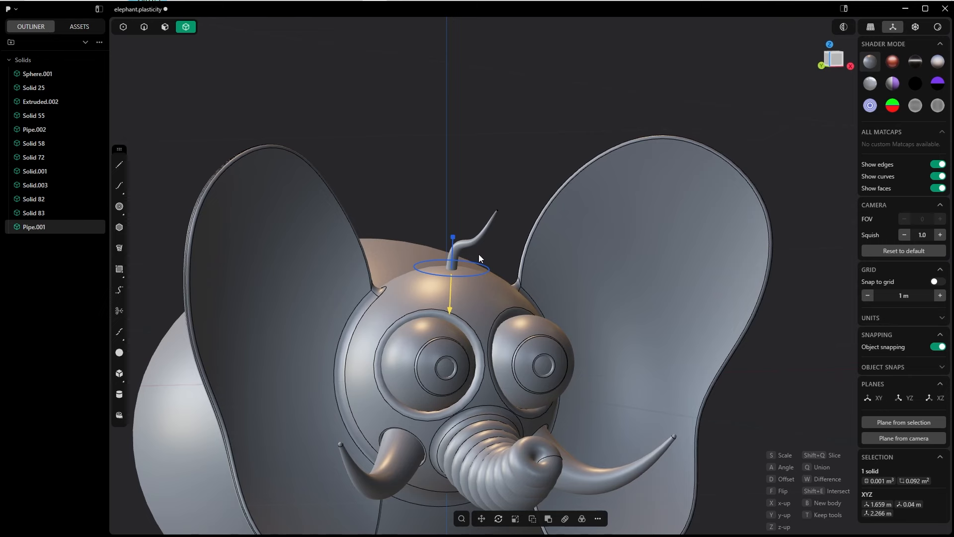
Place a second strand on the head toward the ear on the opposite side from the first tip and rotate it outward.
key("ctrl+d")
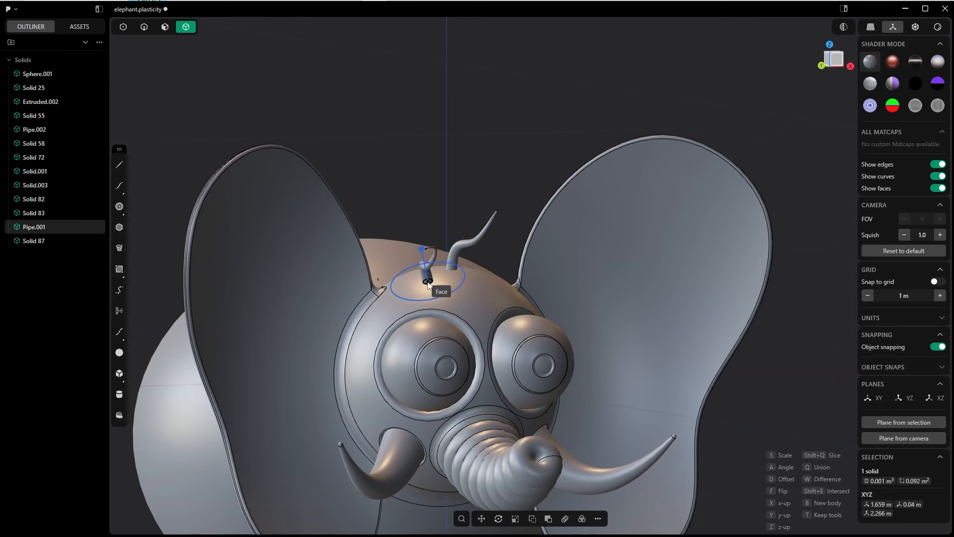
middle_click_drag(423, 274, 392, 269)
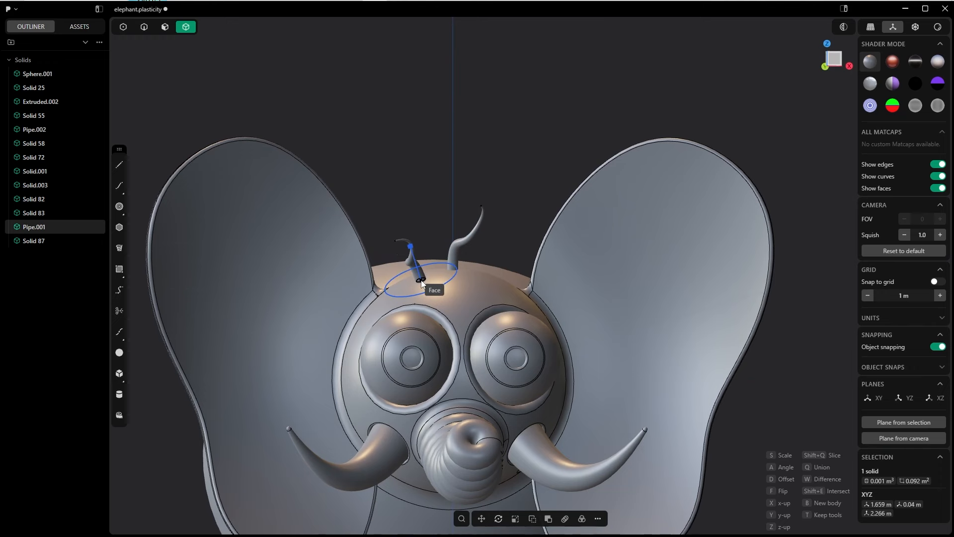
middle_click_drag(420, 279, 411, 255)
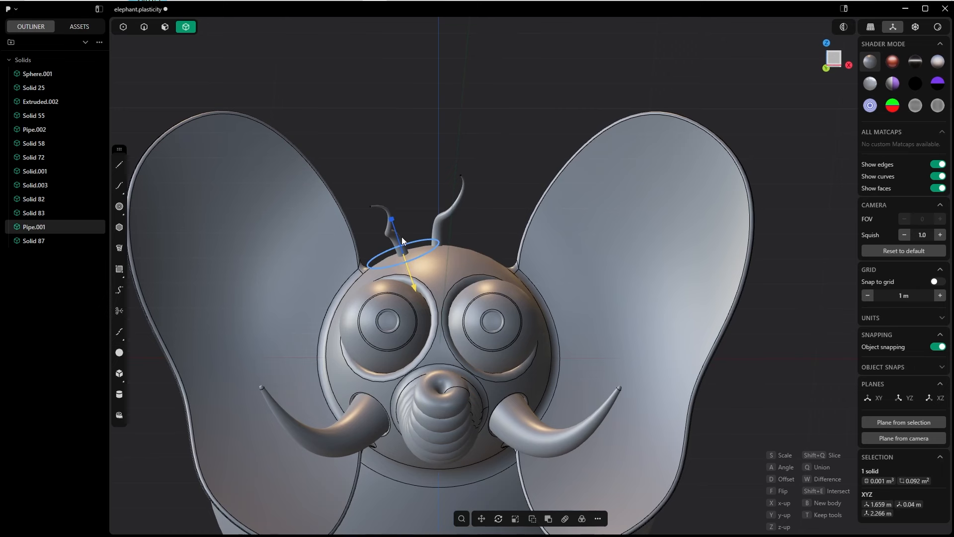
left_click_drag(405, 237, 423, 243)
left_click_drag(416, 250, 426, 228)
Place a third strand on the other side of the central strand and rotate it so its tip points outward.
key("ctrl+d")
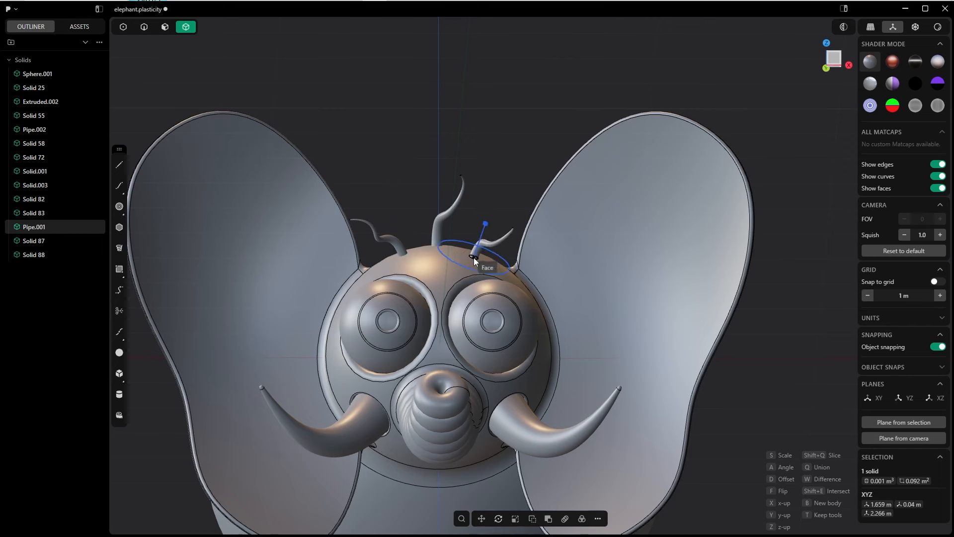
left_click_drag(471, 254, 491, 237)
left_click(490, 239)
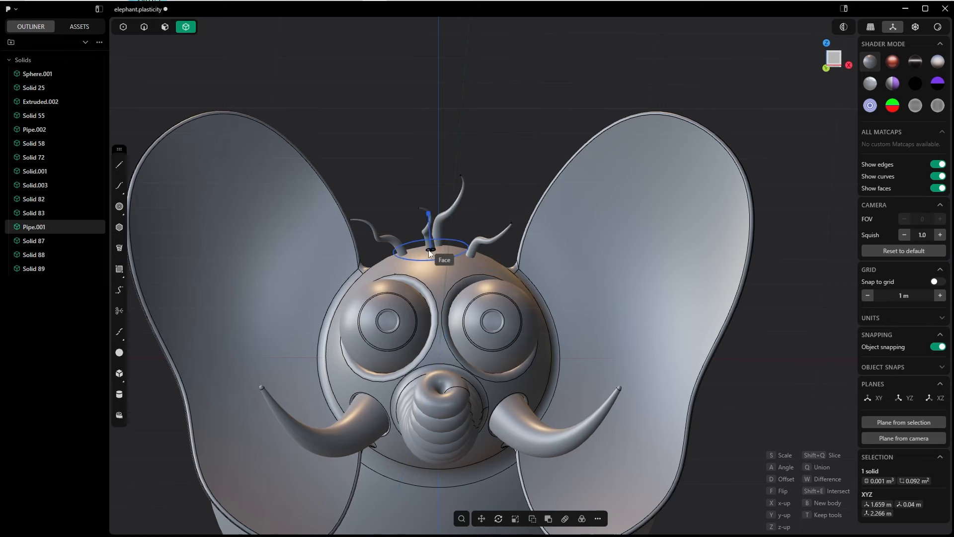
Place a fourth strand on the head between the first two strands and try to adjust its scale.
left_click(424, 259)
key("s")
scroll(412, 189, "down", 8)
middle_click_drag(406, 110, 434, 216, "shift")
scroll(426, 116, "down", 10)
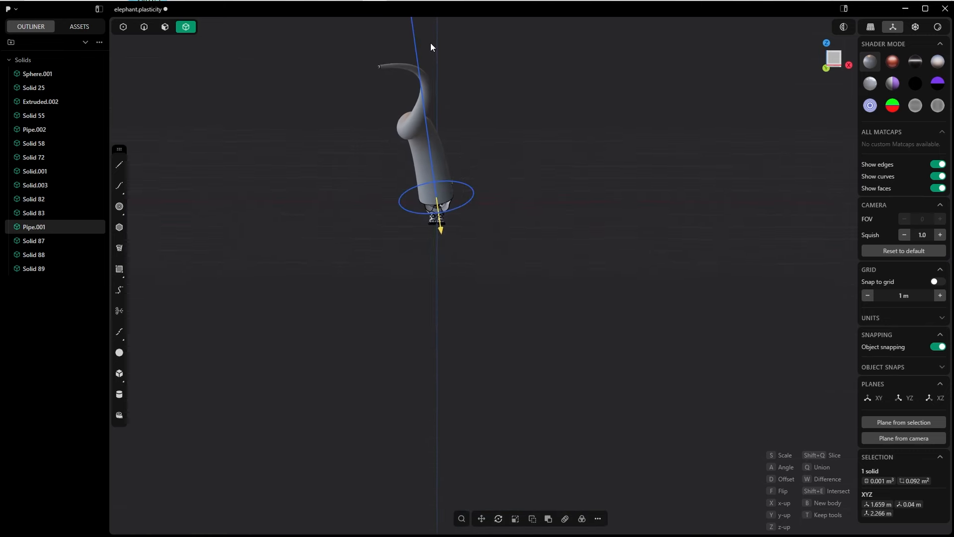
Scale the oversized fourth strand back down so it roughly matches the neighbouring hair strands on the head.
scroll(412, 97, "down", 4)
middle_click_drag(421, 103, 457, 339, "shift")
scroll(485, 435, "up", 6)
key("s")
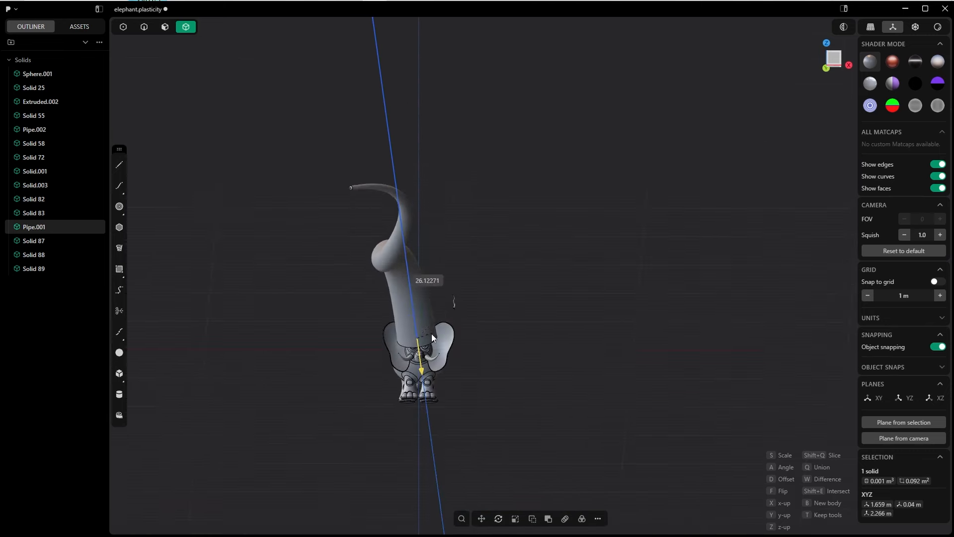
left_click(427, 334)
scroll(427, 323, "up", 1)
left_click_drag(374, 46, 429, 332)
scroll(459, 428, "up", 8)
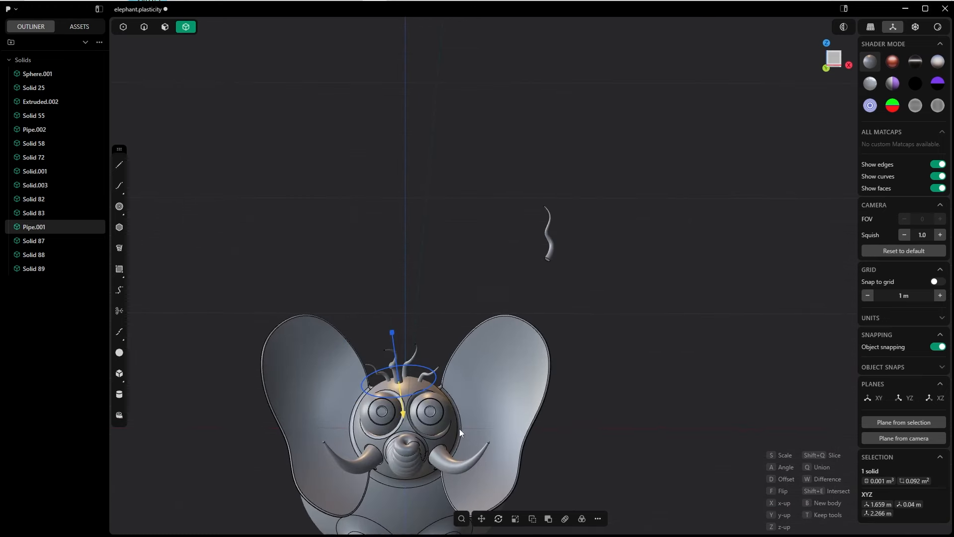
Fine-tune the fourth strand's scale so it stands slightly shorter than the tall central strand.
scroll(432, 338, "up", 3)
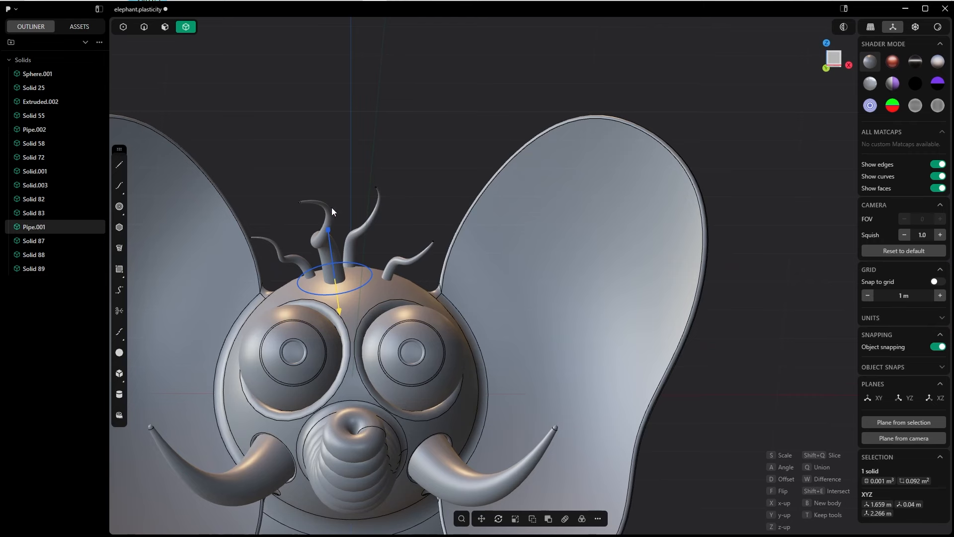
left_click_drag(330, 235, 334, 254)
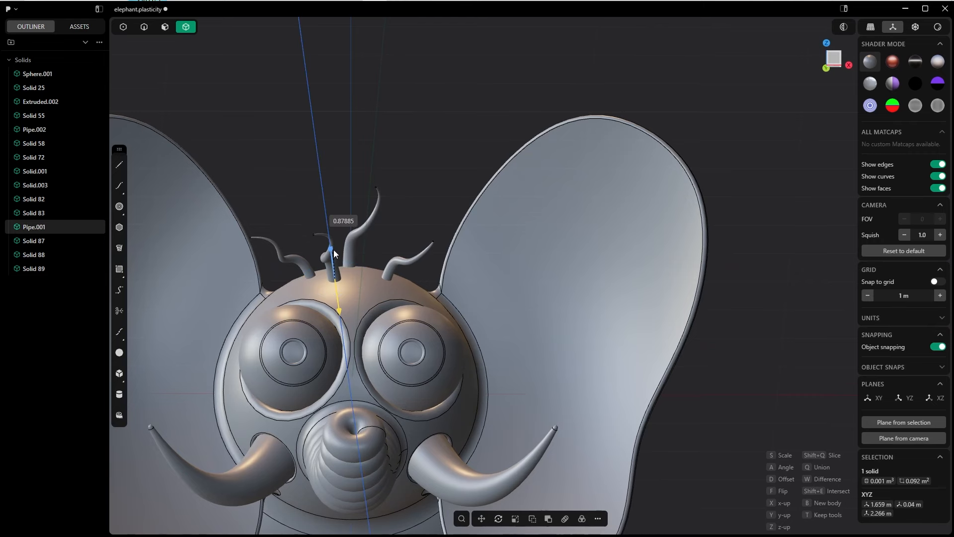
left_click_drag(333, 251, 333, 253)
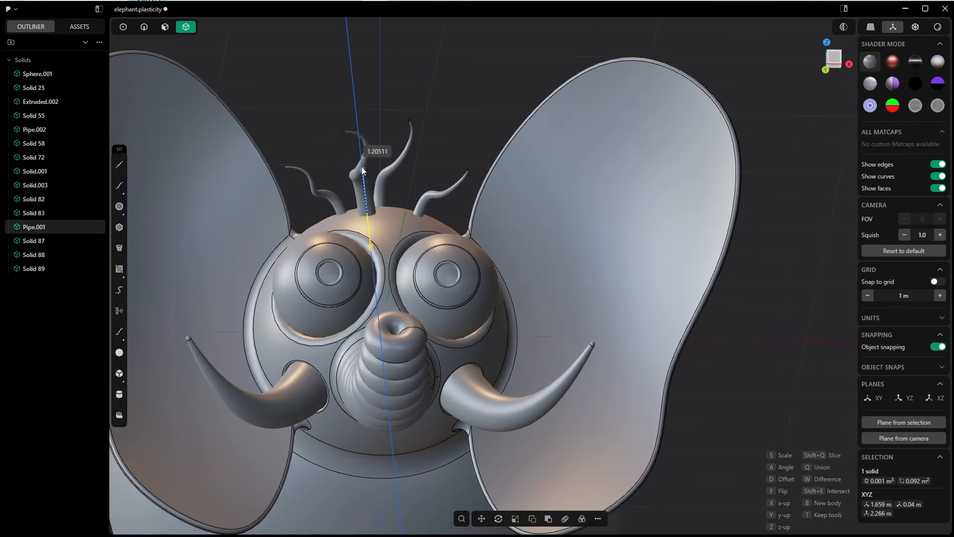
left_click_drag(362, 166, 363, 177)
Place two more strands toward the front of the crown, just above the eyes, adjusting their rotation.
mouse_move(386, 221)
left_mouse_down()
mouse_move(402, 213)
mouse_move(381, 222)
mouse_move(400, 213)
mouse_move(390, 218)
left_mouse_up()
middle_click_drag(390, 194, 400, 265)
right_click(376, 206)
left_click(399, 219)
right_click(396, 210)
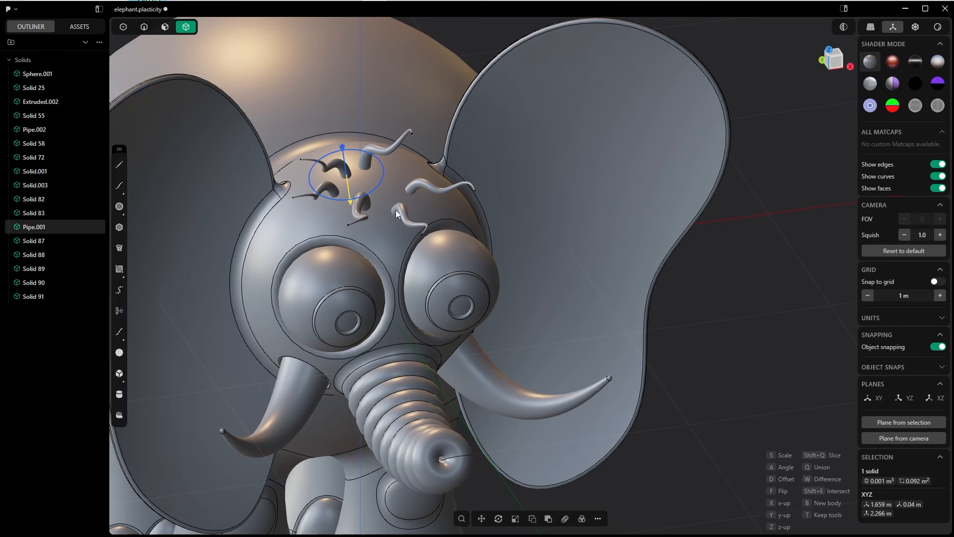
Place additional strands in the gaps across the top and back of the crown.
middle_click_drag(388, 199, 335, 139)
left_click(348, 128)
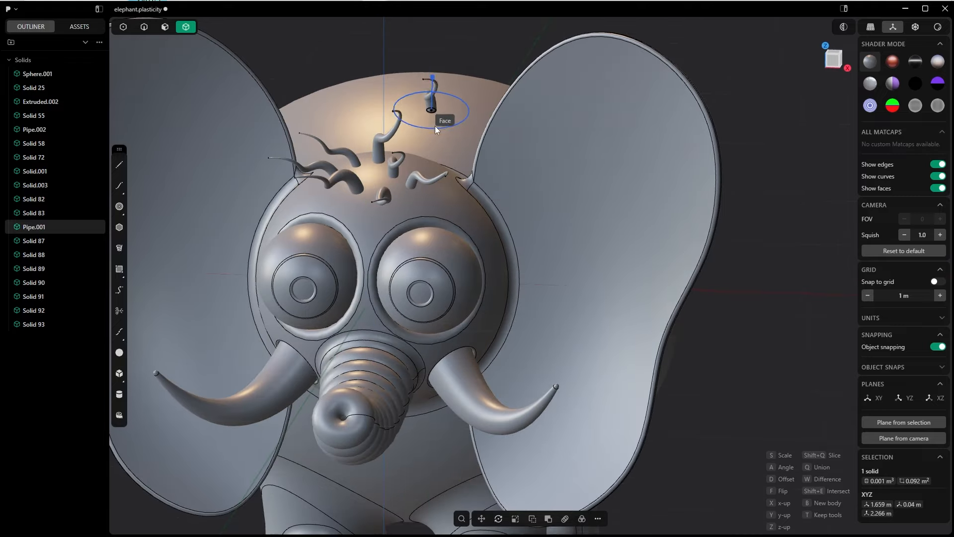
middle_click_drag(438, 157, 443, 249)
left_click(364, 159)
left_click(446, 194)
Fill the remaining gaps with rotated strands, add one above the elephant's right eye, and end the placement.
left_click_drag(443, 281, 449, 280)
left_click(449, 279)
middle_click_drag(449, 280, 461, 192)
left_click_drag(460, 192, 481, 210)
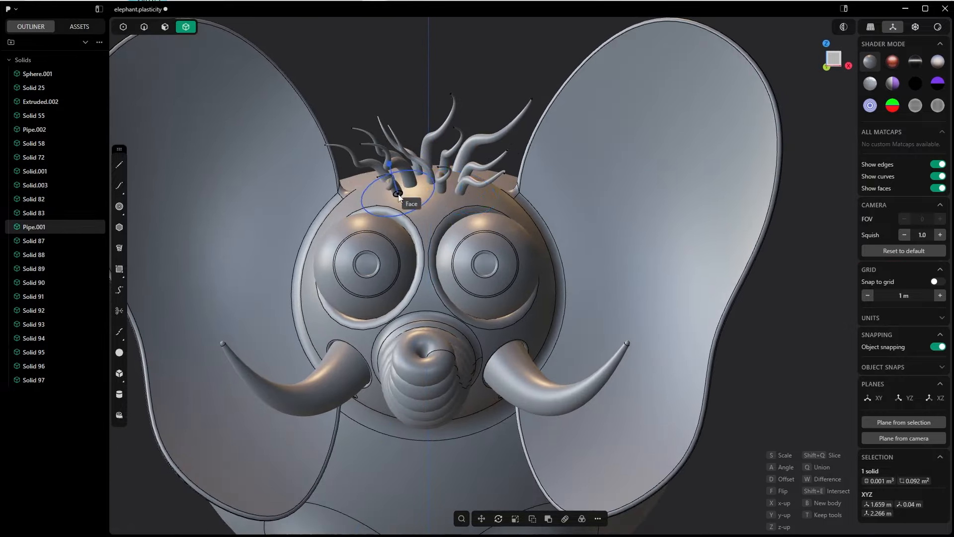
left_click(398, 193)
middle_click_drag(398, 192, 387, 238)
scroll(433, 139, "down", 5)
middle_click_drag(445, 116, 487, 194)
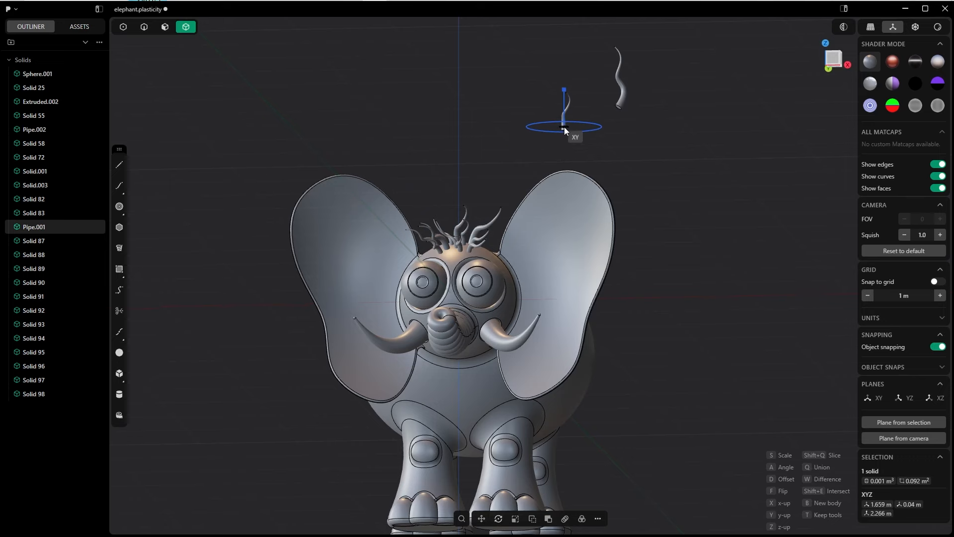
key("Escape")
Delete the spare source strand floating beside the head and switch the view to perspective.
middle_click_drag(561, 136, 604, 152)
left_click(621, 94)
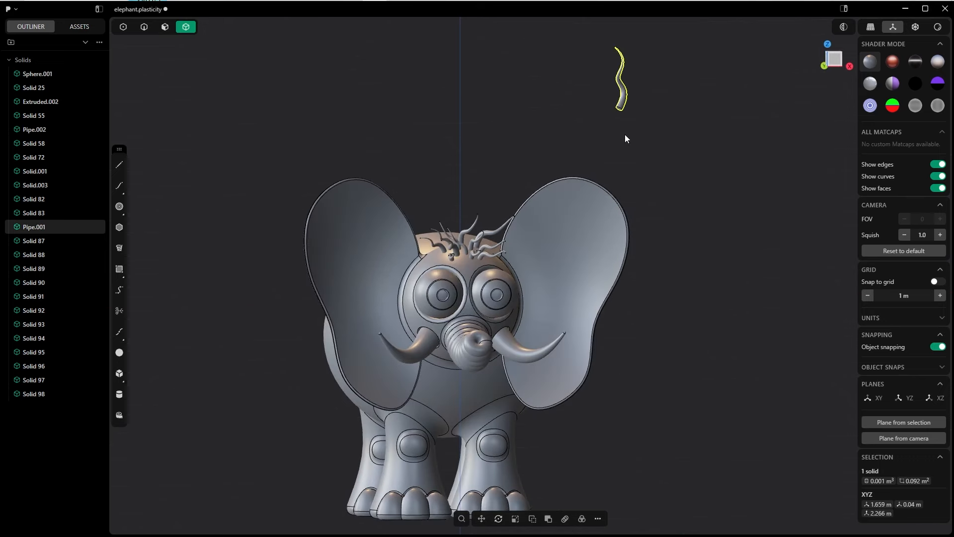
key("5")
key("Delete")
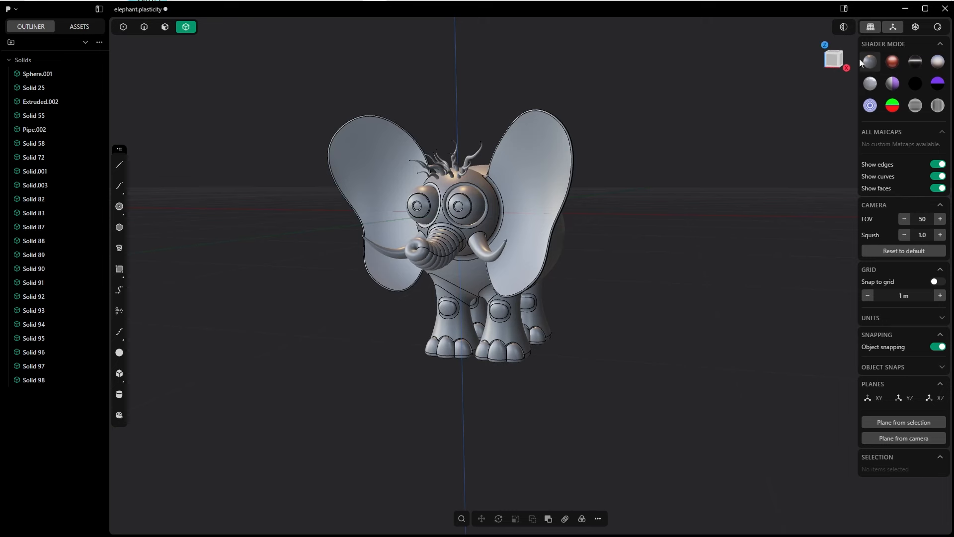
Hide the model's edges and look over the finished elephant from the front side.
left_click(939, 165)
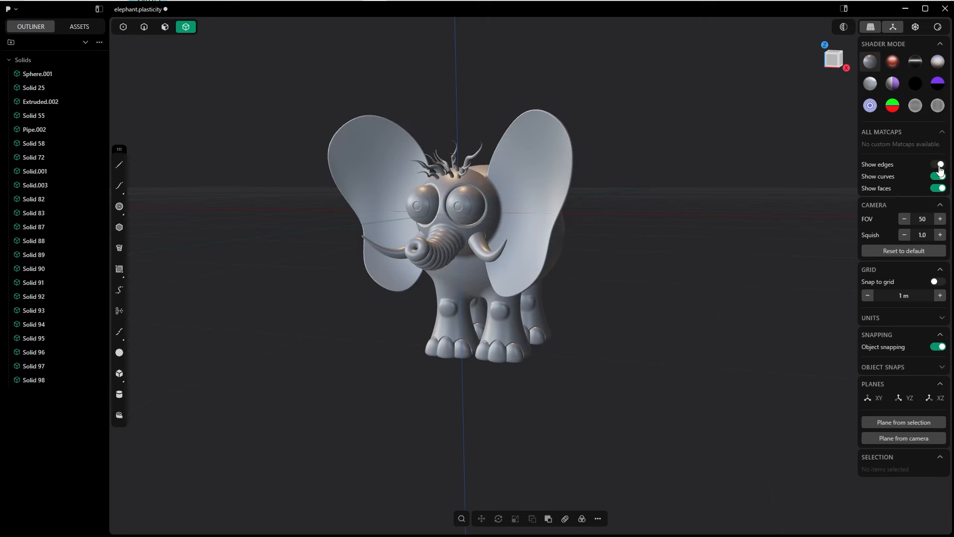
middle_click_drag(612, 156, 552, 177)
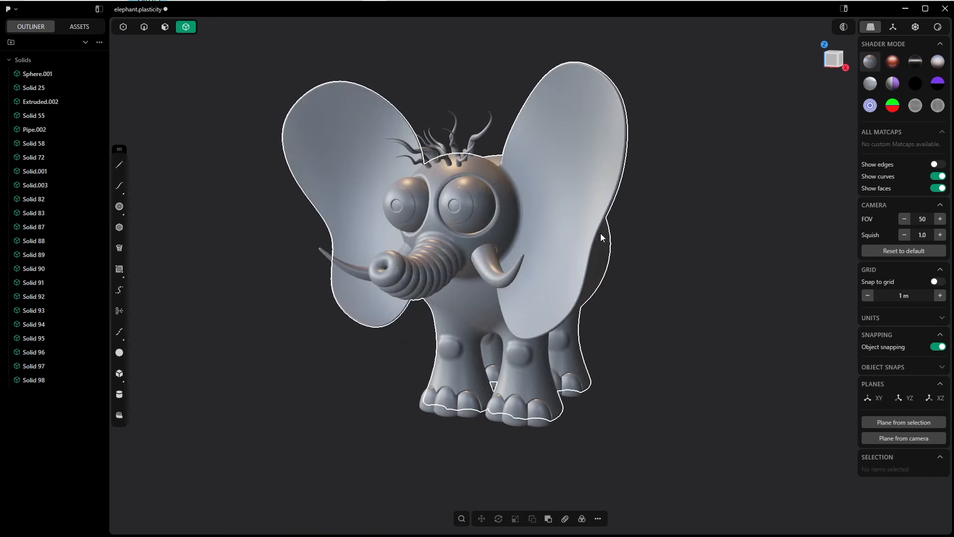